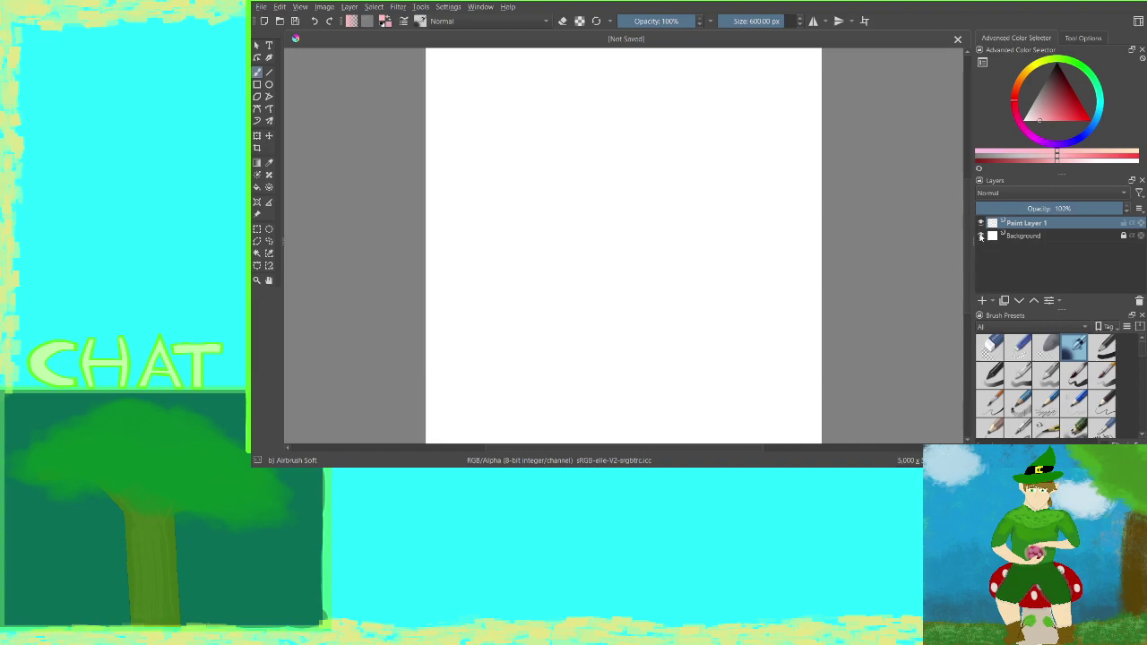
# Hide the Background layer and turn on horizontal mirror painting
pyautogui.click(981, 236)
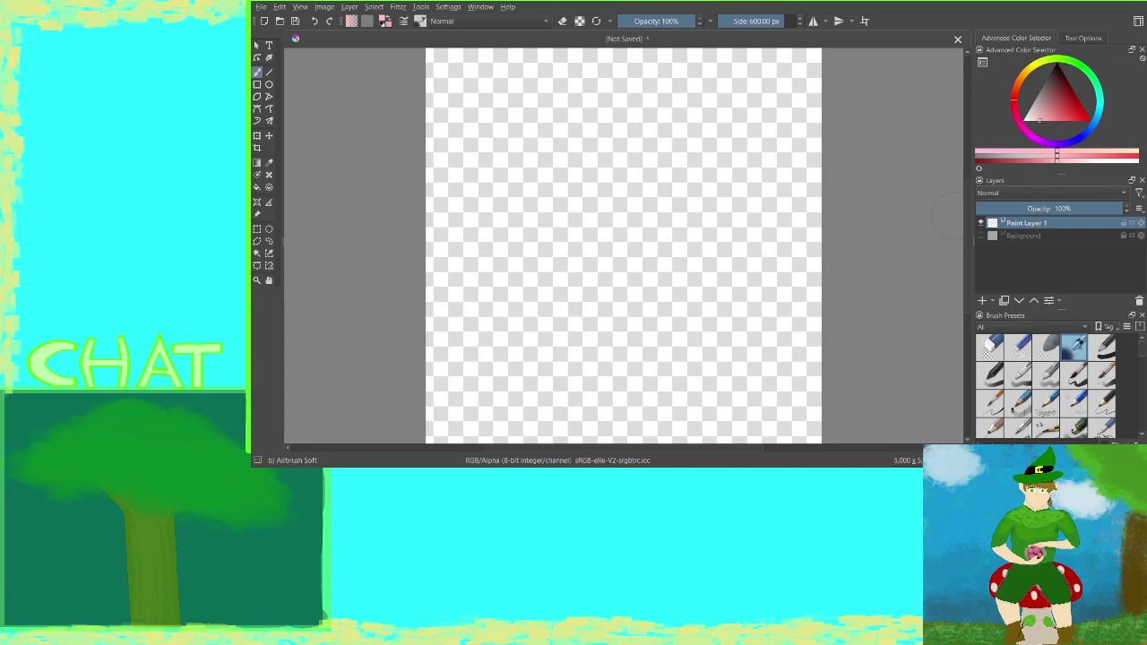
pyautogui.click(814, 20)
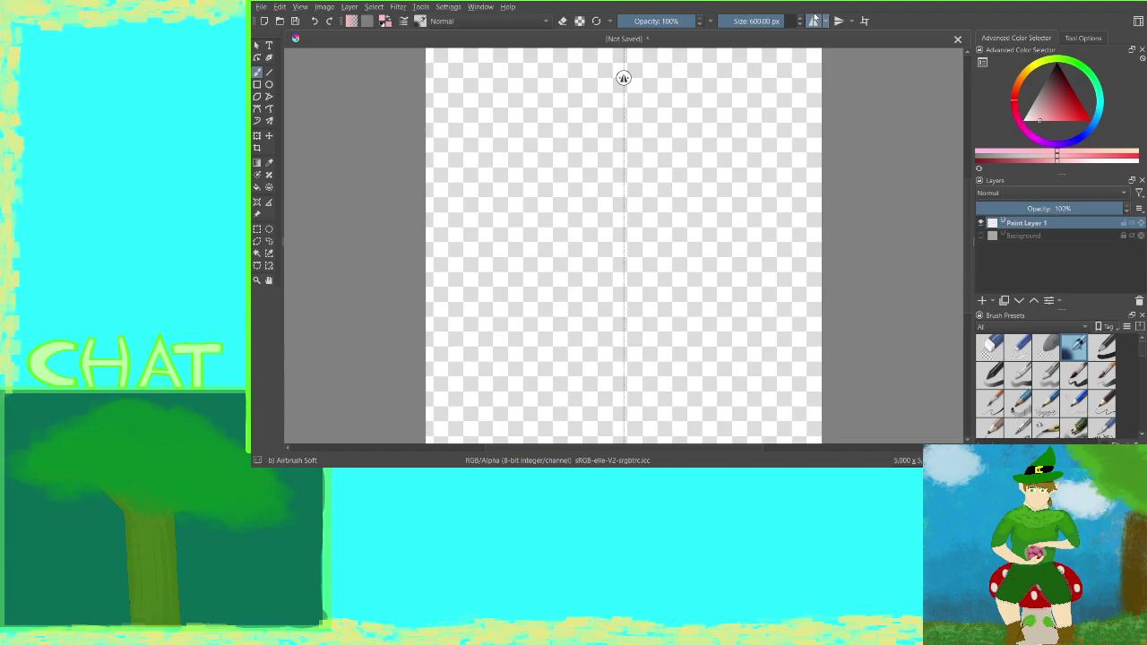
# Choose the Pencil 2b (mypaint) brush preset and set the painting colour to black
pyautogui.click(1102, 407)
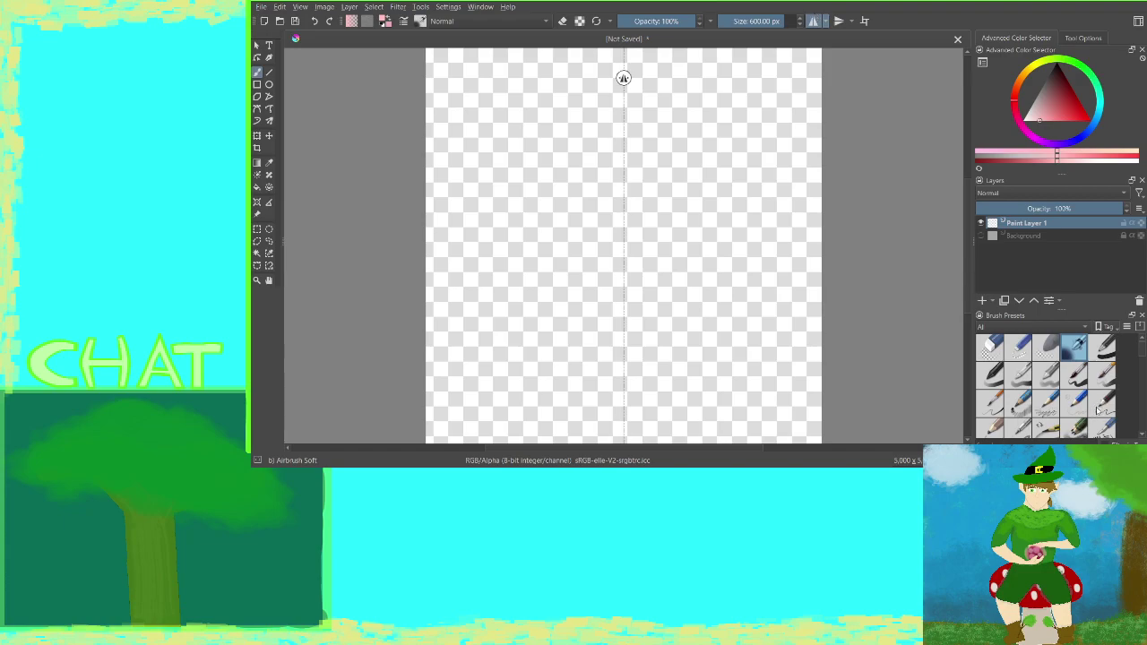
pyautogui.click(1049, 408)
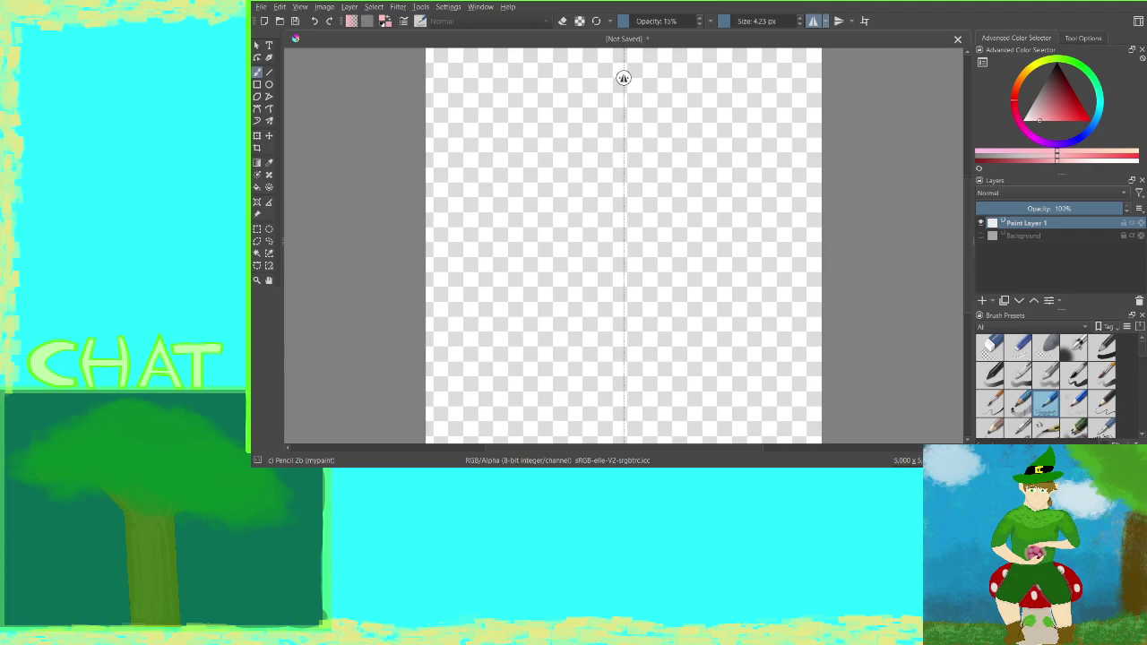
pyautogui.hotkey('ctrl', '+')
pyautogui.hotkey('ctrl', '+')
pyautogui.hotkey('ctrl', '-')
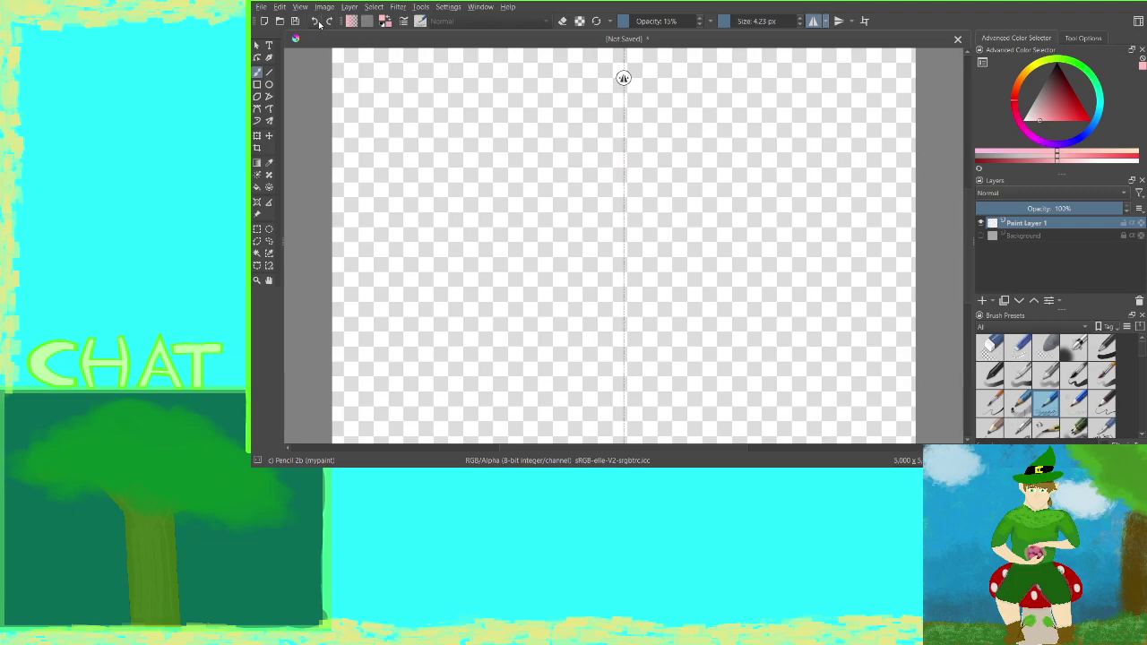
pyautogui.moveTo(1041, 119); pyautogui.dragTo(1057, 55)
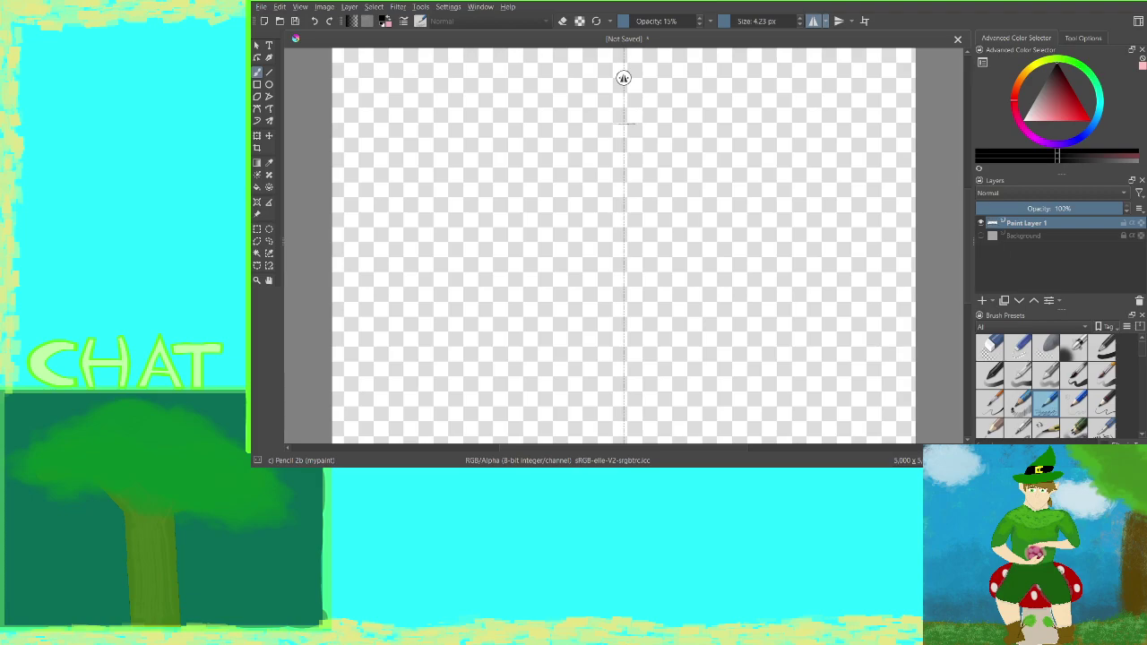
# Try sketching a mirrored teardrop-shaped leaf with a short, narrow stem at its upper end
pyautogui.moveTo(636, 124); pyautogui.dragTo(639, 160)
pyautogui.moveTo(592, 208)
pyautogui.mouseDown()
pyautogui.moveTo(552, 310)
pyautogui.moveTo(547, 373)
pyautogui.mouseUp()
pyautogui.moveTo(700, 374); pyautogui.dragTo(657, 450)
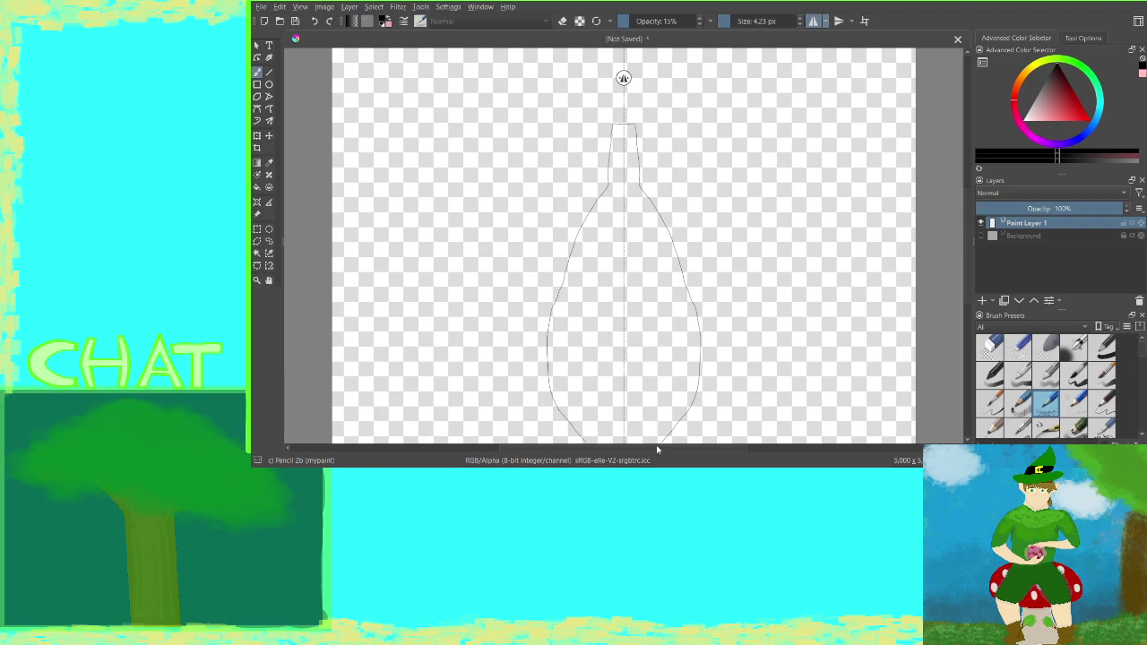
pyautogui.press('2')
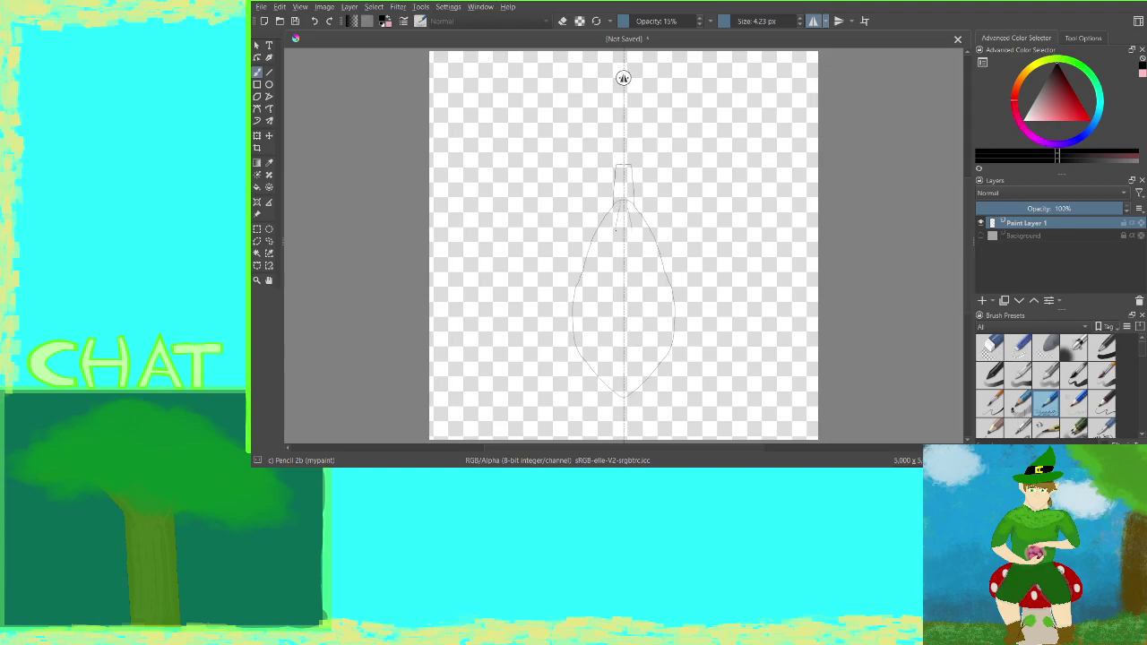
pyautogui.moveTo(614, 231); pyautogui.dragTo(614, 330)
# Undo all strokes of the teardrop sketch, keeping the Background layer hidden
pyautogui.click(315, 20)
pyautogui.click(315, 20)
pyautogui.click(316, 21)
pyautogui.click(317, 20)
pyautogui.click(319, 21)
pyautogui.click(320, 21)
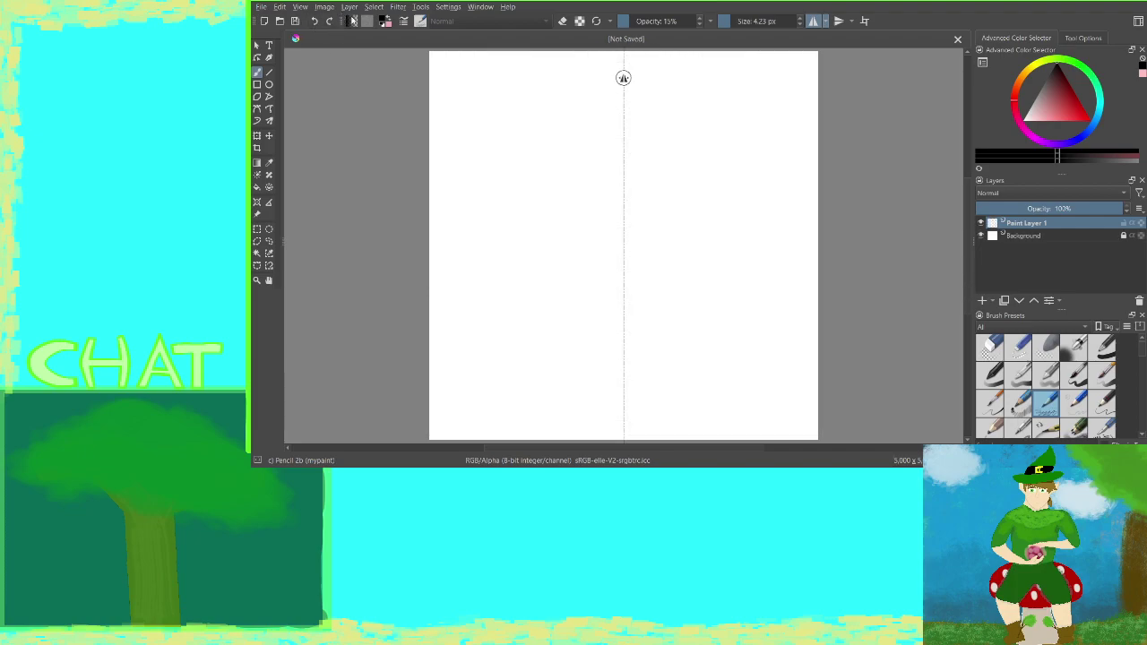
pyautogui.click(330, 22)
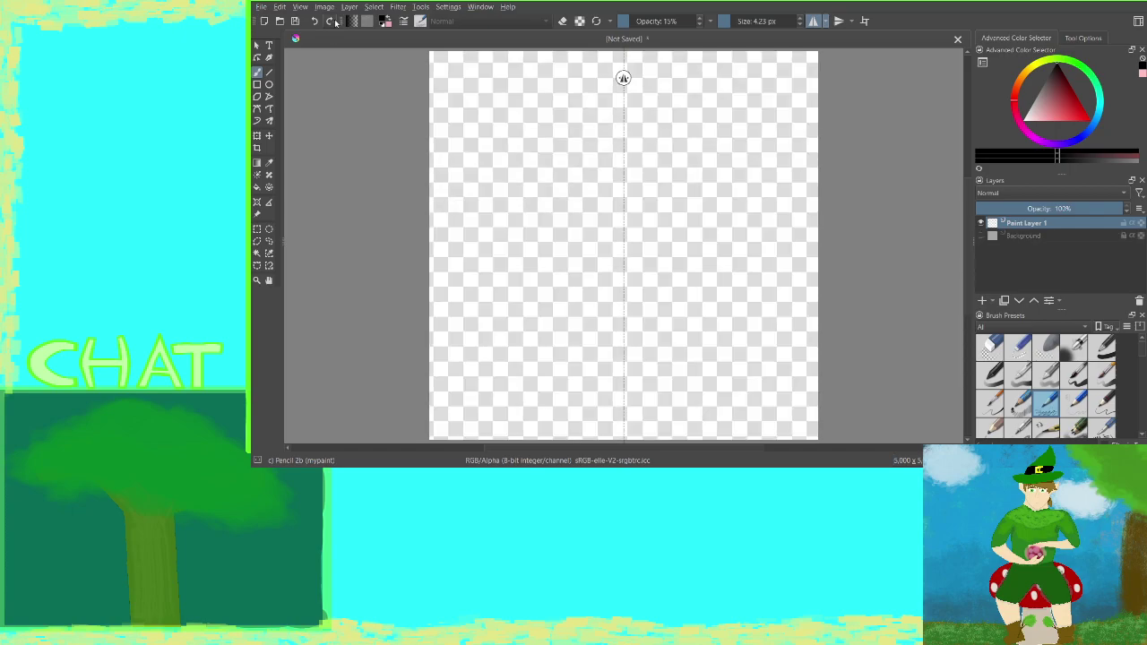
pyautogui.click(335, 22)
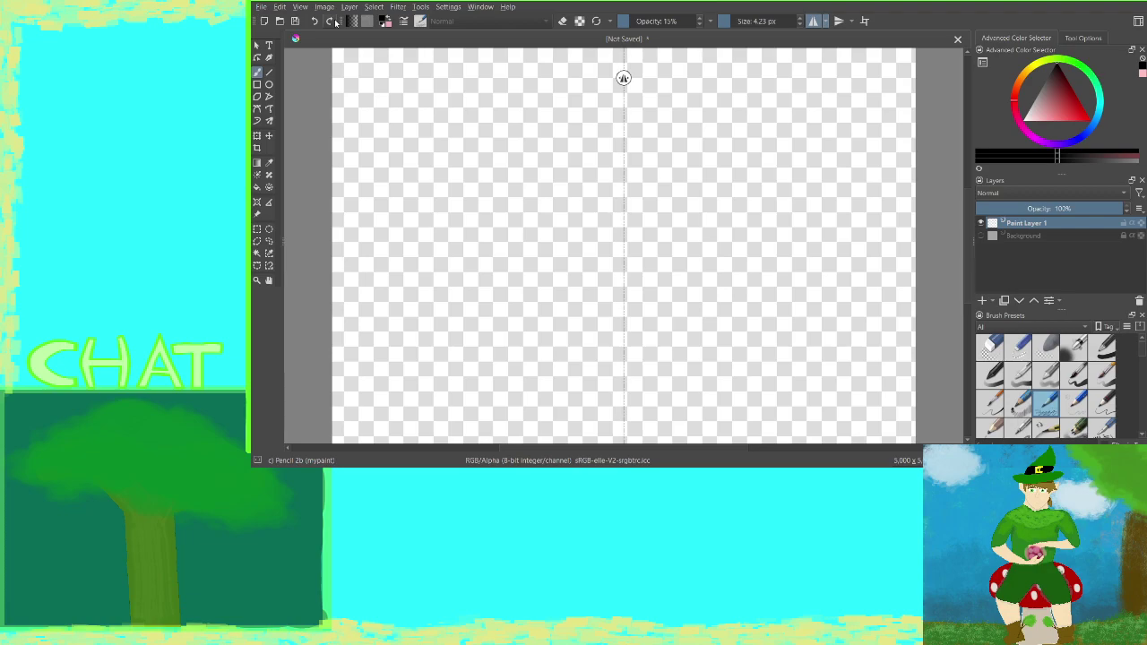
pyautogui.hotkey('ctrl', 'z')
pyautogui.click(335, 23)
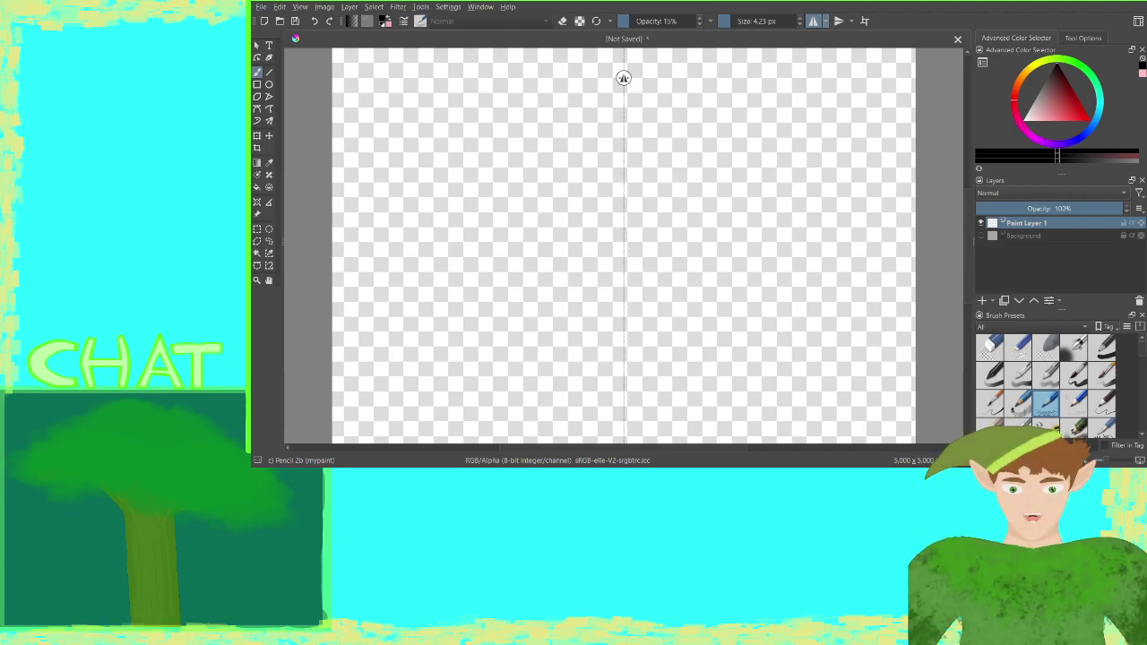
# Try sketching a mirrored, lobed leaf hanging from a narrow stem near the canvas's upper edge, and undo it
pyautogui.press('3')
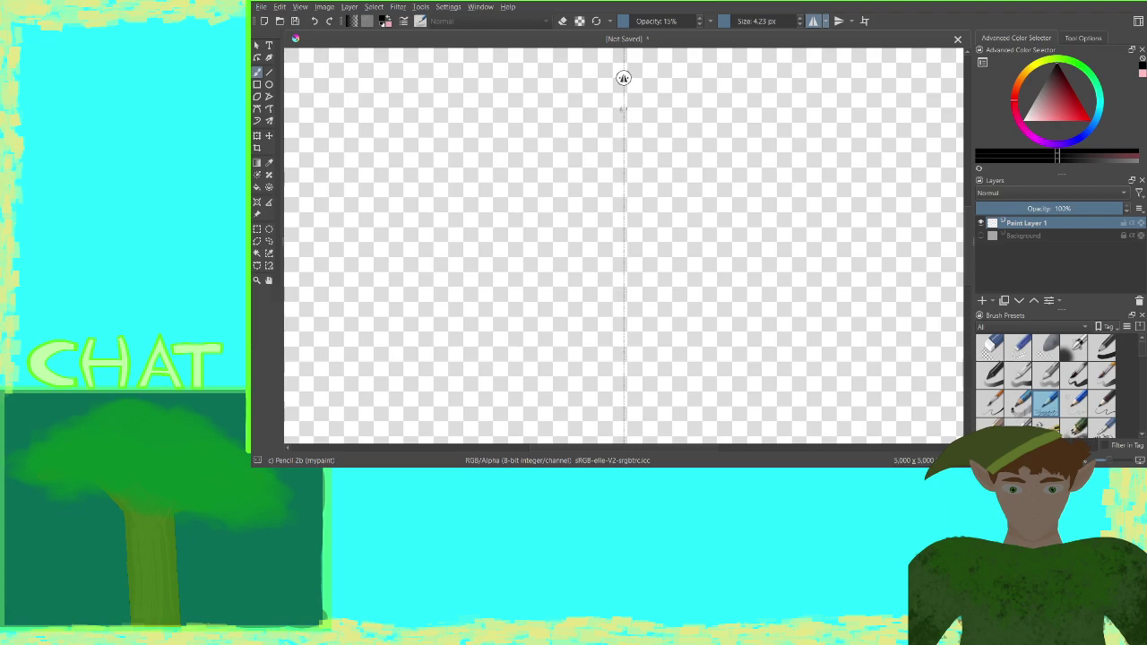
pyautogui.moveTo(619, 133); pyautogui.dragTo(620, 143)
pyautogui.hotkey('ctrl', 'z')
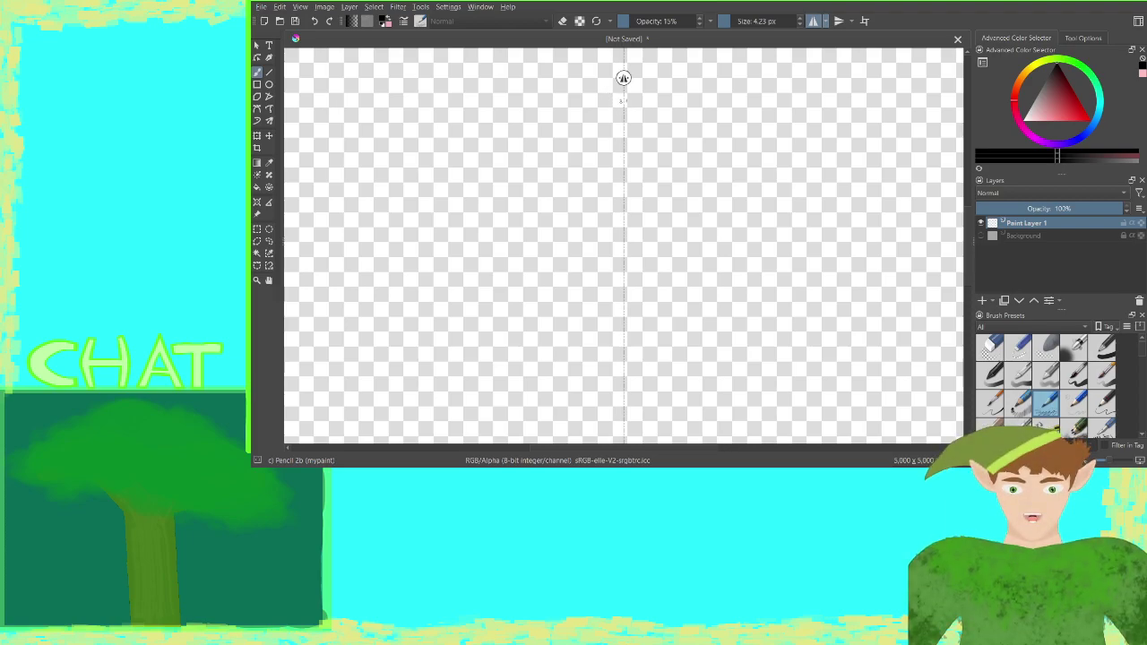
pyautogui.moveTo(620, 101); pyautogui.dragTo(618, 173)
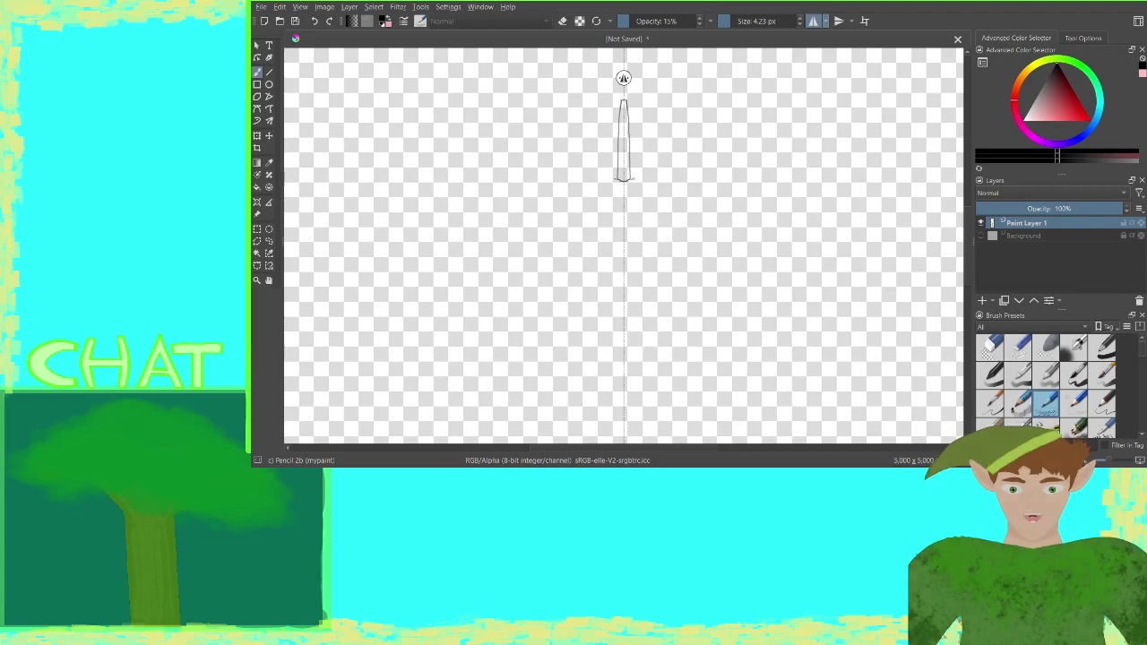
pyautogui.moveTo(628, 178); pyautogui.dragTo(683, 187)
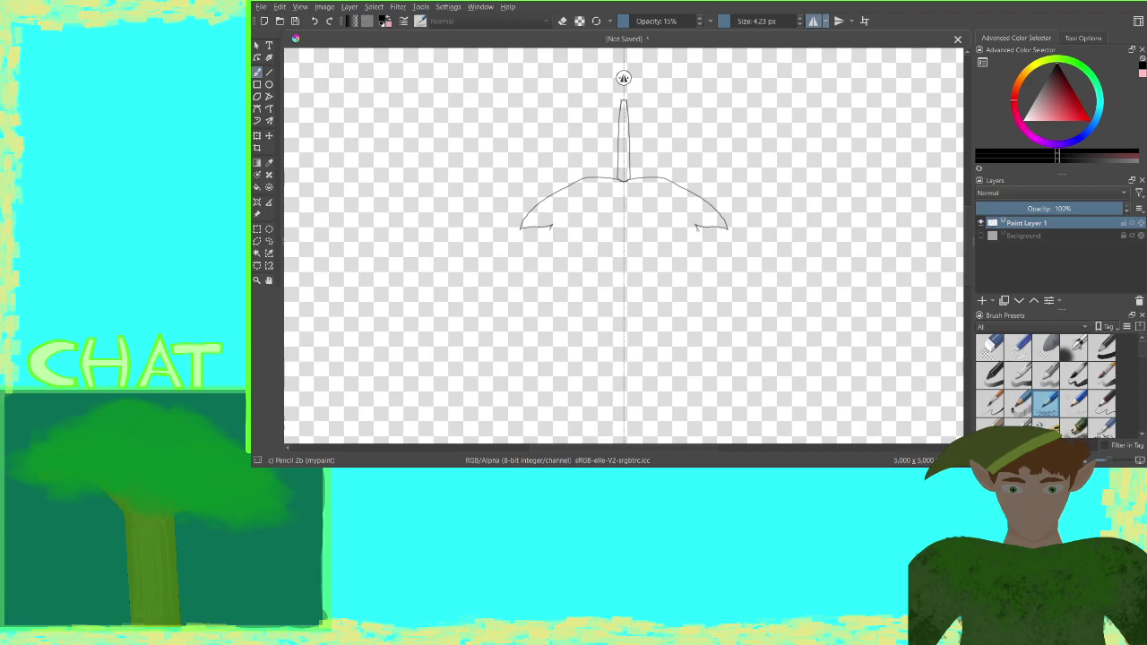
pyautogui.moveTo(696, 228); pyautogui.dragTo(727, 284)
pyautogui.moveTo(696, 306); pyautogui.dragTo(686, 314)
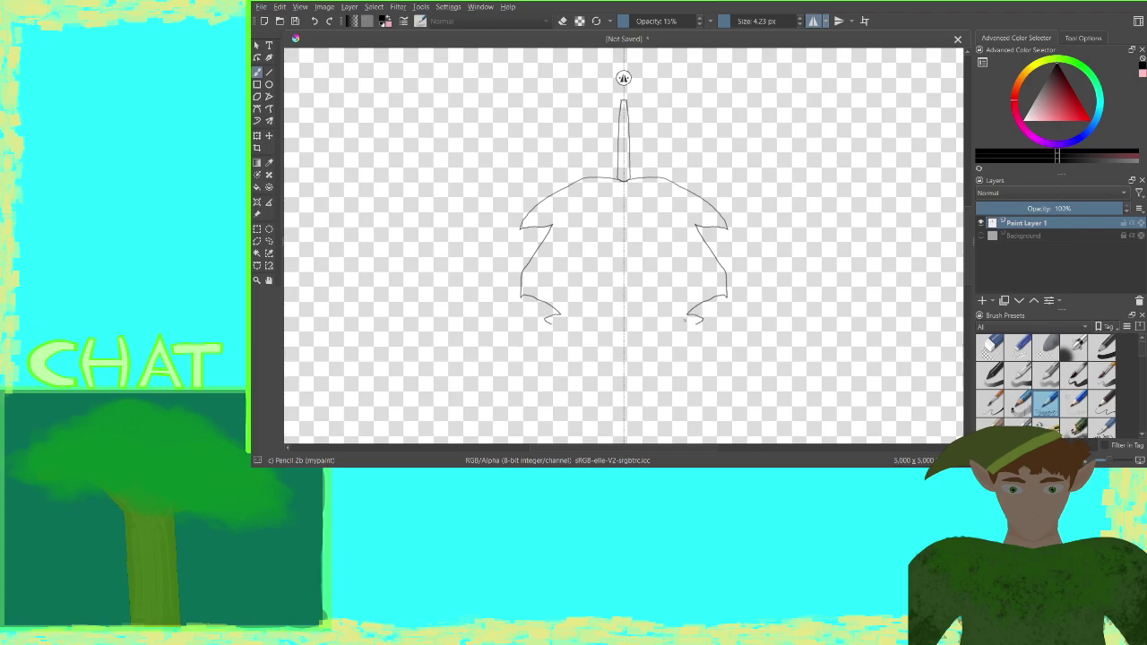
pyautogui.click(309, 22)
pyautogui.click(309, 22)
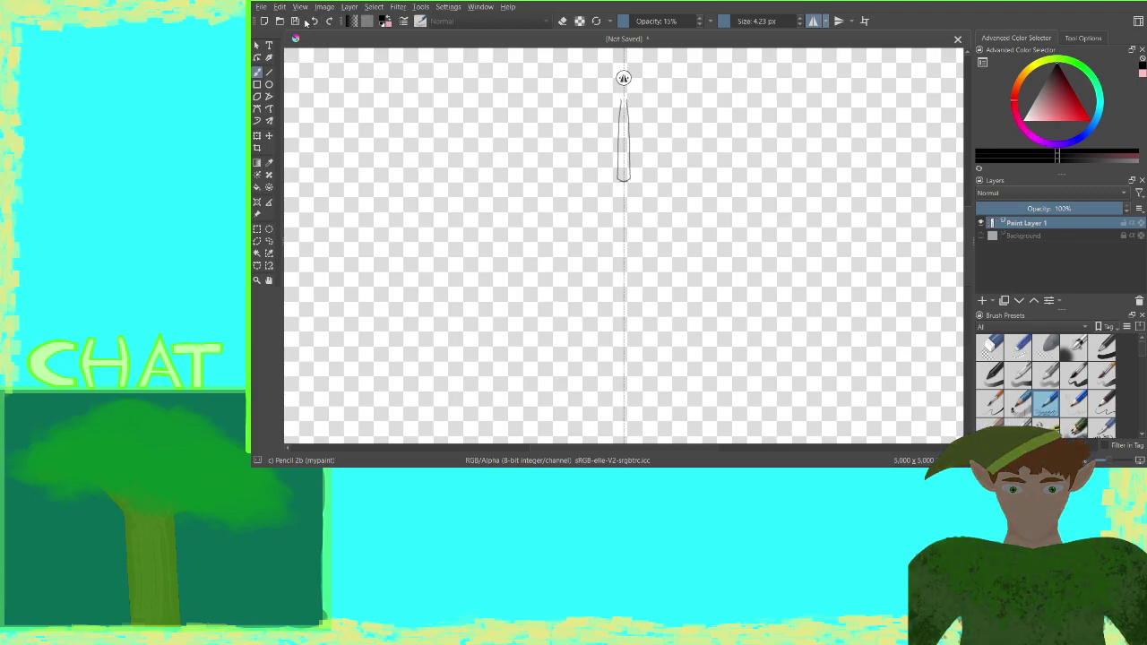
pyautogui.click(311, 22)
# Draw a narrow vertical leaf stem on the mirror axis, below the middle of the canvas
pyautogui.moveTo(709, 326); pyautogui.dragTo(684, 220)
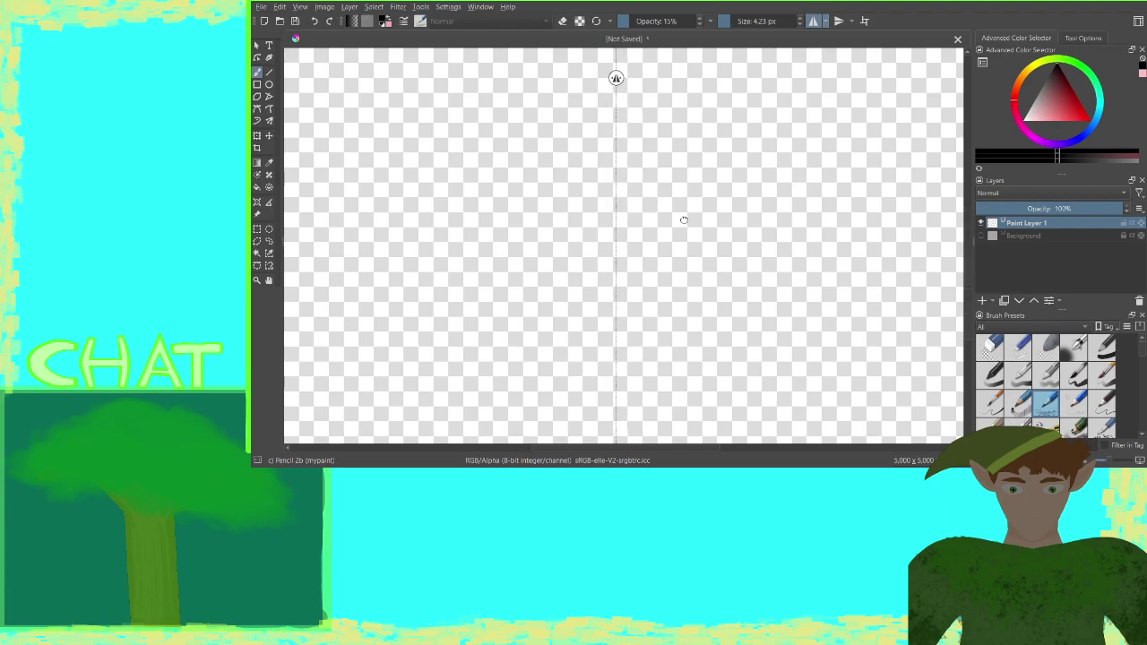
pyautogui.moveTo(615, 78); pyautogui.dragTo(613, 78)
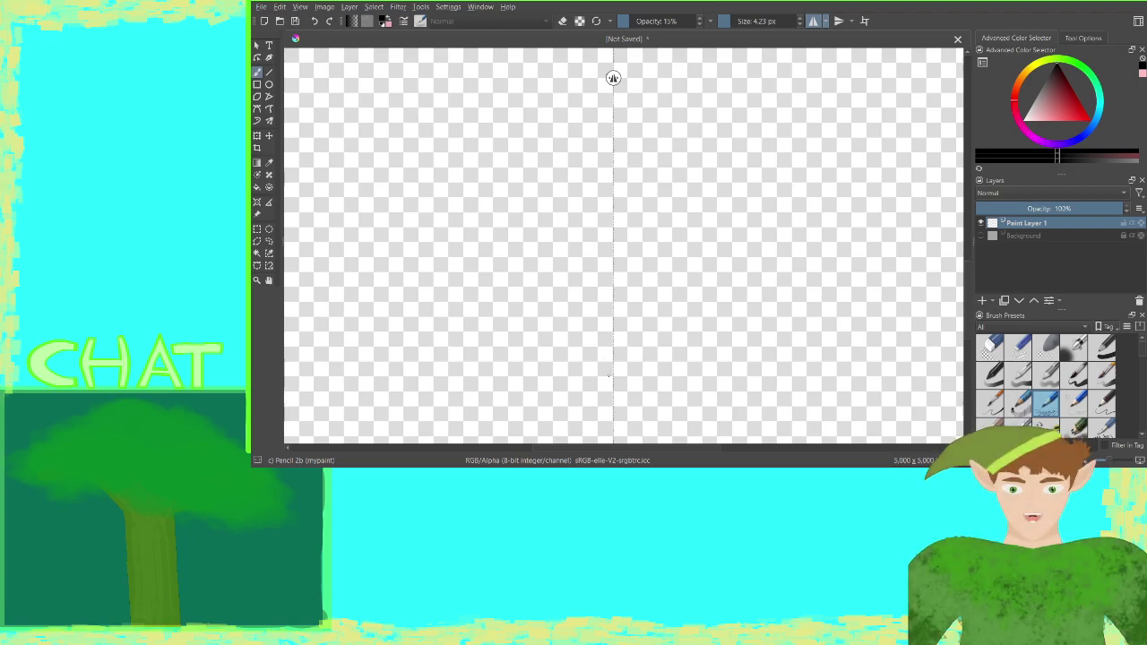
pyautogui.moveTo(608, 375); pyautogui.dragTo(610, 285)
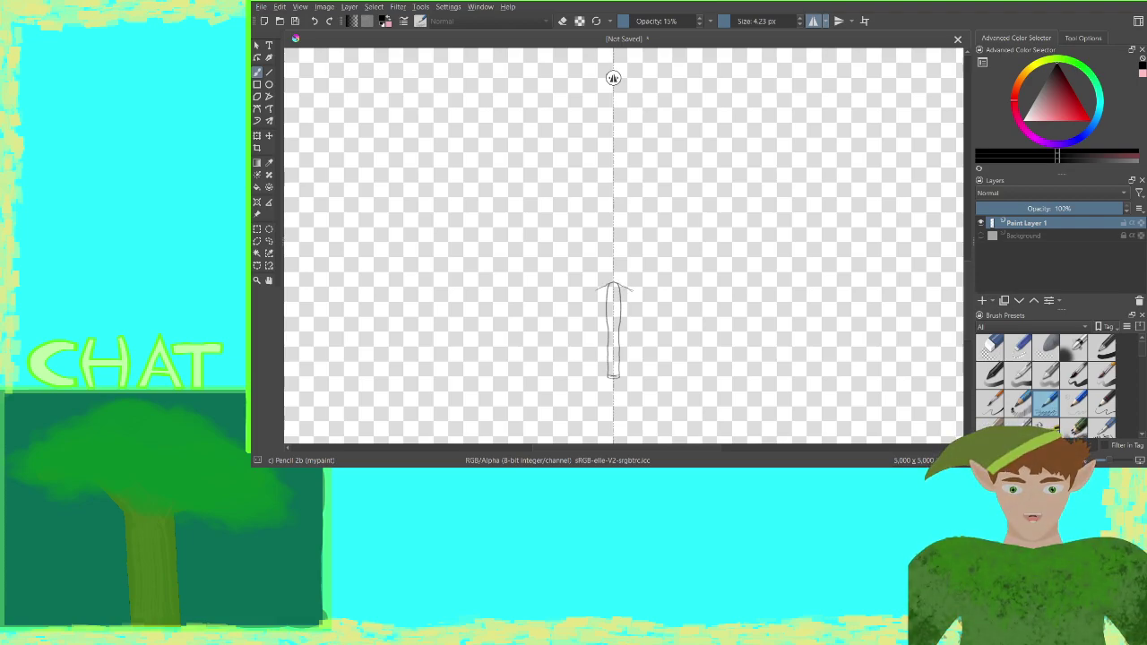
# Try drawing the leaf's mirrored lower edge with short pointed lobes close to the stem, and undo it
pyautogui.moveTo(615, 284); pyautogui.dragTo(710, 307)
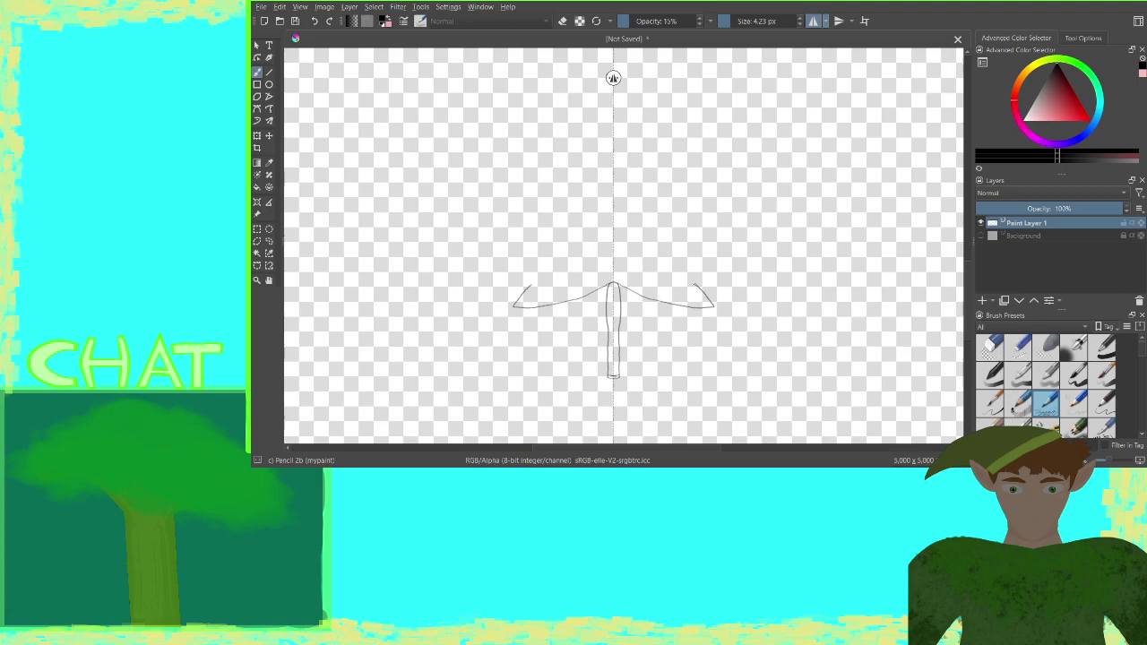
pyautogui.moveTo(697, 285)
pyautogui.mouseDown()
pyautogui.moveTo(740, 274)
pyautogui.moveTo(797, 220)
pyautogui.mouseUp()
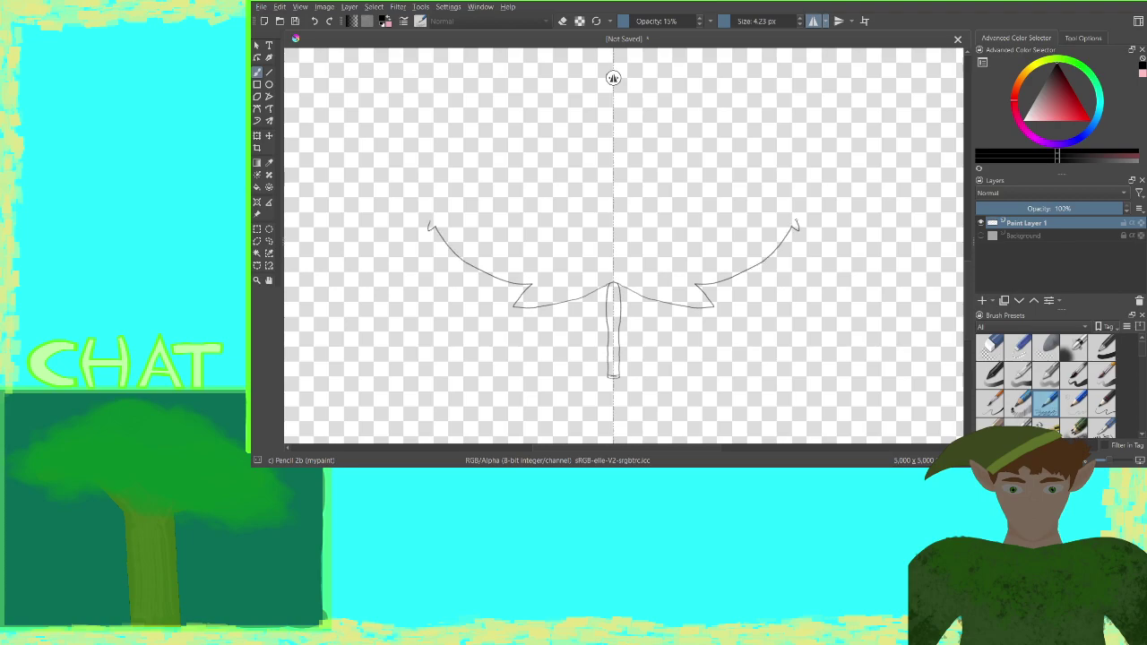
pyautogui.click(315, 19)
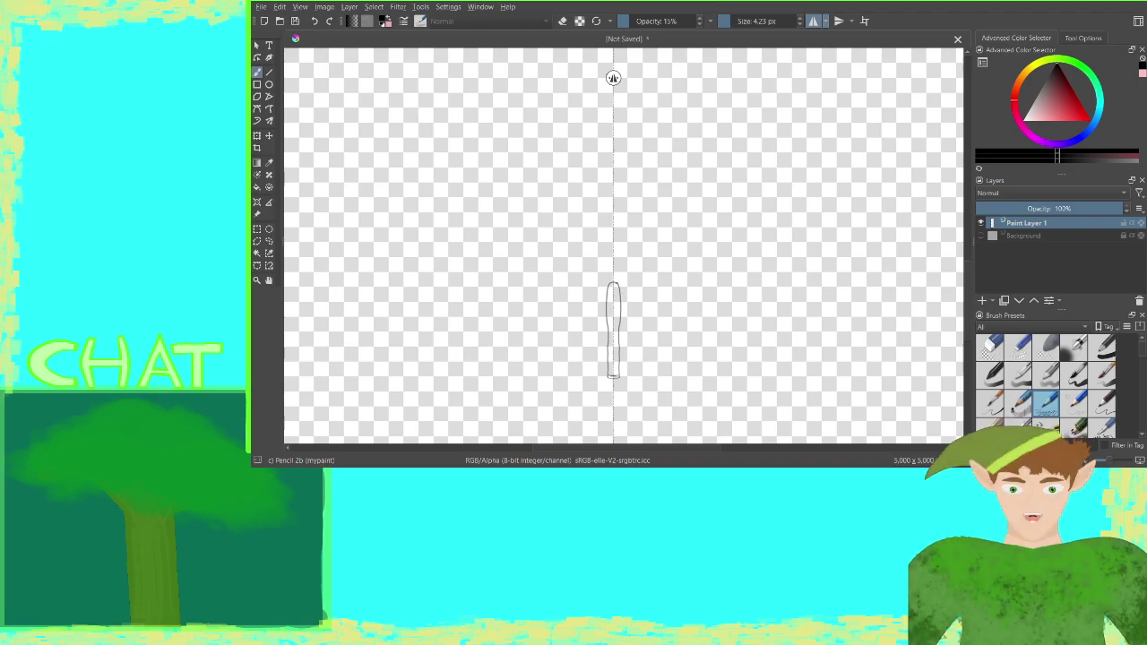
# Draw the leaf's wide, curved lower edge from the stem's upper end outward, continuing up through the jagged outer side lobes
pyautogui.moveTo(618, 286)
pyautogui.mouseDown()
pyautogui.moveTo(705, 315)
pyautogui.moveTo(753, 312)
pyautogui.mouseUp()
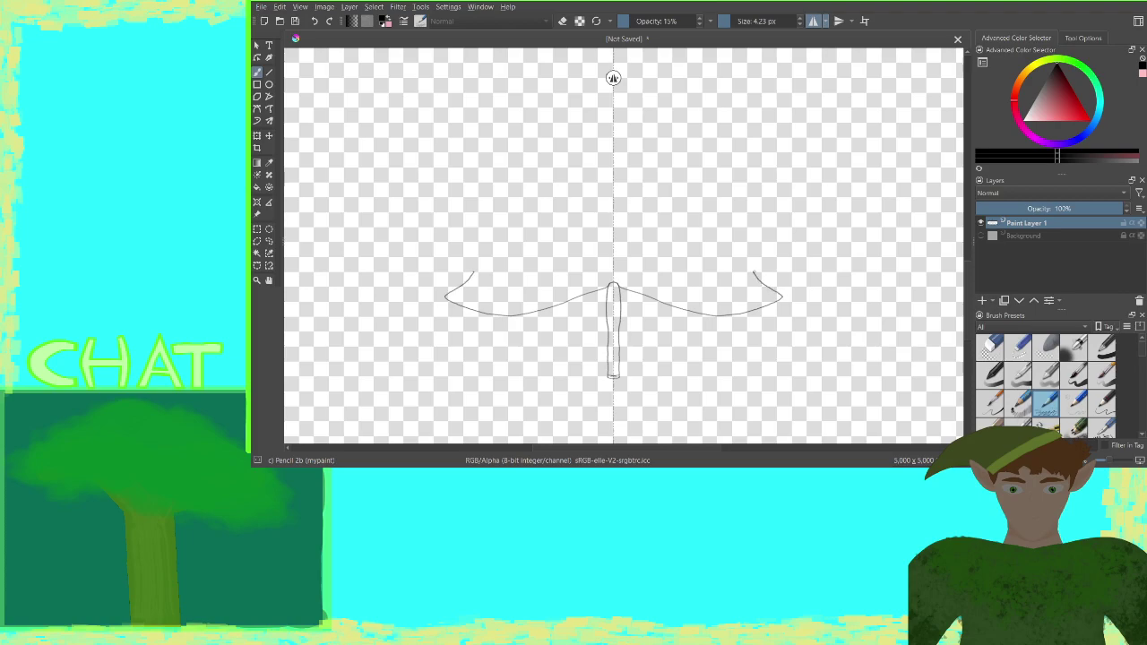
pyautogui.moveTo(754, 271); pyautogui.dragTo(818, 213)
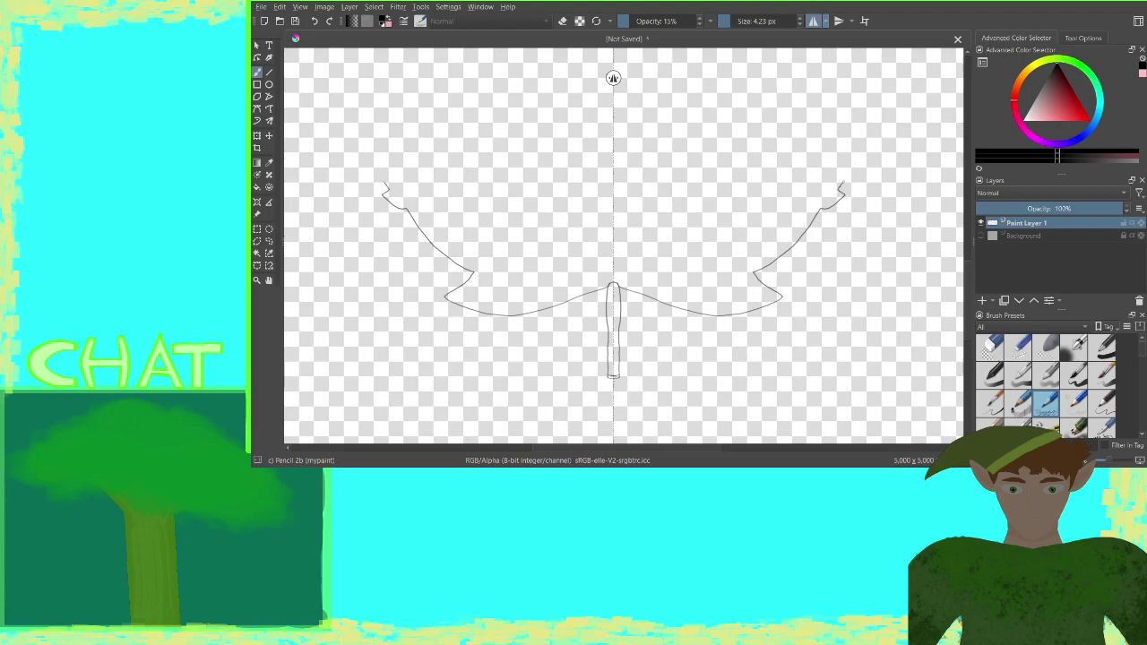
pyautogui.moveTo(844, 182)
pyautogui.mouseDown()
pyautogui.moveTo(861, 138)
pyautogui.moveTo(789, 133)
pyautogui.mouseUp()
# Continue the mirrored leaf outline upward with curved, pointed teeth and close it in a sharp tip on the mirror axis
pyautogui.moveTo(842, 194); pyautogui.dragTo(826, 347)
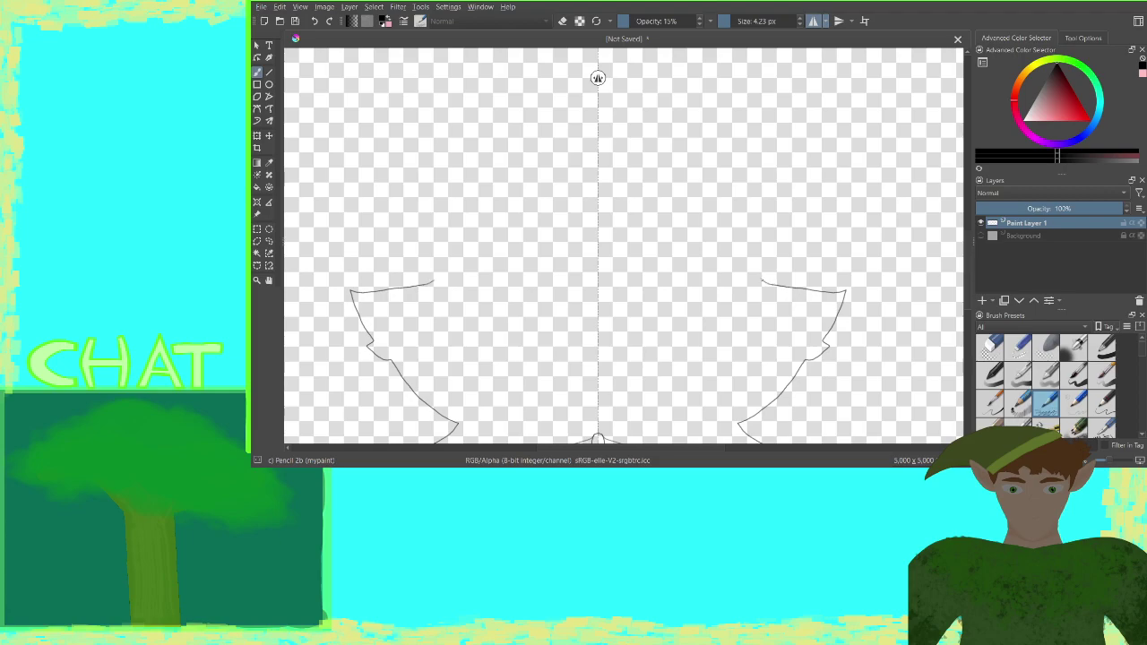
pyautogui.moveTo(433, 281); pyautogui.dragTo(441, 272)
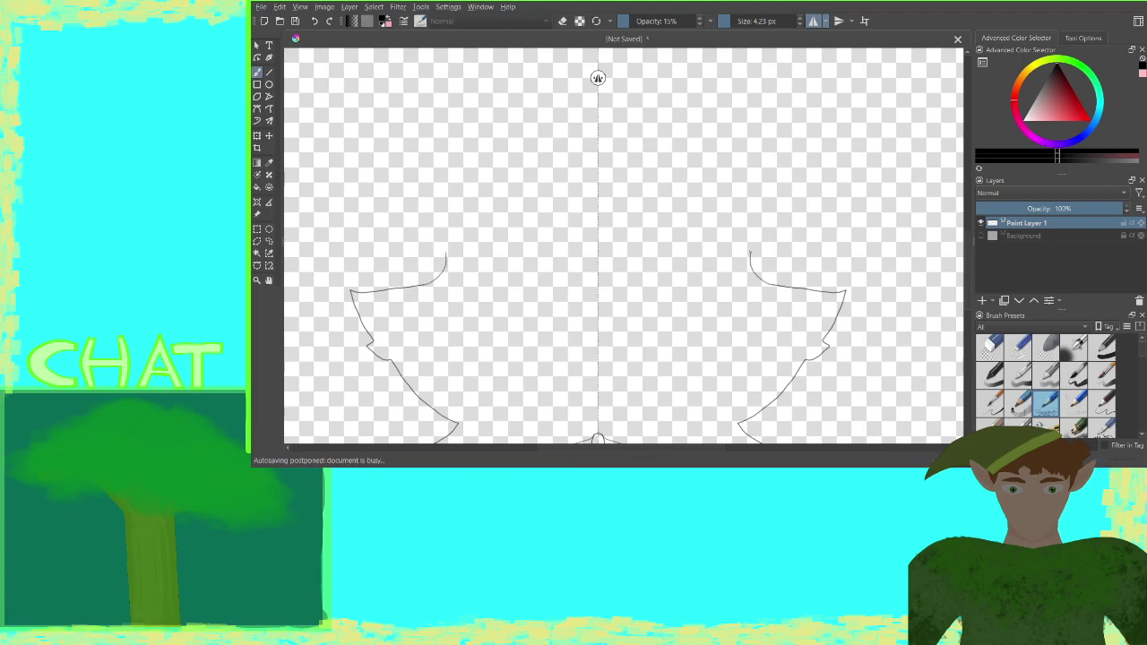
pyautogui.moveTo(442, 232)
pyautogui.mouseDown()
pyautogui.moveTo(418, 186)
pyautogui.moveTo(445, 177)
pyautogui.moveTo(469, 107)
pyautogui.mouseUp()
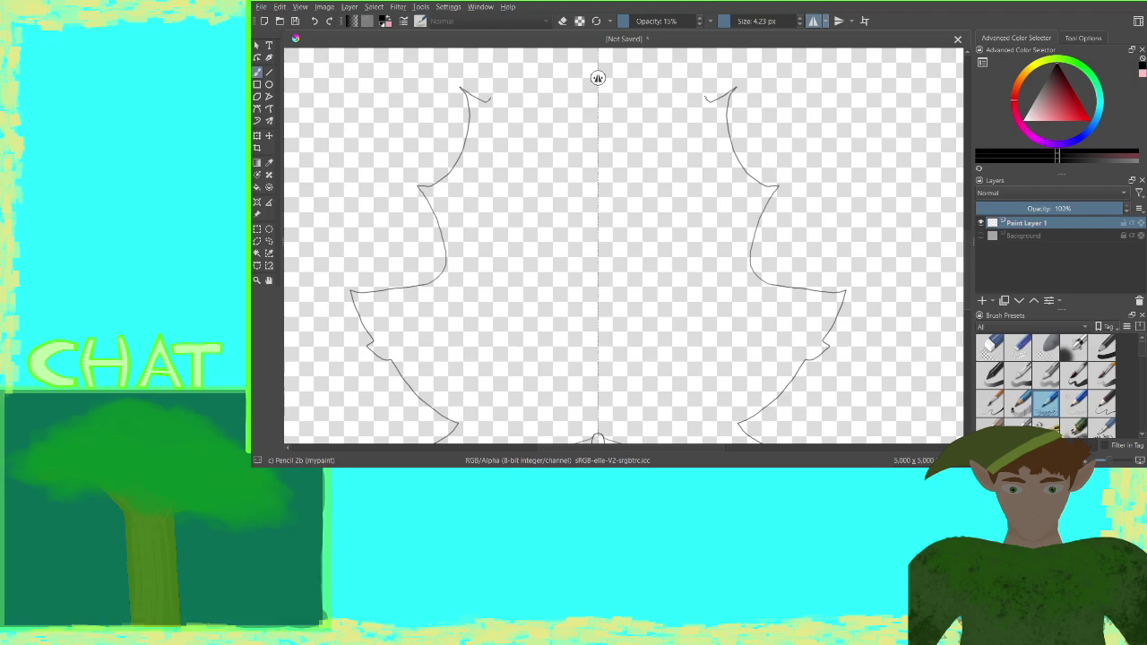
pyautogui.moveTo(489, 100)
pyautogui.mouseDown()
pyautogui.moveTo(490, 86)
pyautogui.moveTo(543, 100)
pyautogui.moveTo(548, 70)
pyautogui.mouseUp()
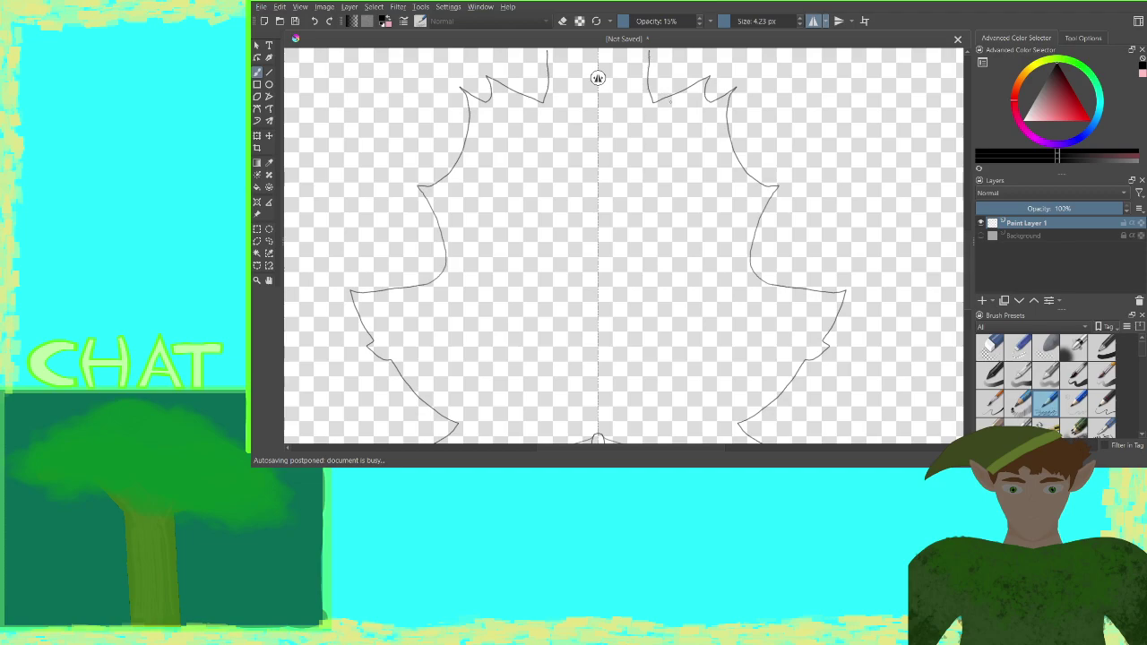
pyautogui.moveTo(673, 117); pyautogui.dragTo(683, 301)
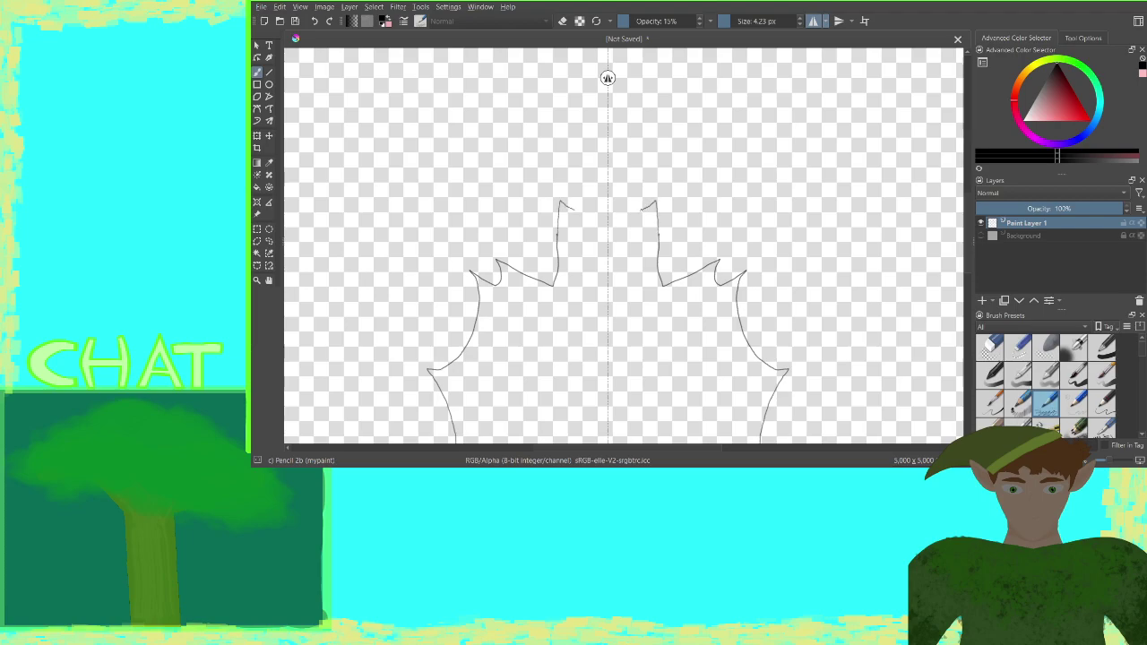
pyautogui.moveTo(575, 208); pyautogui.dragTo(607, 150)
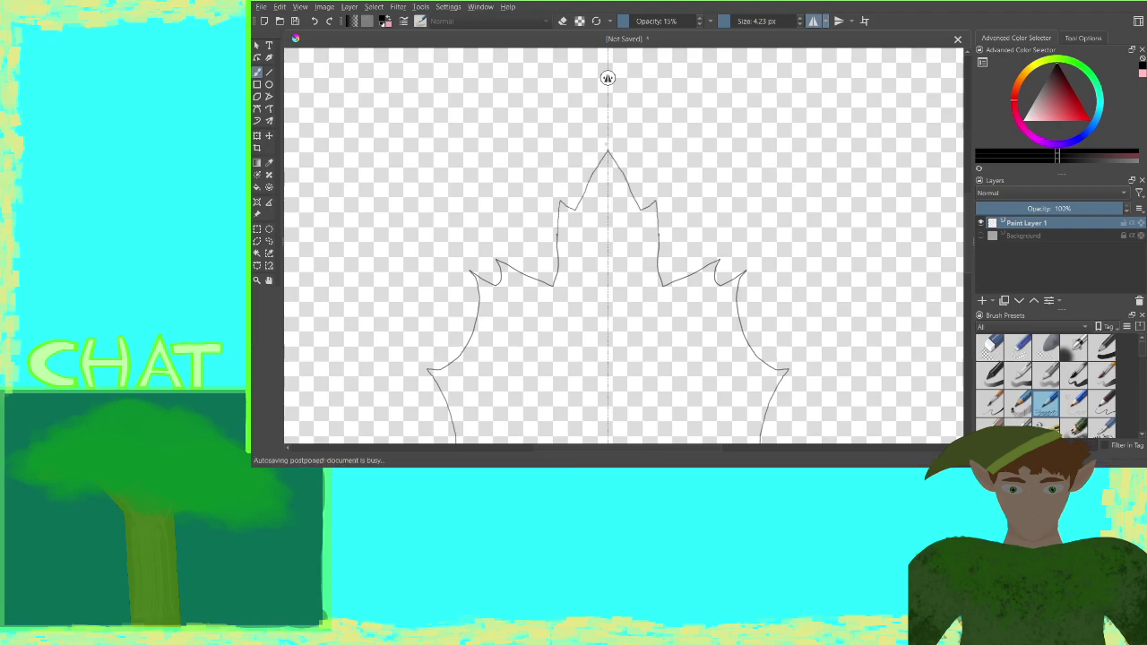
pyautogui.hotkey('ctrl', '-')
pyautogui.hotkey('ctrl', '-')
pyautogui.hotkey('ctrl', '-')
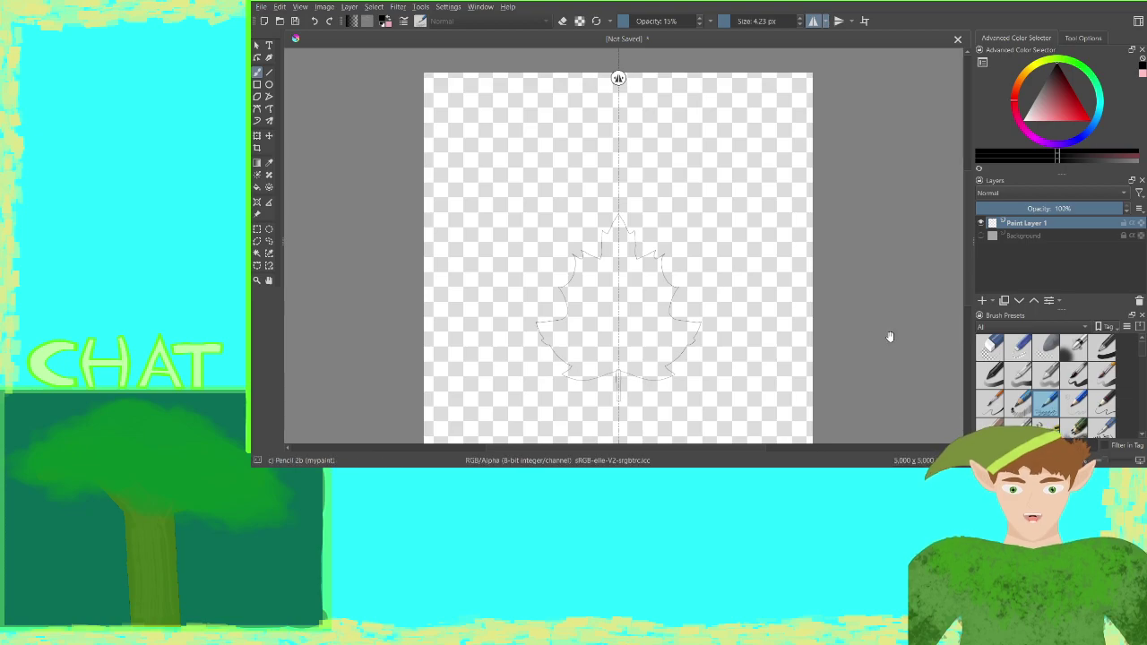
pyautogui.moveTo(890, 336); pyautogui.dragTo(880, 227)
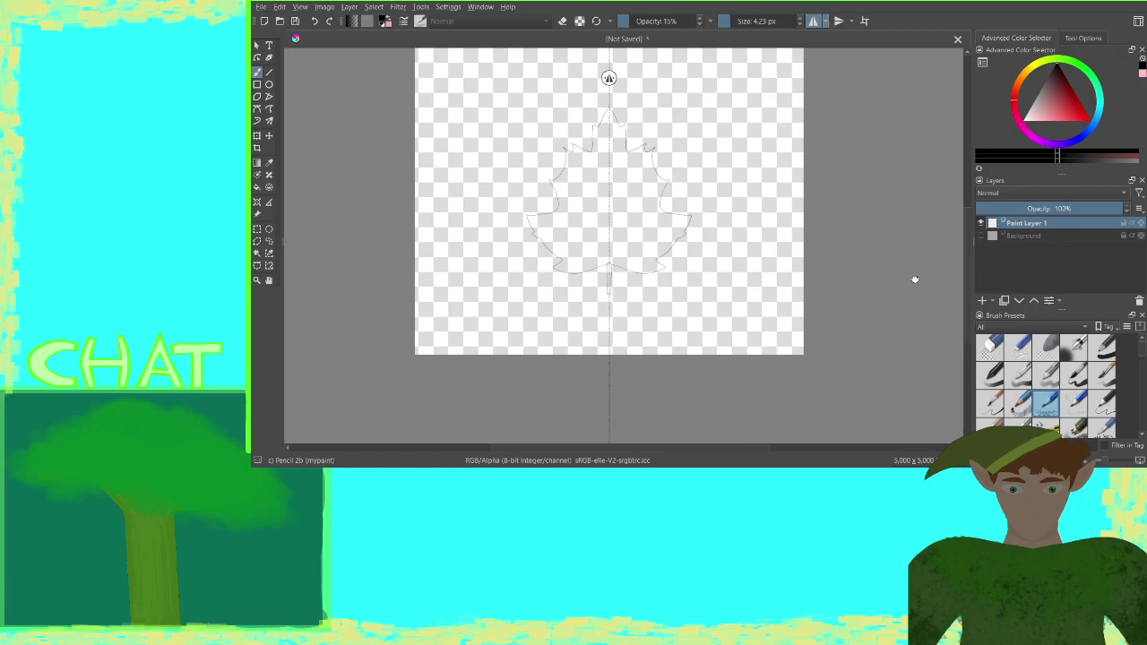
pyautogui.moveTo(912, 281); pyautogui.dragTo(921, 344)
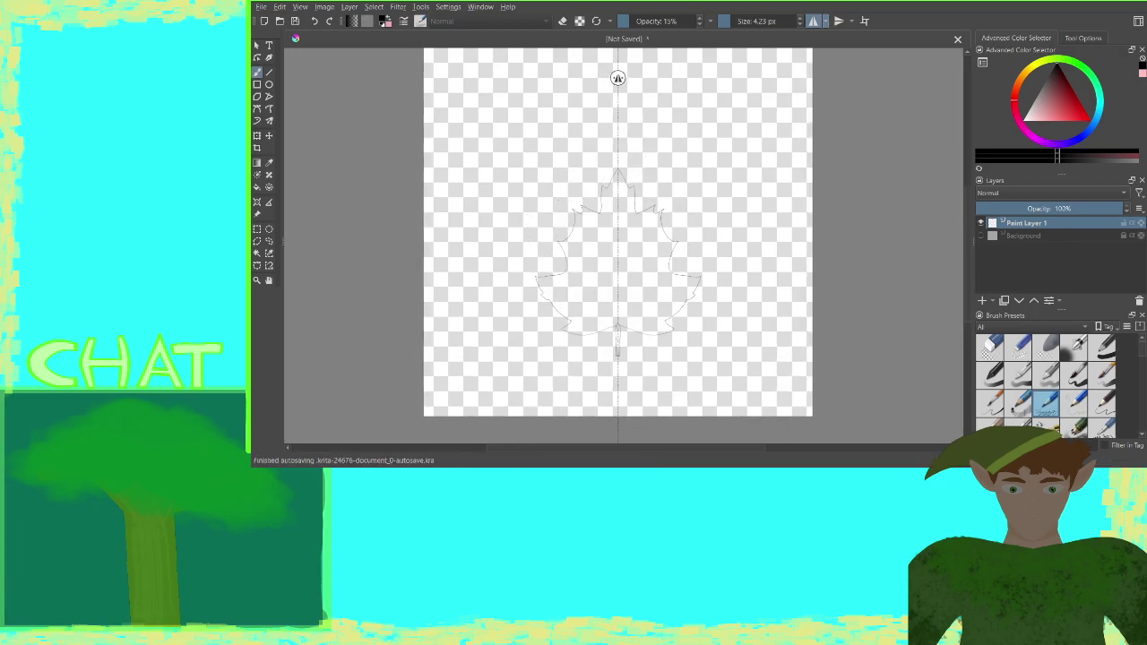
# Turn the leaf sketch upside down so its stem points up, and shorten it from the tip with mirror painting switched off
pyautogui.click(257, 135)
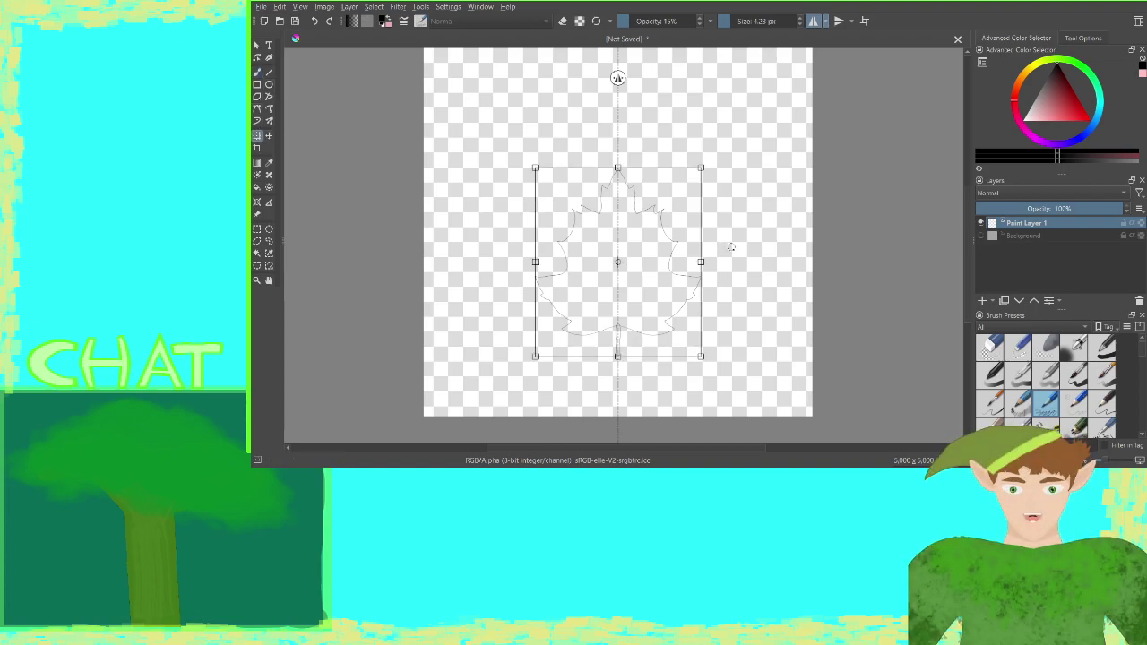
pyautogui.moveTo(737, 243); pyautogui.dragTo(472, 287)
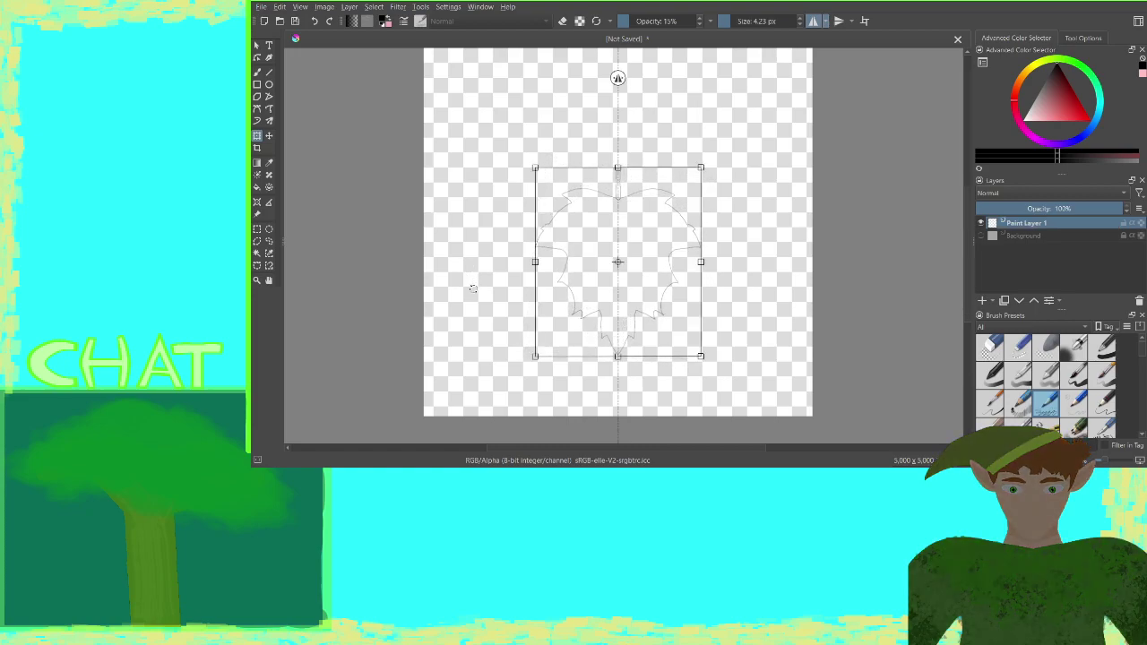
pyautogui.click(818, 22)
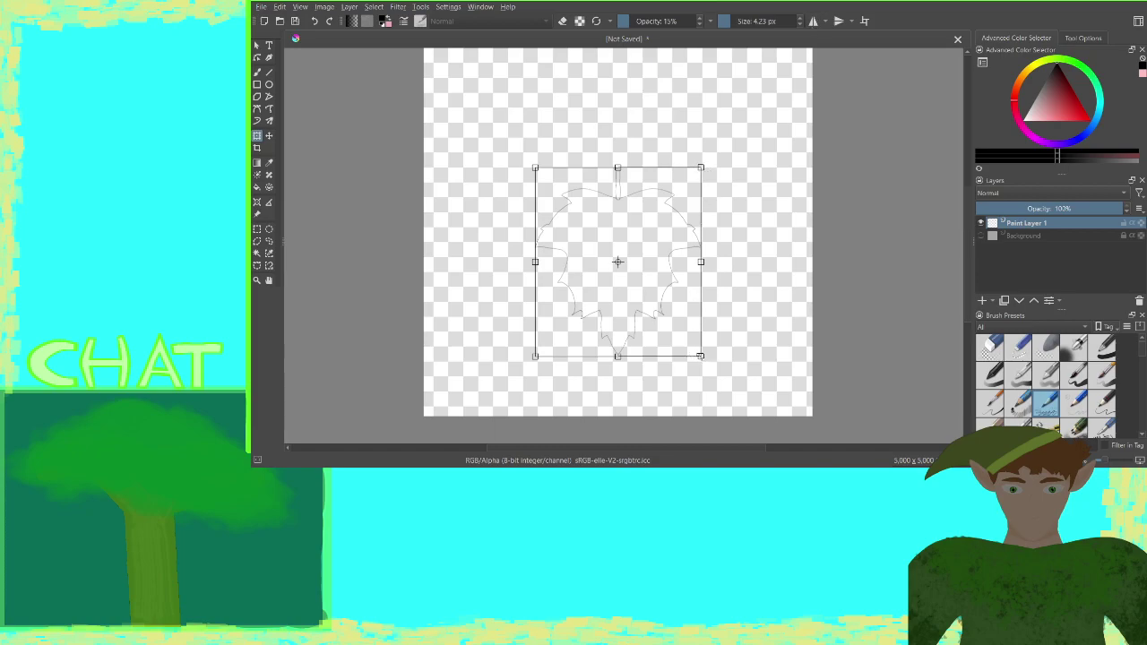
pyautogui.moveTo(701, 356); pyautogui.dragTo(701, 328)
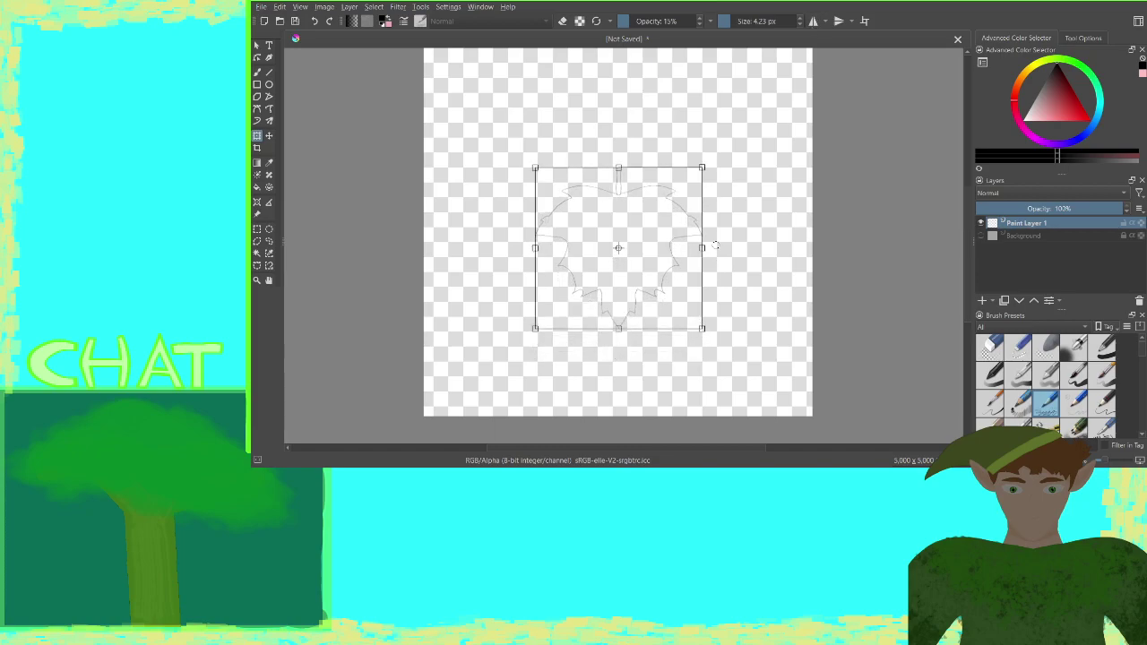
# Try narrowing the leaf sketch and shifting it on the canvas, and undo both changes
pyautogui.moveTo(702, 248); pyautogui.dragTo(629, 223)
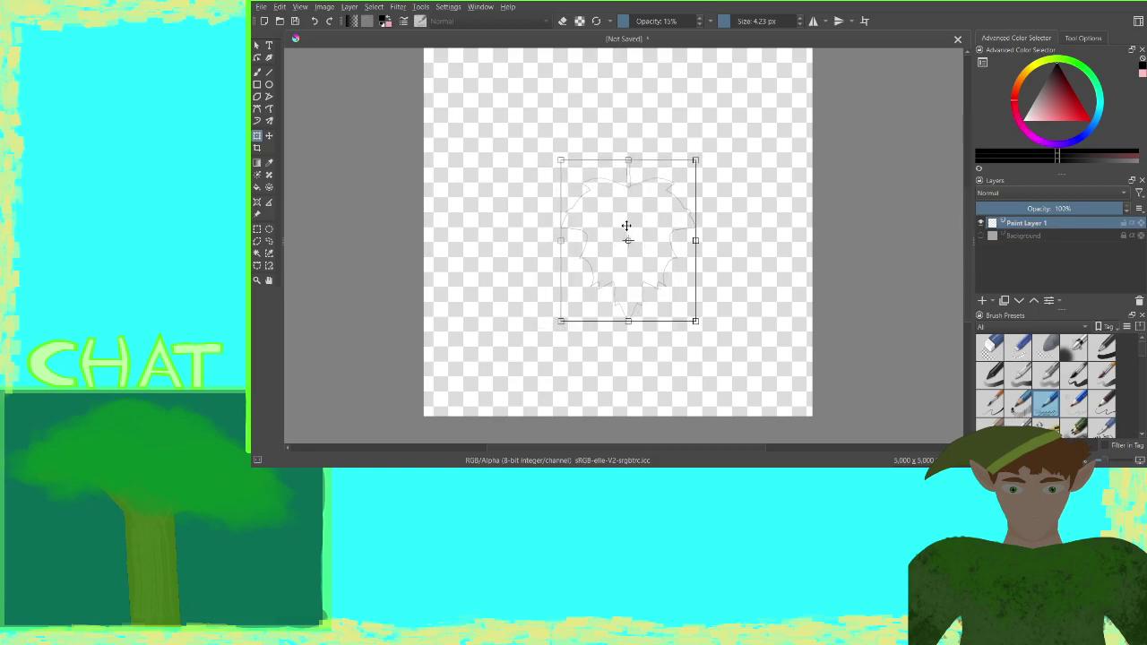
pyautogui.click(314, 21)
pyautogui.click(315, 22)
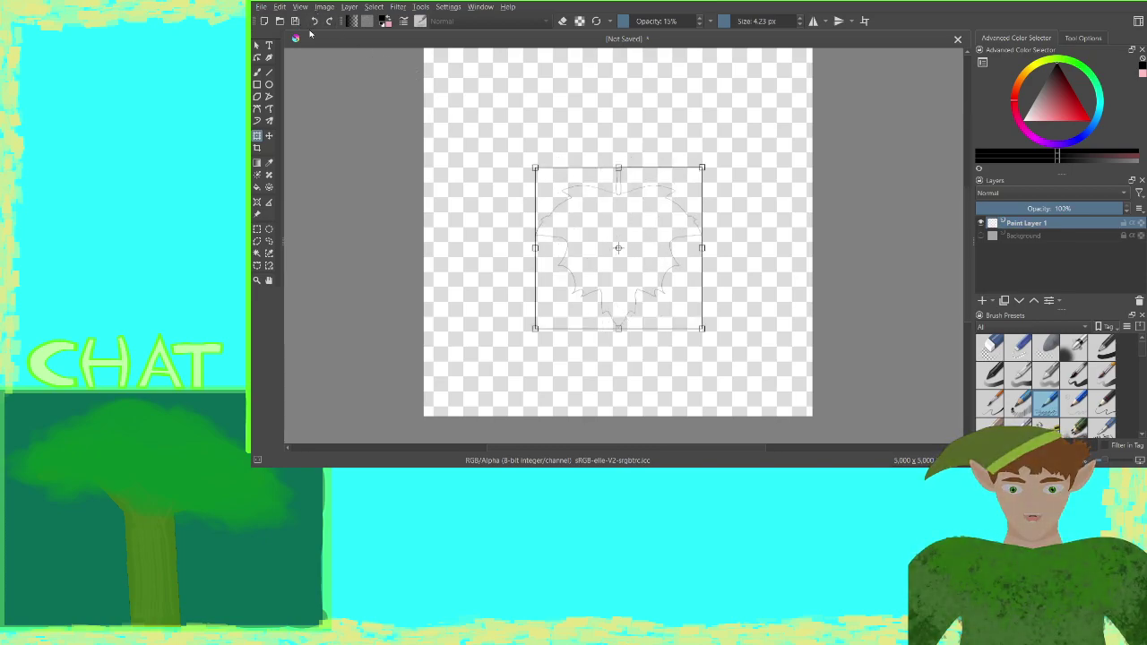
# Apply the transform and warp the leaf by pulling the upper corner points and both side midpoints inward
pyautogui.click(257, 73)
pyautogui.click(257, 136)
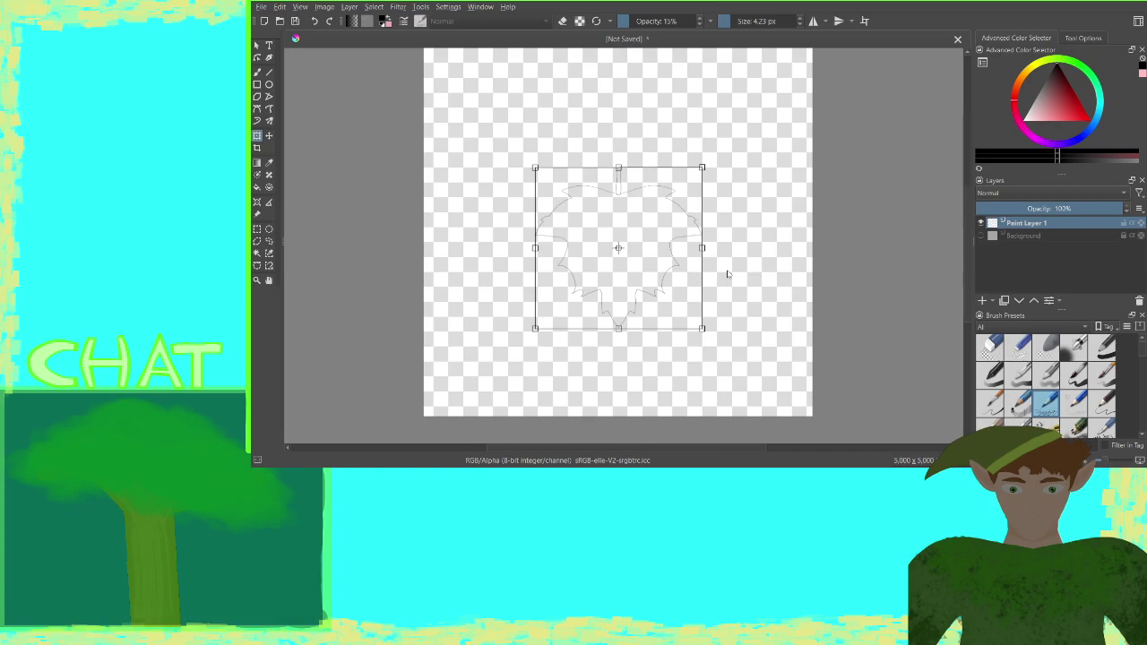
pyautogui.press('Return')
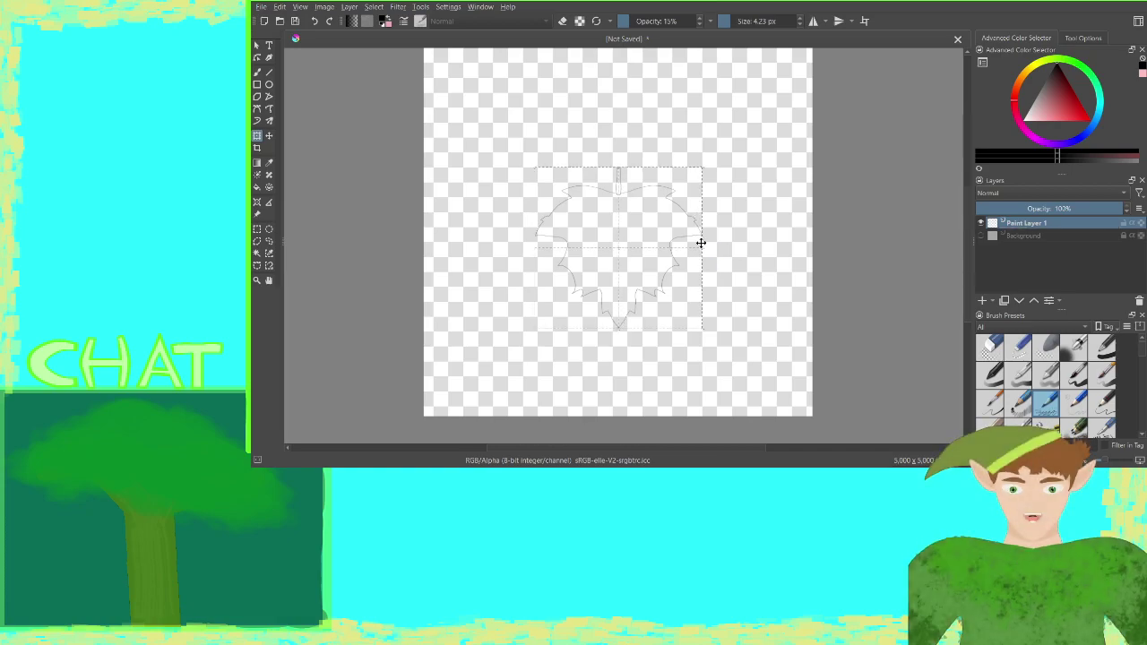
pyautogui.moveTo(703, 252); pyautogui.dragTo(679, 246)
pyautogui.moveTo(704, 169); pyautogui.dragTo(683, 185)
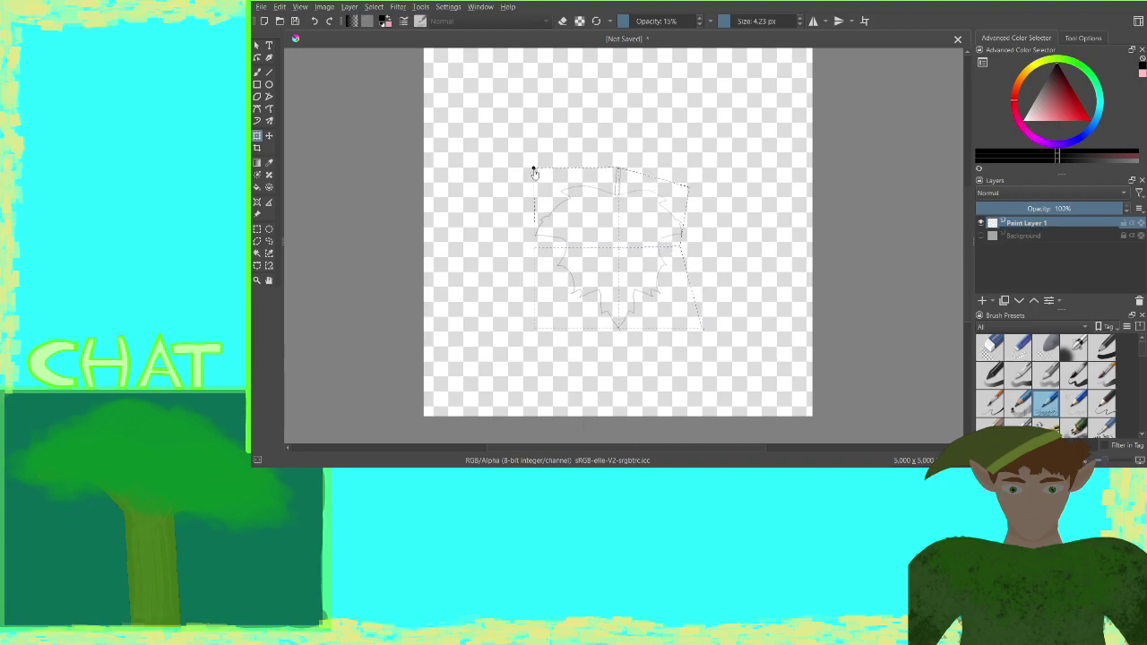
pyautogui.moveTo(533, 170); pyautogui.dragTo(537, 185)
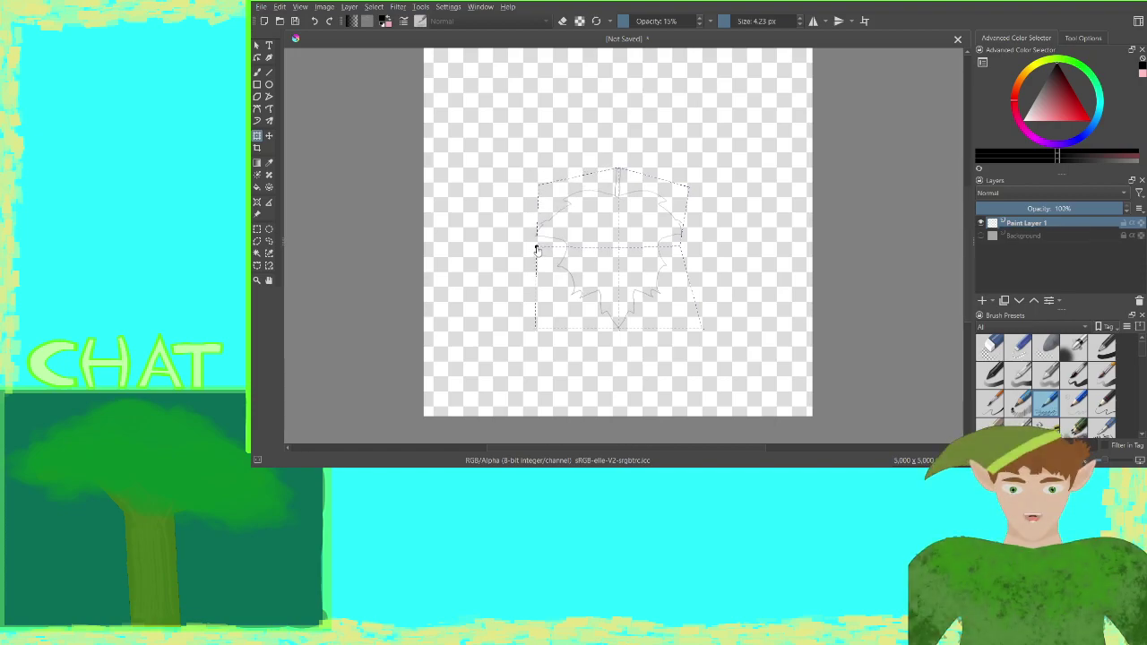
pyautogui.moveTo(535, 248); pyautogui.dragTo(550, 245)
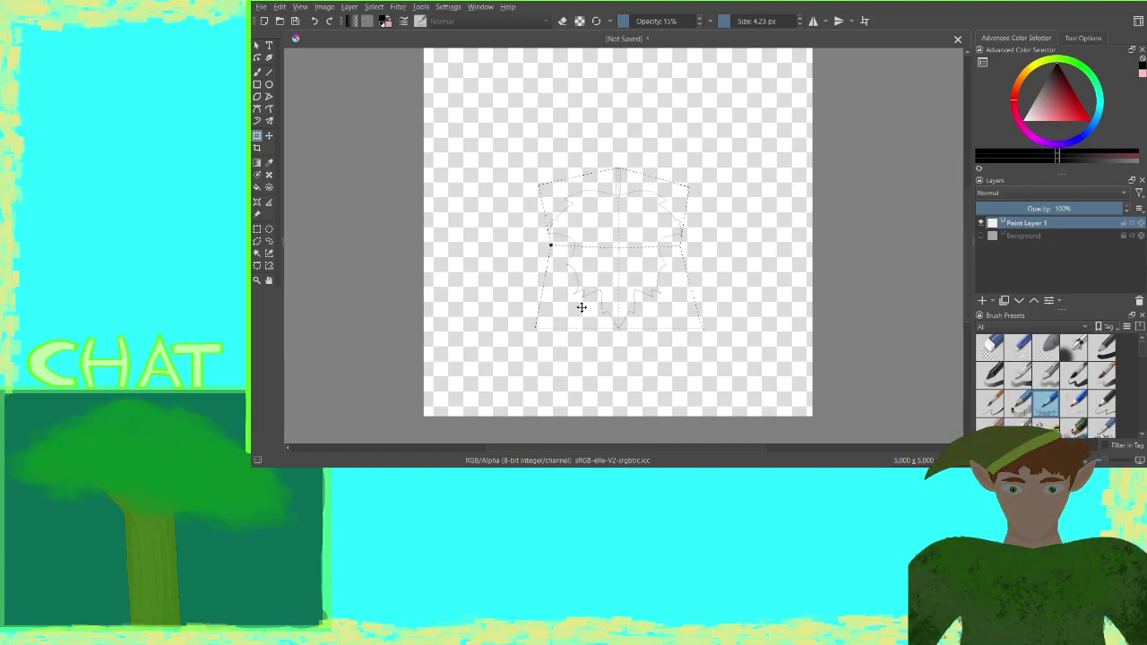
# Pull the warp's two lower corner points outward, raise its centre and lower middle points, and apply the warp
pyautogui.moveTo(535, 328); pyautogui.dragTo(504, 321)
pyautogui.moveTo(706, 323); pyautogui.dragTo(735, 307)
pyautogui.moveTo(614, 242); pyautogui.dragTo(618, 216)
pyautogui.moveTo(619, 329); pyautogui.dragTo(616, 314)
pyautogui.click(258, 73)
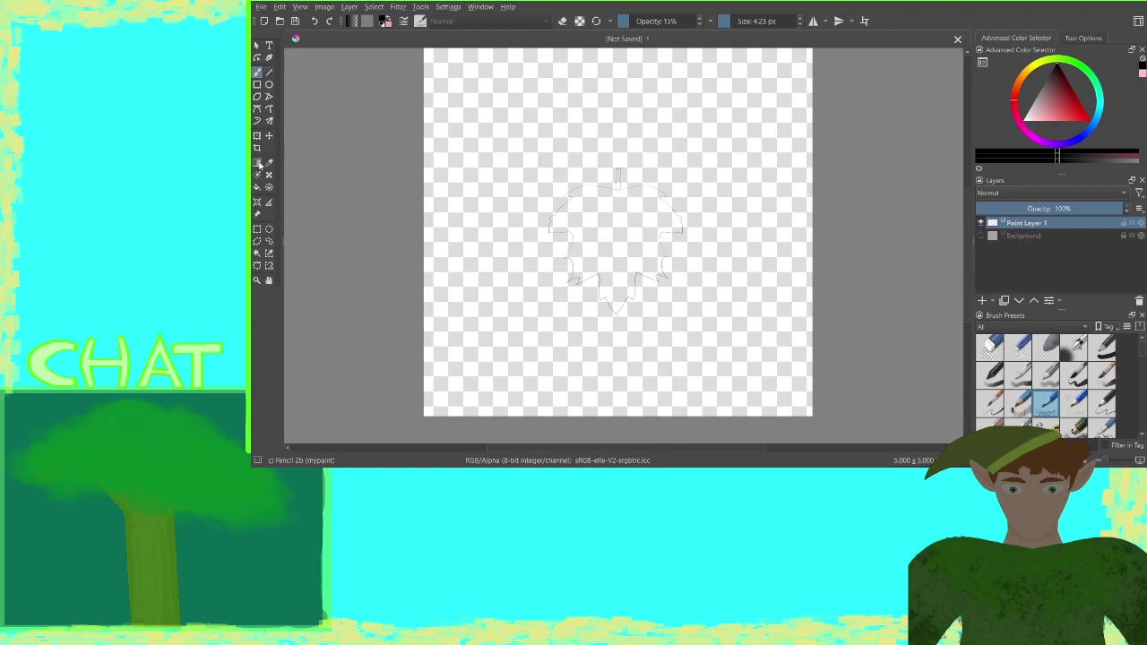
# Reshape the leaf with a mesh transform, bowing the lower edge upward and both sides inward, and apply it
pyautogui.click(258, 137)
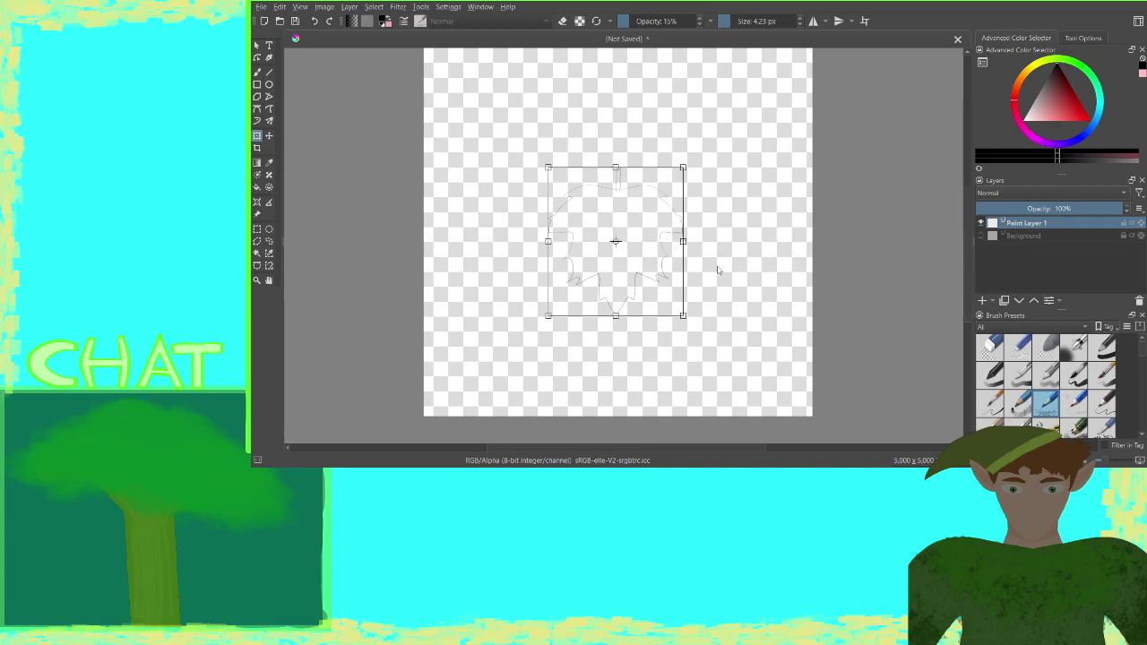
pyautogui.press('Return')
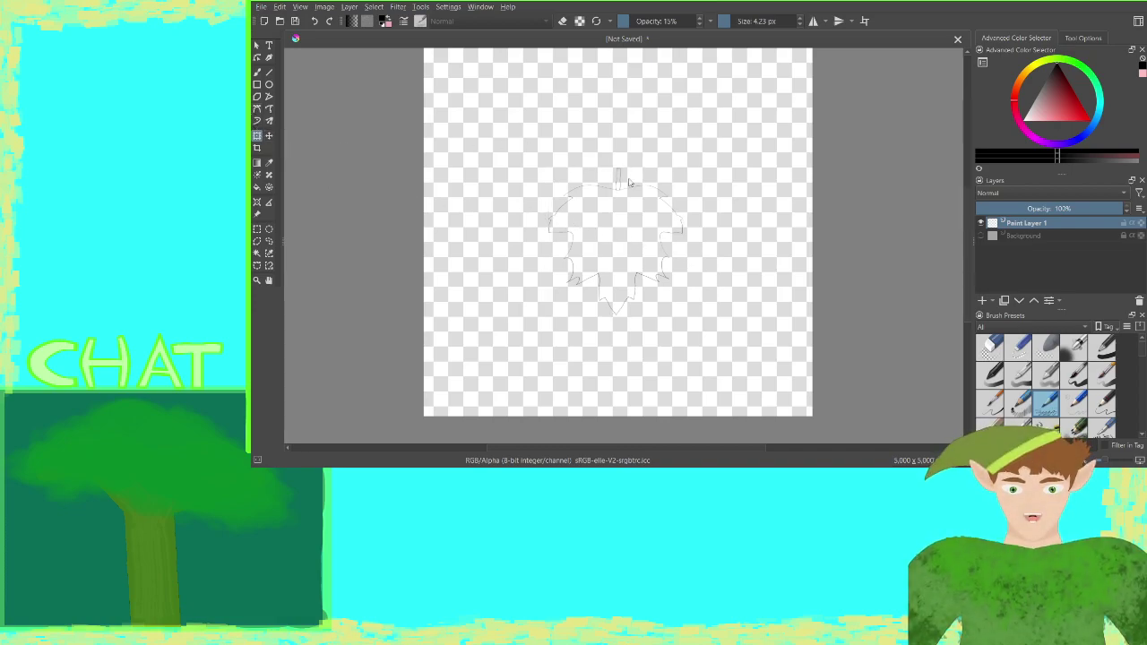
pyautogui.click(695, 289)
pyautogui.moveTo(642, 316)
pyautogui.mouseDown()
pyautogui.moveTo(648, 307)
pyautogui.moveTo(604, 302)
pyautogui.mouseUp()
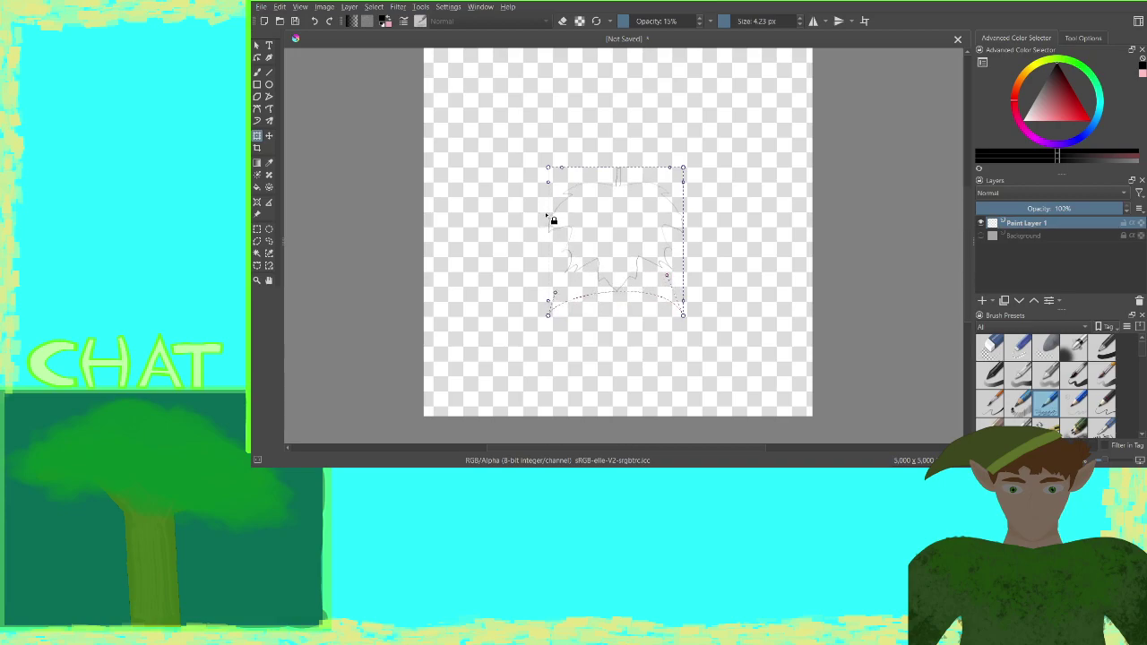
pyautogui.moveTo(551, 221); pyautogui.dragTo(566, 221)
pyautogui.moveTo(690, 201); pyautogui.dragTo(674, 198)
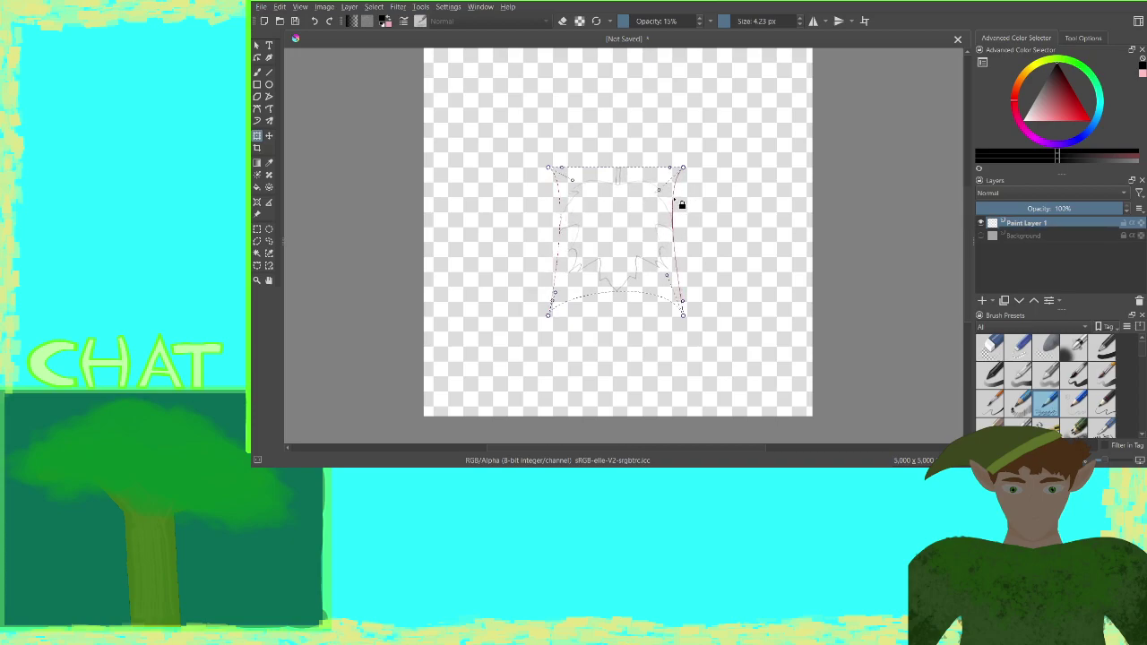
pyautogui.moveTo(618, 168)
pyautogui.mouseDown()
pyautogui.moveTo(619, 153)
pyautogui.moveTo(614, 173)
pyautogui.mouseUp()
pyautogui.click(257, 73)
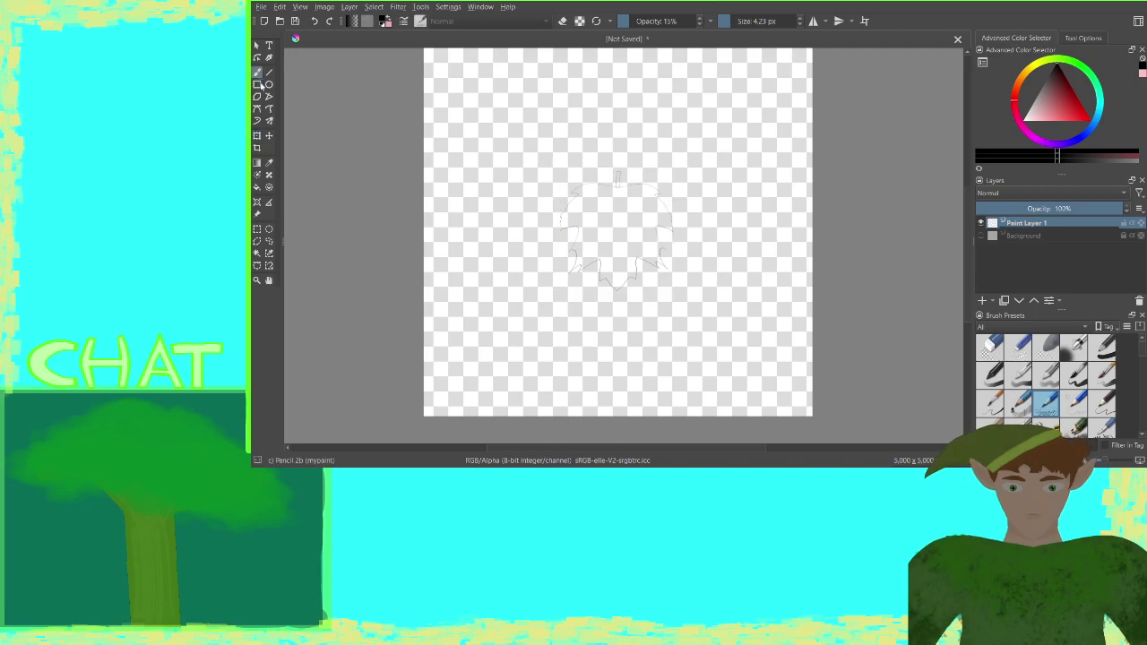
# Enlarge the whole leaf sketch with a free transform and reposition it around the middle of the canvas
pyautogui.click(257, 135)
pyautogui.moveTo(672, 170)
pyautogui.mouseDown()
pyautogui.moveTo(690, 123)
pyautogui.moveTo(779, 65)
pyautogui.moveTo(756, 94)
pyautogui.mouseUp()
pyautogui.moveTo(694, 146); pyautogui.dragTo(650, 192)
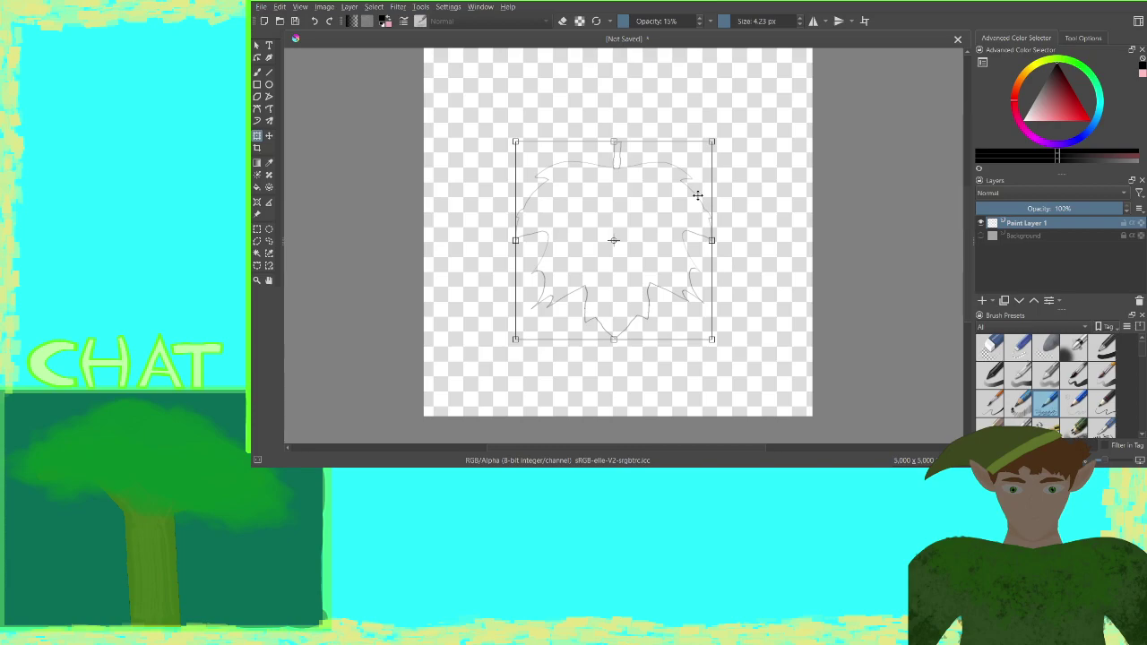
# Add a new paint layer above the leaf sketch and choose the Basic-1 brush preset with a medium green colour
pyautogui.click(982, 302)
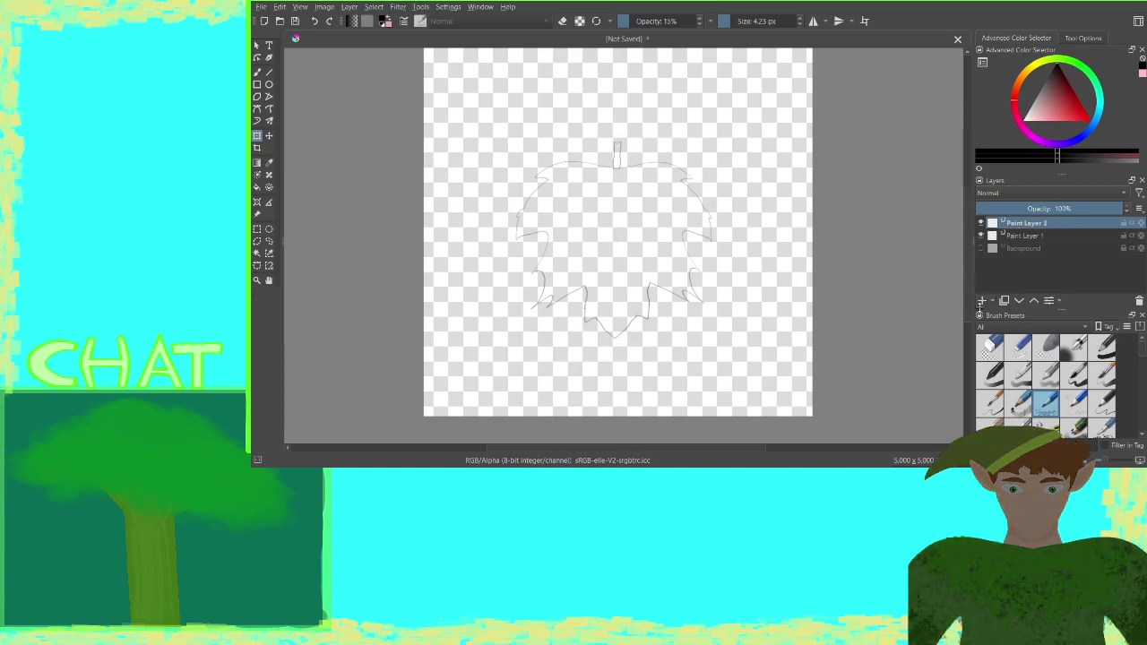
pyautogui.click(1103, 347)
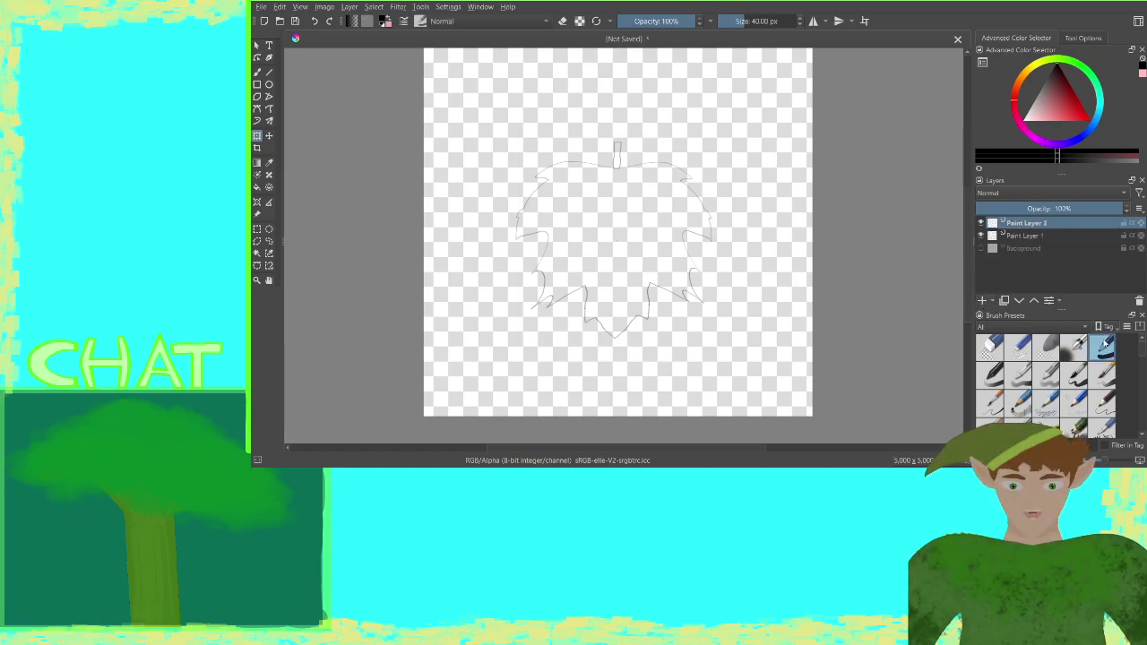
pyautogui.click(1078, 65)
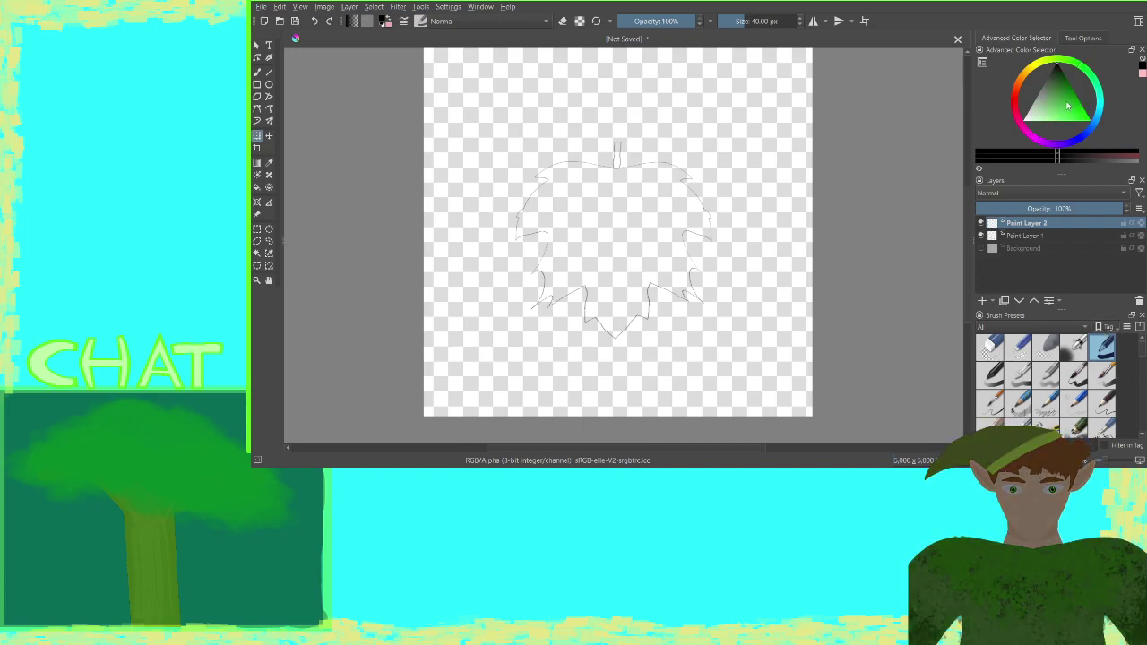
pyautogui.moveTo(1066, 102); pyautogui.dragTo(1075, 93)
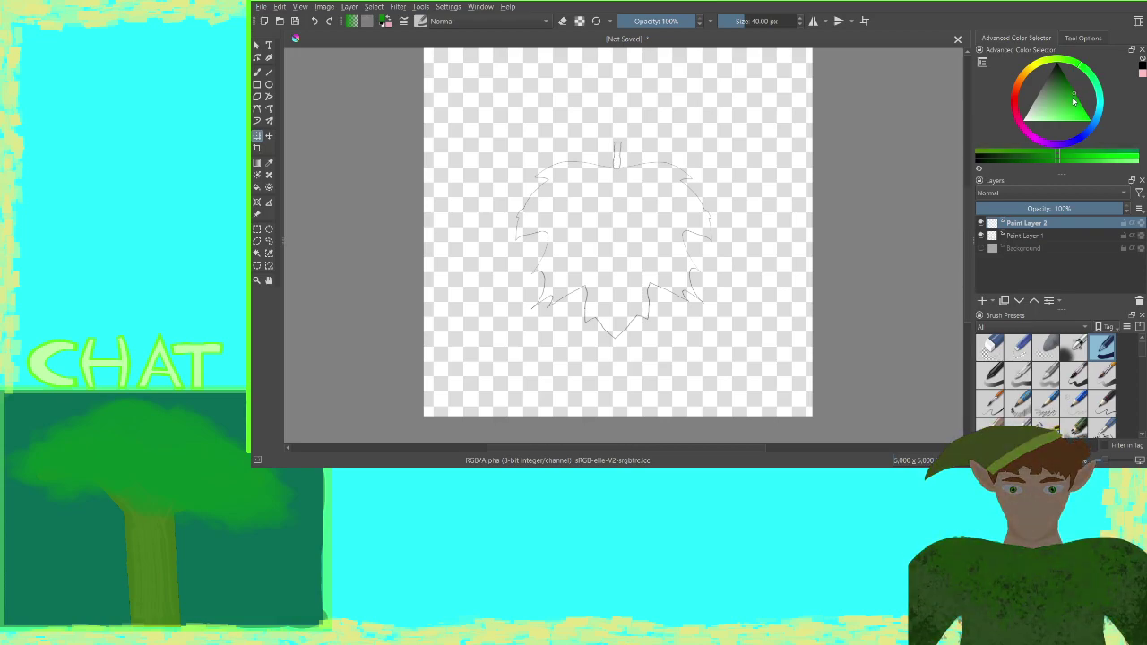
# Activate the freehand brush close to the leaf's stem and change the painting colour to a dark golden brown
pyautogui.press('+')
pyautogui.press('+')
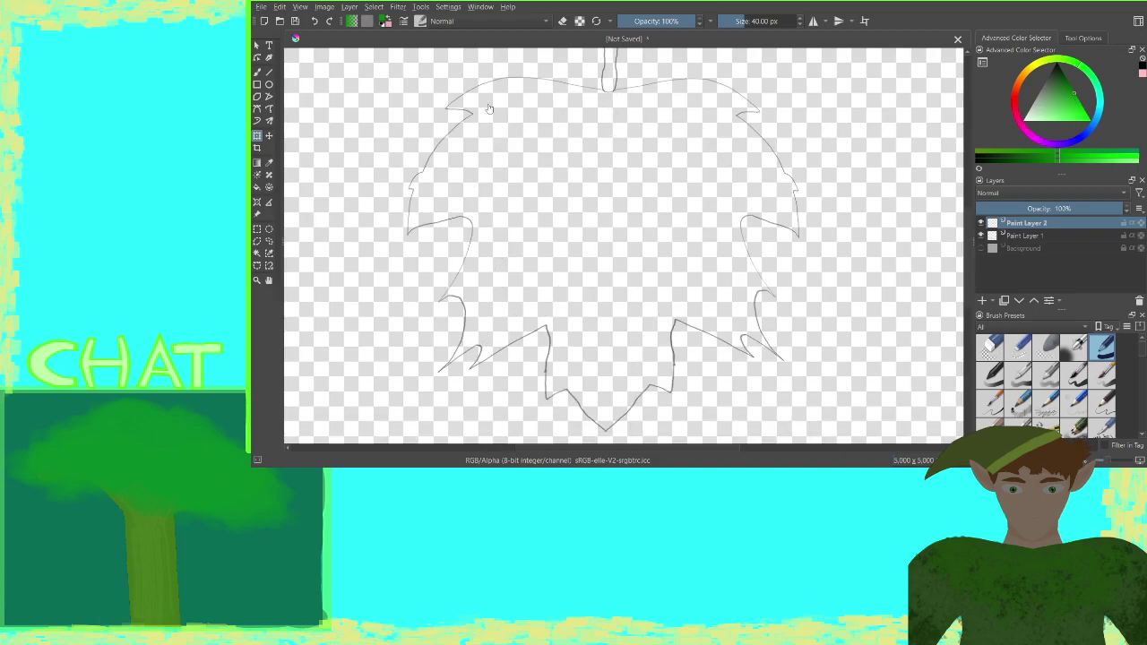
pyautogui.click(268, 73)
pyautogui.moveTo(701, 160); pyautogui.dragTo(703, 254)
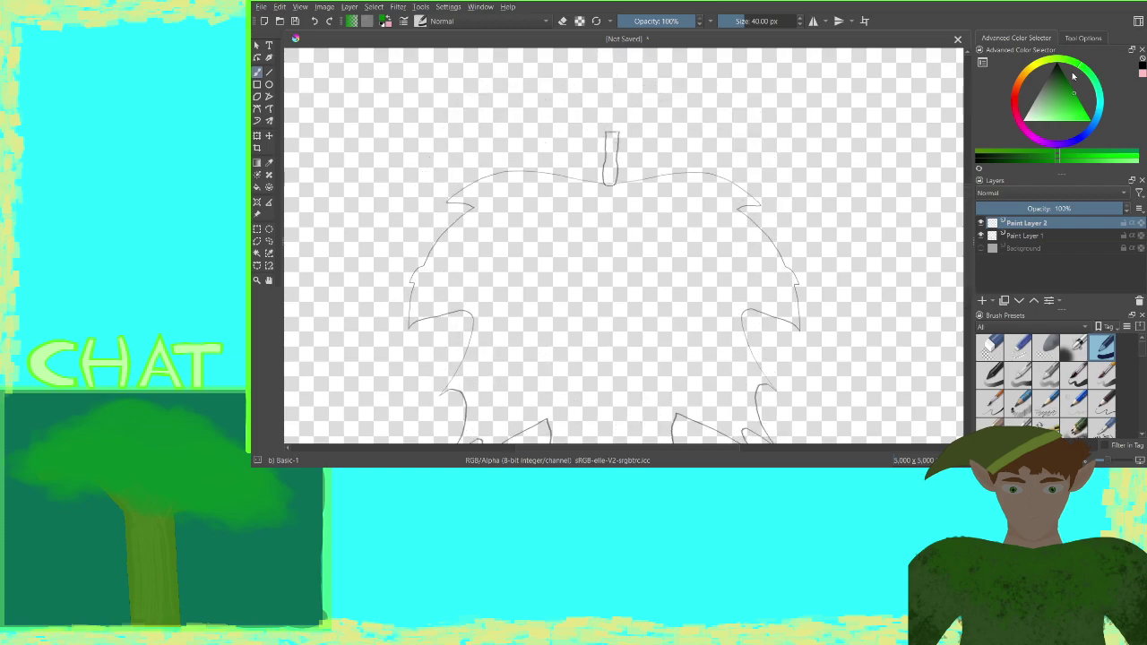
pyautogui.click(1027, 76)
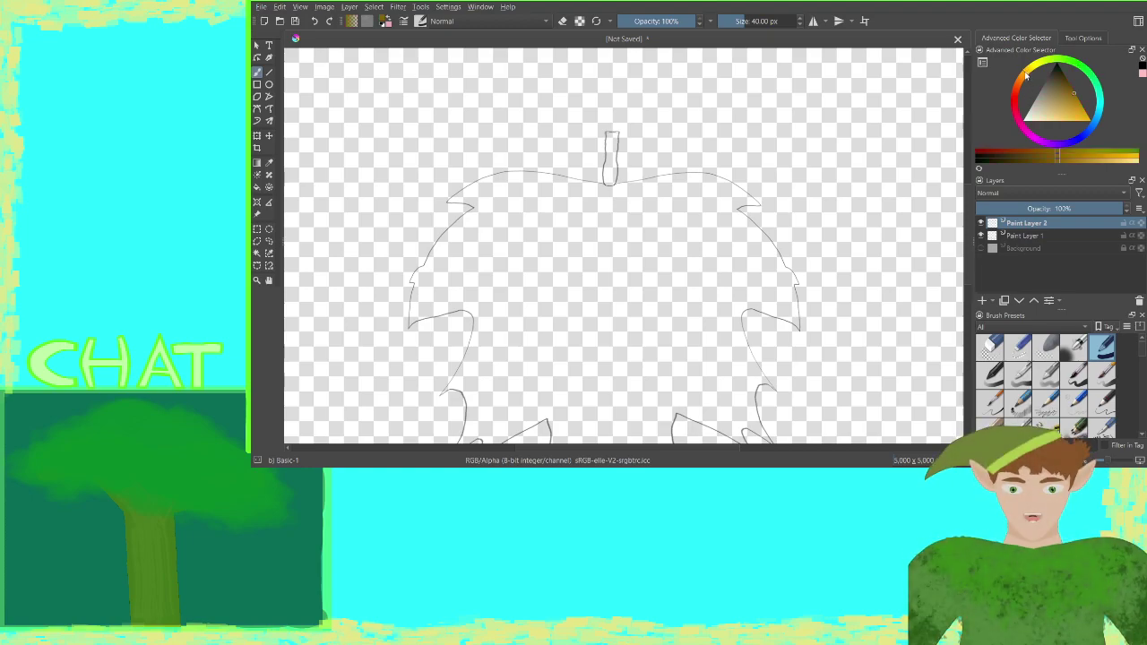
pyautogui.moveTo(1075, 95)
pyautogui.mouseDown()
pyautogui.moveTo(1074, 111)
pyautogui.moveTo(1051, 108)
pyautogui.moveTo(1023, 77)
pyautogui.mouseUp()
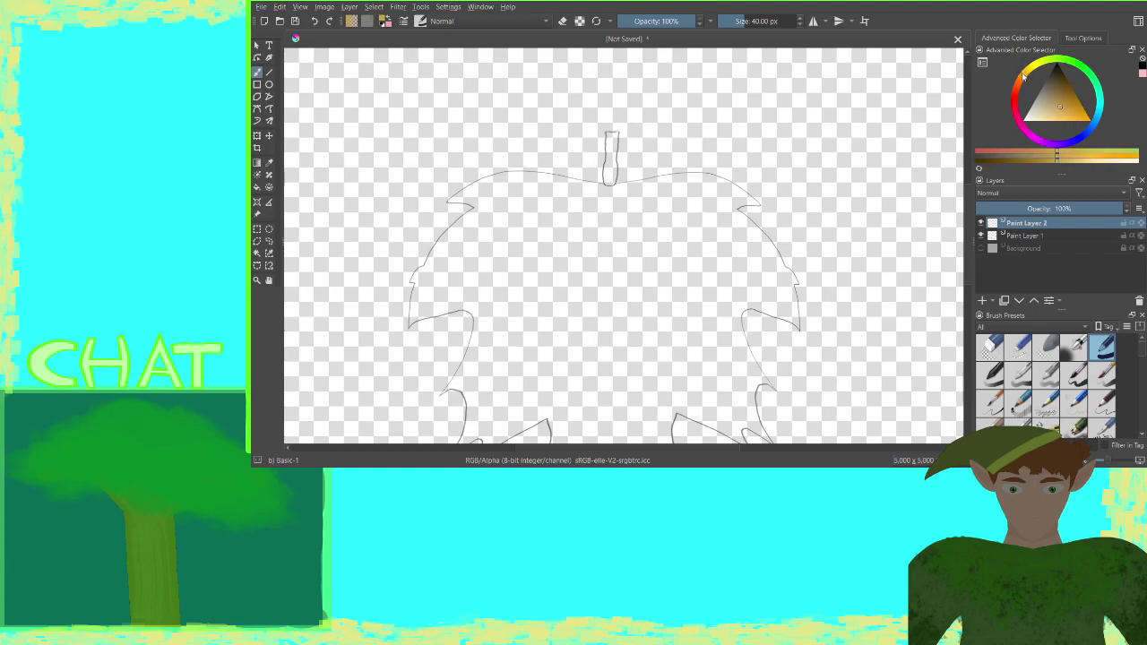
pyautogui.click(1067, 103)
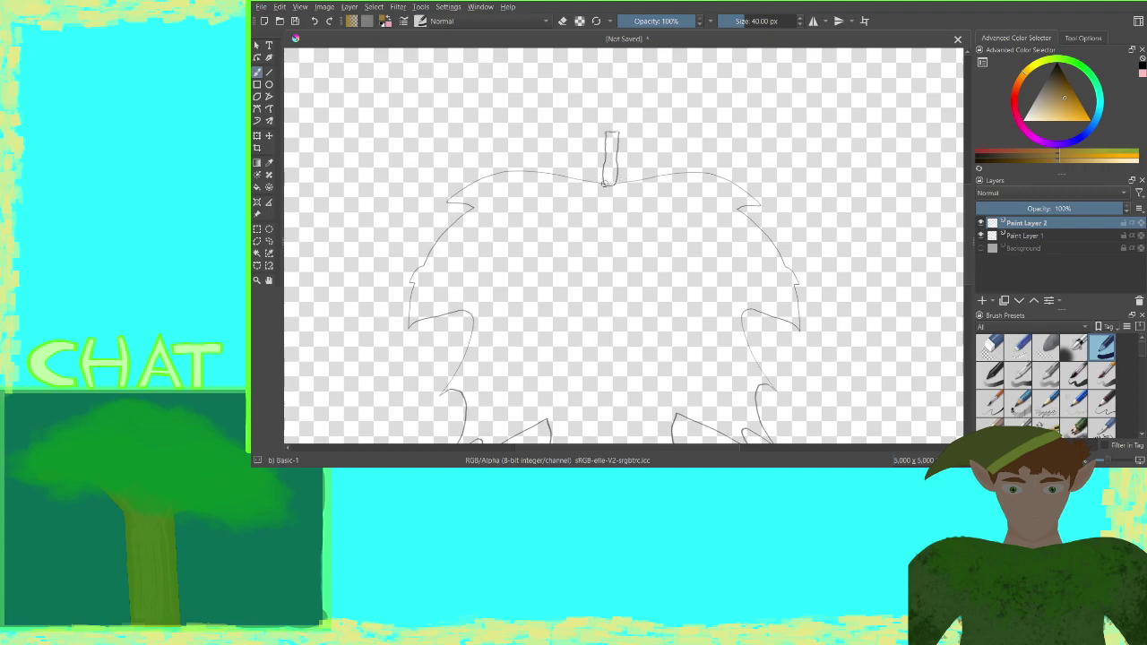
# Try a brown dab at the stem's base, undo it, and reduce the brush size to 20 px
pyautogui.click(605, 183)
pyautogui.hotkey('ctrl', 'z')
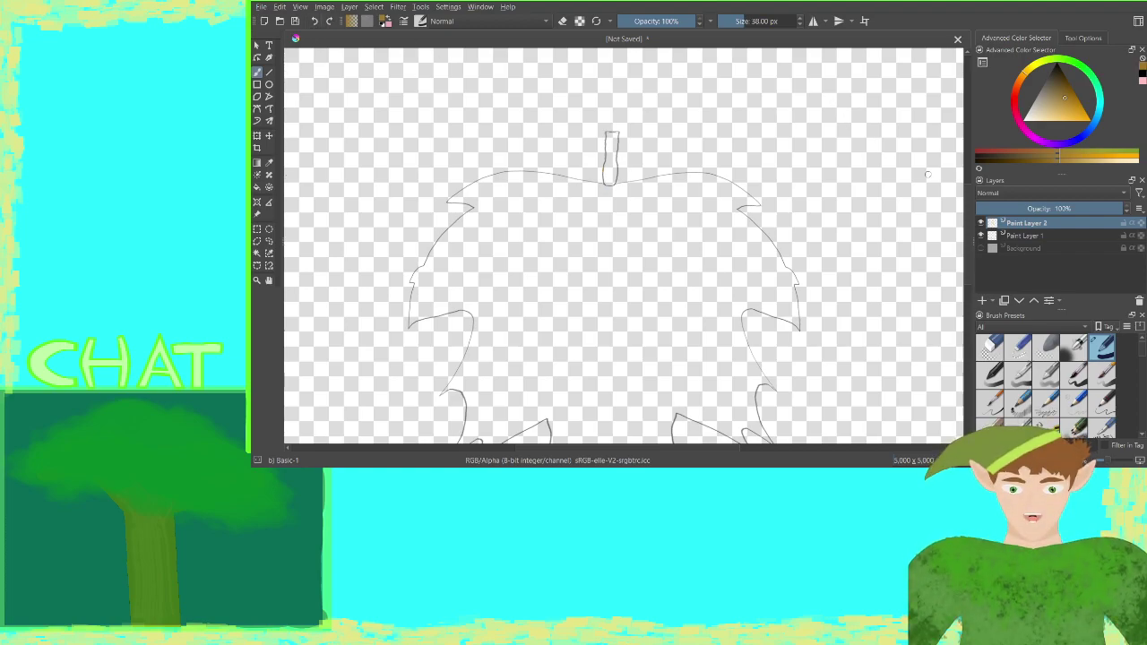
pyautogui.press('[')
pyautogui.press('[')
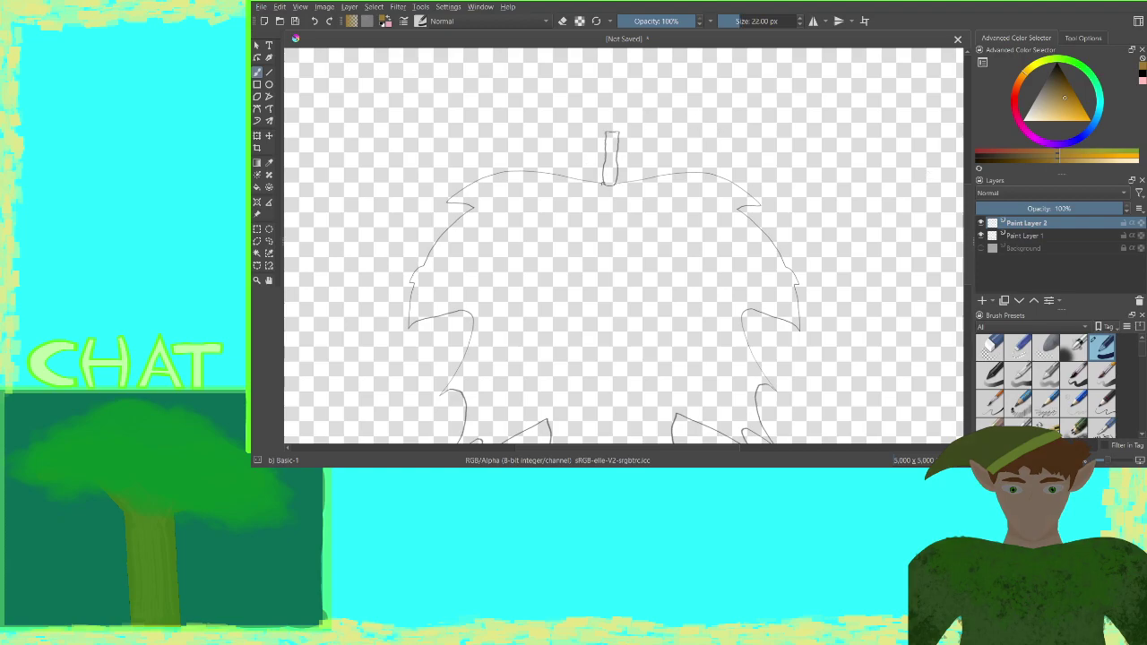
pyautogui.press('[')
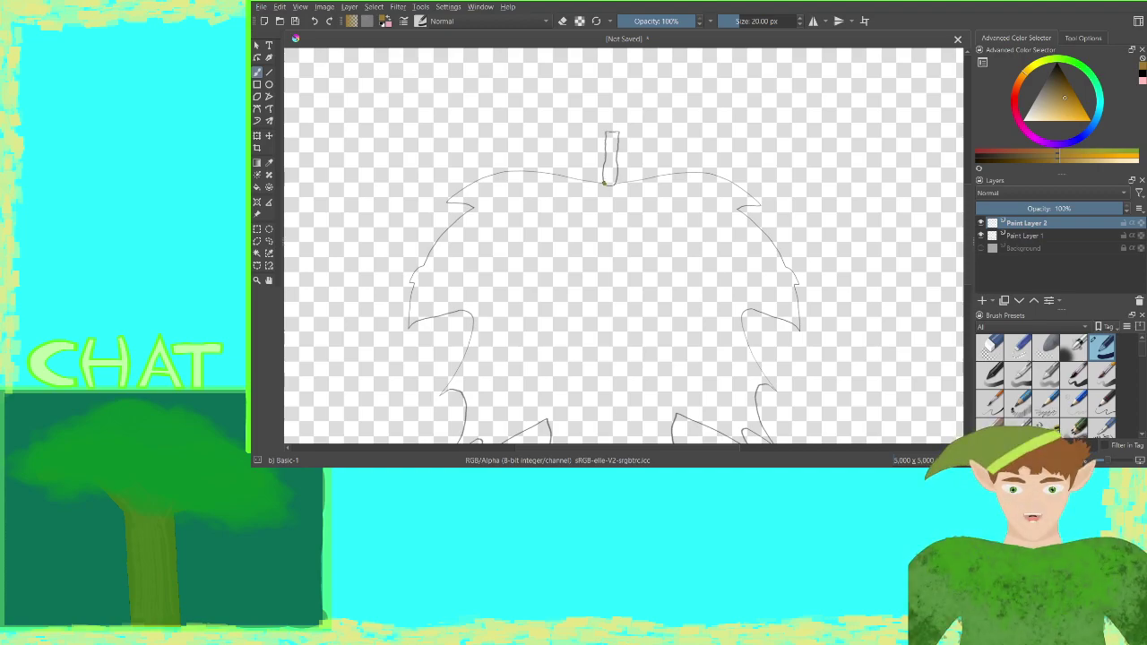
# Outline the stem in brown along both sides, extend it above the sketched end, and close it at both ends
pyautogui.moveTo(606, 183); pyautogui.dragTo(605, 111)
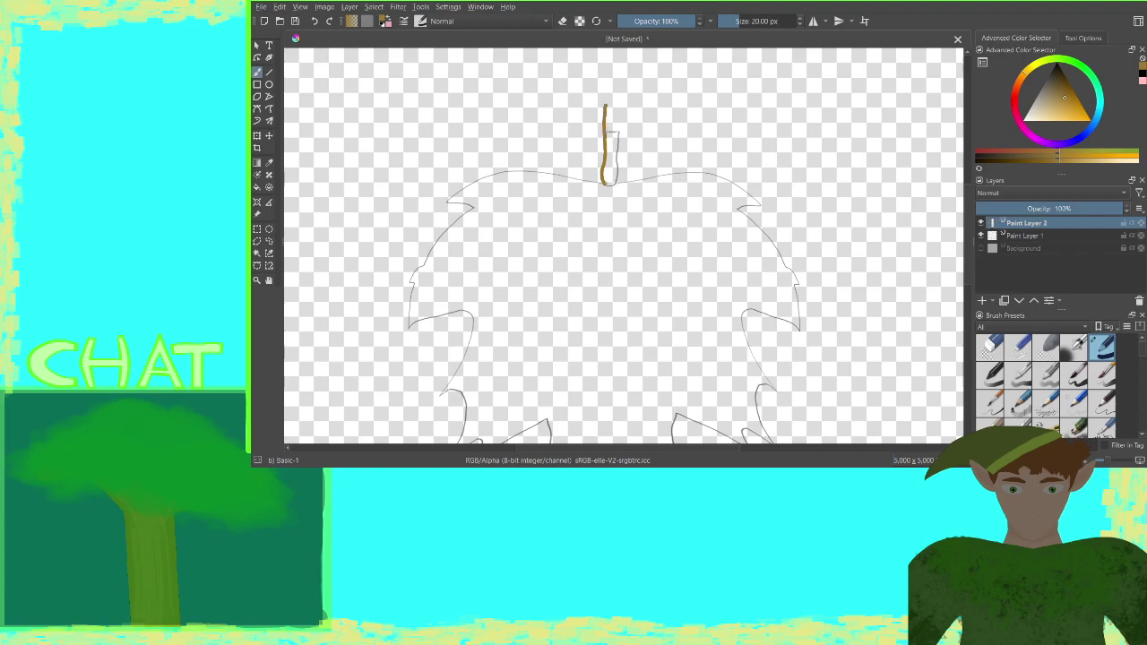
pyautogui.moveTo(615, 181); pyautogui.dragTo(620, 110)
pyautogui.click(315, 22)
pyautogui.moveTo(606, 104); pyautogui.dragTo(609, 103)
# Choose the Eraser Circle preset, reduce its size to 15 px, and look over the brown stem outline
pyautogui.click(993, 346)
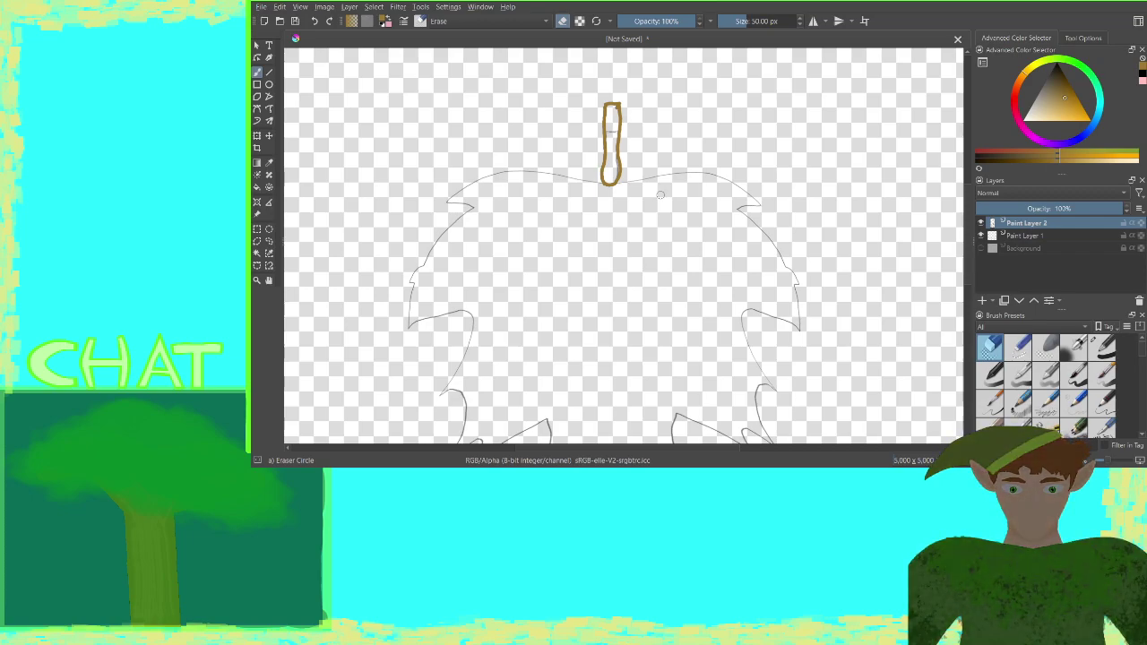
pyautogui.press(']')
pyautogui.press(']')
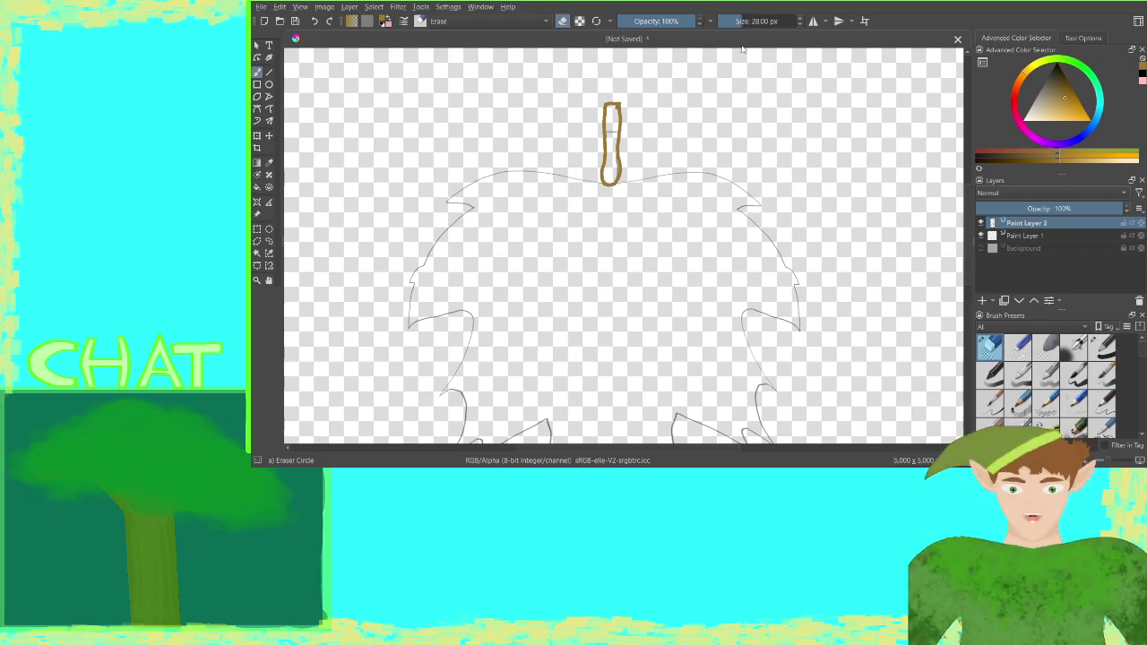
pyautogui.press('[')
pyautogui.press('[')
pyautogui.press('[')
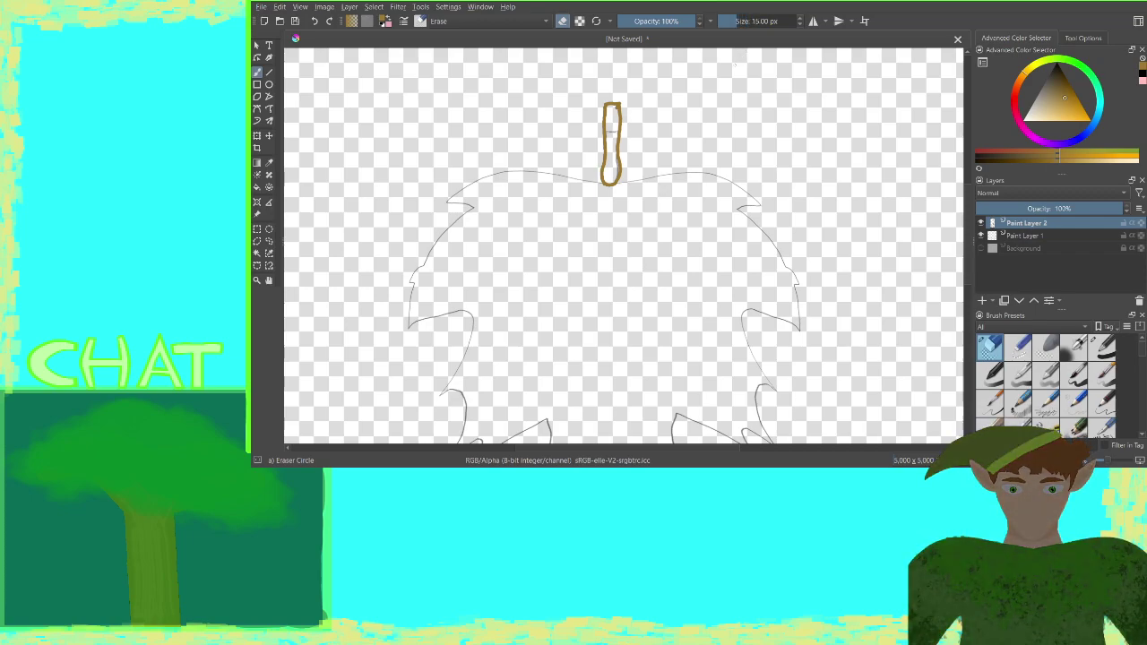
pyautogui.hotkey('ctrl', '+')
pyautogui.hotkey('ctrl', '+')
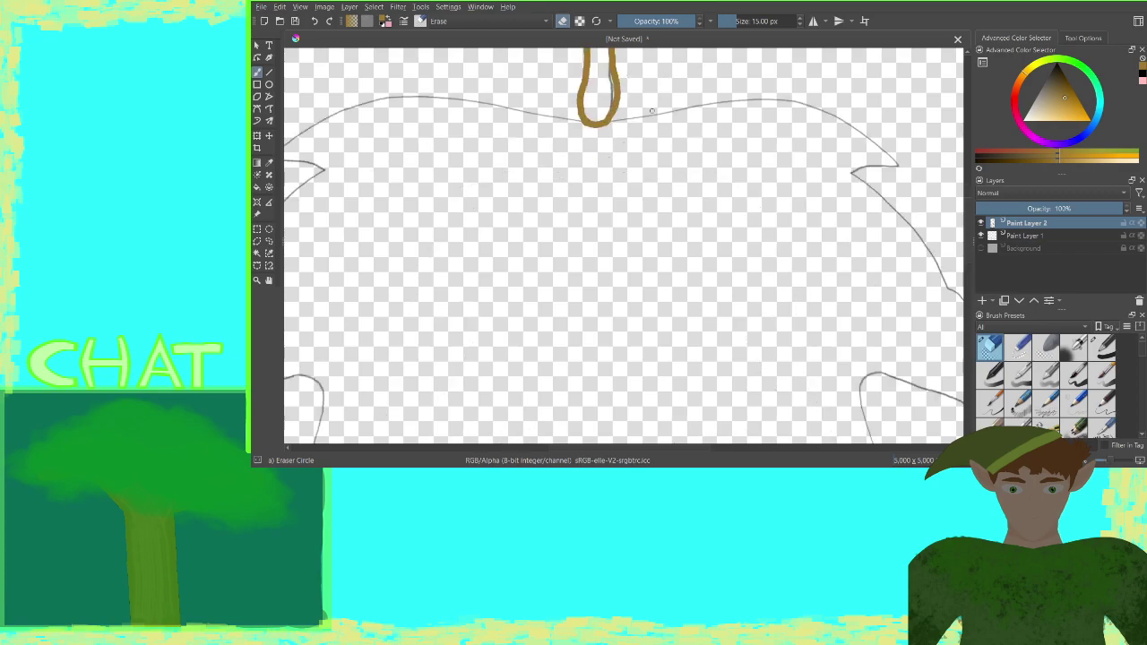
pyautogui.moveTo(652, 108); pyautogui.dragTo(661, 269)
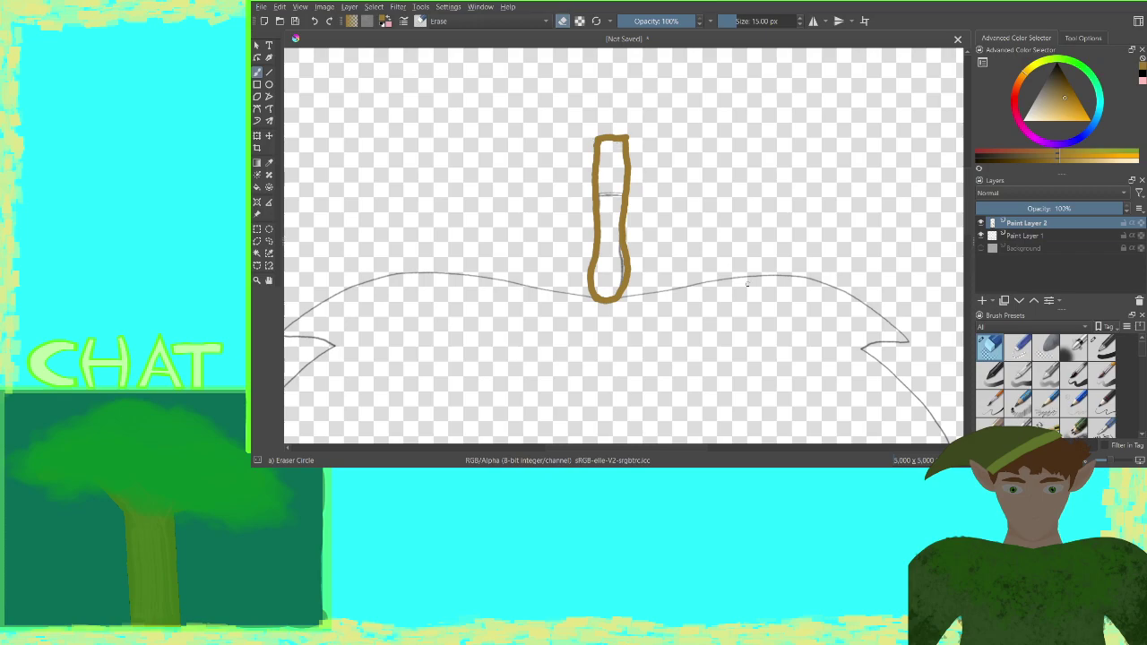
pyautogui.hotkey('ctrl', '-')
pyautogui.hotkey('ctrl', '-')
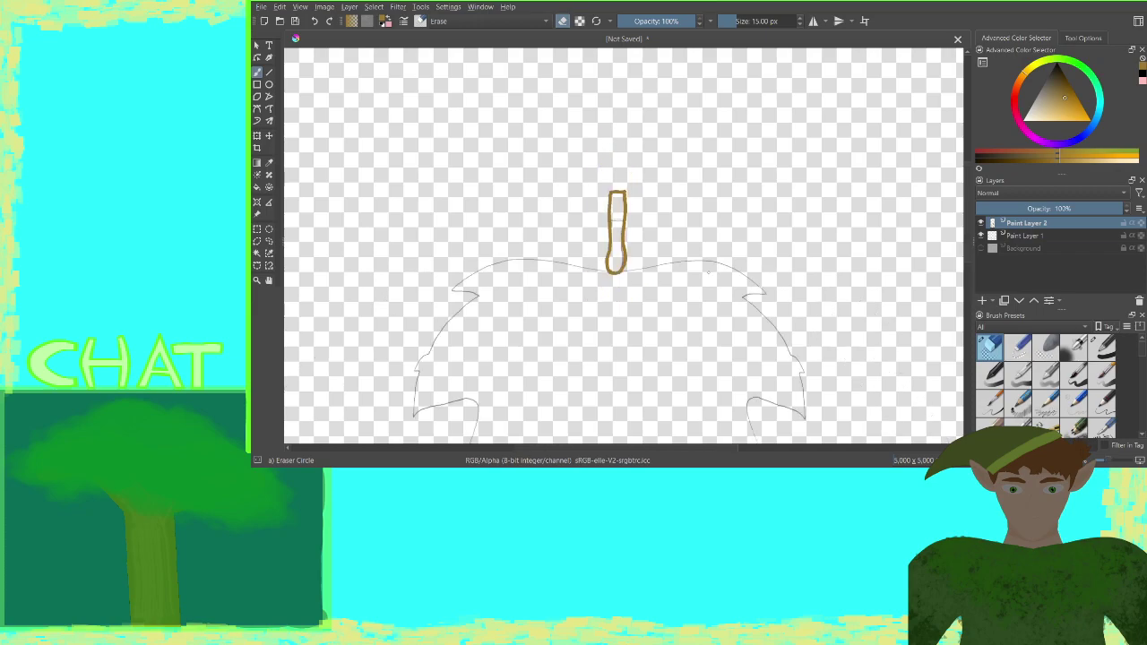
pyautogui.press('-')
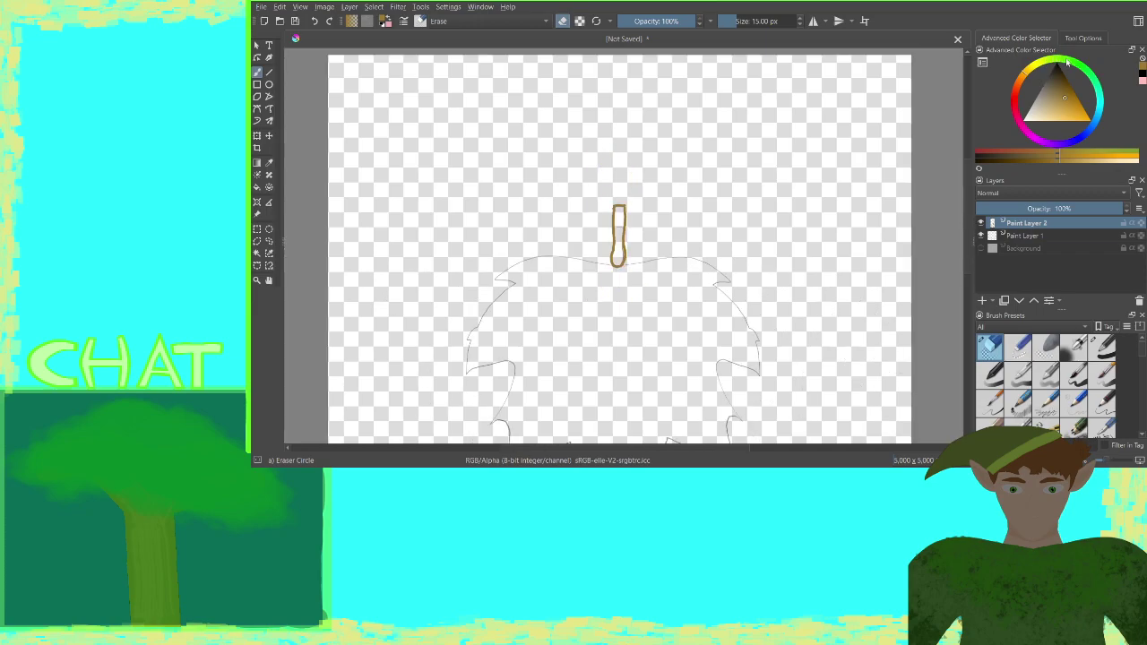
# Pick a slightly darker brown, activate the fill tool with the Basic-1 preset, try a fill on the stem, and undo it
pyautogui.click(1050, 161)
pyautogui.click(258, 186)
pyautogui.click(1104, 347)
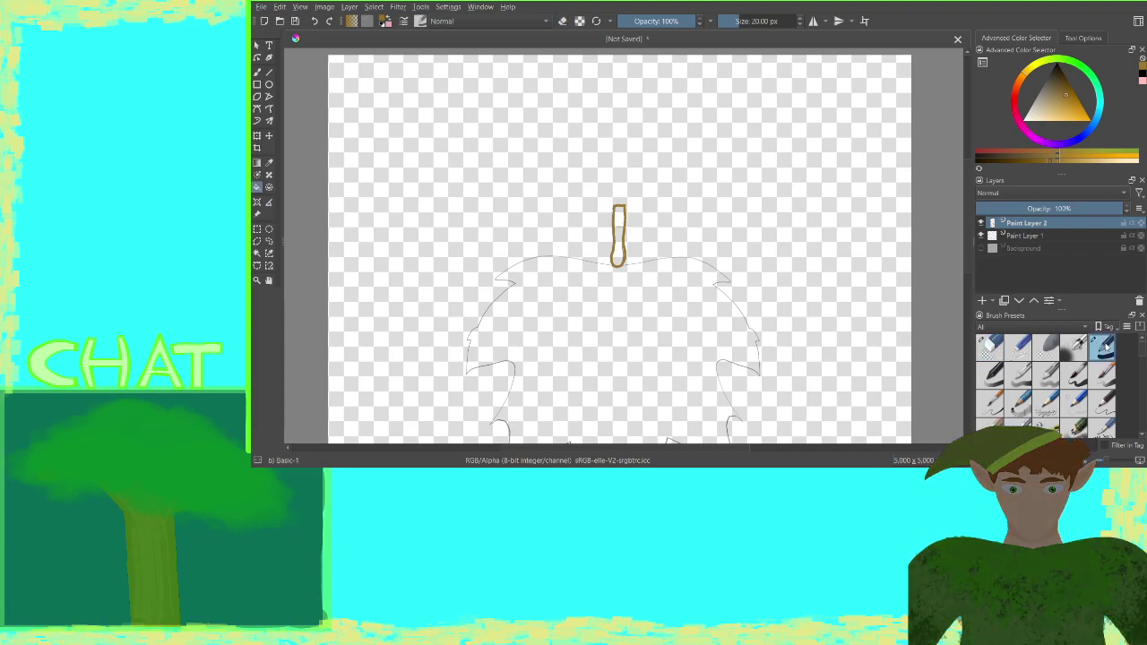
pyautogui.click(626, 225)
pyautogui.click(315, 20)
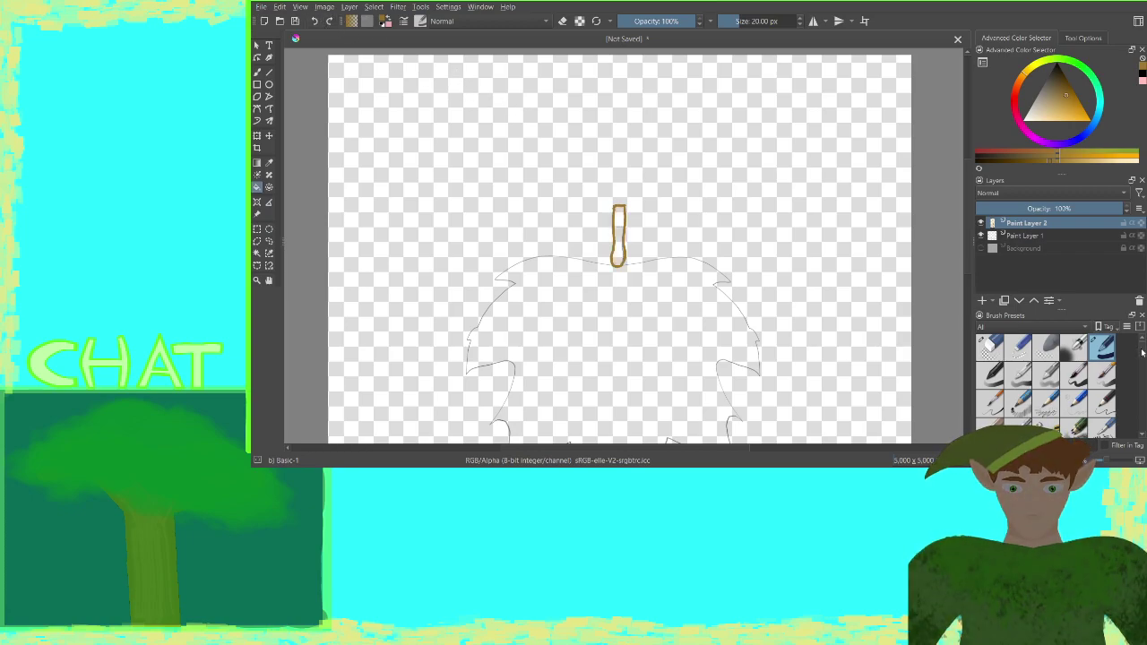
# Choose the Pixel Art Fill brush preset and fill the inside of the stem outline with the darker brown
pyautogui.scroll(-3, 1142, 358)
pyautogui.scroll(-5, 1142, 360)
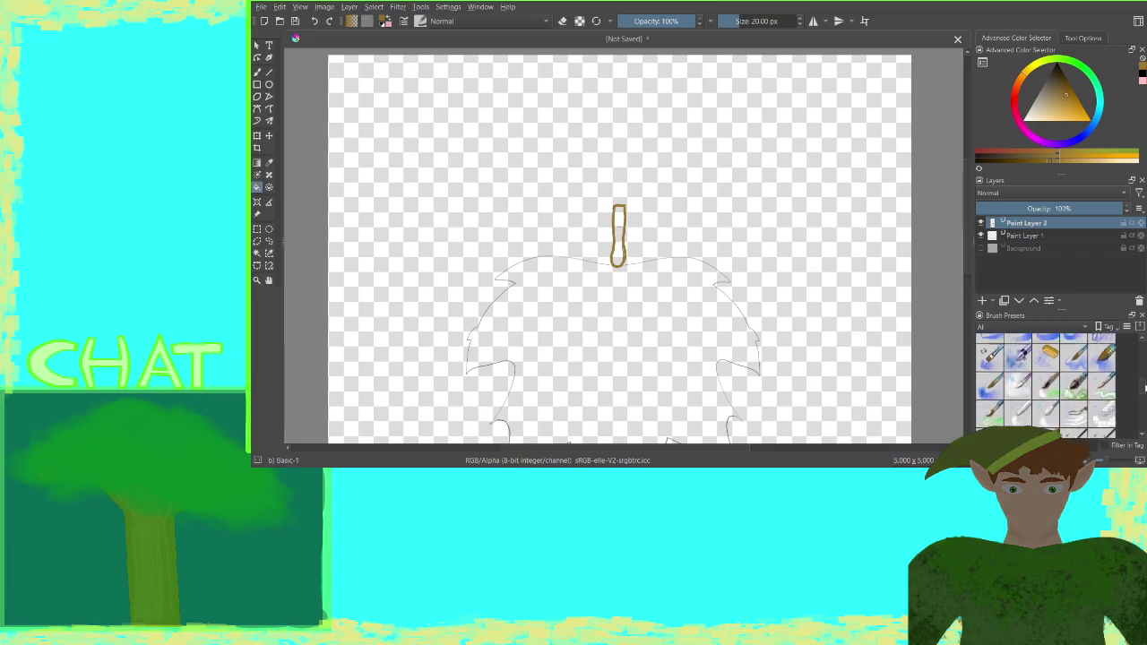
pyautogui.scroll(-6, 1144, 413)
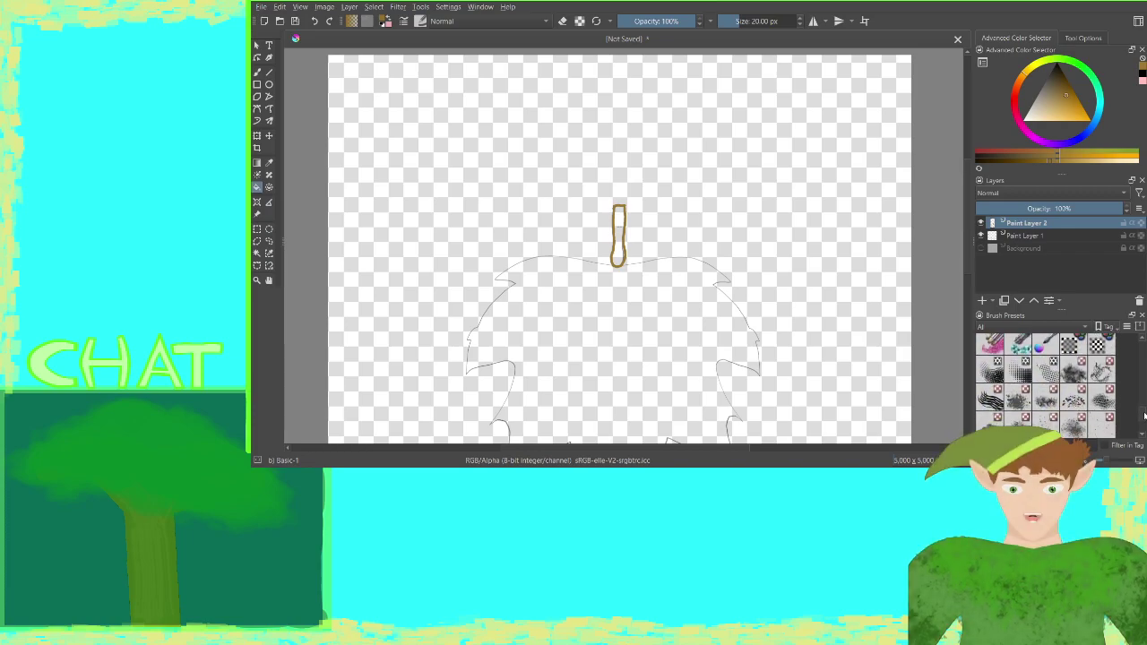
pyautogui.scroll(-6, 1144, 420)
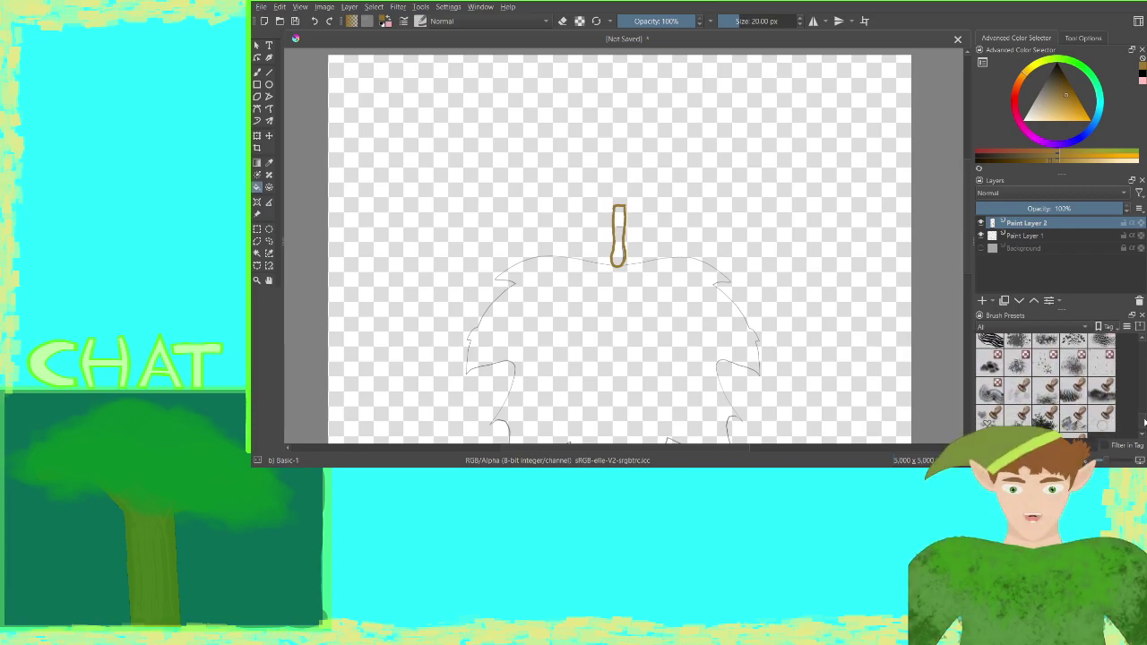
pyautogui.moveTo(1145, 415); pyautogui.dragTo(1145, 402)
pyautogui.scroll(6, 1144, 411)
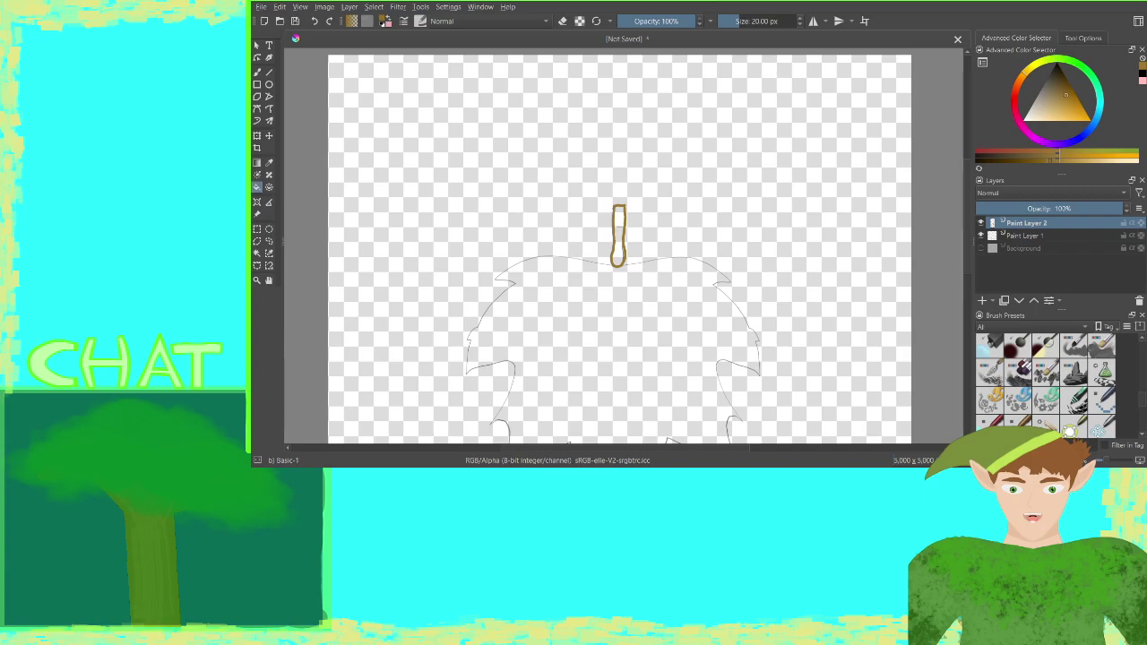
pyautogui.click(1018, 424)
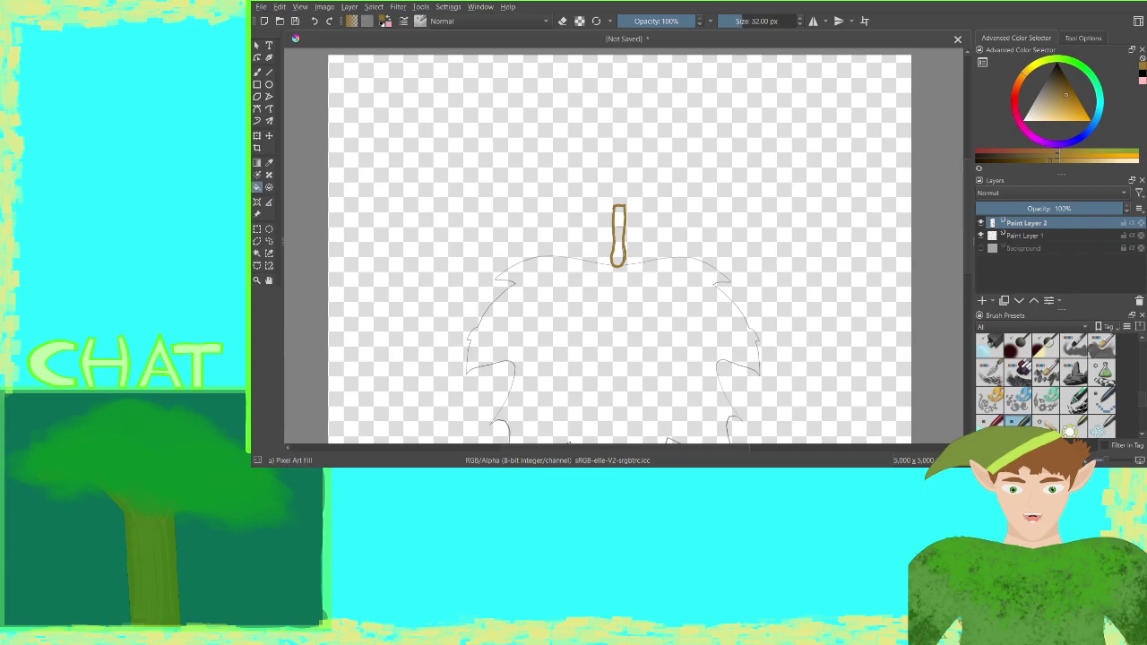
pyautogui.click(623, 220)
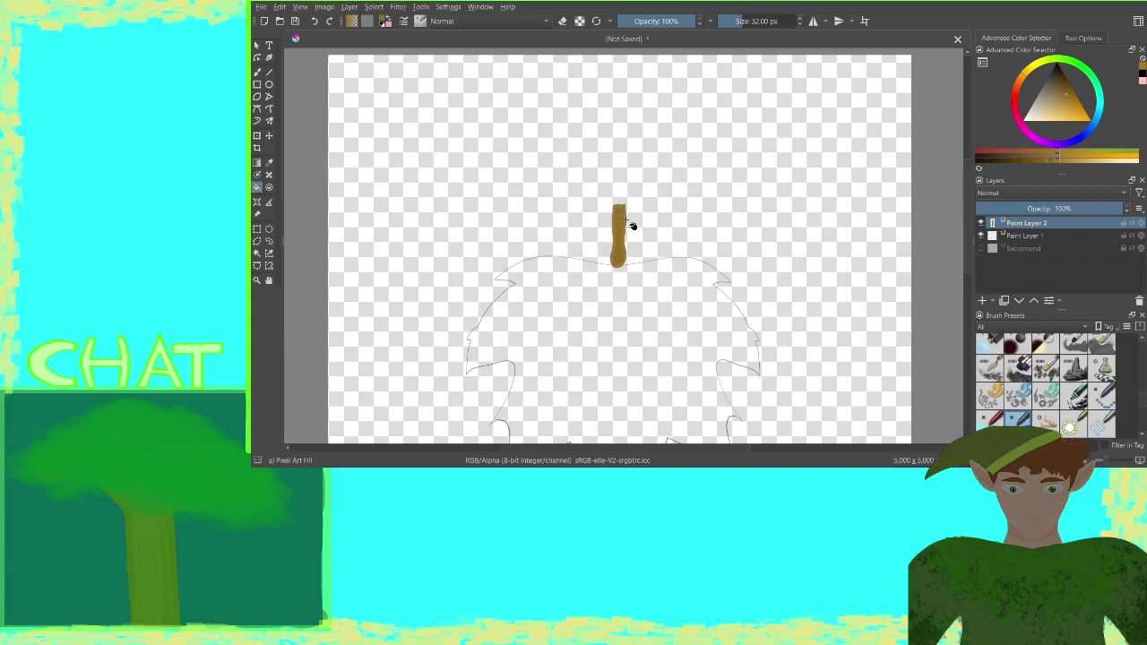
# Inspect the thin gaps between the stem's fill and outline, try filling the outline with the darker brown, and undo it
pyautogui.scroll(6, 632, 225)
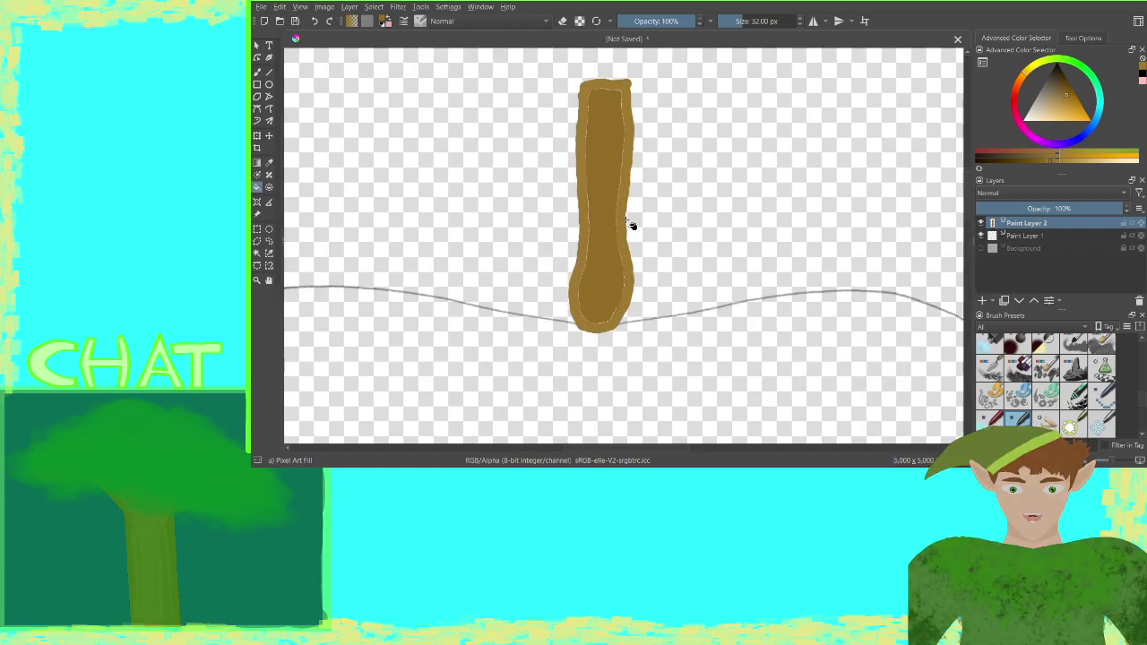
pyautogui.scroll(5, 632, 225)
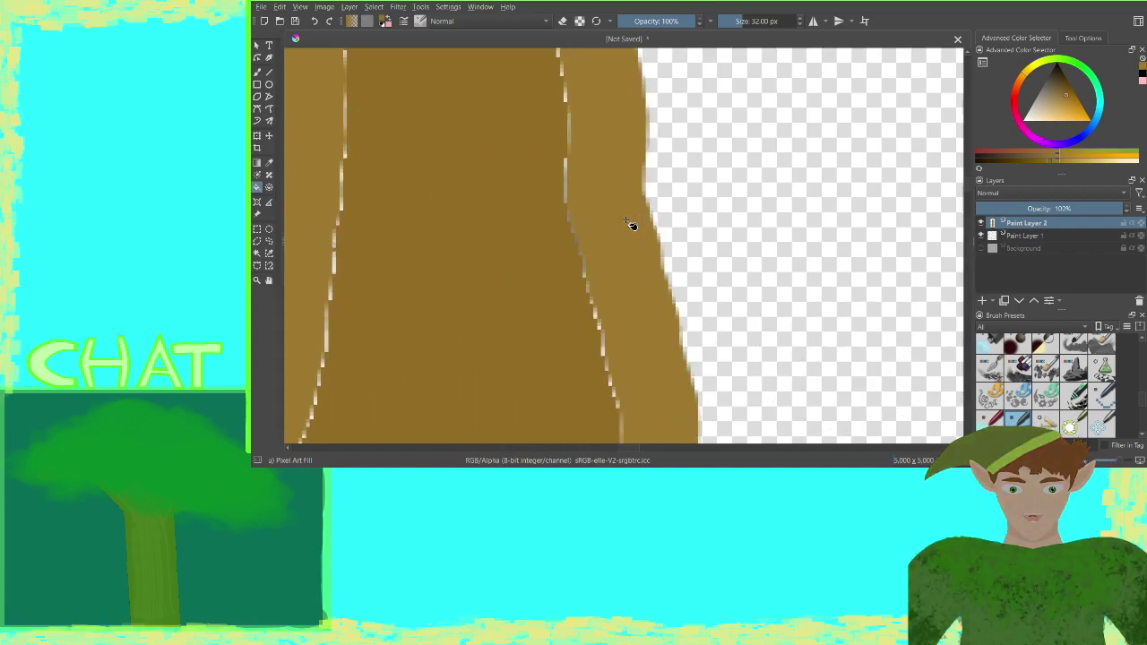
pyautogui.scroll(-2, 632, 225)
pyautogui.scroll(-8, 631, 225)
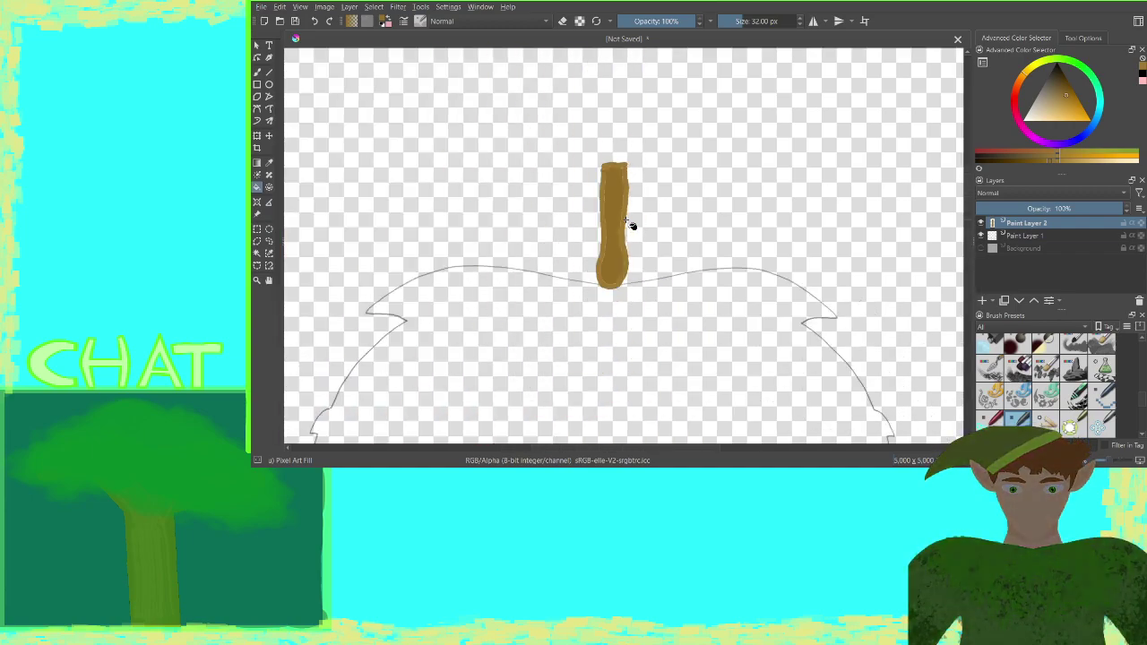
pyautogui.scroll(-2, 632, 225)
pyautogui.scroll(8, 632, 225)
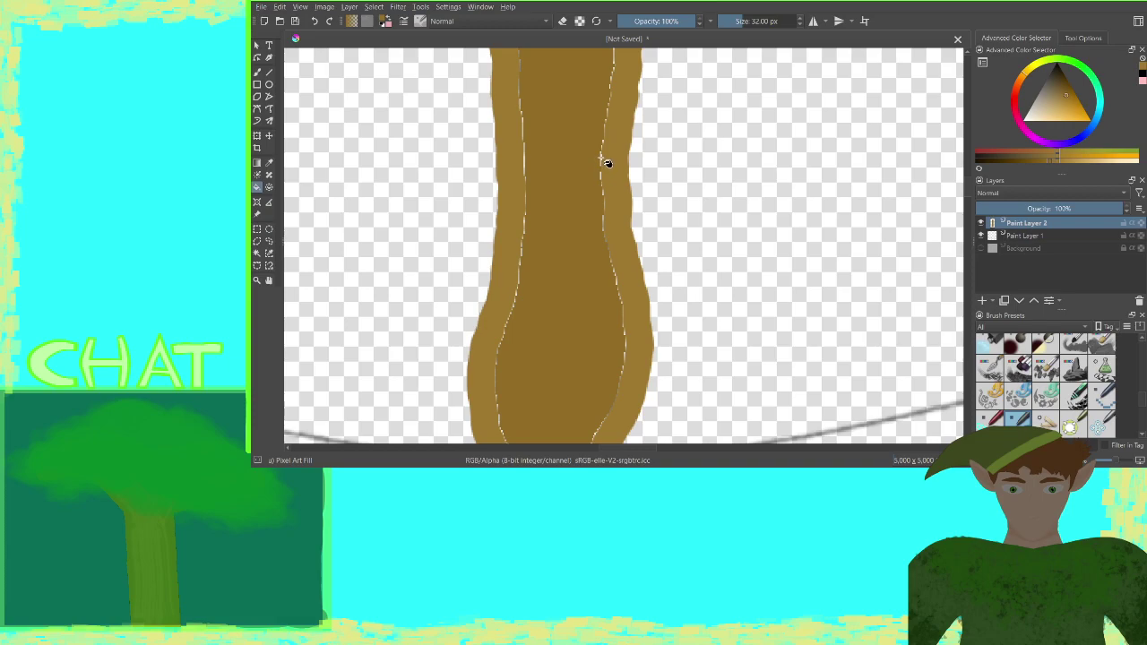
pyautogui.click(607, 164)
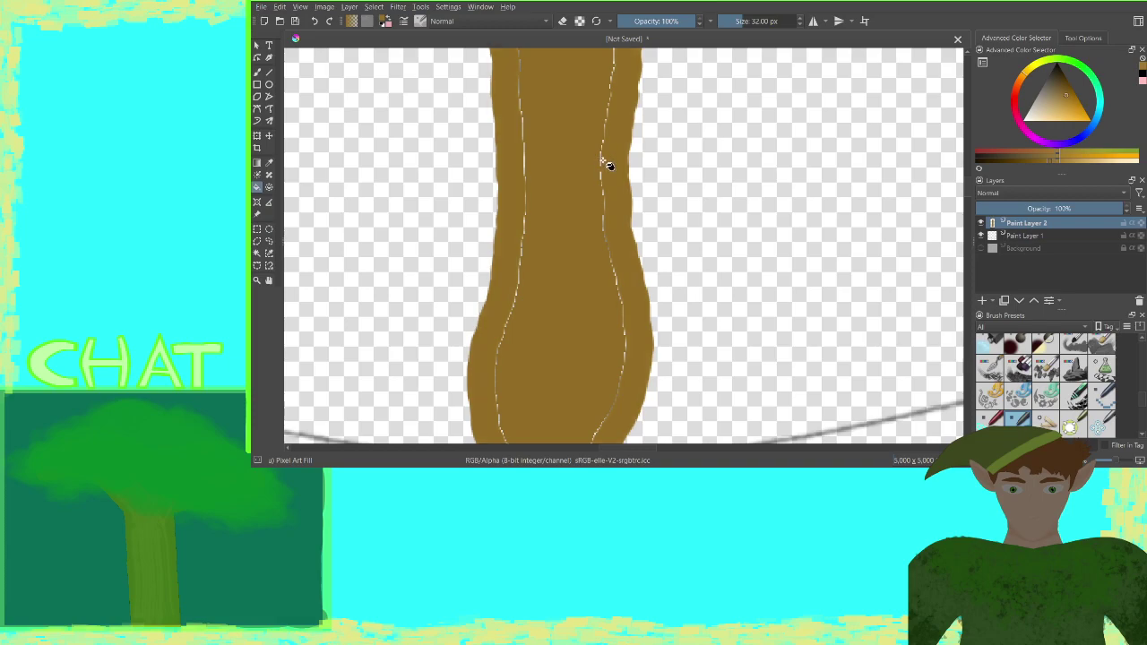
pyautogui.click(317, 22)
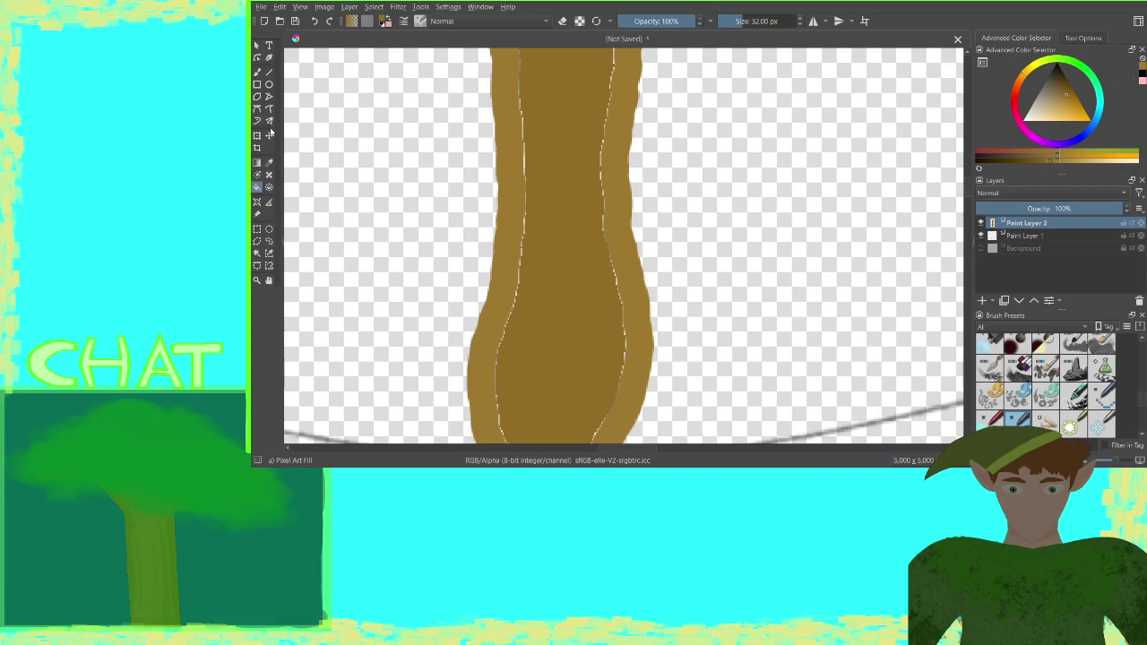
# Activate the freehand brush, try painting over the gap along one side of the stem's base, and undo the stroke
pyautogui.click(258, 72)
pyautogui.moveTo(539, 266); pyautogui.dragTo(512, 406)
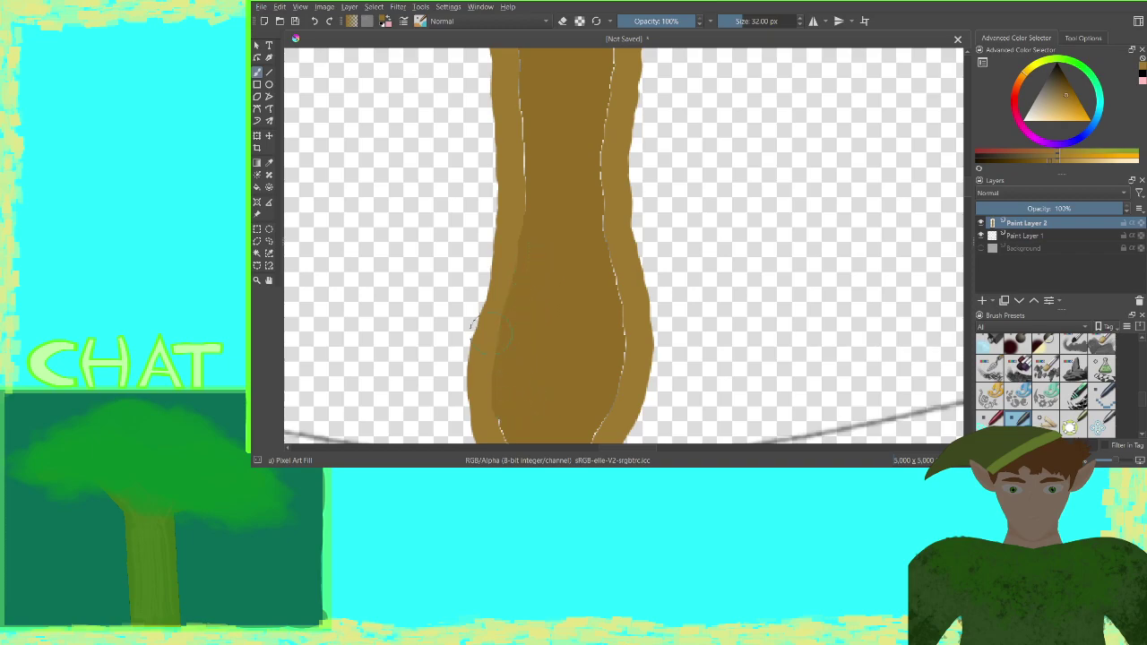
pyautogui.click(315, 21)
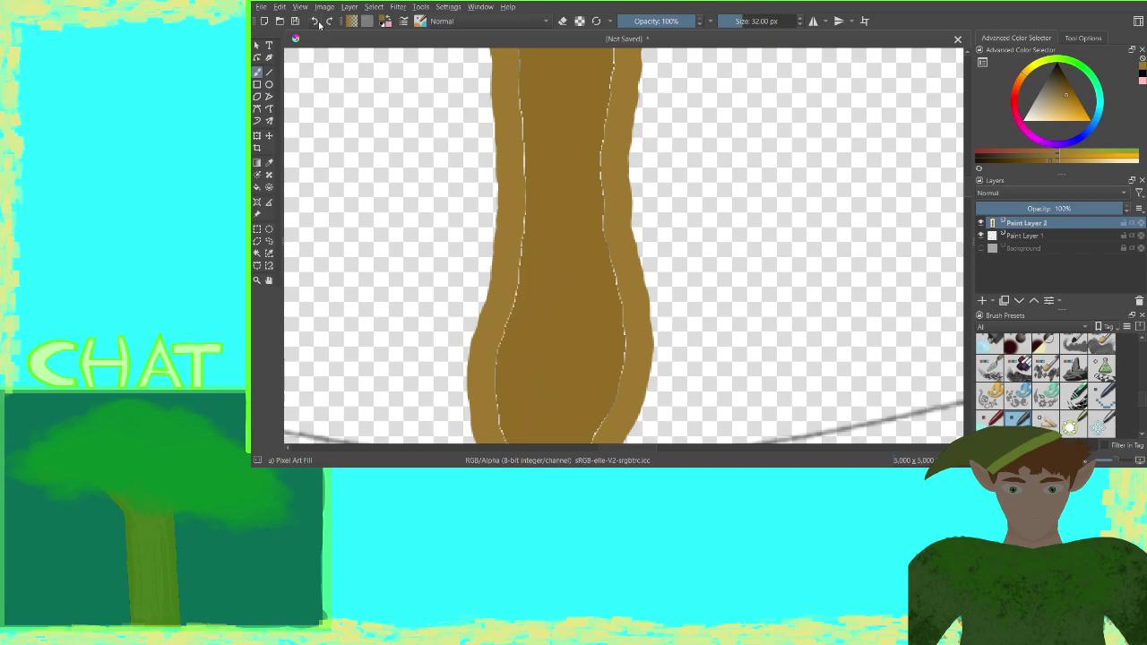
# Add a paint layer beneath the stem layer and paint brown on it behind the thin gaps along the stem's edges
pyautogui.click(1006, 236)
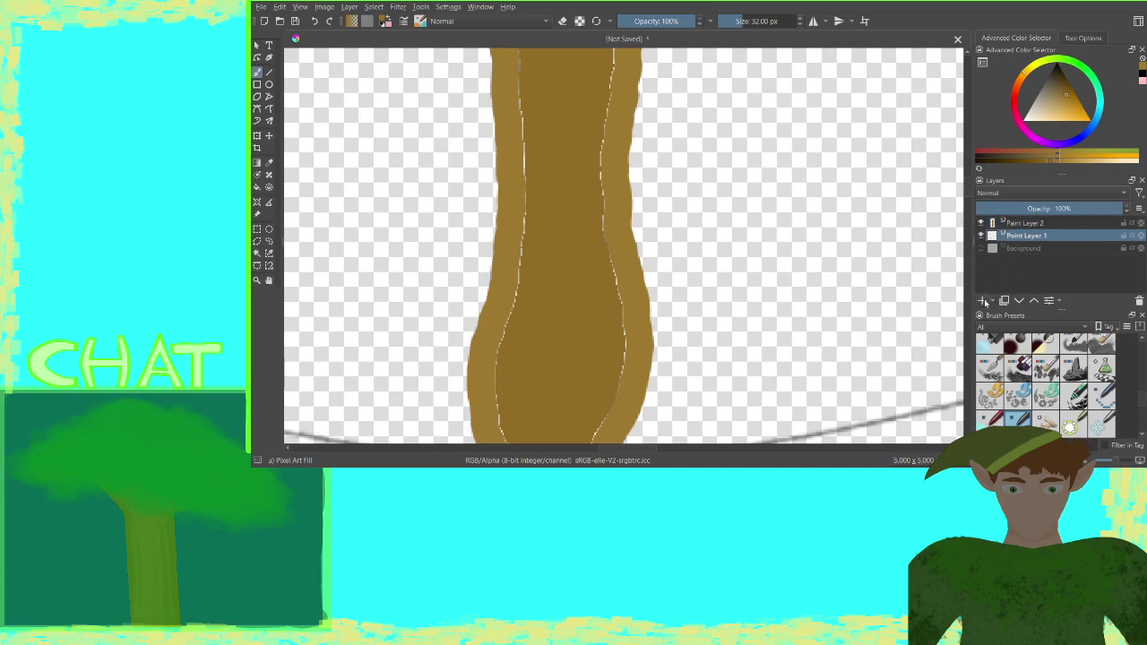
pyautogui.click(984, 300)
pyautogui.scroll(-3, 573, 295)
pyautogui.moveTo(525, 209)
pyautogui.mouseDown()
pyautogui.moveTo(502, 224)
pyautogui.moveTo(491, 304)
pyautogui.moveTo(527, 349)
pyautogui.moveTo(584, 345)
pyautogui.moveTo(602, 318)
pyautogui.moveTo(619, 220)
pyautogui.moveTo(589, 125)
pyautogui.moveTo(602, 378)
pyautogui.mouseUp()
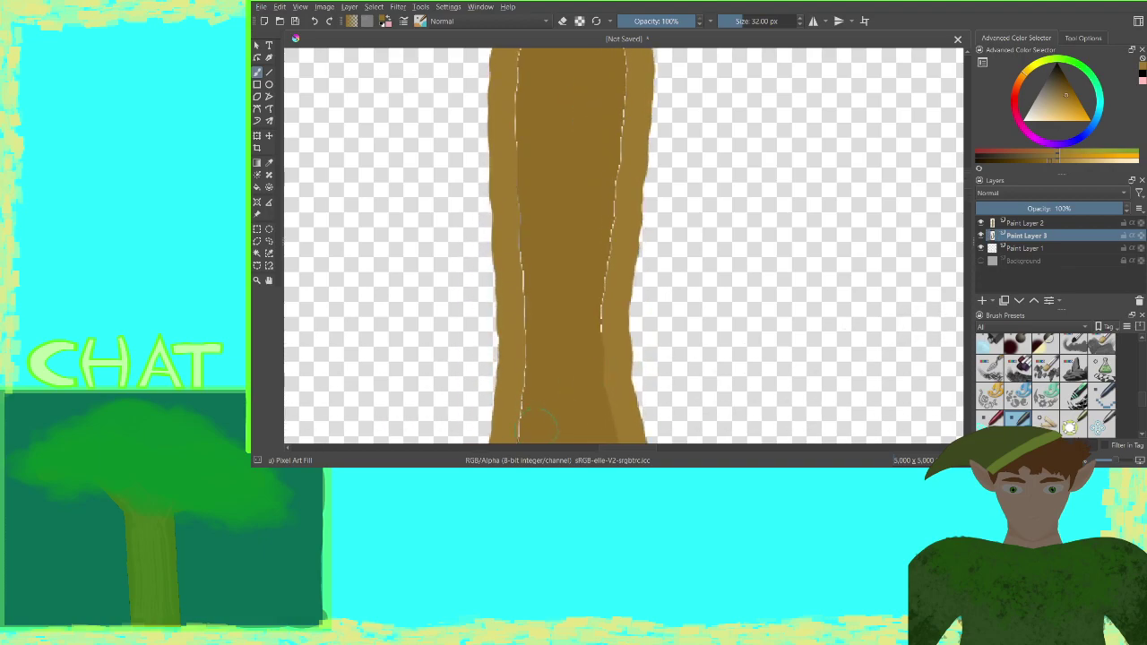
pyautogui.moveTo(541, 414)
pyautogui.mouseDown()
pyautogui.moveTo(543, 380)
pyautogui.moveTo(527, 386)
pyautogui.mouseUp()
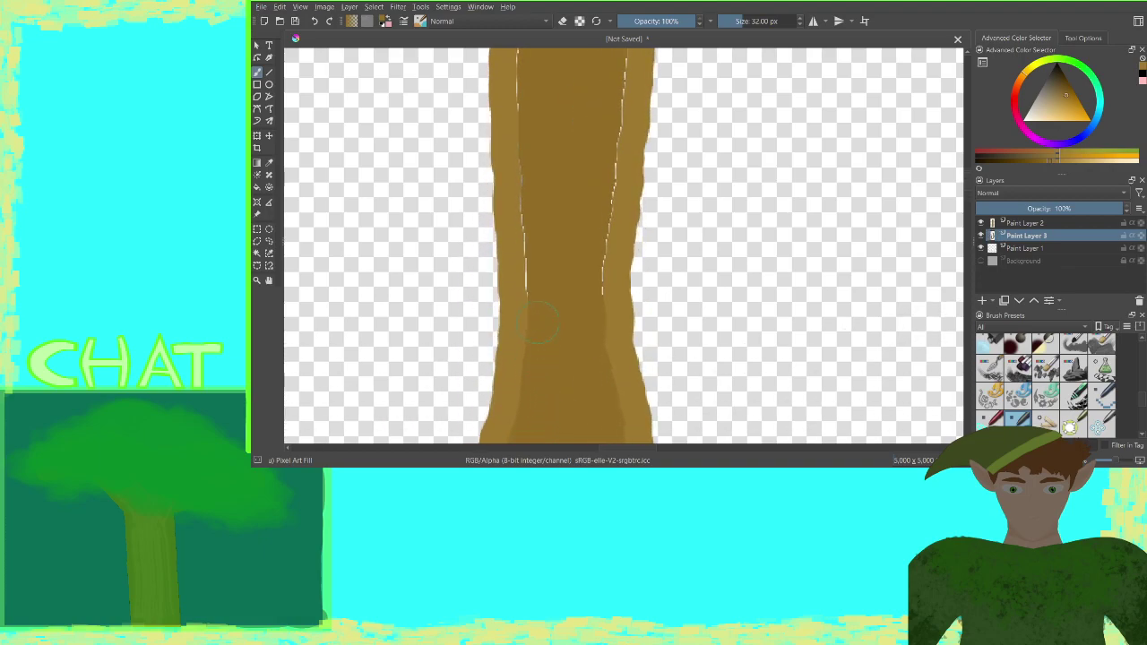
pyautogui.moveTo(598, 297)
pyautogui.mouseDown()
pyautogui.moveTo(624, 82)
pyautogui.moveTo(594, 257)
pyautogui.mouseUp()
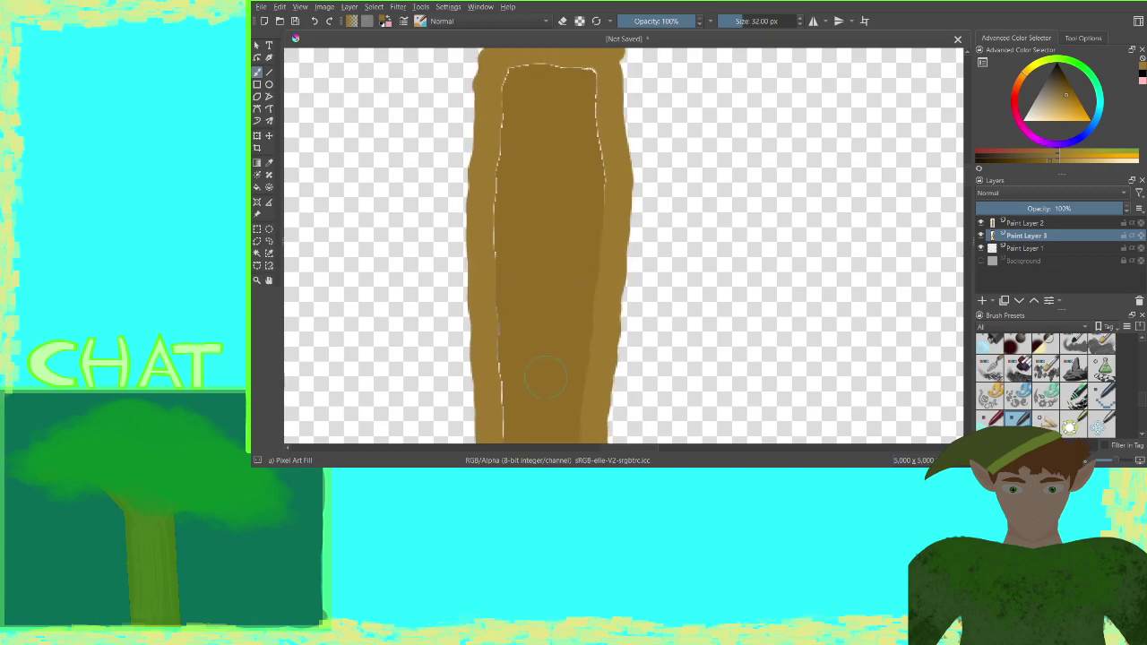
pyautogui.moveTo(540, 375); pyautogui.dragTo(528, 346)
pyautogui.moveTo(499, 406)
pyautogui.mouseDown()
pyautogui.moveTo(508, 95)
pyautogui.moveTo(544, 96)
pyautogui.moveTo(549, 108)
pyautogui.moveTo(564, 279)
pyautogui.mouseUp()
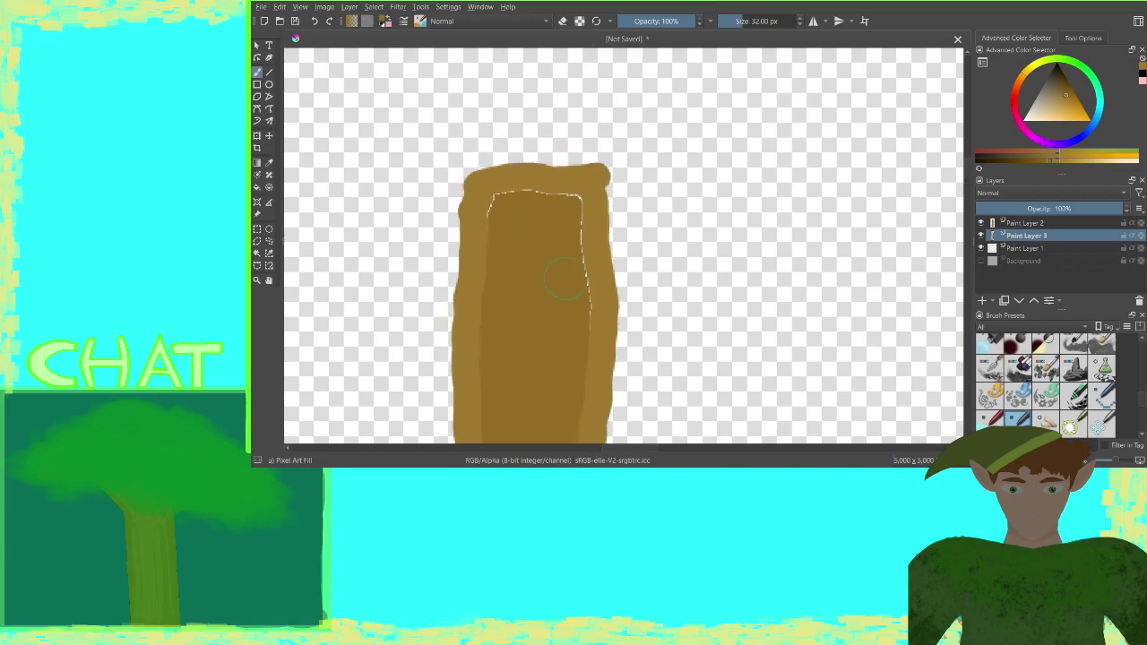
pyautogui.moveTo(580, 336)
pyautogui.mouseDown()
pyautogui.moveTo(582, 218)
pyautogui.moveTo(573, 202)
pyautogui.moveTo(505, 205)
pyautogui.mouseUp()
# Reduce the brush size to 22 px and touch up the stem's upper corner with brown
pyautogui.press('[')
pyautogui.click(471, 175)
pyautogui.hotkey('ctrl', 'z')
pyautogui.hotkey('ctrl', 'z')
pyautogui.hotkey('ctrl', 'z')
pyautogui.hotkey('ctrl', 'z')
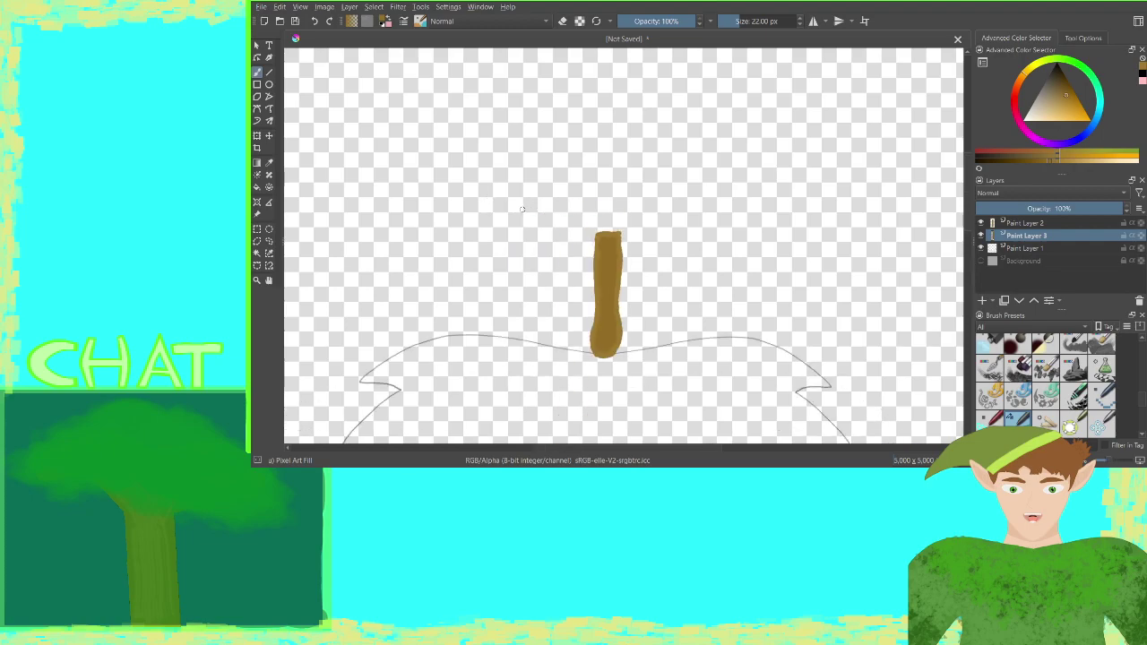
pyautogui.hotkey('ctrl', 'z')
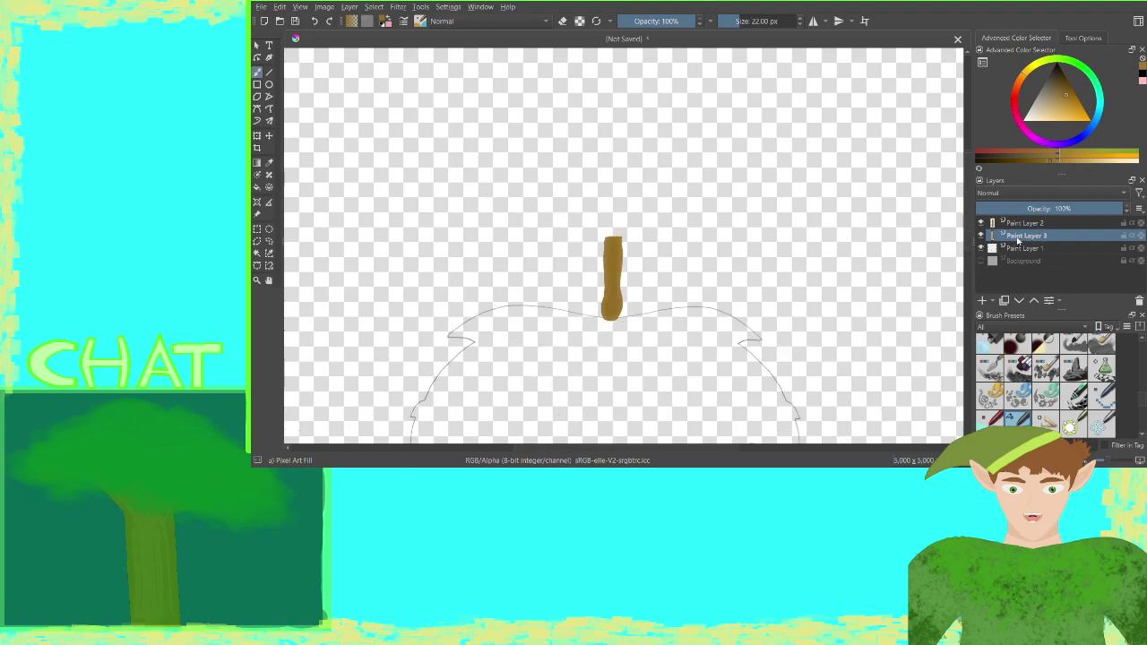
# Add a new paint layer above the stem layer and change the painting colour to medium green for the leaf outline
pyautogui.click(1015, 224)
pyautogui.click(981, 302)
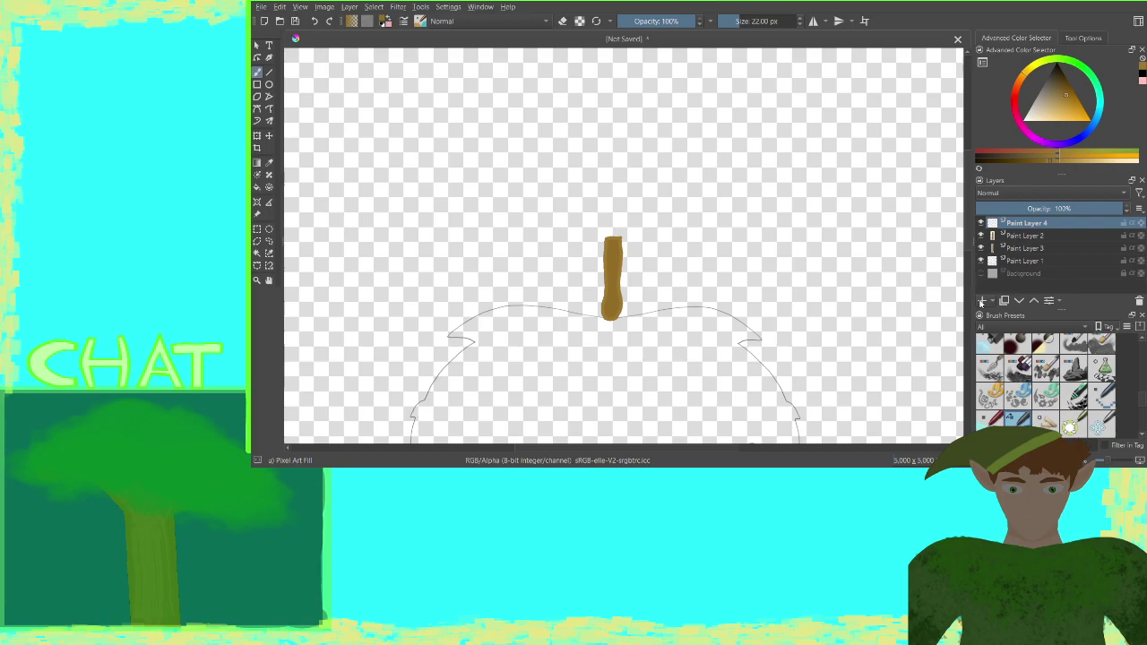
pyautogui.click(1075, 63)
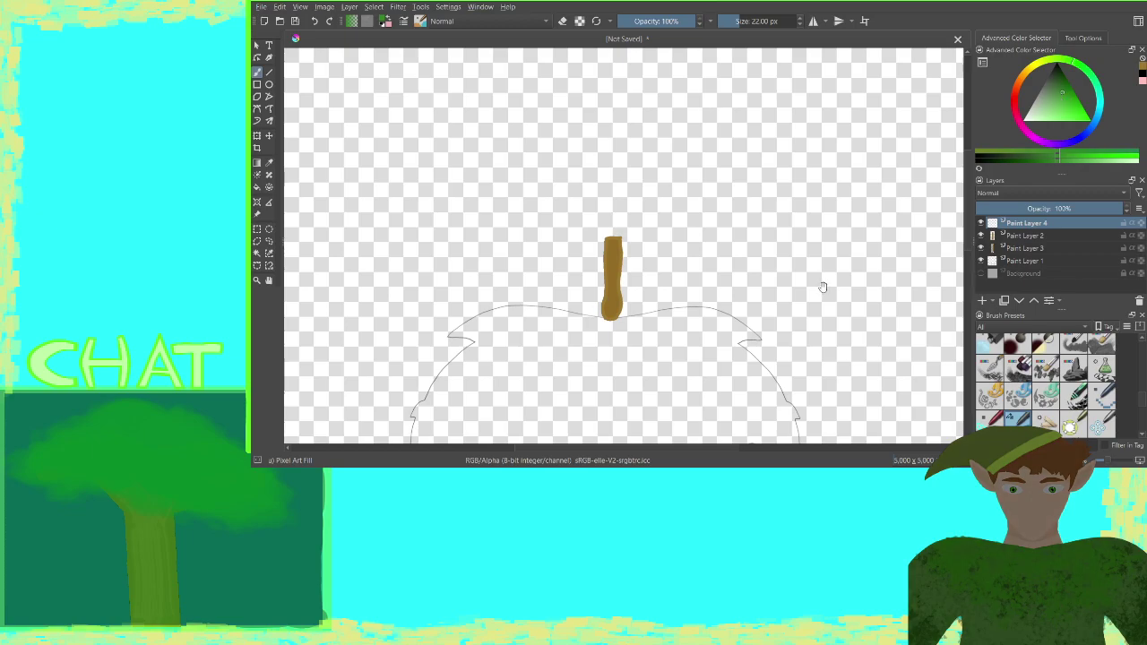
pyautogui.moveTo(823, 287)
pyautogui.mouseDown()
pyautogui.moveTo(797, 79)
pyautogui.moveTo(788, 97)
pyautogui.mouseUp()
pyautogui.press('-')
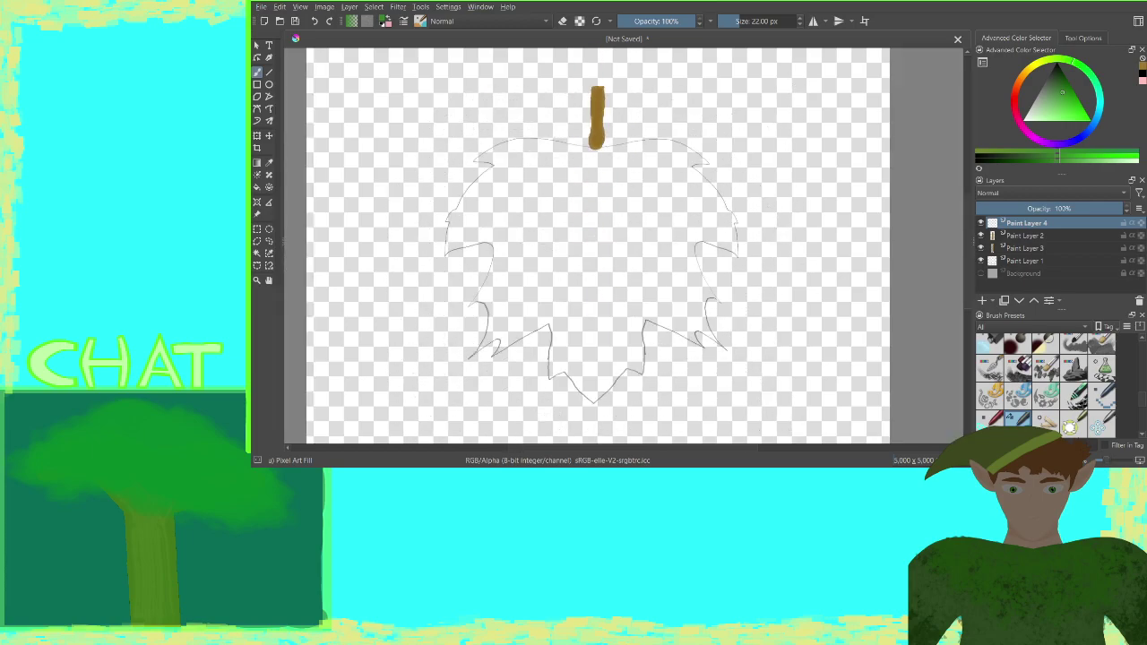
pyautogui.press('+')
pyautogui.press('-')
pyautogui.press('+')
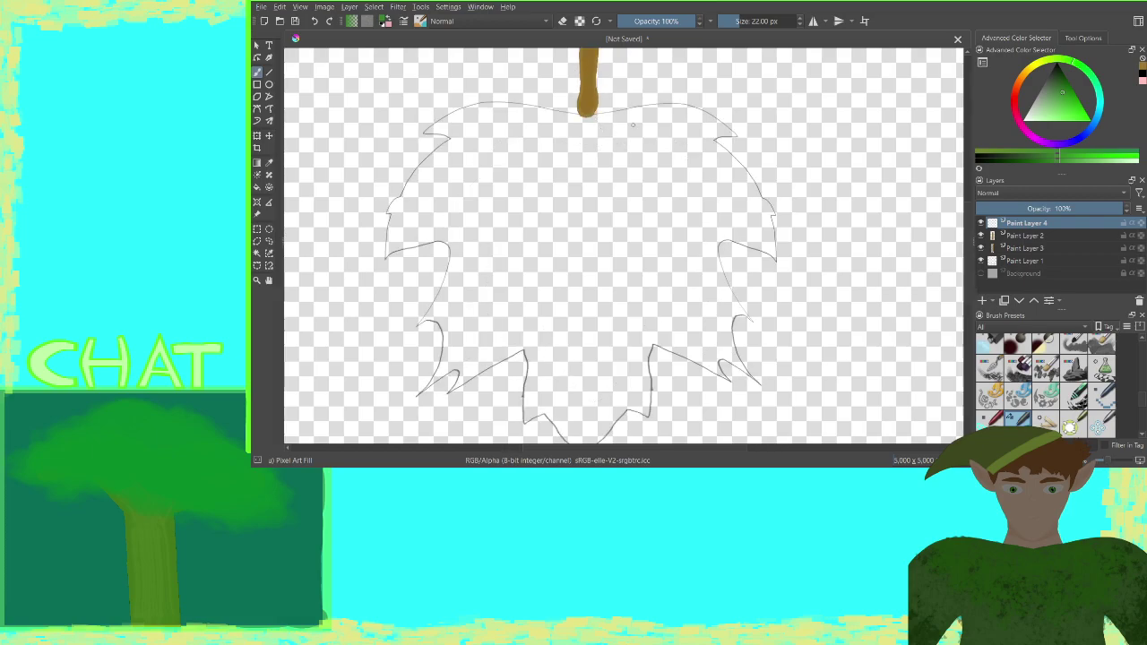
pyautogui.moveTo(633, 124); pyautogui.dragTo(629, 107)
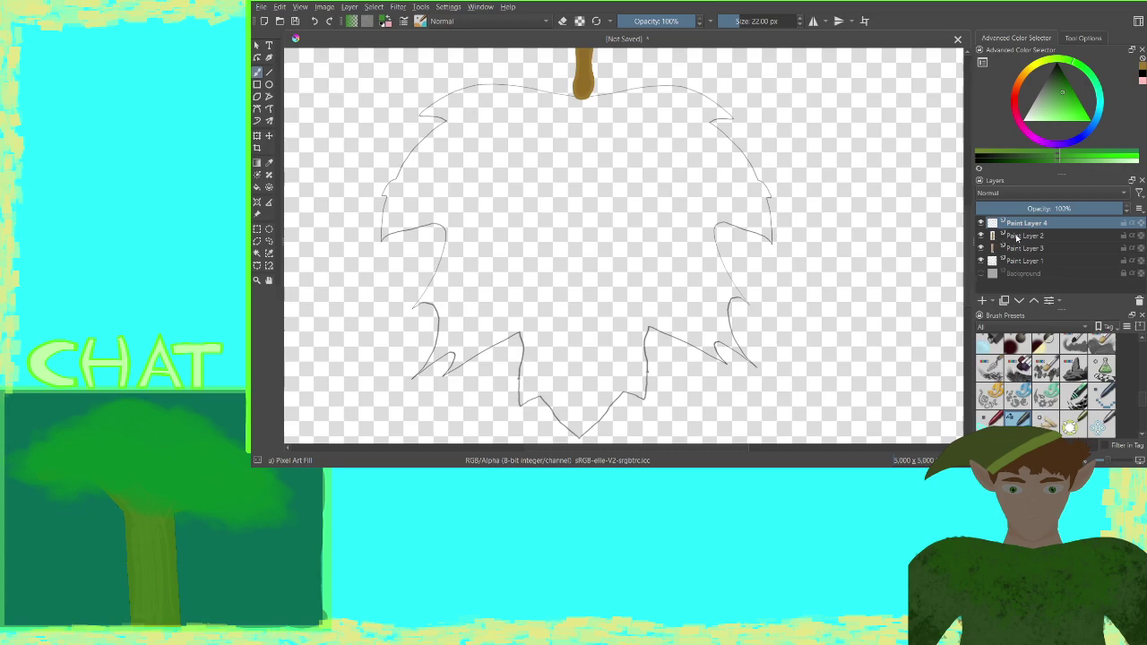
# Merge the stem layer with the brown paint layer directly beneath it and hide the merged stem layer
pyautogui.click(1016, 235)
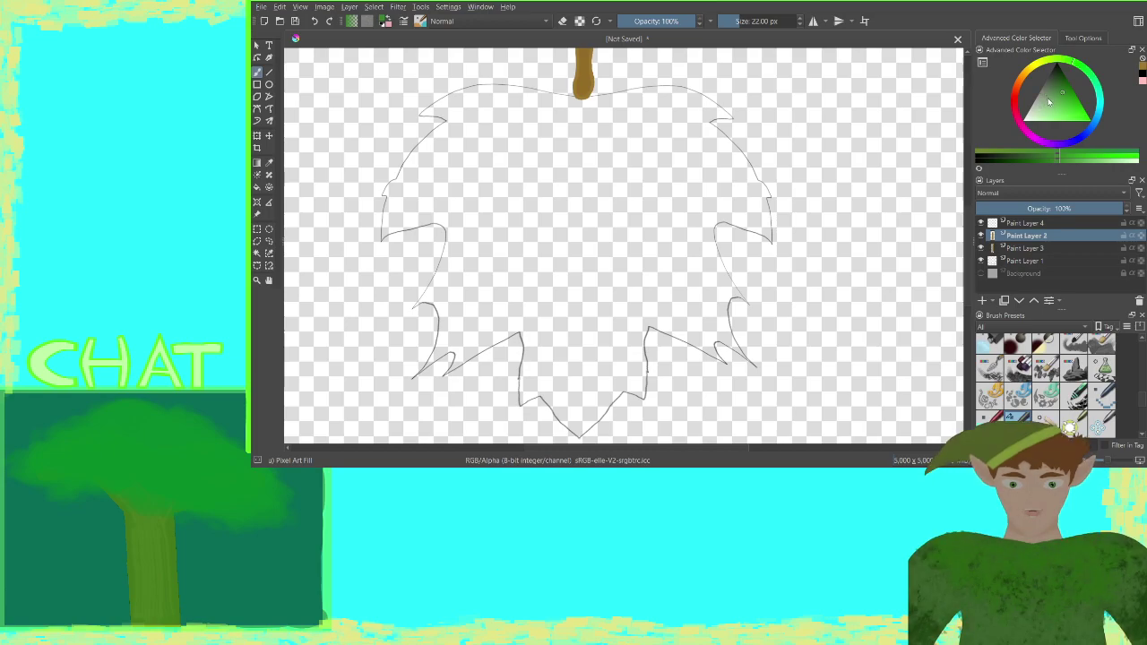
pyautogui.hotkey('ctrl', 'e')
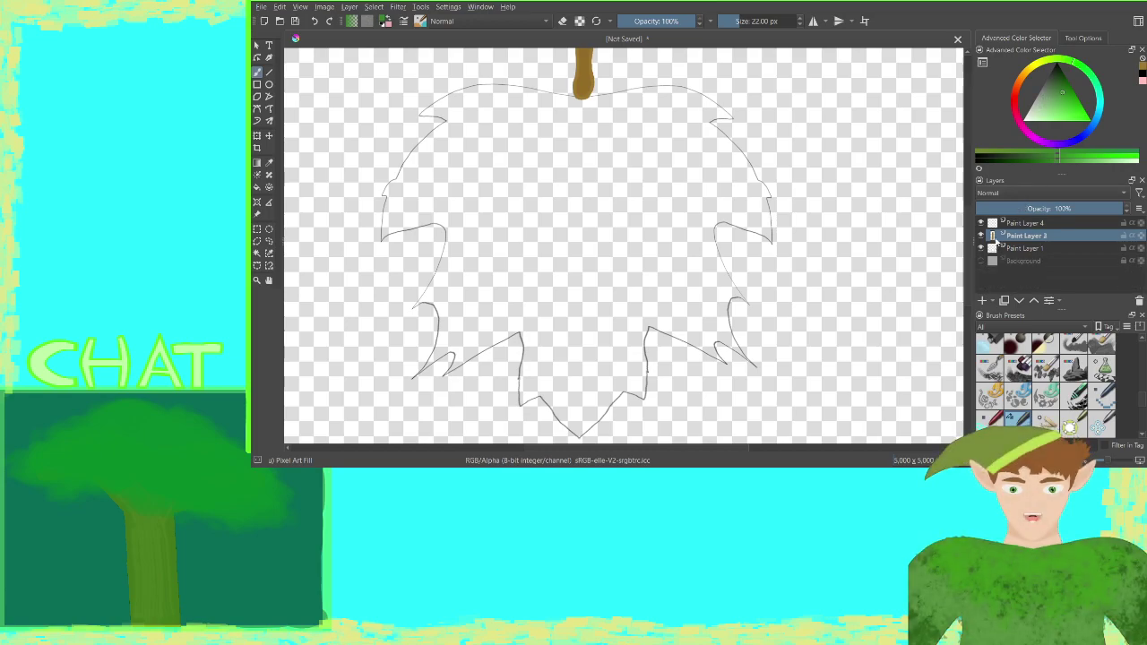
pyautogui.click(983, 236)
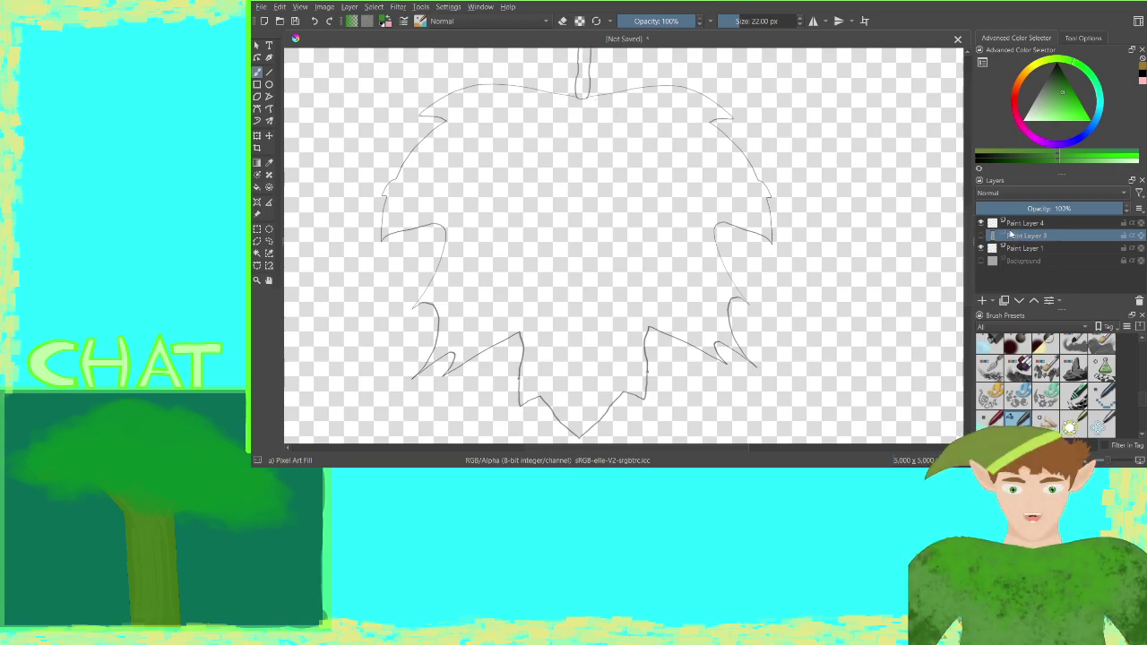
# On the top paint layer, trace the sketch in green from the stem's base along the leaf's right shoulder and around the large side point
pyautogui.click(1022, 223)
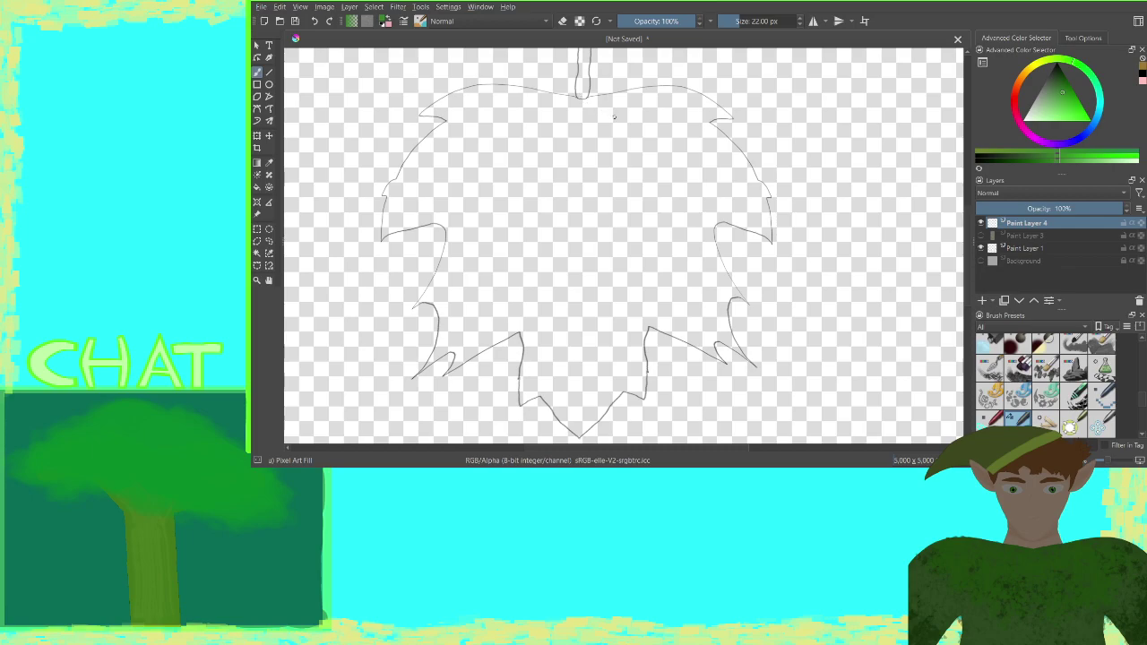
pyautogui.scroll(6, 614, 117)
pyautogui.moveTo(613, 119); pyautogui.dragTo(546, 423)
pyautogui.moveTo(551, 218); pyautogui.dragTo(583, 256)
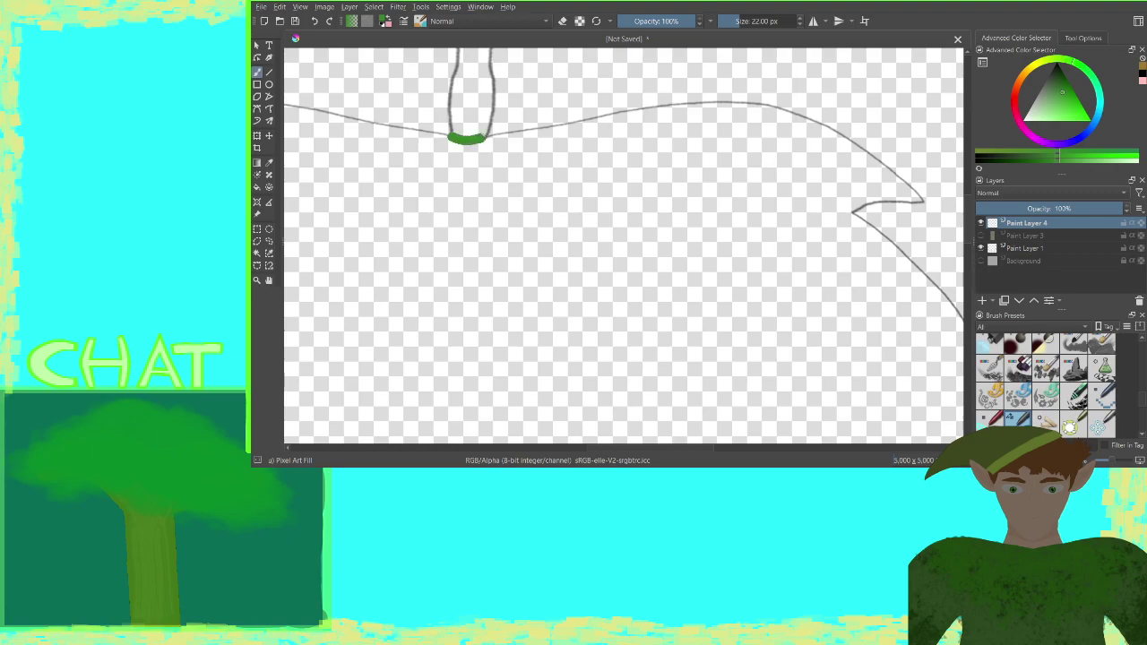
pyautogui.moveTo(484, 136)
pyautogui.mouseDown()
pyautogui.moveTo(697, 100)
pyautogui.moveTo(779, 107)
pyautogui.moveTo(847, 137)
pyautogui.moveTo(918, 196)
pyautogui.moveTo(925, 205)
pyautogui.moveTo(861, 214)
pyautogui.moveTo(954, 304)
pyautogui.moveTo(907, 302)
pyautogui.moveTo(686, 199)
pyautogui.moveTo(535, 115)
pyautogui.moveTo(543, 125)
pyautogui.moveTo(564, 136)
pyautogui.mouseUp()
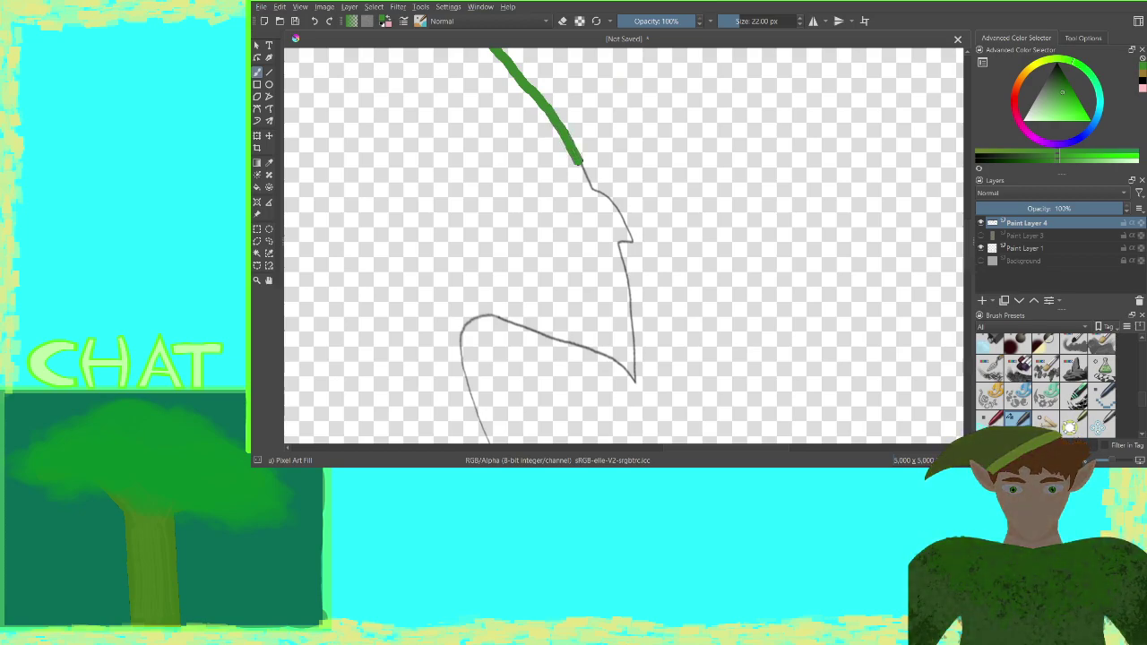
pyautogui.moveTo(600, 193)
pyautogui.mouseDown()
pyautogui.moveTo(632, 245)
pyautogui.moveTo(632, 378)
pyautogui.moveTo(574, 344)
pyautogui.moveTo(497, 319)
pyautogui.moveTo(464, 321)
pyautogui.moveTo(457, 345)
pyautogui.moveTo(475, 414)
pyautogui.mouseUp()
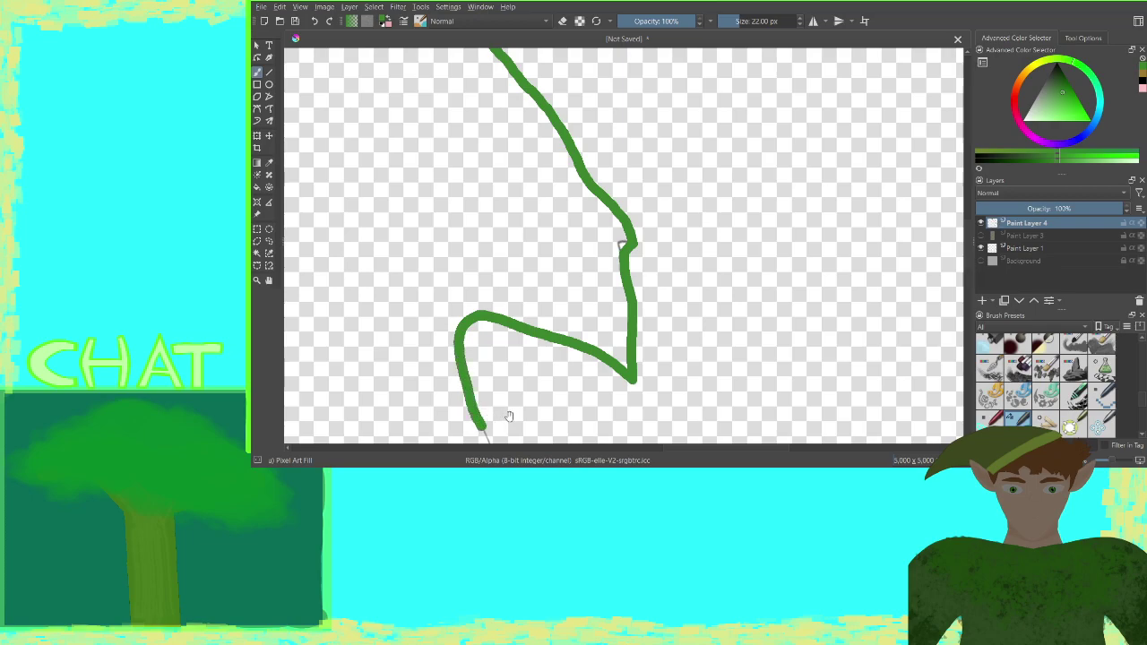
# Trace the remaining leaf outline in green around the lower right points, the tip and the left side back to the stem's base
pyautogui.moveTo(505, 401)
pyautogui.mouseDown()
pyautogui.moveTo(497, 103)
pyautogui.moveTo(491, 115)
pyautogui.mouseUp()
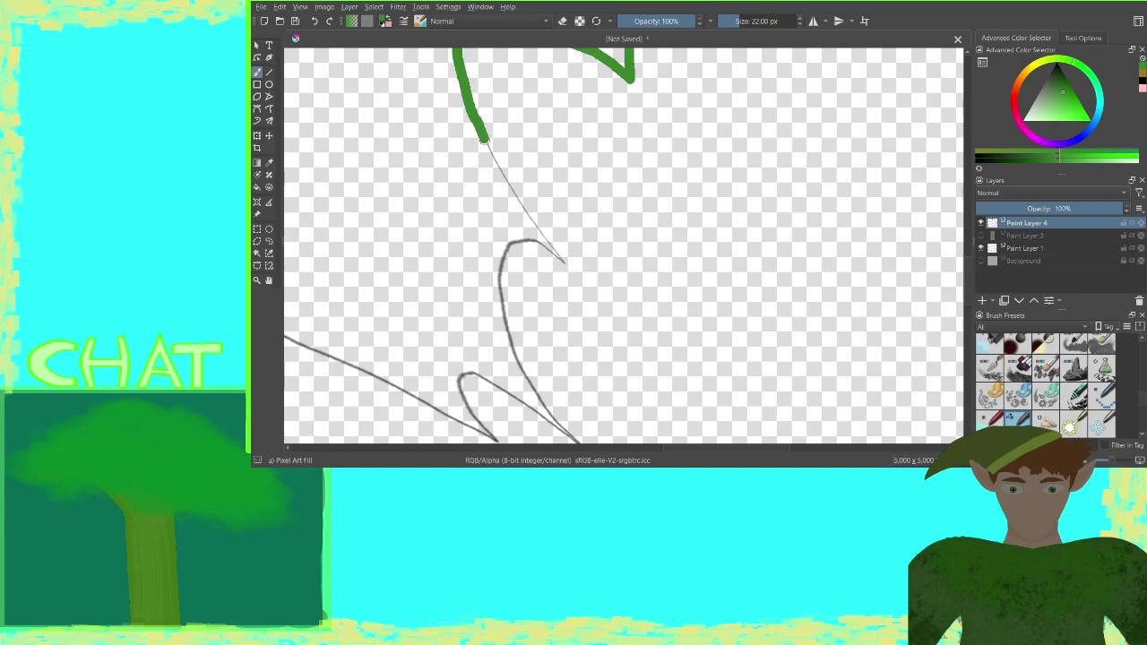
pyautogui.moveTo(565, 262); pyautogui.dragTo(559, 260)
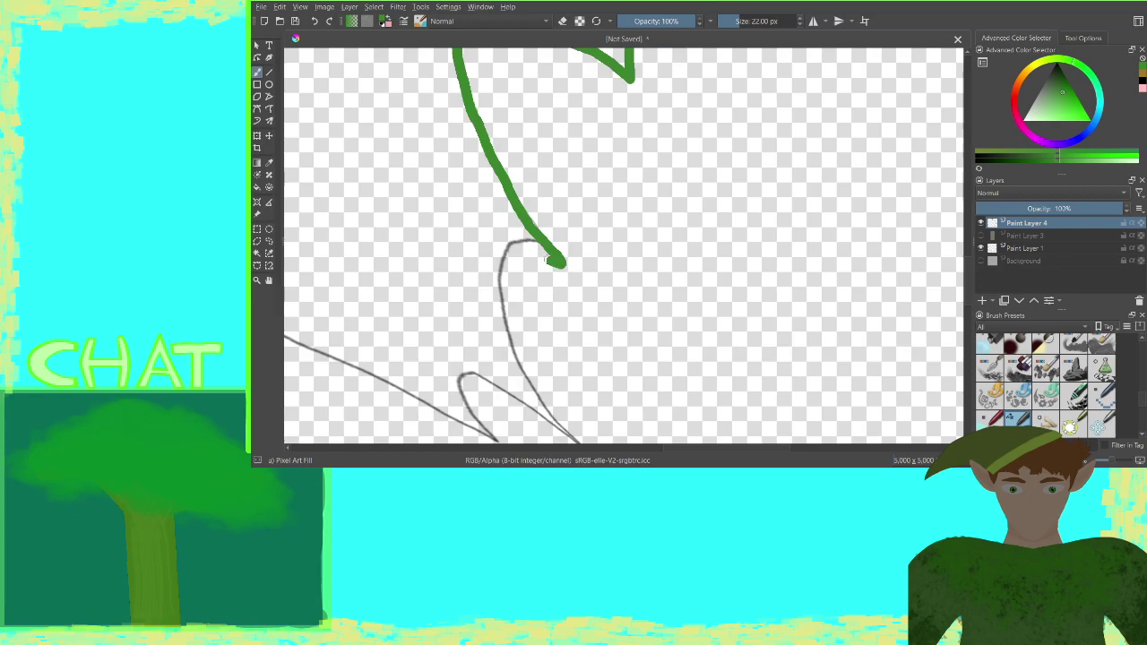
pyautogui.moveTo(504, 251)
pyautogui.mouseDown()
pyautogui.moveTo(500, 314)
pyautogui.moveTo(512, 352)
pyautogui.moveTo(541, 406)
pyautogui.moveTo(583, 441)
pyautogui.mouseUp()
pyautogui.moveTo(609, 395); pyautogui.dragTo(633, 304)
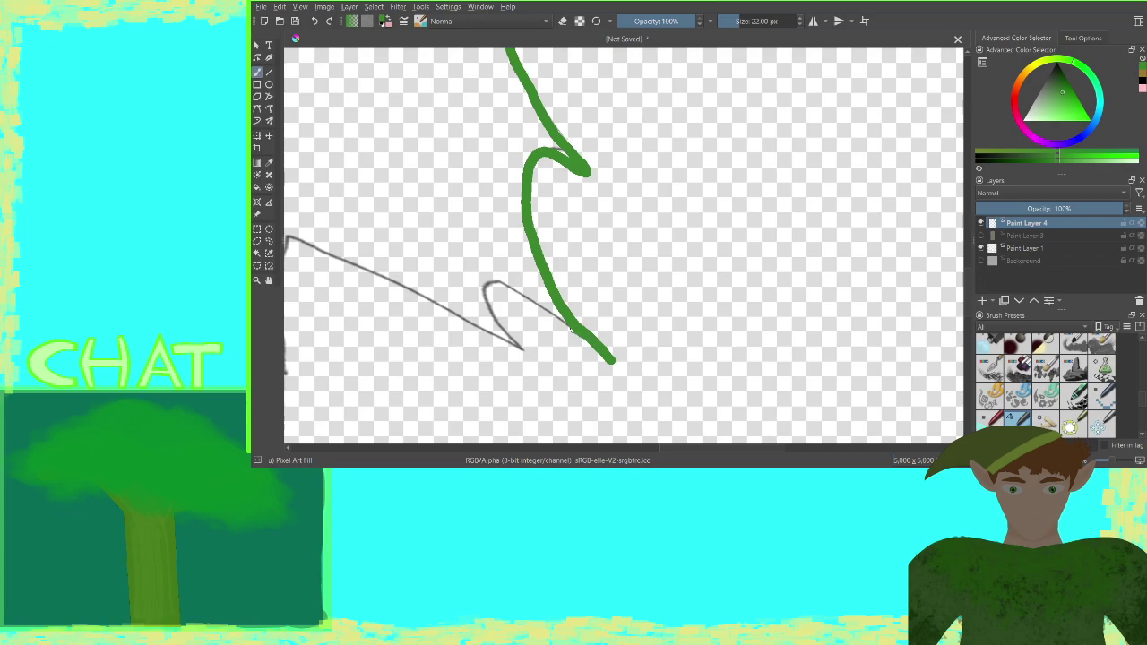
pyautogui.moveTo(556, 321)
pyautogui.mouseDown()
pyautogui.moveTo(496, 281)
pyautogui.moveTo(487, 309)
pyautogui.moveTo(525, 349)
pyautogui.moveTo(500, 345)
pyautogui.moveTo(366, 263)
pyautogui.moveTo(732, 218)
pyautogui.moveTo(842, 153)
pyautogui.moveTo(863, 101)
pyautogui.moveTo(812, 107)
pyautogui.moveTo(767, 89)
pyautogui.moveTo(753, 140)
pyautogui.moveTo(762, 256)
pyautogui.moveTo(749, 310)
pyautogui.moveTo(689, 285)
pyautogui.moveTo(561, 423)
pyautogui.moveTo(442, 301)
pyautogui.moveTo(378, 328)
pyautogui.moveTo(387, 123)
pyautogui.moveTo(892, 148)
pyautogui.moveTo(820, 135)
pyautogui.moveTo(618, 252)
pyautogui.moveTo(654, 203)
pyautogui.moveTo(652, 180)
pyautogui.moveTo(522, 262)
pyautogui.moveTo(584, 183)
pyautogui.moveTo(606, 72)
pyautogui.moveTo(687, 334)
pyautogui.mouseUp()
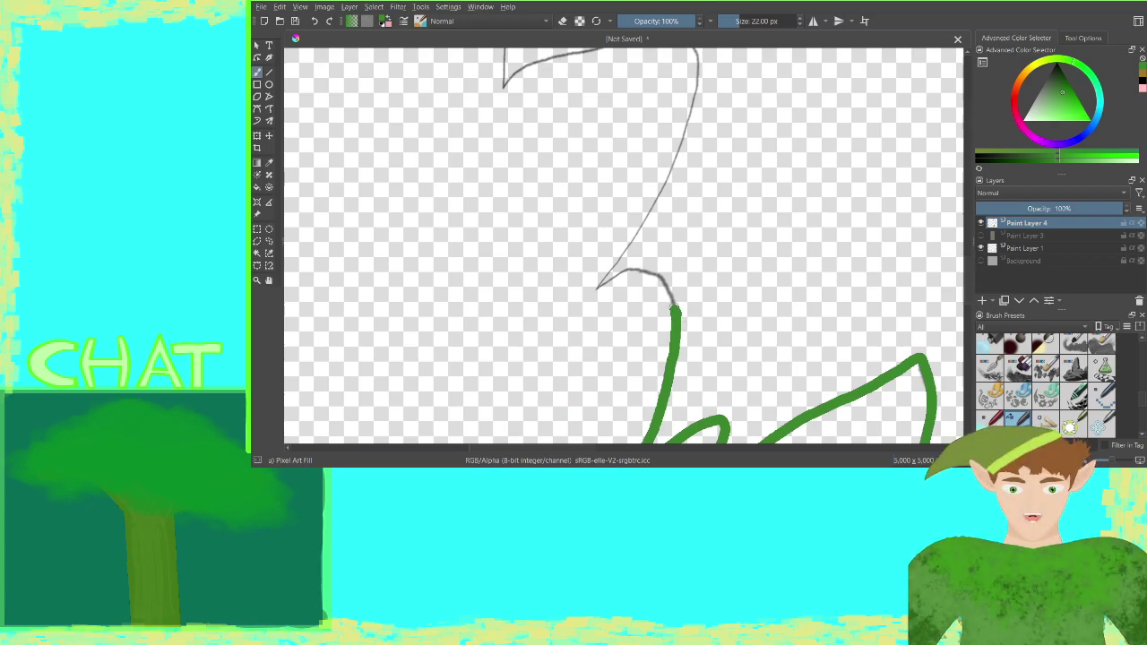
pyautogui.moveTo(661, 281)
pyautogui.mouseDown()
pyautogui.moveTo(594, 288)
pyautogui.moveTo(653, 195)
pyautogui.moveTo(689, 89)
pyautogui.moveTo(685, 327)
pyautogui.moveTo(686, 289)
pyautogui.moveTo(670, 273)
pyautogui.moveTo(537, 300)
pyautogui.moveTo(497, 324)
pyautogui.moveTo(508, 174)
pyautogui.moveTo(562, 105)
pyautogui.moveTo(579, 109)
pyautogui.moveTo(538, 189)
pyautogui.moveTo(422, 364)
pyautogui.moveTo(410, 350)
pyautogui.moveTo(486, 217)
pyautogui.moveTo(445, 218)
pyautogui.moveTo(479, 184)
pyautogui.moveTo(570, 135)
pyautogui.moveTo(689, 112)
pyautogui.moveTo(909, 153)
pyautogui.mouseUp()
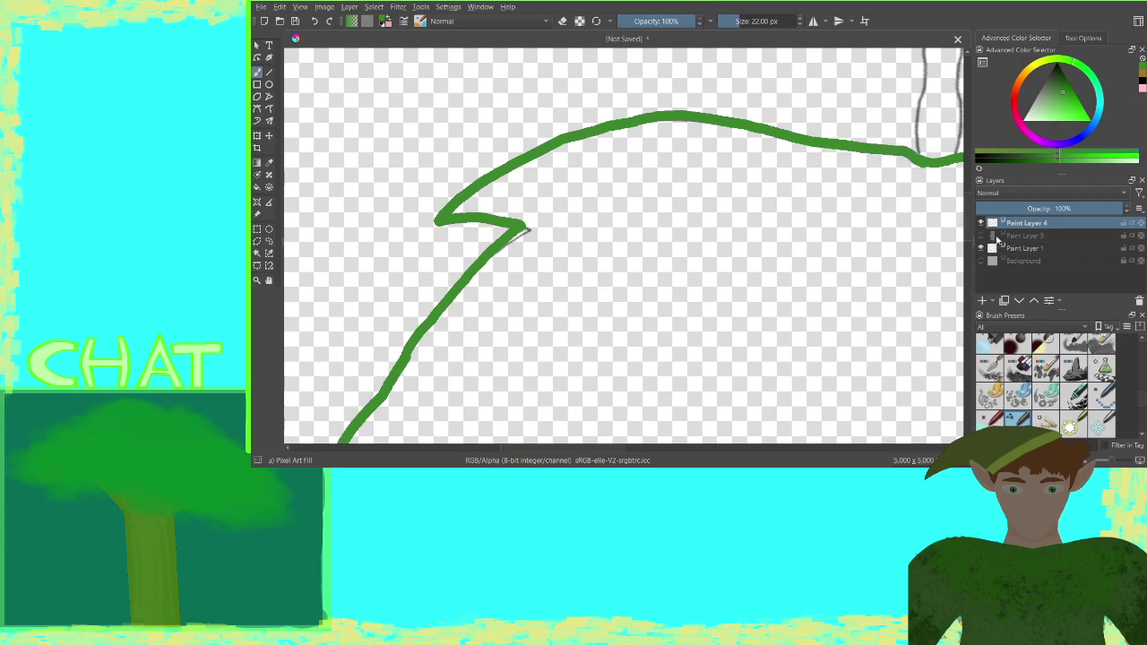
# Fill the leaf's interior with a slightly lighter green and show the stem layer again
pyautogui.moveTo(1063, 92); pyautogui.dragTo(1064, 101)
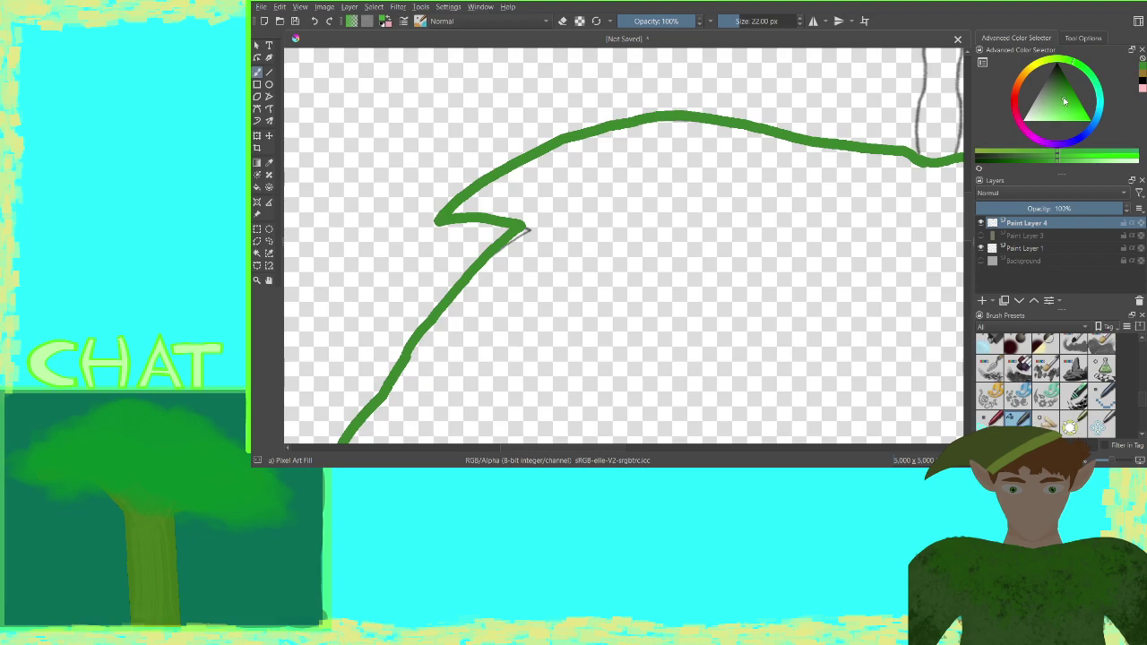
pyautogui.click(258, 186)
pyautogui.click(728, 376)
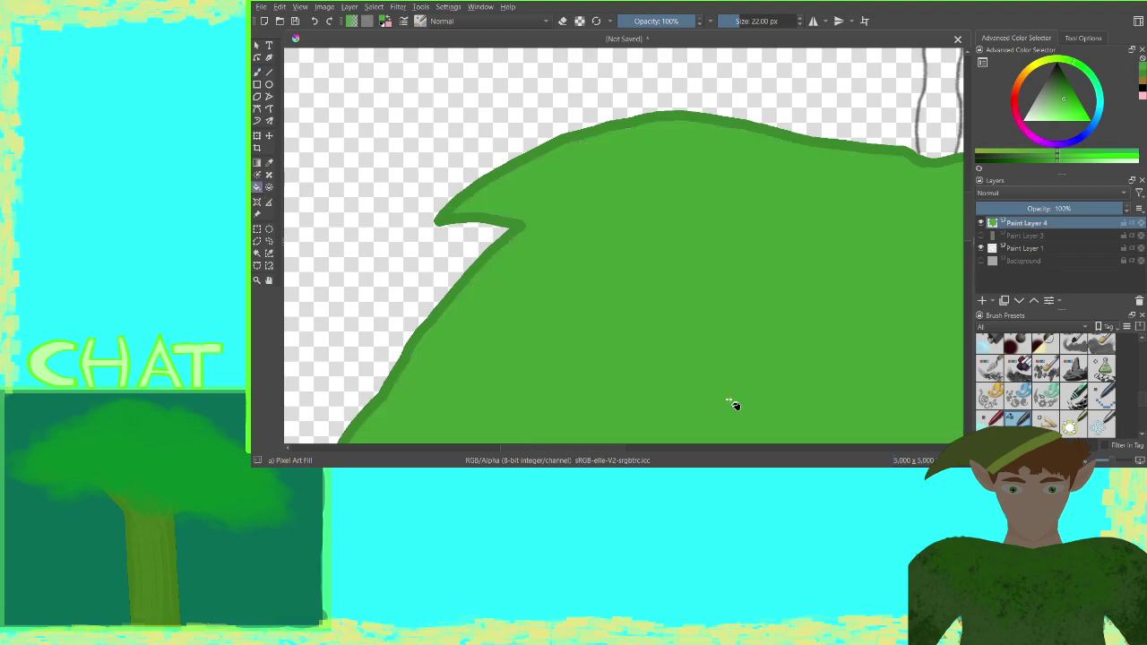
pyautogui.scroll(3, 609, 326)
pyautogui.scroll(1, 453, 249)
pyautogui.scroll(-4, 453, 253)
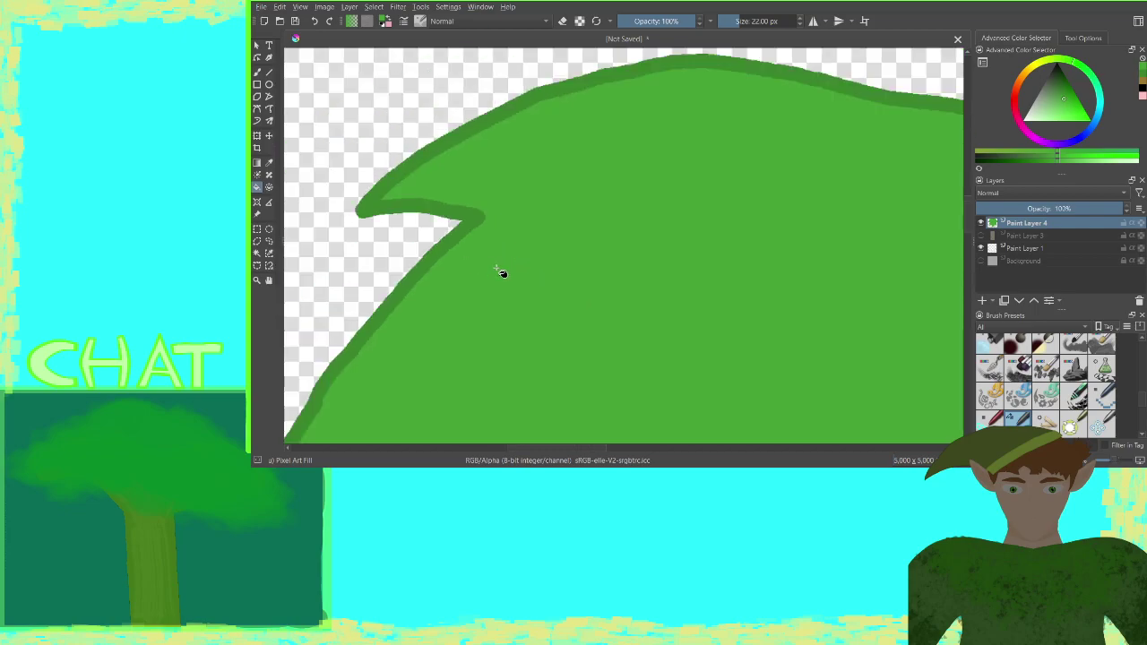
pyautogui.scroll(-2, 503, 274)
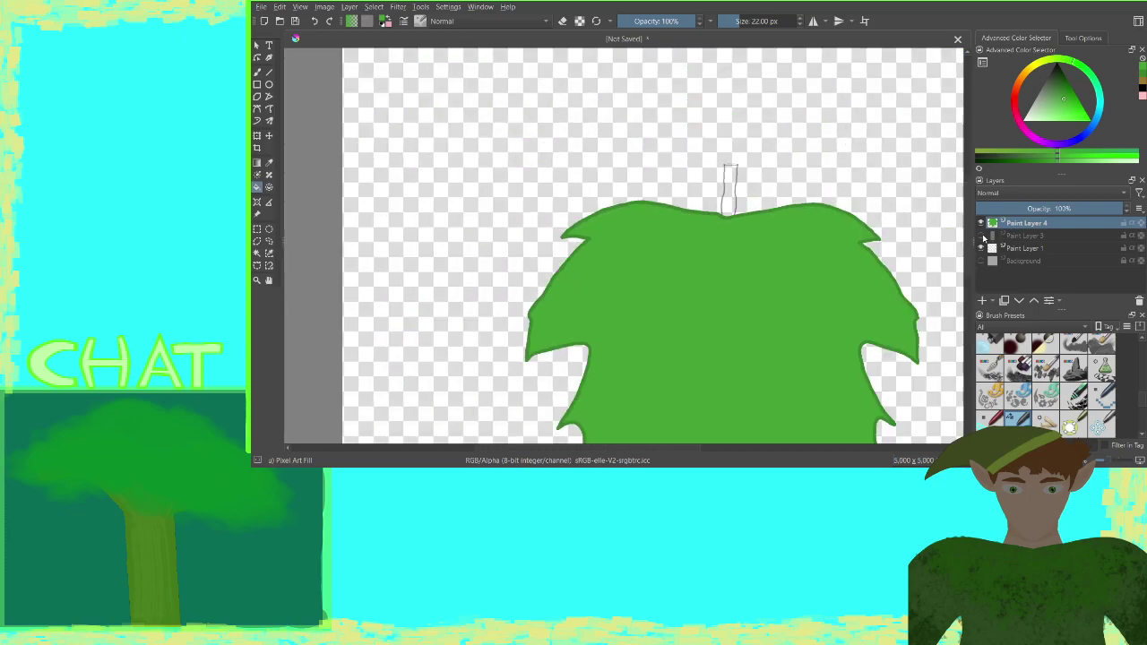
pyautogui.click(981, 236)
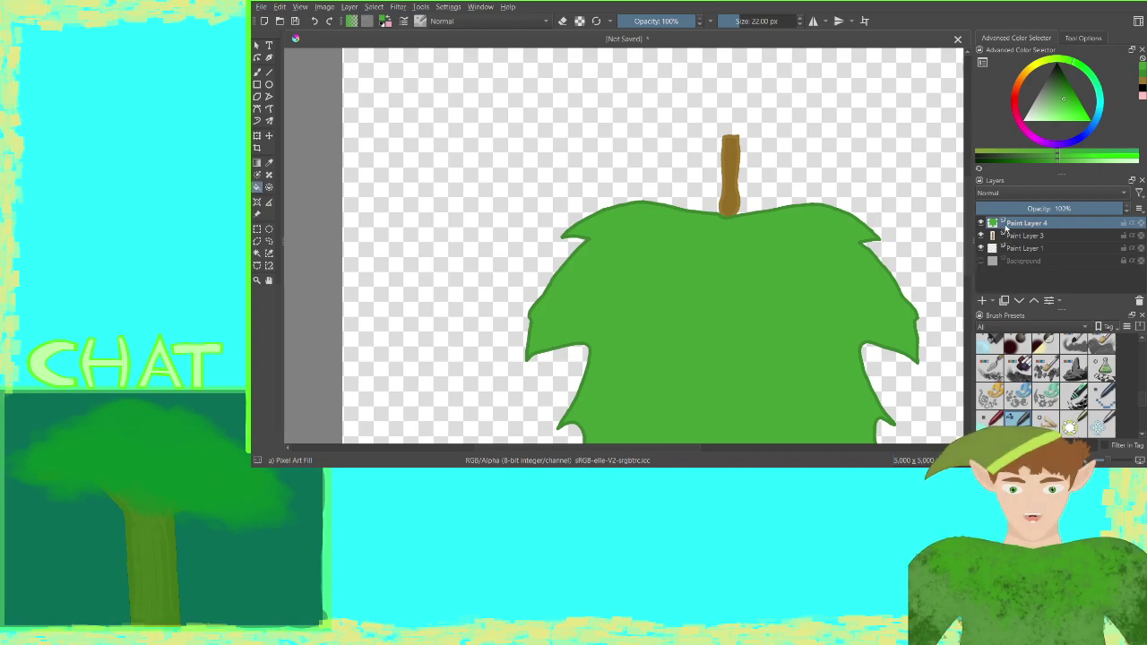
pyautogui.moveTo(1009, 224)
pyautogui.mouseDown()
pyautogui.moveTo(1010, 238)
pyautogui.moveTo(1018, 225)
pyautogui.mouseUp()
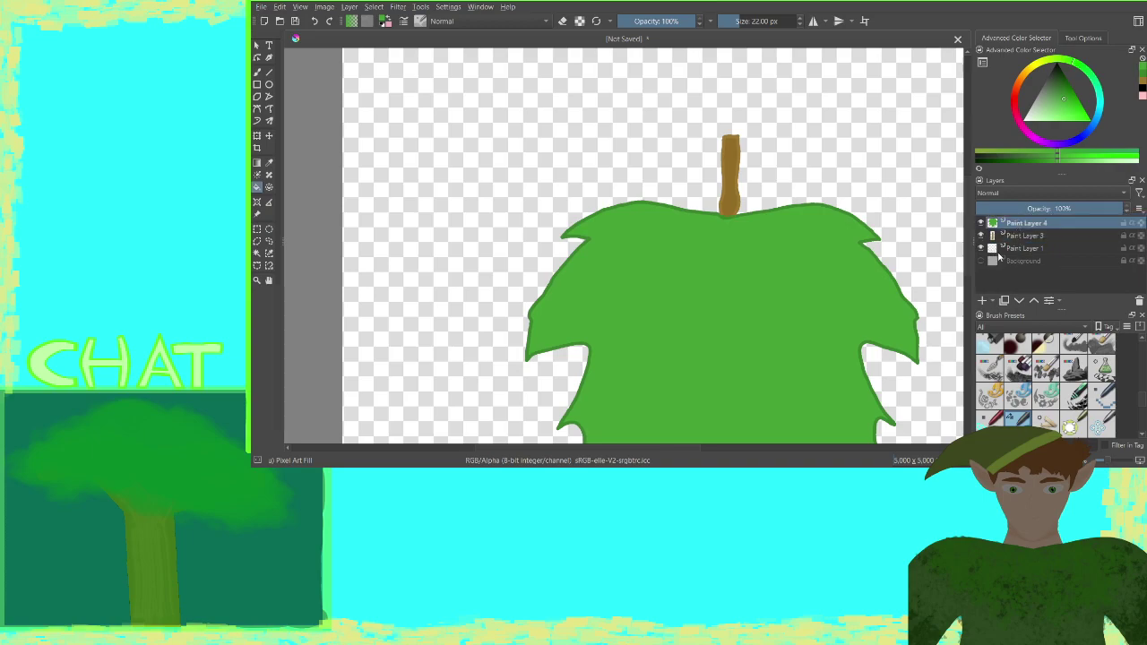
# Activate the freehand brush, add a new paint layer above the leaf layer, and choose a lighter green for the veins
pyautogui.hotkey('ctrl', '+')
pyautogui.hotkey('ctrl', '+')
pyautogui.hotkey('ctrl', '+')
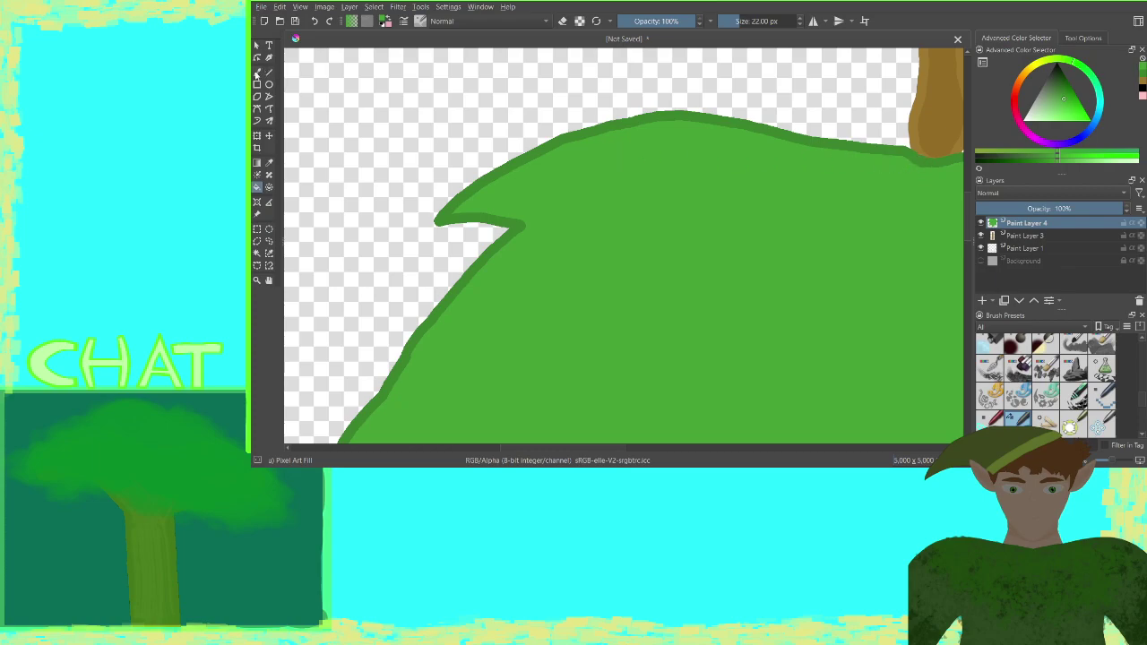
pyautogui.click(257, 73)
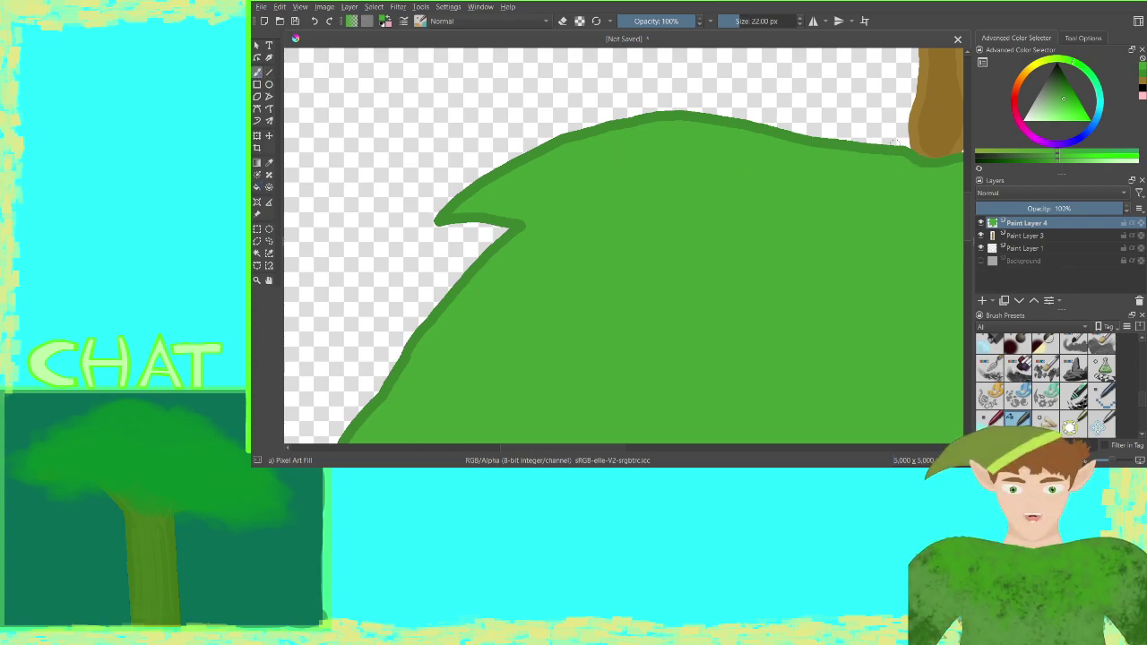
pyautogui.moveTo(894, 142); pyautogui.dragTo(589, 163)
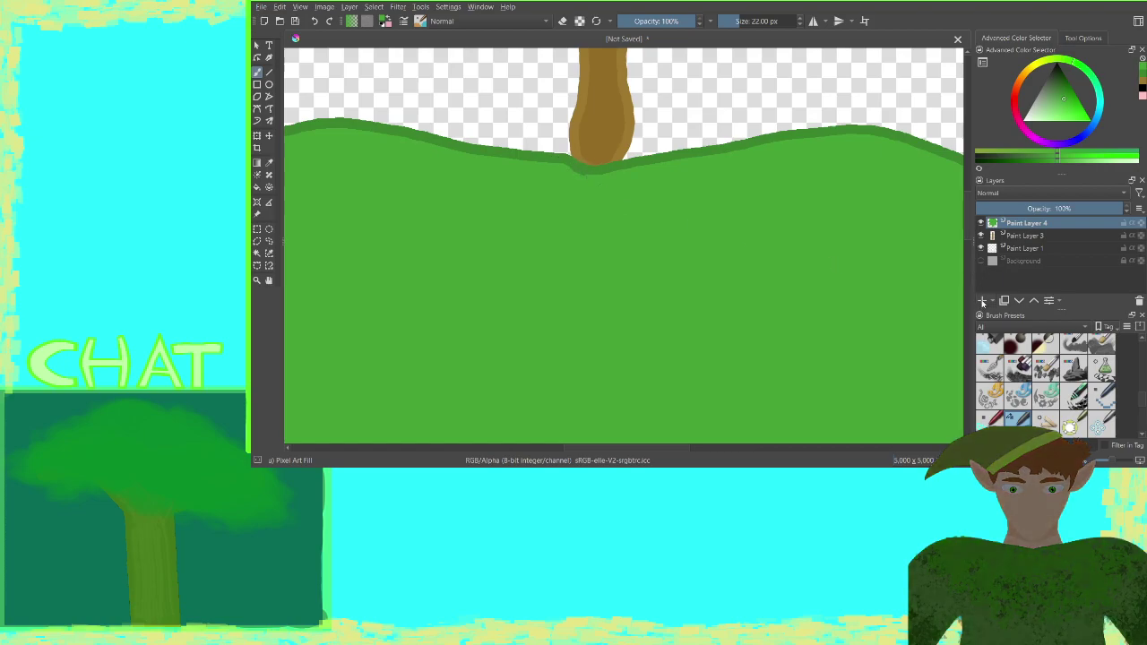
pyautogui.click(982, 301)
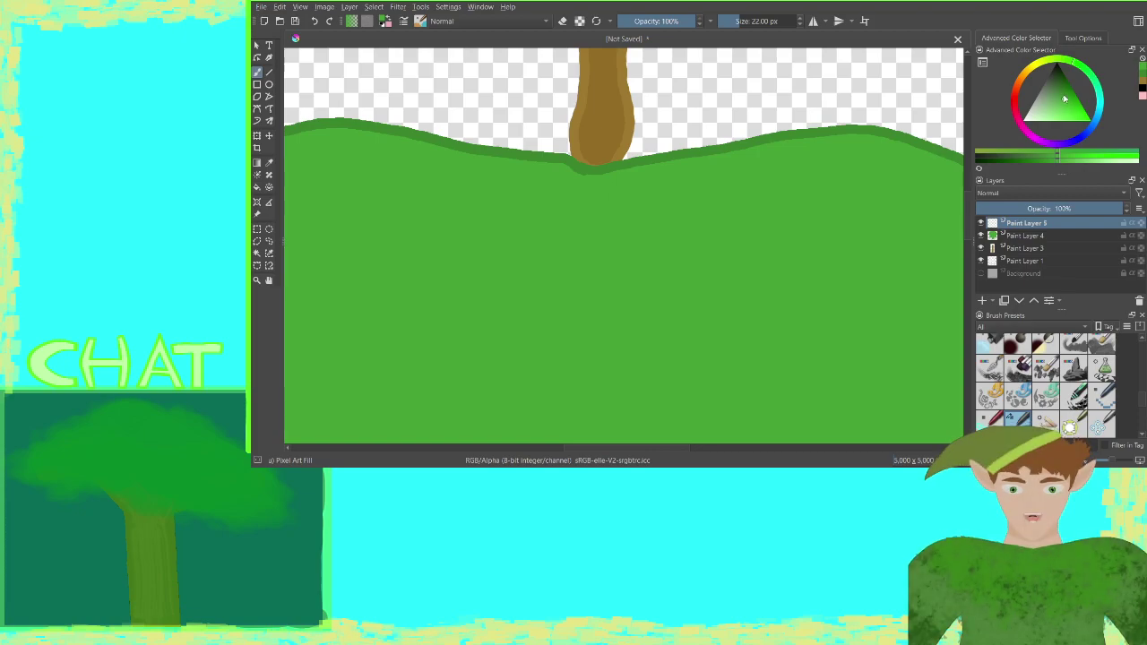
pyautogui.moveTo(1064, 103); pyautogui.dragTo(1058, 112)
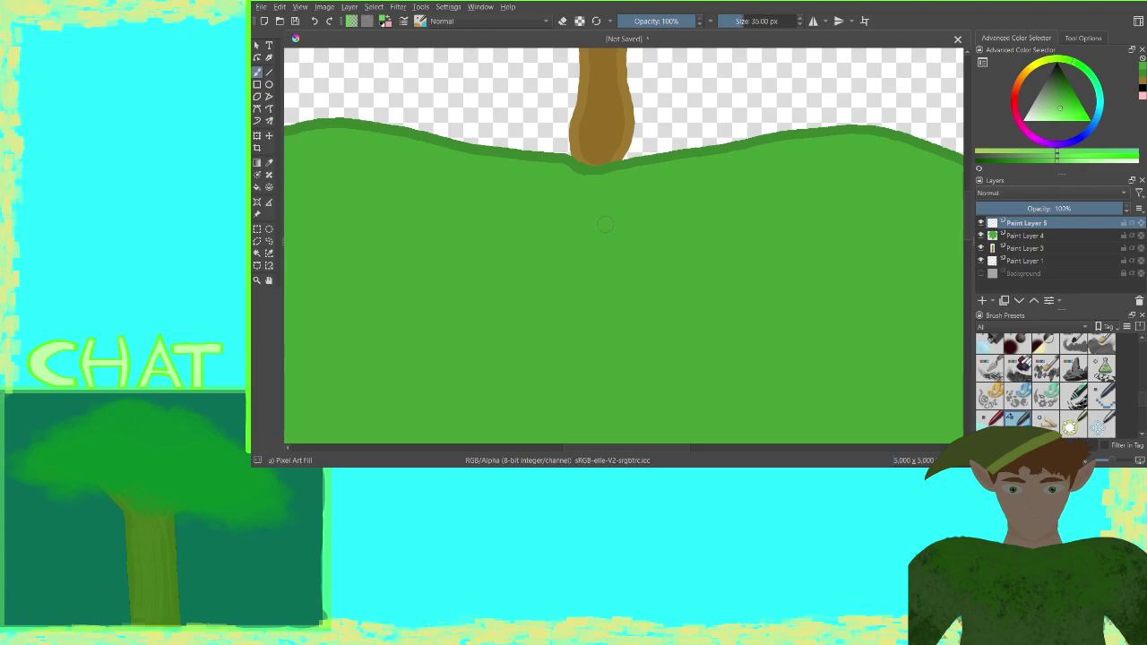
# Try painting a straight central vein from the stem to the leaf tip with an 84 px brush, undoing both strokes
pyautogui.press(']')
pyautogui.press(']')
pyautogui.press(']')
pyautogui.scroll(-4, 602, 230)
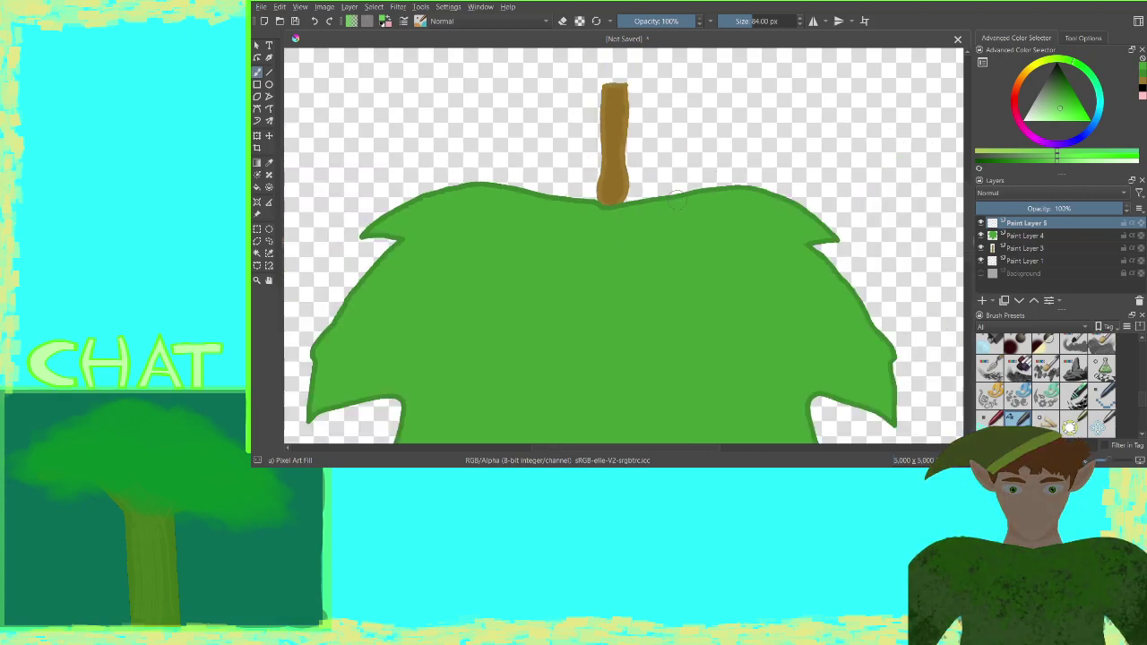
pyautogui.scroll(4, 679, 174)
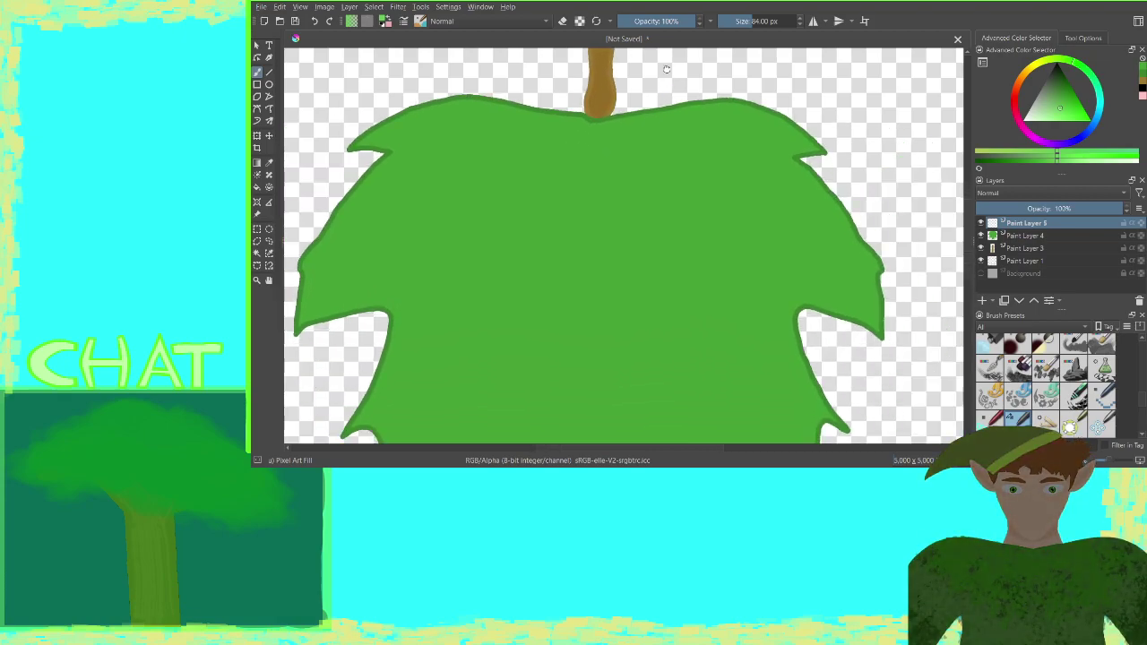
pyautogui.scroll(-2, 642, 108)
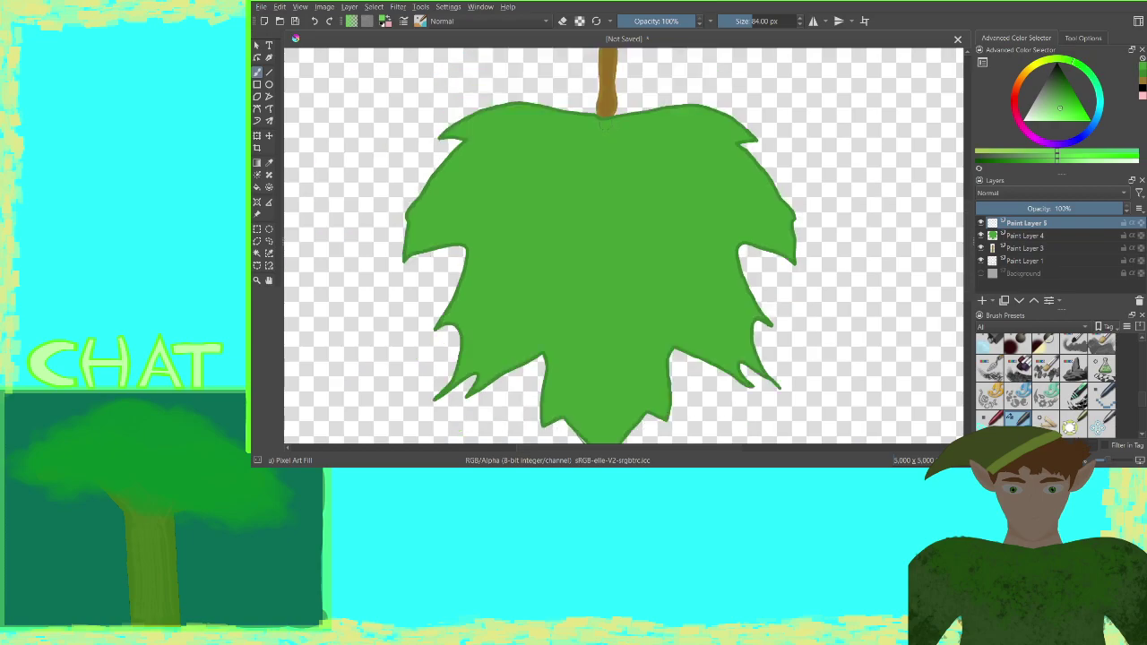
pyautogui.moveTo(604, 121); pyautogui.dragTo(596, 457)
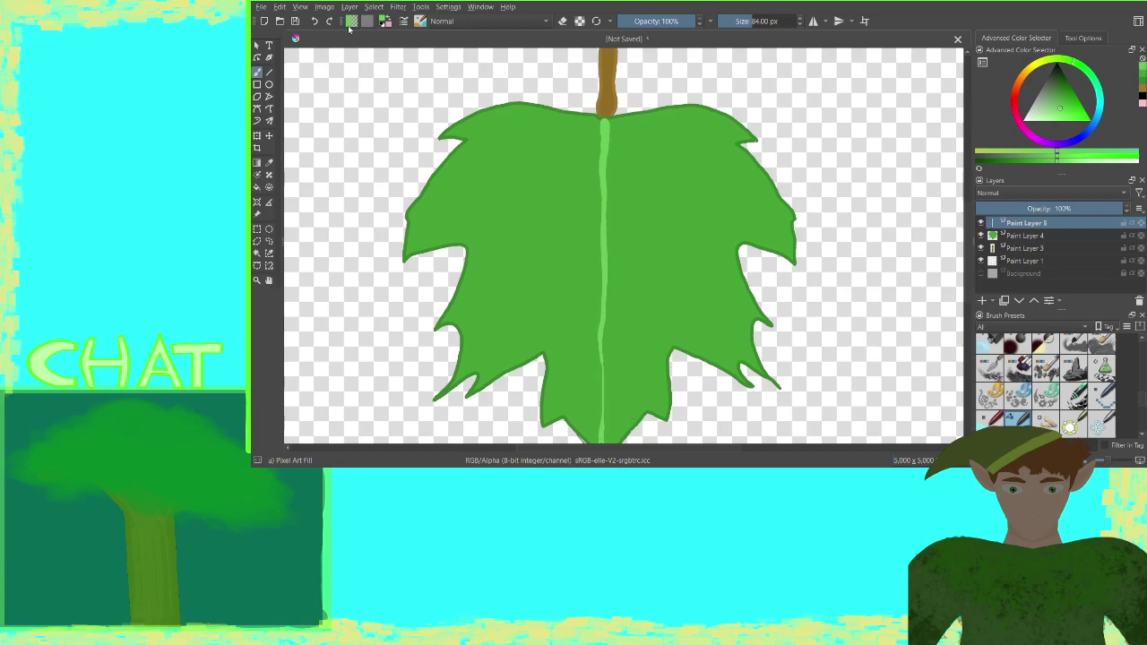
pyautogui.click(314, 21)
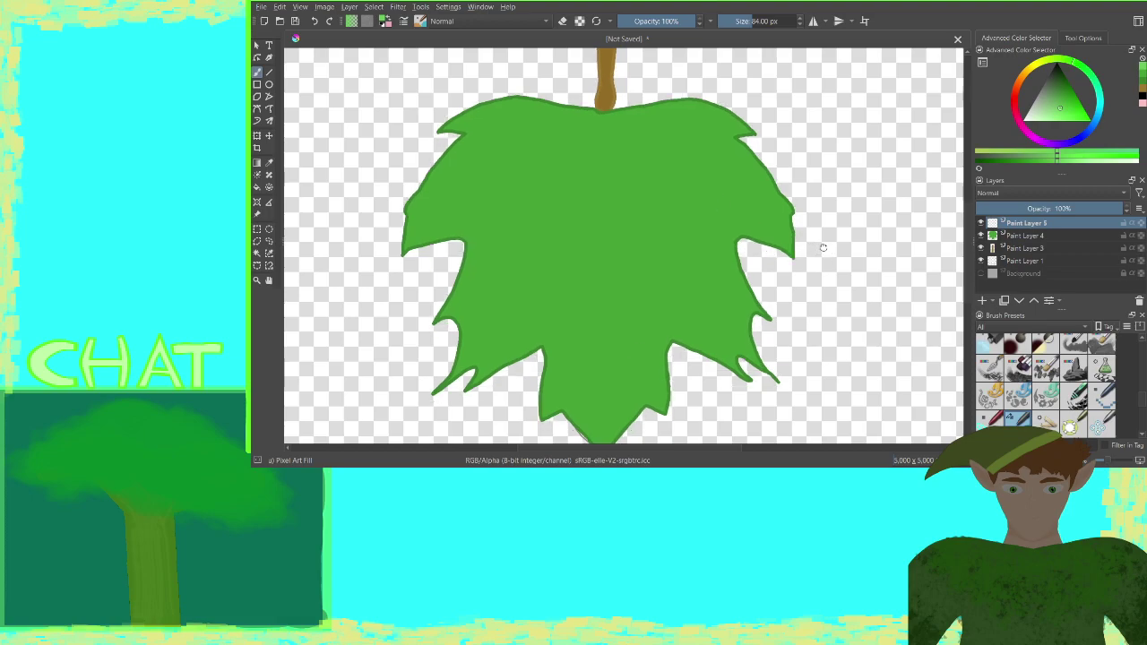
pyautogui.moveTo(826, 257); pyautogui.dragTo(801, 206)
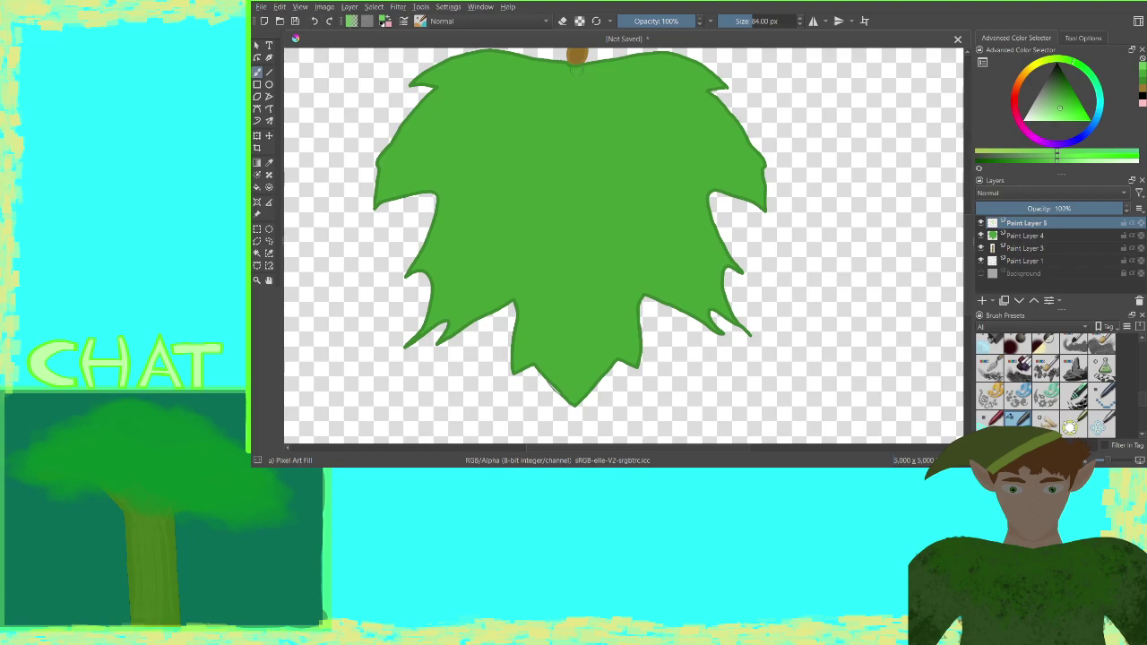
pyautogui.moveTo(576, 69)
pyautogui.mouseDown()
pyautogui.moveTo(572, 403)
pyautogui.moveTo(572, 349)
pyautogui.mouseUp()
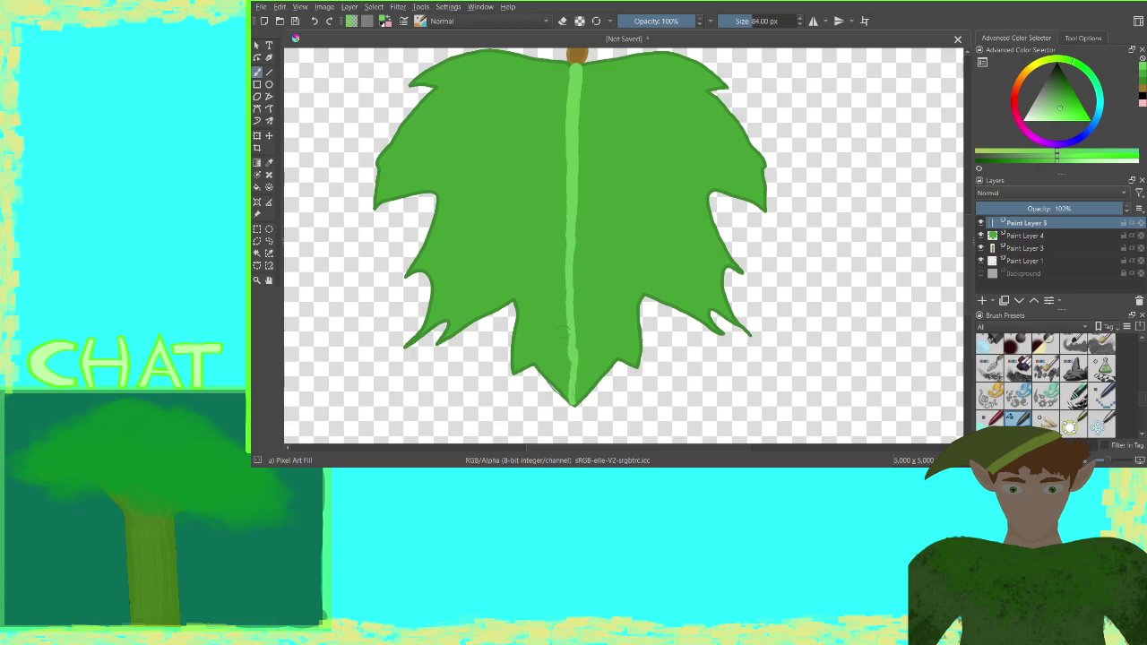
pyautogui.click(314, 21)
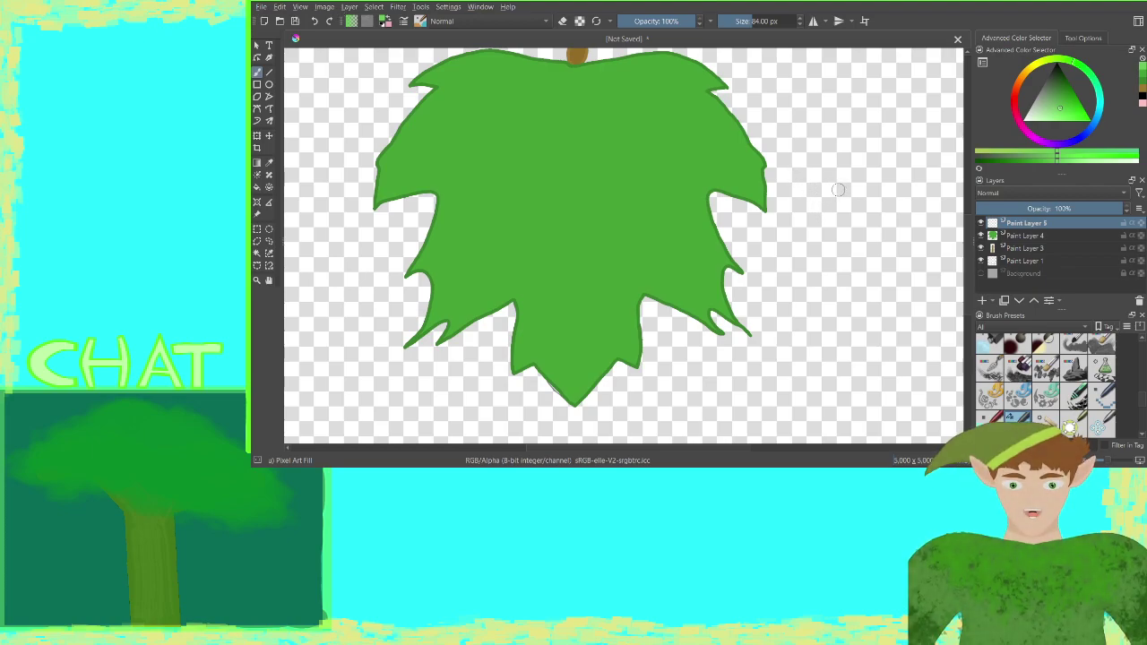
# Reduce the brush size to 47 px and paint a light green central vein from the stem's base to the leaf tip
pyautogui.press('[')
pyautogui.press('[')
pyautogui.press('[')
pyautogui.press('[')
pyautogui.press('[')
pyautogui.press('[')
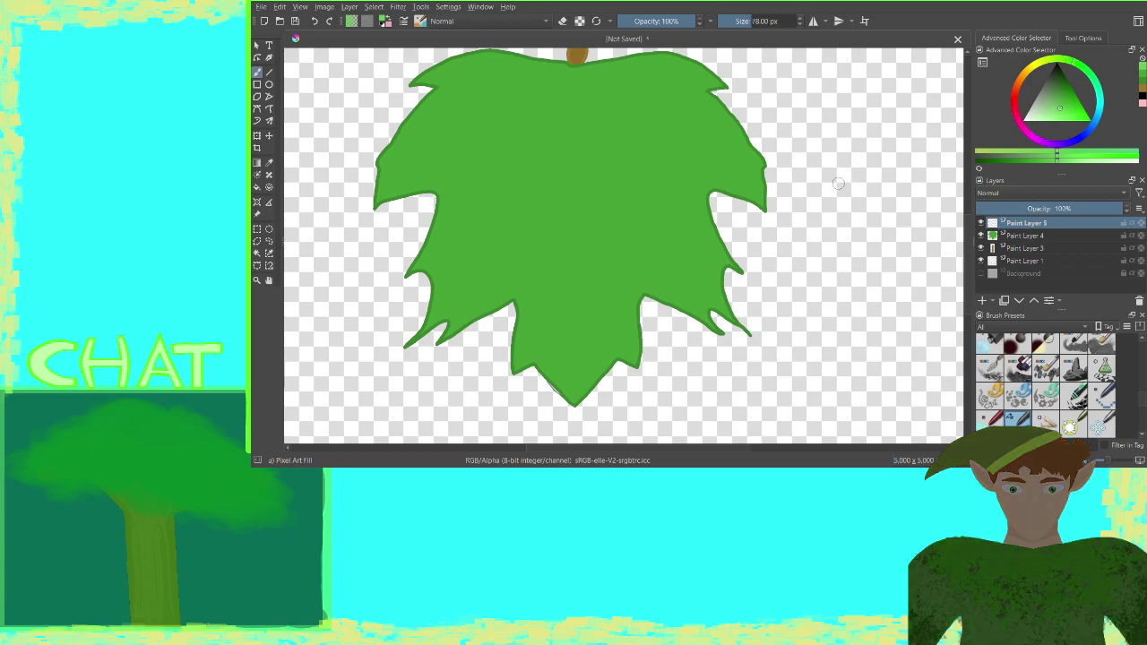
pyautogui.press('[')
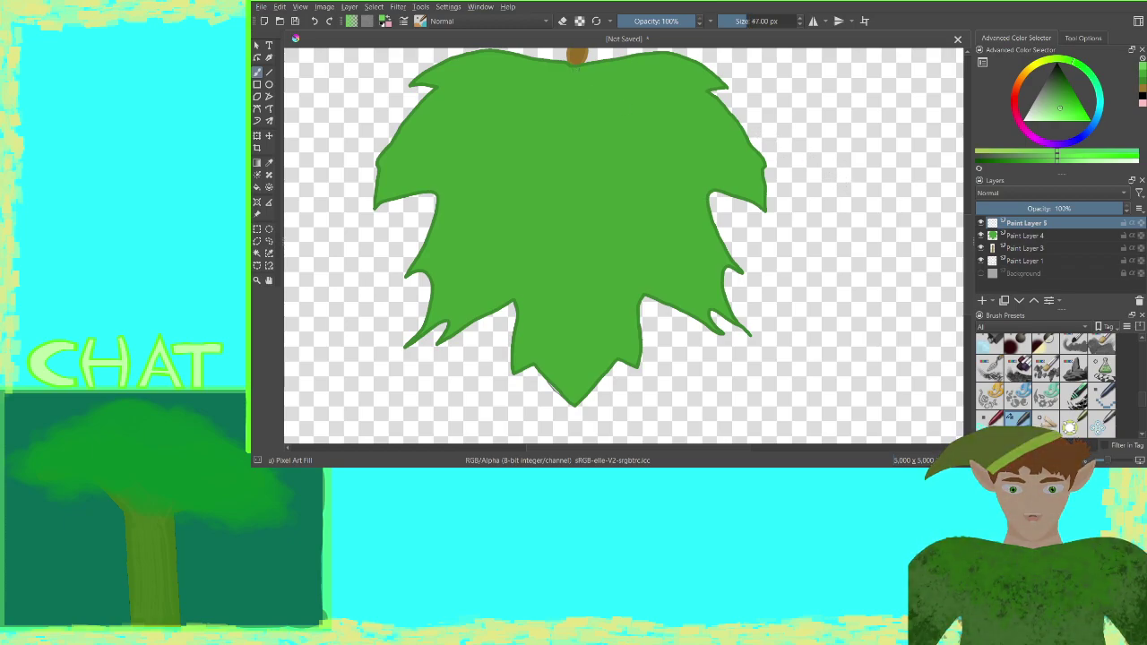
pyautogui.moveTo(575, 64)
pyautogui.mouseDown()
pyautogui.moveTo(562, 176)
pyautogui.moveTo(574, 396)
pyautogui.mouseUp()
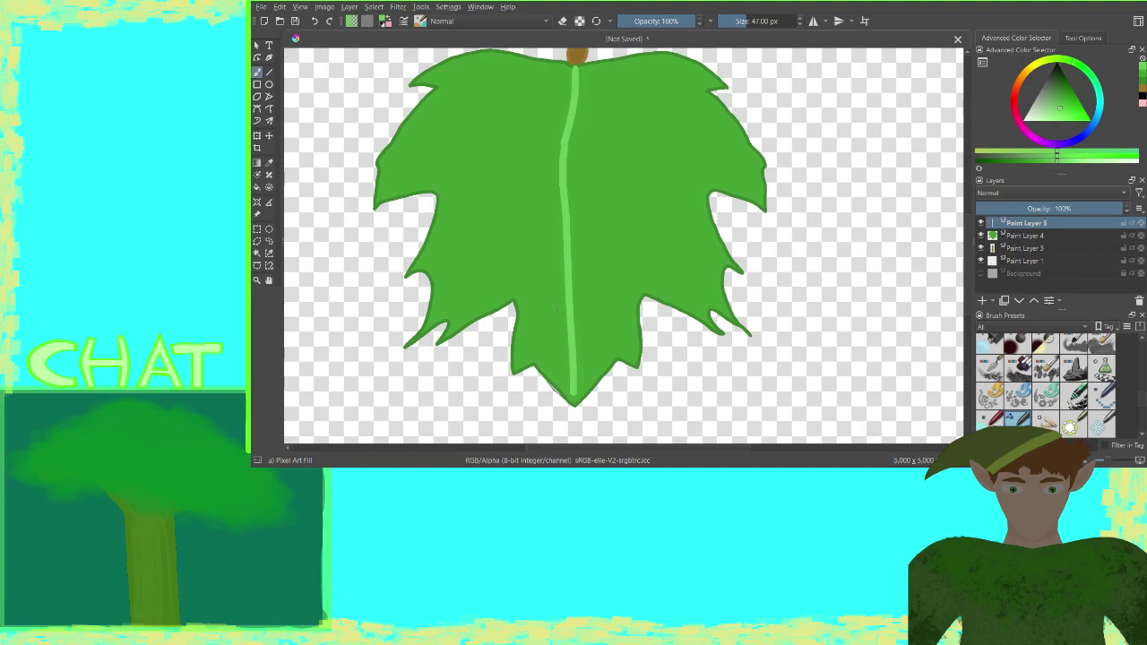
# Paint two short branches near the leaf tip and two lower side veins with small branches at their ends
pyautogui.moveTo(568, 319); pyautogui.dragTo(536, 360)
pyautogui.moveTo(570, 323); pyautogui.dragTo(608, 352)
pyautogui.moveTo(564, 173)
pyautogui.mouseDown()
pyautogui.moveTo(606, 238)
pyautogui.moveTo(672, 272)
pyautogui.mouseUp()
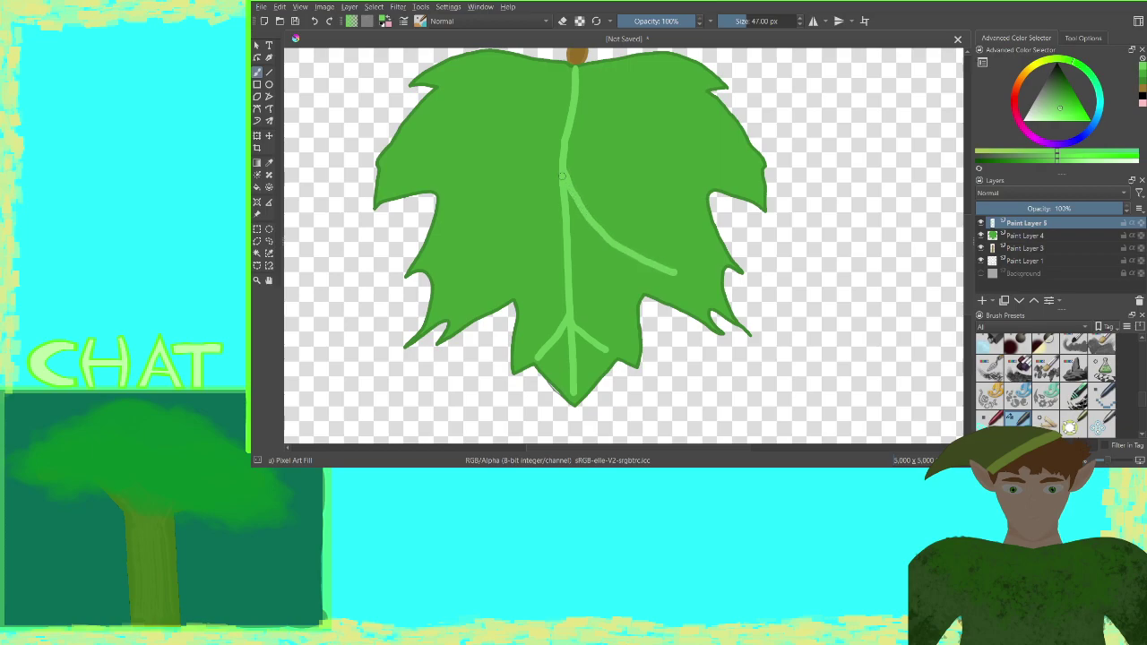
pyautogui.moveTo(562, 176)
pyautogui.mouseDown()
pyautogui.moveTo(531, 248)
pyautogui.moveTo(505, 266)
pyautogui.moveTo(464, 284)
pyautogui.moveTo(436, 265)
pyautogui.moveTo(484, 266)
pyautogui.moveTo(468, 305)
pyautogui.mouseUp()
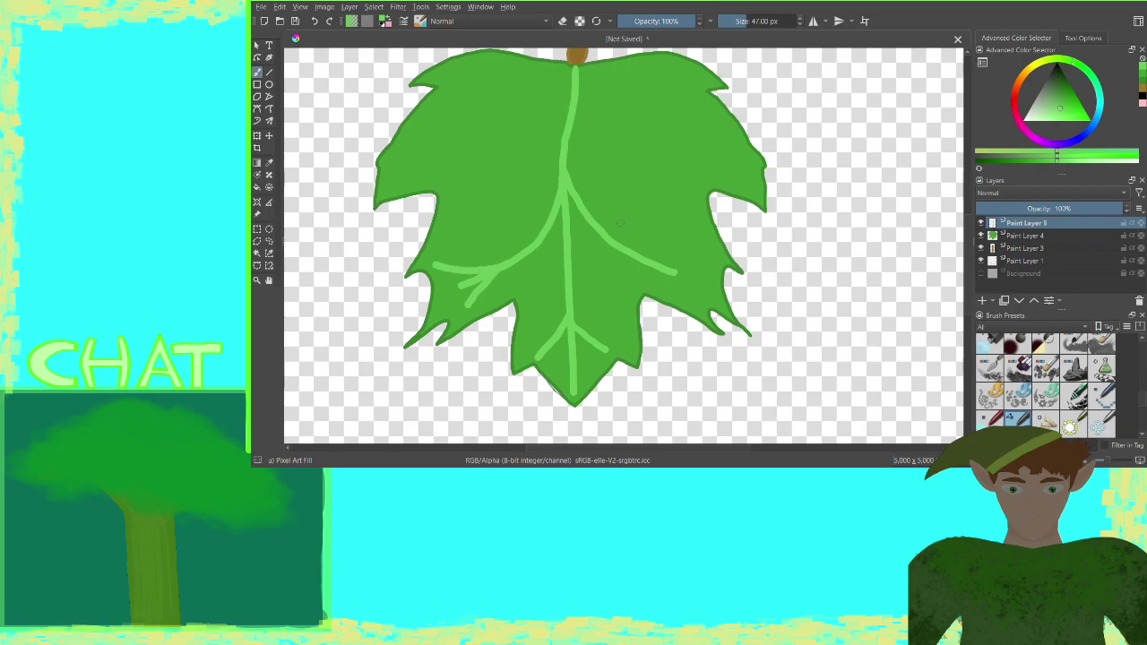
pyautogui.moveTo(645, 260)
pyautogui.mouseDown()
pyautogui.moveTo(698, 254)
pyautogui.moveTo(650, 263)
pyautogui.moveTo(692, 281)
pyautogui.mouseUp()
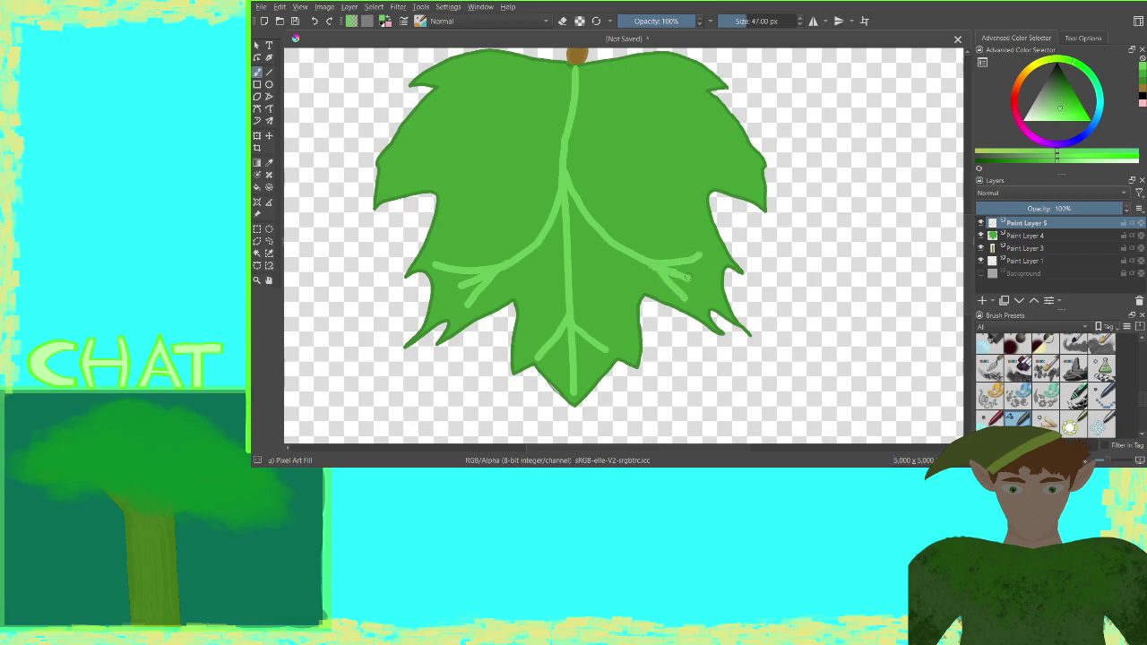
# Paint two light green veins on each side of the upper leaf, redoing the uppermost left one
pyautogui.moveTo(578, 64)
pyautogui.mouseDown()
pyautogui.moveTo(593, 95)
pyautogui.moveTo(640, 125)
pyautogui.moveTo(719, 154)
pyautogui.mouseUp()
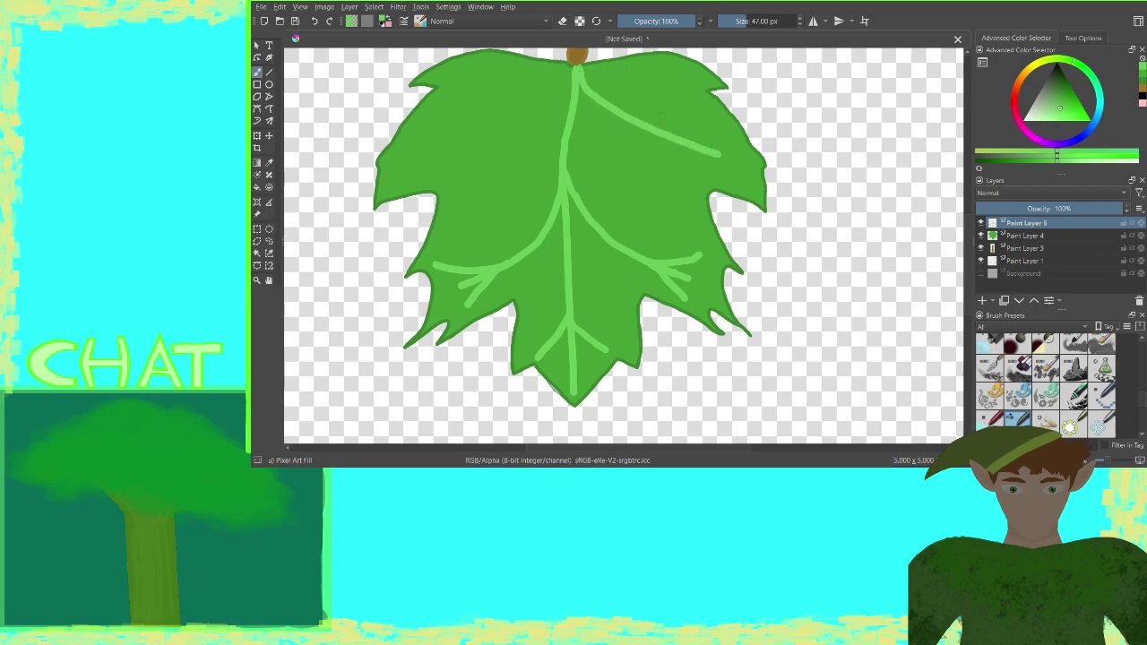
pyautogui.moveTo(594, 96); pyautogui.dragTo(695, 80)
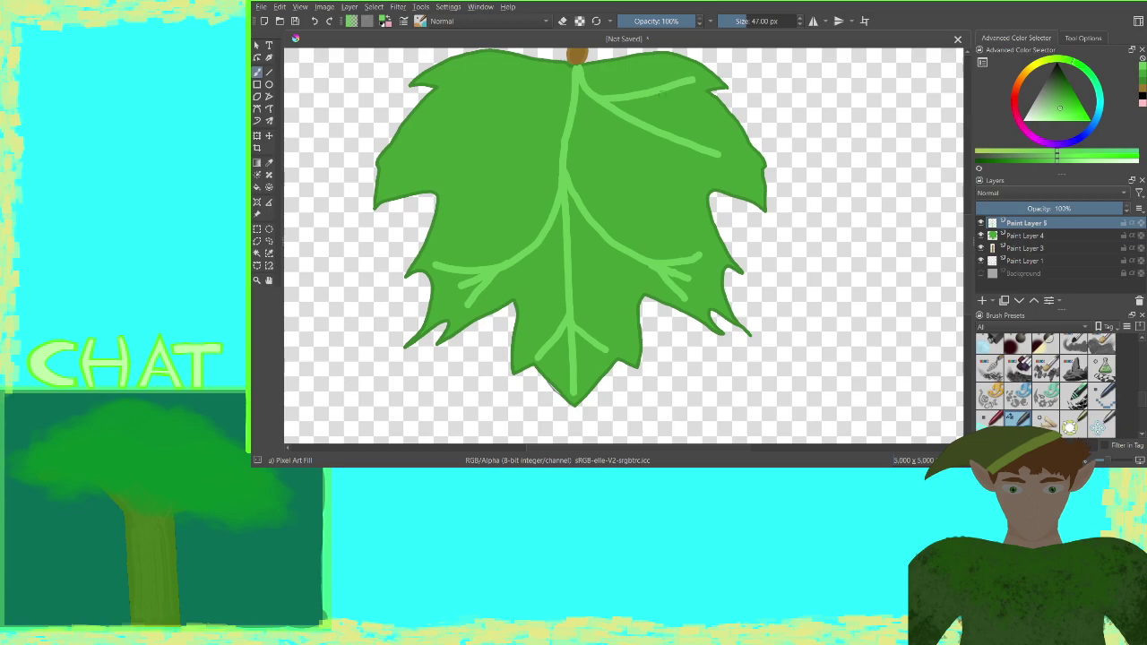
pyautogui.moveTo(574, 70)
pyautogui.mouseDown()
pyautogui.moveTo(514, 141)
pyautogui.moveTo(421, 173)
pyautogui.mouseUp()
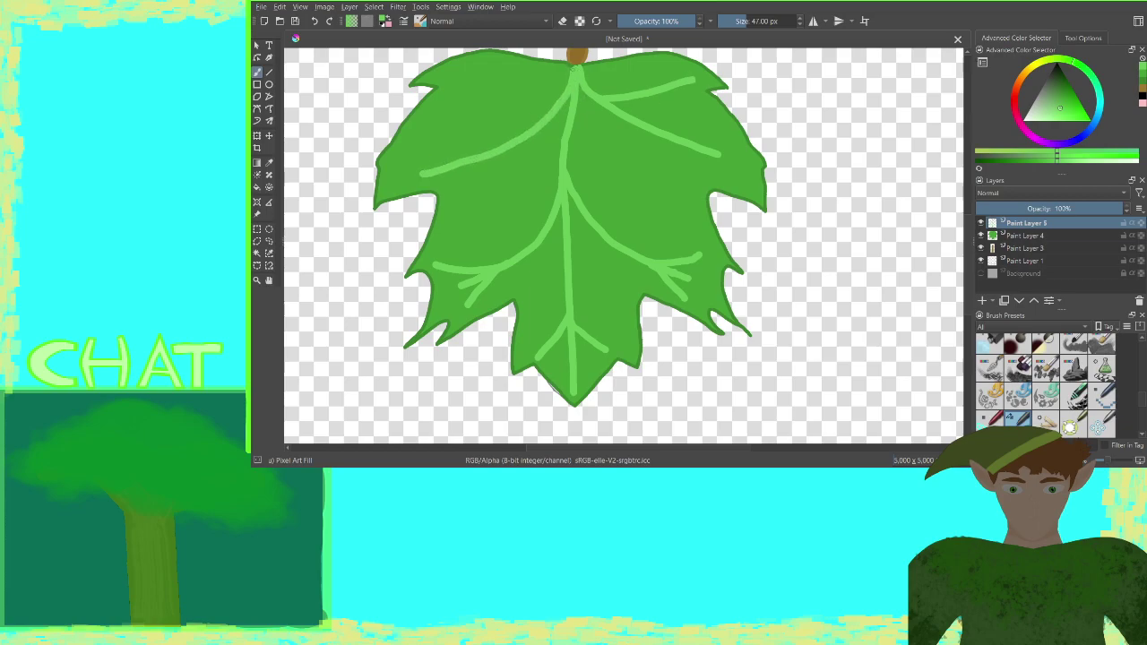
pyautogui.moveTo(572, 72); pyautogui.dragTo(492, 71)
pyautogui.click(315, 21)
pyautogui.moveTo(573, 77)
pyautogui.mouseDown()
pyautogui.moveTo(561, 97)
pyautogui.moveTo(527, 106)
pyautogui.moveTo(476, 80)
pyautogui.mouseUp()
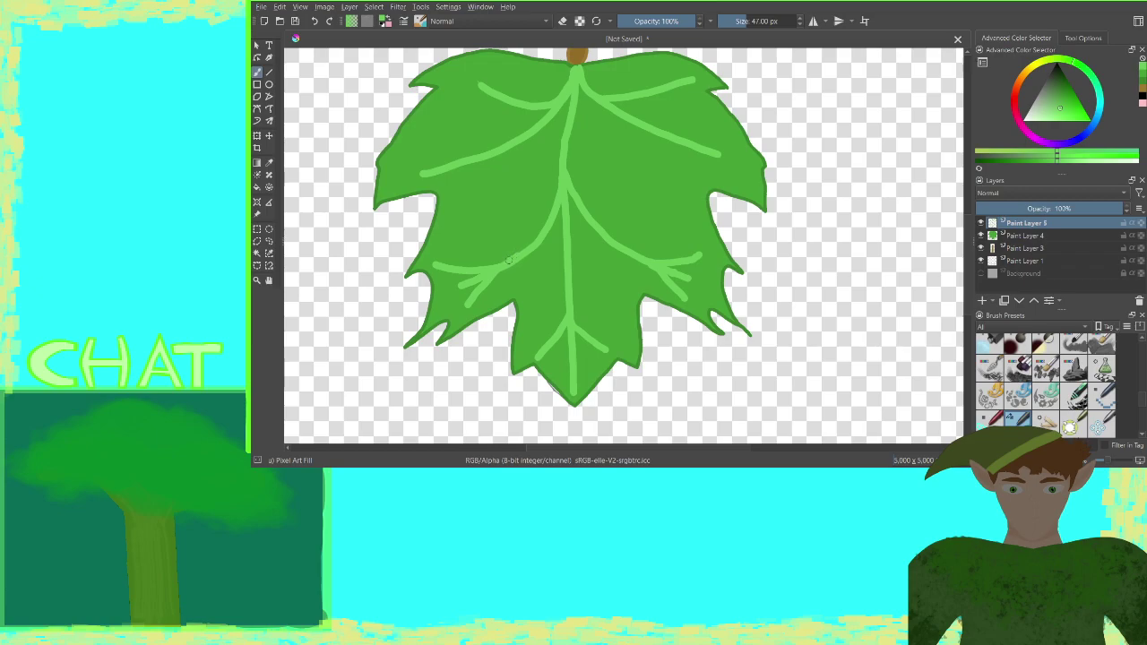
pyautogui.moveTo(512, 260)
pyautogui.mouseDown()
pyautogui.moveTo(491, 247)
pyautogui.moveTo(510, 285)
pyautogui.mouseUp()
pyautogui.click(315, 21)
pyautogui.click(315, 20)
# Paint two pairs of short branches along the lower half of the central vein
pyautogui.moveTo(569, 283); pyautogui.dragTo(600, 318)
pyautogui.moveTo(569, 283); pyautogui.dragTo(540, 321)
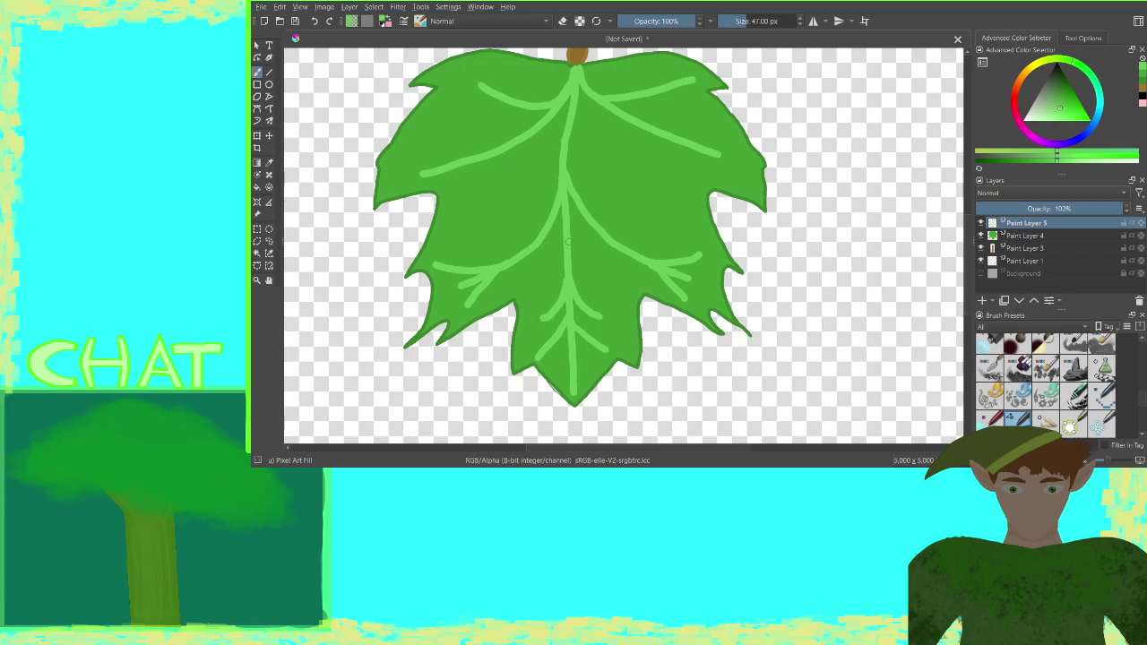
pyautogui.moveTo(571, 260); pyautogui.dragTo(596, 285)
pyautogui.moveTo(565, 241); pyautogui.dragTo(541, 285)
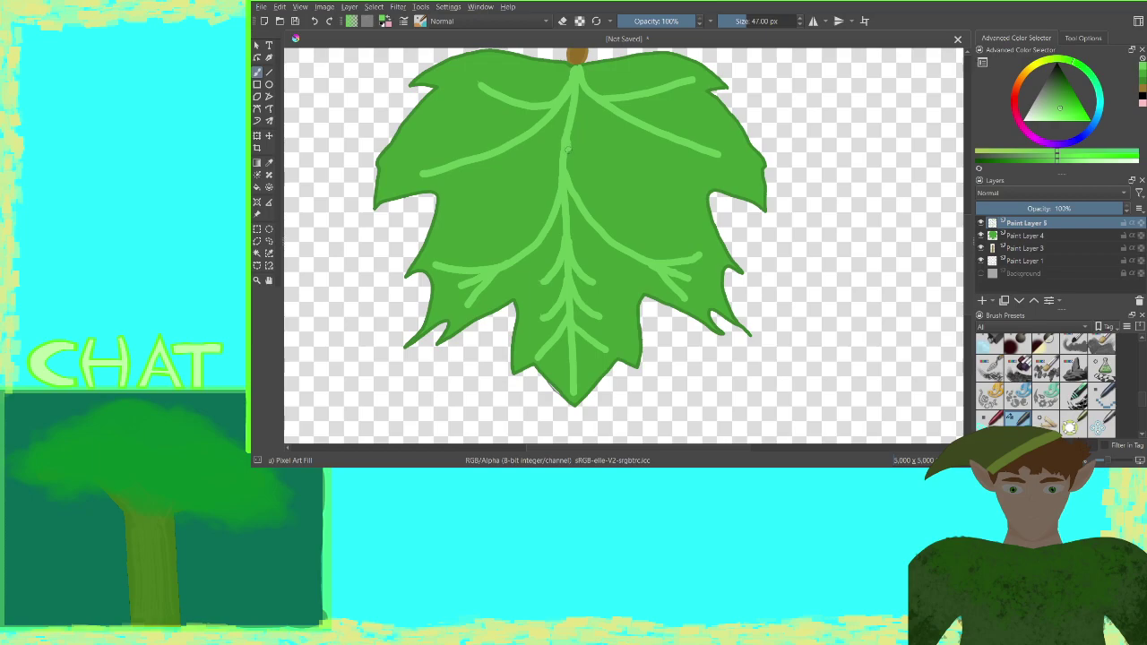
pyautogui.moveTo(566, 148); pyautogui.dragTo(583, 170)
pyautogui.click(314, 22)
# Paint short side branches along the leaf's lower left vein
pyautogui.press('6')
pyautogui.press('6')
pyautogui.press('6')
pyautogui.press('6')
pyautogui.press('6')
pyautogui.press('6')
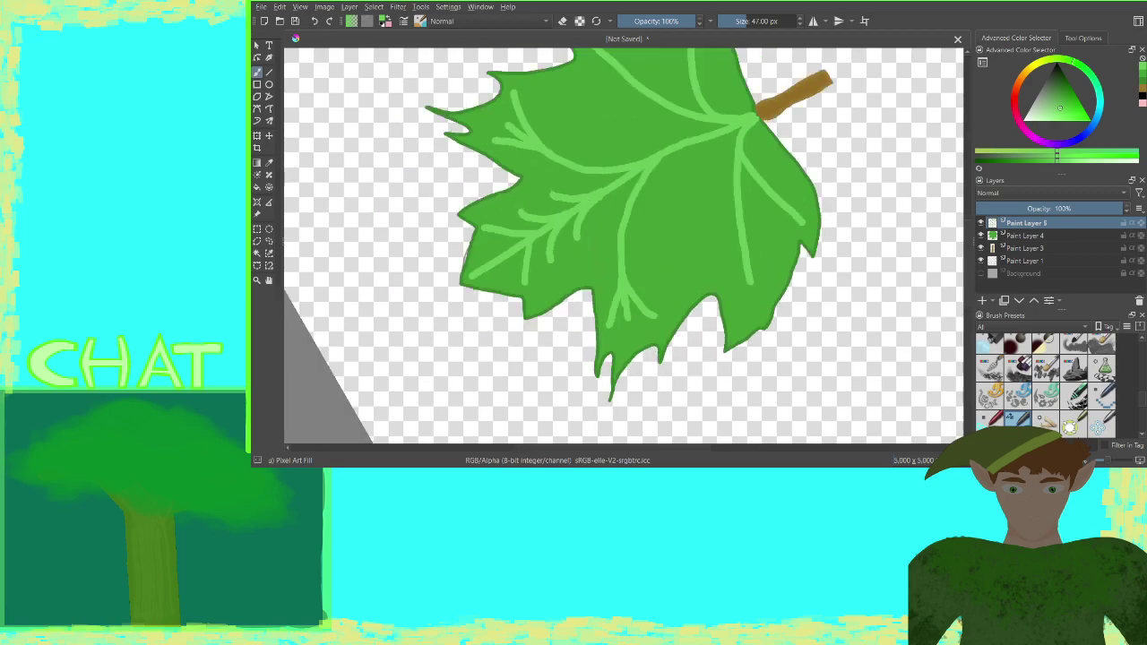
pyautogui.hotkey('ctrl', ']')
pyautogui.hotkey('ctrl', ']')
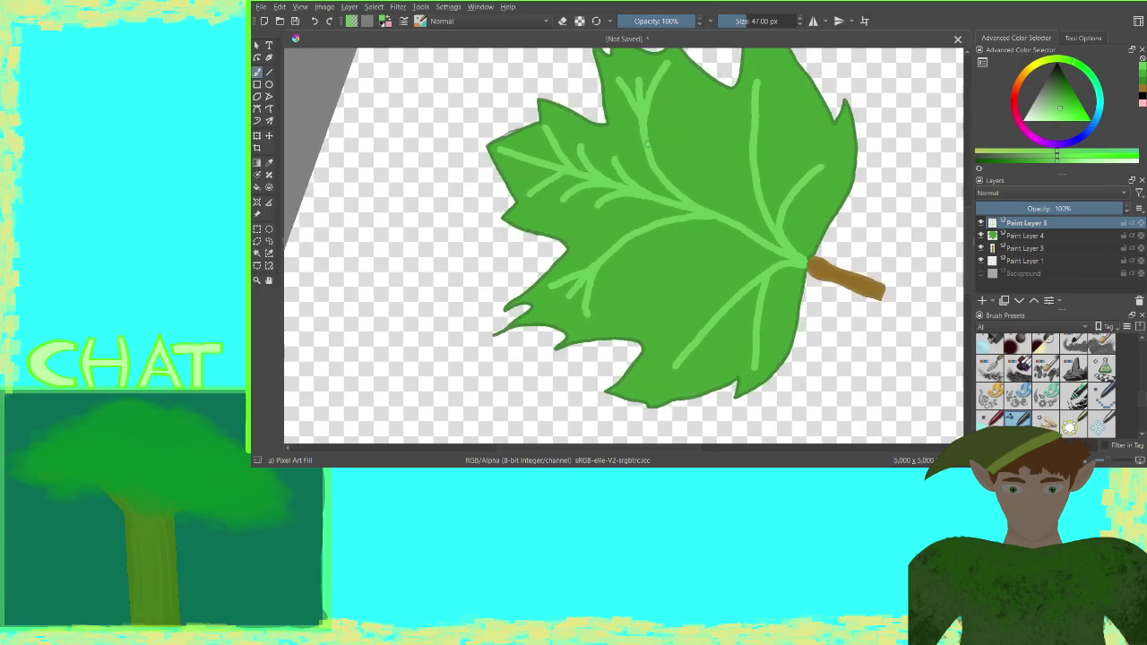
pyautogui.moveTo(647, 142)
pyautogui.mouseDown()
pyautogui.moveTo(672, 111)
pyautogui.moveTo(618, 121)
pyautogui.mouseUp()
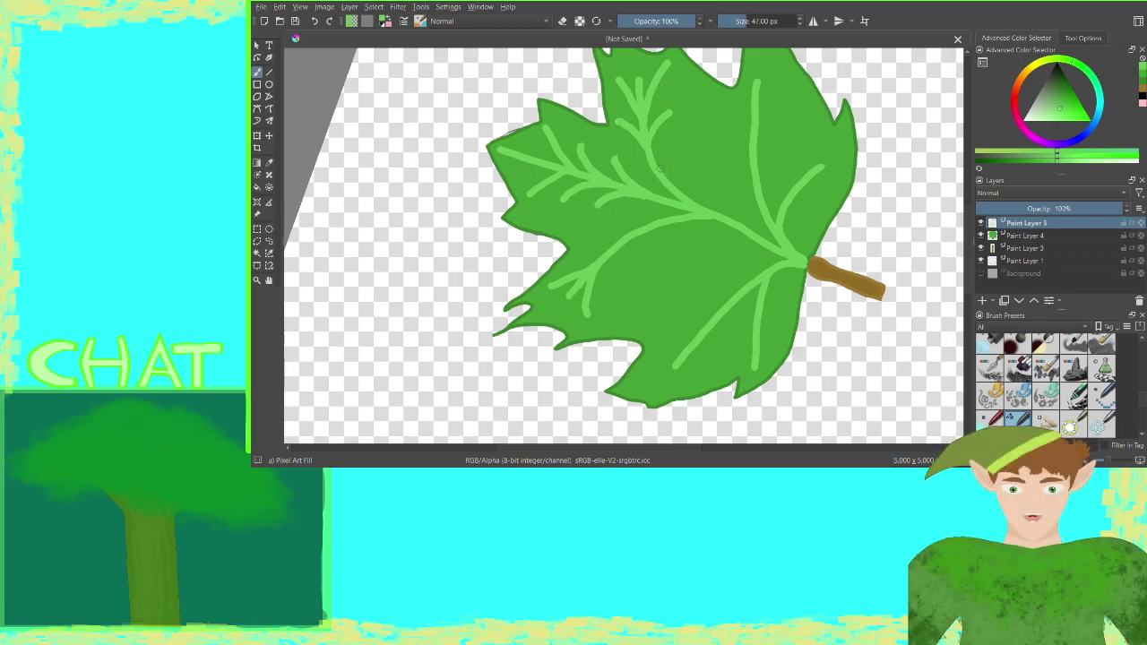
pyautogui.moveTo(663, 175); pyautogui.dragTo(670, 141)
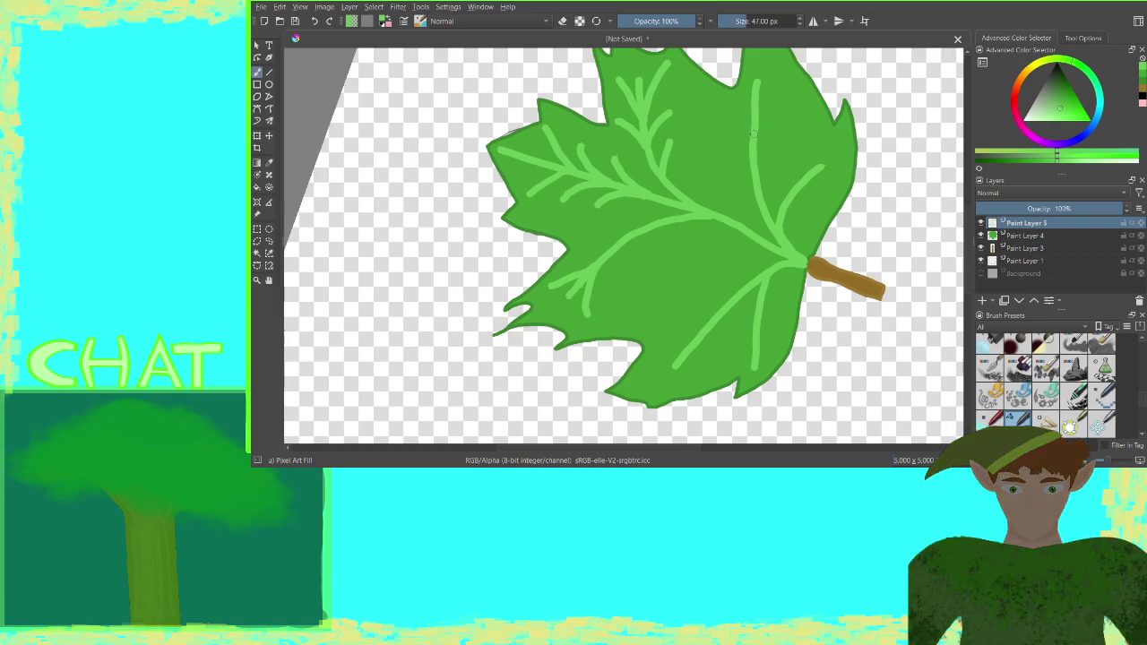
# Paint short side branches along the two veins in the leaf's upper left part
pyautogui.moveTo(757, 132); pyautogui.dragTo(783, 87)
pyautogui.moveTo(751, 132); pyautogui.dragTo(713, 93)
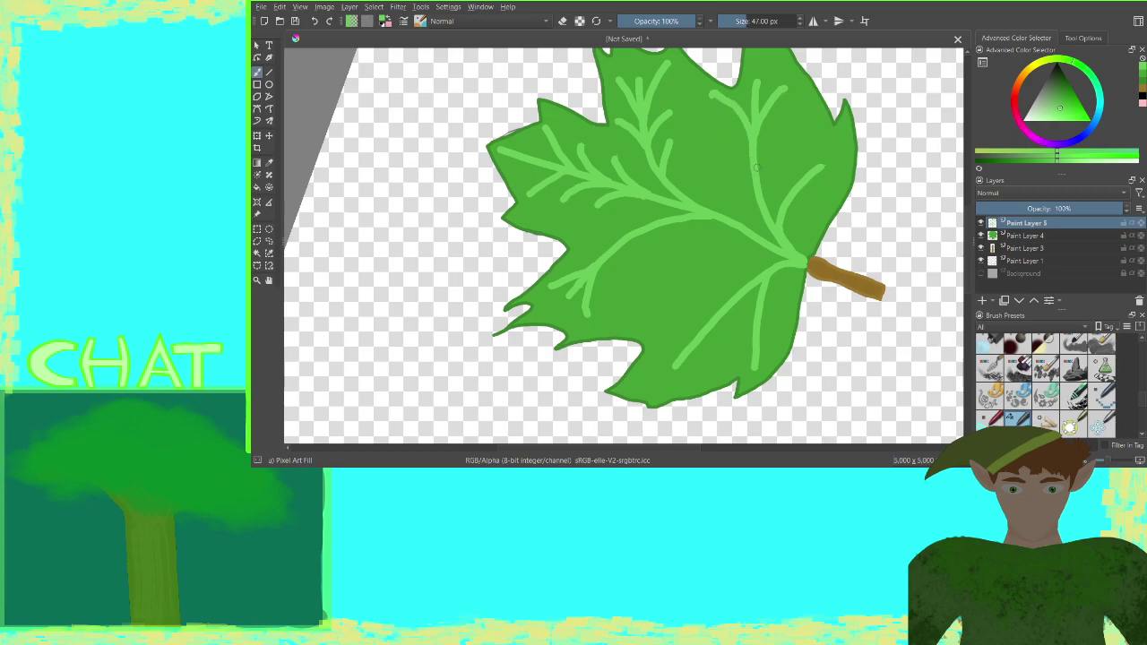
pyautogui.moveTo(756, 169); pyautogui.dragTo(781, 118)
pyautogui.moveTo(762, 200)
pyautogui.mouseDown()
pyautogui.moveTo(761, 188)
pyautogui.moveTo(717, 165)
pyautogui.mouseUp()
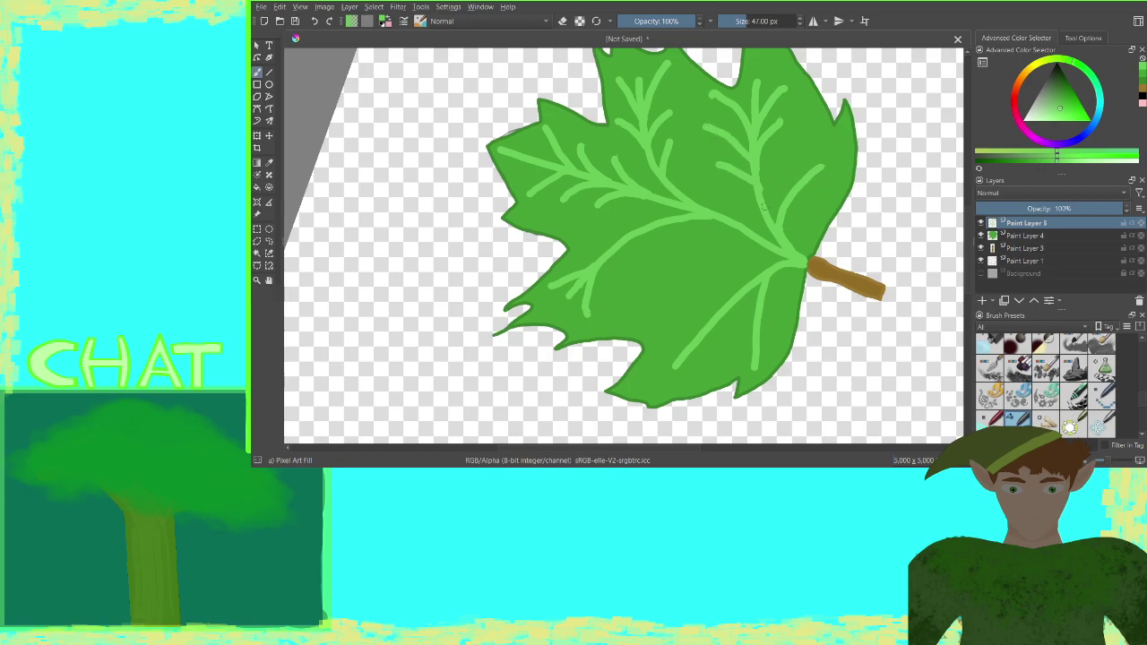
pyautogui.moveTo(764, 205); pyautogui.dragTo(785, 144)
pyautogui.moveTo(804, 182)
pyautogui.mouseDown()
pyautogui.moveTo(812, 149)
pyautogui.moveTo(813, 178)
pyautogui.moveTo(843, 175)
pyautogui.mouseUp()
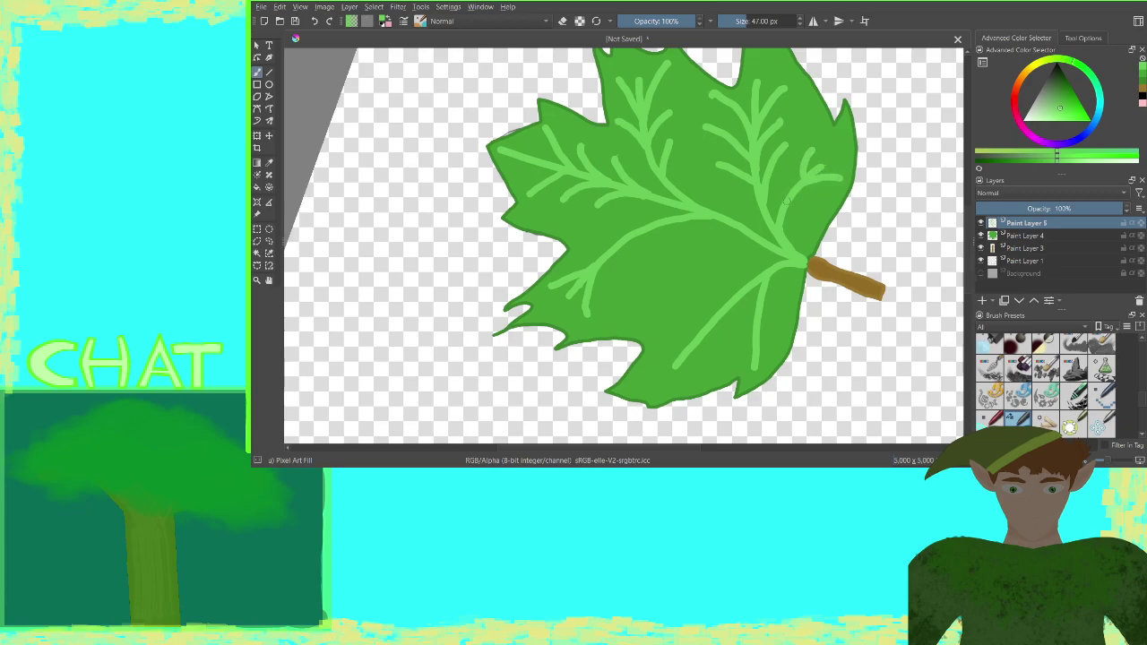
pyautogui.moveTo(787, 203)
pyautogui.mouseDown()
pyautogui.moveTo(787, 179)
pyautogui.moveTo(819, 197)
pyautogui.mouseUp()
# Paint short side branches along the leaf's lower right vein
pyautogui.moveTo(805, 262); pyautogui.dragTo(449, 292)
pyautogui.press('4')
pyautogui.press('4')
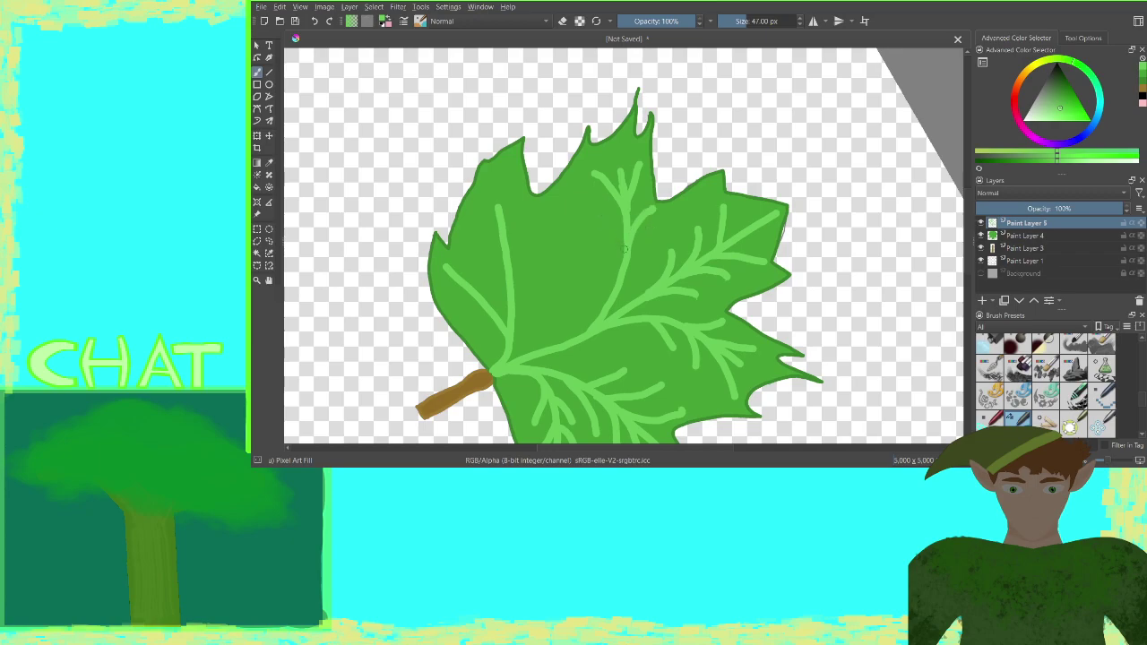
pyautogui.moveTo(625, 254); pyautogui.dragTo(590, 210)
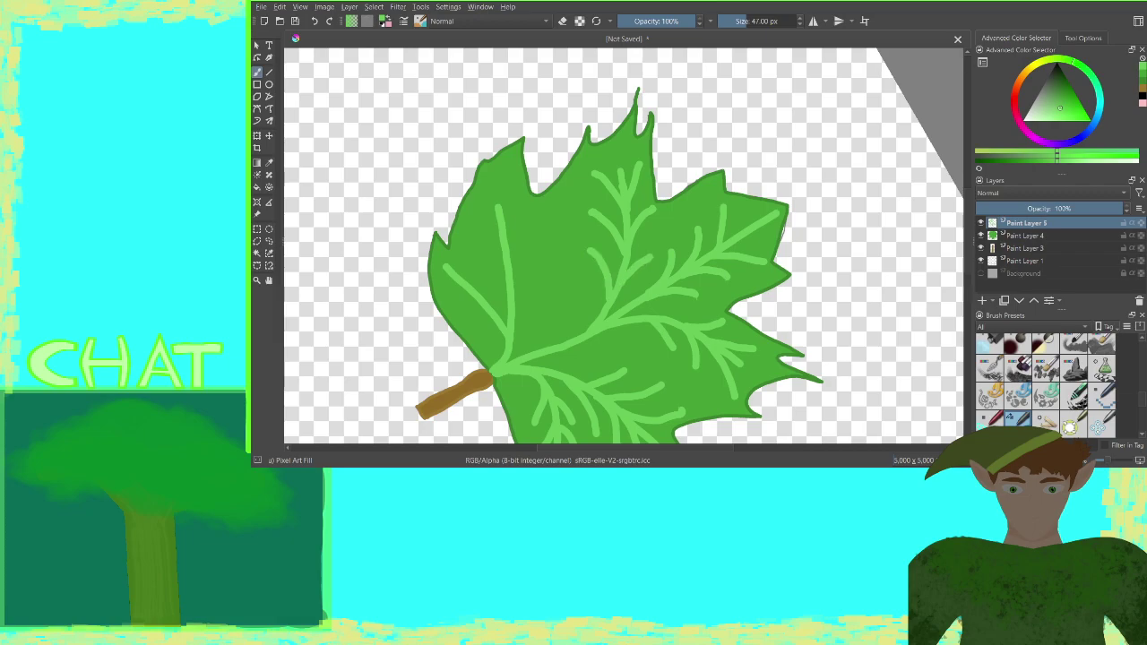
# Paint short side branches along the two veins in the leaf's upper right part
pyautogui.press('6')
pyautogui.press('6')
pyautogui.press('6')
pyautogui.press('4')
pyautogui.press('4')
pyautogui.press('4')
pyautogui.moveTo(509, 261); pyautogui.dragTo(525, 211)
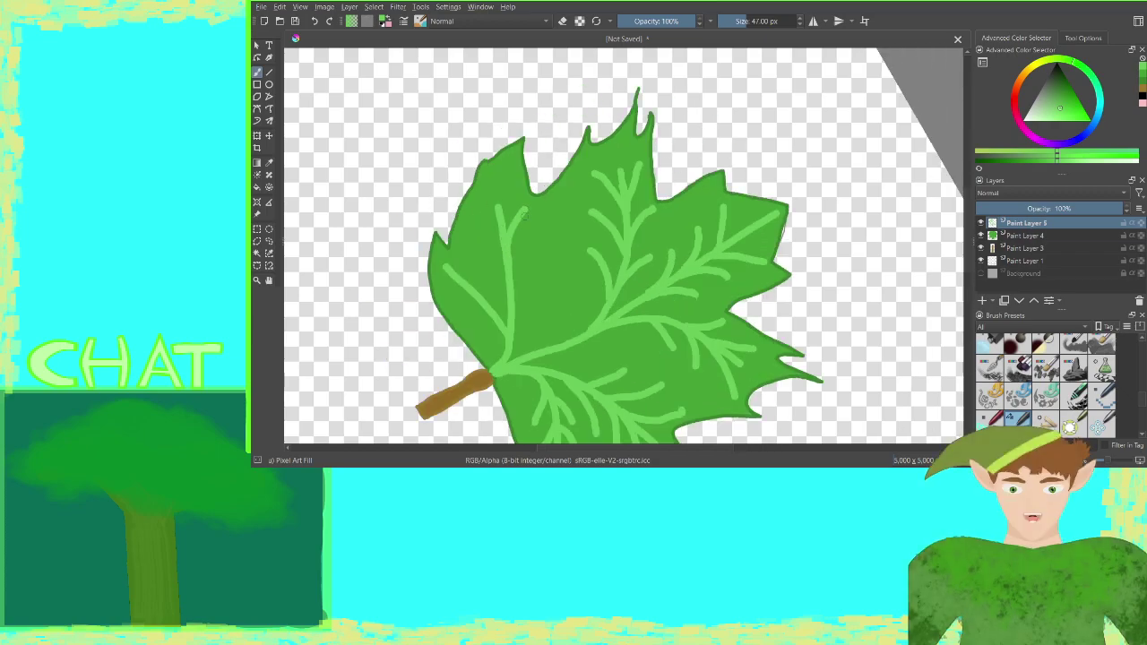
pyautogui.moveTo(507, 264); pyautogui.dragTo(477, 215)
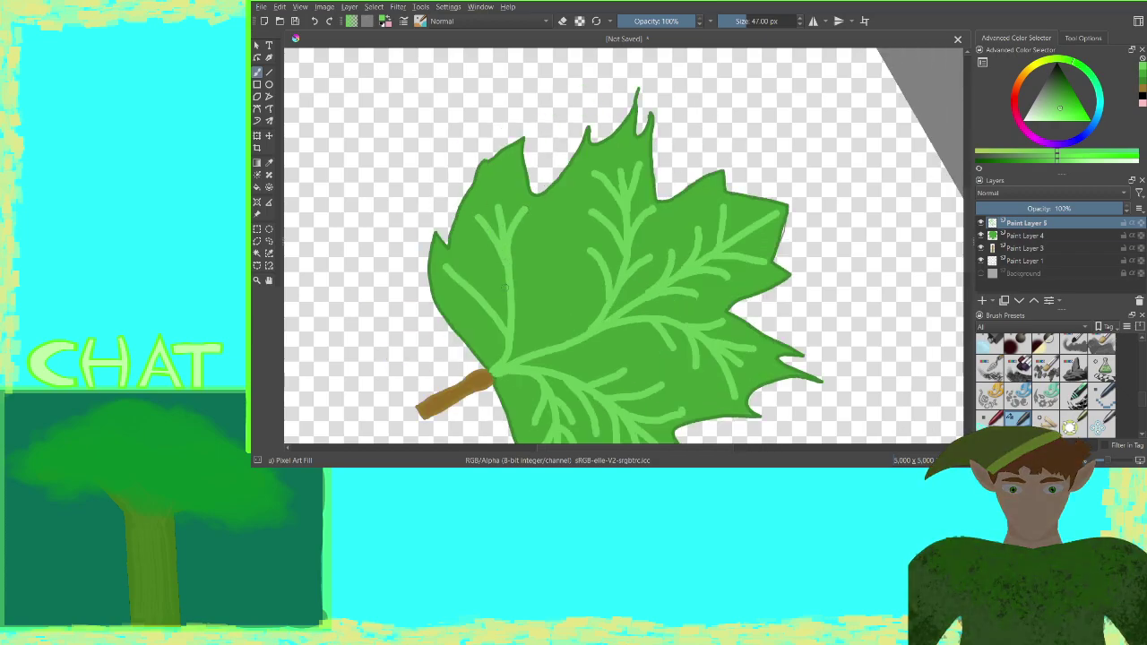
pyautogui.moveTo(511, 283); pyautogui.dragTo(536, 240)
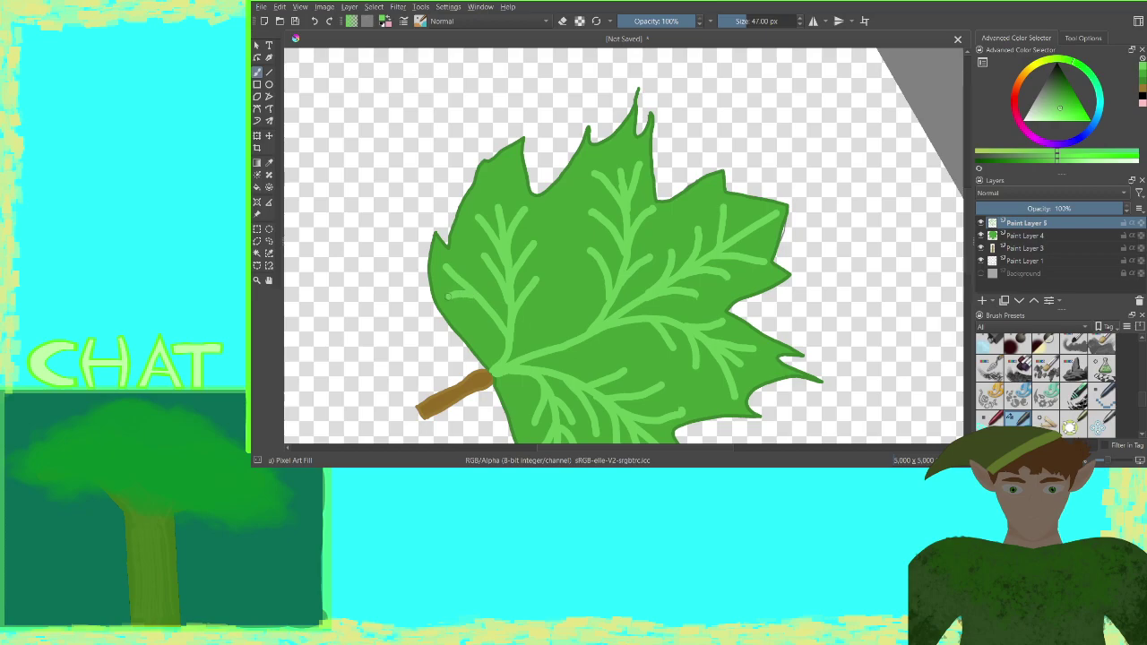
pyautogui.moveTo(467, 287); pyautogui.dragTo(463, 247)
# Paint short branches on the upper part of the central vein, undoing and repainting them where needed
pyautogui.press('4')
pyautogui.press('4')
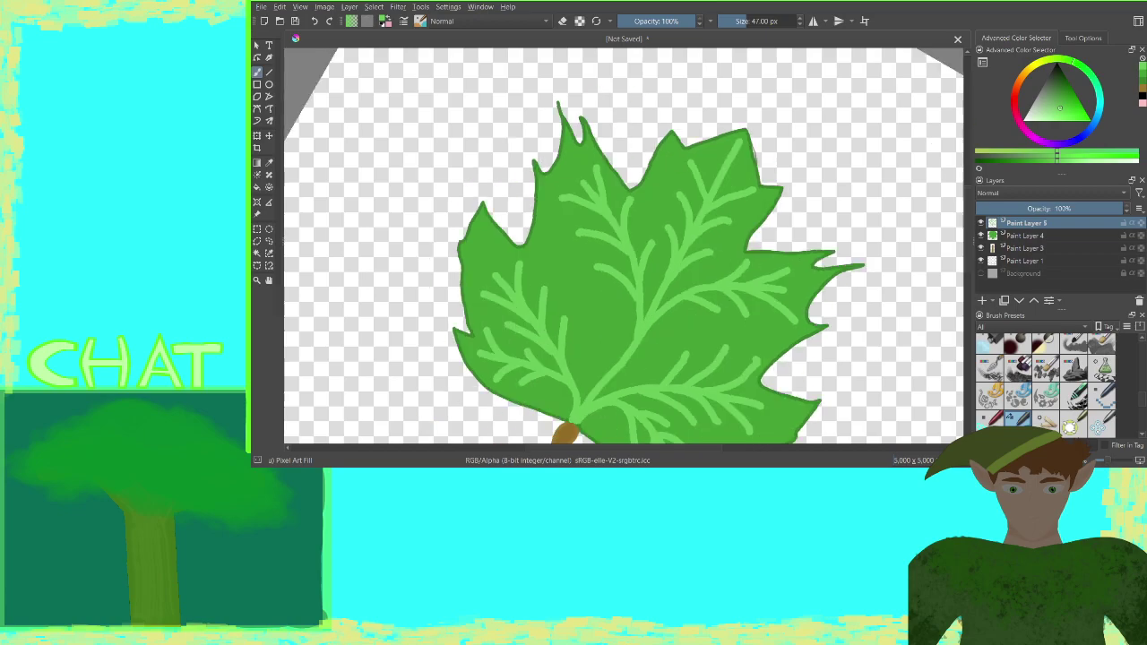
pyautogui.press('6')
pyautogui.press('6')
pyautogui.press('6')
pyautogui.press('6')
pyautogui.press('6')
pyautogui.press('6')
pyautogui.press('6')
pyautogui.press('6')
pyautogui.press('6')
pyautogui.press('6')
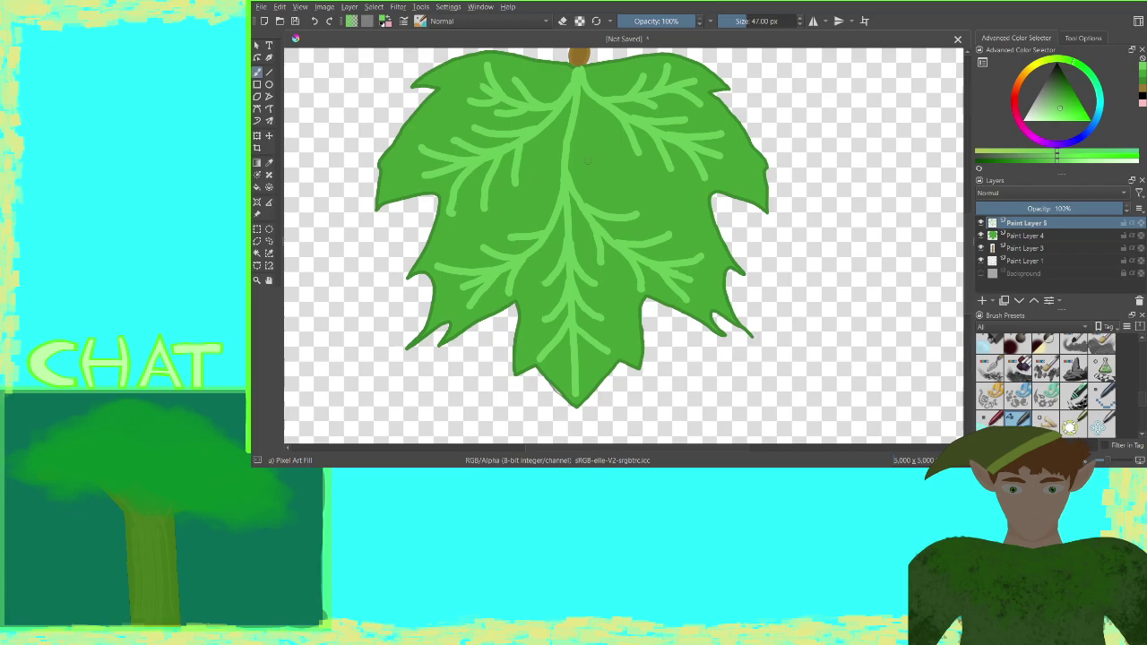
pyautogui.moveTo(574, 126); pyautogui.dragTo(610, 180)
pyautogui.moveTo(571, 126)
pyautogui.mouseDown()
pyautogui.moveTo(533, 166)
pyautogui.moveTo(613, 153)
pyautogui.mouseUp()
pyautogui.click(315, 22)
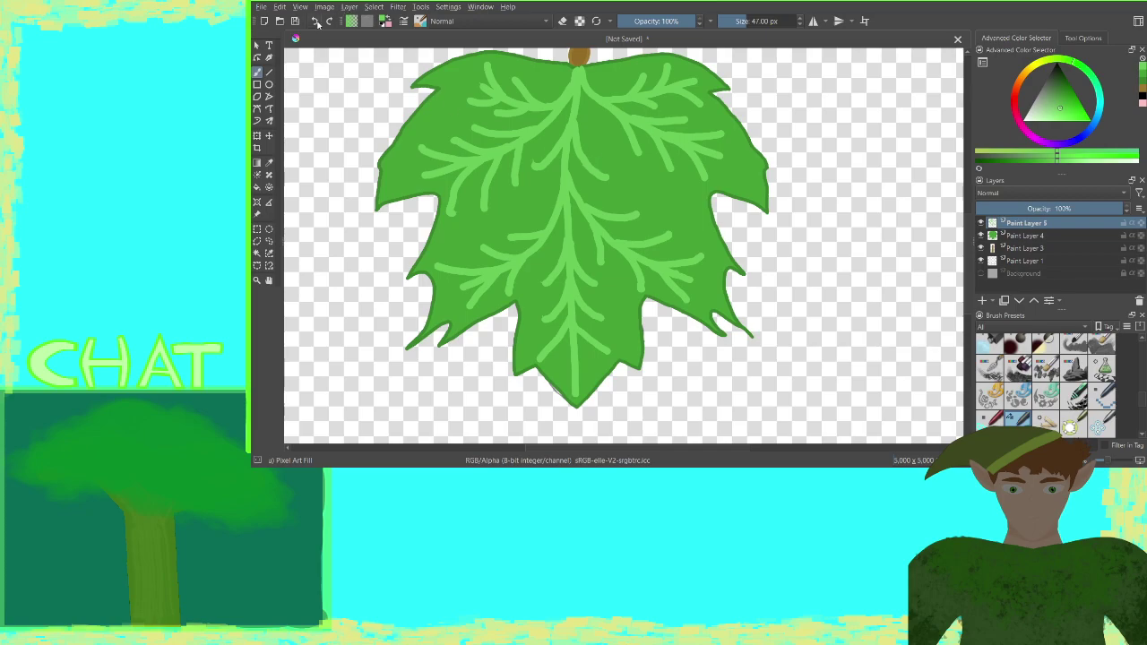
pyautogui.click(316, 22)
pyautogui.moveTo(571, 126)
pyautogui.mouseDown()
pyautogui.moveTo(551, 157)
pyautogui.moveTo(614, 152)
pyautogui.mouseUp()
# Choose a near-white colour, add a new paint layer on top, and draw a circle beside the stem's right edge with the Ellipse tool
pyautogui.scroll(-4, 538, 147)
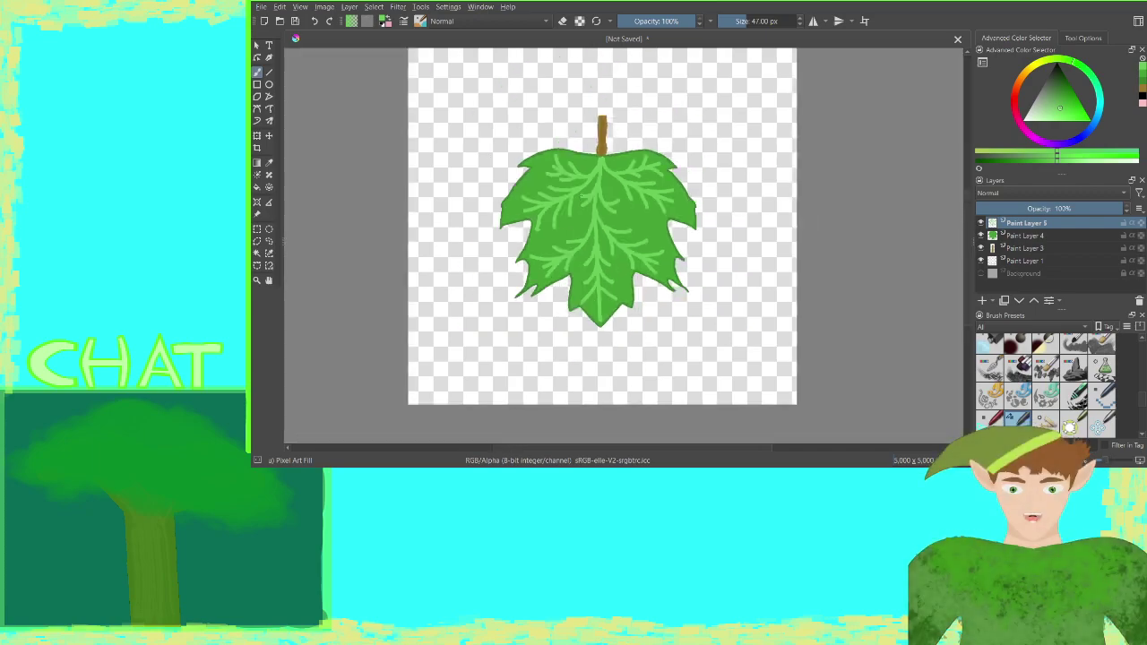
pyautogui.scroll(1, 537, 147)
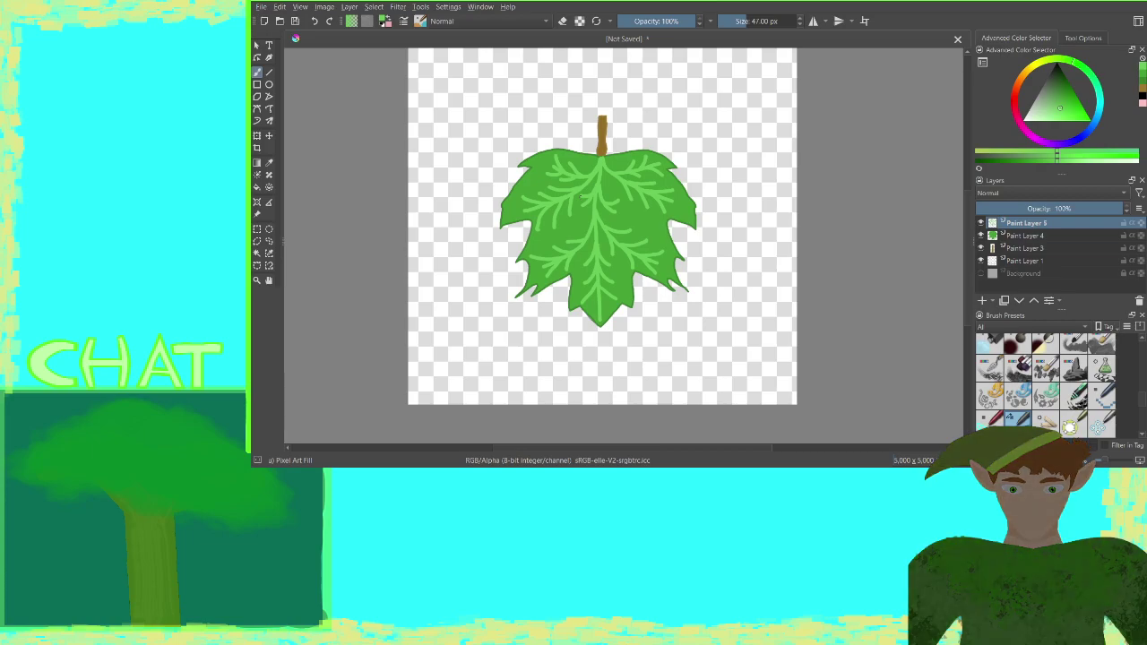
pyautogui.scroll(6, 583, 197)
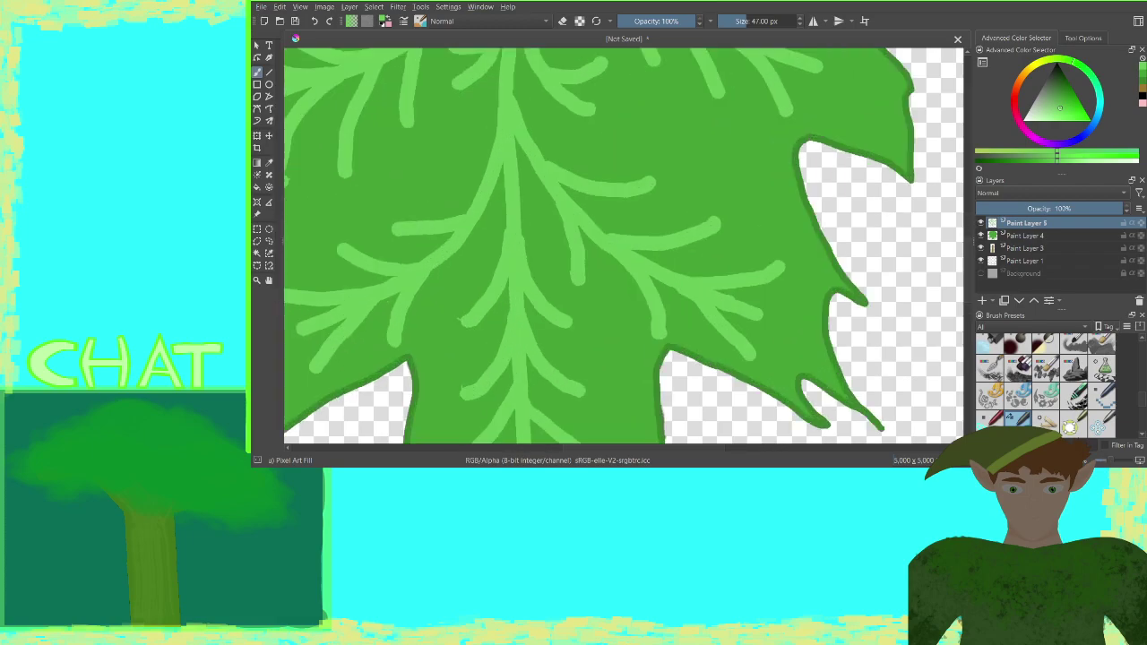
pyautogui.scroll(10, 898, 230)
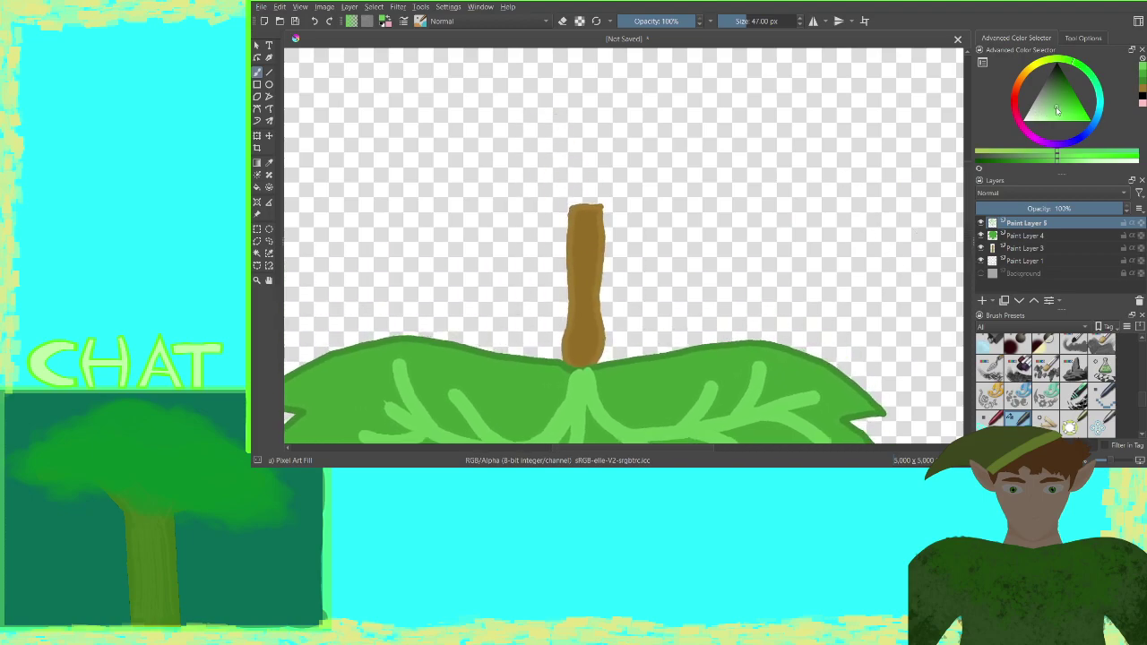
pyautogui.moveTo(1057, 109); pyautogui.dragTo(1026, 120)
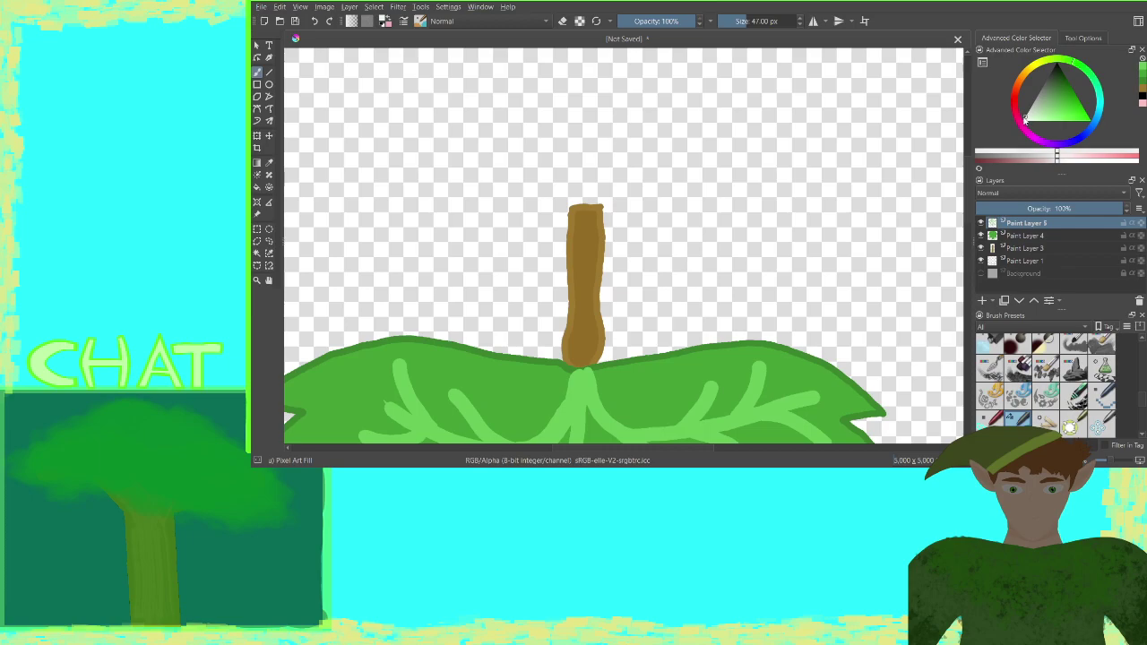
pyautogui.click(269, 85)
pyautogui.click(982, 301)
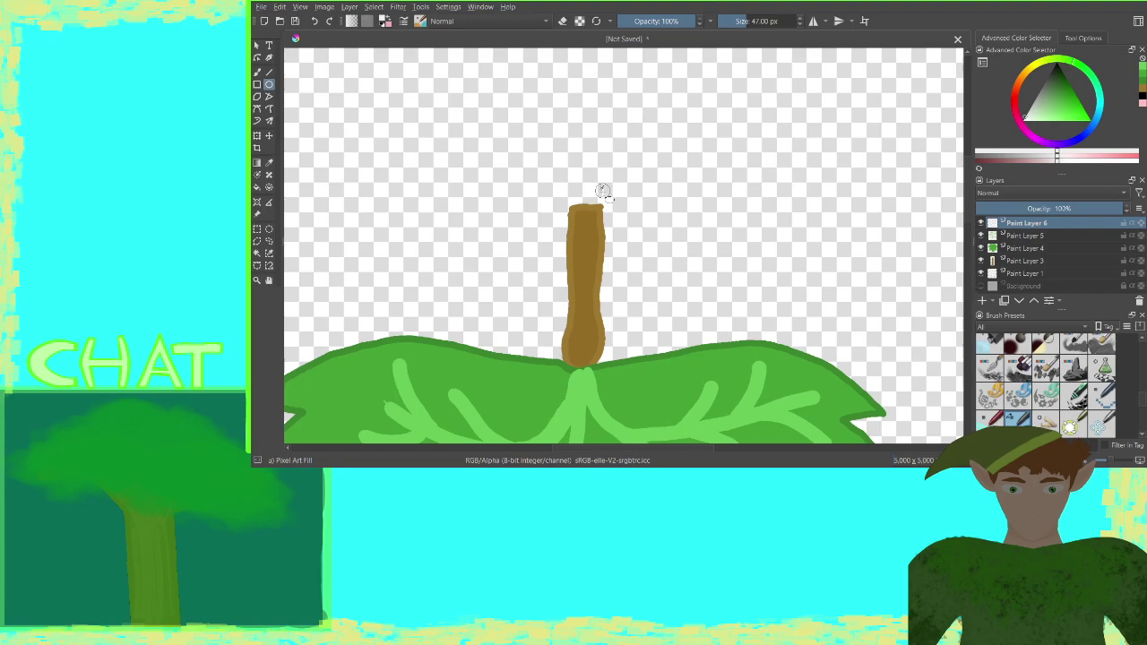
pyautogui.moveTo(601, 188); pyautogui.dragTo(695, 280)
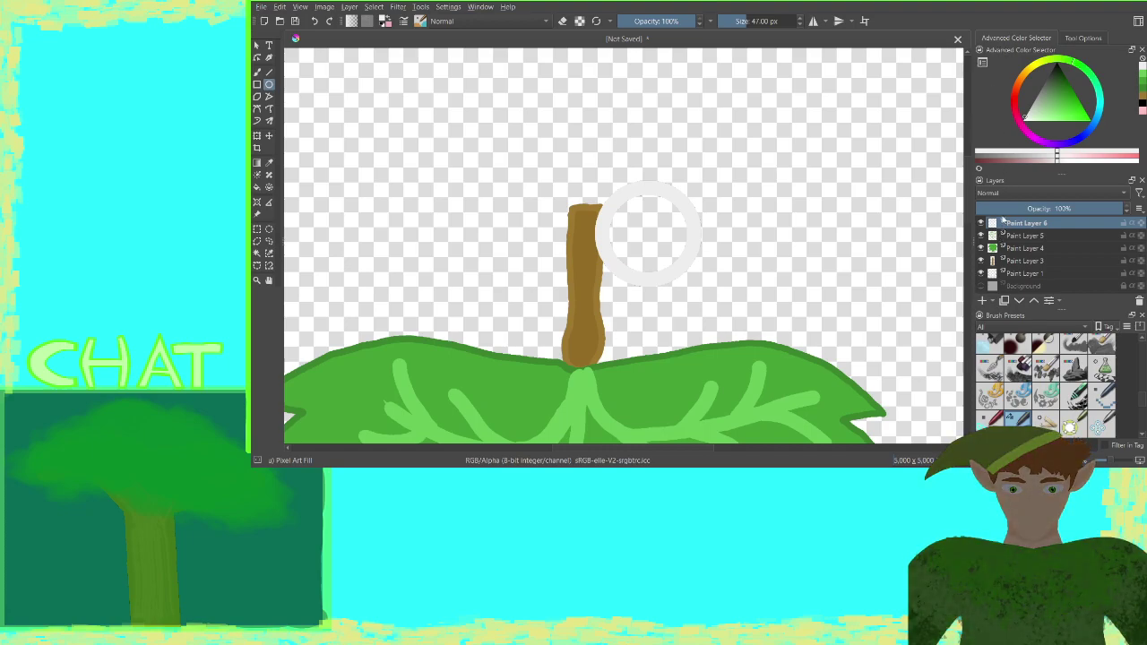
# Add a copy of the circle on its own layer, move one circle left of the stem, and nudge the other on the right
pyautogui.press('Insert')
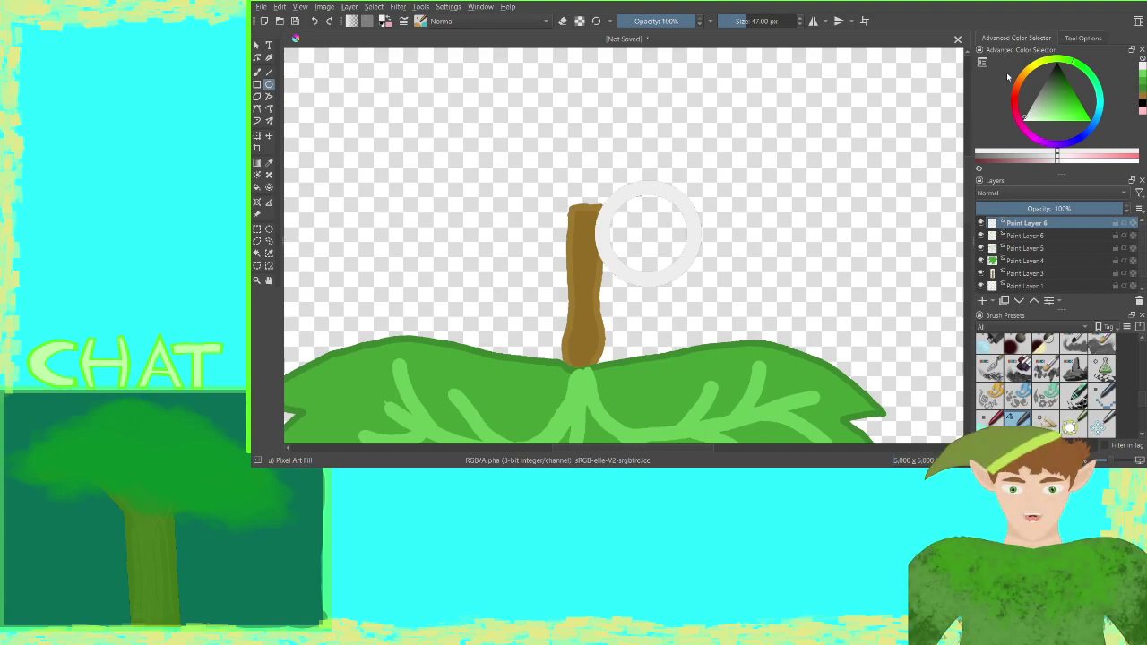
pyautogui.click(269, 135)
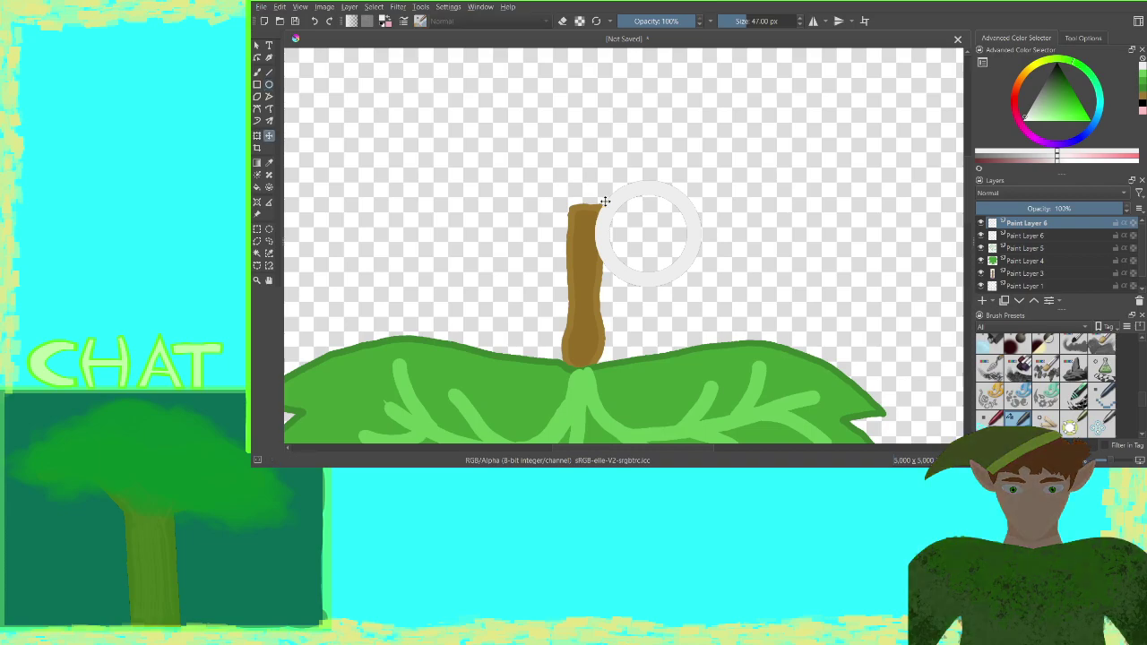
pyautogui.moveTo(640, 225); pyautogui.dragTo(516, 233)
pyautogui.moveTo(639, 229)
pyautogui.mouseDown()
pyautogui.moveTo(650, 228)
pyautogui.moveTo(650, 245)
pyautogui.mouseUp()
pyautogui.click(998, 235)
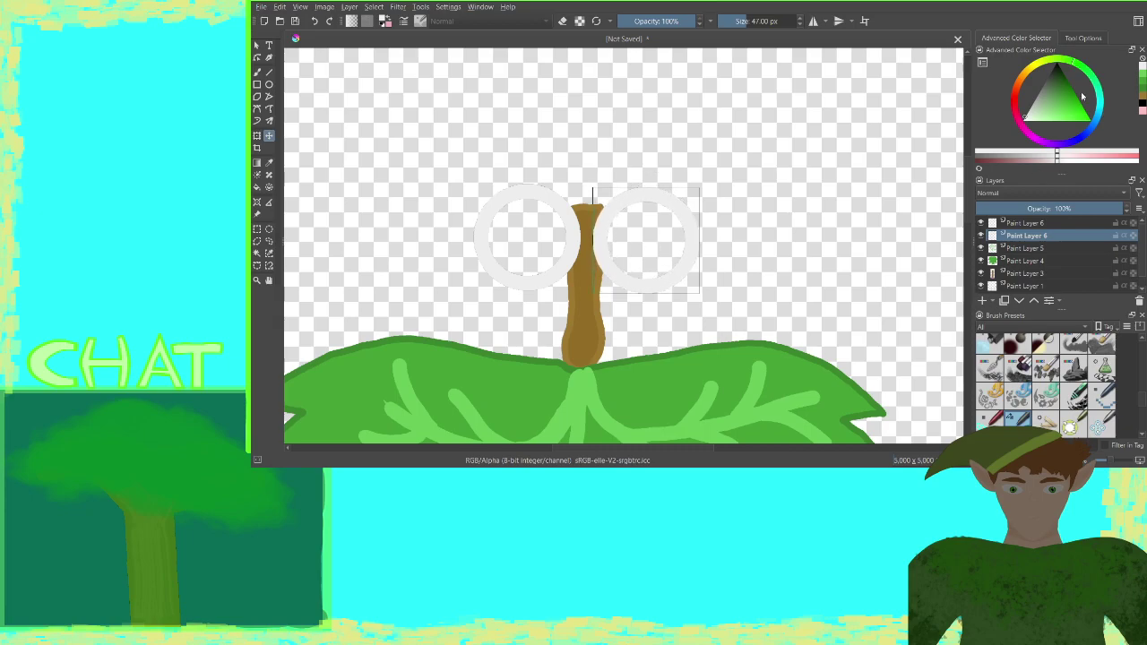
# Change the painting colour to pure white and nudge the circle right of the stem slightly closer to the stem
pyautogui.click(1027, 118)
pyautogui.moveTo(1027, 119); pyautogui.dragTo(1012, 132)
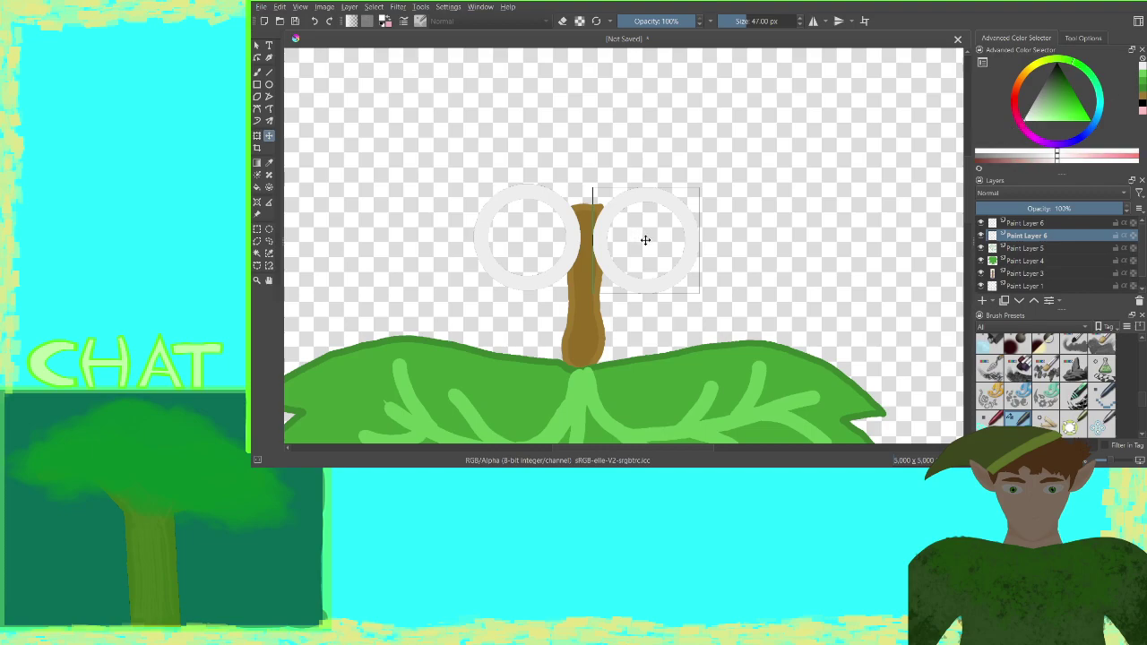
pyautogui.moveTo(645, 241); pyautogui.dragTo(643, 240)
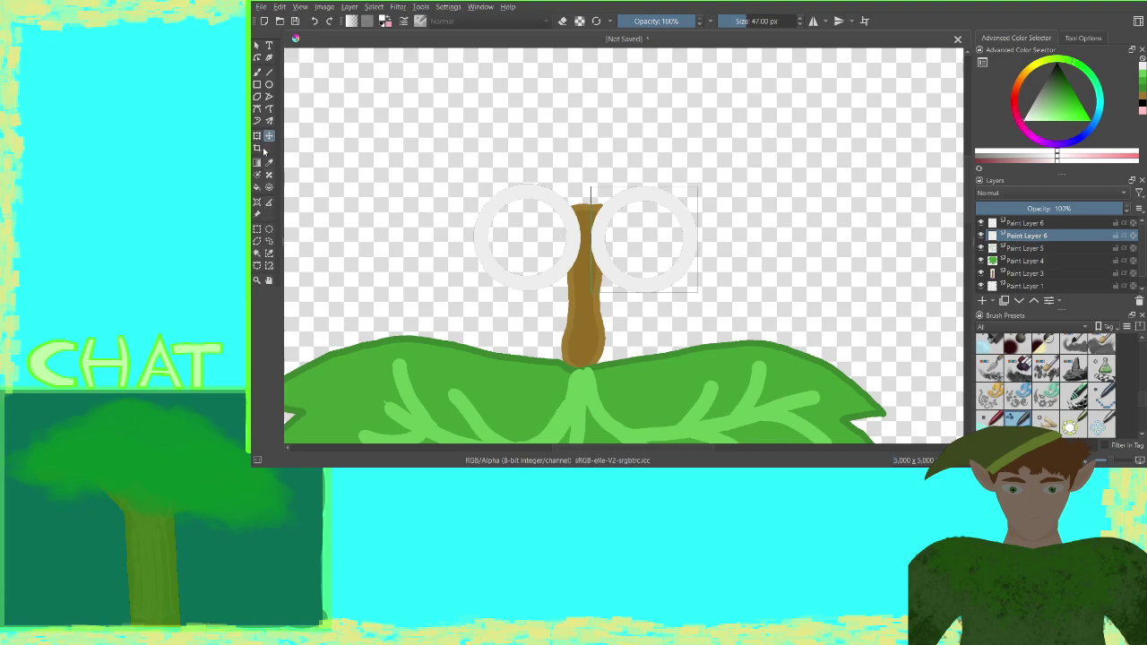
# Fill the inside of both circles with white, each on its own layer, undoing the fill that floods the canvas
pyautogui.click(257, 187)
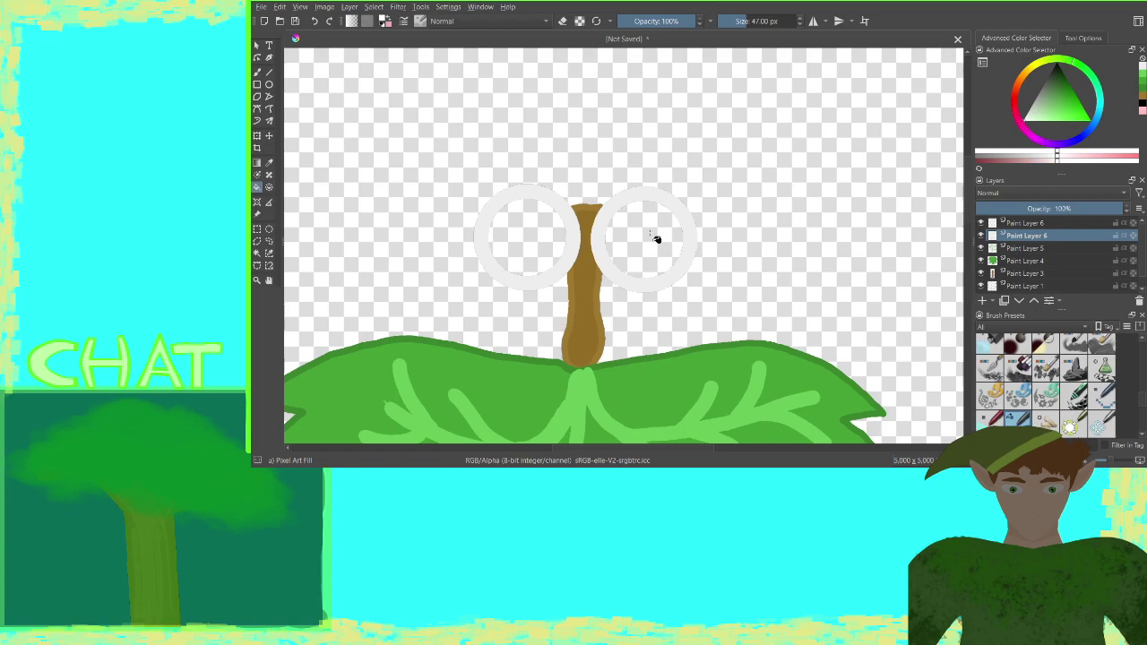
pyautogui.click(661, 238)
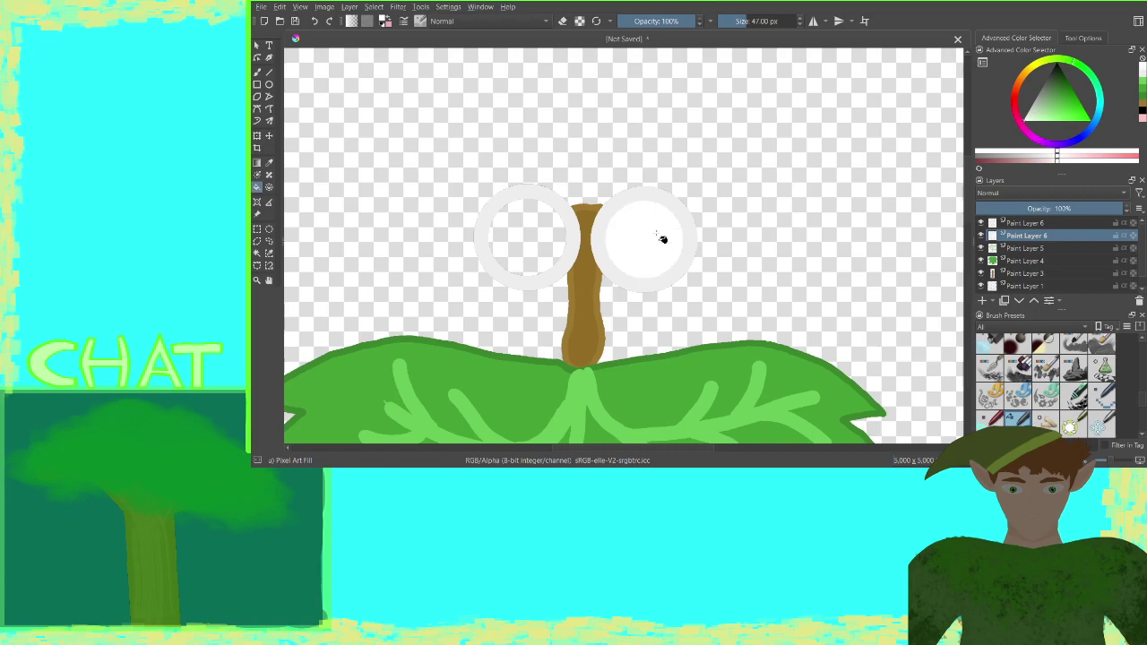
pyautogui.click(529, 247)
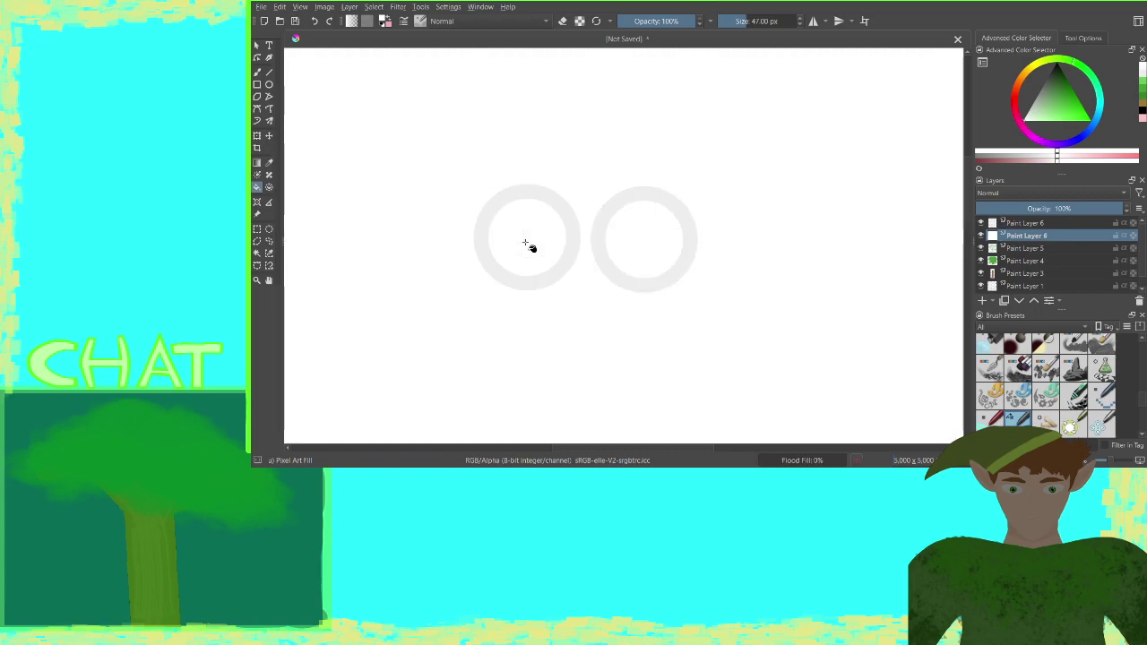
pyautogui.click(314, 21)
pyautogui.click(993, 224)
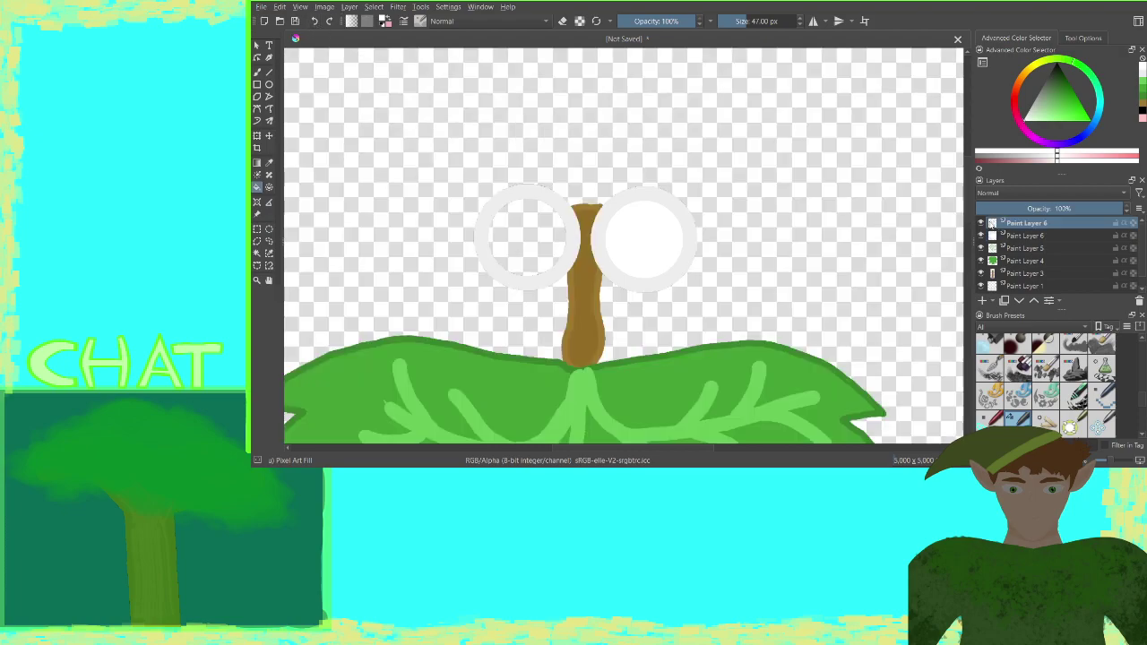
pyautogui.click(538, 237)
# Paint a small round black pupil in the centre of each white circle, each on its eye's own layer
pyautogui.hotkey('ctrl', '-')
pyautogui.hotkey('ctrl', '-')
pyautogui.hotkey('ctrl', '-')
pyautogui.hotkey('ctrl', '-')
pyautogui.hotkey('ctrl', '-')
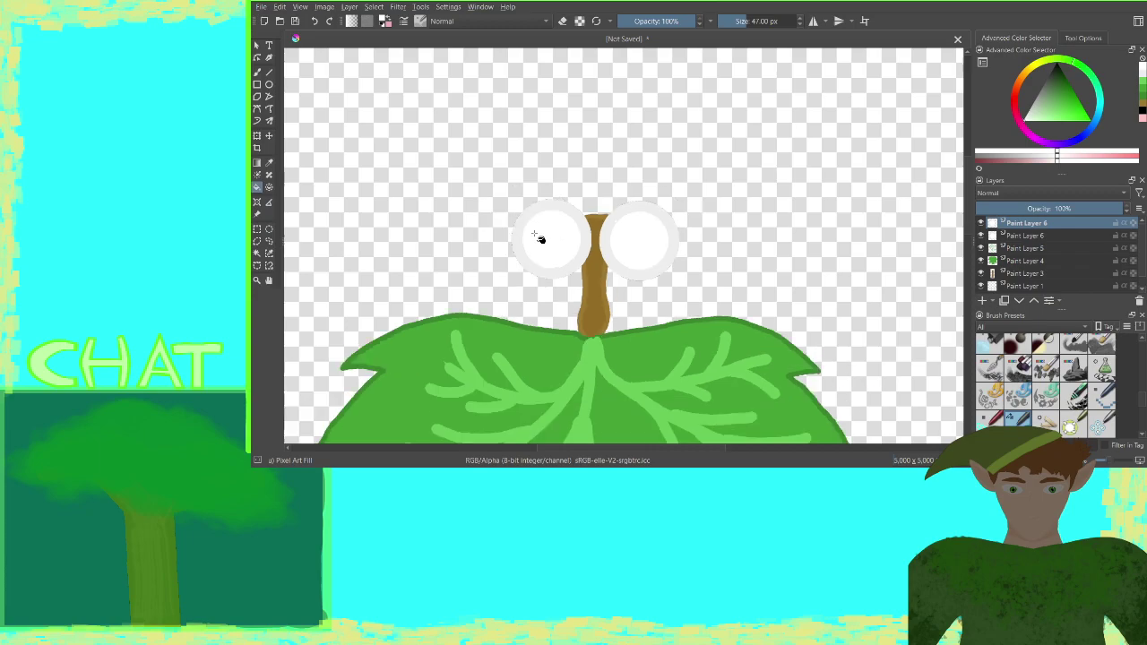
pyautogui.hotkey('ctrl', '+')
pyautogui.press('+')
pyautogui.press('+')
pyautogui.press('+')
pyautogui.press('+')
pyautogui.press('+')
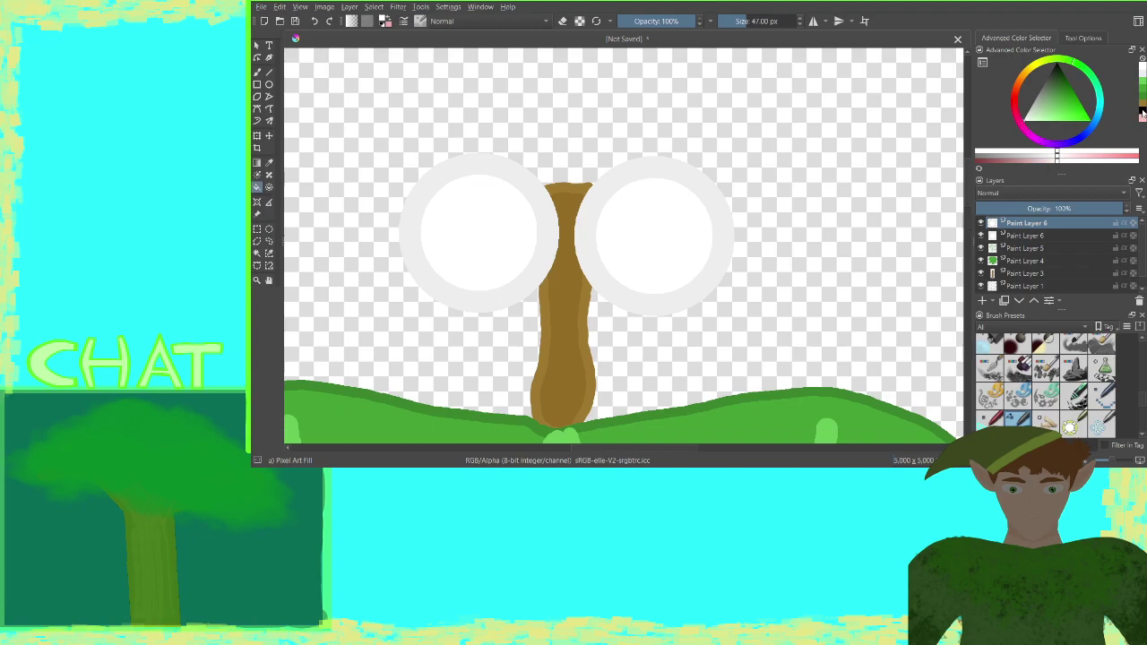
pyautogui.click(1142, 112)
pyautogui.click(257, 72)
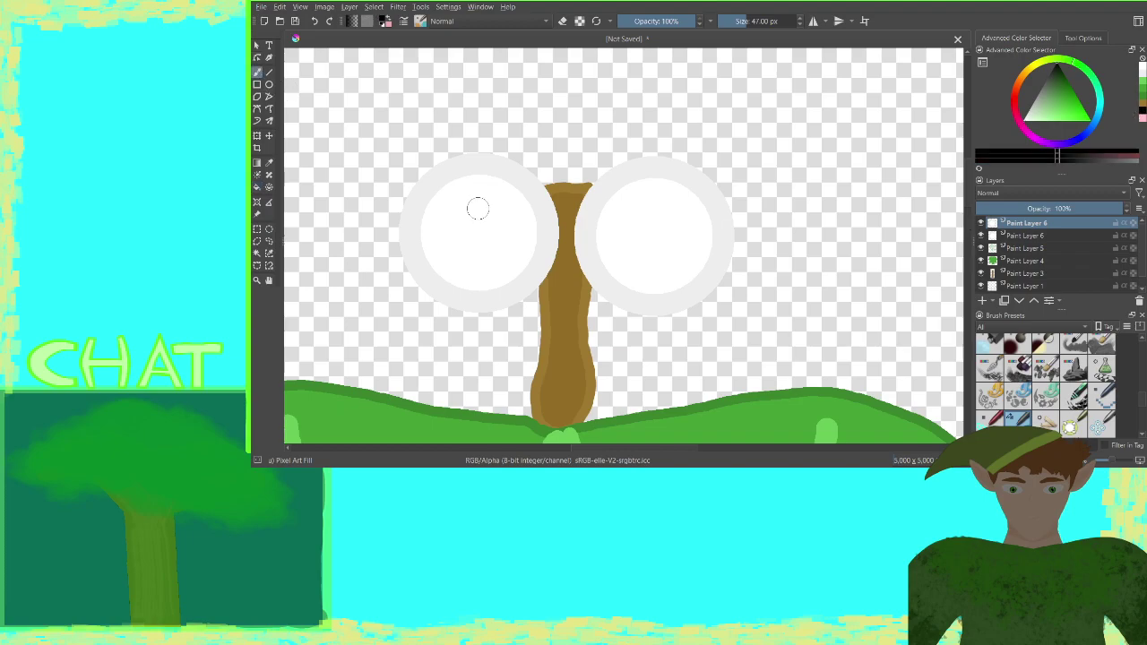
pyautogui.moveTo(476, 231); pyautogui.dragTo(482, 231)
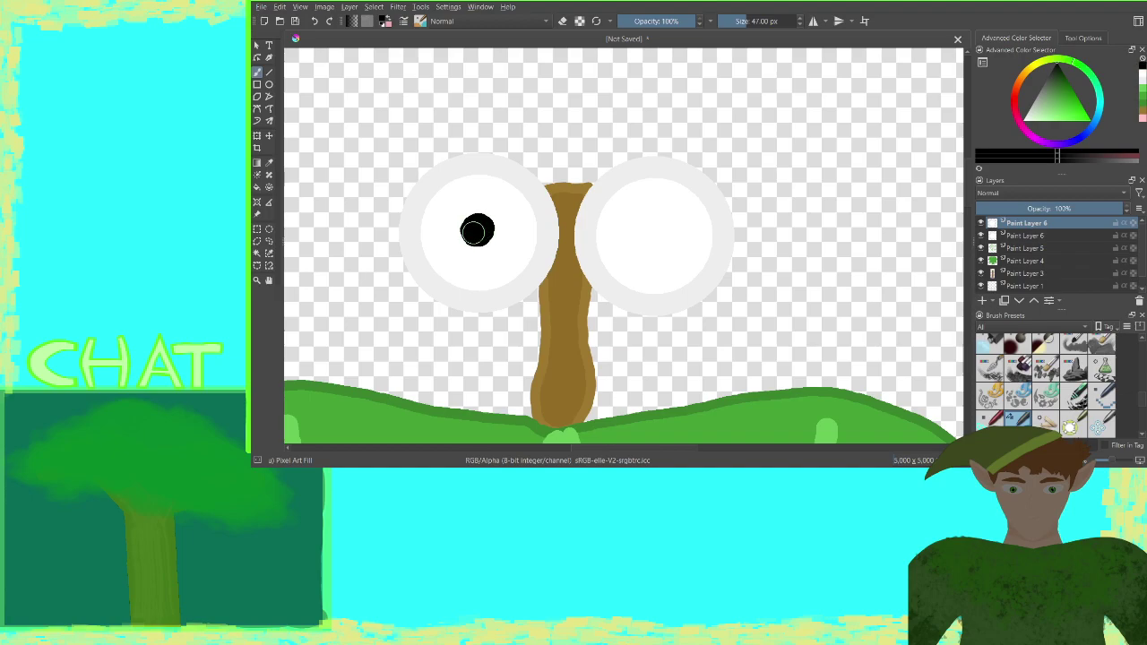
pyautogui.click(1009, 235)
pyautogui.moveTo(649, 235); pyautogui.dragTo(652, 233)
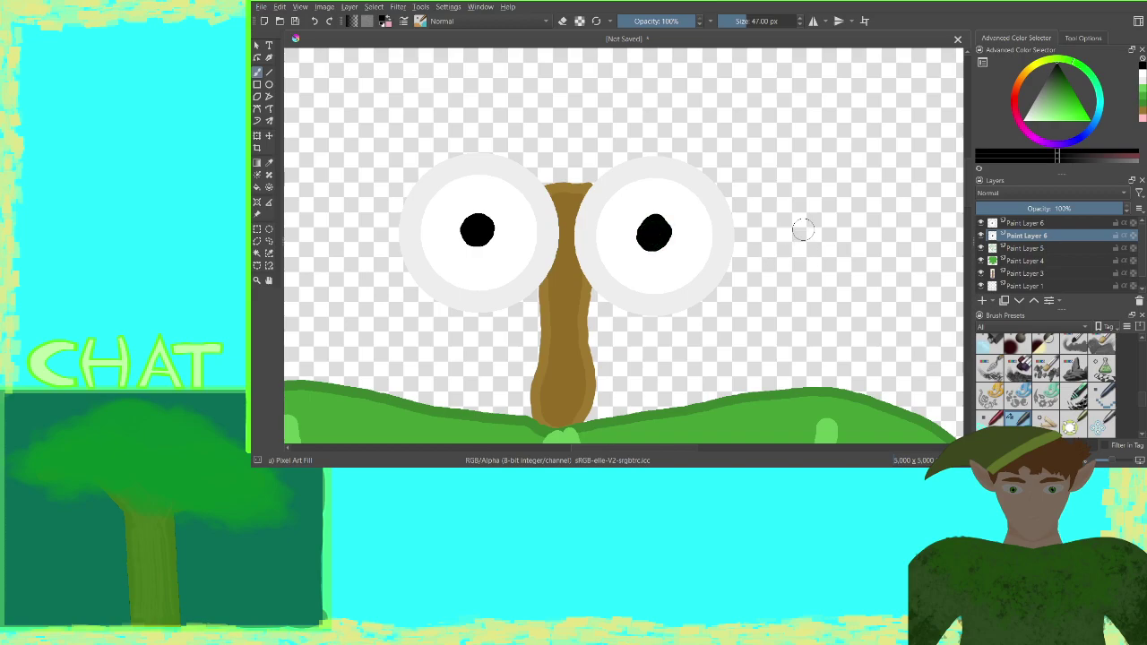
# Choose the stem's outline brown with a 20 px brush and add a new paint layer directly below the stem layer
pyautogui.click(1142, 115)
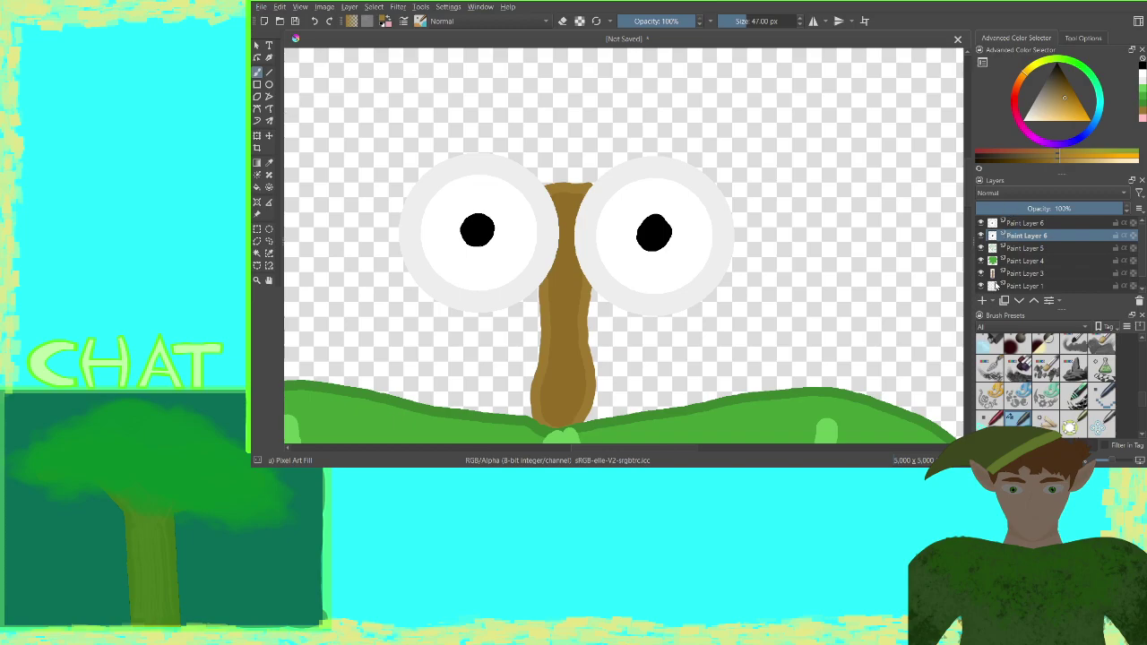
pyautogui.press('Insert')
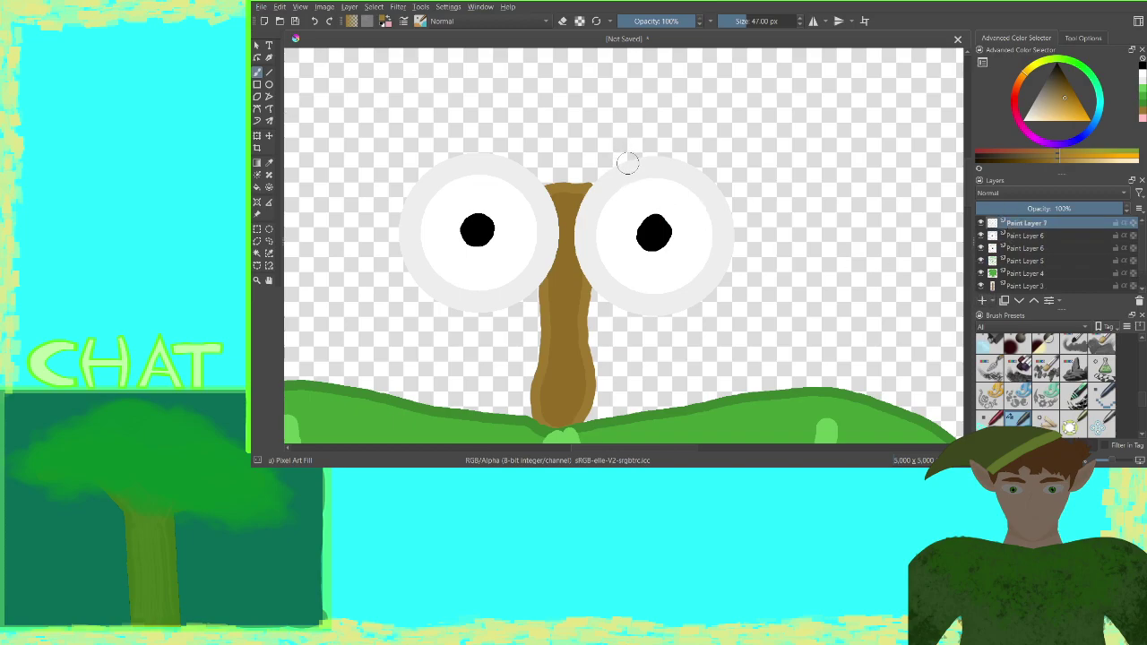
pyautogui.moveTo(625, 146); pyautogui.dragTo(641, 260)
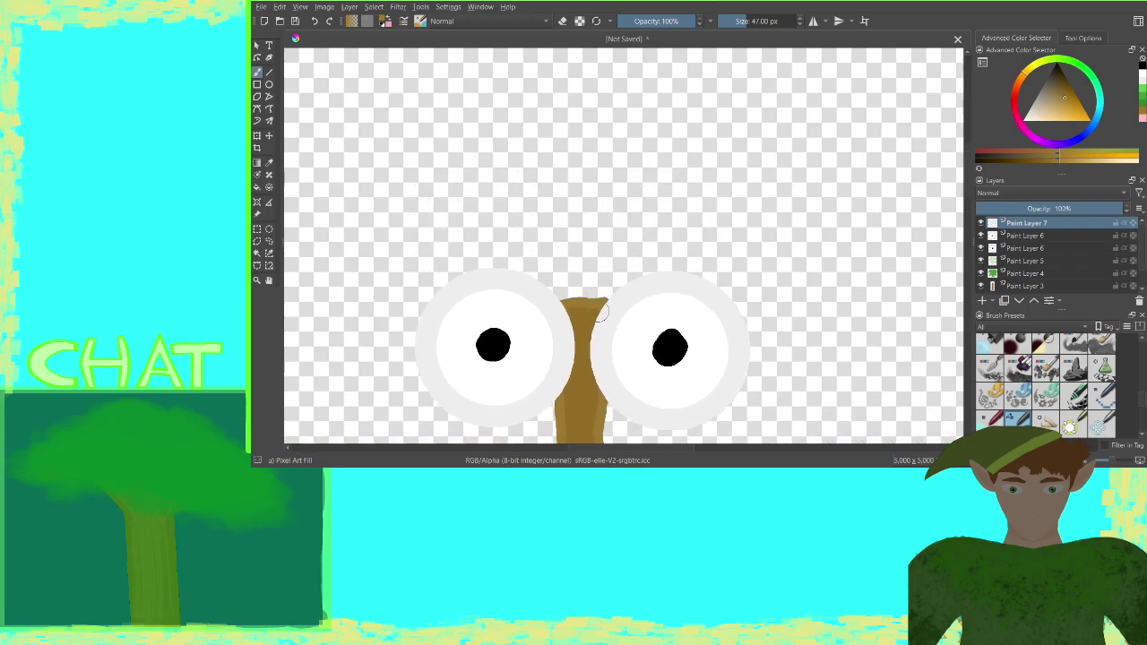
pyautogui.press('[')
pyautogui.press('[')
pyautogui.press('[')
pyautogui.press('[')
pyautogui.moveTo(1007, 228)
pyautogui.mouseDown()
pyautogui.moveTo(1013, 288)
pyautogui.moveTo(1020, 217)
pyautogui.moveTo(1019, 282)
pyautogui.mouseUp()
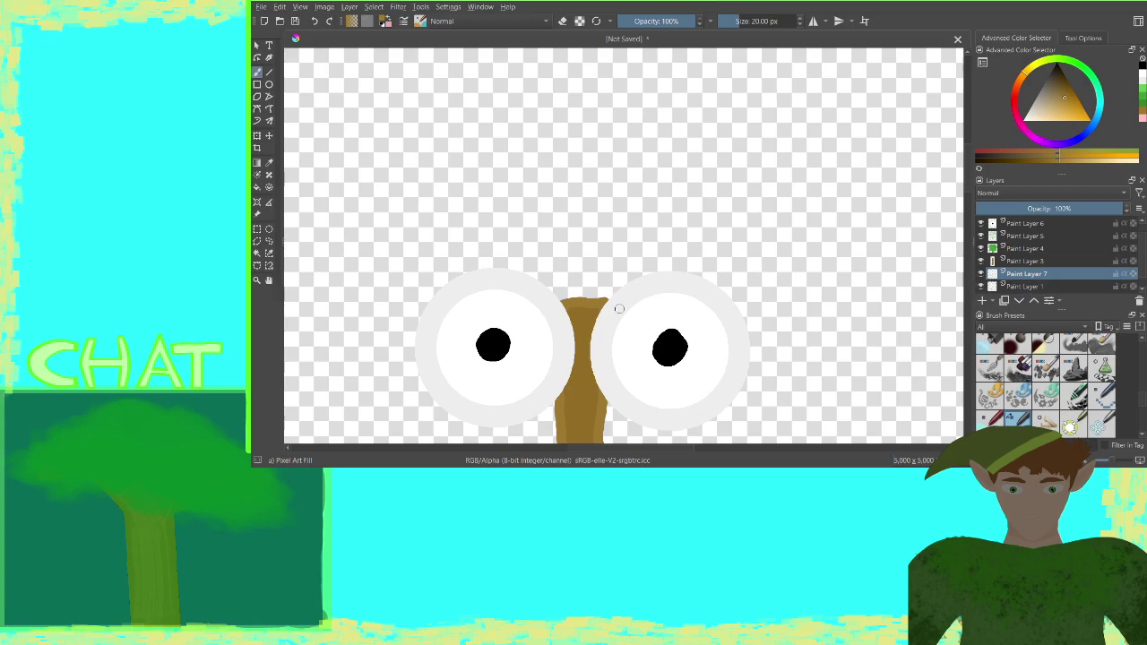
# Paint the outlines of two curved antennae rising outward from the top of the stem, one on each side
pyautogui.moveTo(596, 299)
pyautogui.mouseDown()
pyautogui.moveTo(652, 239)
pyautogui.moveTo(728, 213)
pyautogui.mouseUp()
pyautogui.moveTo(571, 299)
pyautogui.mouseDown()
pyautogui.moveTo(525, 230)
pyautogui.moveTo(453, 212)
pyautogui.mouseUp()
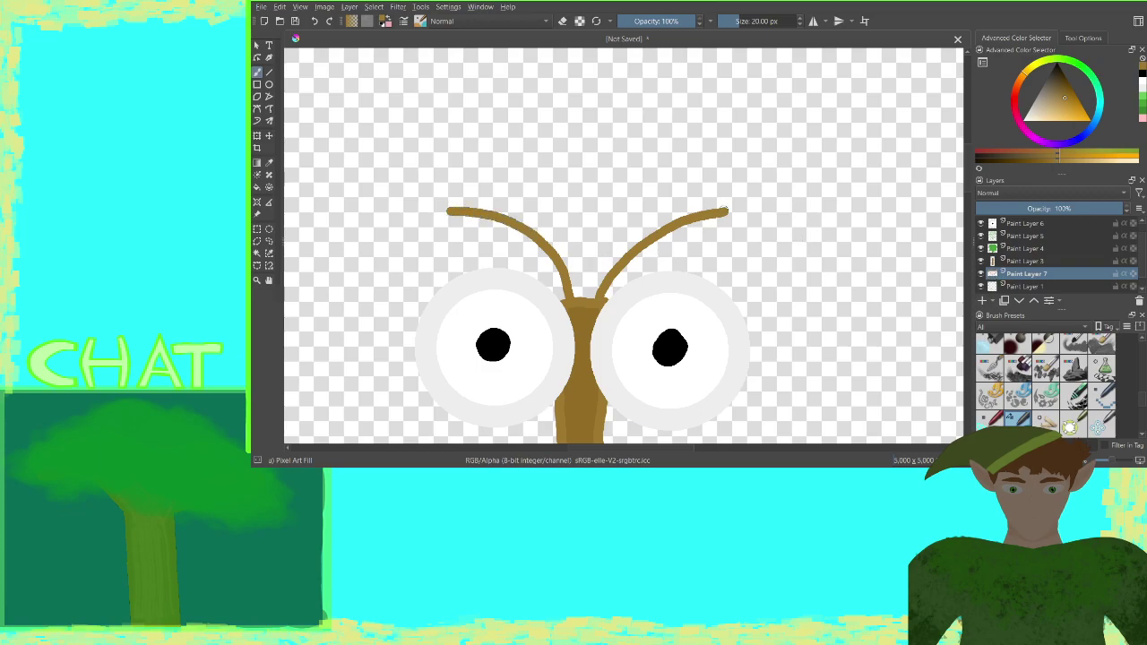
pyautogui.moveTo(726, 211)
pyautogui.mouseDown()
pyautogui.moveTo(723, 199)
pyautogui.moveTo(683, 195)
pyautogui.moveTo(625, 227)
pyautogui.moveTo(586, 294)
pyautogui.mouseUp()
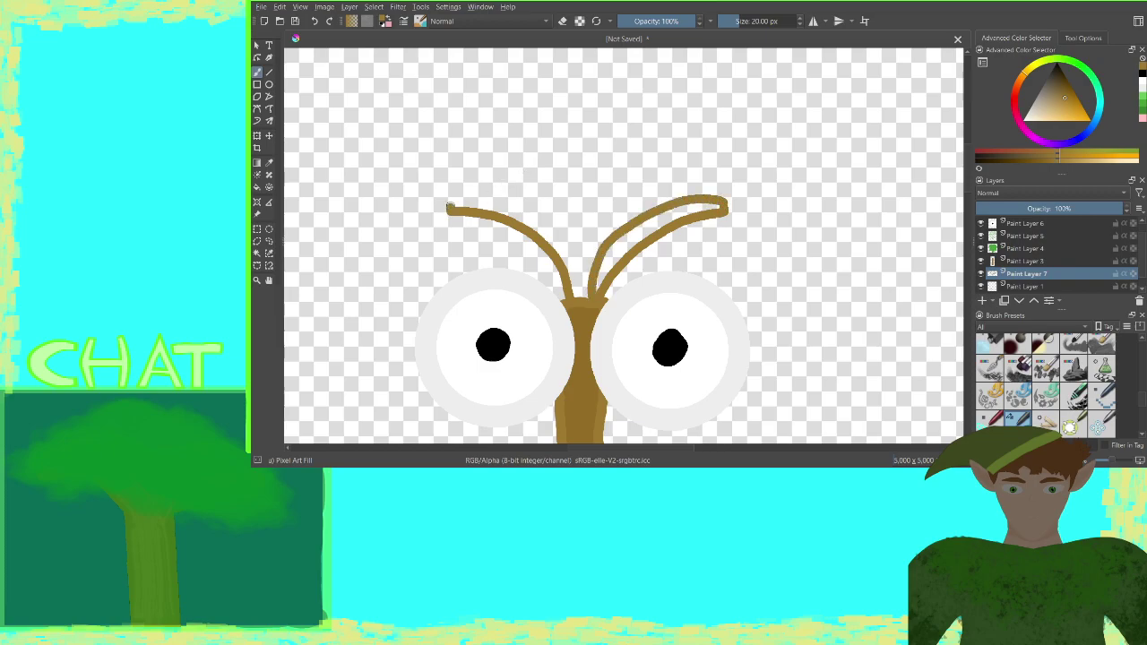
pyautogui.moveTo(448, 208)
pyautogui.mouseDown()
pyautogui.moveTo(485, 191)
pyautogui.moveTo(532, 213)
pyautogui.moveTo(567, 242)
pyautogui.moveTo(576, 296)
pyautogui.mouseUp()
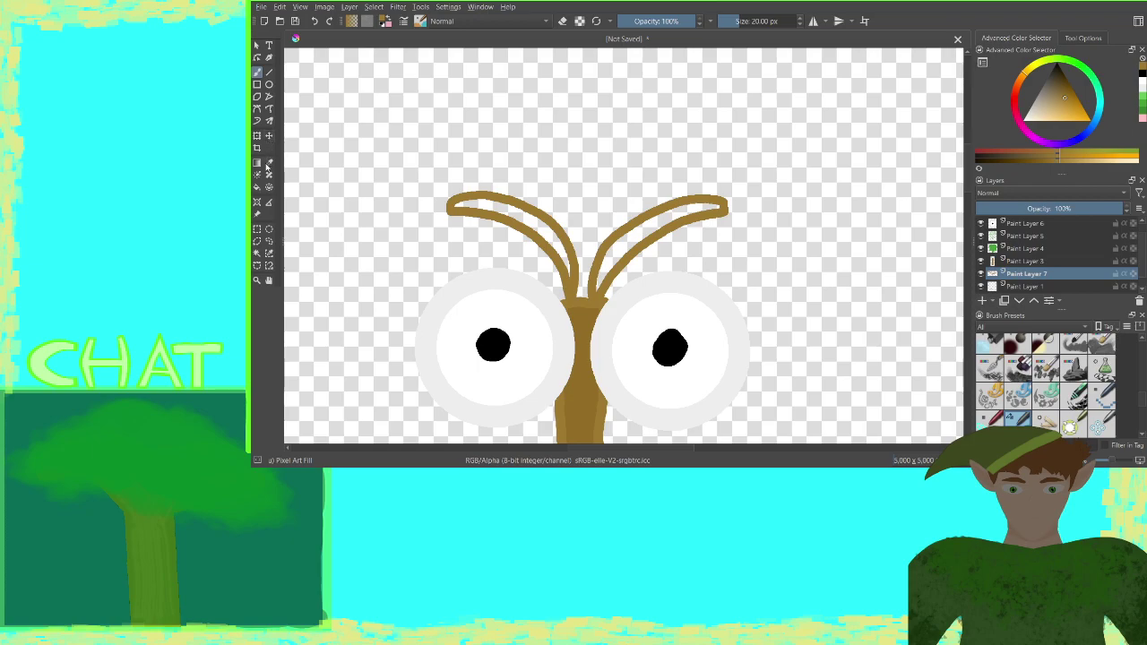
# Sample the darker brown from inside the stem and fill both antennae with it
pyautogui.press('p')
pyautogui.click(581, 396)
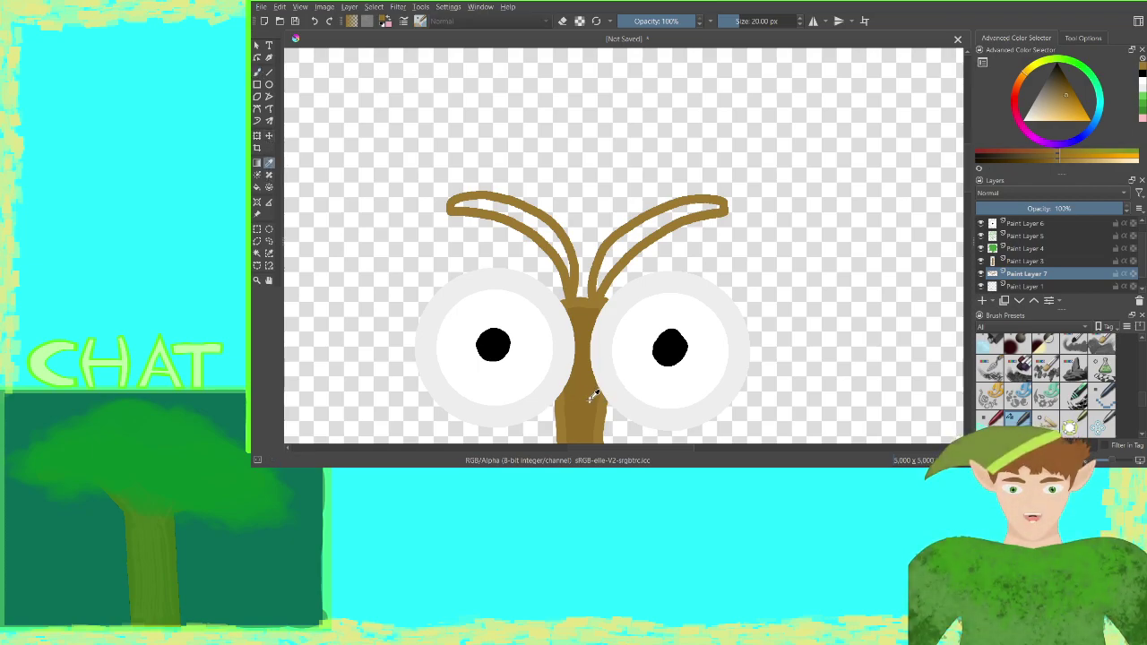
pyautogui.click(258, 187)
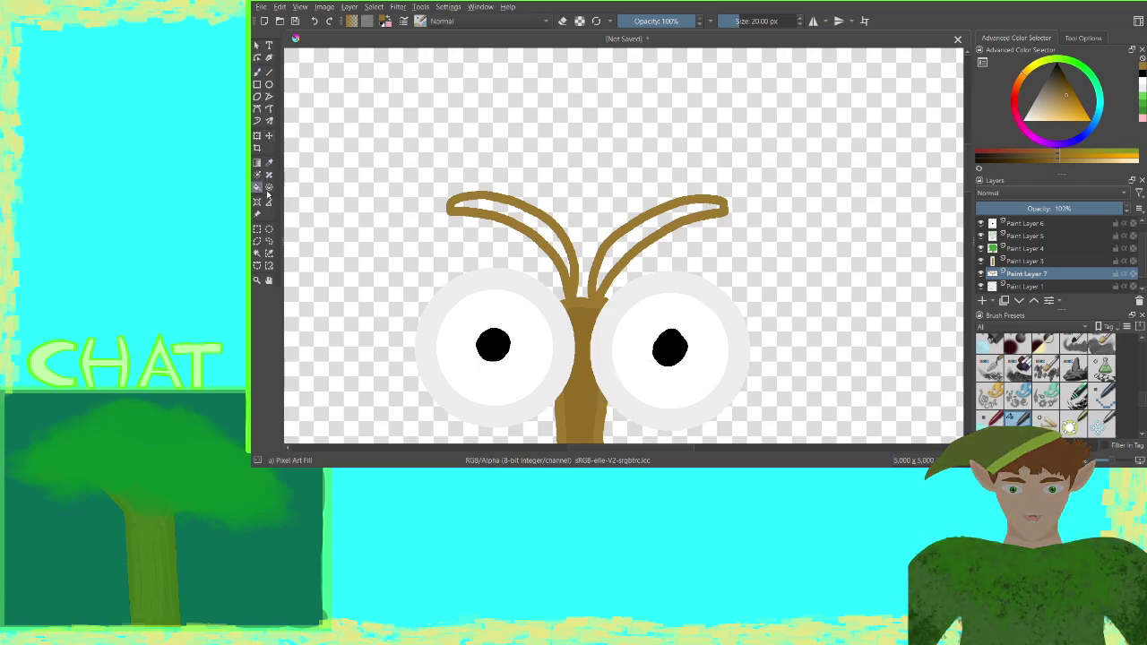
pyautogui.click(550, 232)
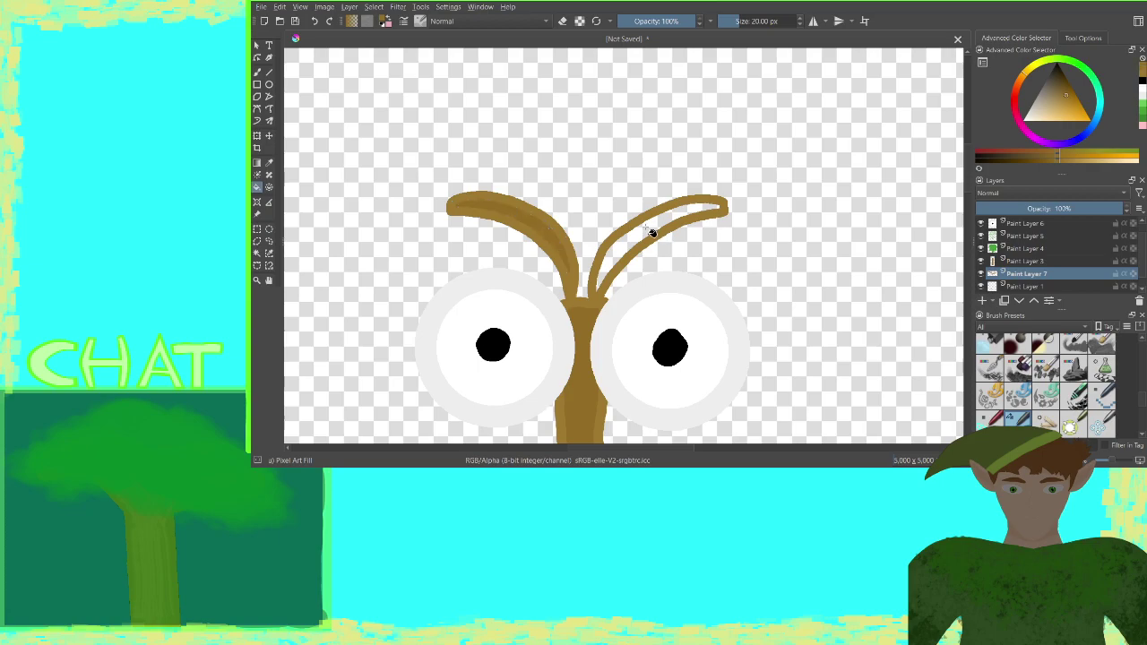
pyautogui.click(650, 233)
# Switch back to the outline brown with the Brush tool and add a new paint layer directly above the antennae layer
pyautogui.scroll(-5, 651, 233)
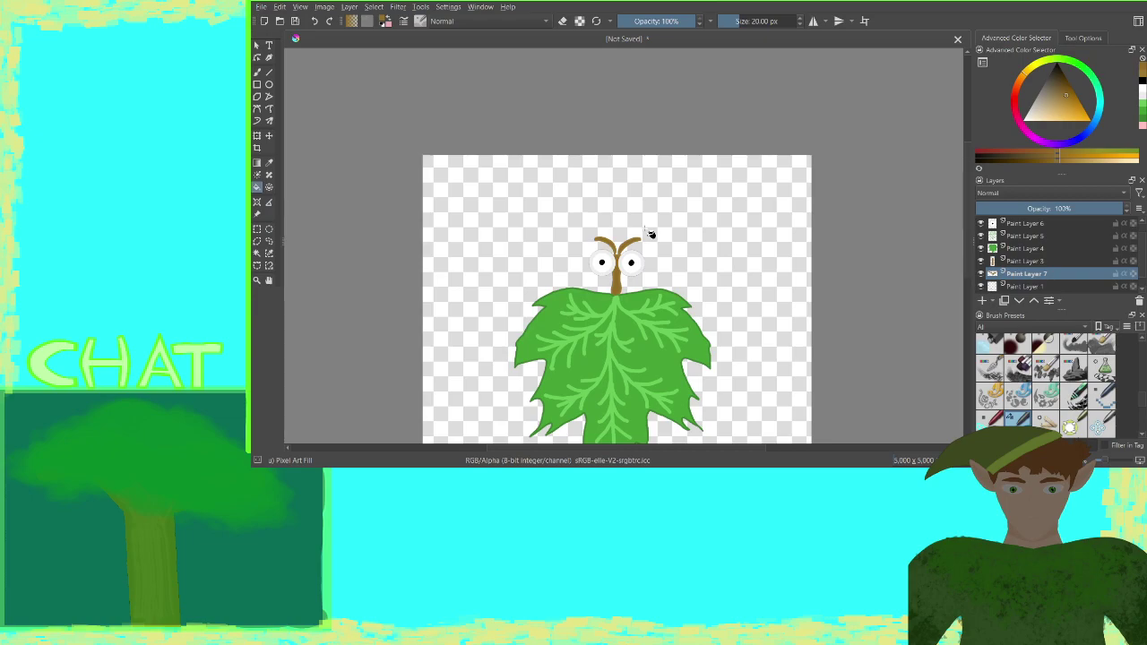
pyautogui.scroll(-1, 651, 233)
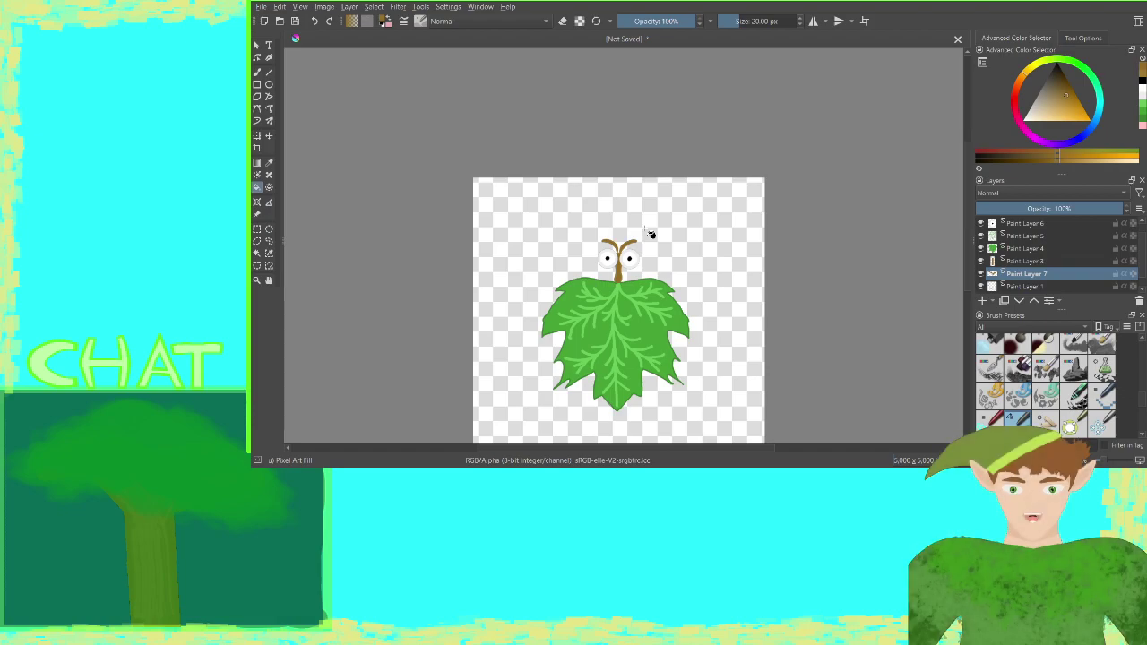
pyautogui.scroll(5, 651, 233)
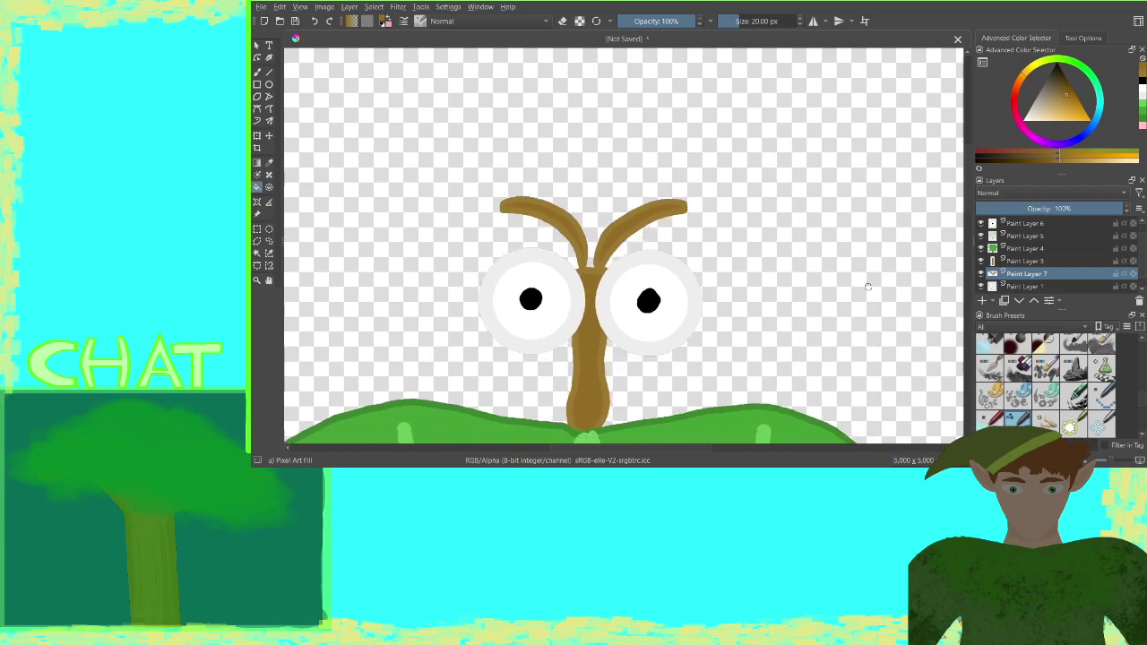
pyautogui.moveTo(878, 312); pyautogui.dragTo(871, 90)
pyautogui.moveTo(871, 93); pyautogui.dragTo(869, 90)
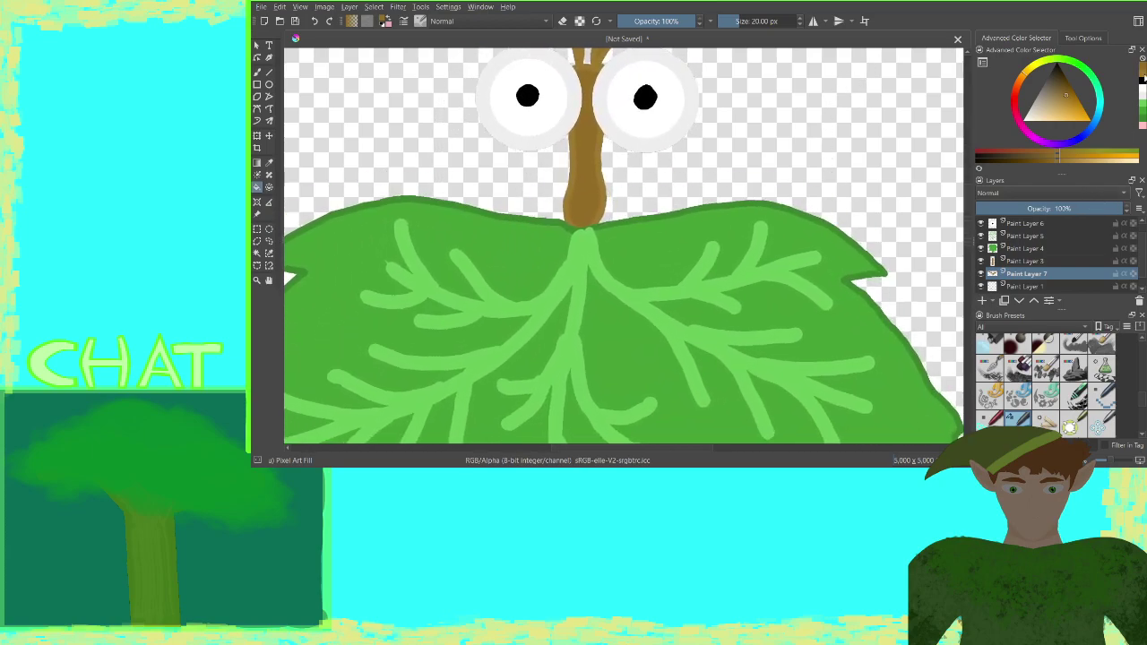
pyautogui.click(1142, 79)
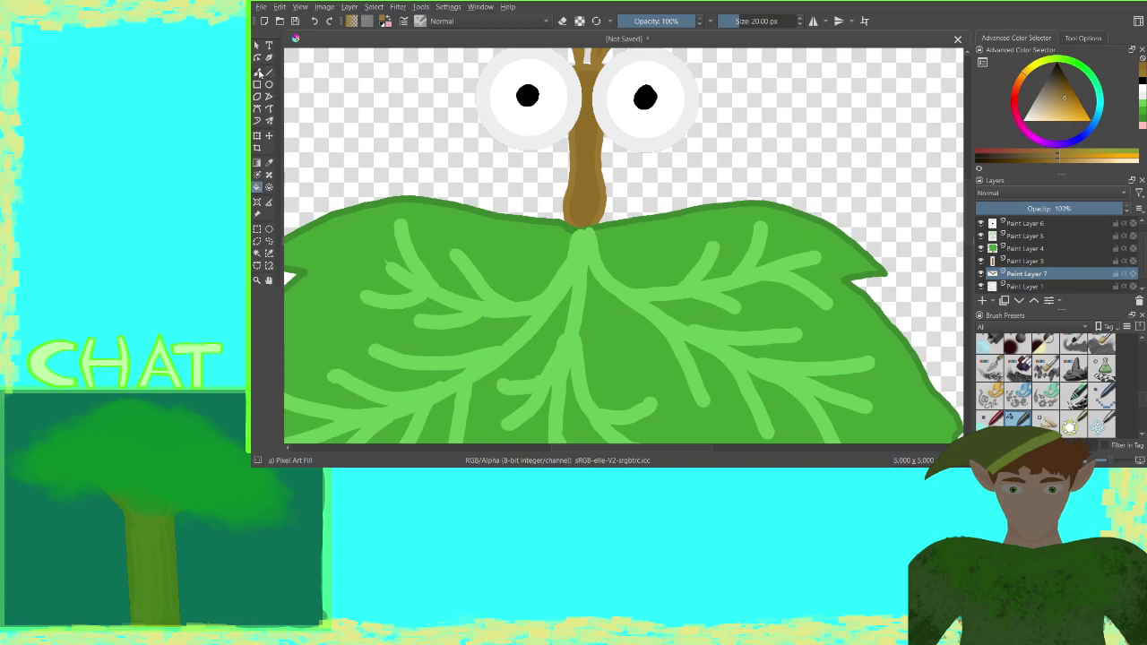
pyautogui.click(262, 72)
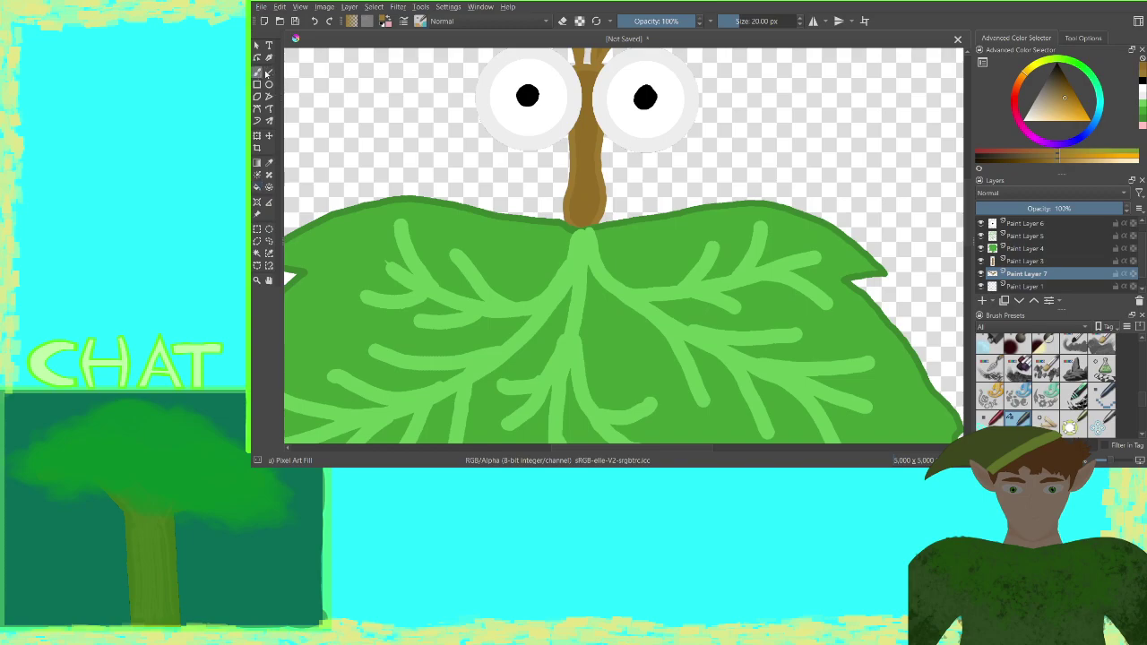
pyautogui.click(982, 302)
# Enlarge the brush to 41 px and paint a bent brown arm from the stem's base outward above each side of the leaf
pyautogui.moveTo(901, 275); pyautogui.dragTo(929, 178)
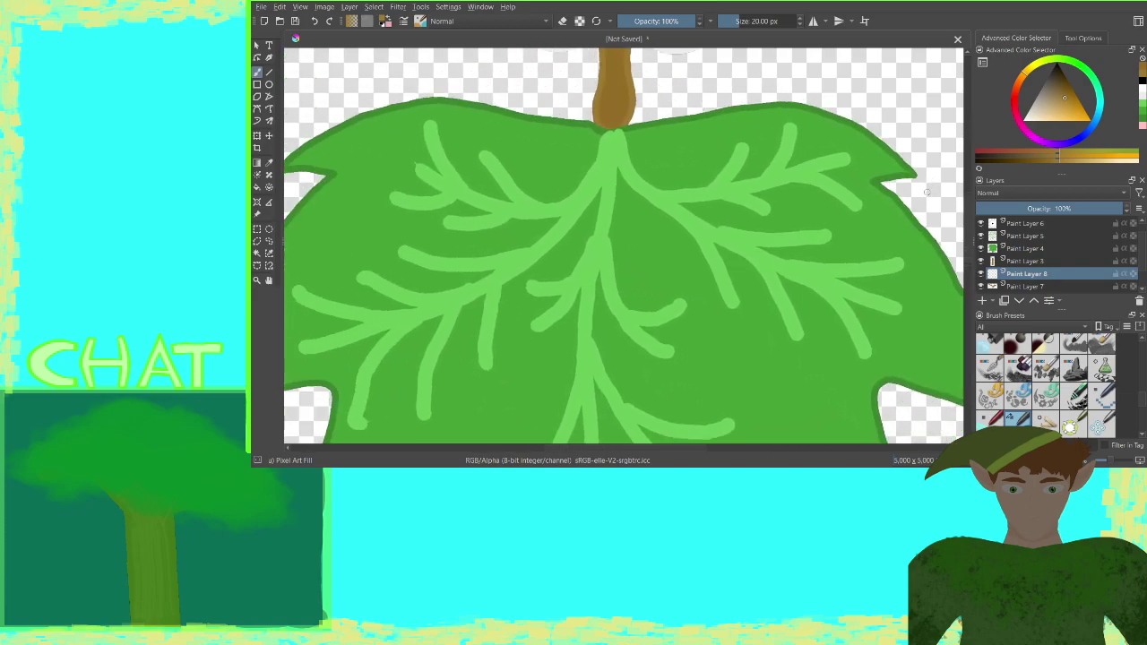
pyautogui.press('-')
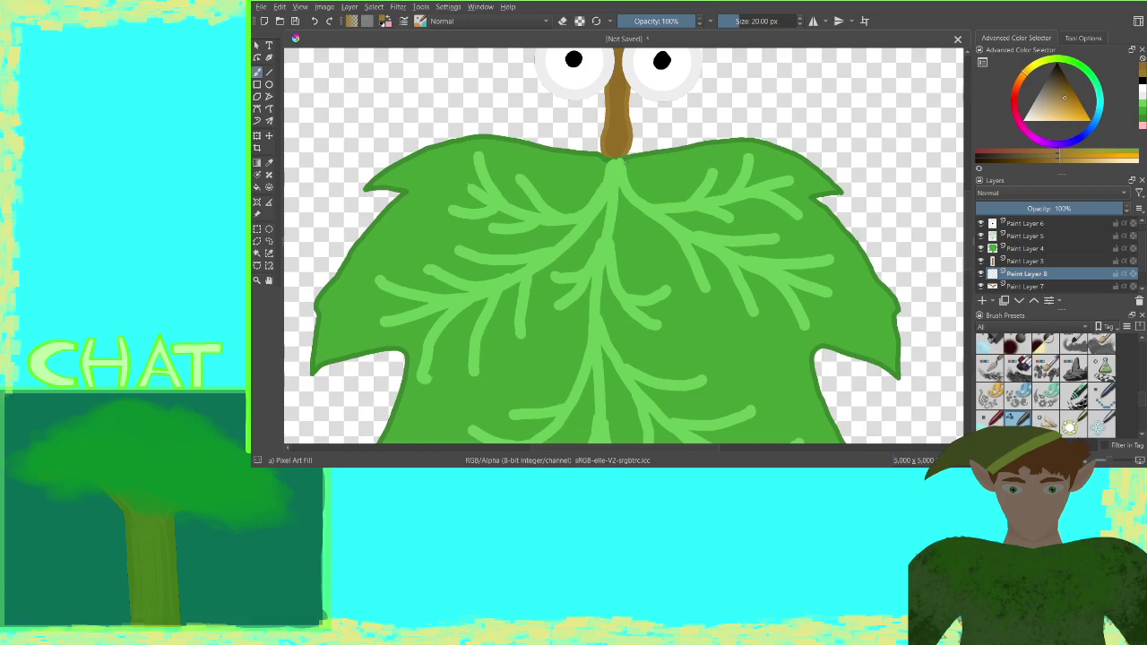
pyautogui.moveTo(627, 156)
pyautogui.mouseDown()
pyautogui.moveTo(755, 107)
pyautogui.moveTo(840, 100)
pyautogui.mouseUp()
pyautogui.click(314, 22)
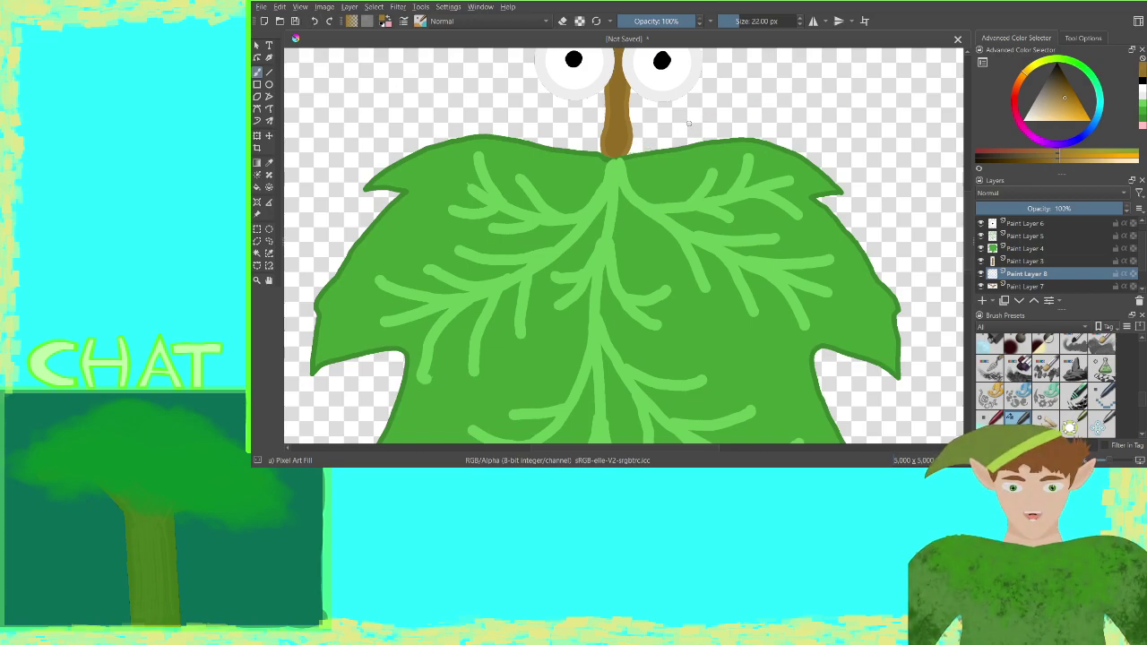
pyautogui.press(']')
pyautogui.press(']')
pyautogui.press(']')
pyautogui.moveTo(689, 124); pyautogui.dragTo(692, 124)
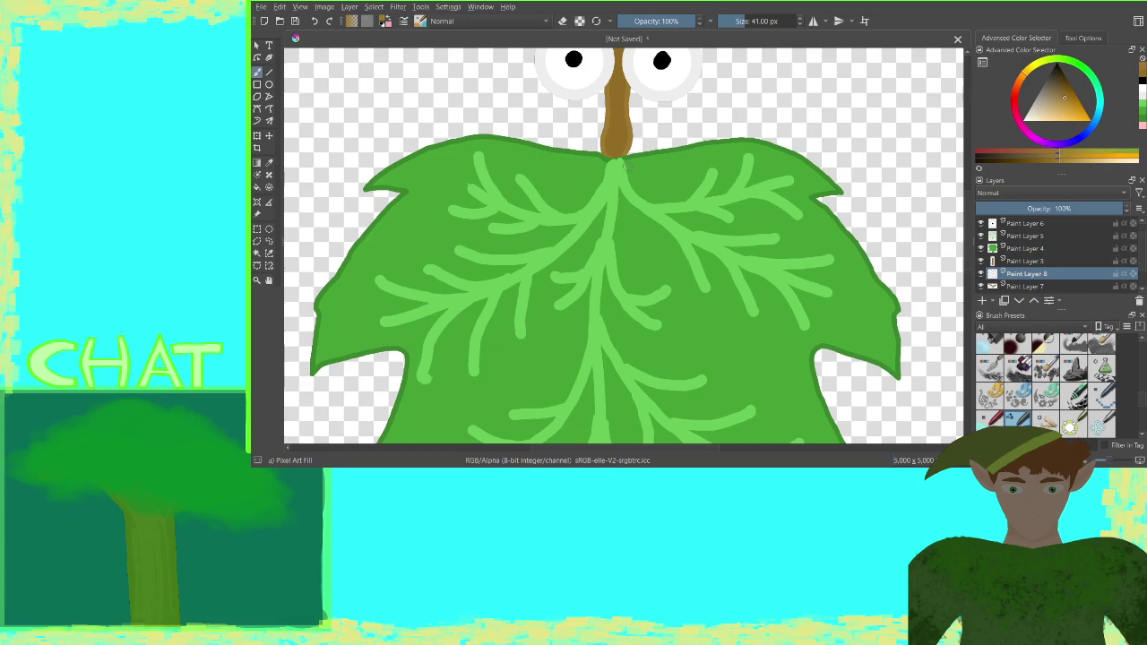
pyautogui.moveTo(627, 153)
pyautogui.mouseDown()
pyautogui.moveTo(647, 120)
pyautogui.moveTo(670, 115)
pyautogui.moveTo(753, 107)
pyautogui.moveTo(804, 134)
pyautogui.mouseUp()
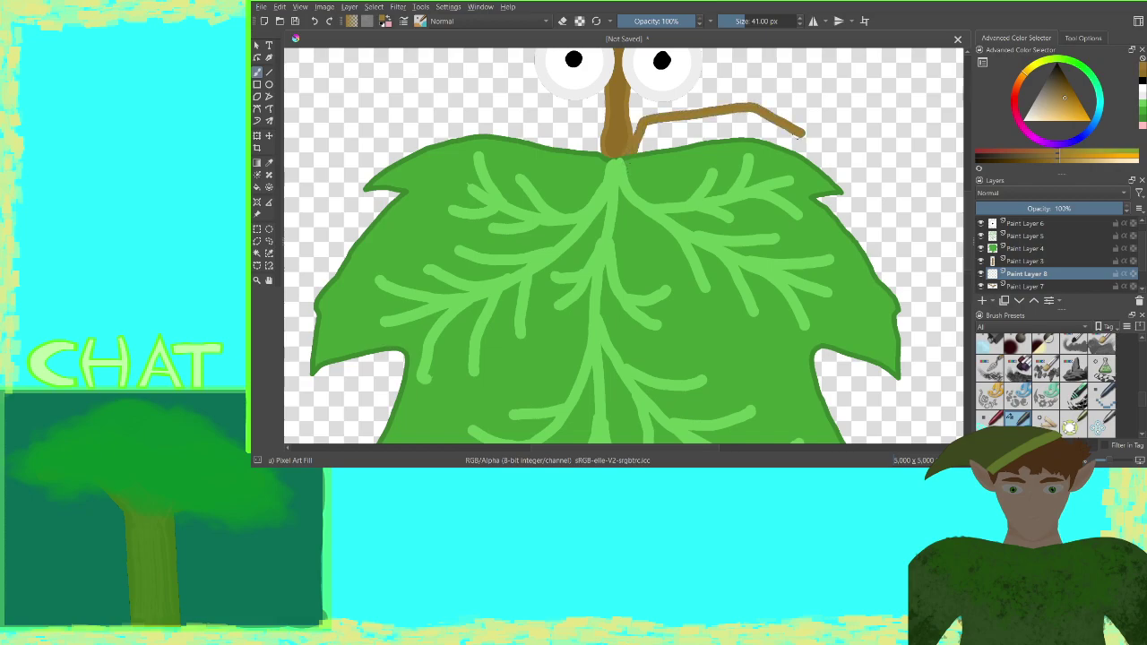
pyautogui.moveTo(599, 150)
pyautogui.mouseDown()
pyautogui.moveTo(582, 108)
pyautogui.moveTo(544, 105)
pyautogui.moveTo(482, 104)
pyautogui.moveTo(430, 136)
pyautogui.mouseUp()
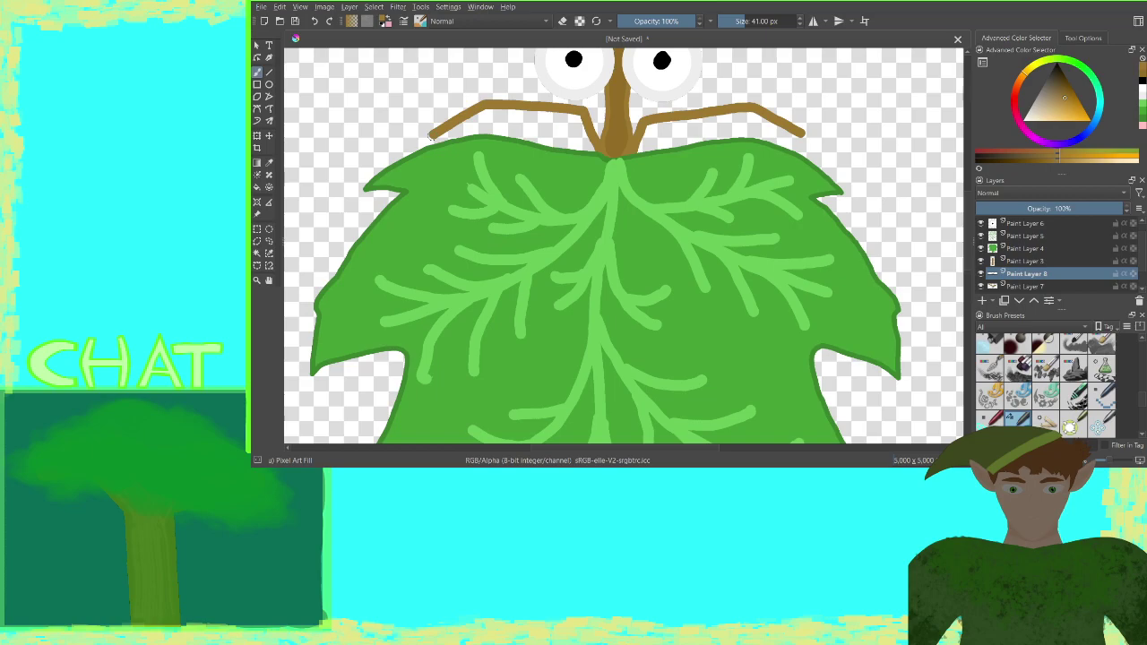
pyautogui.scroll(-5, 923, 343)
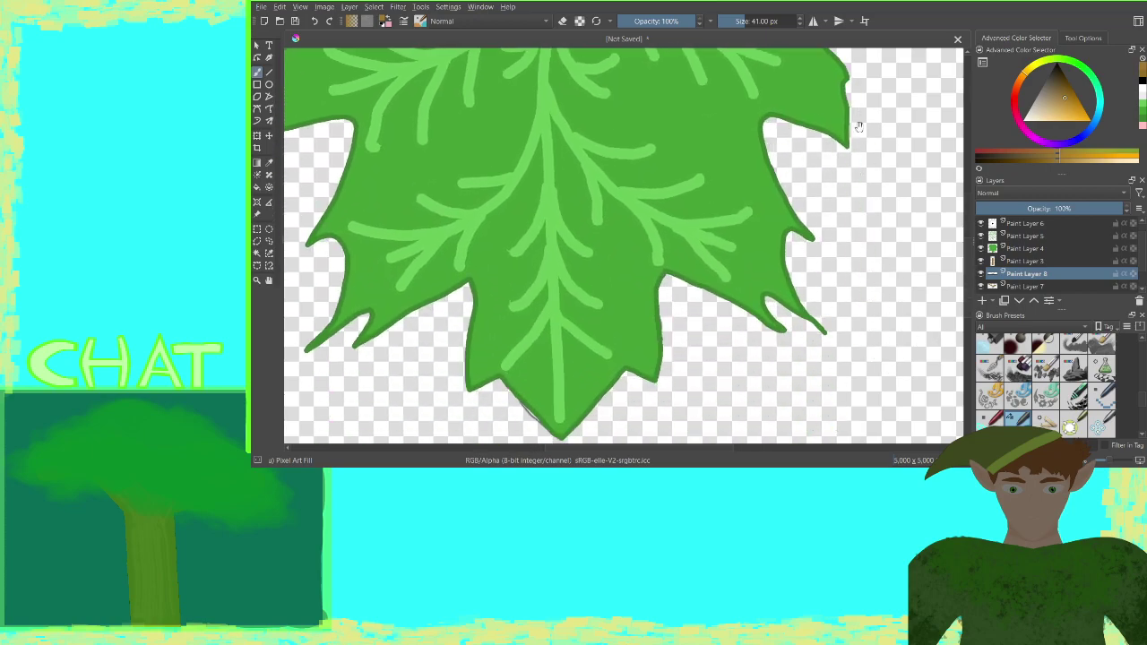
pyautogui.scroll(-2, 914, 234)
pyautogui.scroll(-1, 913, 234)
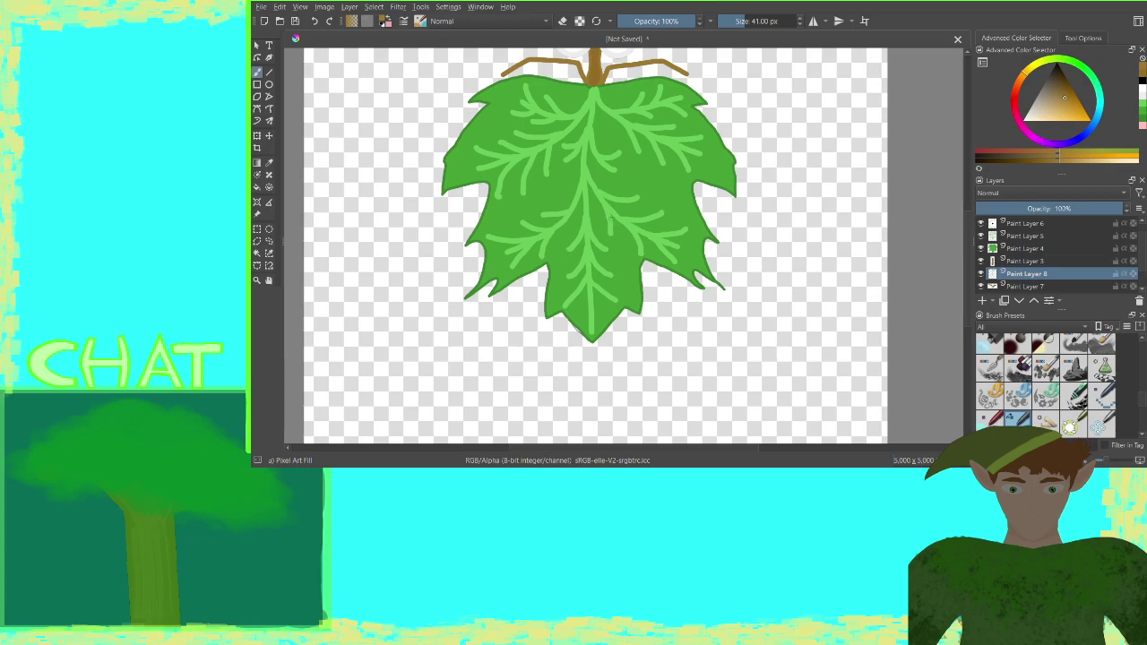
# Paint two bent brown legs below the leaf's lower notches and one bent limb outward from each side notch
pyautogui.moveTo(651, 263)
pyautogui.mouseDown()
pyautogui.moveTo(681, 304)
pyautogui.moveTo(676, 349)
pyautogui.mouseUp()
pyautogui.moveTo(546, 265)
pyautogui.mouseDown()
pyautogui.moveTo(523, 294)
pyautogui.moveTo(515, 354)
pyautogui.mouseUp()
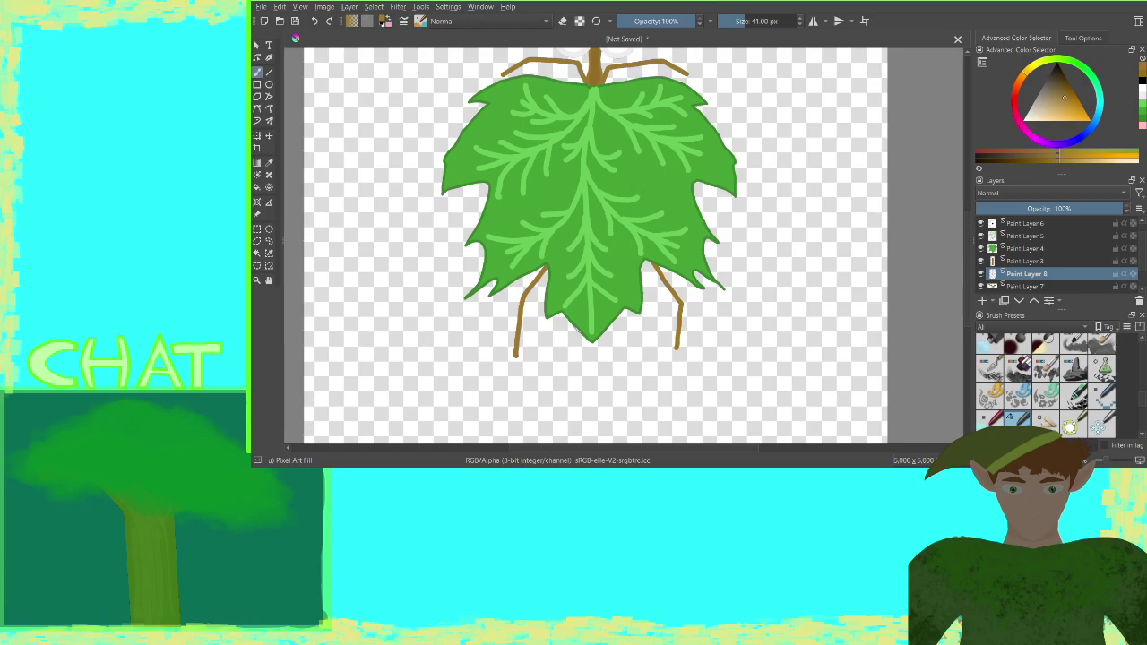
pyautogui.moveTo(694, 195)
pyautogui.mouseDown()
pyautogui.moveTo(746, 205)
pyautogui.moveTo(762, 189)
pyautogui.mouseUp()
pyautogui.moveTo(488, 206)
pyautogui.mouseDown()
pyautogui.moveTo(457, 212)
pyautogui.moveTo(434, 195)
pyautogui.mouseUp()
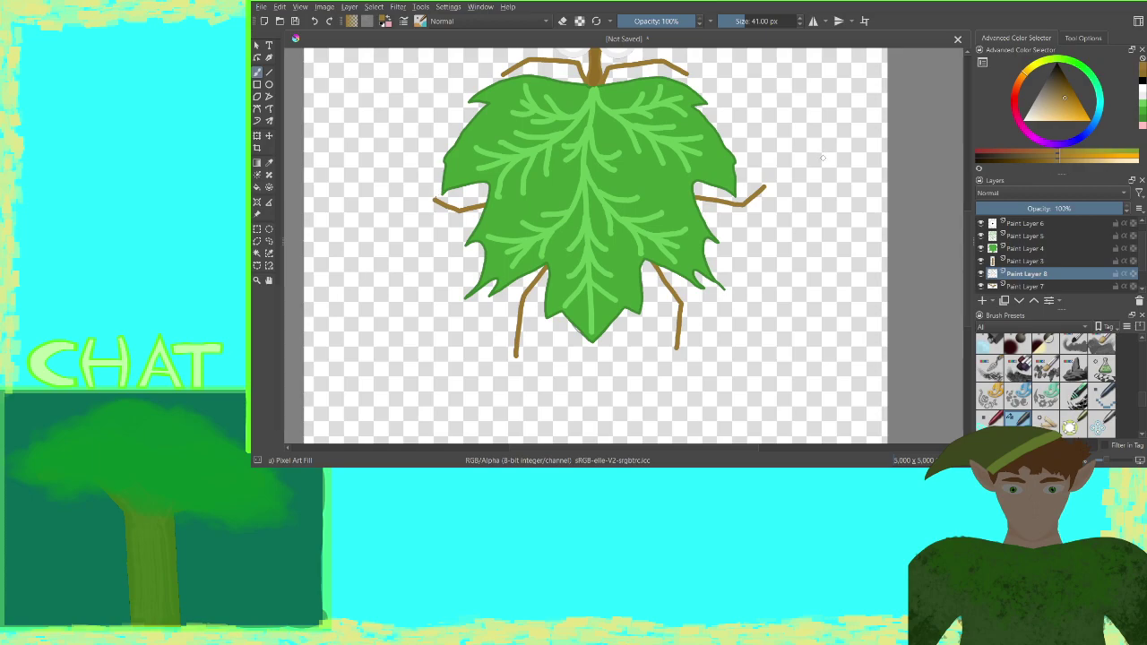
# Choose the Eraser Circle preset, enlarge it to 44 px and erase the drooping outer segments of both upper arms
pyautogui.moveTo(821, 159); pyautogui.dragTo(840, 269)
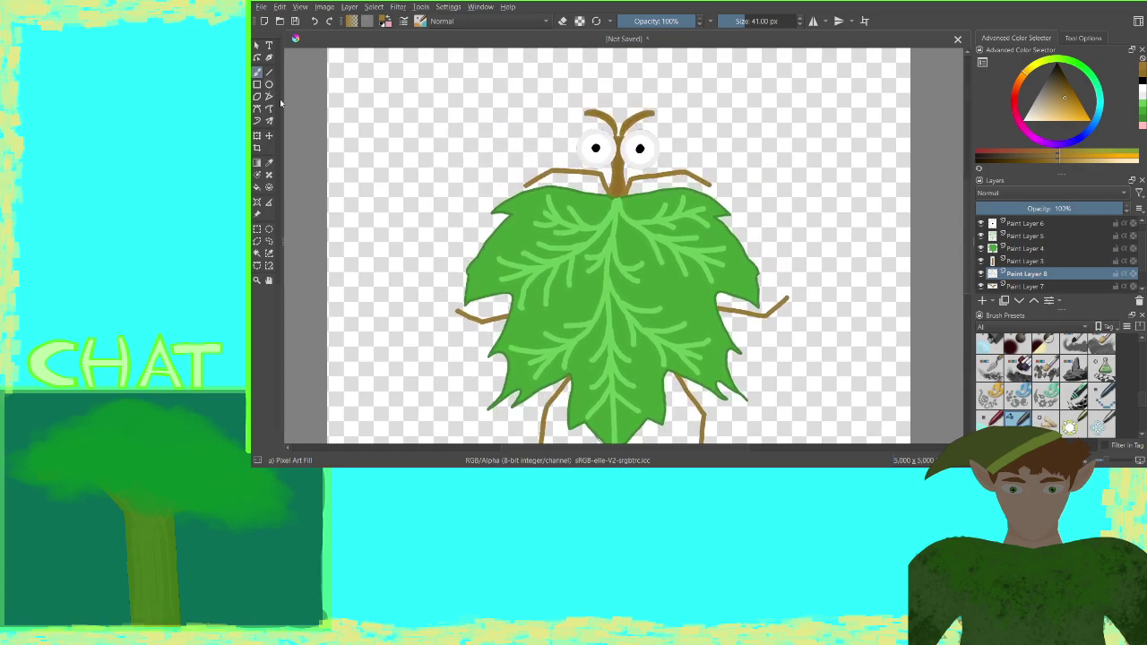
pyautogui.moveTo(1142, 401); pyautogui.dragTo(1121, 306)
pyautogui.click(990, 346)
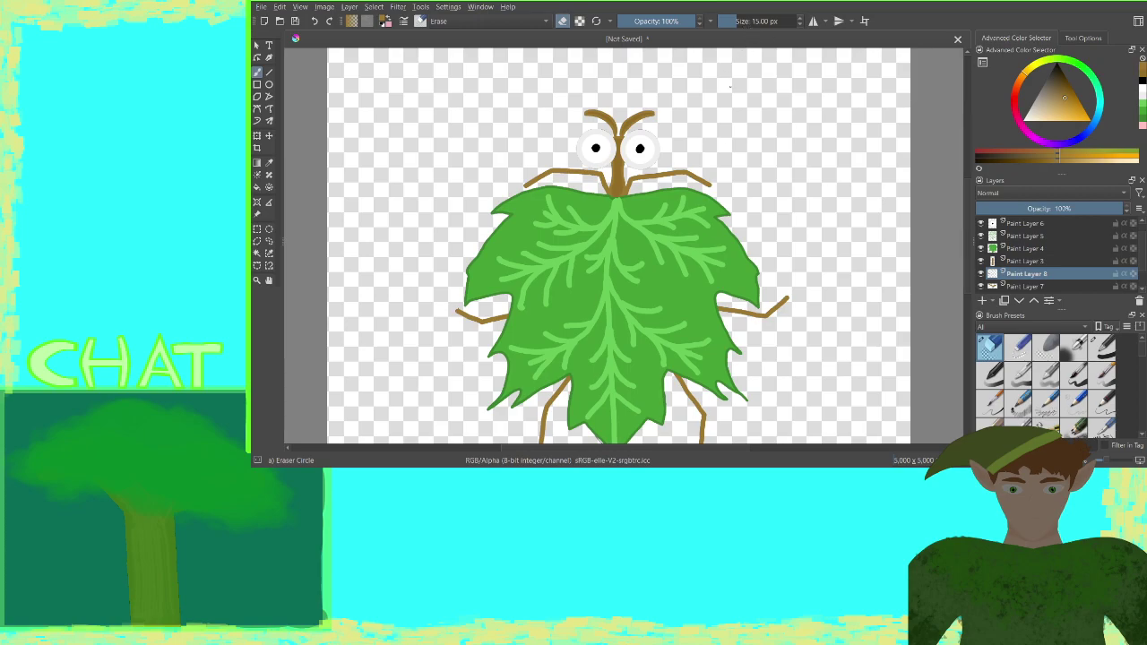
pyautogui.press(']')
pyautogui.press(']')
pyautogui.press(']')
pyautogui.click(690, 172)
pyautogui.moveTo(690, 176); pyautogui.dragTo(713, 184)
pyautogui.moveTo(524, 184); pyautogui.dragTo(545, 165)
# Return to the Pixel Art Fill preset and repaint the ends of both upper arms extending outward and bending upward
pyautogui.scroll(-2, 1144, 357)
pyautogui.scroll(-8, 1144, 356)
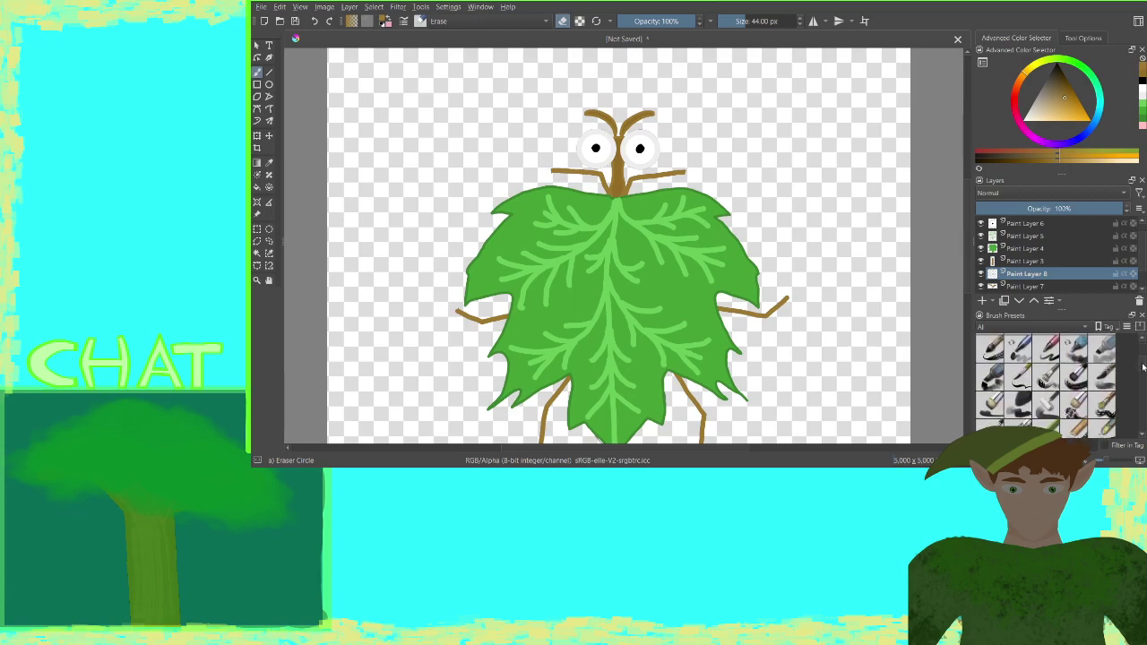
pyautogui.scroll(-8, 1142, 408)
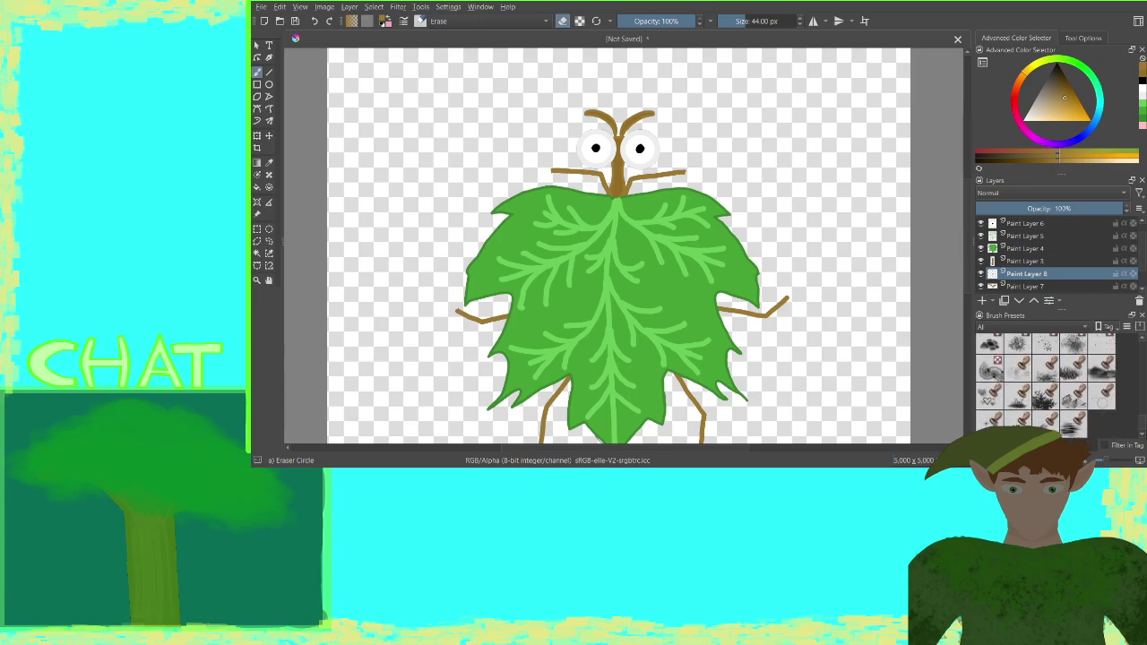
pyautogui.scroll(2, 1021, 403)
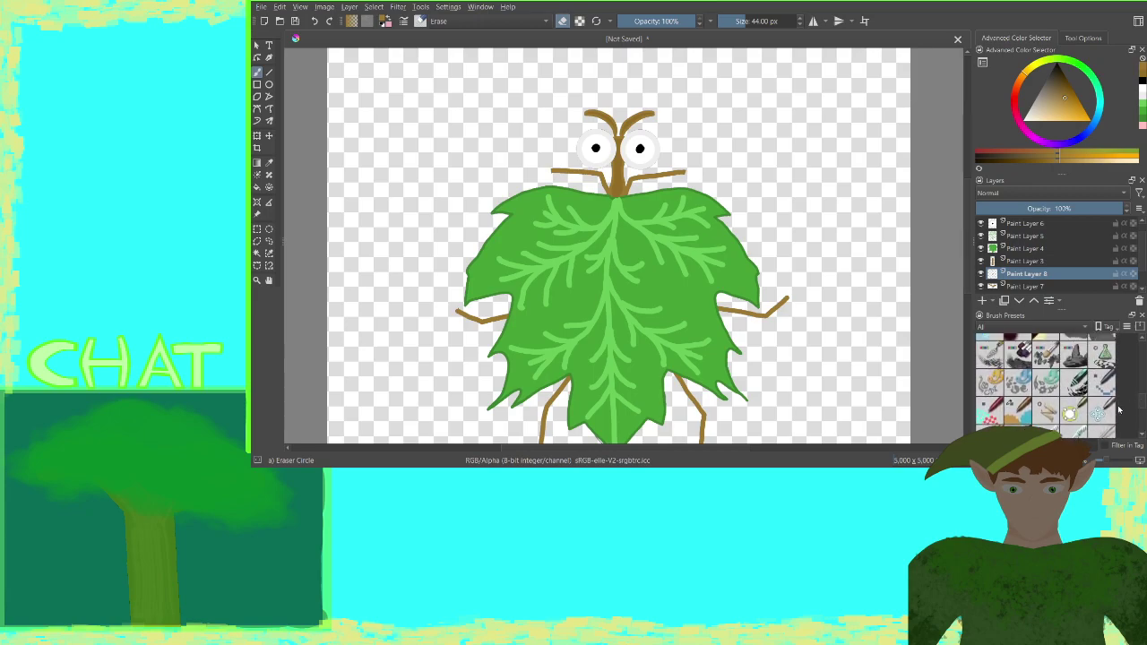
pyautogui.click(1018, 410)
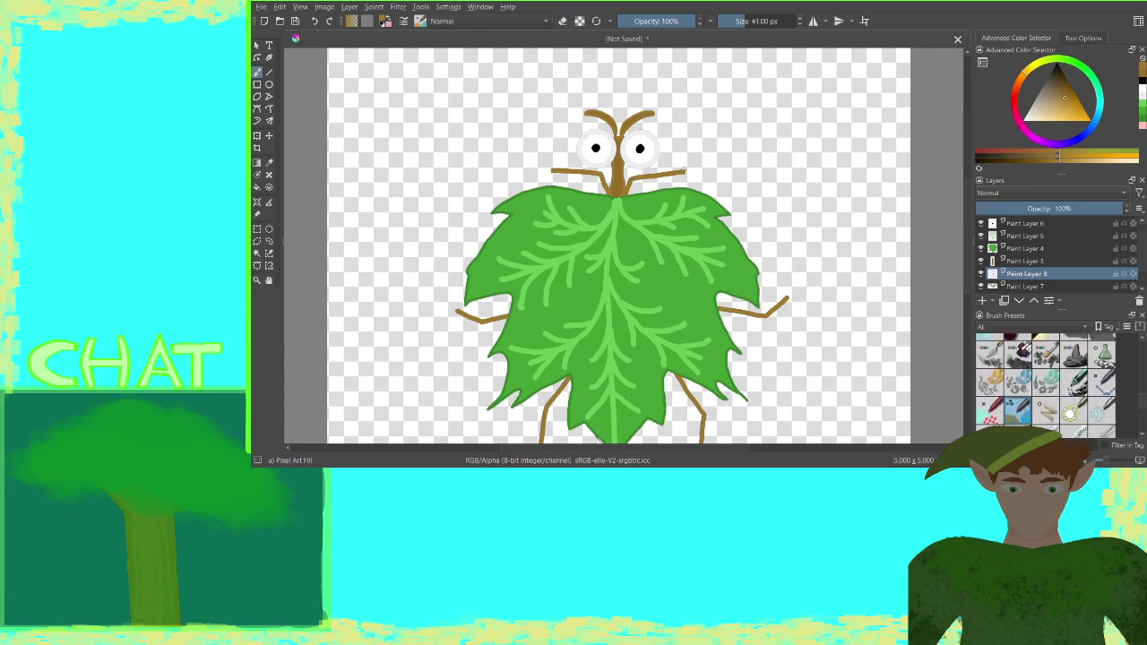
pyautogui.moveTo(685, 170); pyautogui.dragTo(724, 136)
pyautogui.moveTo(550, 170)
pyautogui.mouseDown()
pyautogui.moveTo(523, 170)
pyautogui.moveTo(491, 139)
pyautogui.mouseUp()
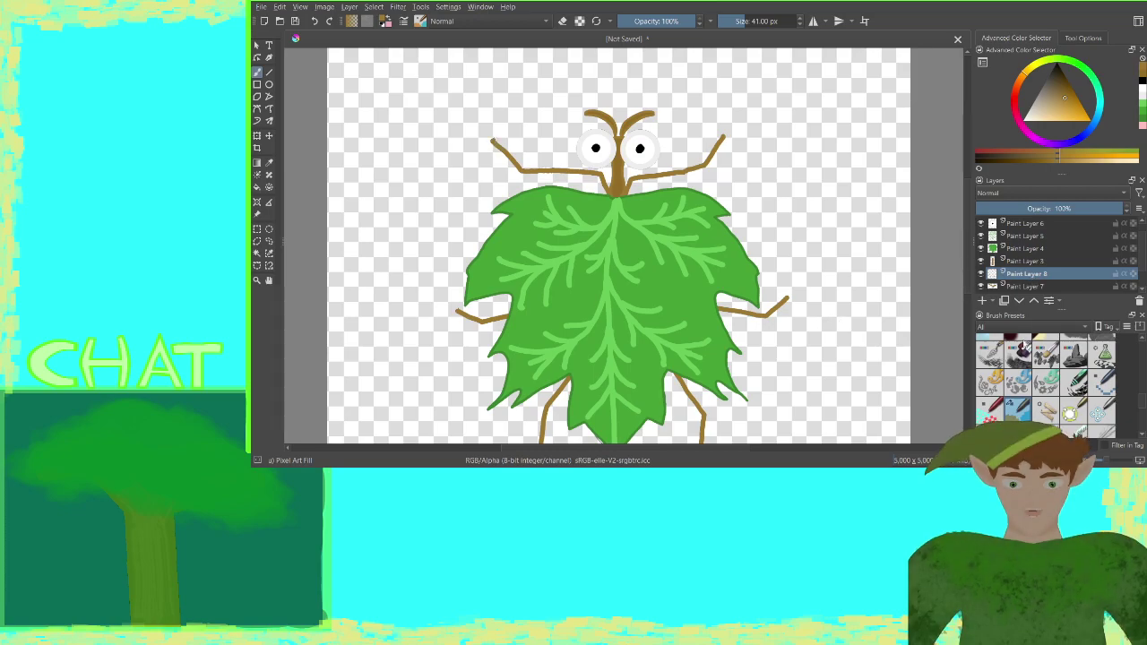
pyautogui.moveTo(1141, 401); pyautogui.dragTo(1141, 342)
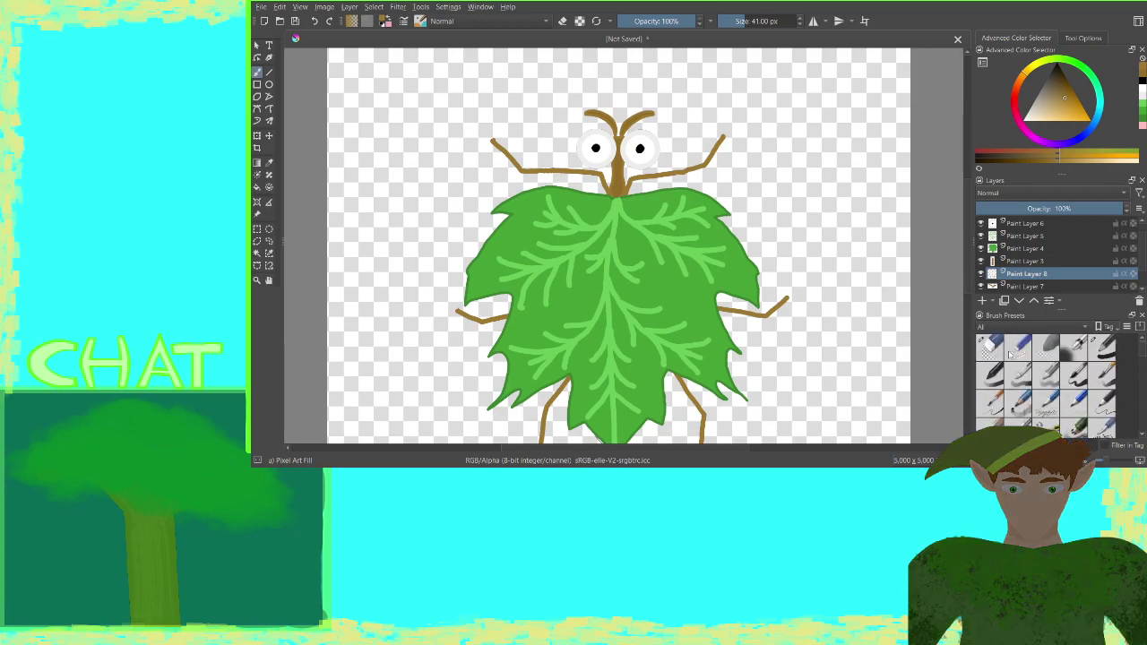
pyautogui.click(989, 346)
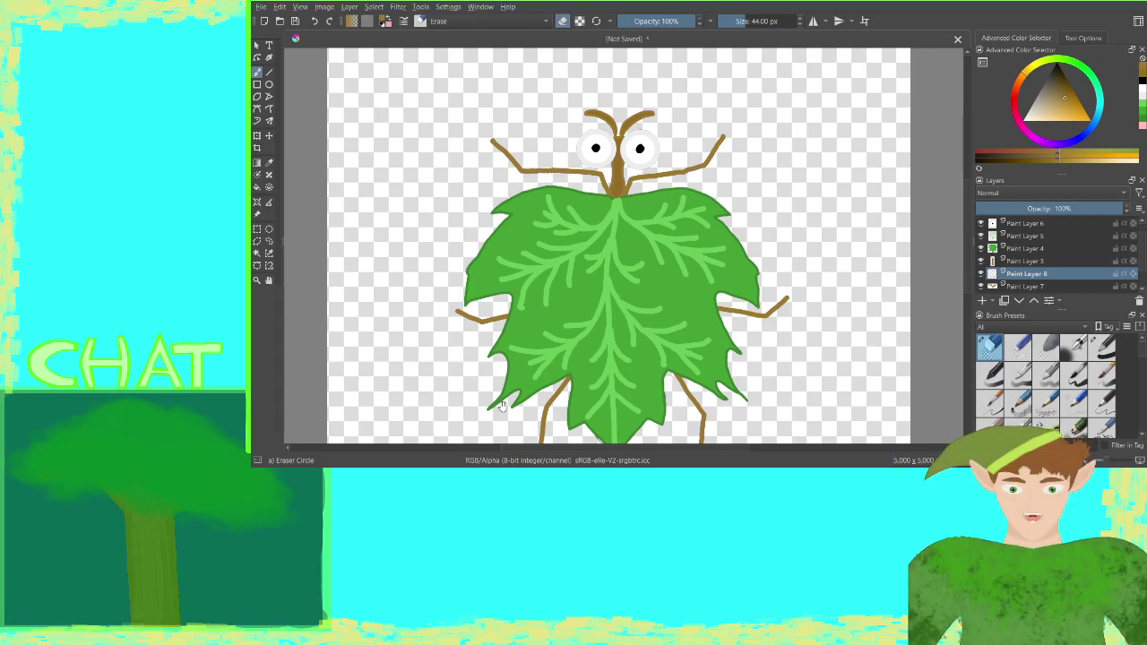
pyautogui.moveTo(501, 382)
pyautogui.mouseDown()
pyautogui.moveTo(450, 227)
pyautogui.moveTo(436, 300)
pyautogui.mouseUp()
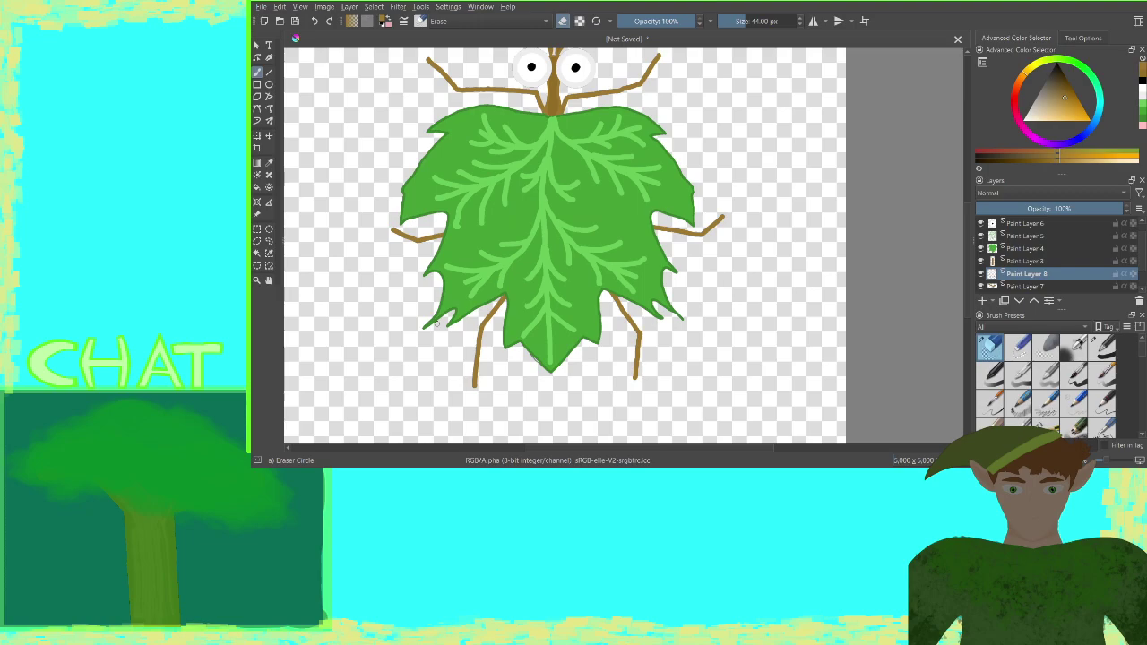
pyautogui.press('-')
pyautogui.press('-')
pyautogui.press('+')
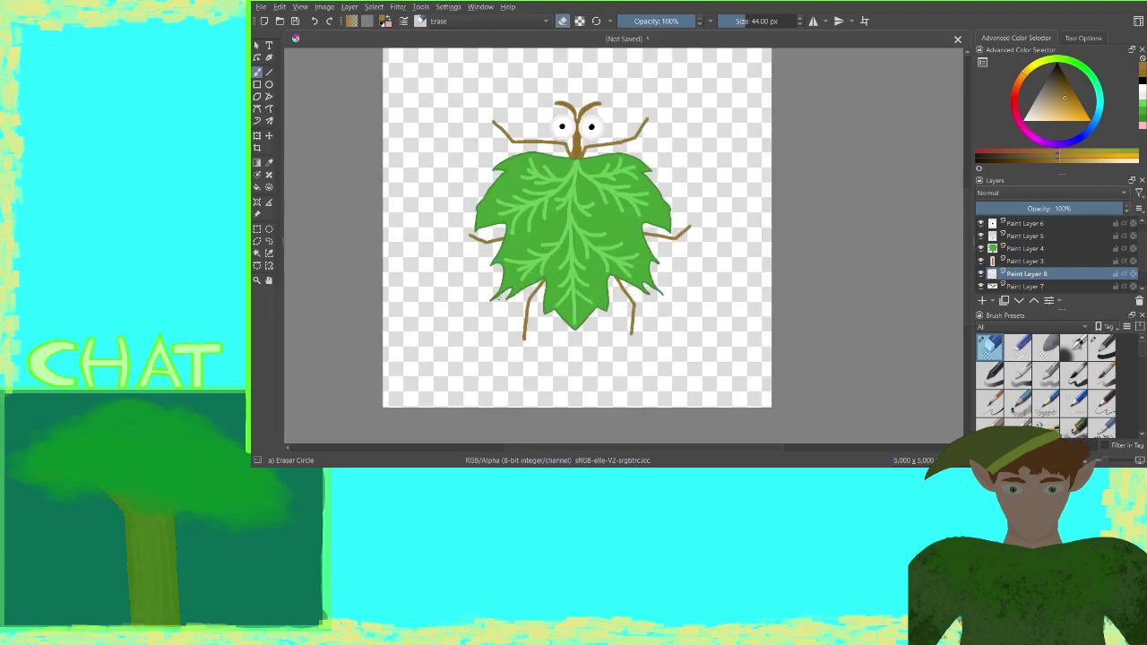
pyautogui.click(1000, 224)
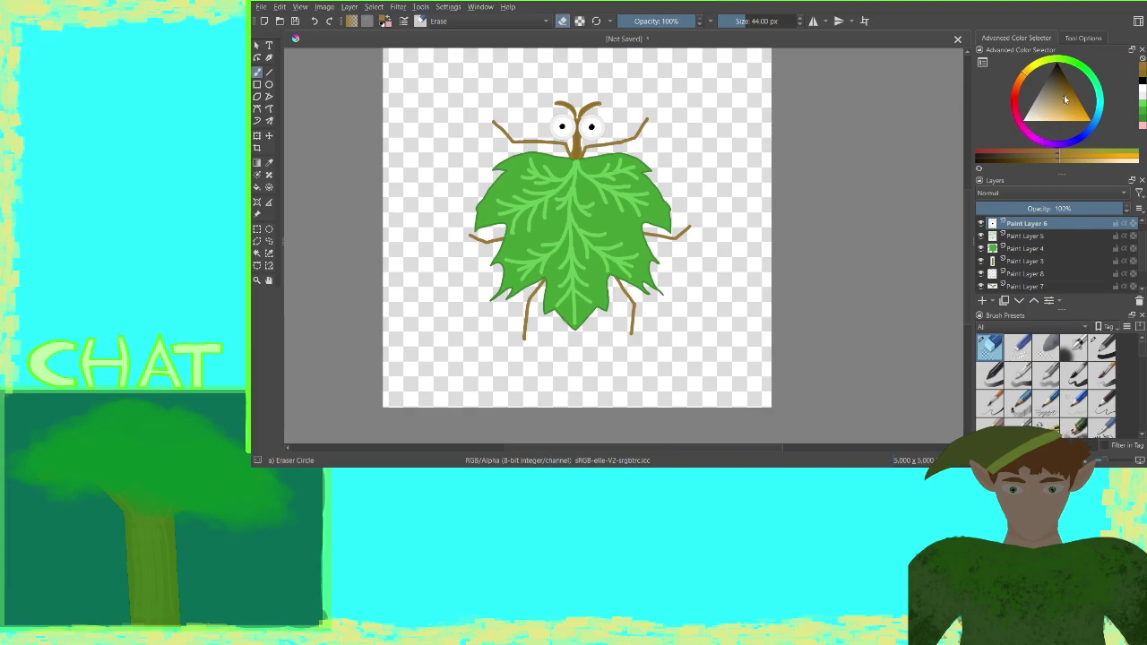
# Pick a darker, duller brown, select Paint Layer 3, and set the Pixel Art Fill brush to Darken blending mode
pyautogui.moveTo(1064, 95)
pyautogui.mouseDown()
pyautogui.moveTo(1057, 69)
pyautogui.moveTo(1061, 92)
pyautogui.moveTo(1050, 97)
pyautogui.mouseUp()
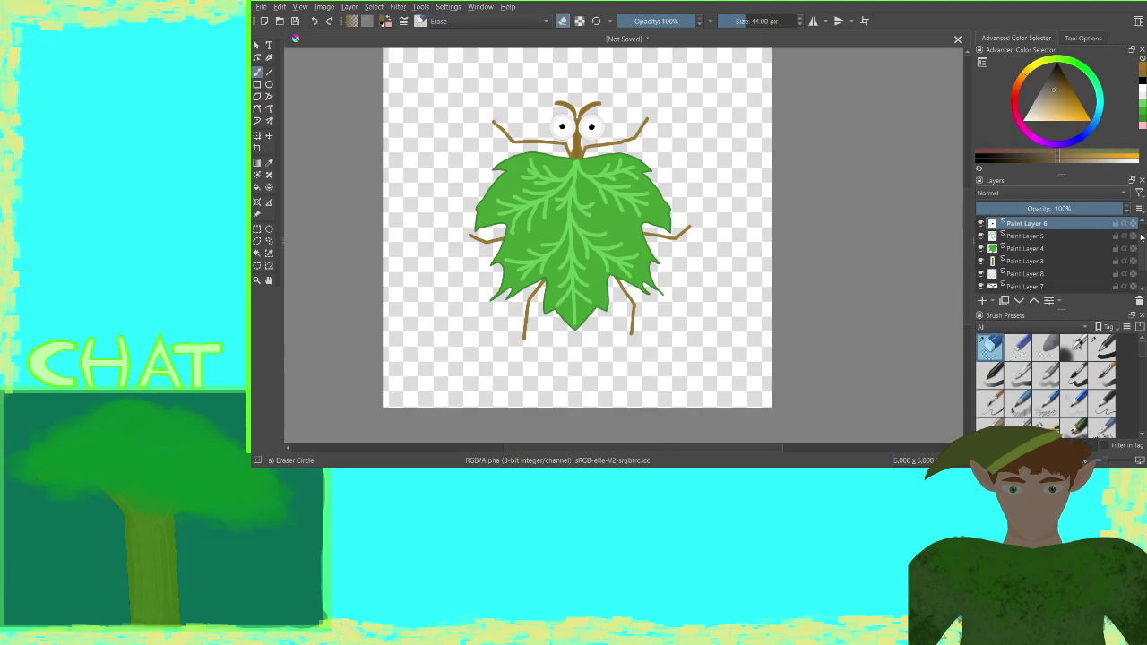
pyautogui.scroll(-1, 1142, 244)
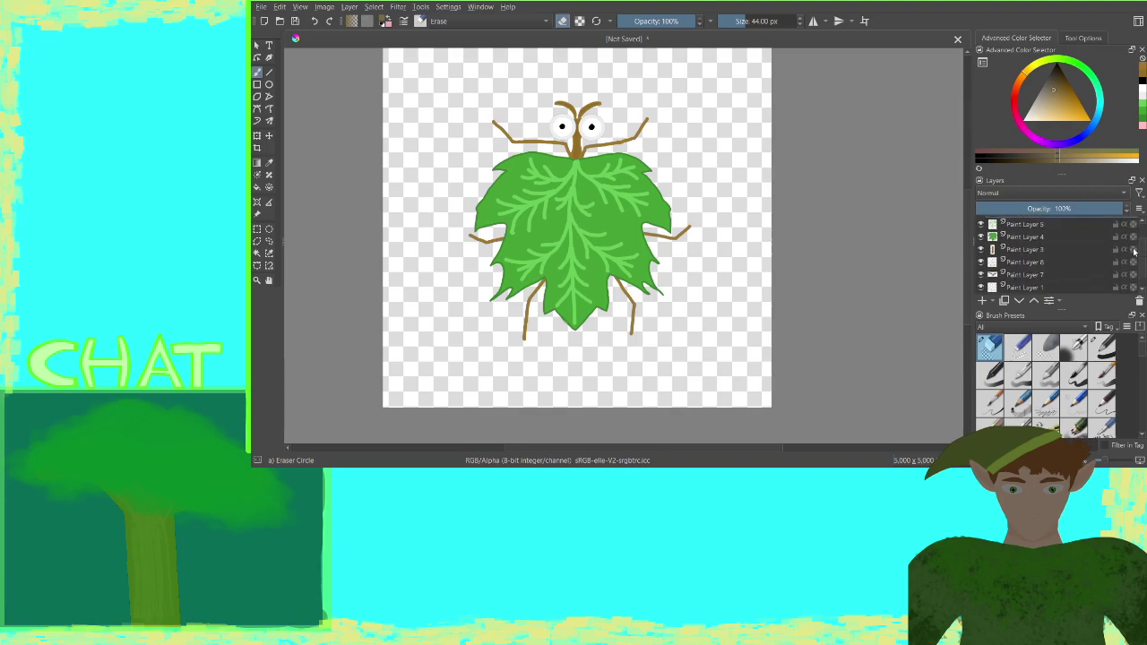
pyautogui.click(992, 253)
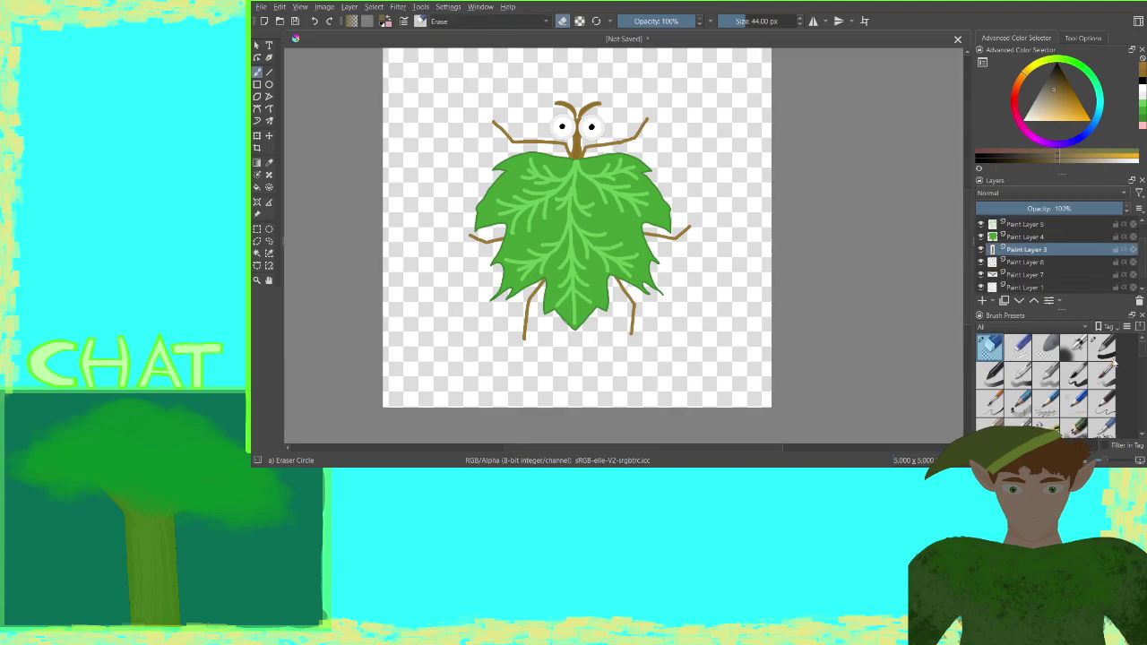
pyautogui.moveTo(1143, 348); pyautogui.dragTo(1136, 404)
pyautogui.click(1017, 381)
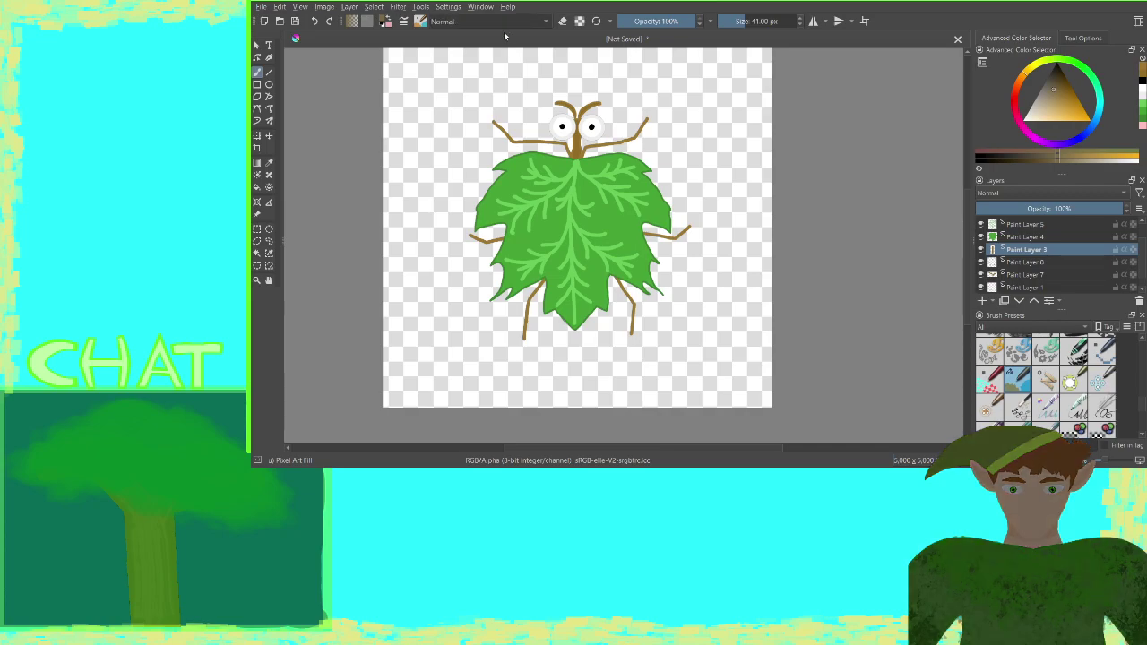
pyautogui.hotkey('alt', 'shift', 'k')
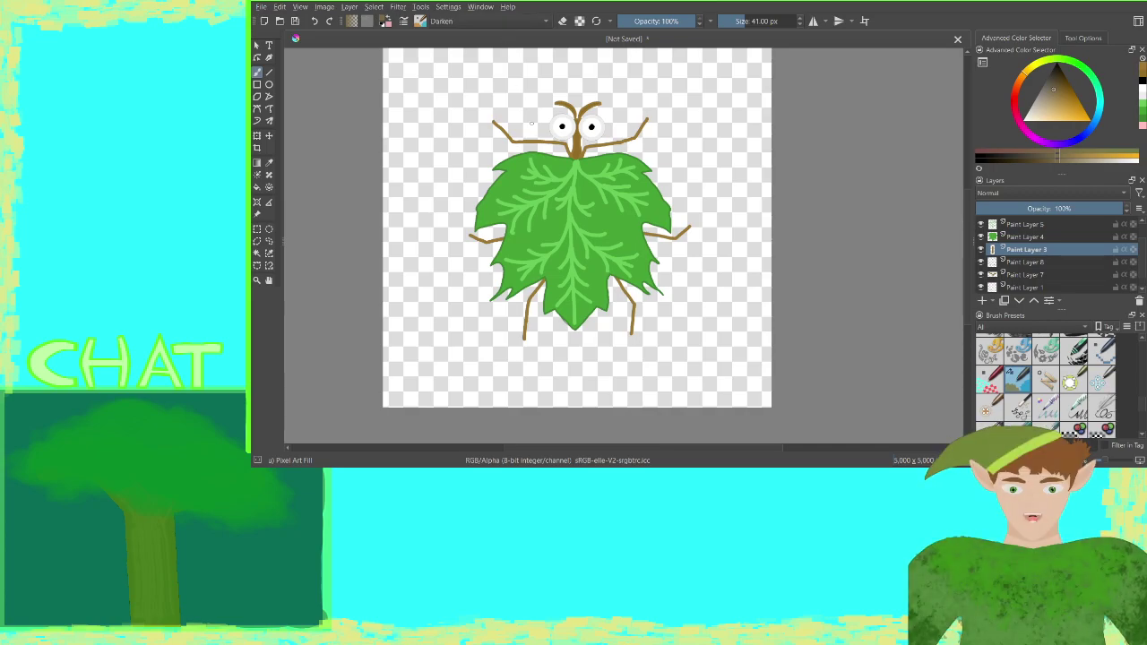
# Paint dark shading across the base of the stem and arms where they meet the leaf
pyautogui.scroll(6, 538, 126)
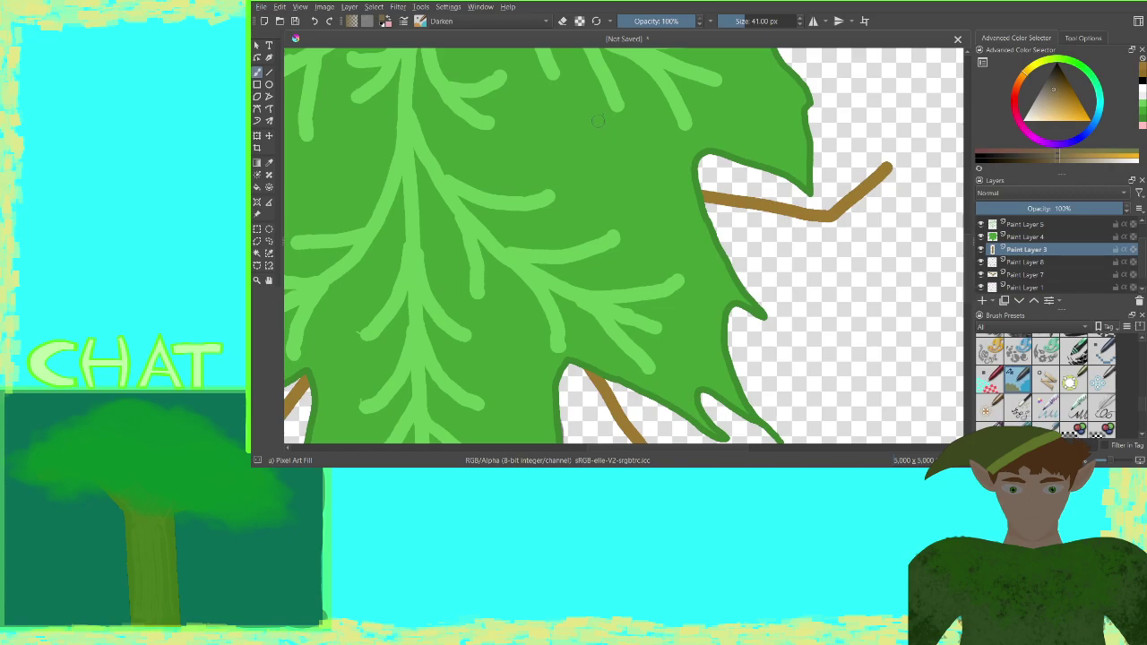
pyautogui.scroll(-5, 628, 143)
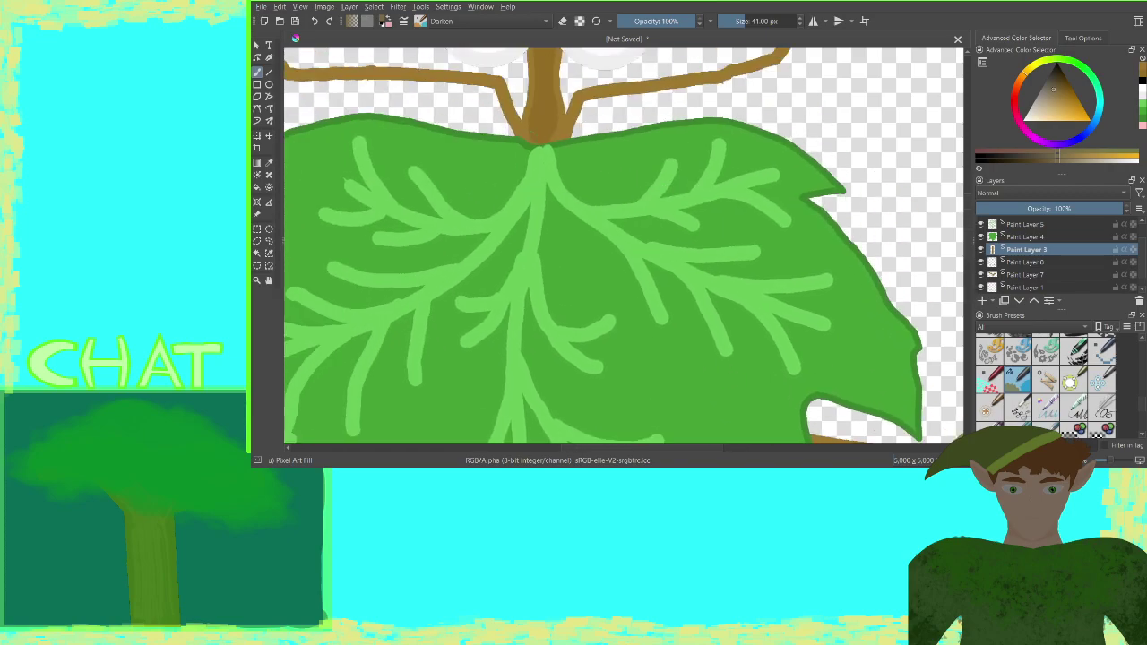
pyautogui.click(527, 137)
pyautogui.moveTo(544, 128)
pyautogui.mouseDown()
pyautogui.moveTo(565, 126)
pyautogui.moveTo(516, 131)
pyautogui.moveTo(526, 122)
pyautogui.mouseUp()
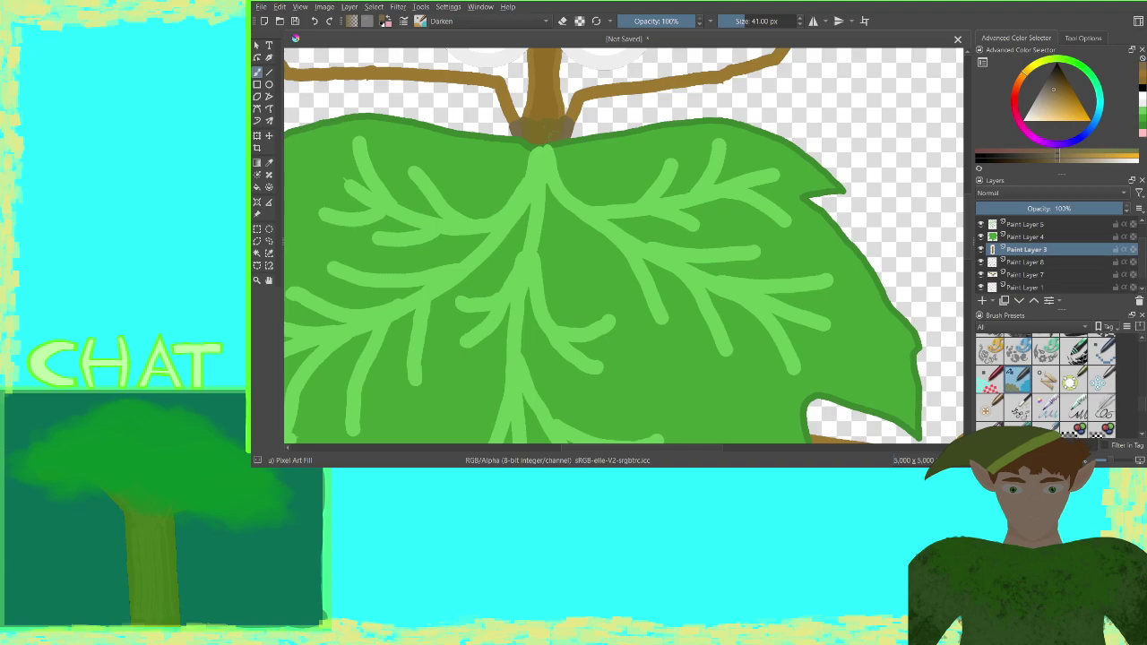
# Shade the joints of the two side limbs and two lower legs where they emerge from behind the leaf
pyautogui.moveTo(721, 302); pyautogui.dragTo(511, 62)
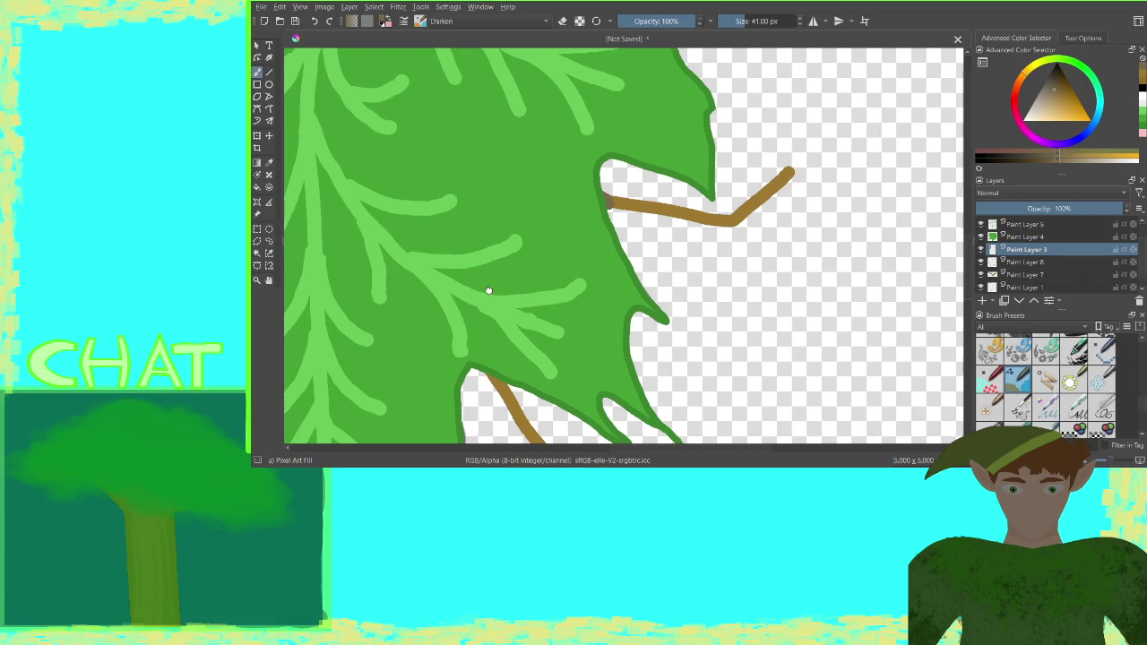
pyautogui.moveTo(489, 294); pyautogui.dragTo(516, 170)
pyautogui.click(523, 258)
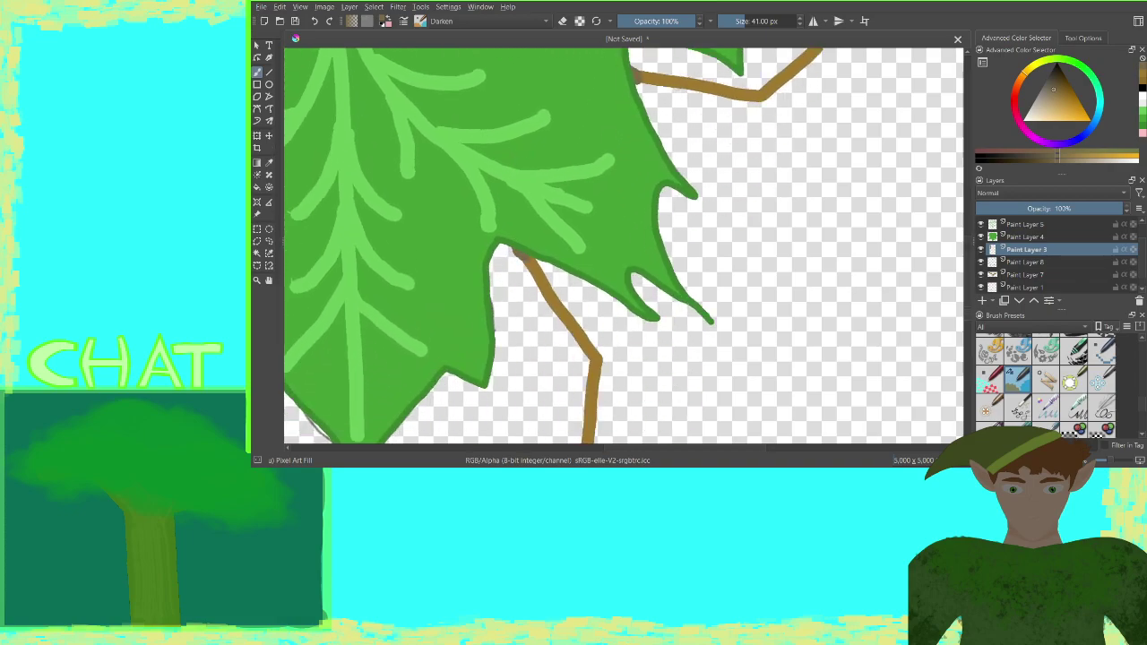
pyautogui.moveTo(526, 192); pyautogui.dragTo(744, 155)
pyautogui.moveTo(552, 173); pyautogui.dragTo(741, 127)
pyautogui.moveTo(647, 169); pyautogui.dragTo(640, 183)
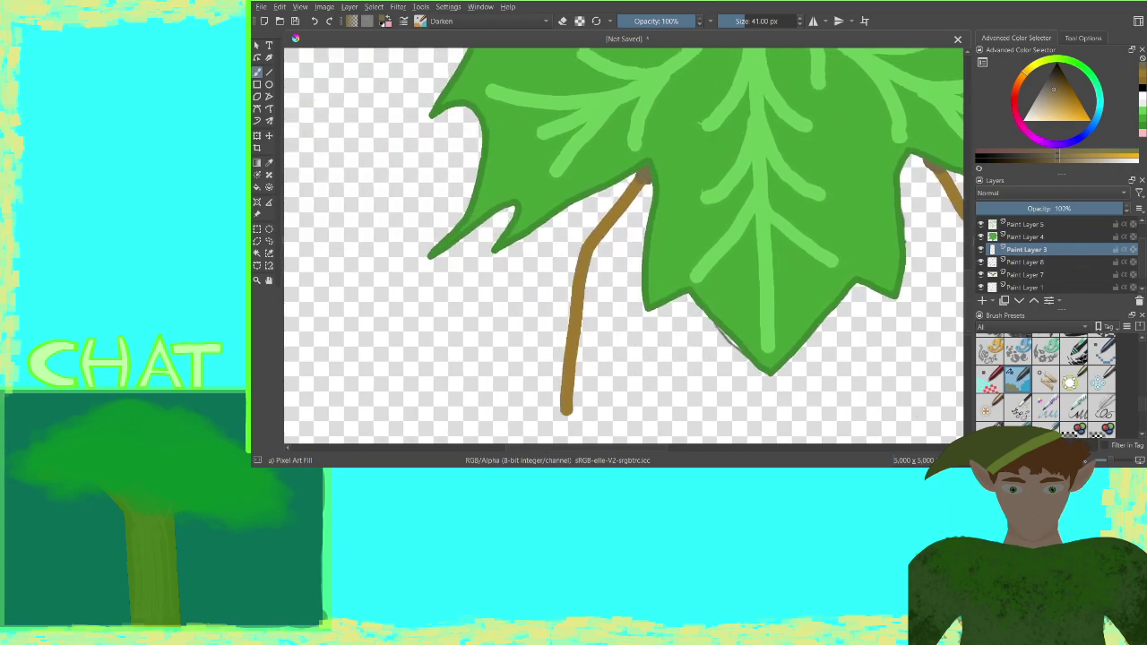
pyautogui.moveTo(640, 113); pyautogui.dragTo(684, 233)
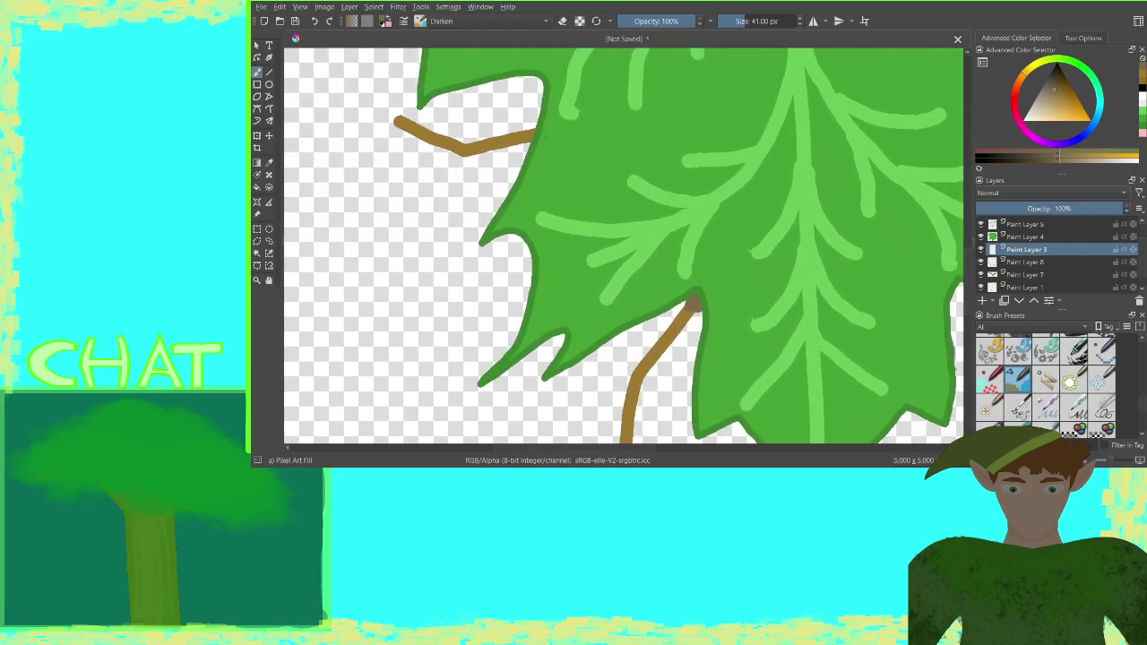
pyautogui.click(530, 133)
pyautogui.scroll(6, 596, 112)
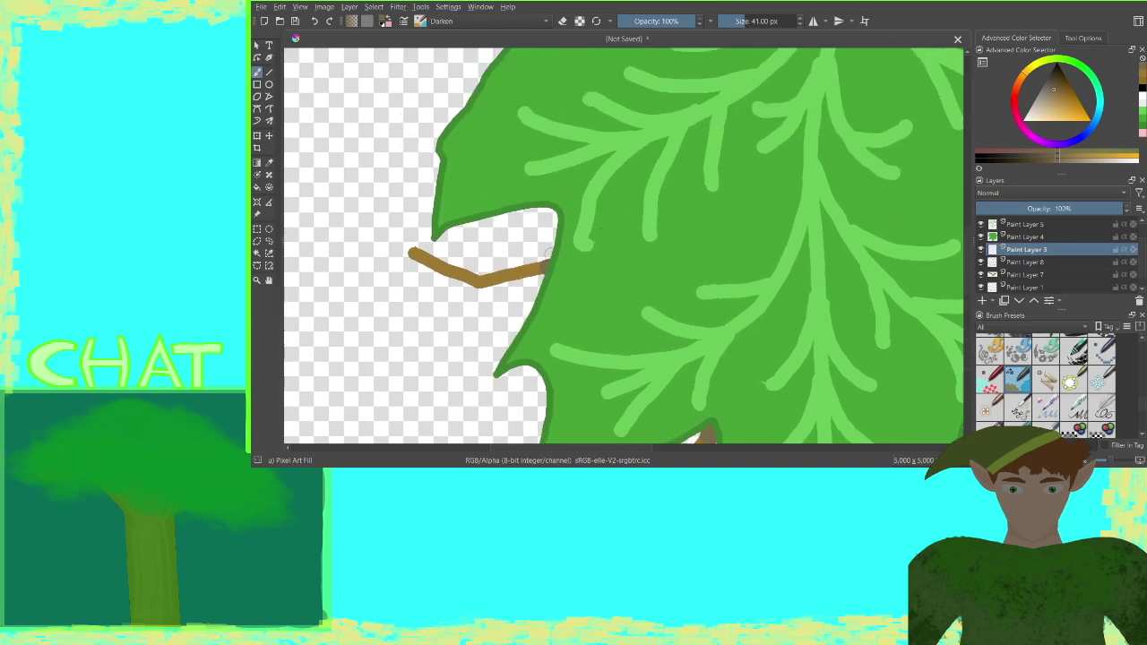
# Examine the shading on the whole leaf character and around its head
pyautogui.moveTo(570, 221); pyautogui.dragTo(512, 308)
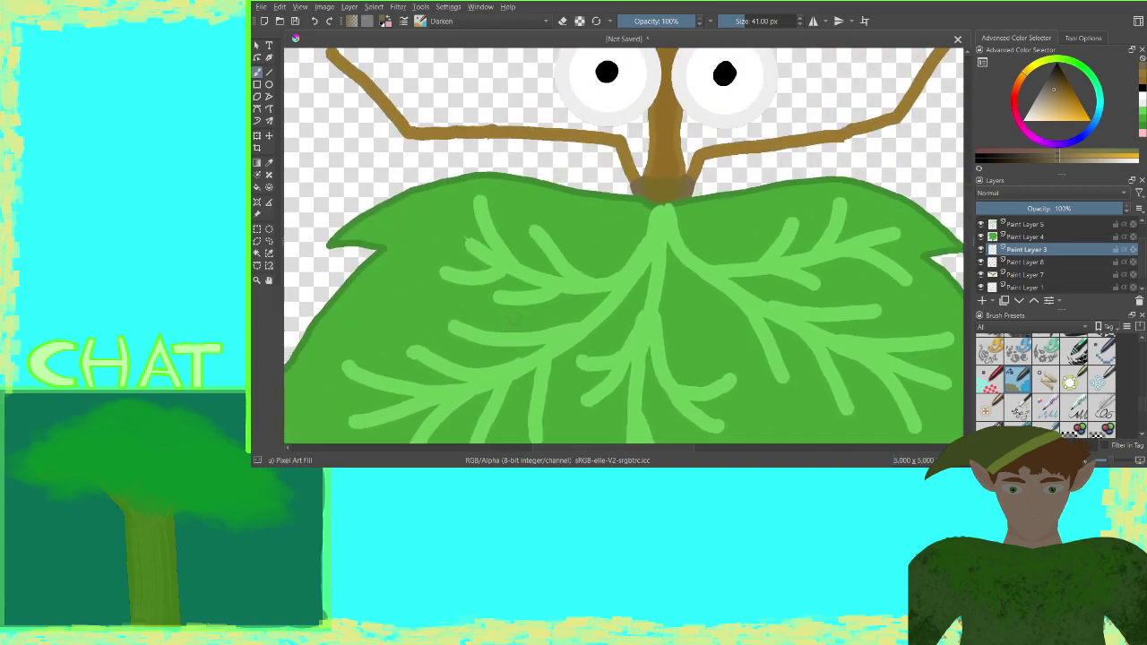
pyautogui.press('-')
pyautogui.press('-')
pyautogui.press('-')
pyautogui.press('-')
pyautogui.press('-')
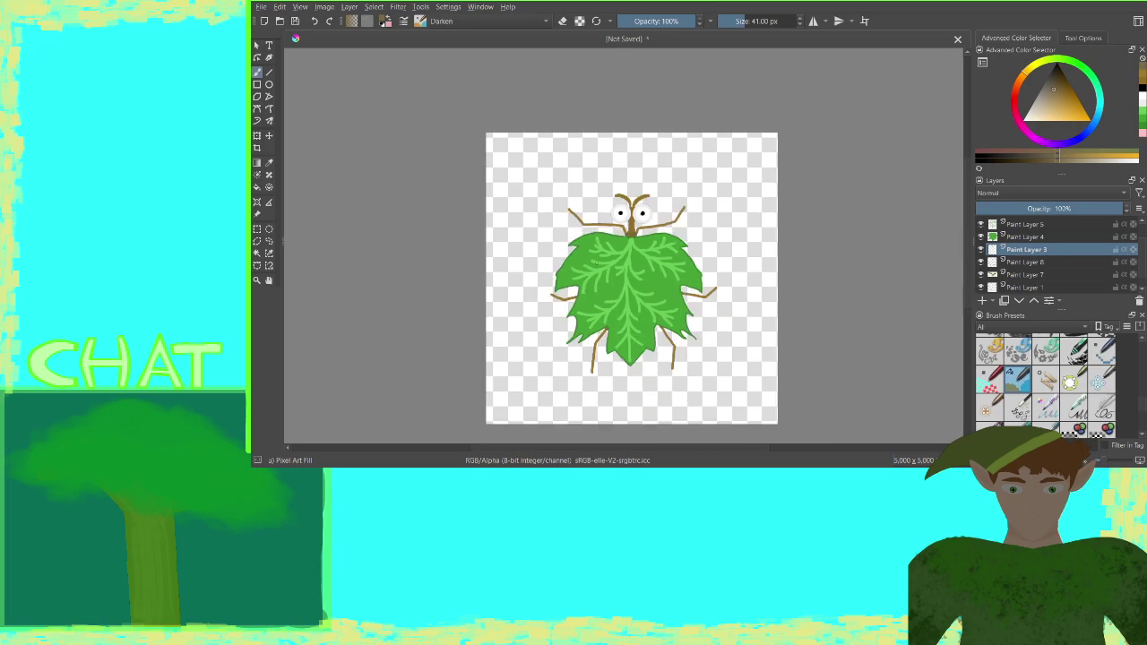
pyautogui.press('+')
pyautogui.press('+')
pyautogui.press('+')
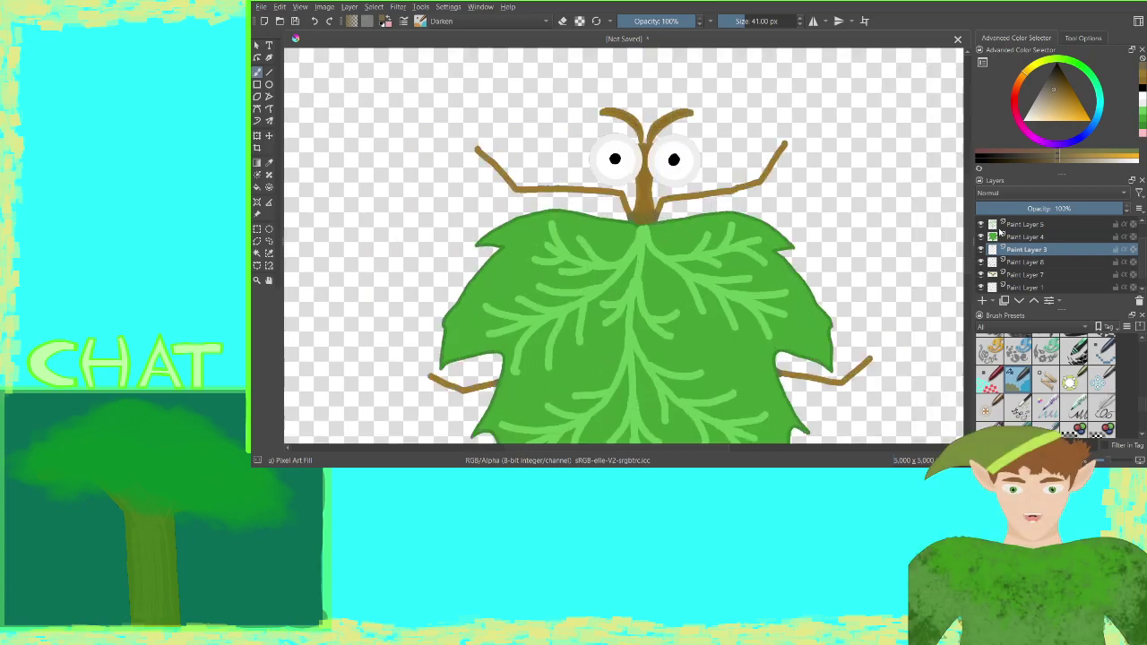
# Add a new paint layer at the top of the stack, set the brush to Lighten mode and choose the light green
pyautogui.scroll(2, 1143, 267)
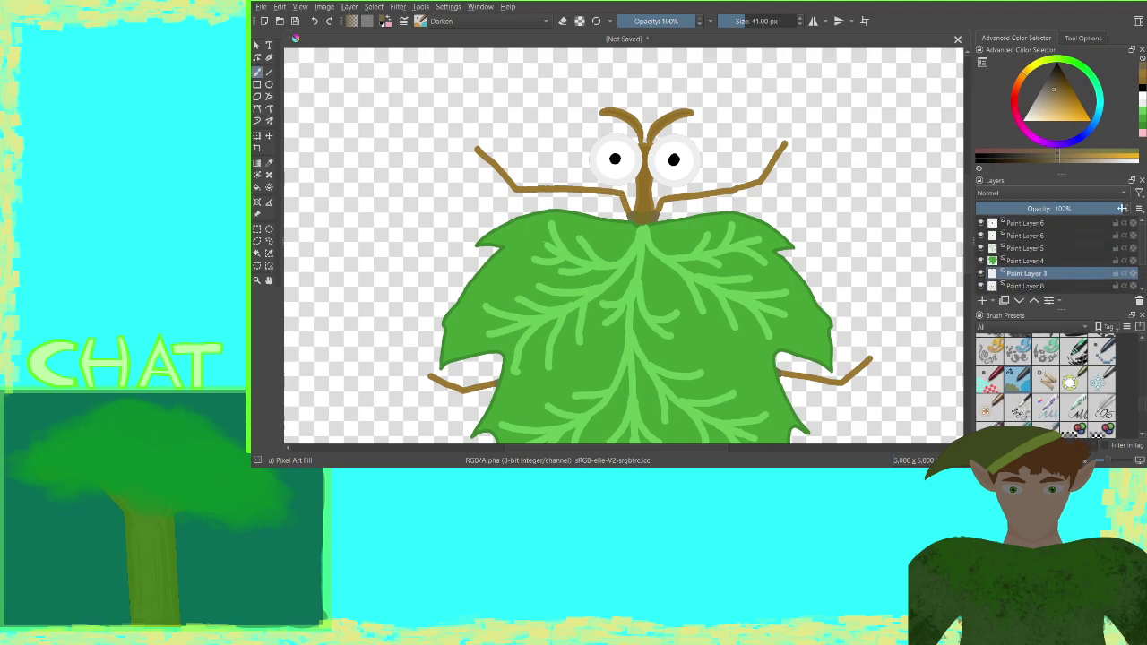
pyautogui.click(997, 223)
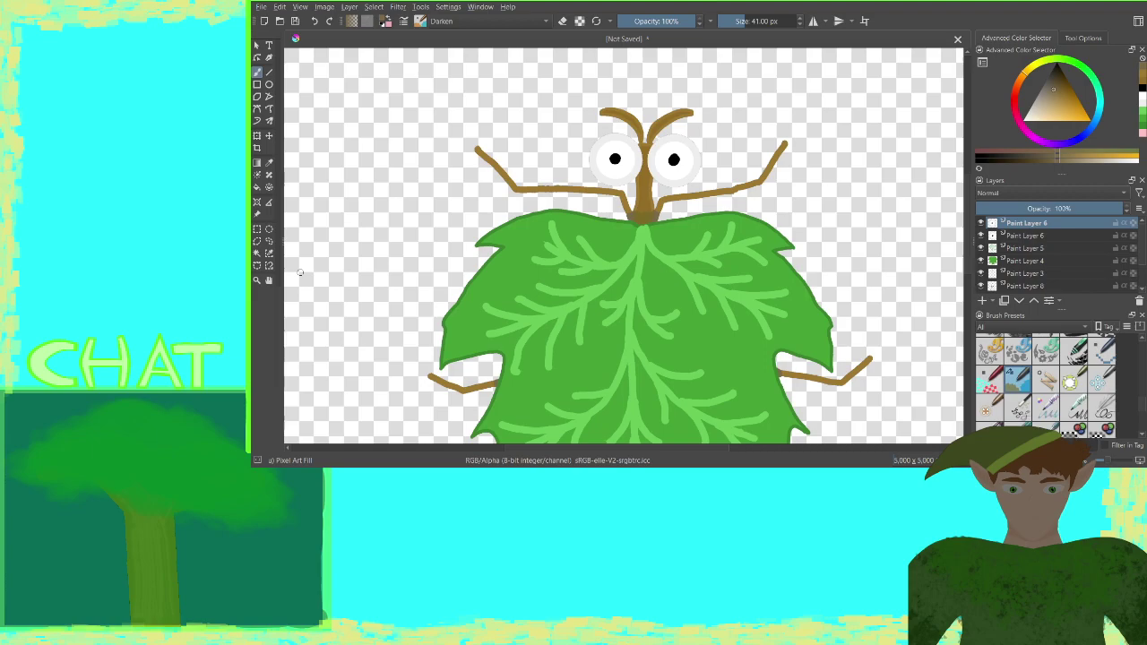
pyautogui.click(983, 300)
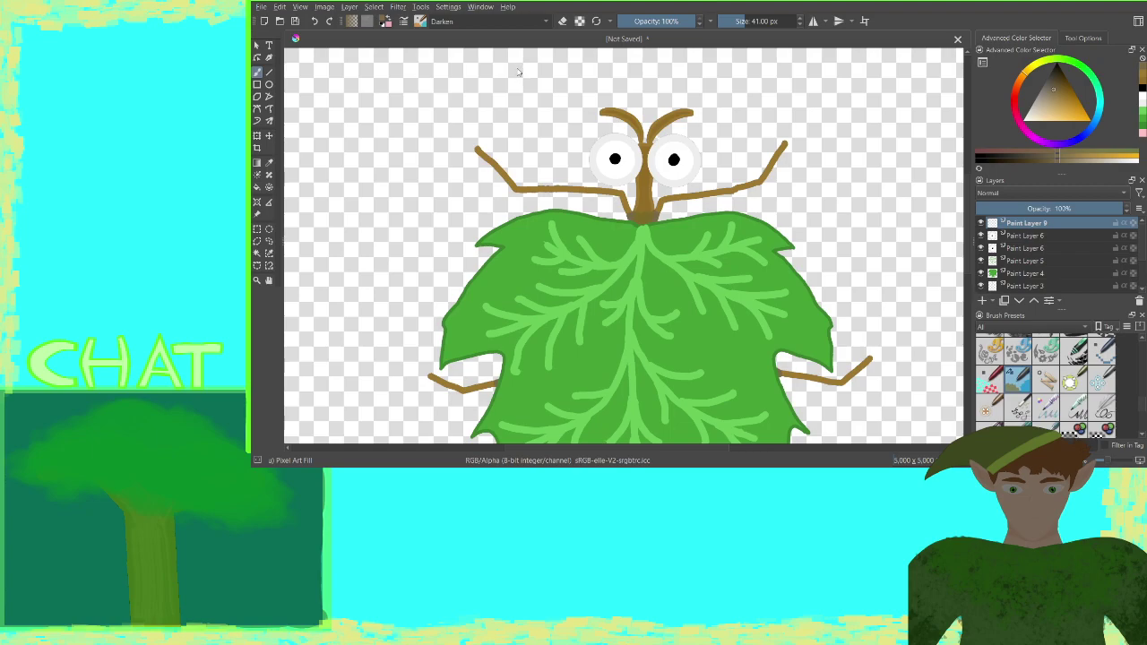
pyautogui.hotkey('alt', 'shift', 'g')
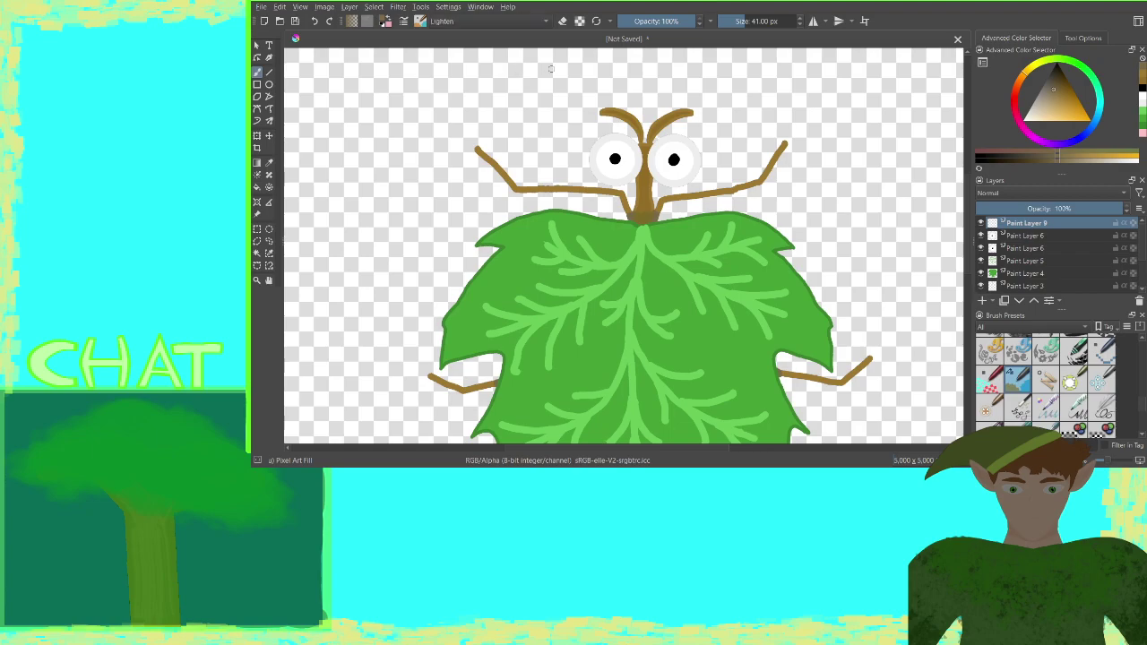
pyautogui.click(1143, 112)
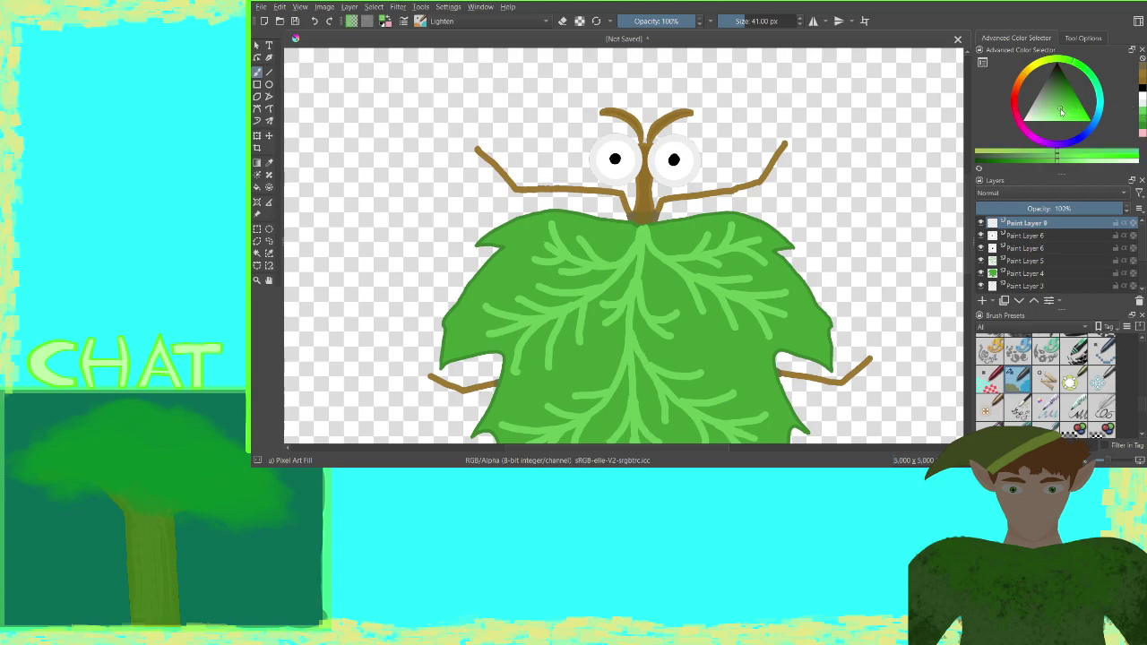
# Pick a paler green for the highlights and reduce the brush size to 22 px
pyautogui.moveTo(1061, 111); pyautogui.dragTo(1058, 117)
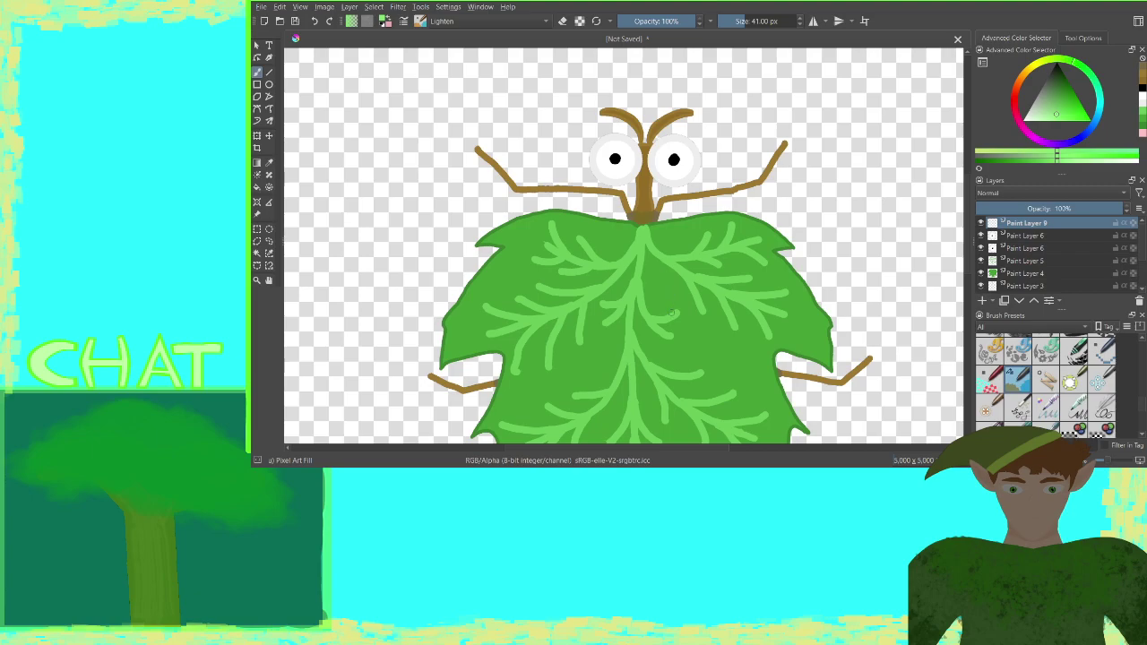
pyautogui.press('[')
pyautogui.press('[')
pyautogui.press('[')
pyautogui.press('[')
pyautogui.press('[')
pyautogui.press('[')
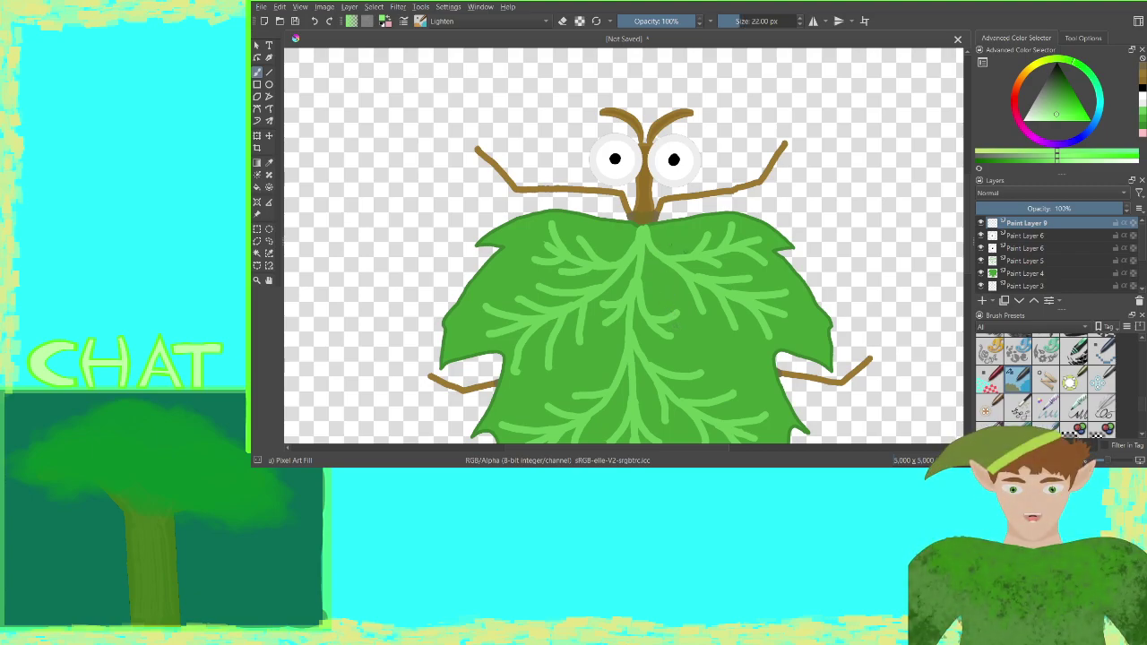
pyautogui.moveTo(691, 254); pyautogui.dragTo(682, 169)
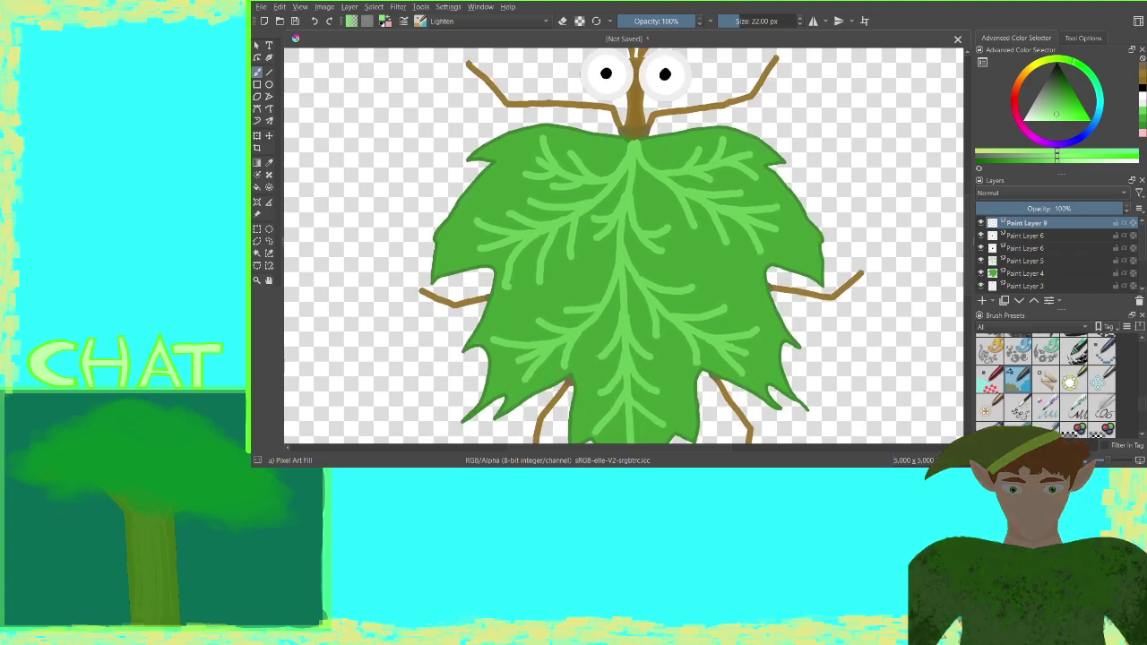
pyautogui.press('e')
pyautogui.press('e')
pyautogui.moveTo(685, 239); pyautogui.dragTo(671, 186)
pyautogui.press('e')
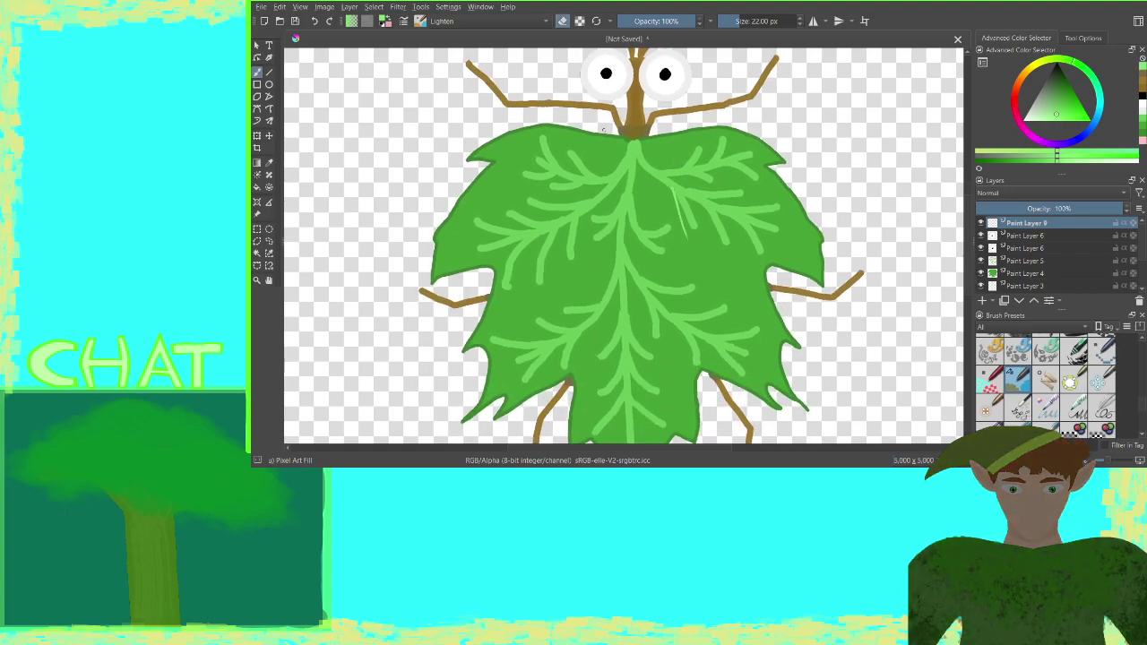
pyautogui.click(315, 20)
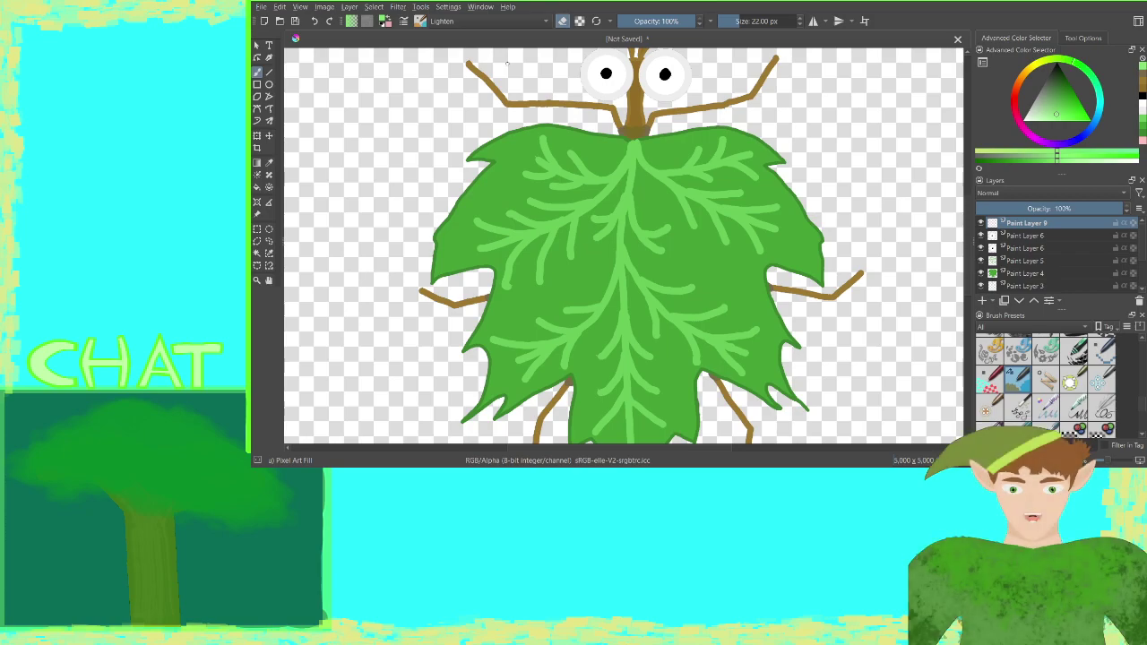
pyautogui.press('e')
pyautogui.press('e')
pyautogui.press('e')
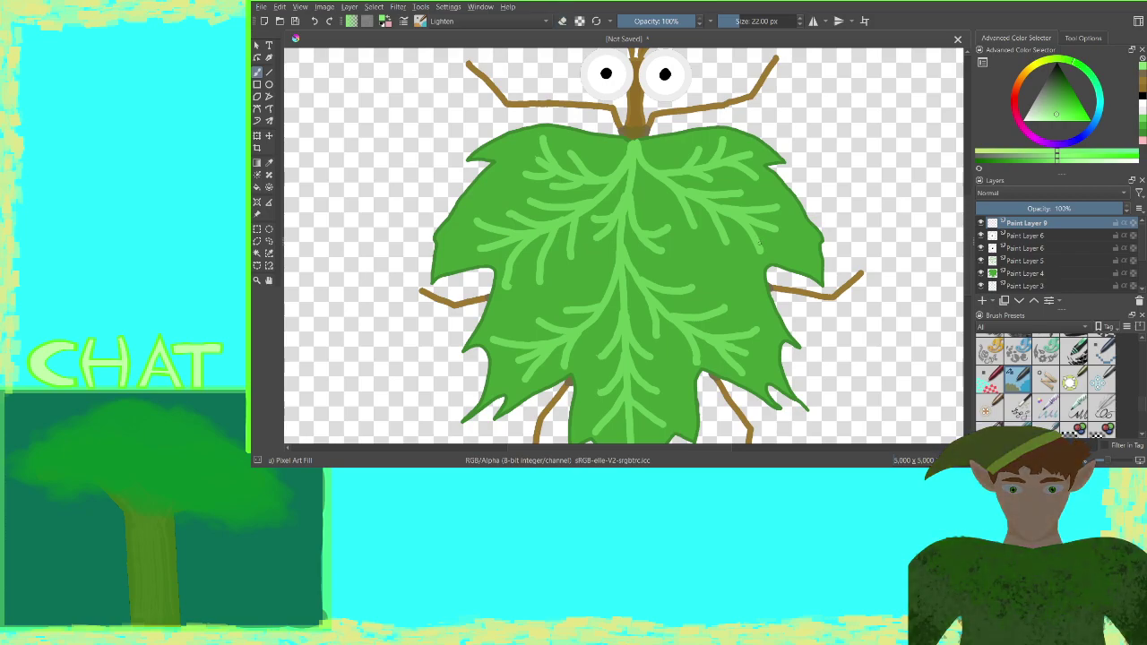
# Paint thin light green highlights along the two lower main side veins and the leaf's full central vein
pyautogui.moveTo(758, 246); pyautogui.dragTo(721, 185)
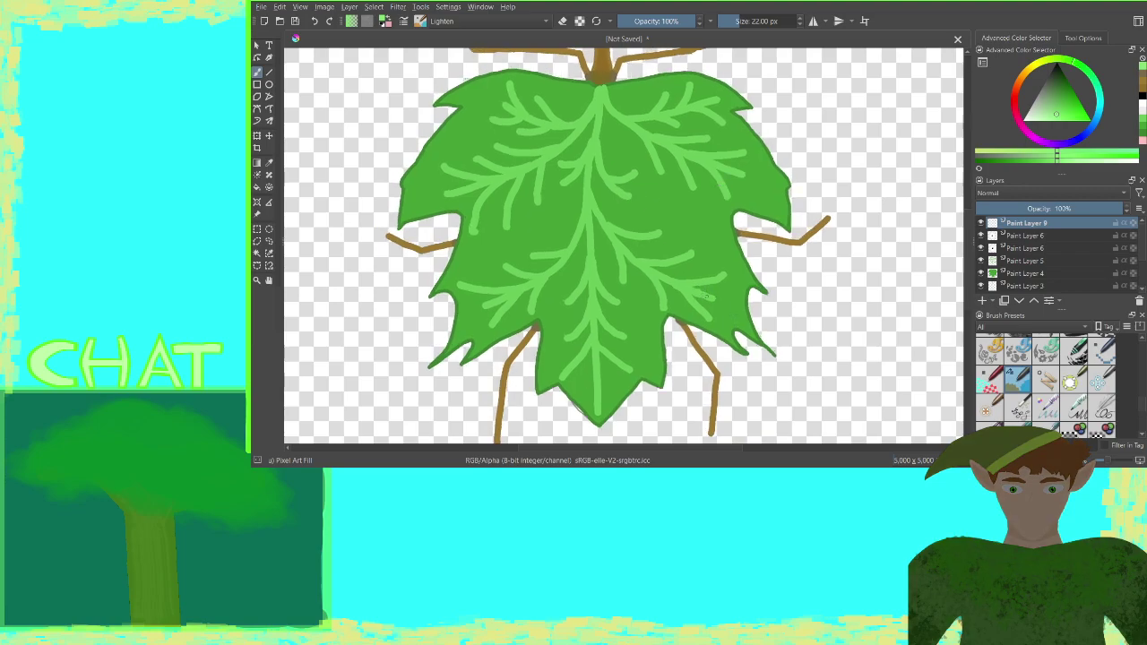
pyautogui.moveTo(707, 296)
pyautogui.mouseDown()
pyautogui.moveTo(625, 254)
pyautogui.moveTo(587, 189)
pyautogui.mouseUp()
pyautogui.moveTo(490, 302)
pyautogui.mouseDown()
pyautogui.moveTo(557, 265)
pyautogui.moveTo(586, 193)
pyautogui.mouseUp()
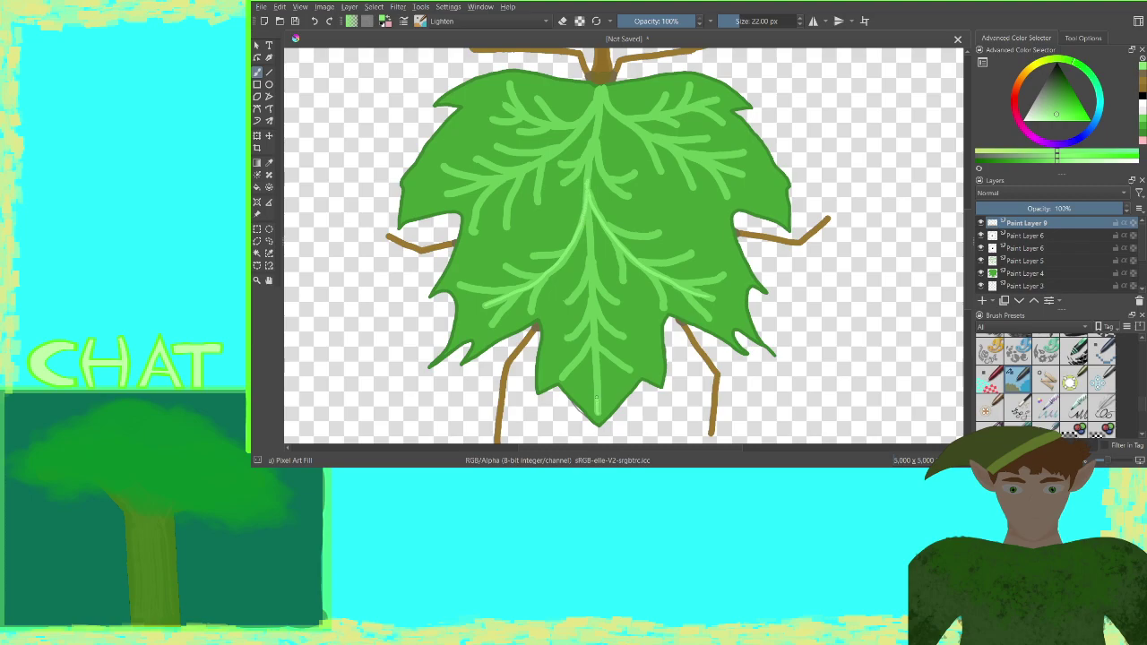
pyautogui.moveTo(596, 397)
pyautogui.mouseDown()
pyautogui.moveTo(588, 190)
pyautogui.moveTo(602, 87)
pyautogui.mouseUp()
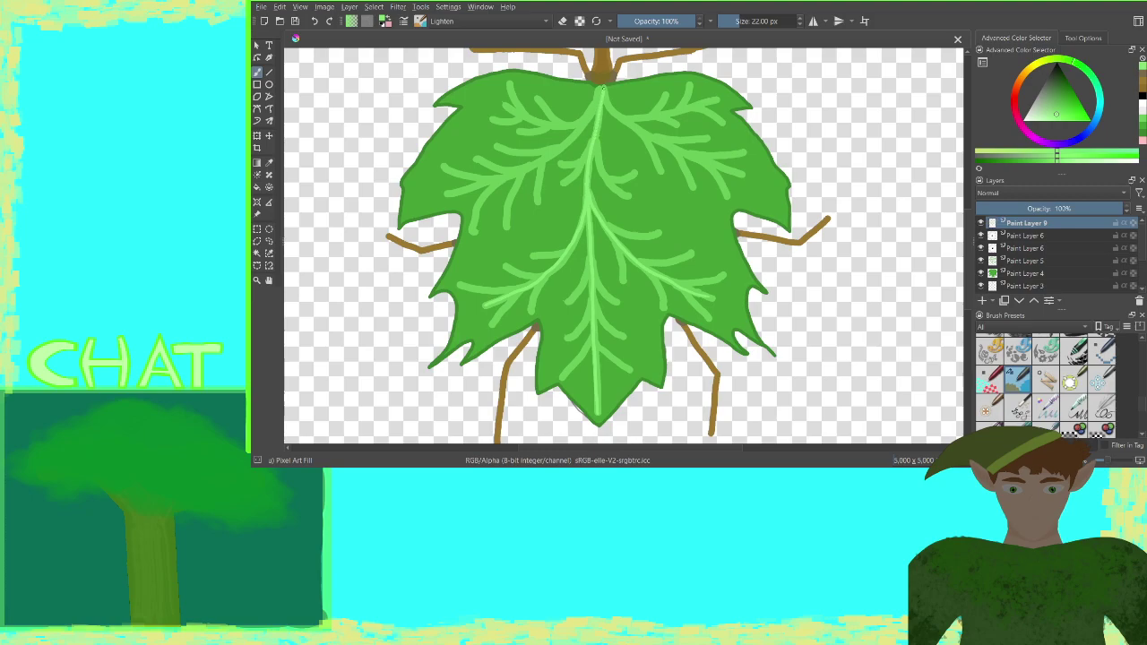
# Highlight the four upper side veins that spread from the stem base with thin light green strokes
pyautogui.moveTo(620, 116); pyautogui.dragTo(721, 167)
pyautogui.moveTo(598, 88)
pyautogui.mouseDown()
pyautogui.moveTo(550, 158)
pyautogui.moveTo(453, 191)
pyautogui.mouseUp()
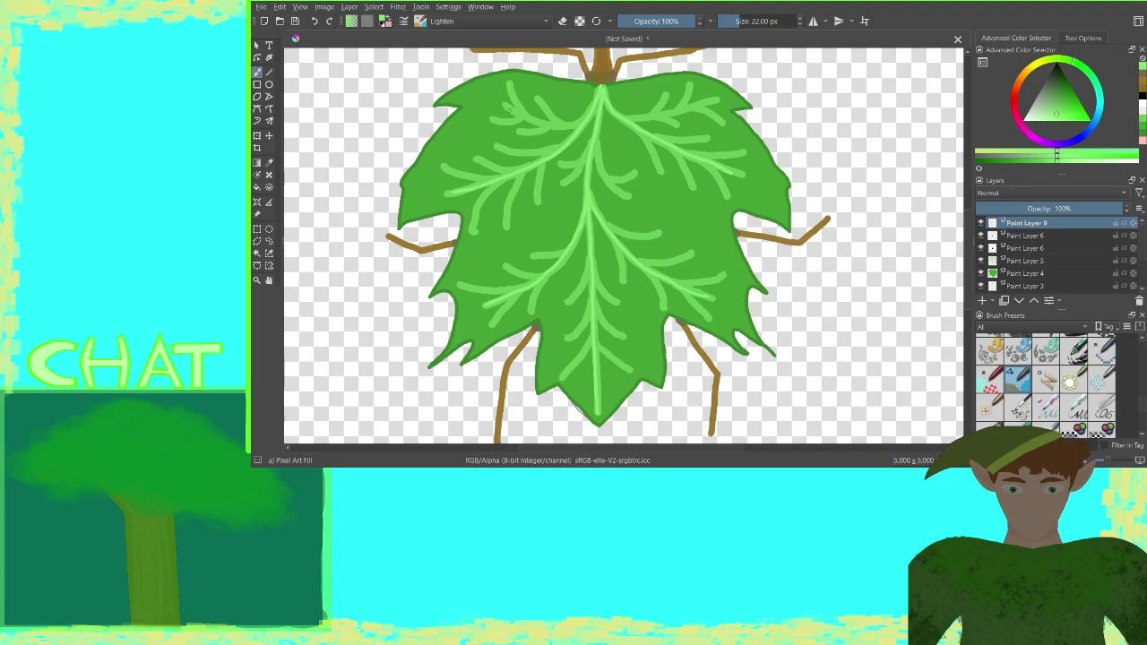
pyautogui.moveTo(505, 105); pyautogui.dragTo(571, 123)
pyautogui.moveTo(708, 101); pyautogui.dragTo(619, 117)
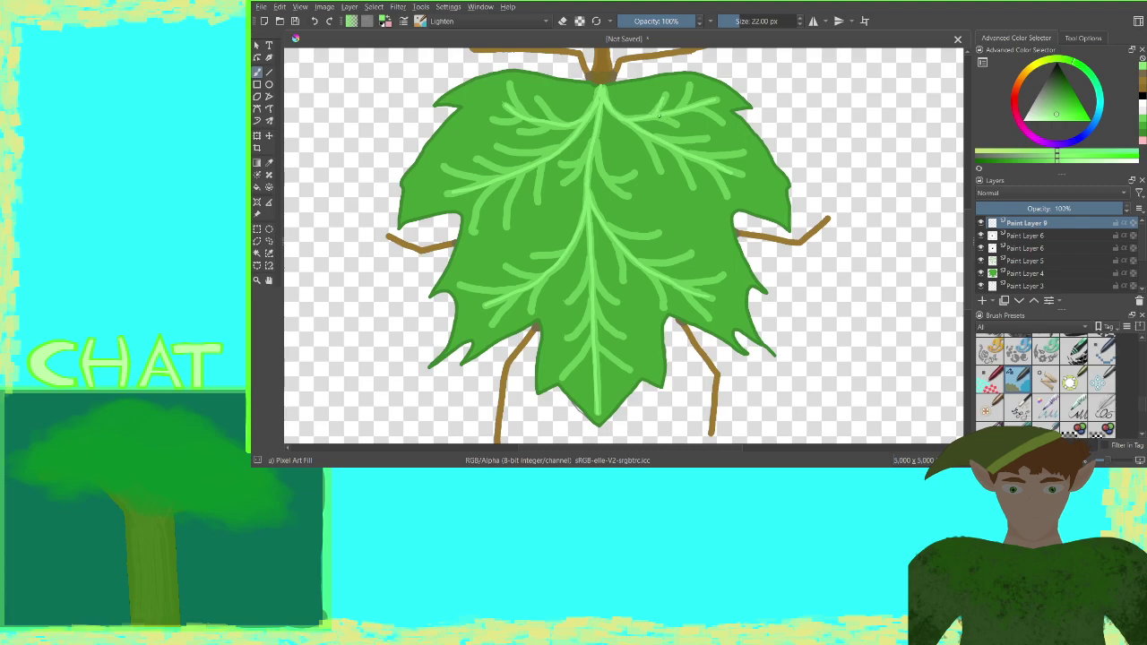
# Highlight the small branches of the upper side veins, the short central offshoots and the lower-left vein's inner twigs
pyautogui.moveTo(687, 103); pyautogui.dragTo(689, 89)
pyautogui.moveTo(557, 124)
pyautogui.mouseDown()
pyautogui.moveTo(545, 103)
pyautogui.moveTo(524, 135)
pyautogui.moveTo(512, 87)
pyautogui.moveTo(498, 121)
pyautogui.mouseUp()
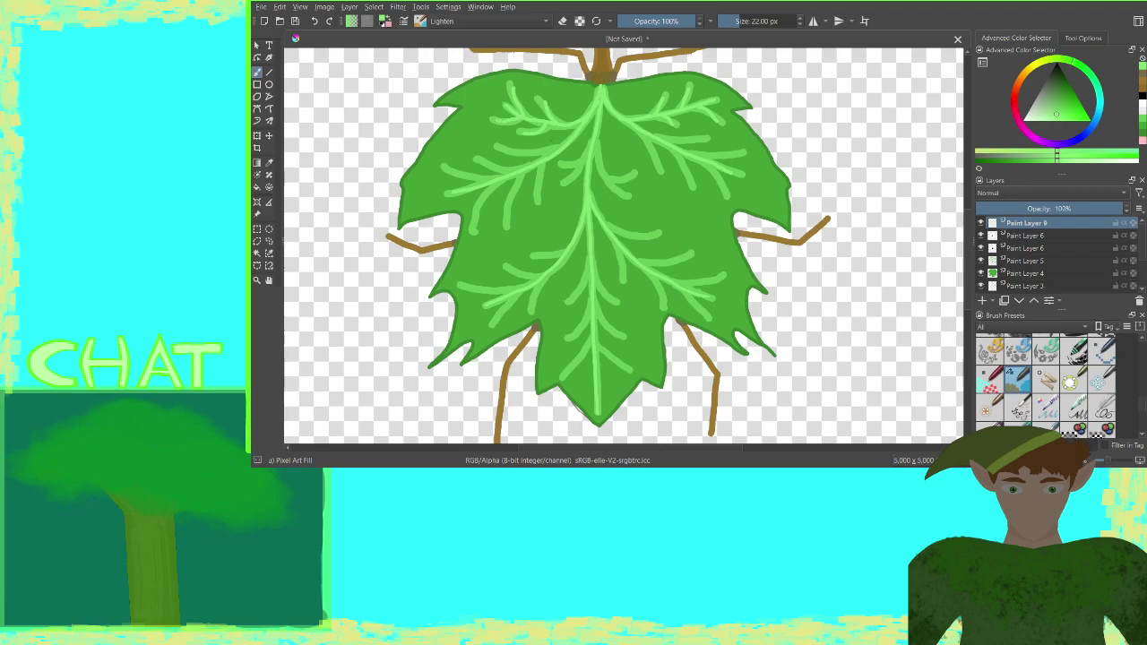
pyautogui.moveTo(557, 151); pyautogui.dragTo(500, 148)
pyautogui.moveTo(538, 163); pyautogui.dragTo(542, 199)
pyautogui.moveTo(520, 173)
pyautogui.mouseDown()
pyautogui.moveTo(507, 213)
pyautogui.moveTo(493, 181)
pyautogui.moveTo(477, 219)
pyautogui.mouseUp()
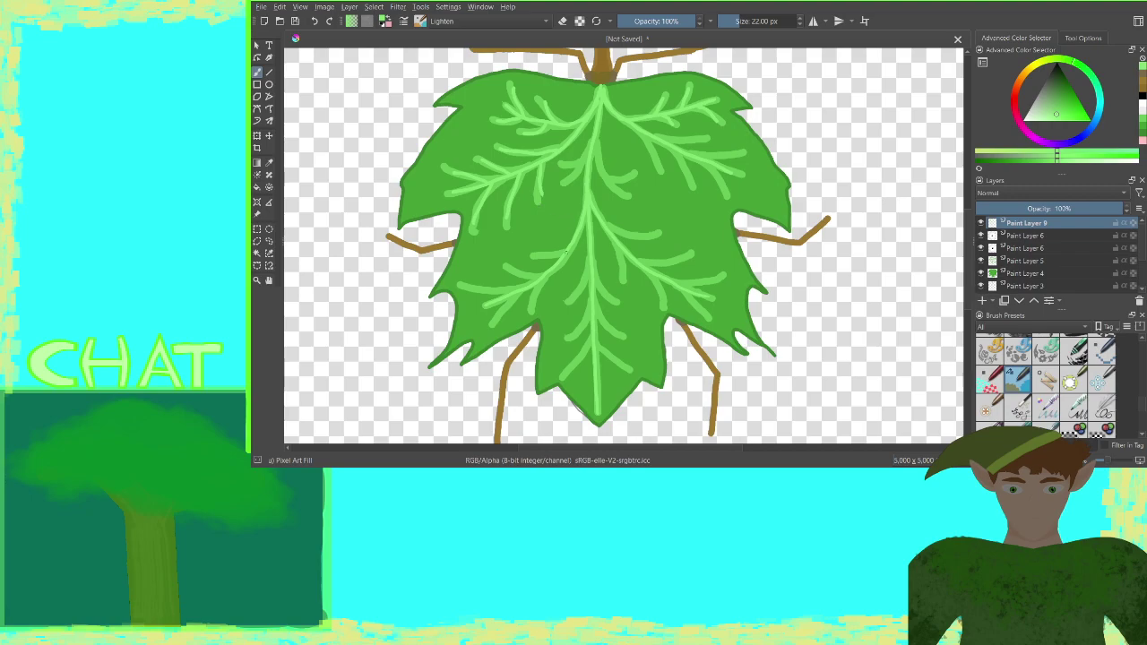
pyautogui.moveTo(560, 255); pyautogui.dragTo(545, 257)
pyautogui.moveTo(593, 141); pyautogui.dragTo(570, 181)
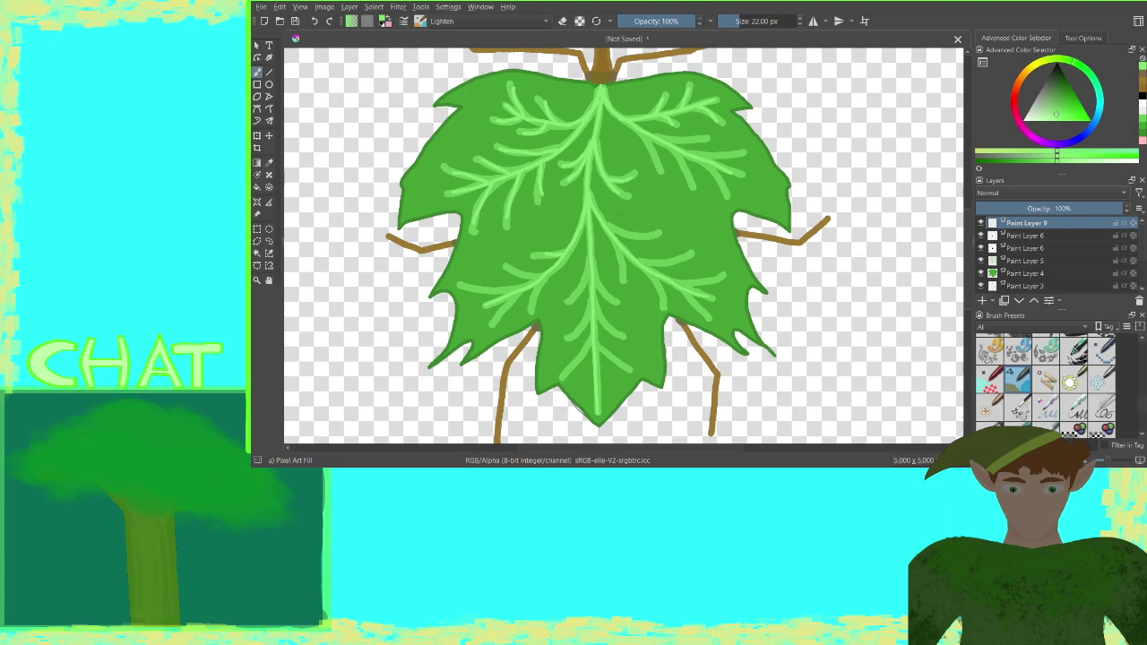
# Highlight the remaining small branches of the lower side veins and the forked veins near the leaf's bottom tip
pyautogui.moveTo(605, 225)
pyautogui.mouseDown()
pyautogui.moveTo(658, 234)
pyautogui.moveTo(657, 261)
pyautogui.moveTo(675, 261)
pyautogui.mouseUp()
pyautogui.moveTo(674, 283); pyautogui.dragTo(723, 276)
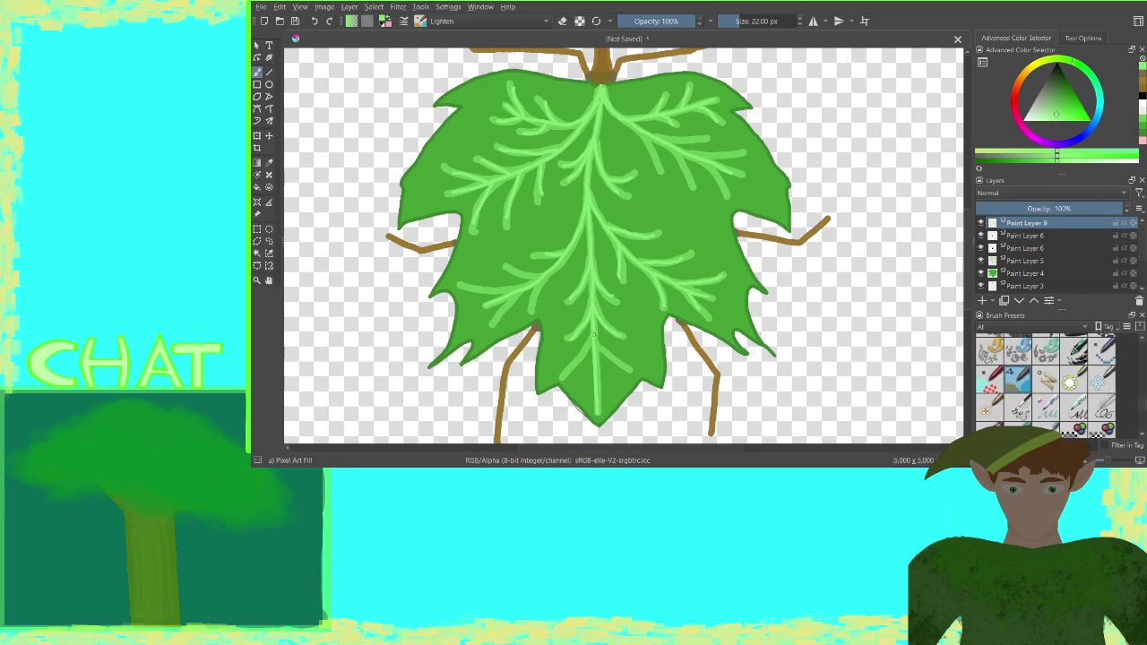
pyautogui.moveTo(593, 342); pyautogui.dragTo(563, 377)
pyautogui.moveTo(595, 343); pyautogui.dragTo(625, 369)
pyautogui.moveTo(516, 291); pyautogui.dragTo(462, 286)
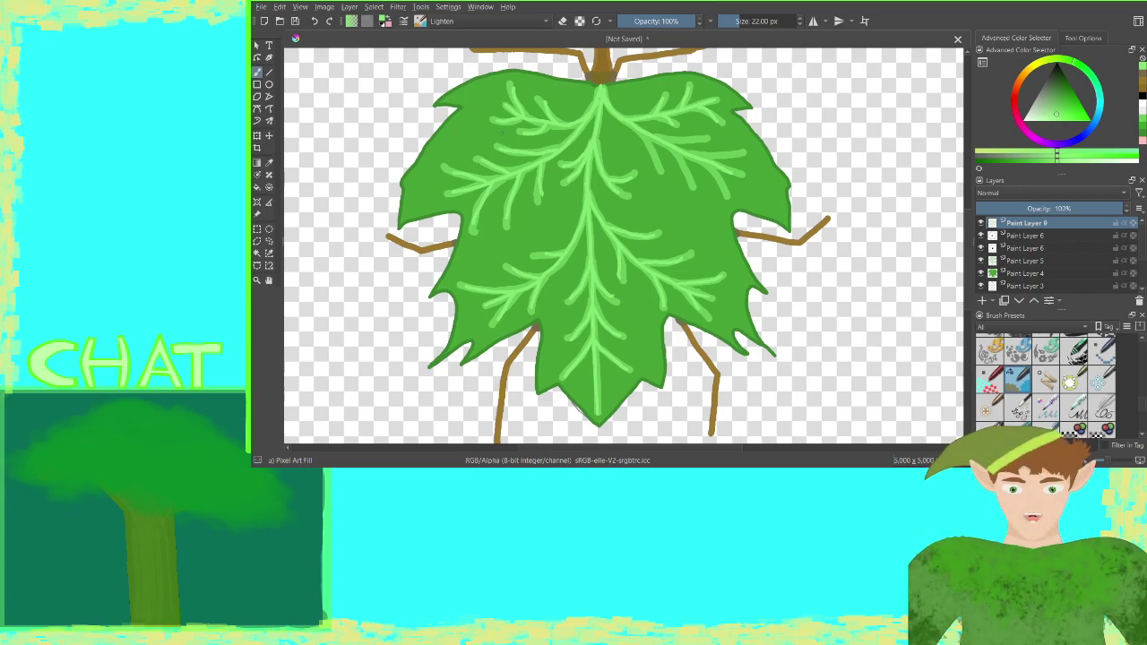
# Choose a slightly deeper light green and paint a highlight inside the leaf's left edge down to the bottom tip
pyautogui.click(1047, 161)
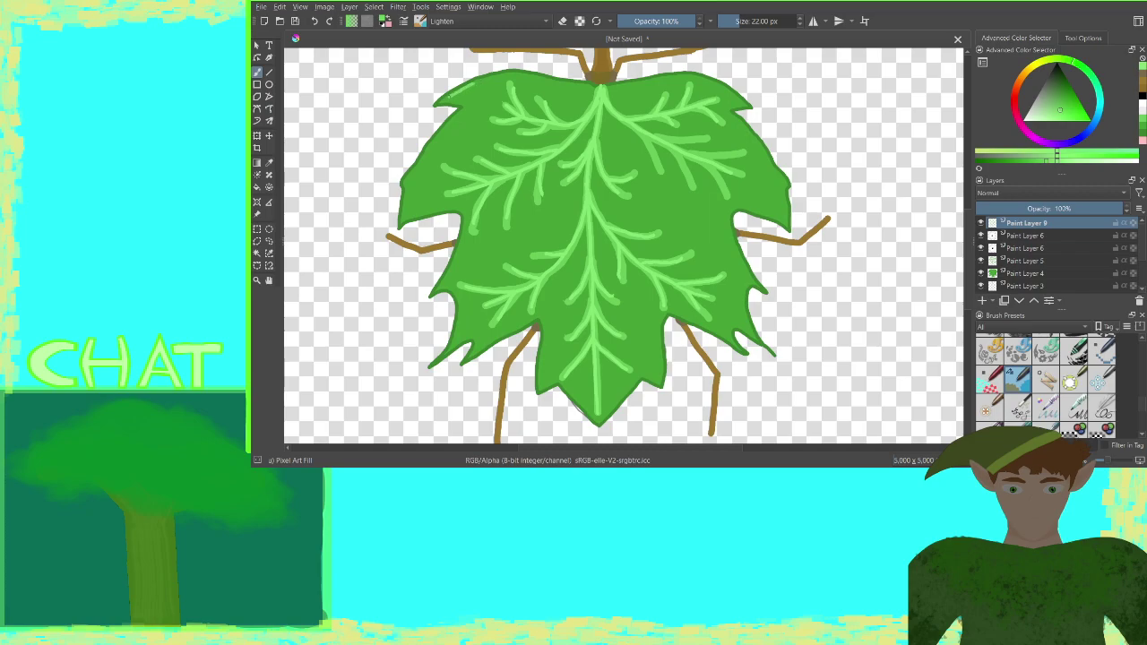
pyautogui.moveTo(467, 102)
pyautogui.mouseDown()
pyautogui.moveTo(409, 182)
pyautogui.moveTo(406, 212)
pyautogui.moveTo(464, 206)
pyautogui.moveTo(468, 244)
pyautogui.moveTo(442, 286)
pyautogui.moveTo(464, 316)
pyautogui.moveTo(453, 342)
pyautogui.moveTo(469, 336)
pyautogui.mouseUp()
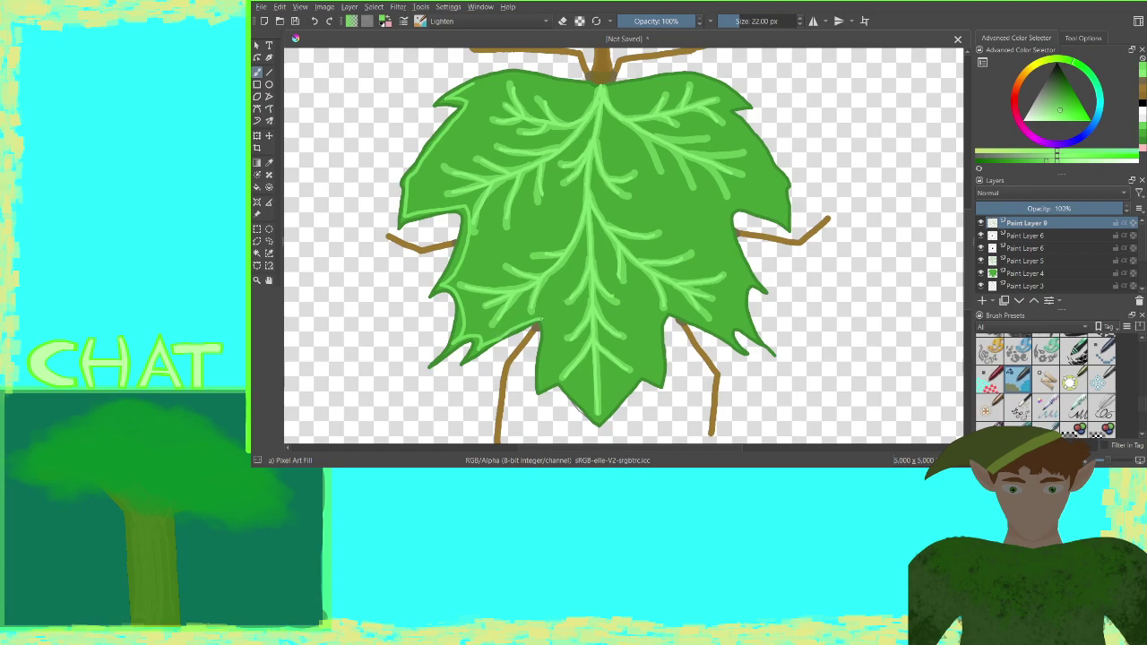
pyautogui.moveTo(540, 319)
pyautogui.mouseDown()
pyautogui.moveTo(543, 380)
pyautogui.moveTo(599, 425)
pyautogui.mouseUp()
pyautogui.hotkey('ctrl', '-')
pyautogui.hotkey('ctrl', '-')
pyautogui.hotkey('ctrl', '-')
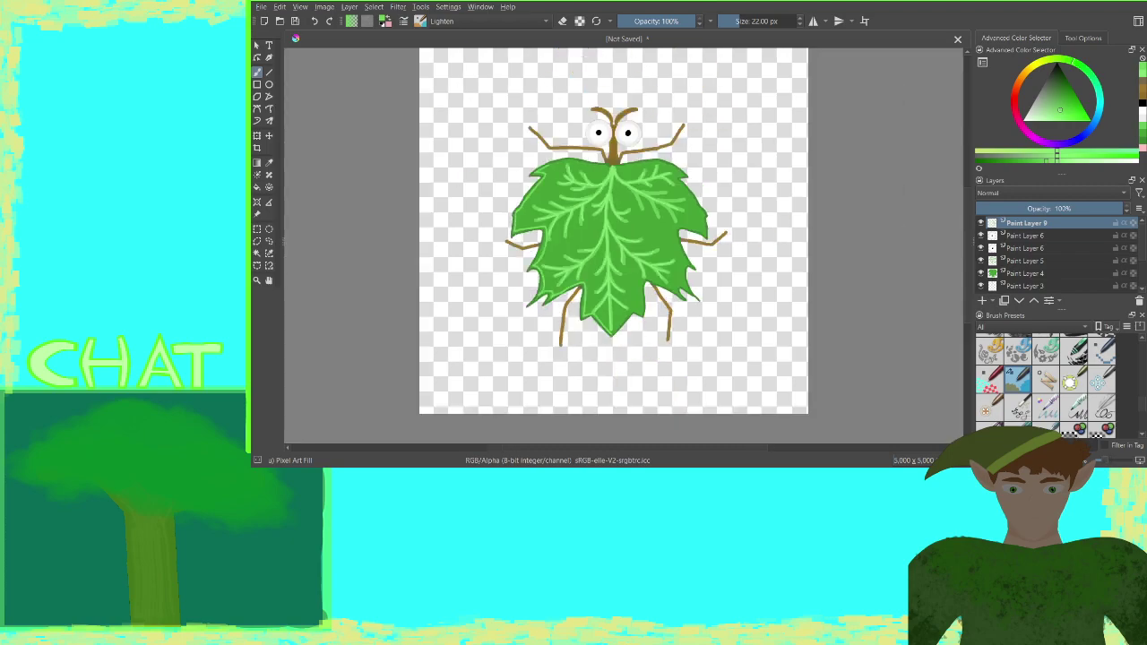
# Extend the edge highlight along the leaf's top-left outline up to the stem and check it against the whole character
pyautogui.hotkey('ctrl', '+')
pyautogui.hotkey('ctrl', '+')
pyautogui.hotkey('ctrl', '+')
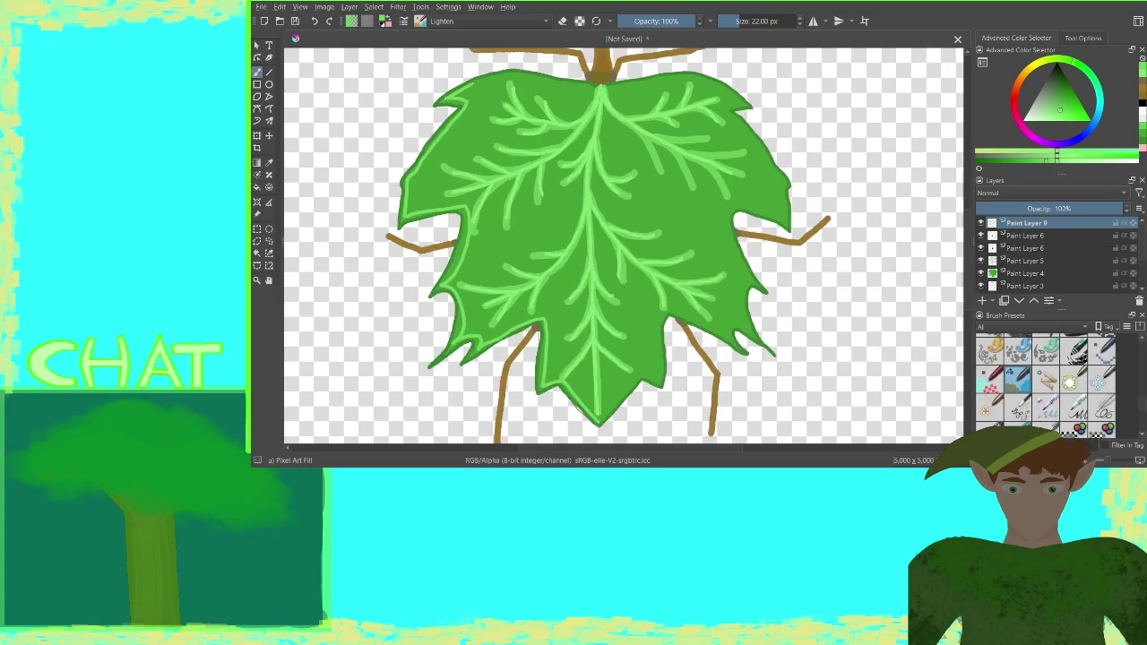
pyautogui.moveTo(478, 83); pyautogui.dragTo(594, 86)
pyautogui.hotkey('ctrl', '-')
pyautogui.hotkey('ctrl', '-')
pyautogui.hotkey('ctrl', '-')
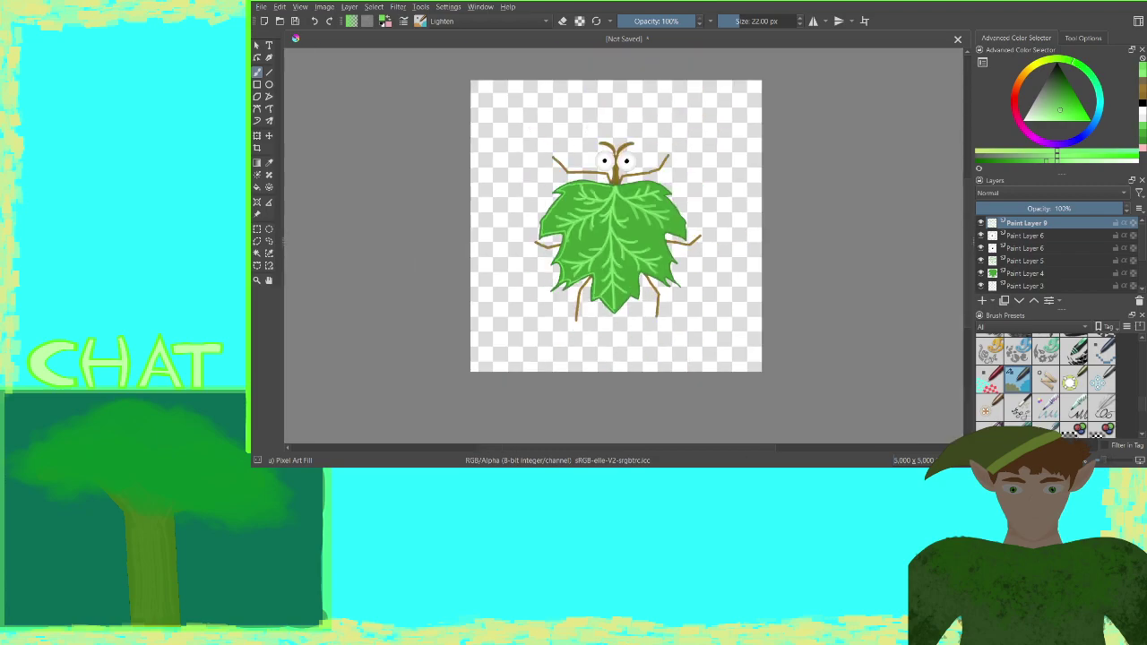
pyautogui.press('+')
pyautogui.press('+')
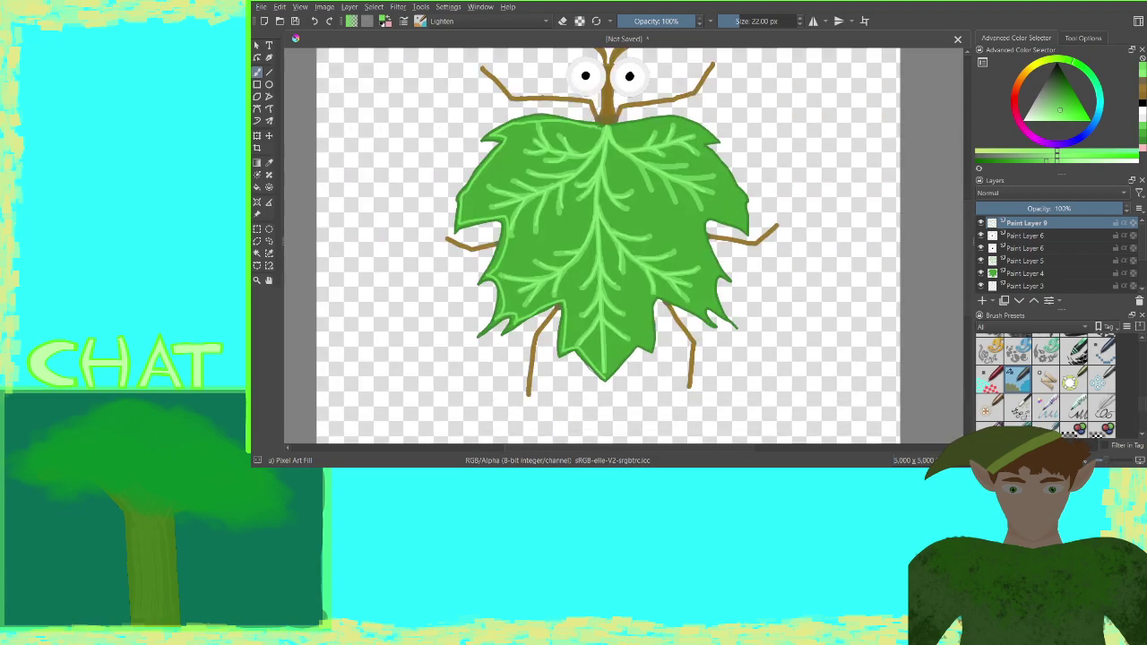
# Select the left eye's layer and set the brush to white with the Luminosity blending mode
pyautogui.click(1000, 234)
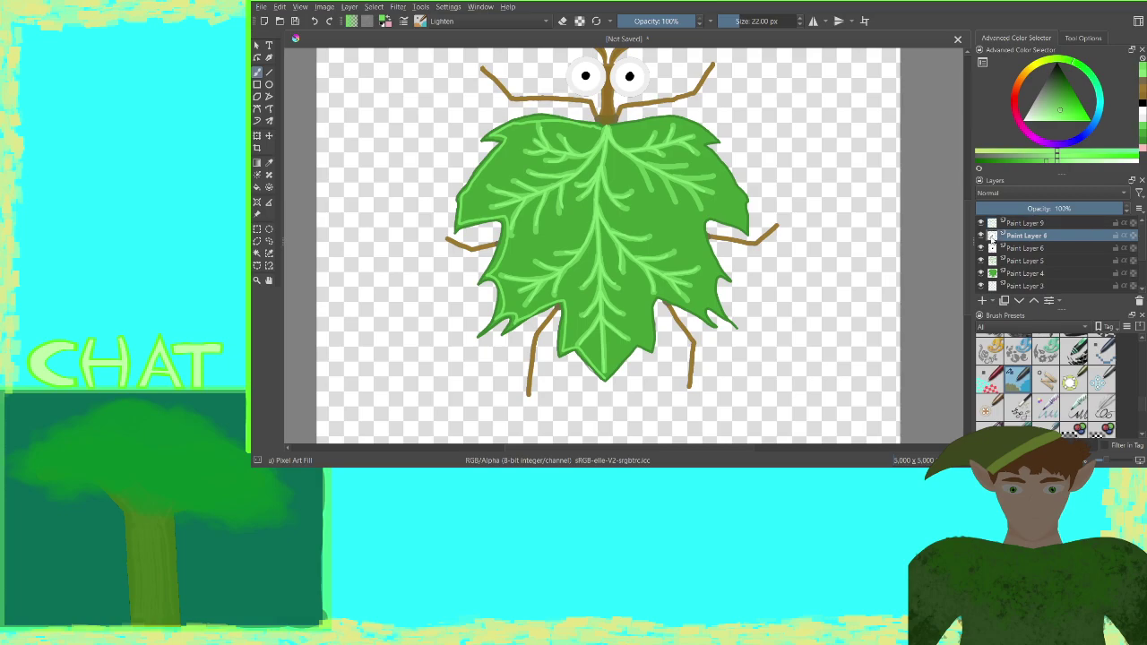
pyautogui.click(1143, 113)
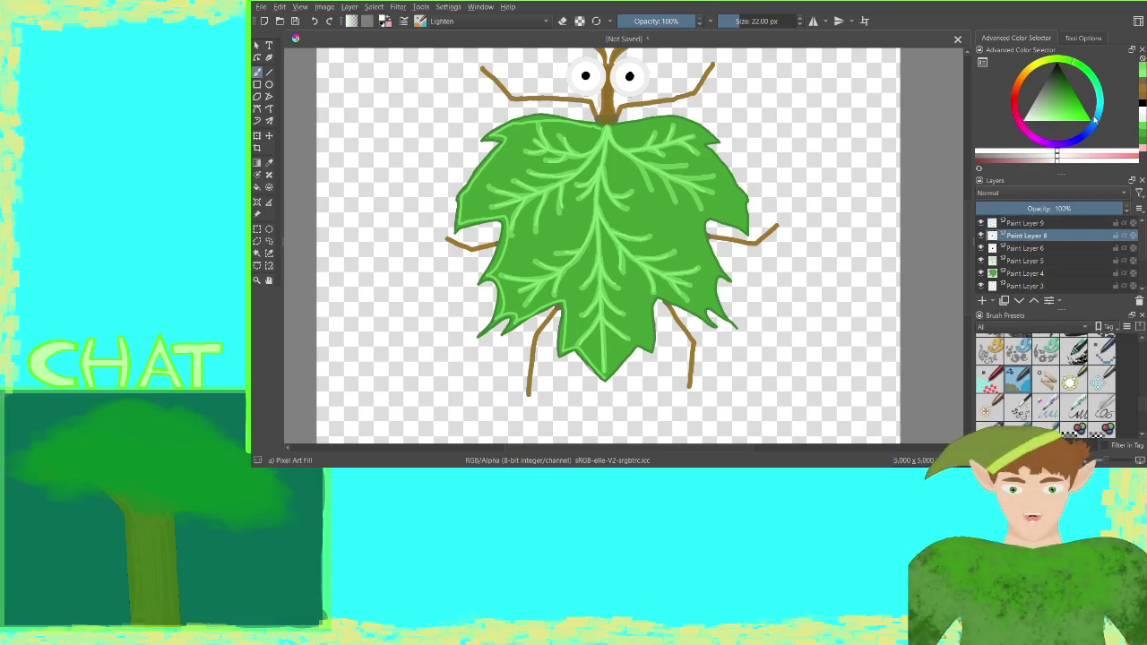
pyautogui.press('+')
pyautogui.press('+')
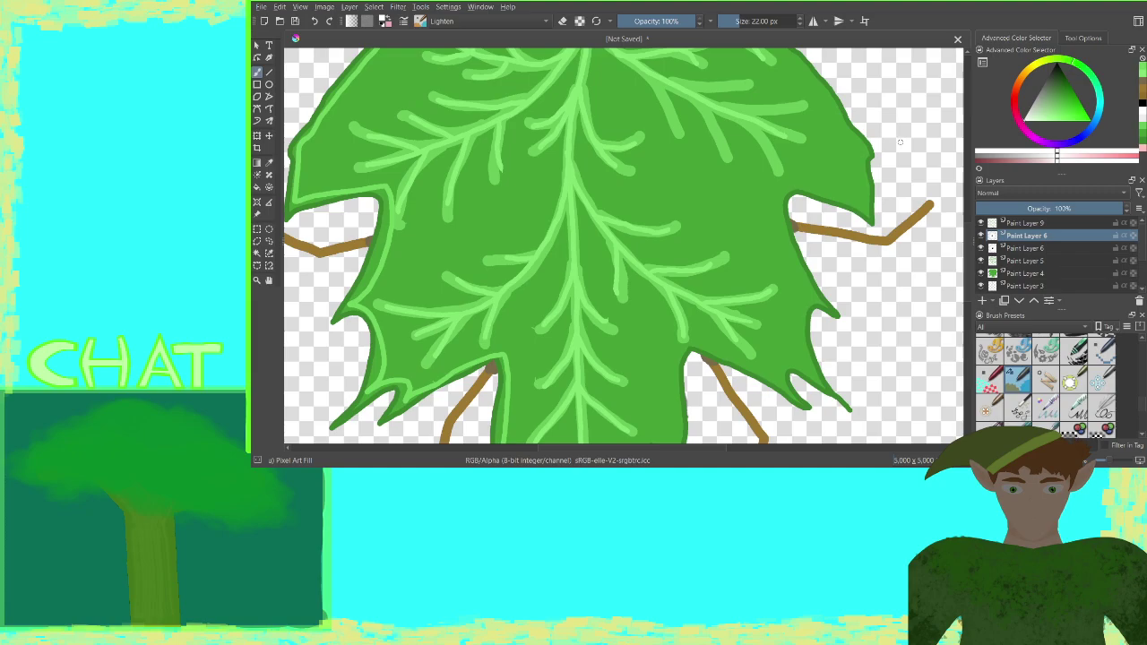
pyautogui.moveTo(900, 142); pyautogui.dragTo(978, 350)
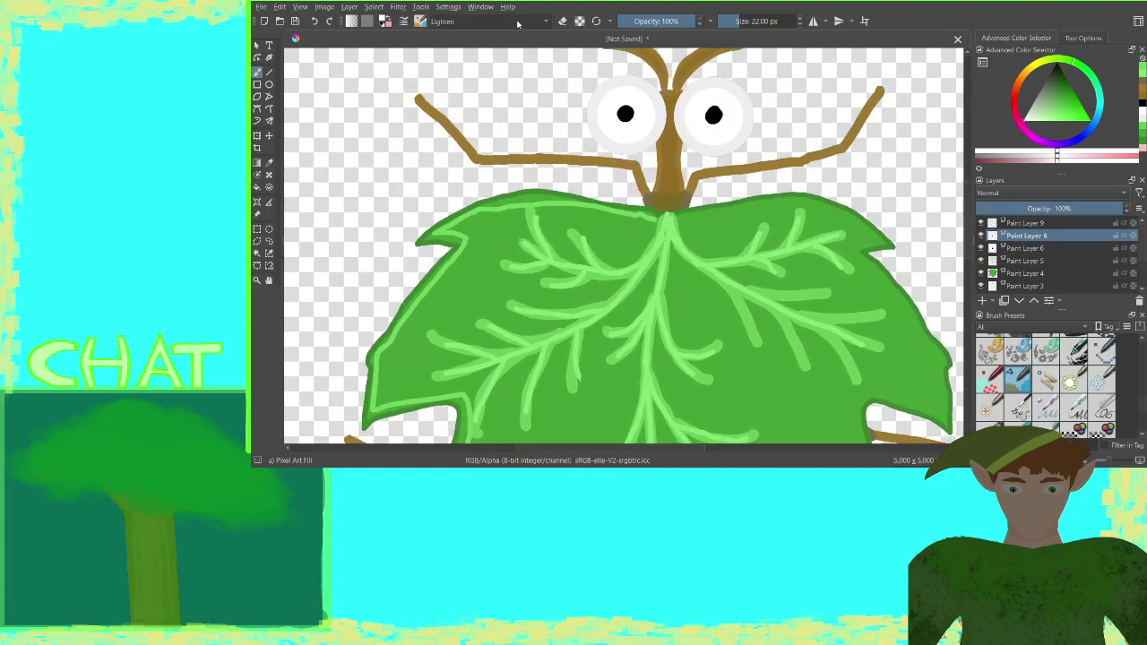
pyautogui.click(518, 21)
pyautogui.click(495, 77)
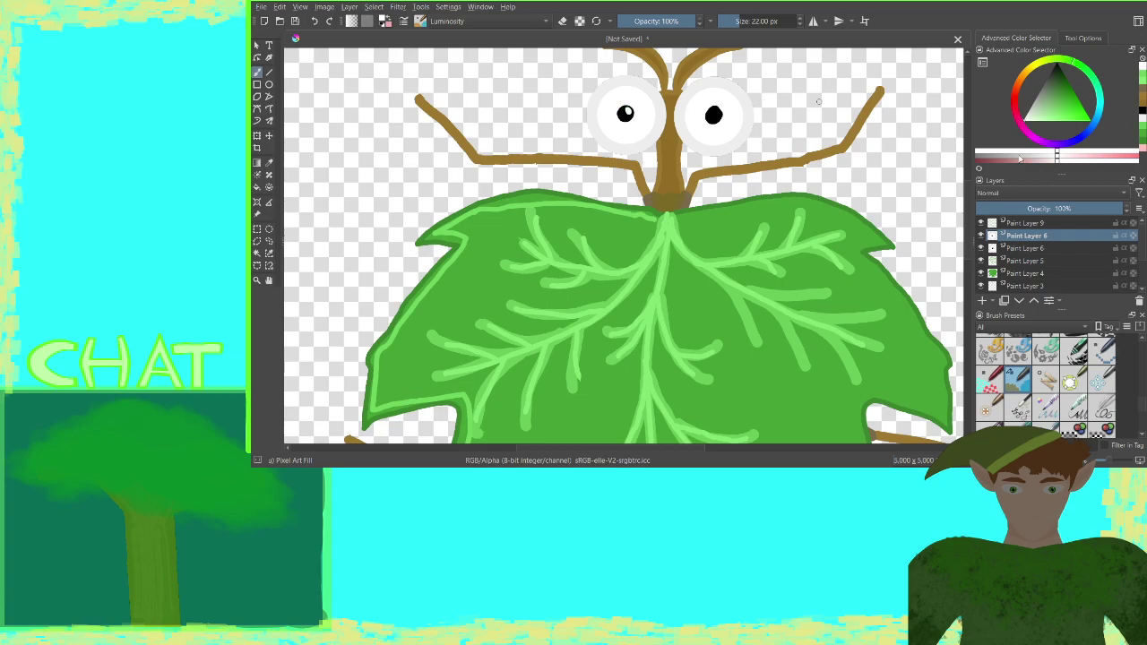
pyautogui.click(1001, 250)
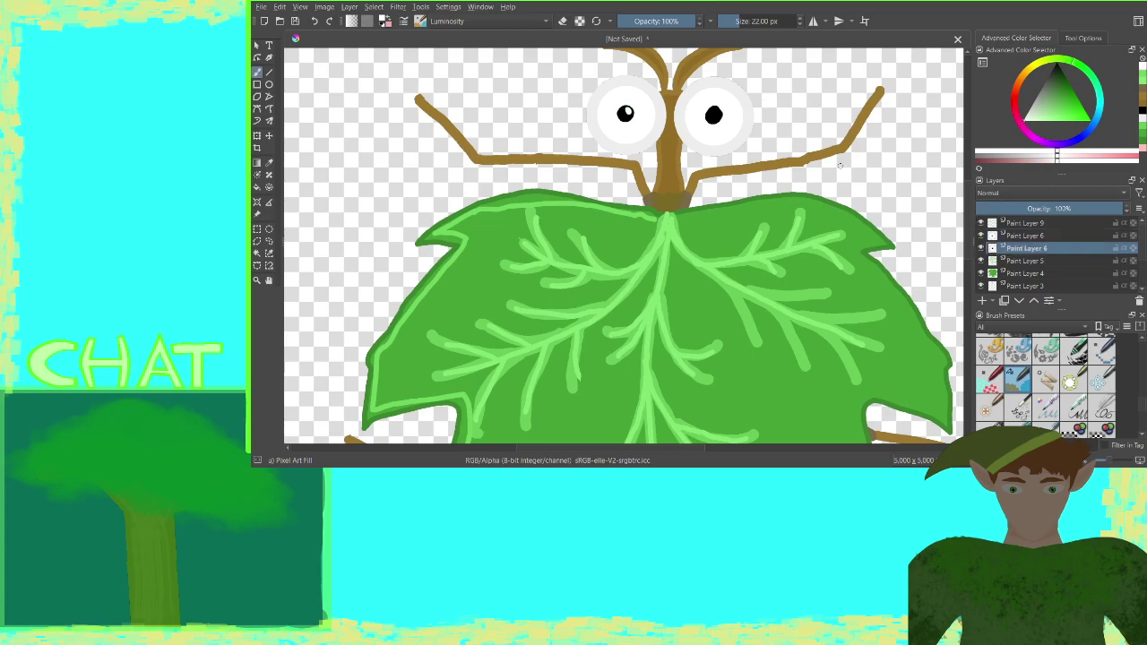
pyautogui.click(717, 112)
pyautogui.click(315, 21)
pyautogui.click(314, 20)
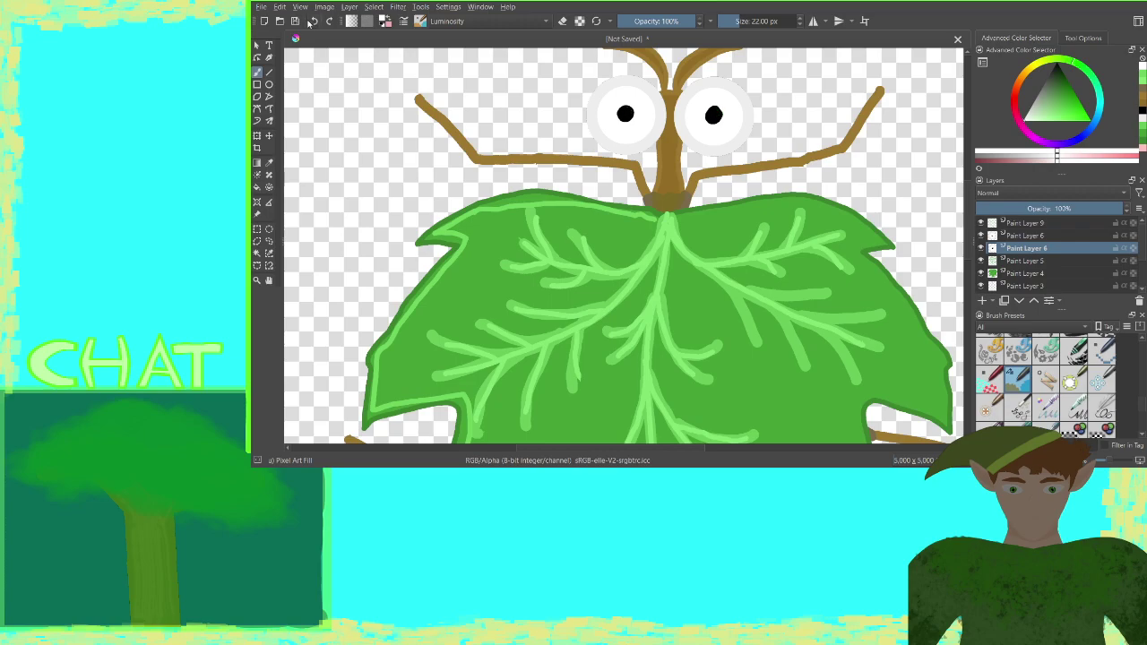
# Paint a large and a small white highlight on each pupil, working on each eye's own layer
pyautogui.click(997, 236)
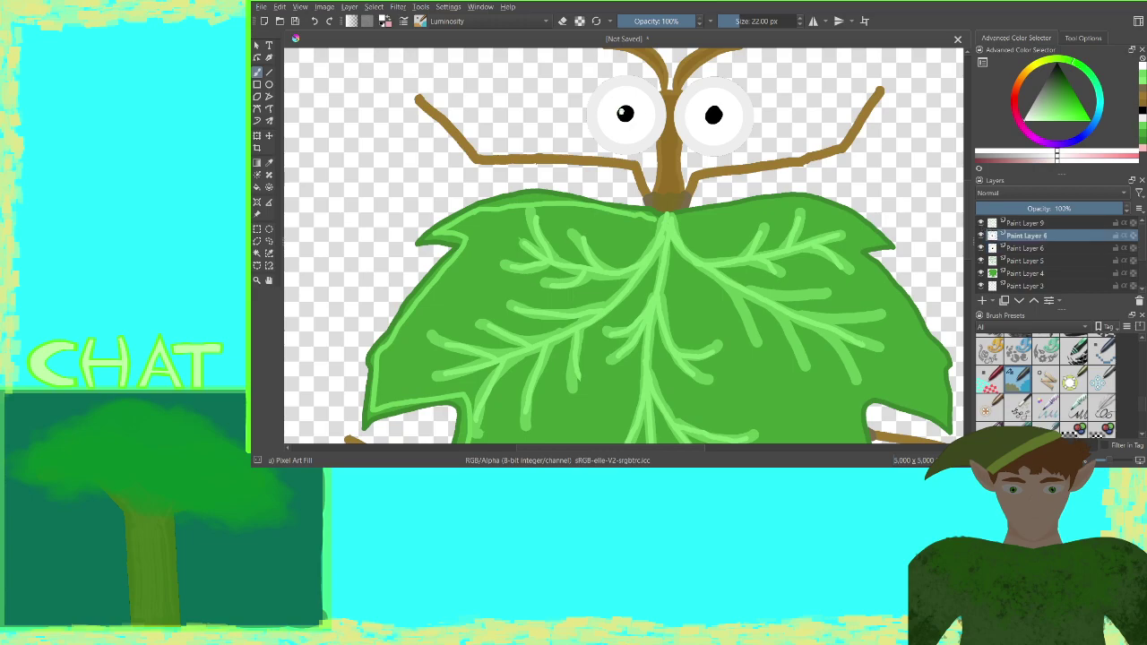
pyautogui.click(994, 249)
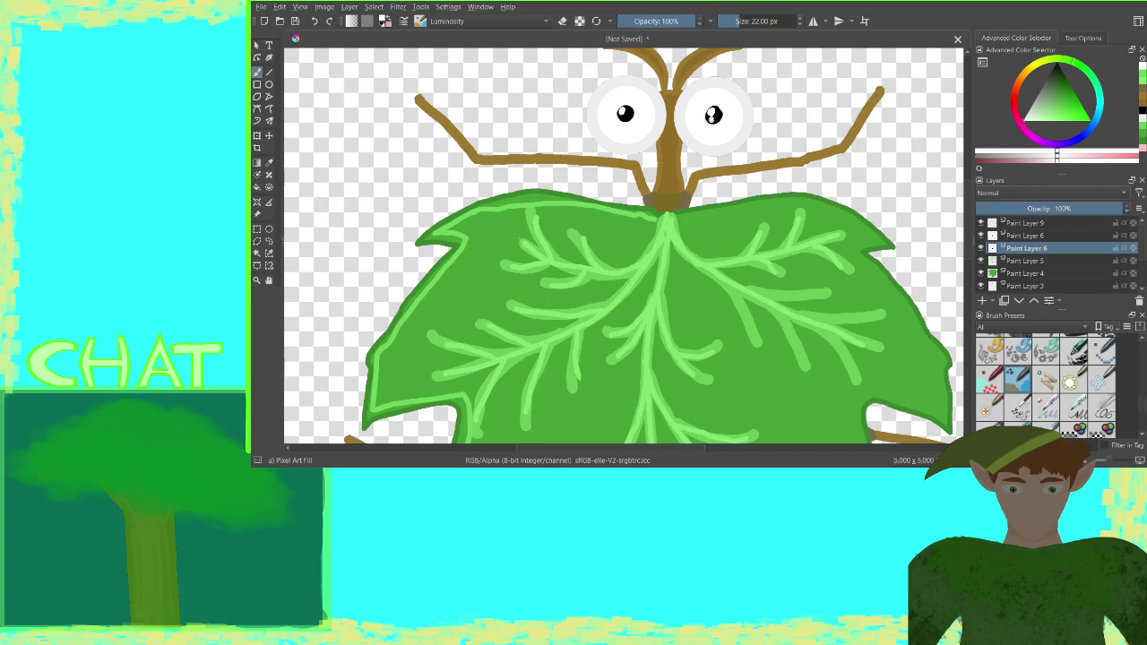
pyautogui.click(997, 236)
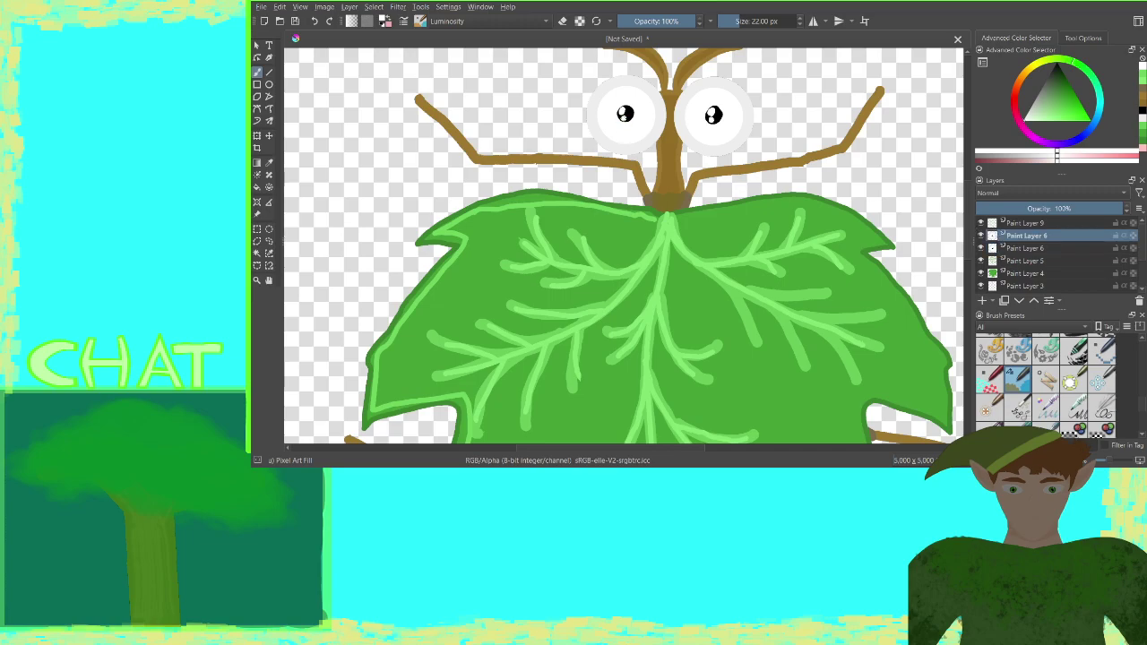
pyautogui.hotkey('ctrl', '-')
pyautogui.hotkey('ctrl', '-')
pyautogui.hotkey('ctrl', '-')
pyautogui.hotkey('ctrl', '-')
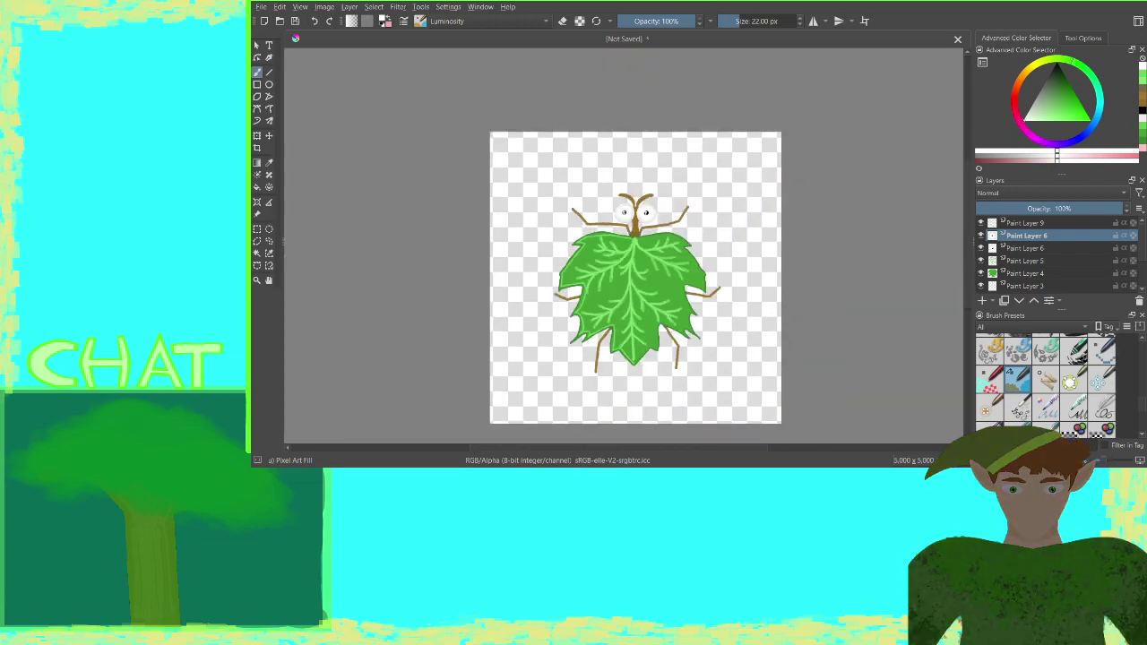
pyautogui.press('+')
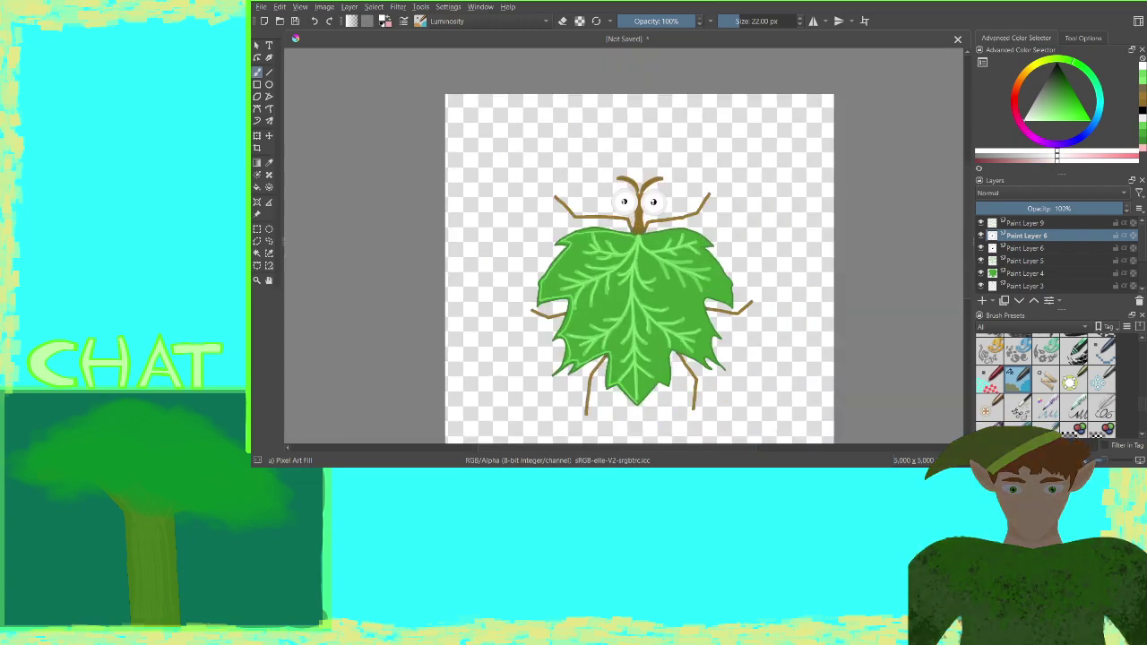
# Merge Paint Layer 9 down with the two Paint Layer 6 layers beneath it
pyautogui.click(994, 223)
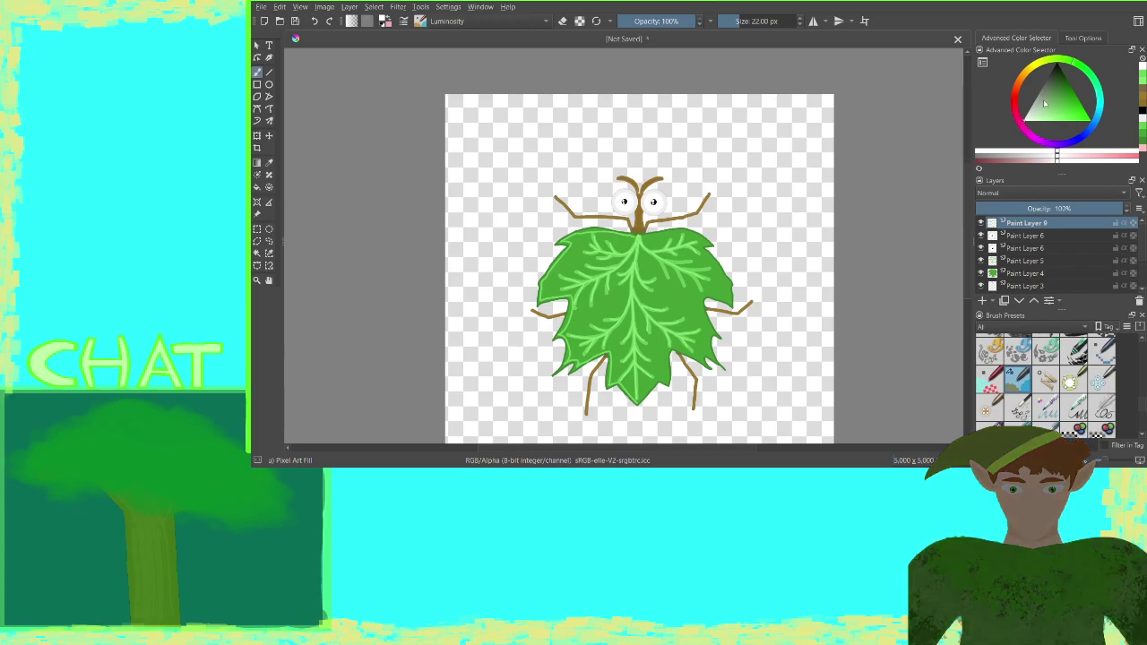
pyautogui.hotkey('ctrl', 'e')
pyautogui.hotkey('ctrl', 'e')
# Select Paint Layer 1 and choose the Eraser Circle brush at a size of 1000 px
pyautogui.moveTo(1141, 240); pyautogui.dragTo(1141, 262)
pyautogui.click(994, 275)
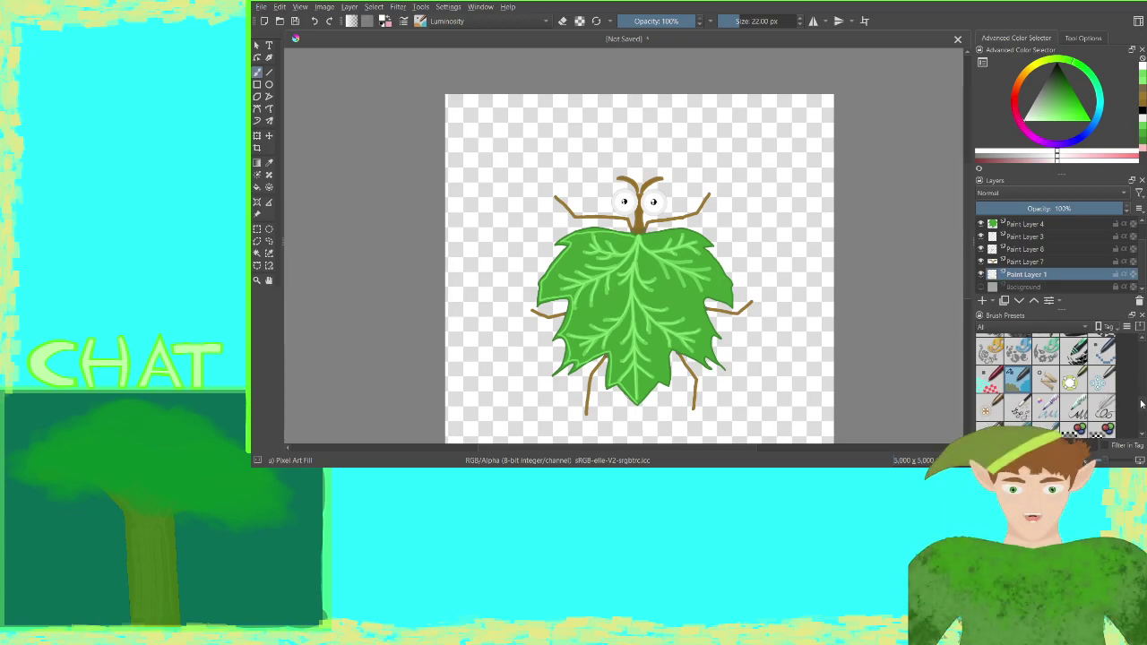
pyautogui.moveTo(1141, 405); pyautogui.dragTo(1141, 375)
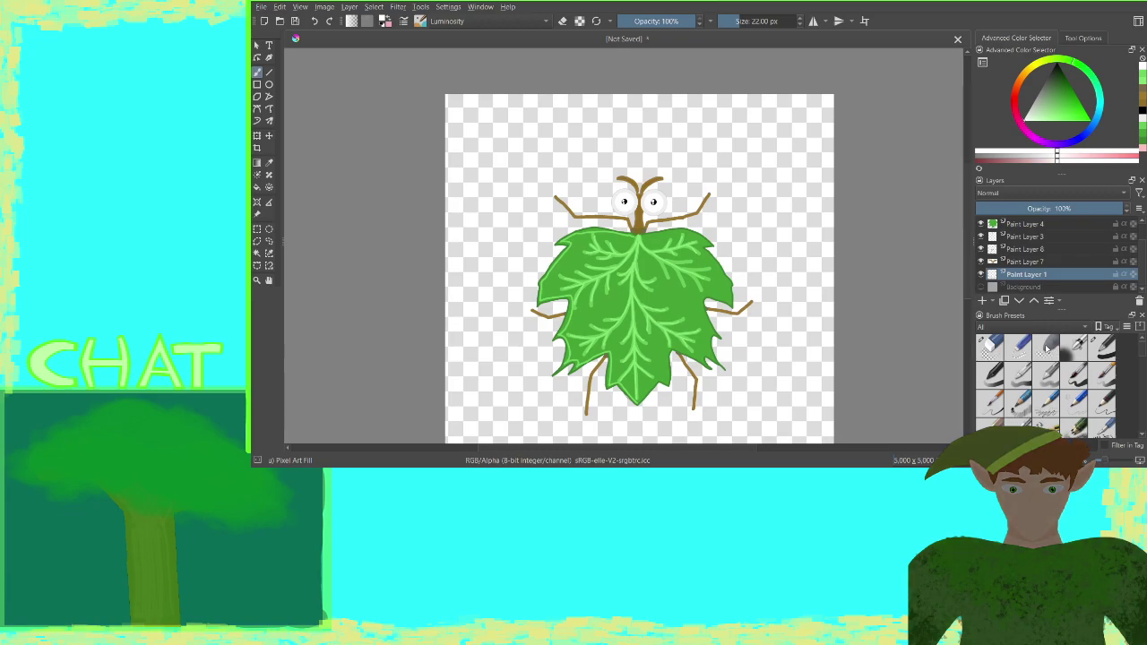
pyautogui.click(990, 348)
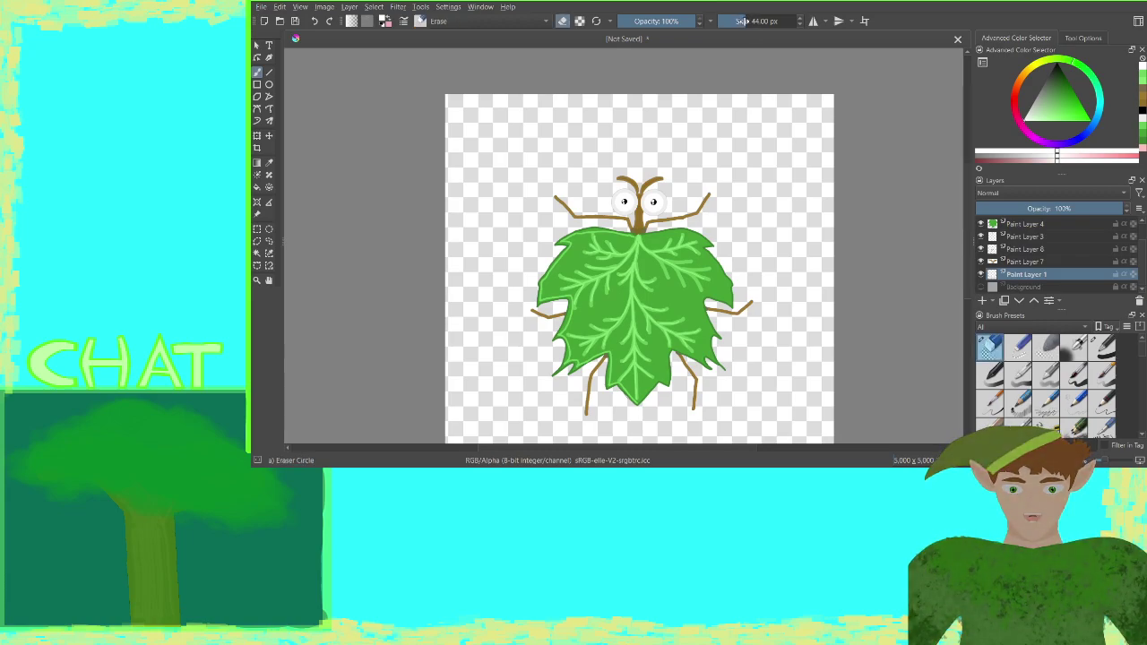
pyautogui.moveTo(743, 21); pyautogui.dragTo(805, 20)
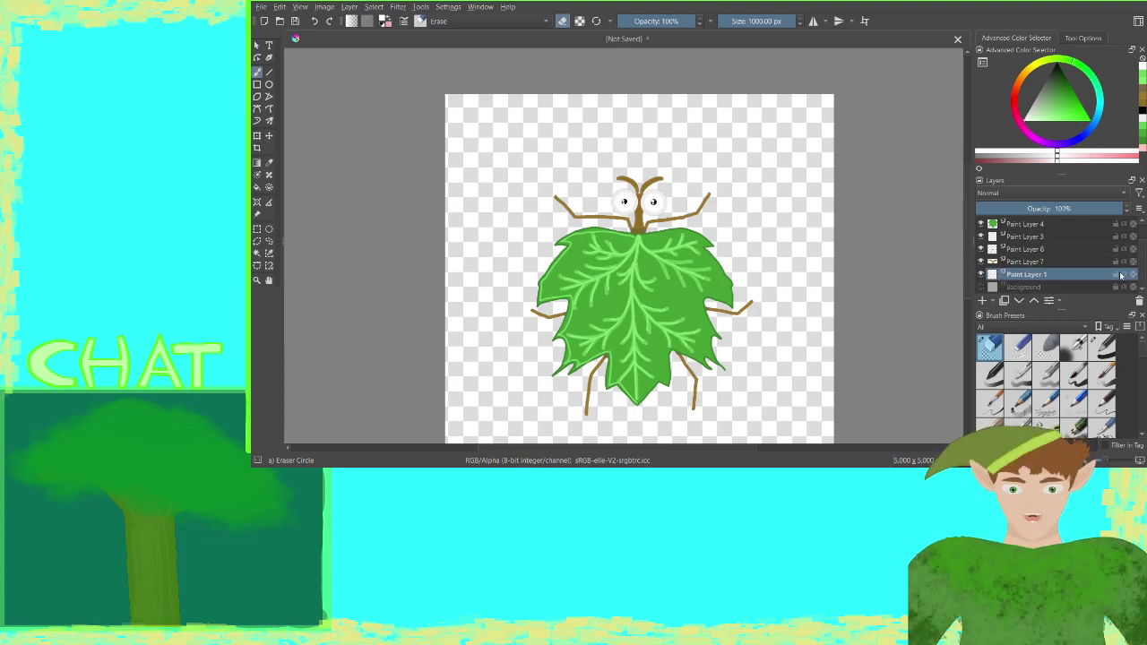
# Make the merged eye layer, Paint Layer 6, the active layer
pyautogui.scroll(2, 1144, 257)
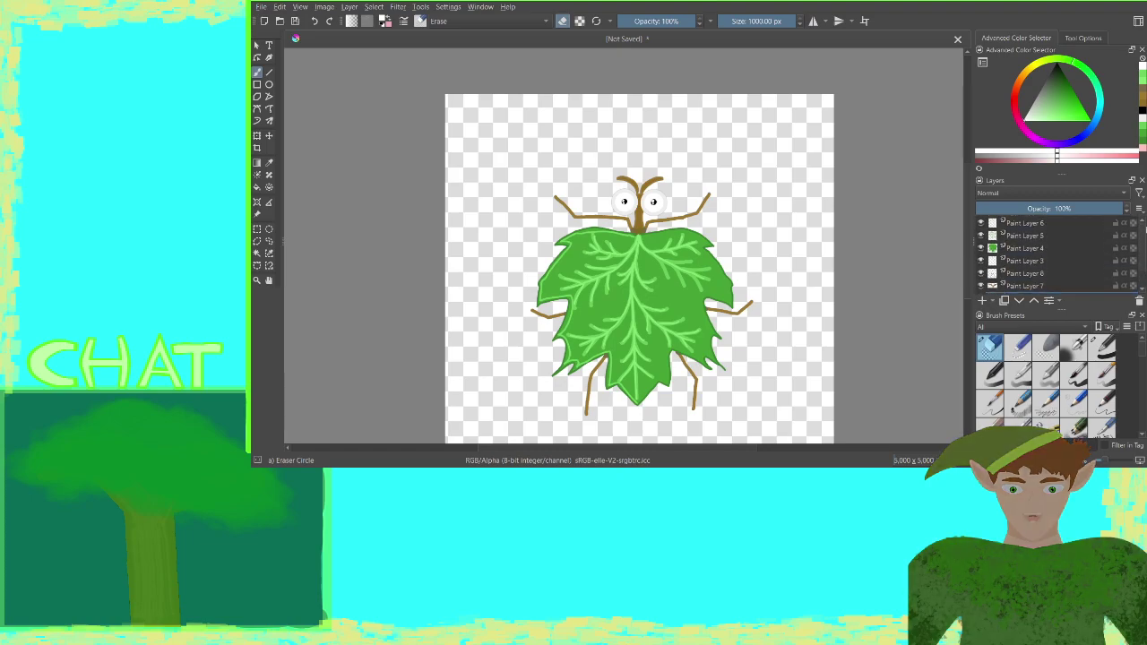
pyautogui.click(992, 224)
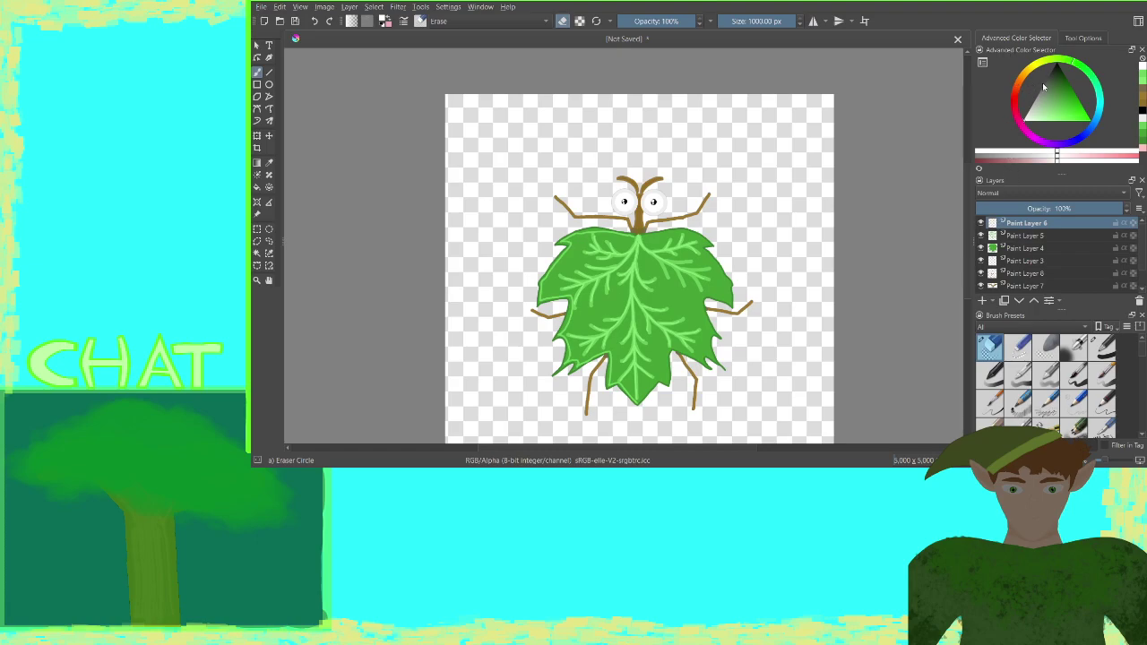
# Merge the bug's stacked paint layers down one after another into Paint Layer 7
pyautogui.hotkey('shift', 'Delete')
pyautogui.hotkey('shift', 'Delete')
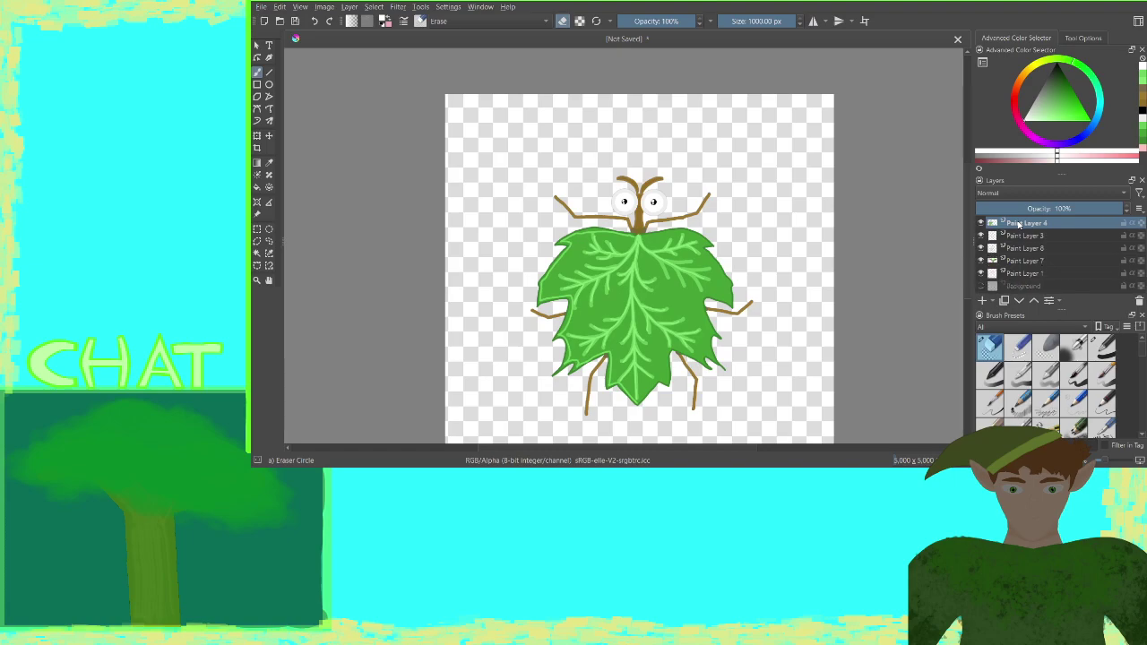
pyautogui.hotkey('shift', 'Delete')
pyautogui.hotkey('shift', 'Delete')
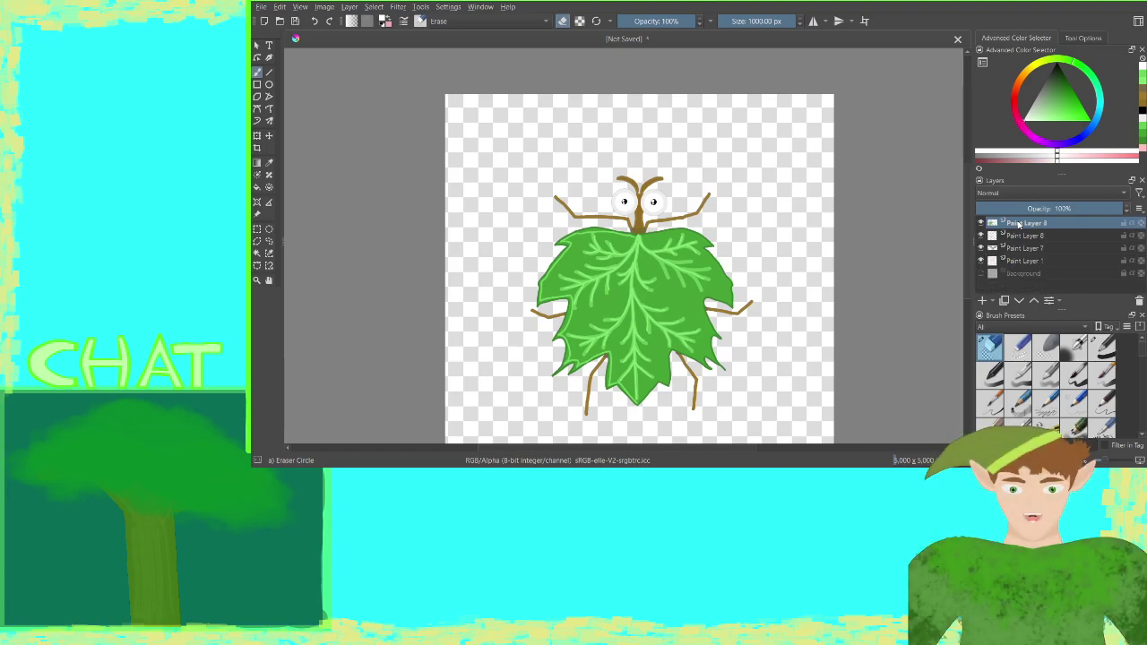
pyautogui.hotkey('shift', 'Delete')
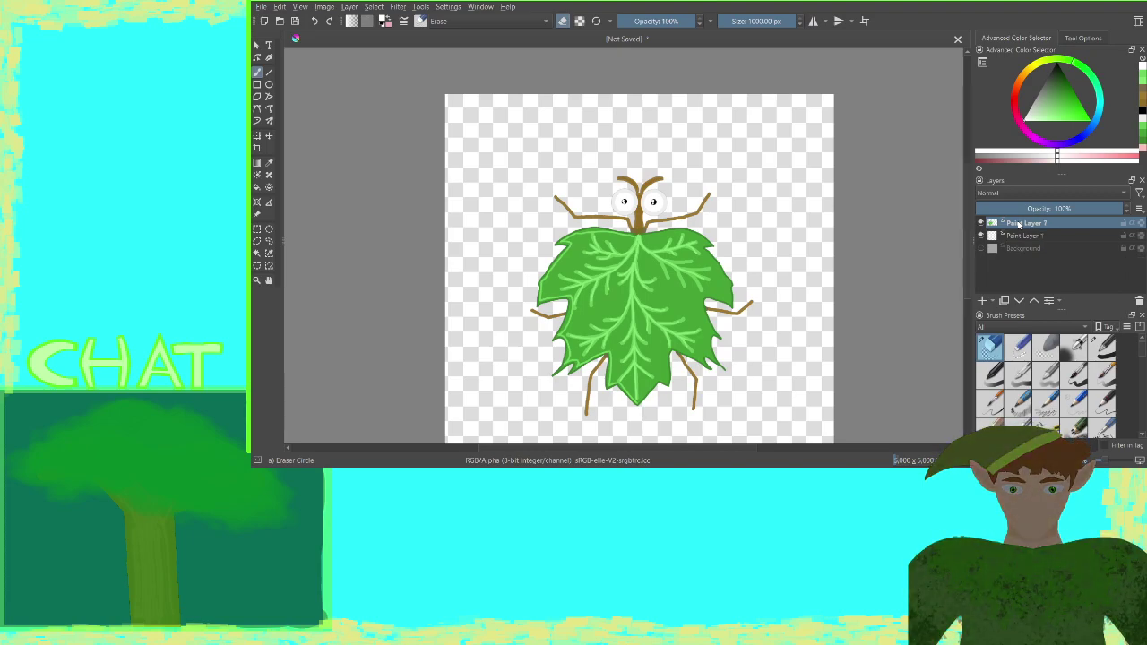
# Transform the merged bug on Paint Layer 7: rotate it diagonally counter-clockwise and shrink it to a small fraction of its size
pyautogui.hotkey('ctrl', 't')
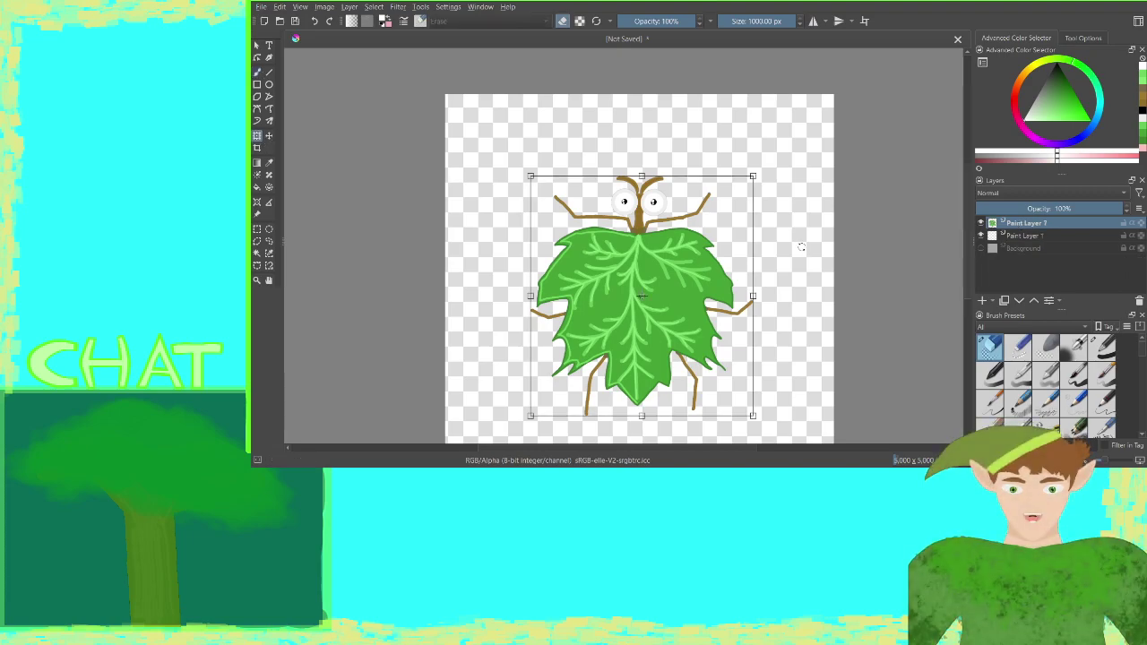
pyautogui.moveTo(794, 257); pyautogui.dragTo(737, 170)
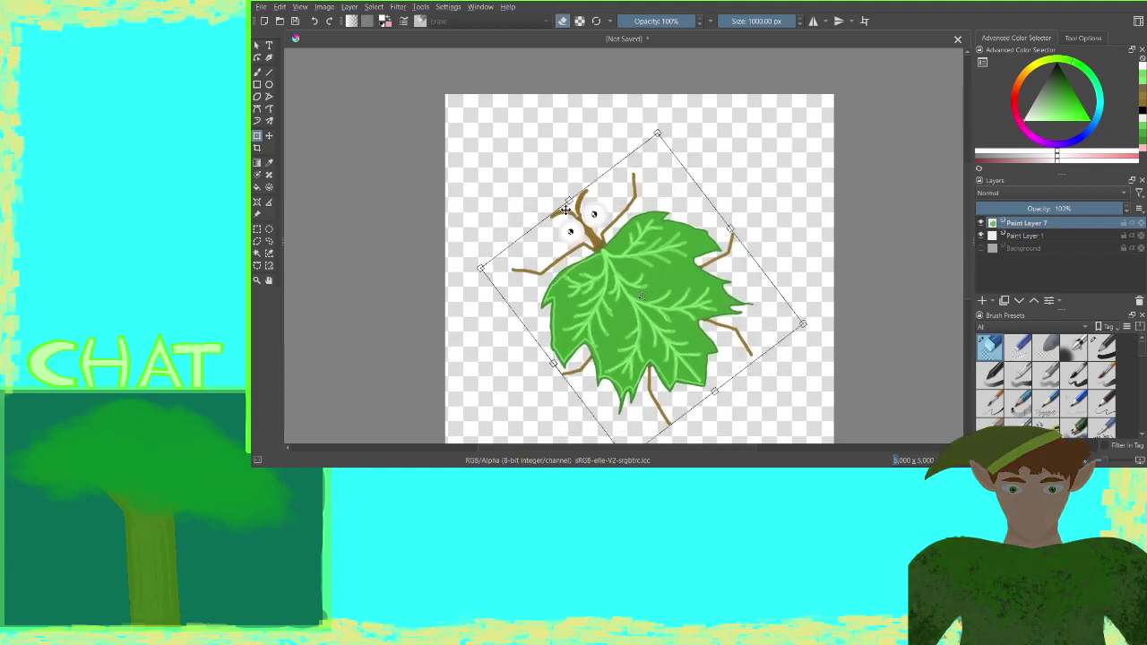
pyautogui.moveTo(566, 210); pyautogui.dragTo(655, 274)
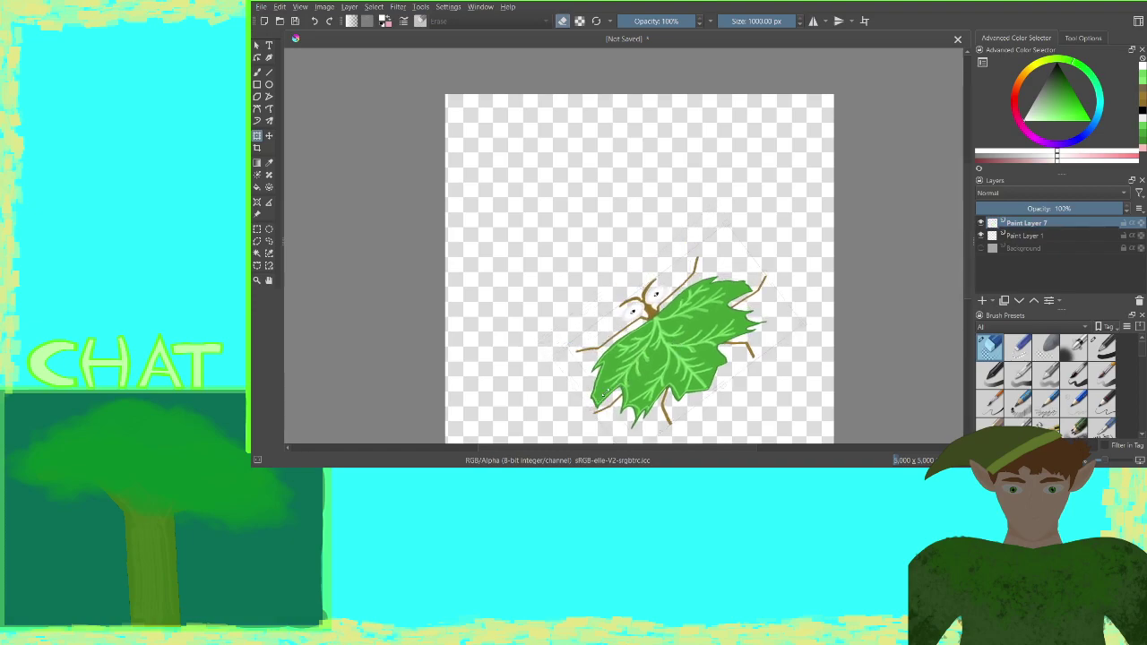
pyautogui.moveTo(603, 394); pyautogui.dragTo(683, 336)
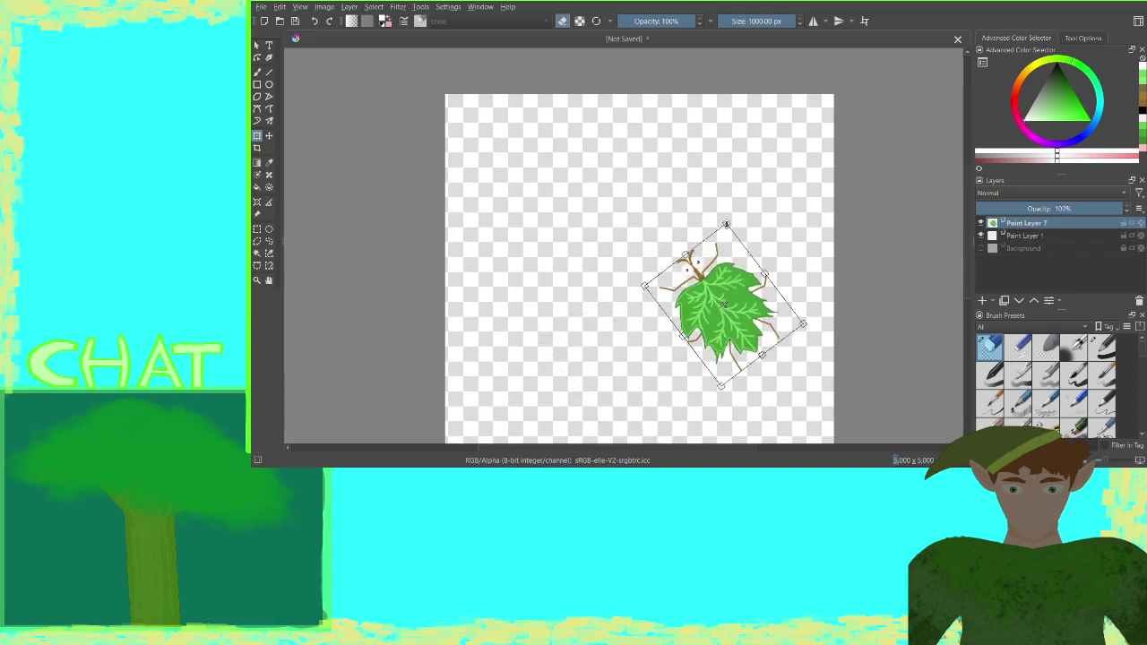
pyautogui.moveTo(726, 224); pyautogui.dragTo(736, 301)
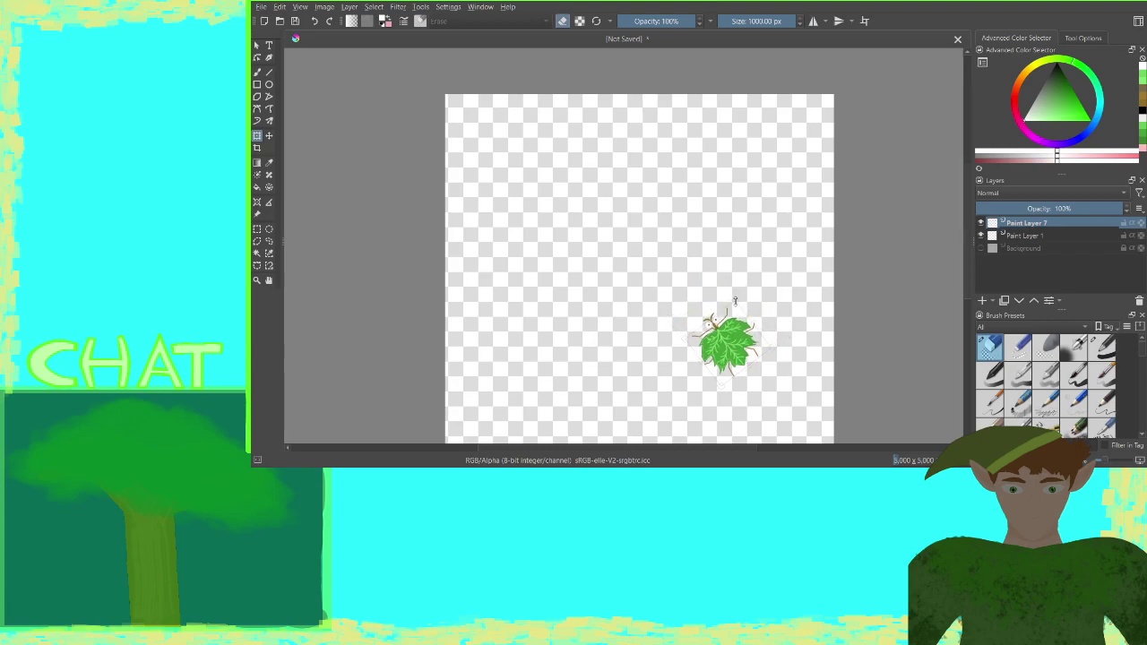
pyautogui.click(734, 349)
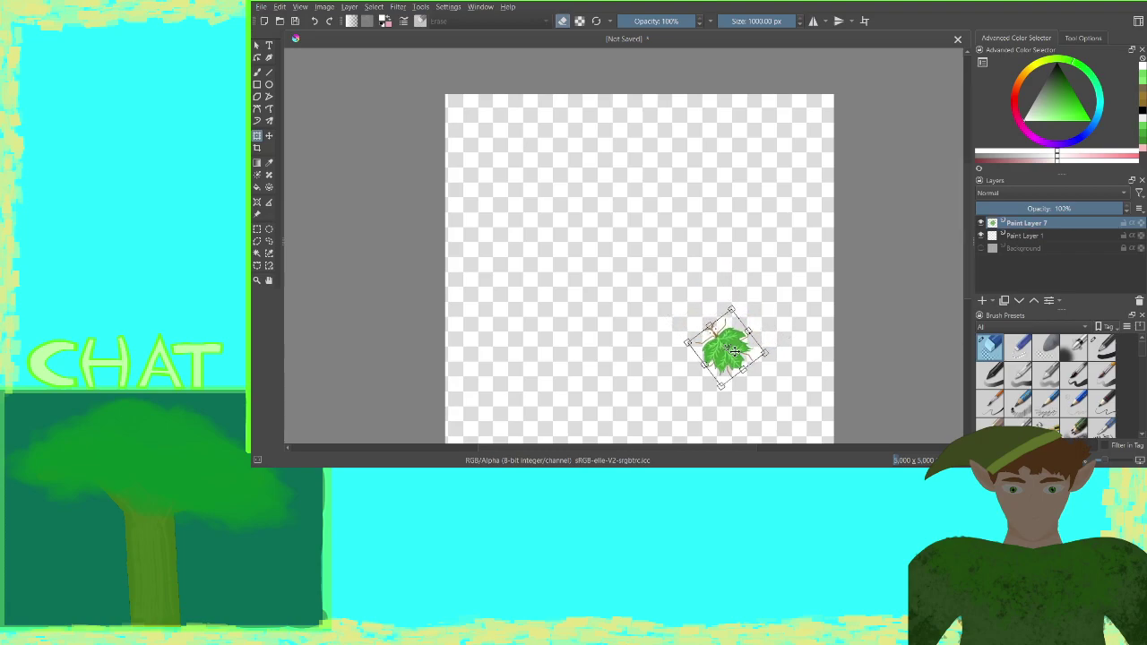
# Move the shrunken bug to the middle of the canvas and apply the transformation
pyautogui.moveTo(735, 349); pyautogui.dragTo(553, 191)
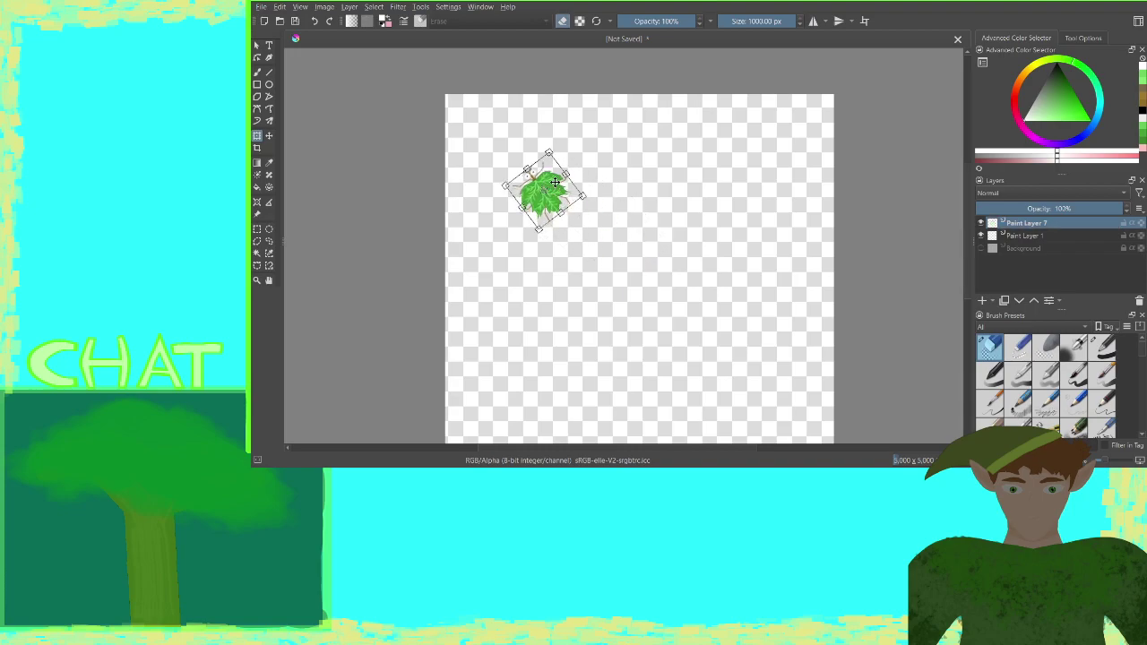
pyautogui.moveTo(553, 191); pyautogui.dragTo(637, 280)
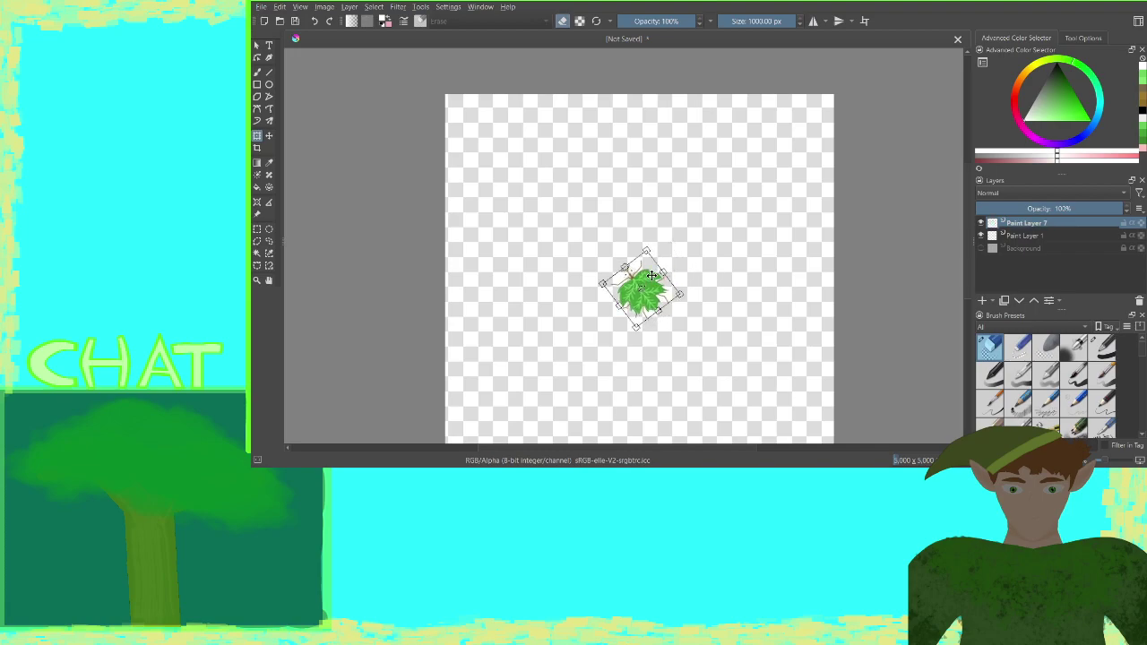
pyautogui.scroll(2, 651, 275)
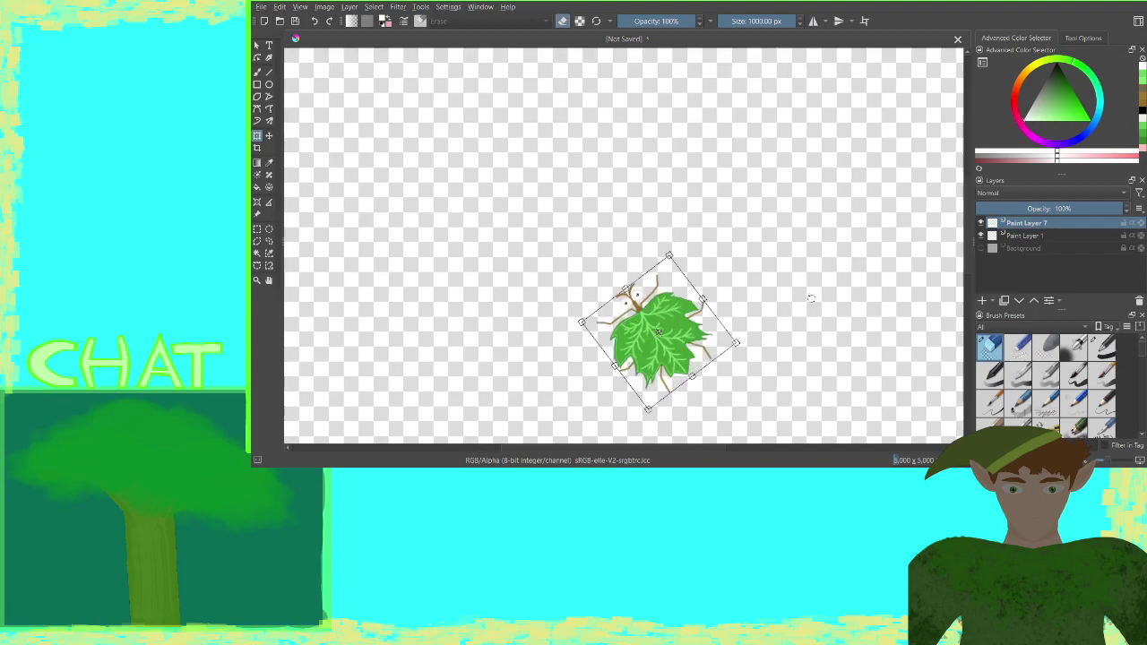
pyautogui.moveTo(814, 301); pyautogui.dragTo(768, 219)
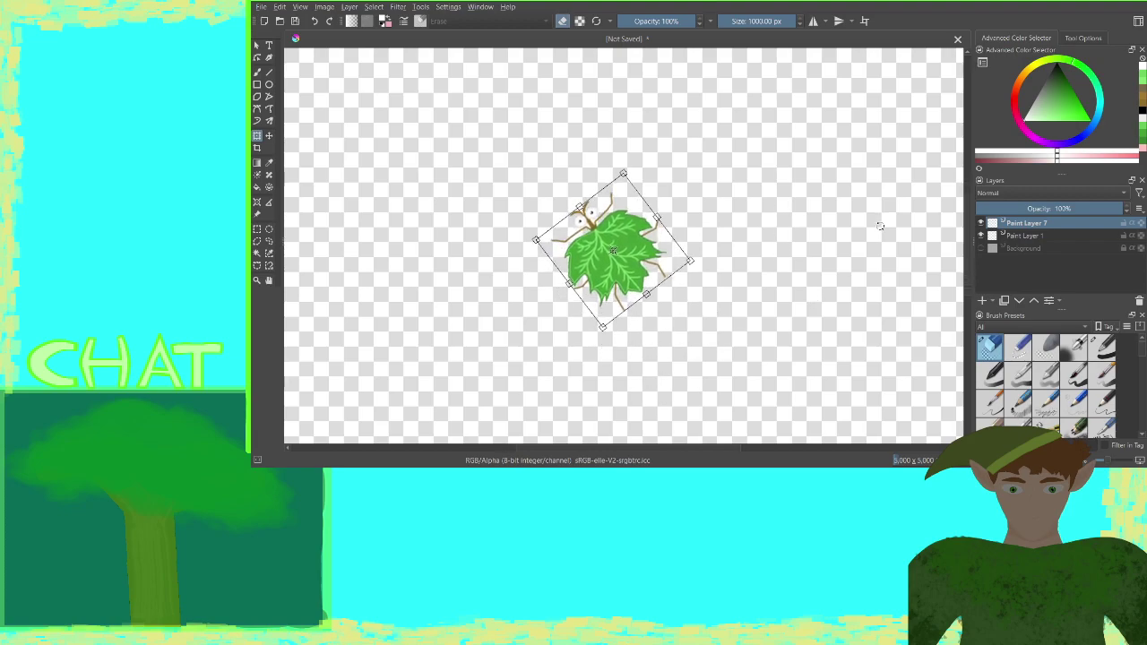
pyautogui.press('b')
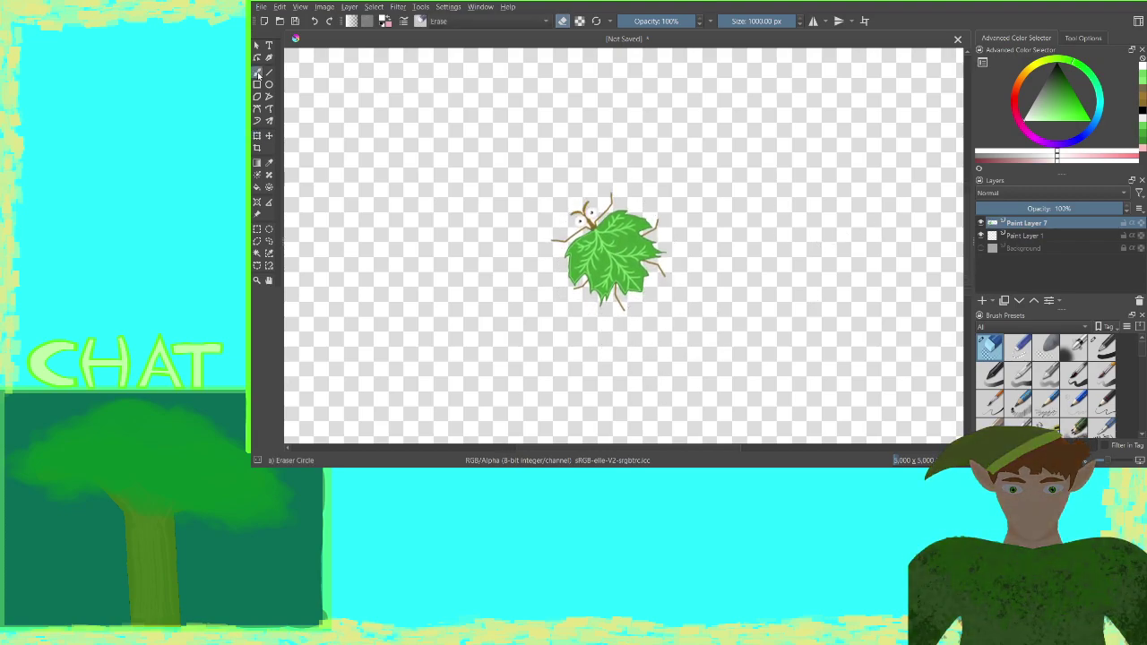
pyautogui.click(992, 235)
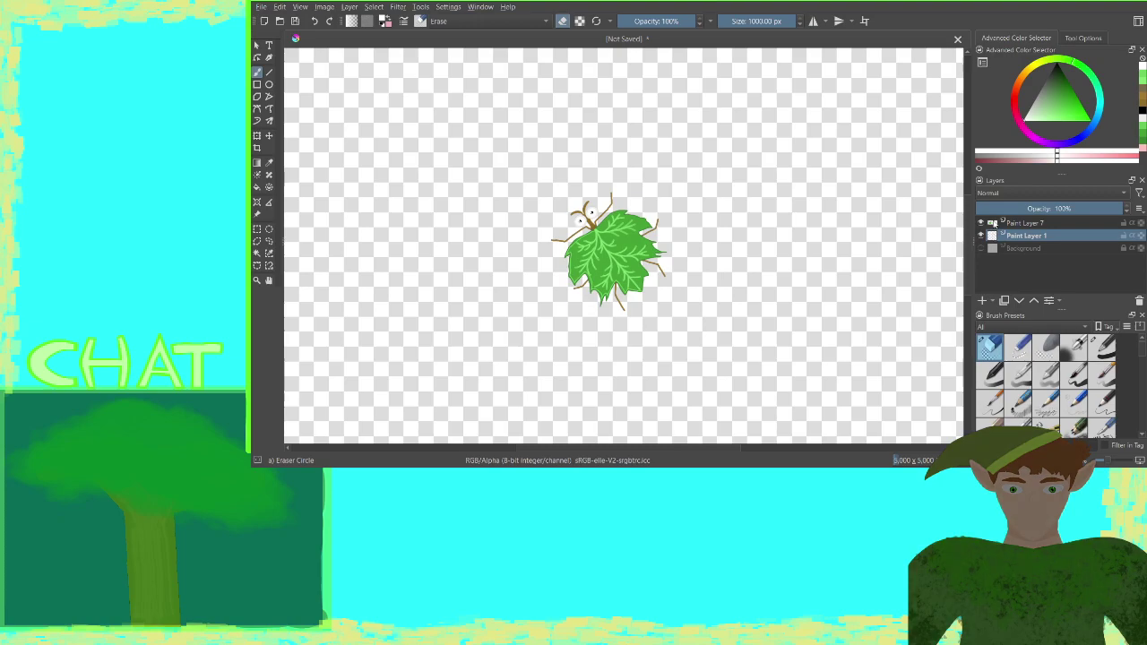
pyautogui.hotkey('ctrl', 't')
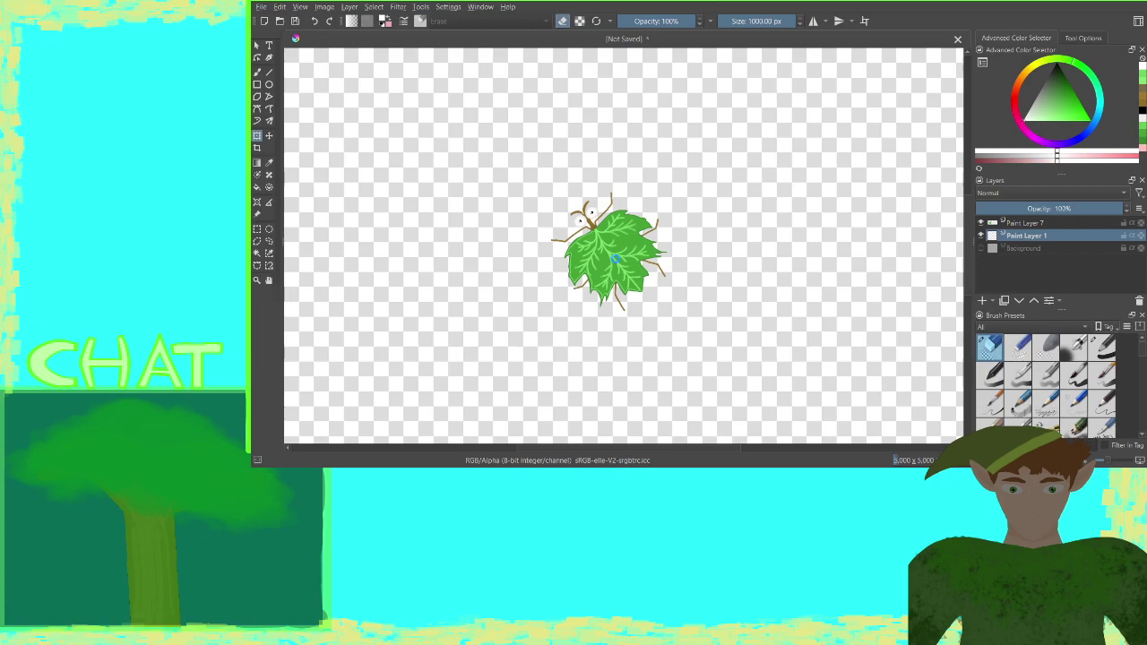
pyautogui.click(1021, 223)
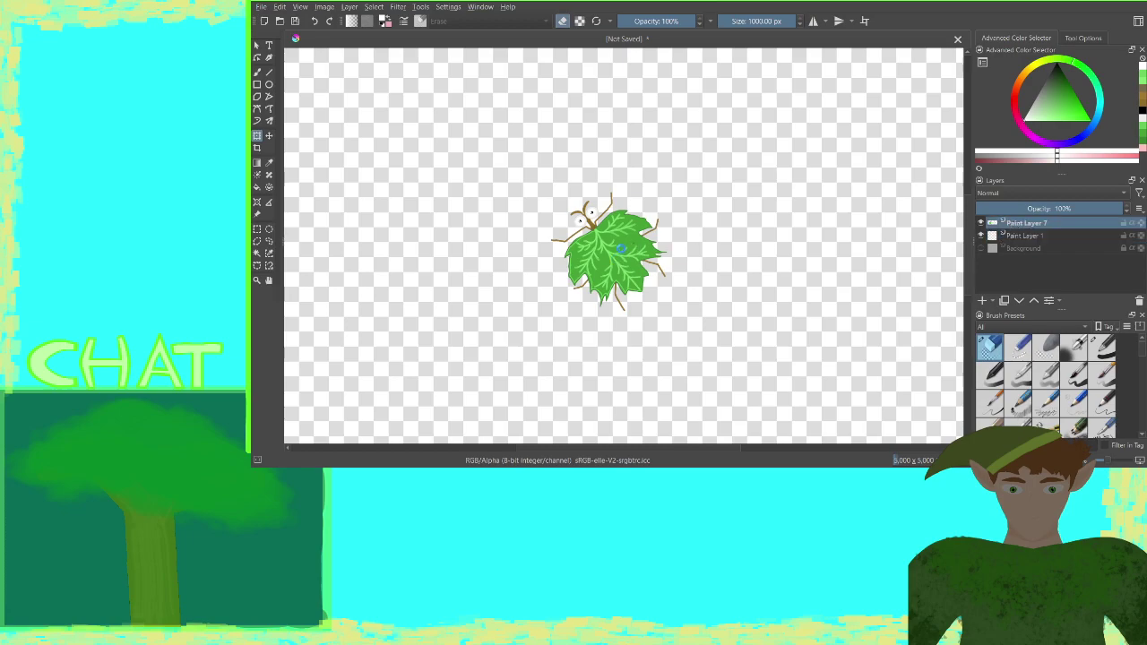
# Make Paint Layer 1 active and set up the Brush tool with the RGBA 06 Rock preset at 1000 px
pyautogui.click(1003, 237)
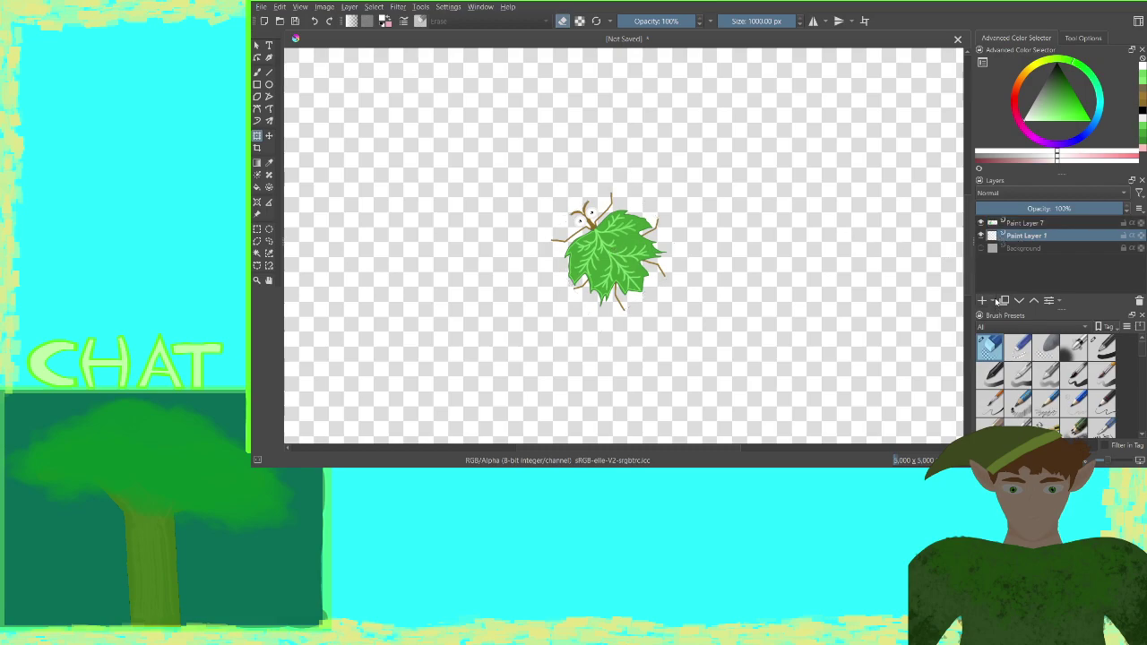
pyautogui.click(257, 73)
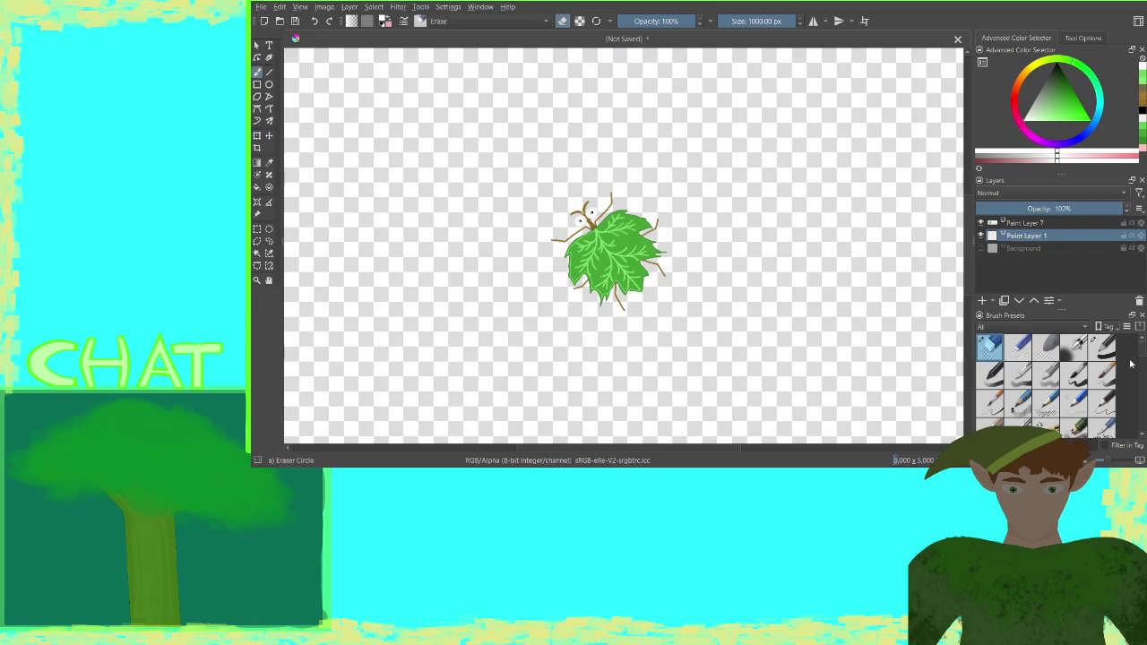
pyautogui.moveTo(1142, 355); pyautogui.dragTo(1145, 412)
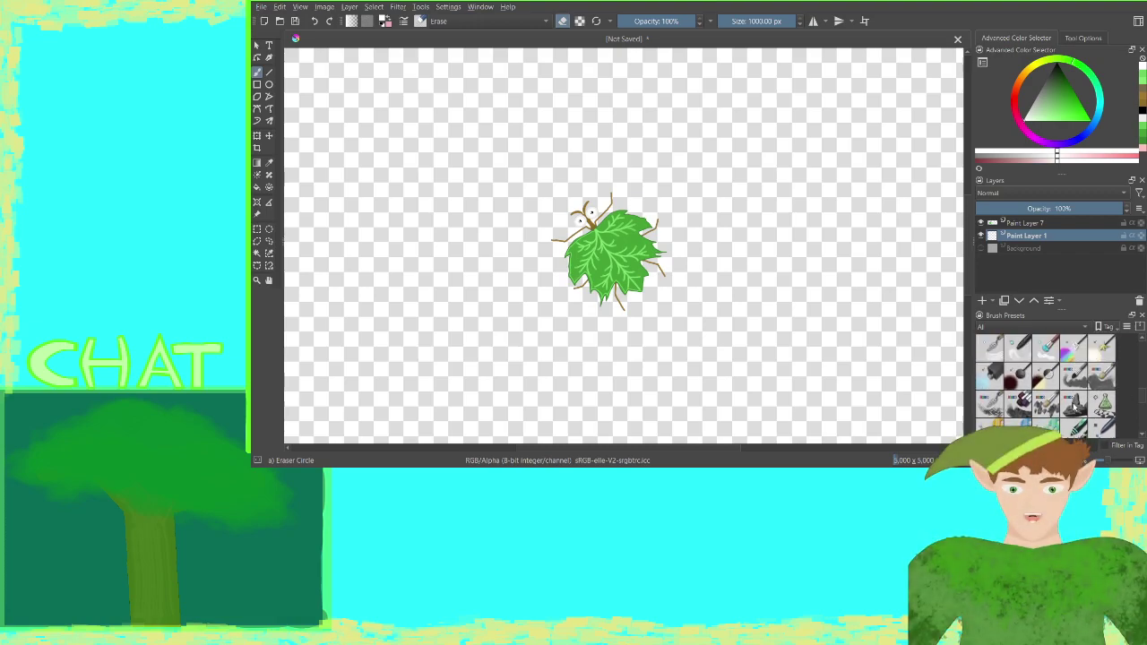
pyautogui.click(1074, 407)
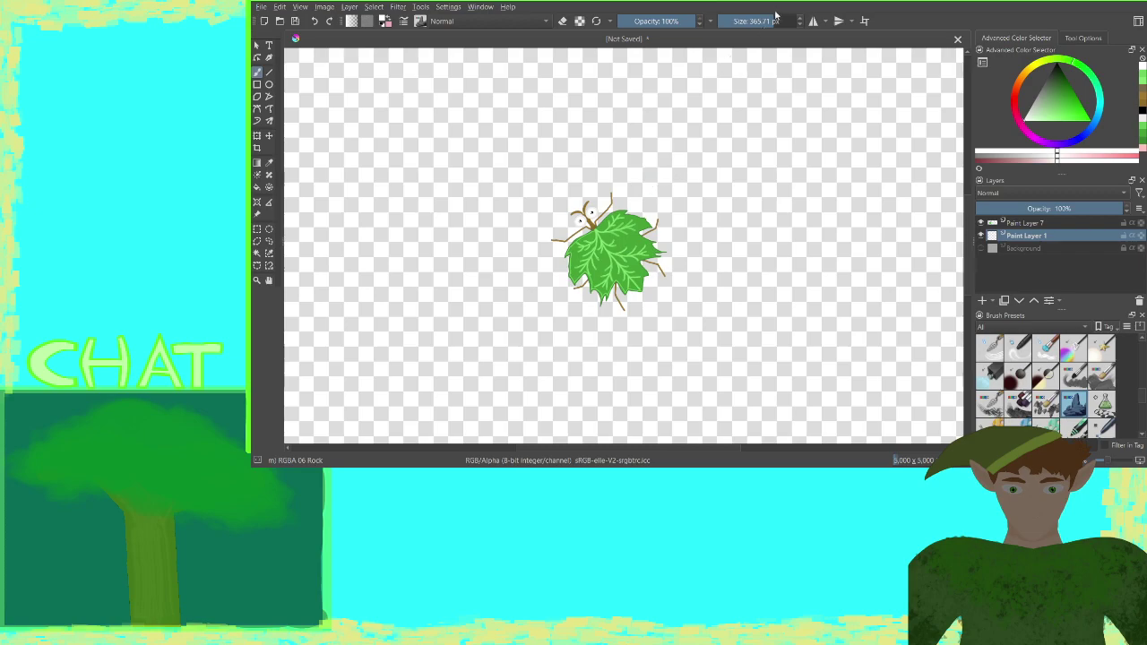
pyautogui.moveTo(775, 21); pyautogui.dragTo(803, 20)
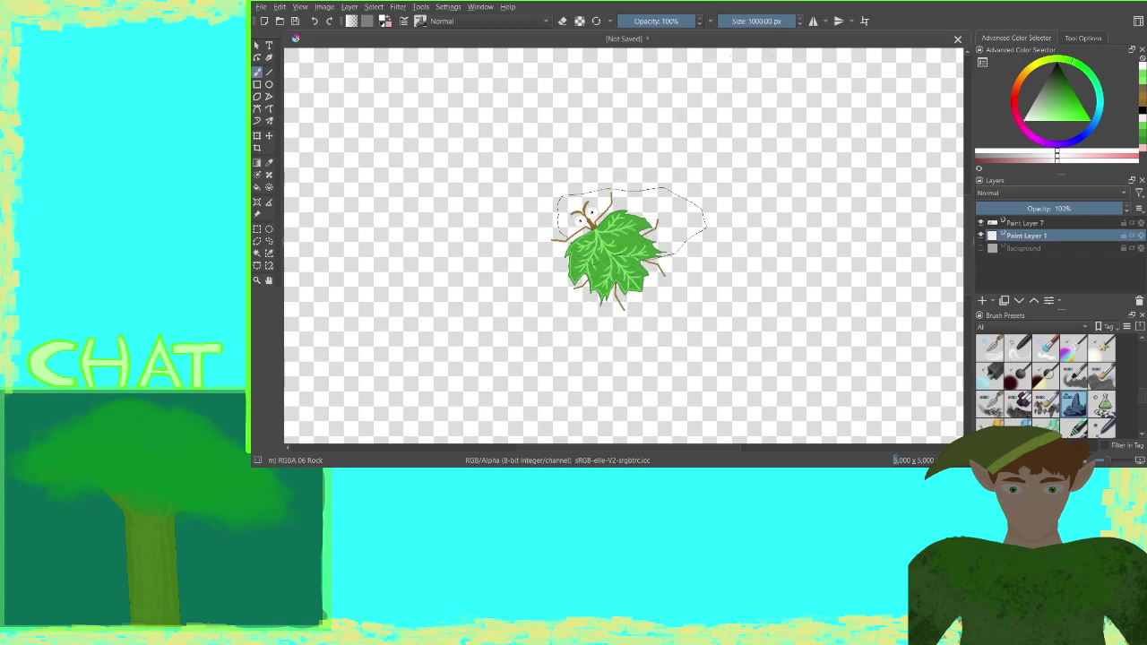
# Paint a dark grey rock behind the bug on Paint Layer 1 with overlapping rock brush strokes, undoing the ones that do not fit
pyautogui.click(1138, 111)
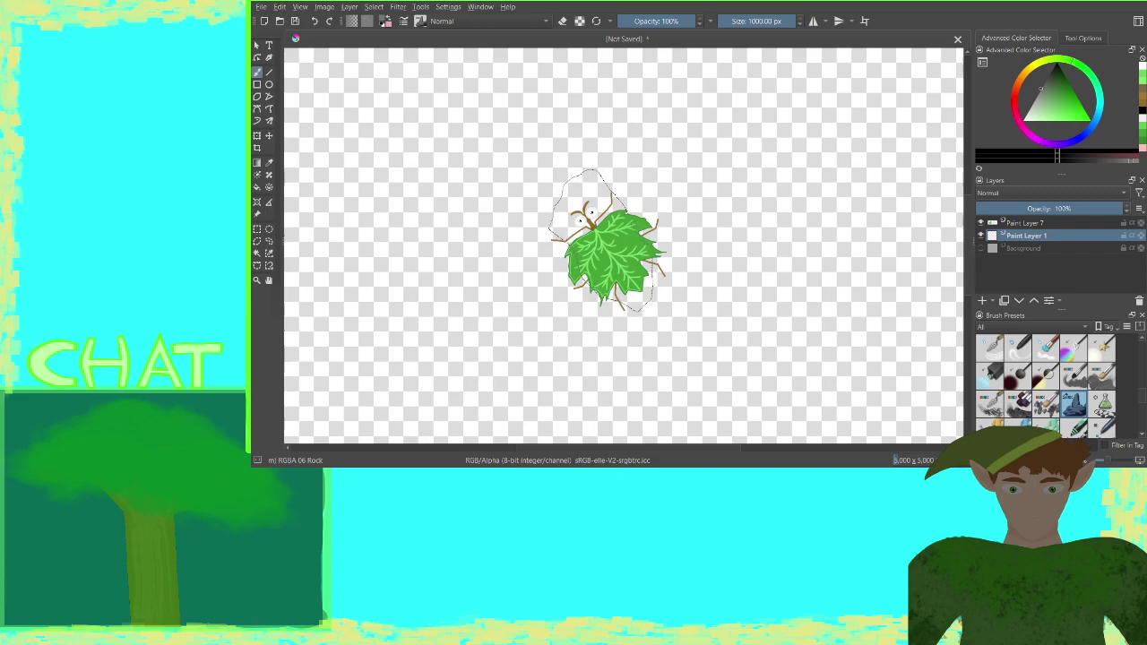
pyautogui.click(603, 241)
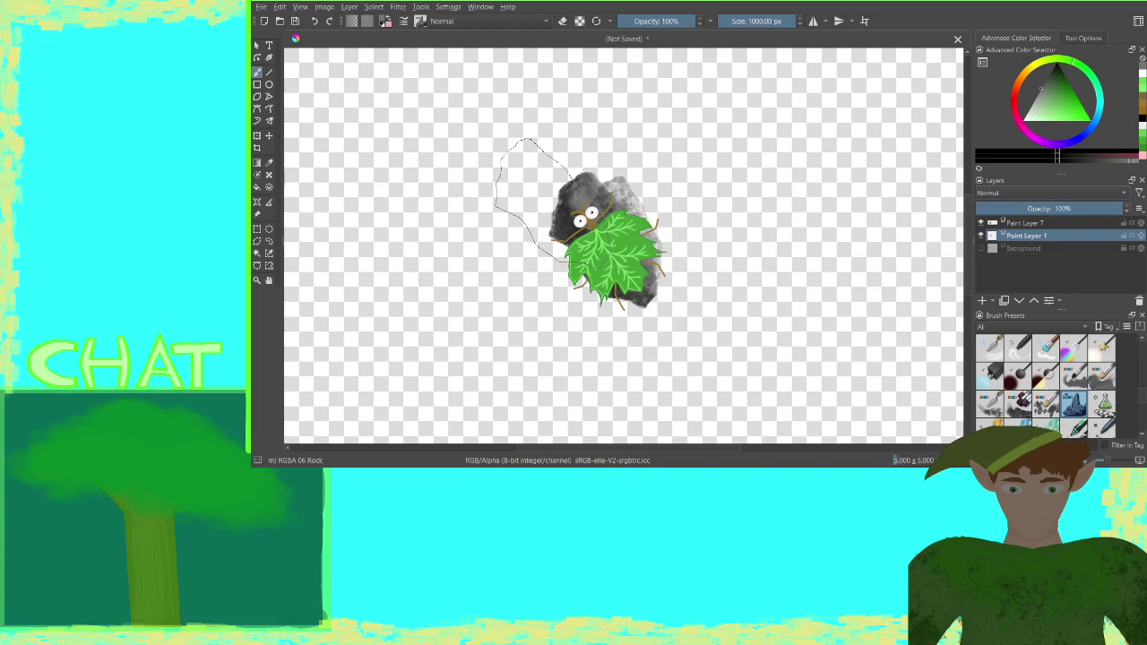
pyautogui.hotkey('ctrl', 'z')
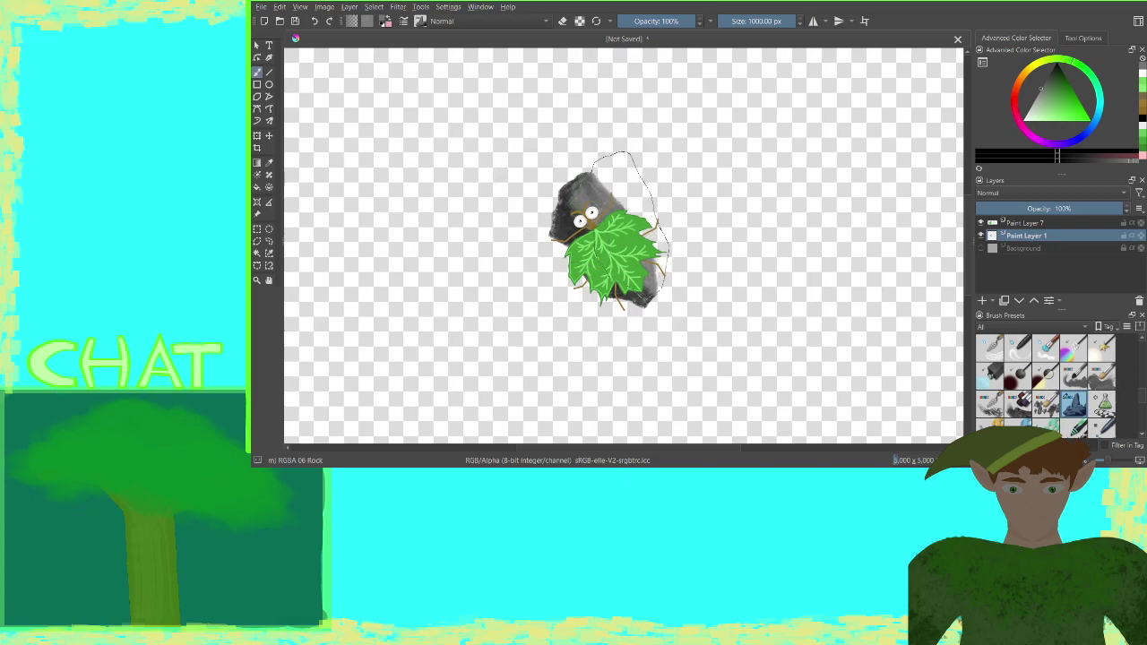
pyautogui.click(626, 228)
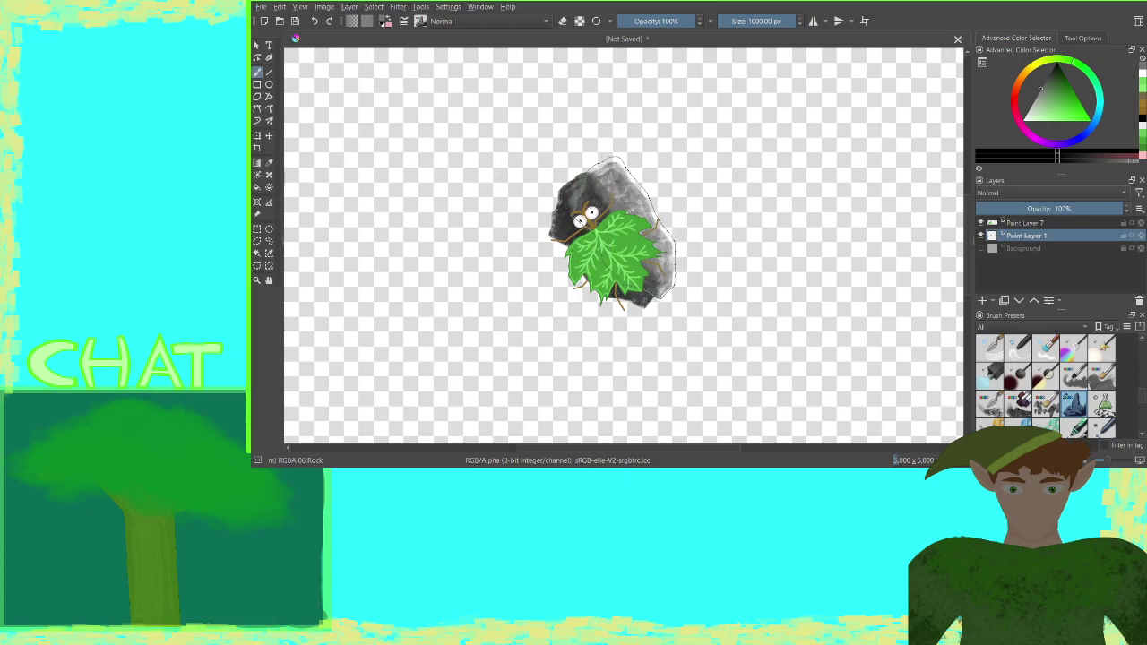
pyautogui.click(626, 228)
pyautogui.click(626, 229)
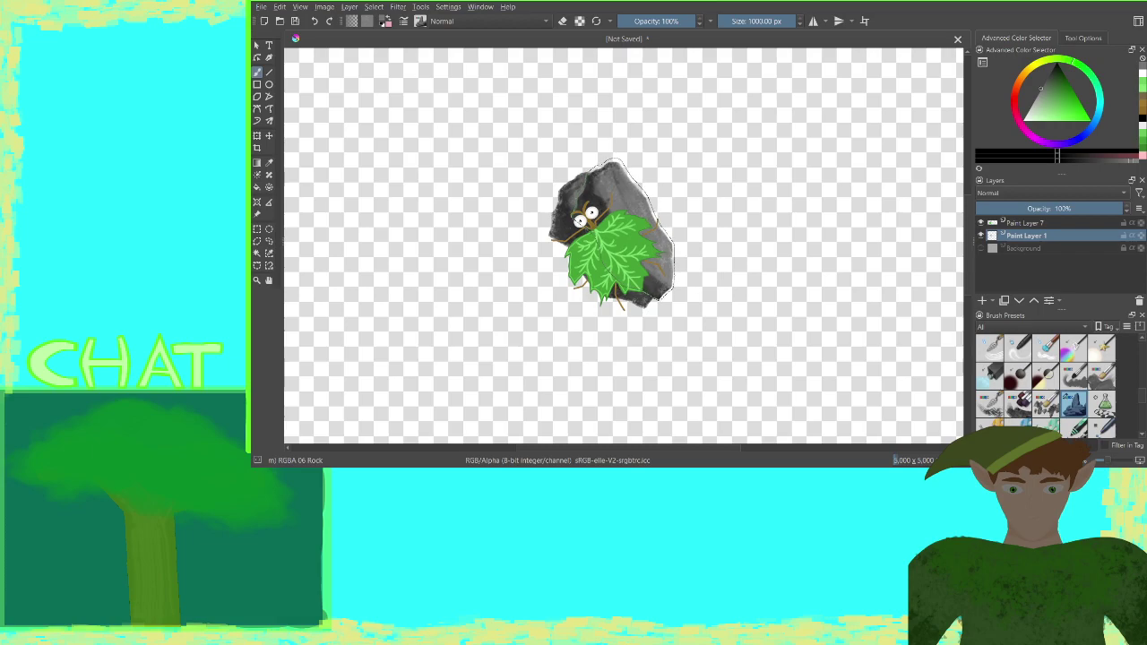
pyautogui.moveTo(612, 233)
pyautogui.mouseDown()
pyautogui.moveTo(593, 262)
pyautogui.moveTo(589, 243)
pyautogui.mouseUp()
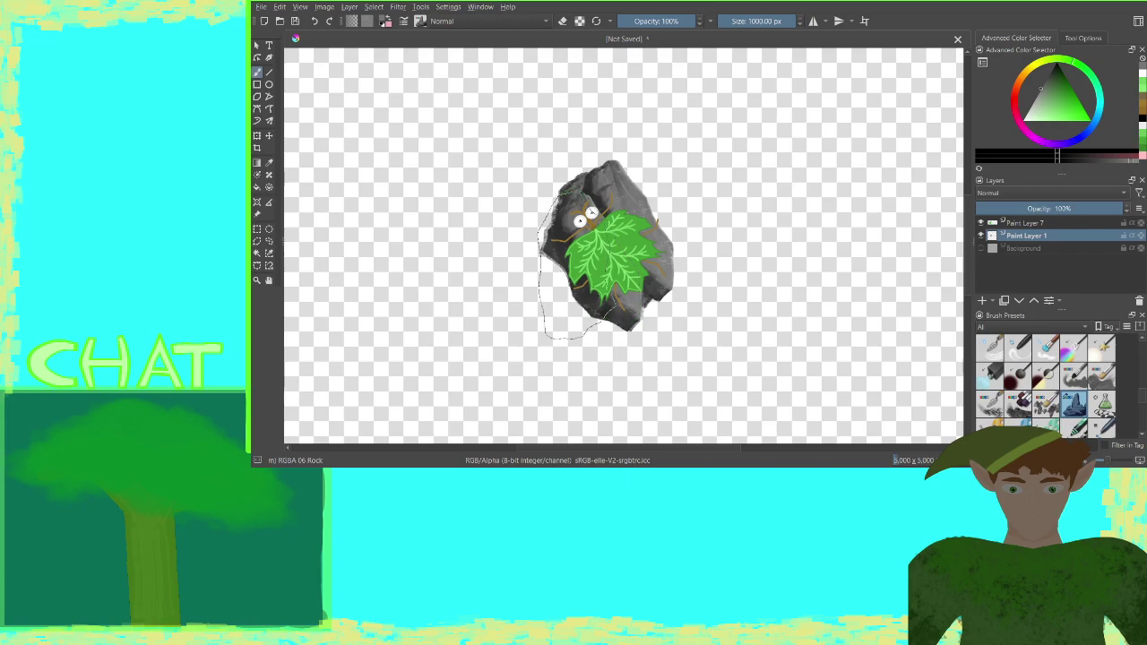
pyautogui.click(584, 251)
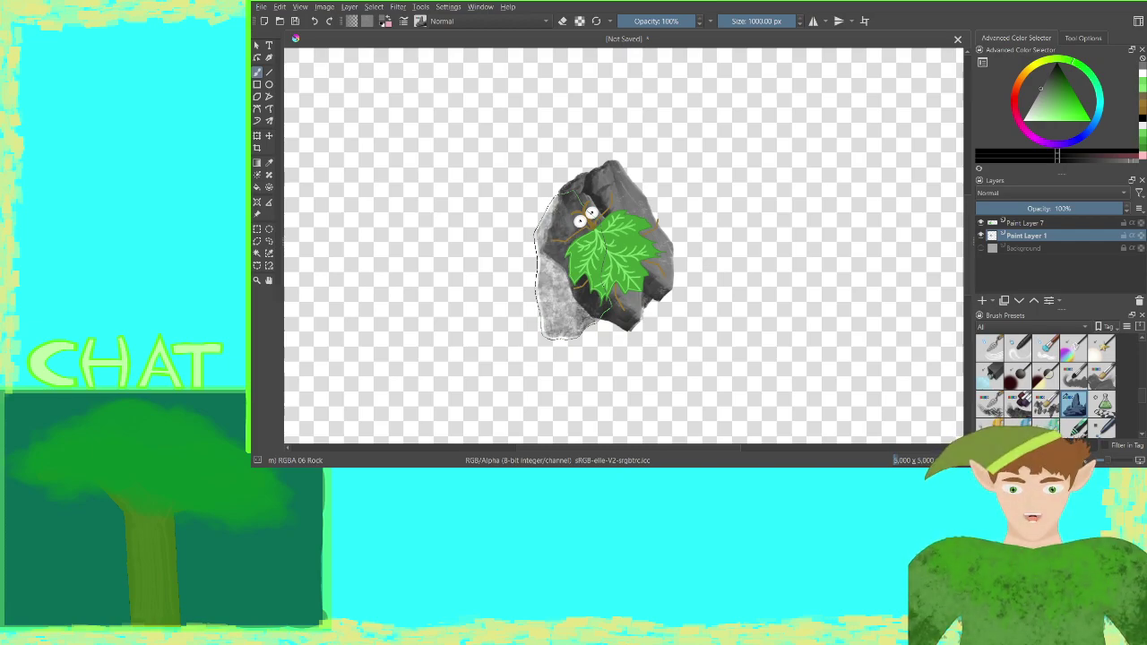
pyautogui.click(314, 22)
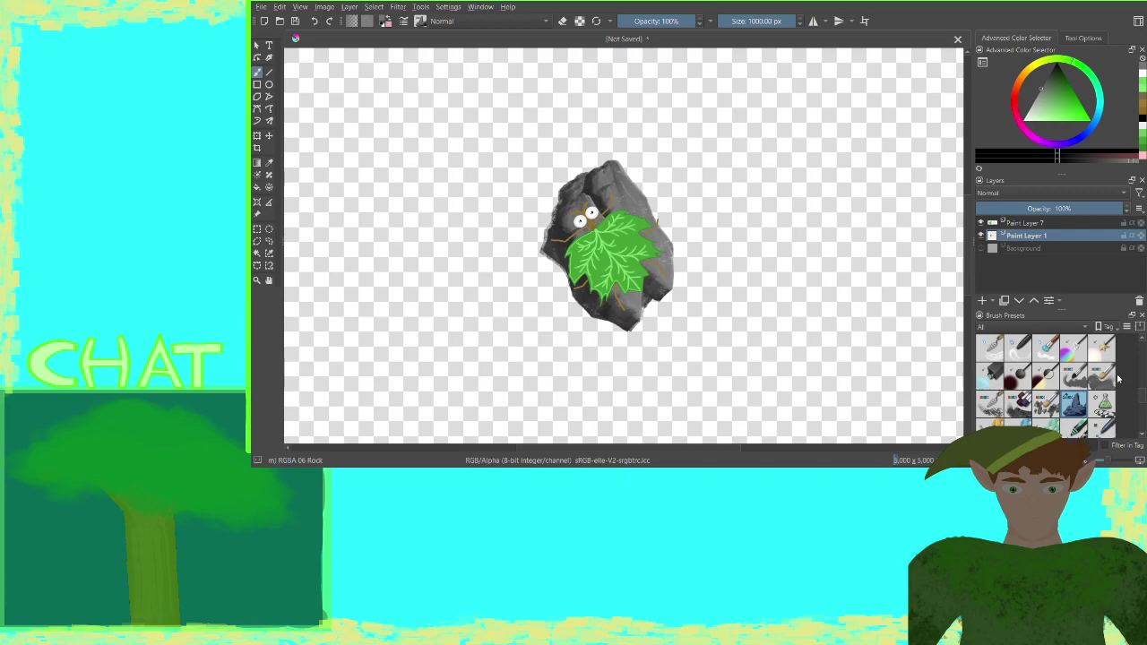
# Add a paint layer above the bug and draw a black rectangular frame around the rock with the Pixel Art Fill preset at 22 px
pyautogui.press('Insert')
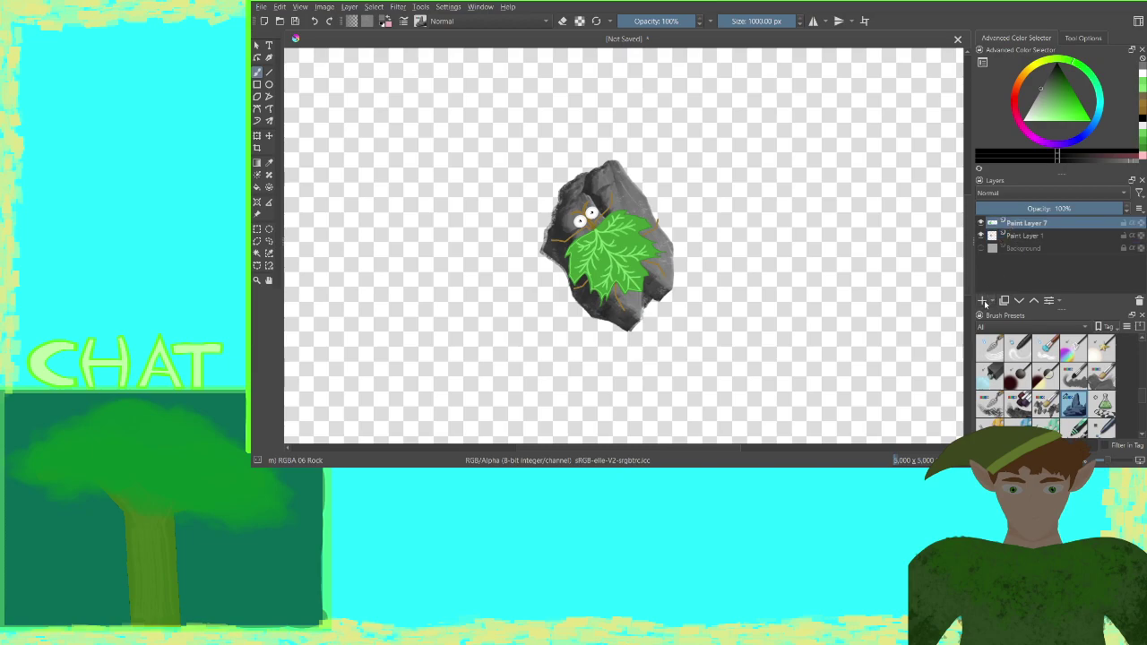
pyautogui.click(257, 85)
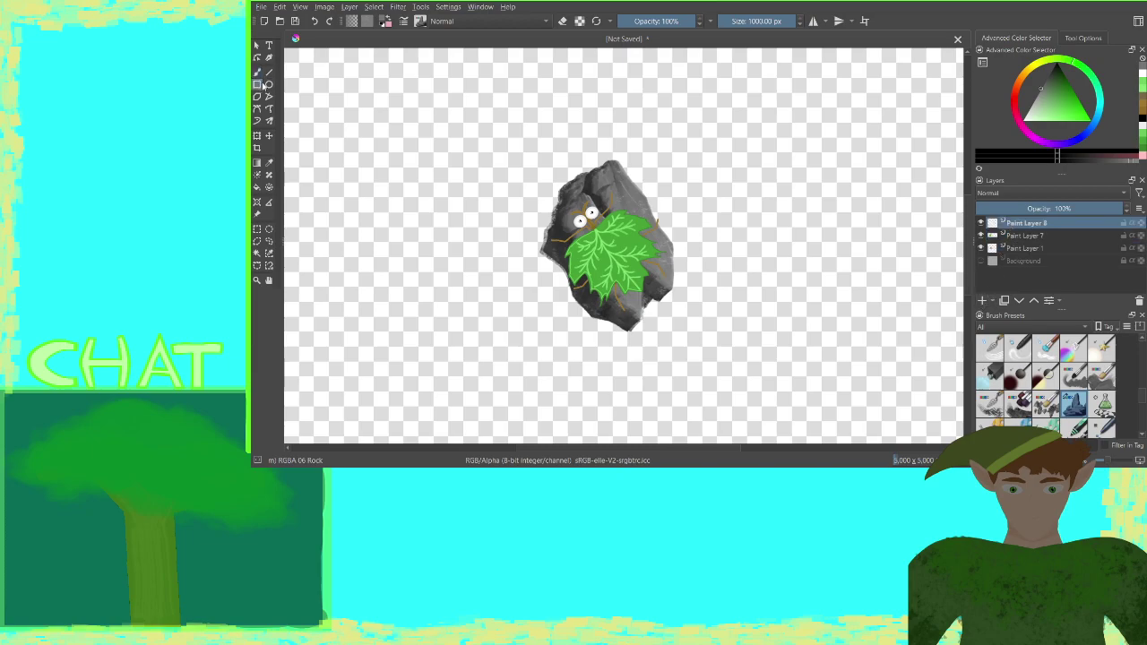
pyautogui.click(1142, 120)
pyautogui.scroll(-3, 1142, 395)
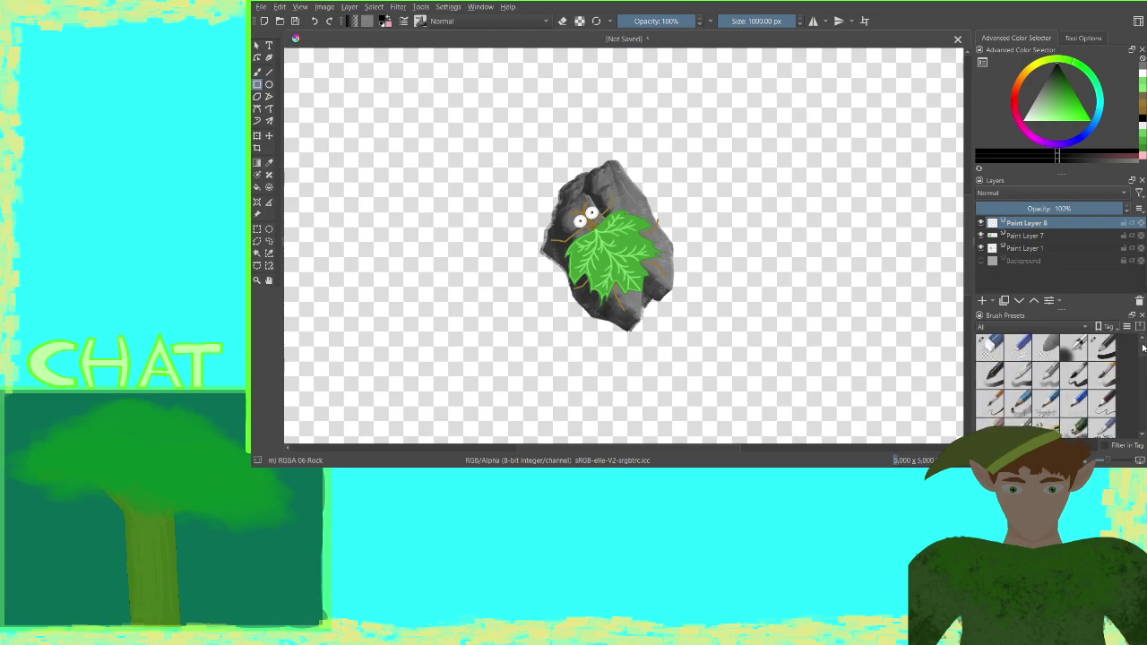
pyautogui.moveTo(1145, 347)
pyautogui.mouseDown()
pyautogui.moveTo(1145, 426)
pyautogui.moveTo(1144, 407)
pyautogui.mouseUp()
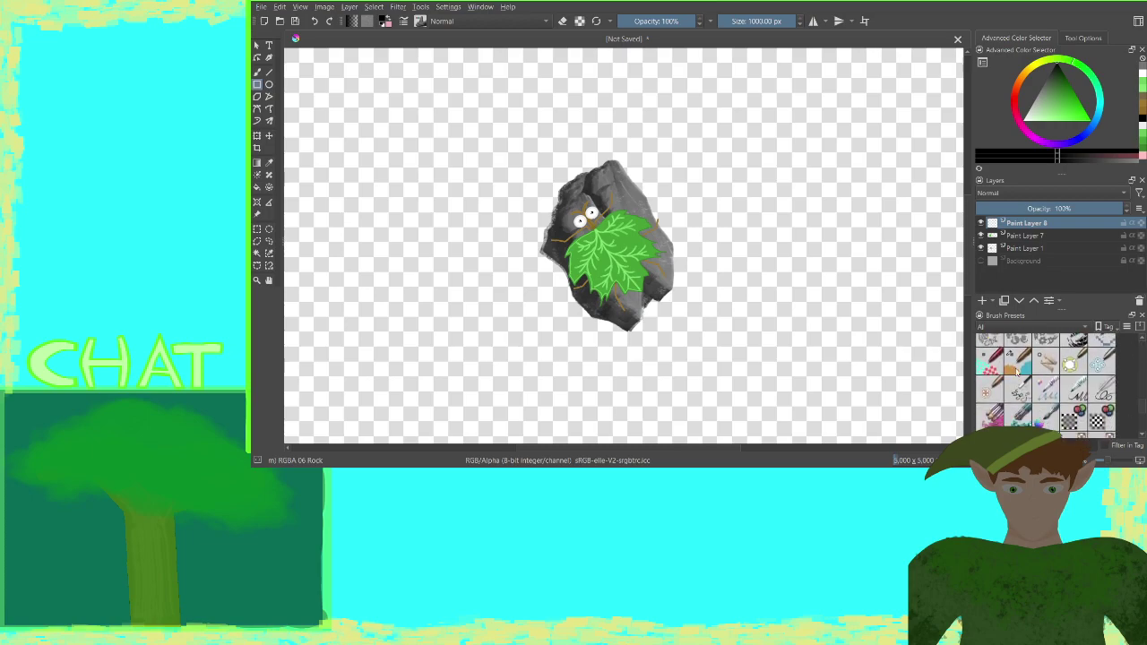
pyautogui.click(1014, 369)
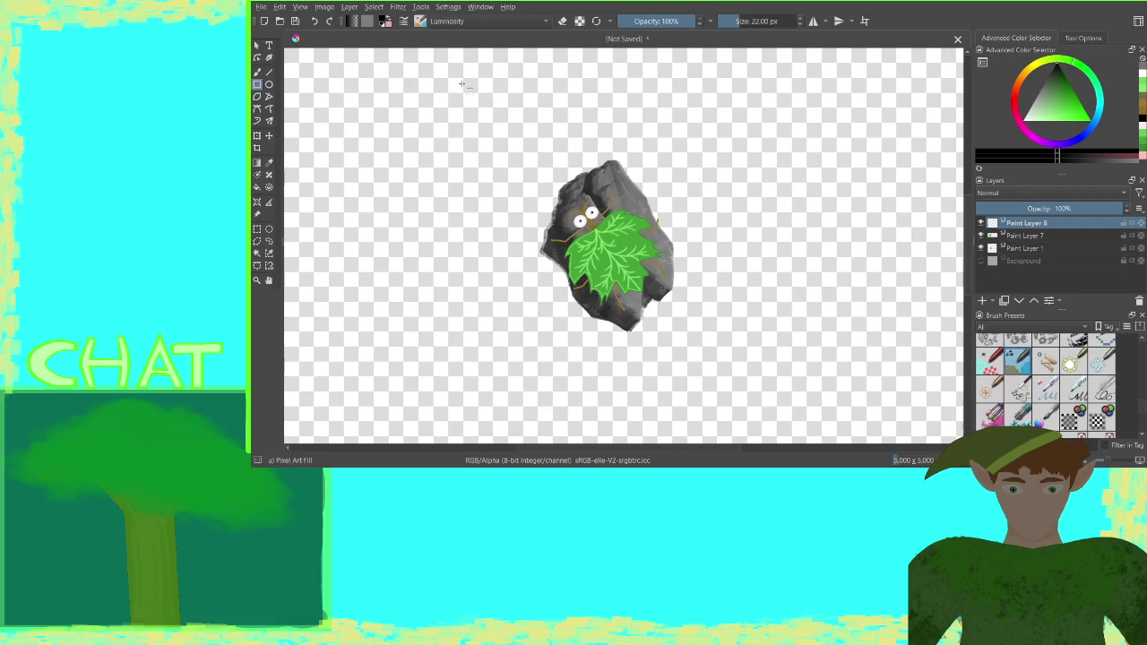
pyautogui.moveTo(461, 78)
pyautogui.mouseDown()
pyautogui.moveTo(731, 343)
pyautogui.moveTo(745, 418)
pyautogui.moveTo(767, 415)
pyautogui.mouseUp()
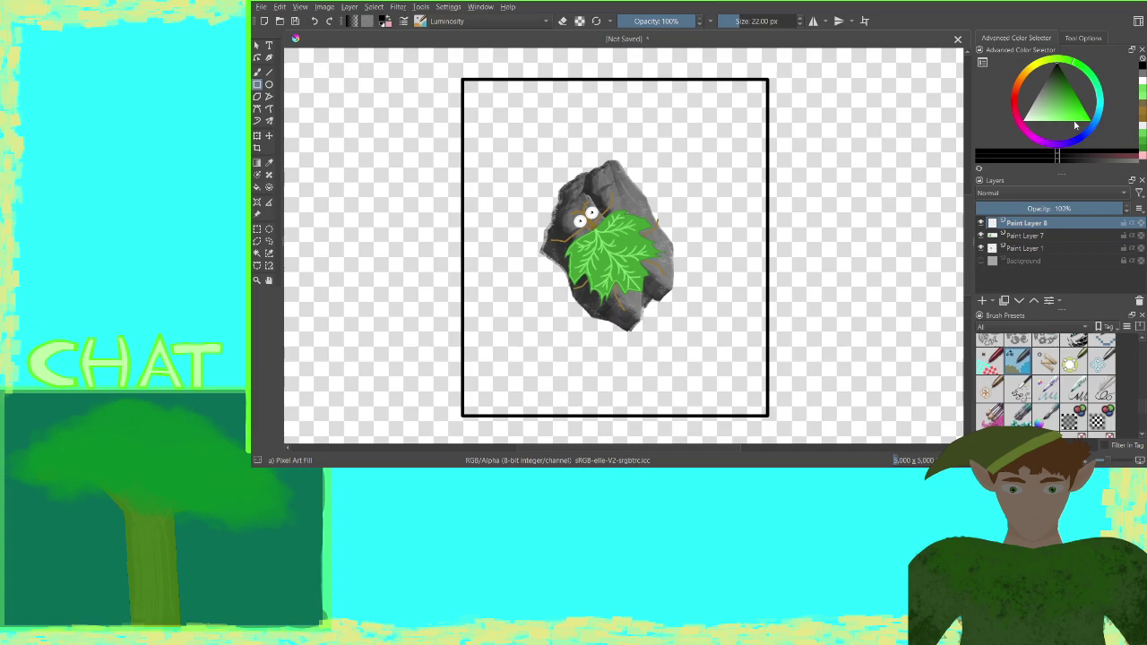
# Pick a darker grey than the rock colour and add a new paint layer directly above Paint Layer 1
pyautogui.click(1143, 73)
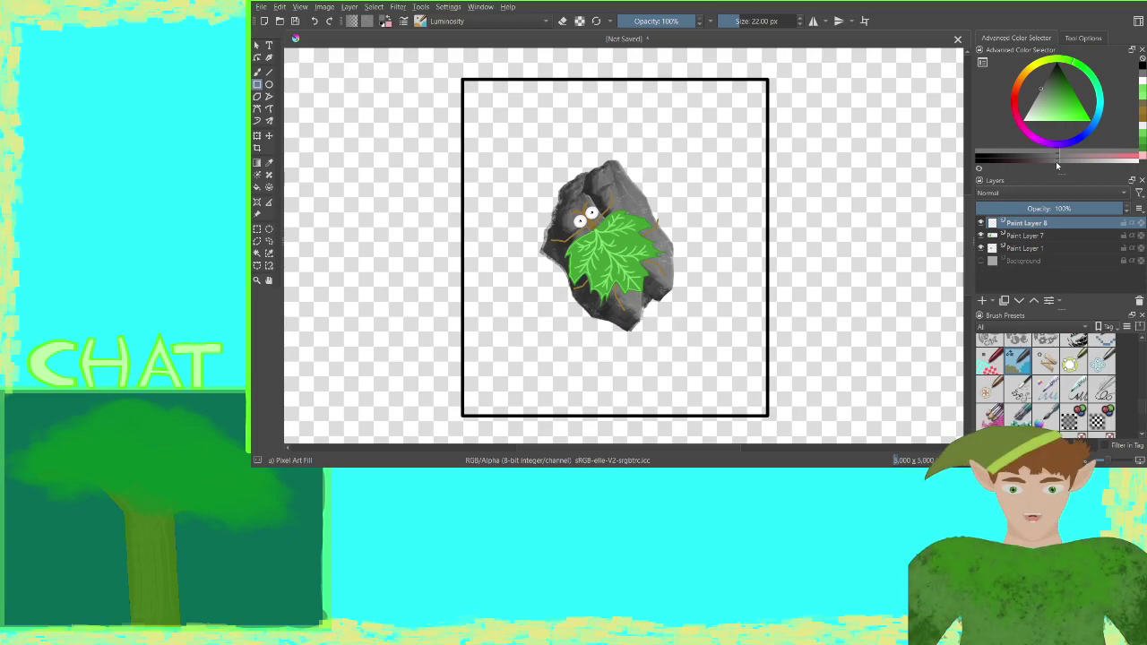
pyautogui.moveTo(1057, 157); pyautogui.dragTo(1042, 162)
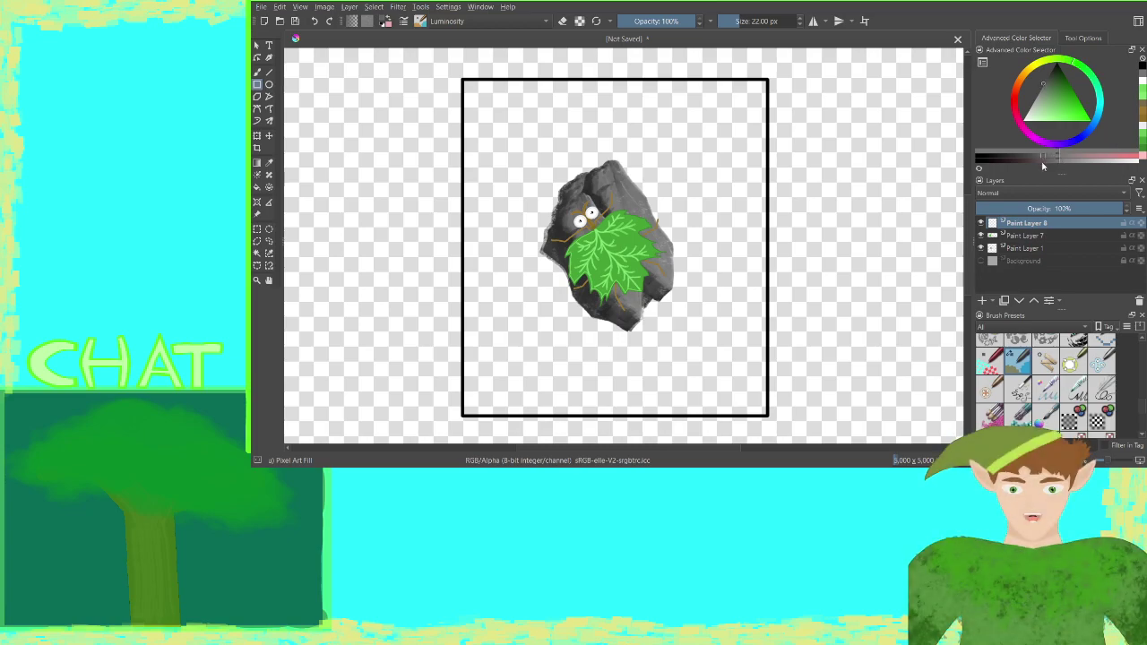
pyautogui.click(997, 256)
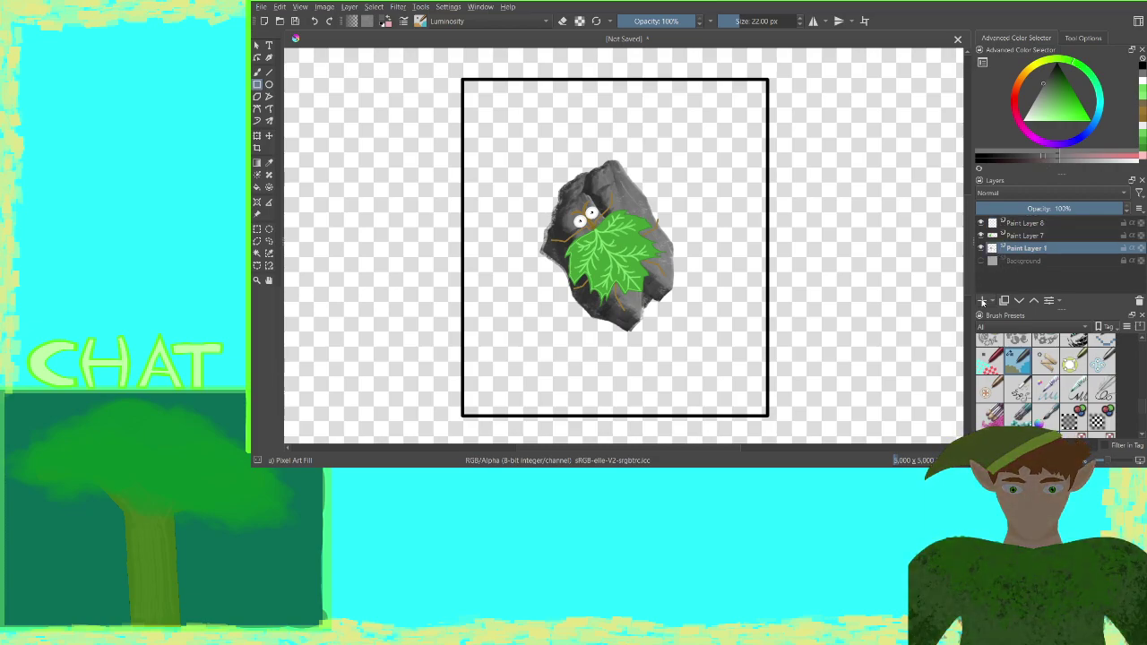
pyautogui.click(982, 302)
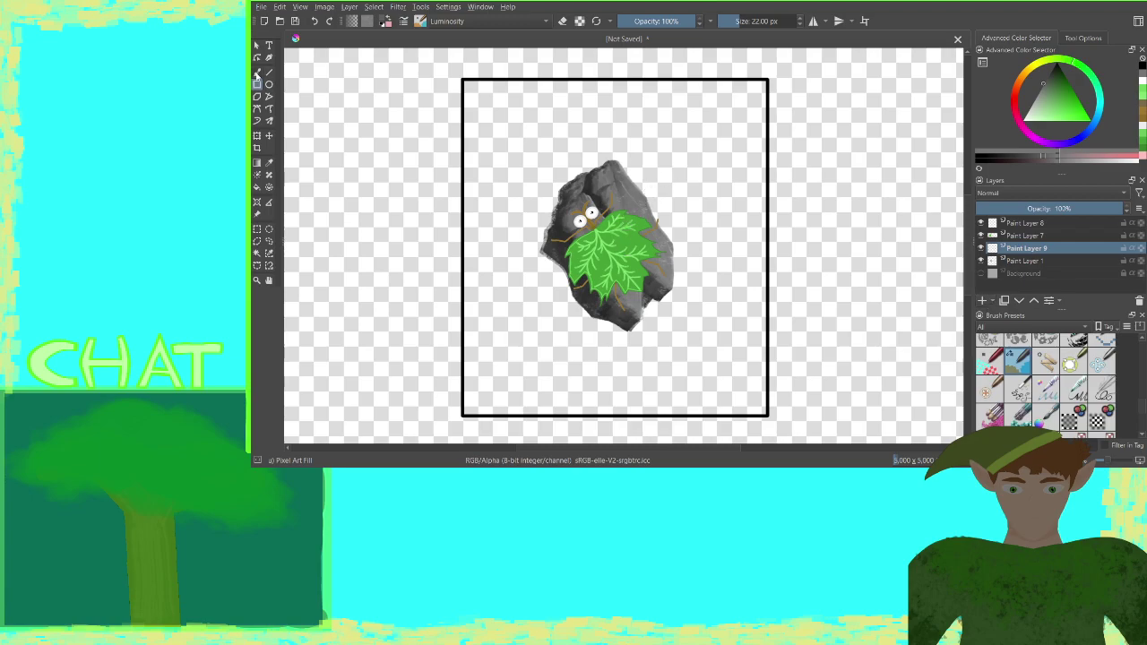
# Set up the Brush tool with a size of 73 px, 52% opacity and the Darken blending mode
pyautogui.click(260, 73)
pyautogui.scroll(2, 775, 16)
pyautogui.press(']')
pyautogui.press(']')
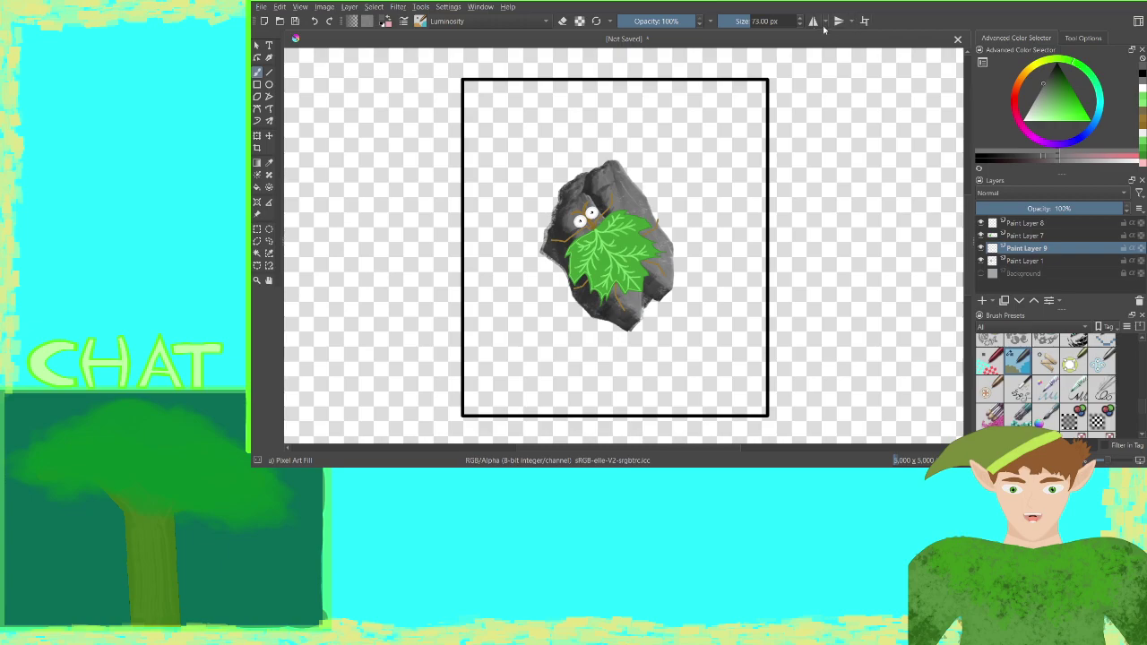
pyautogui.click(662, 22)
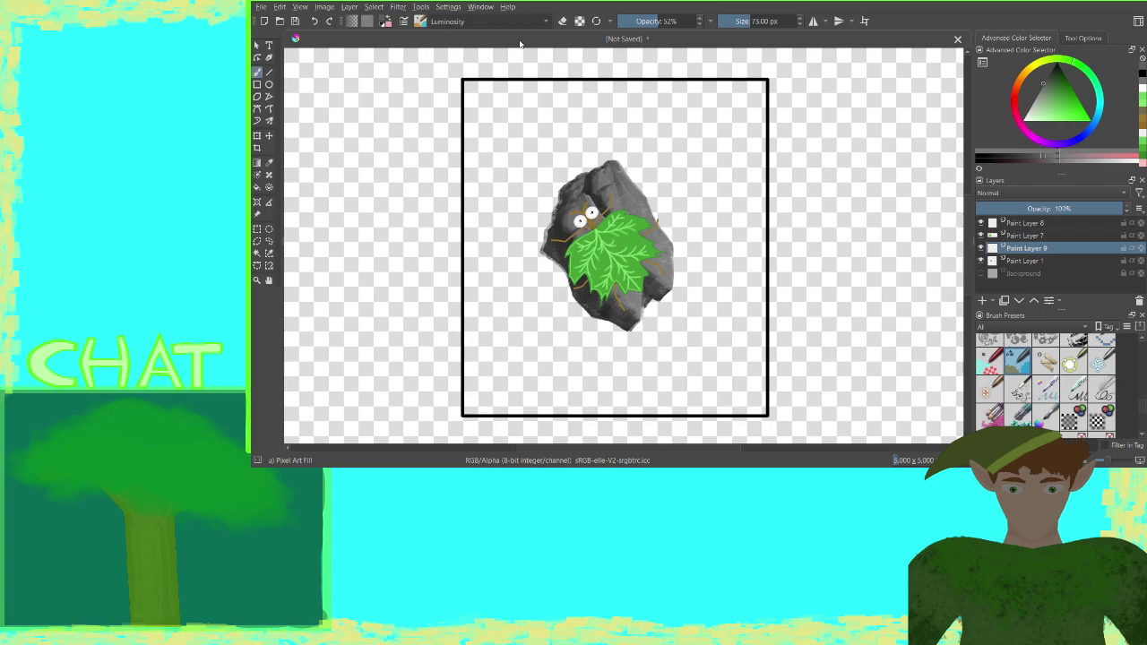
pyautogui.hotkey('alt', 'shift', 'k')
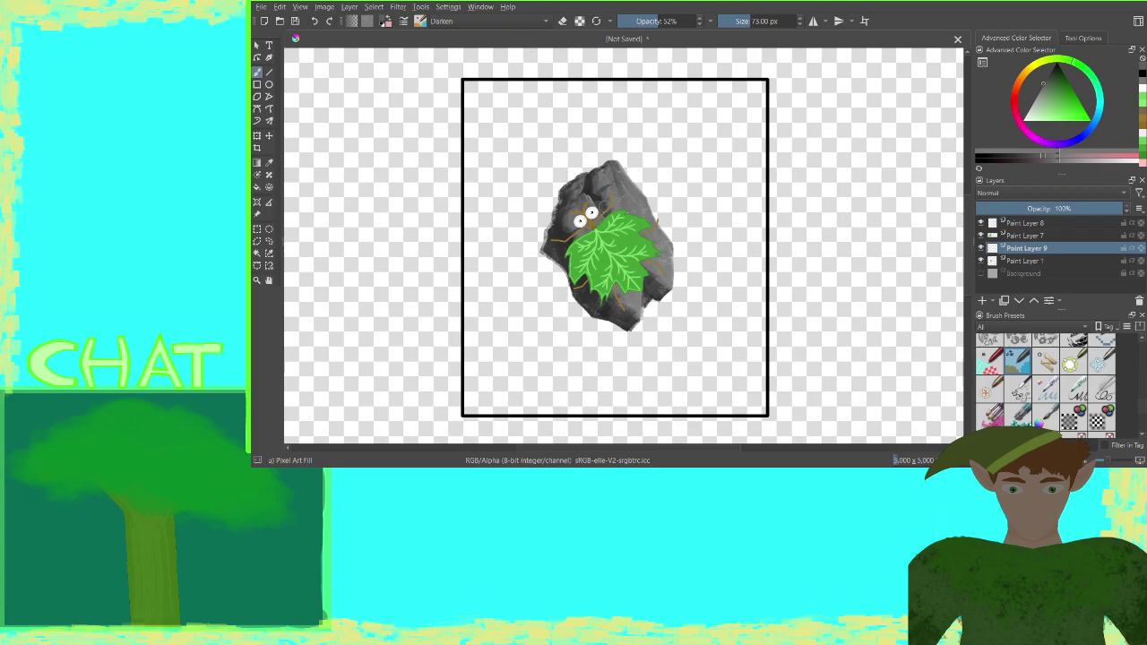
# Try shading the rock under the bug's upper leg on Paint Layer 9 with the brush reduced to 41 px, and undo the stroke
pyautogui.click(651, 236)
pyautogui.moveTo(646, 261); pyautogui.dragTo(661, 277)
pyautogui.hotkey('ctrl', '+')
pyautogui.hotkey('ctrl', '+')
pyautogui.hotkey('ctrl', '+')
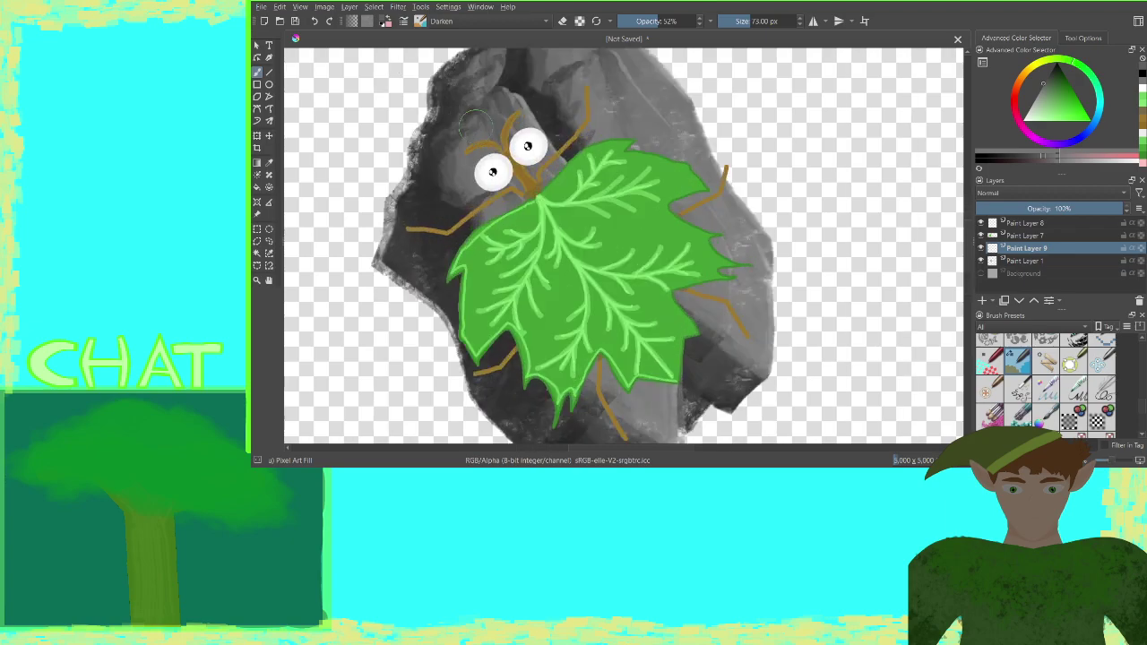
pyautogui.press('[')
pyautogui.press('[')
pyautogui.press('[')
pyautogui.press('[')
pyautogui.press('[')
pyautogui.press('[')
pyautogui.moveTo(717, 202); pyautogui.dragTo(673, 212)
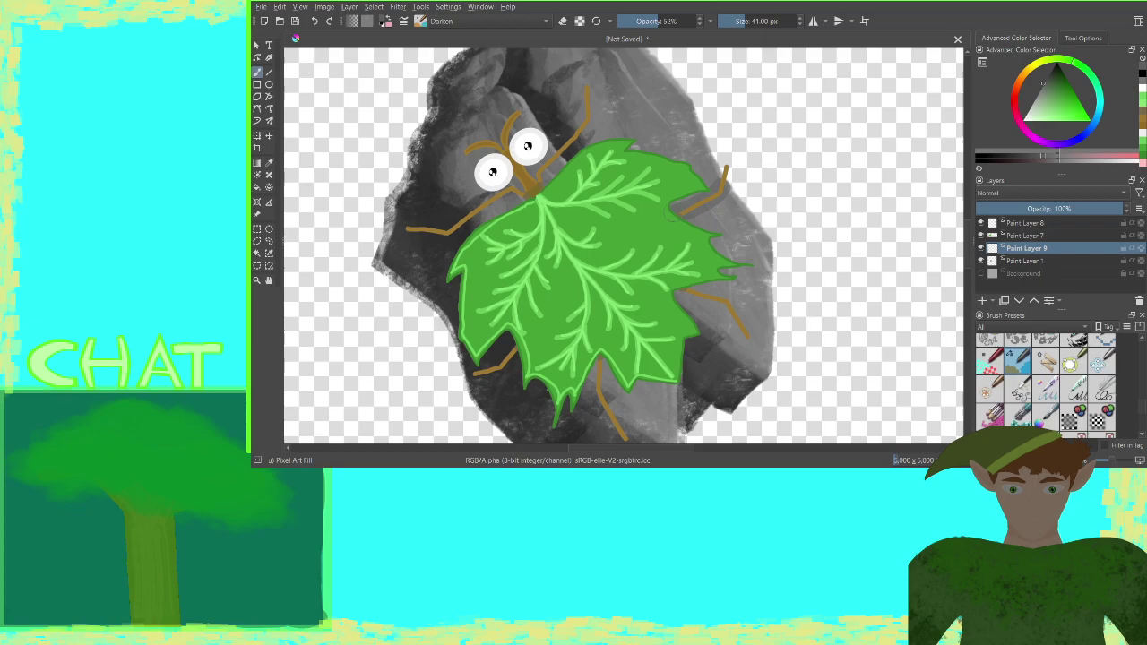
pyautogui.click(315, 21)
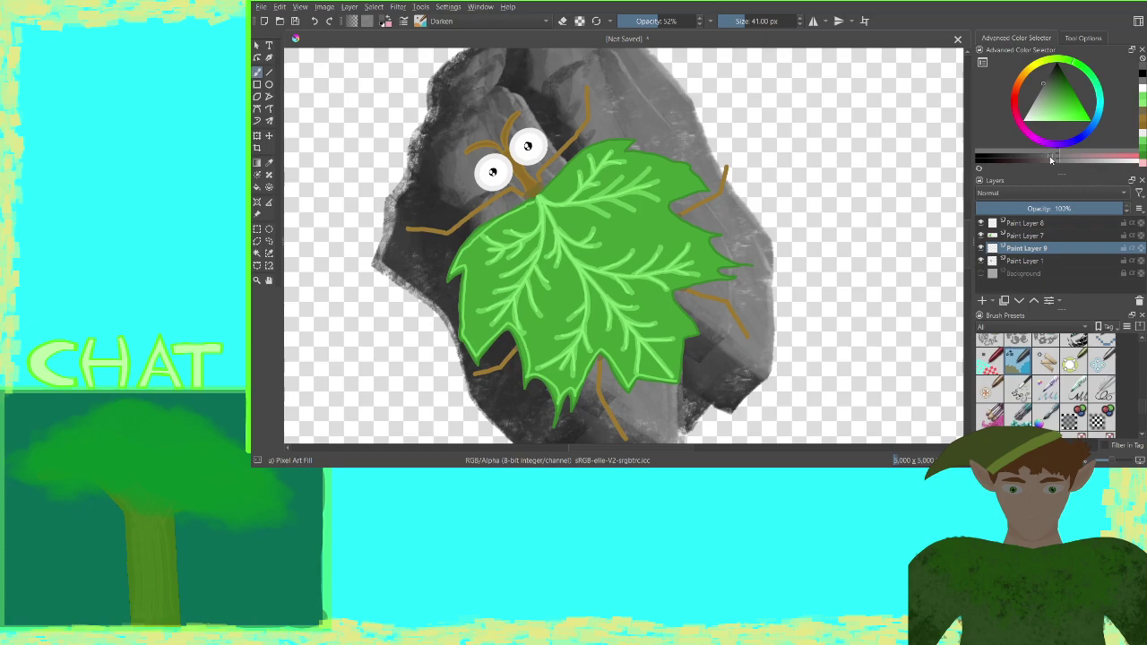
# Pick a slightly lighter grey and try the Experimental Webs and Sketching-2 Chrome Large presets with test strokes, undoing the result
pyautogui.click(1053, 159)
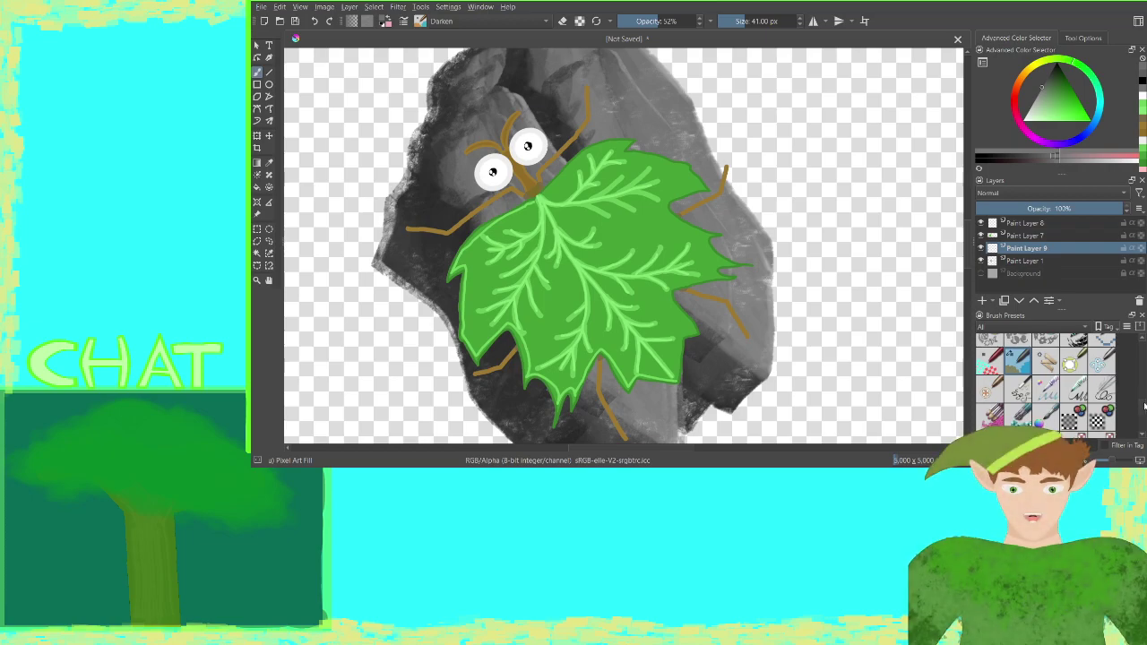
pyautogui.click(1020, 399)
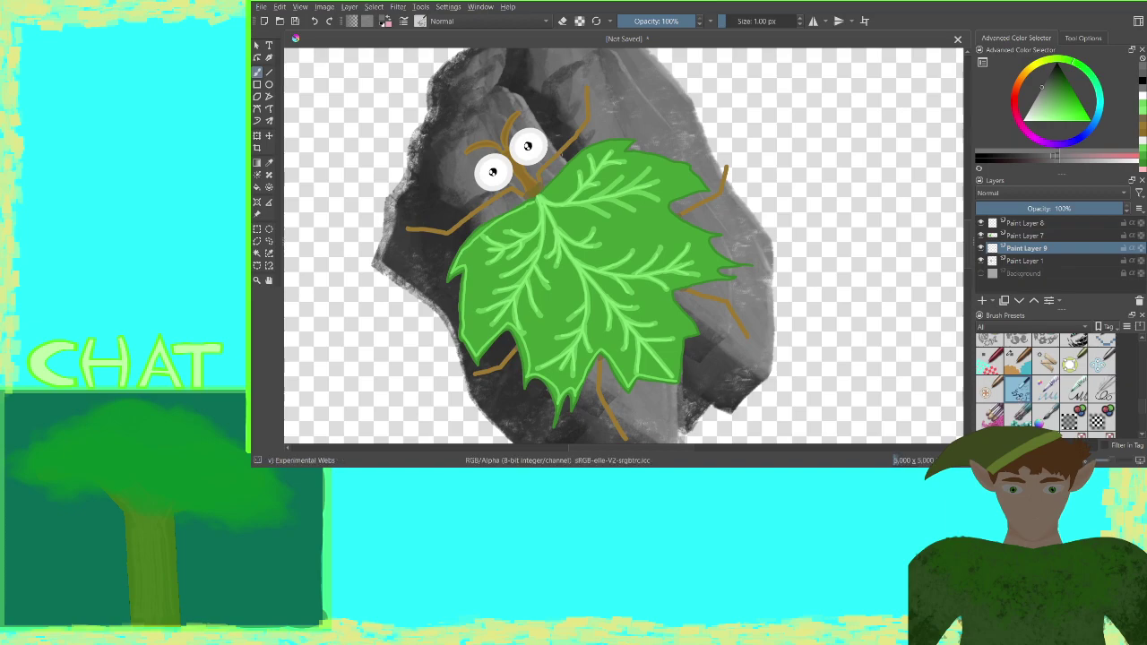
pyautogui.moveTo(565, 156); pyautogui.dragTo(578, 140)
pyautogui.click(1078, 392)
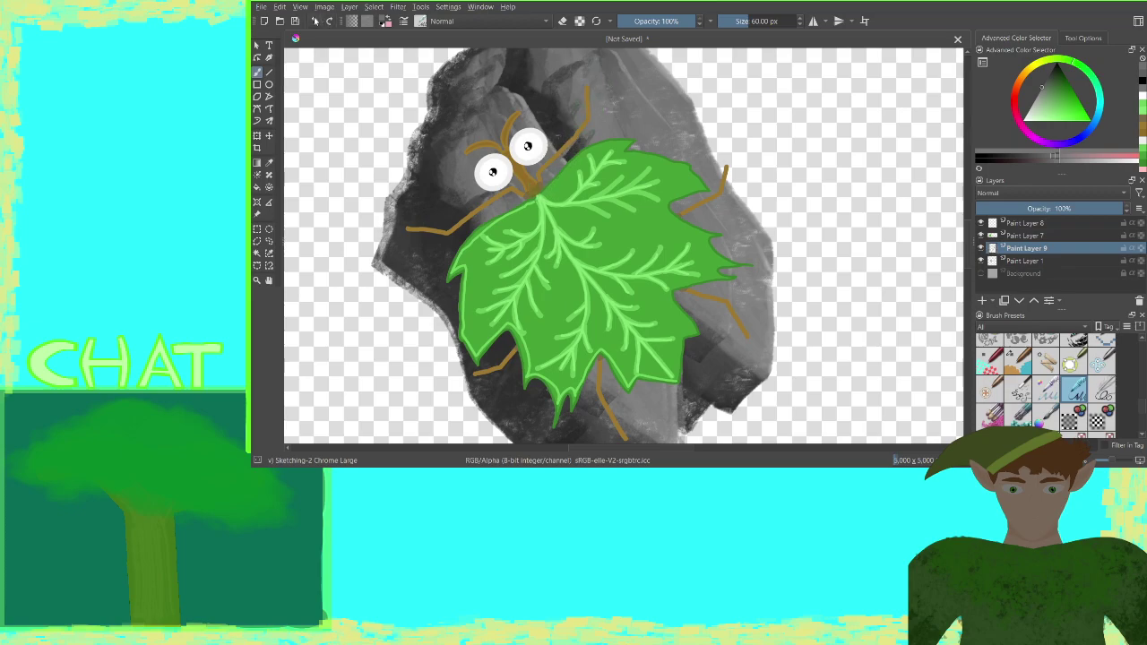
pyautogui.moveTo(861, 146)
pyautogui.mouseDown()
pyautogui.moveTo(840, 176)
pyautogui.moveTo(846, 216)
pyautogui.moveTo(878, 215)
pyautogui.moveTo(838, 141)
pyautogui.moveTo(885, 140)
pyautogui.moveTo(821, 215)
pyautogui.moveTo(843, 257)
pyautogui.moveTo(862, 147)
pyautogui.moveTo(910, 128)
pyautogui.moveTo(887, 166)
pyautogui.moveTo(835, 173)
pyautogui.moveTo(841, 235)
pyautogui.moveTo(875, 269)
pyautogui.moveTo(814, 265)
pyautogui.moveTo(905, 148)
pyautogui.mouseUp()
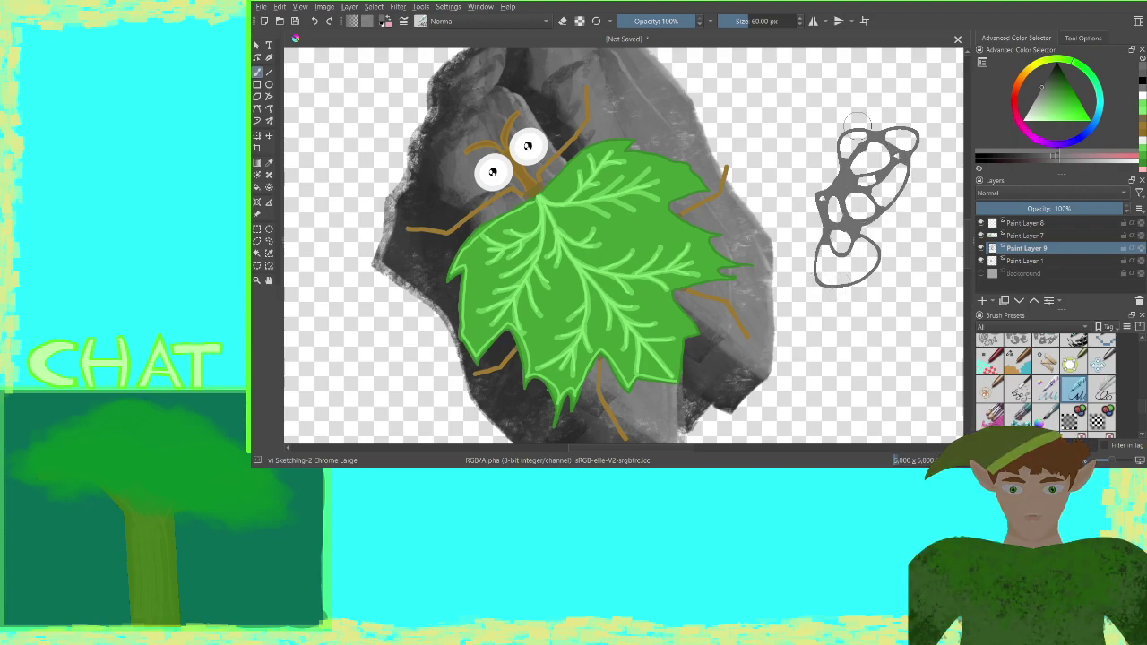
pyautogui.click(315, 22)
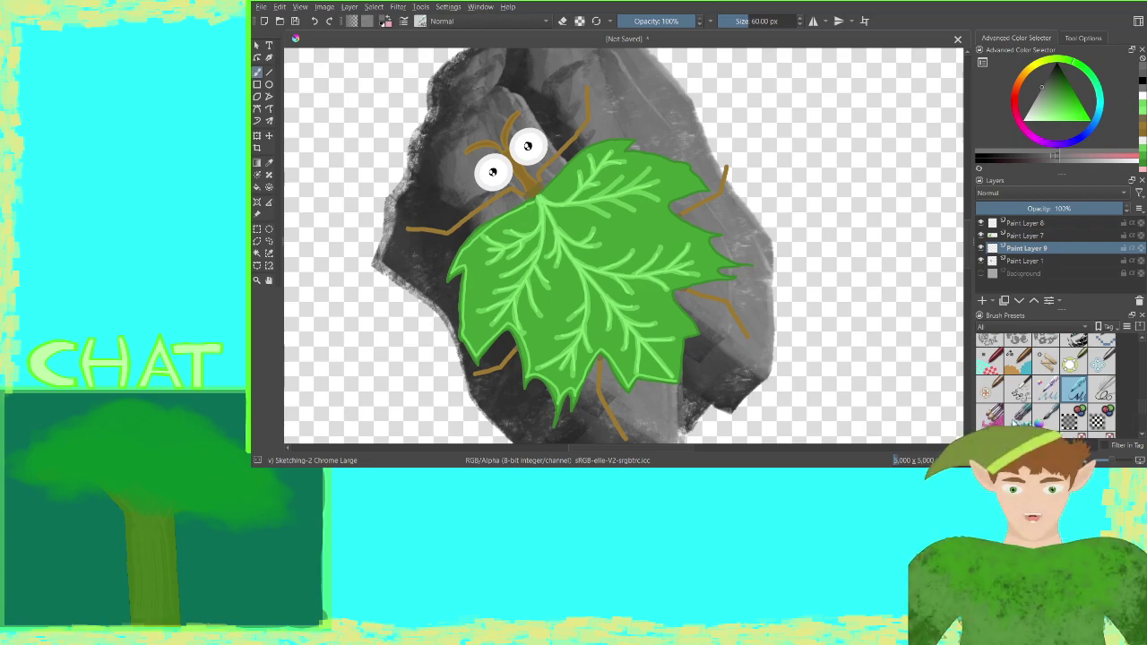
# Try the Texture Impressionism and Texture Pointillism presets with grey test strokes beside the rock, and undo them
pyautogui.click(991, 416)
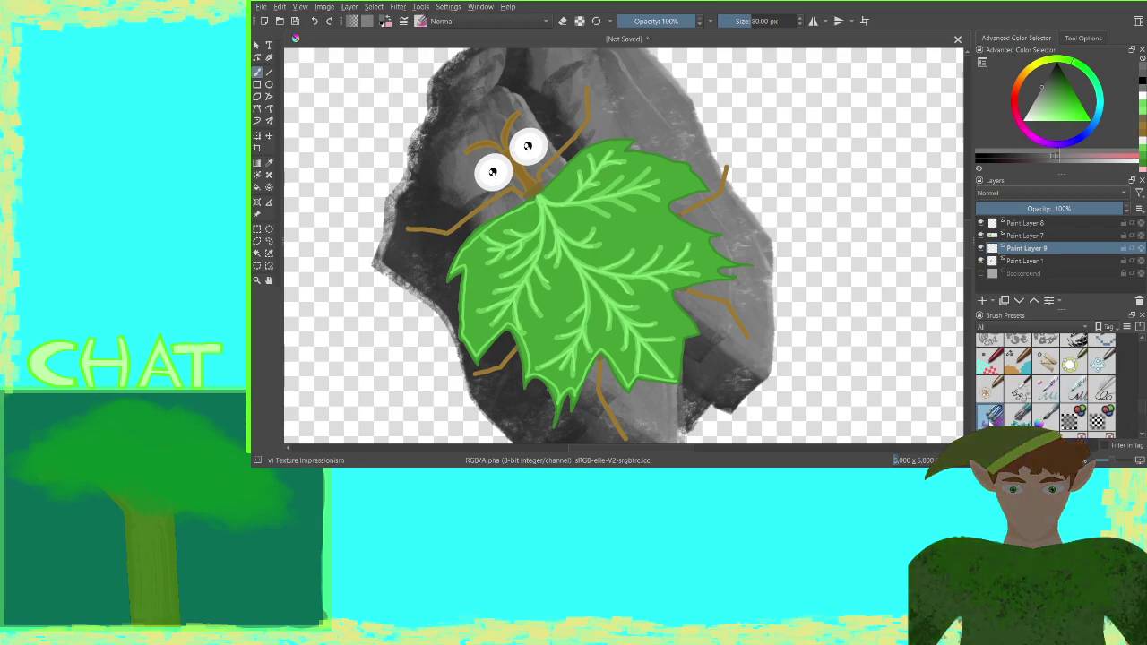
pyautogui.moveTo(782, 148)
pyautogui.mouseDown()
pyautogui.moveTo(779, 170)
pyautogui.moveTo(807, 215)
pyautogui.mouseUp()
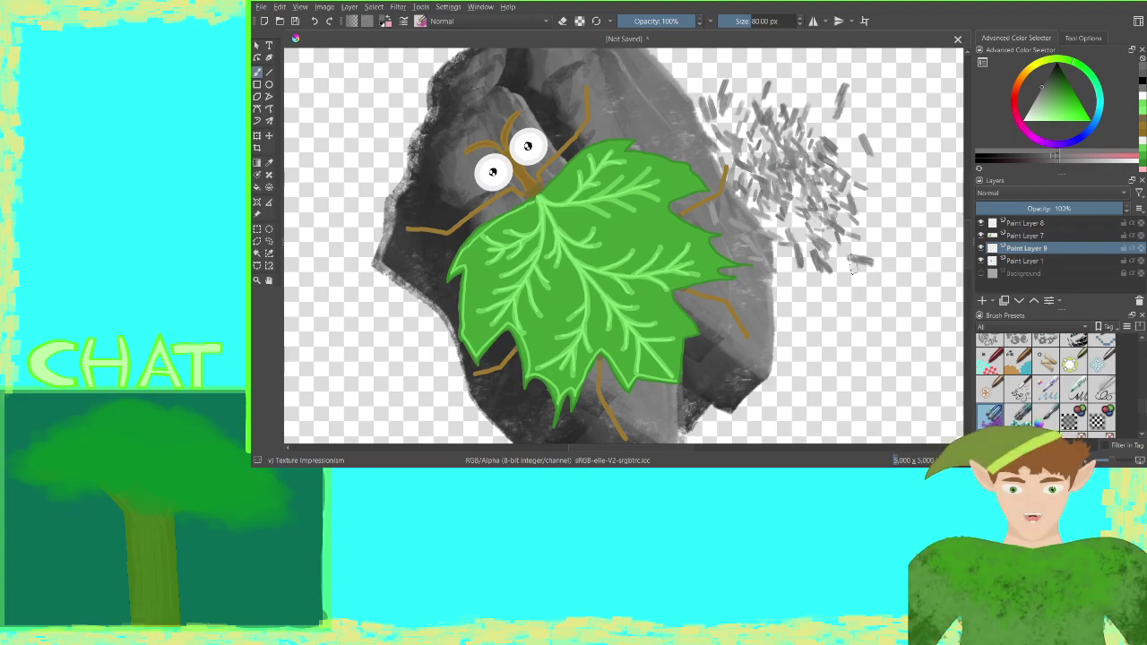
pyautogui.click(315, 21)
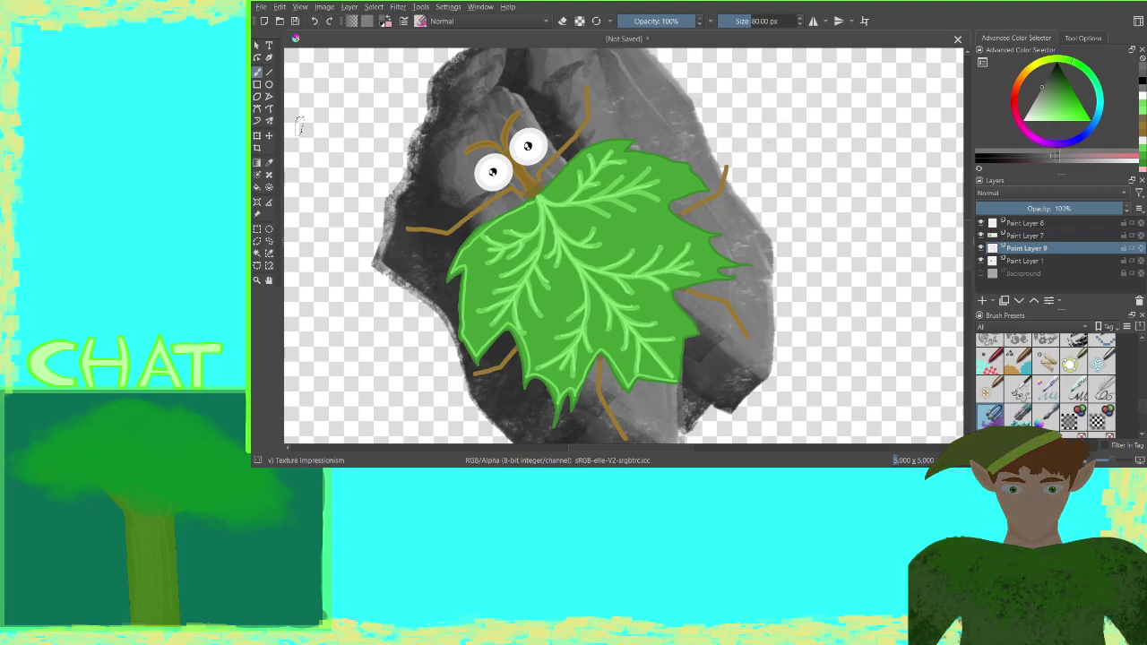
pyautogui.click(1018, 414)
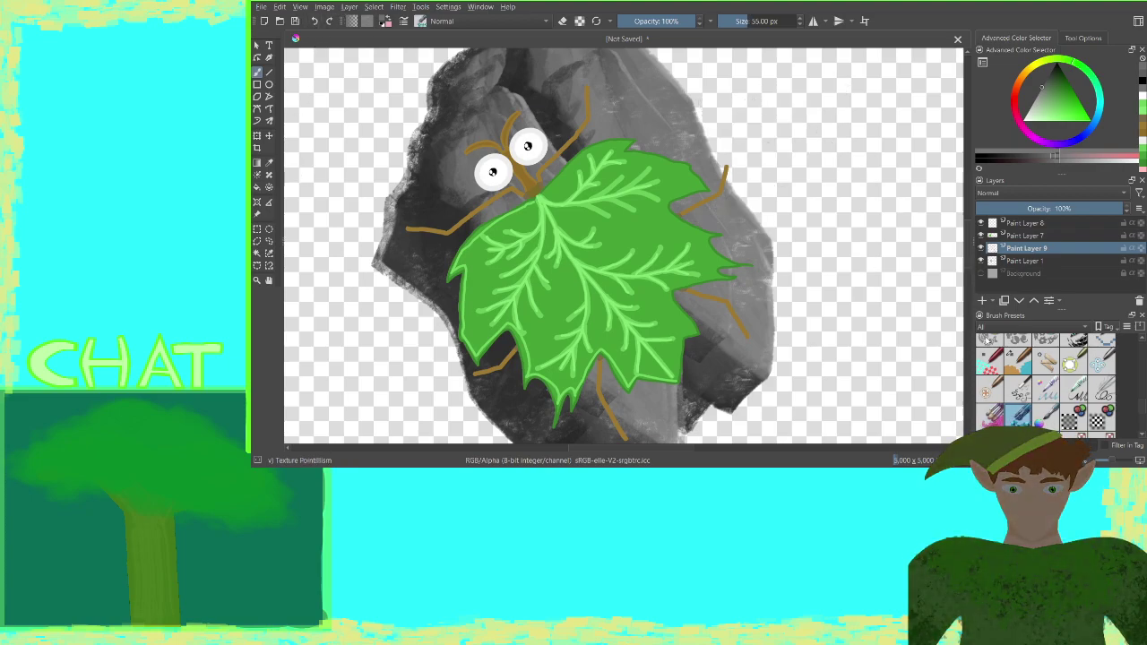
pyautogui.moveTo(865, 160)
pyautogui.mouseDown()
pyautogui.moveTo(856, 252)
pyautogui.moveTo(867, 167)
pyautogui.moveTo(852, 285)
pyautogui.moveTo(860, 173)
pyautogui.moveTo(883, 226)
pyautogui.moveTo(874, 167)
pyautogui.moveTo(865, 295)
pyautogui.moveTo(884, 173)
pyautogui.moveTo(875, 303)
pyautogui.mouseUp()
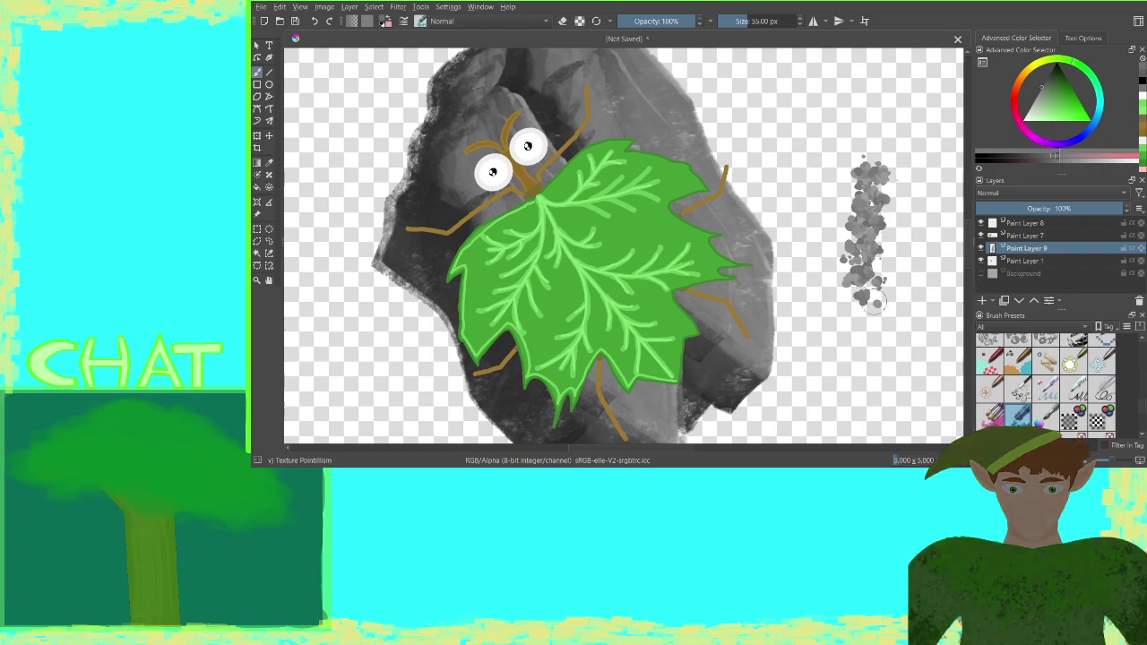
pyautogui.click(313, 21)
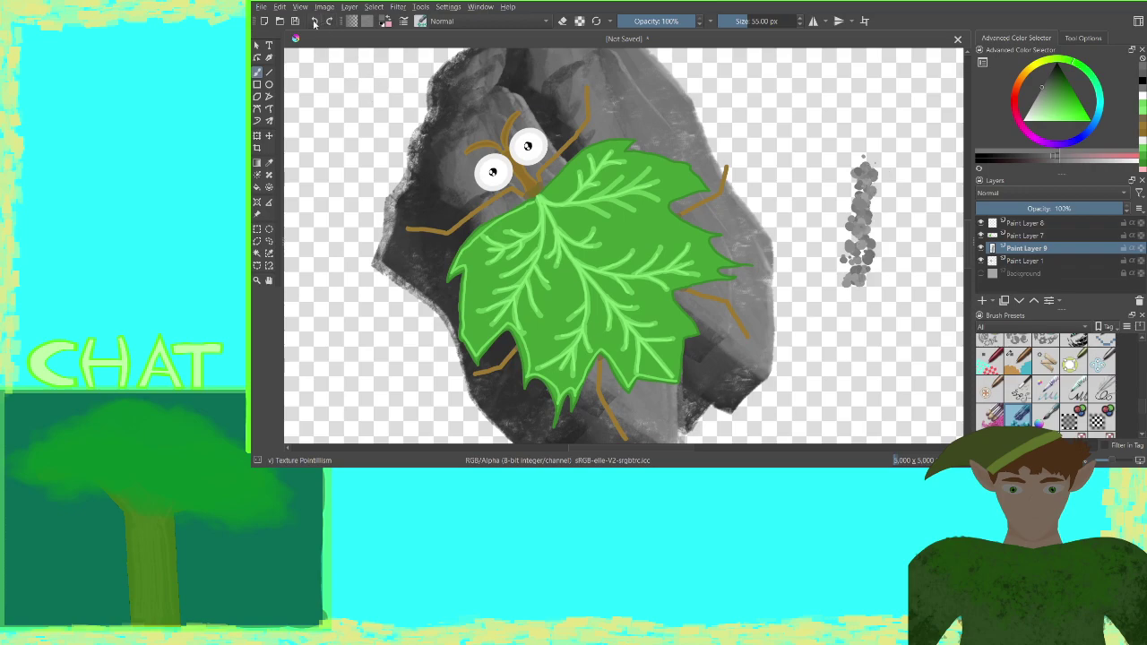
pyautogui.click(314, 22)
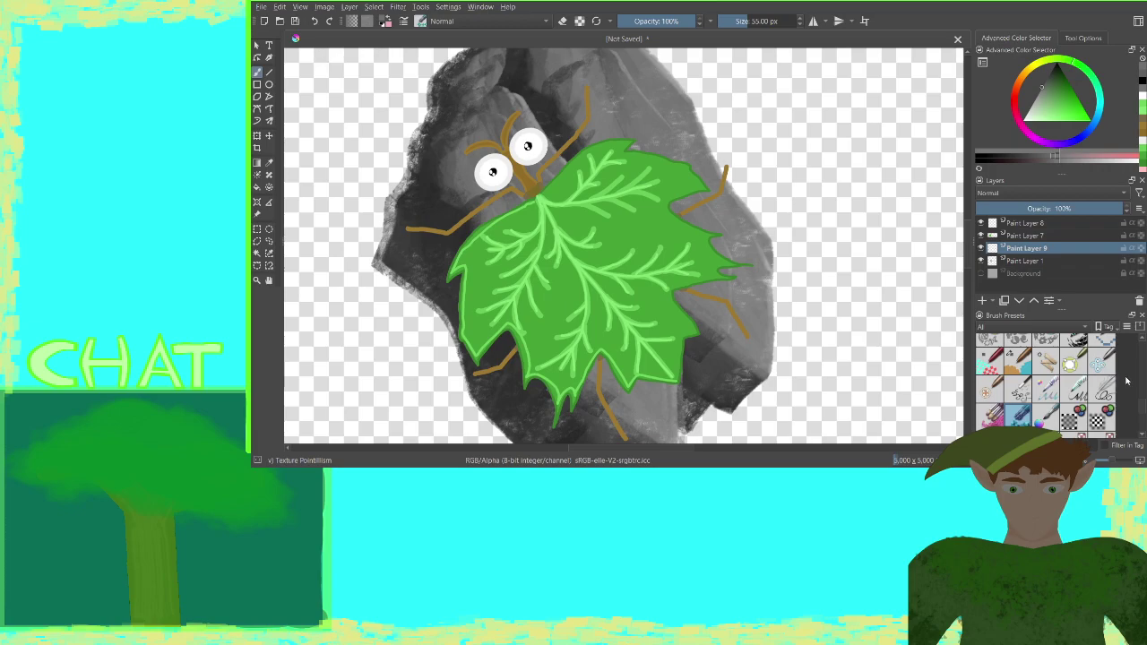
# Try the Pixel Art preset and a RGBA 01 Thick-dry stroke beside the bug's head, undoing the test marks
pyautogui.scroll(-1, 1144, 408)
pyautogui.moveTo(1142, 403); pyautogui.dragTo(1142, 400)
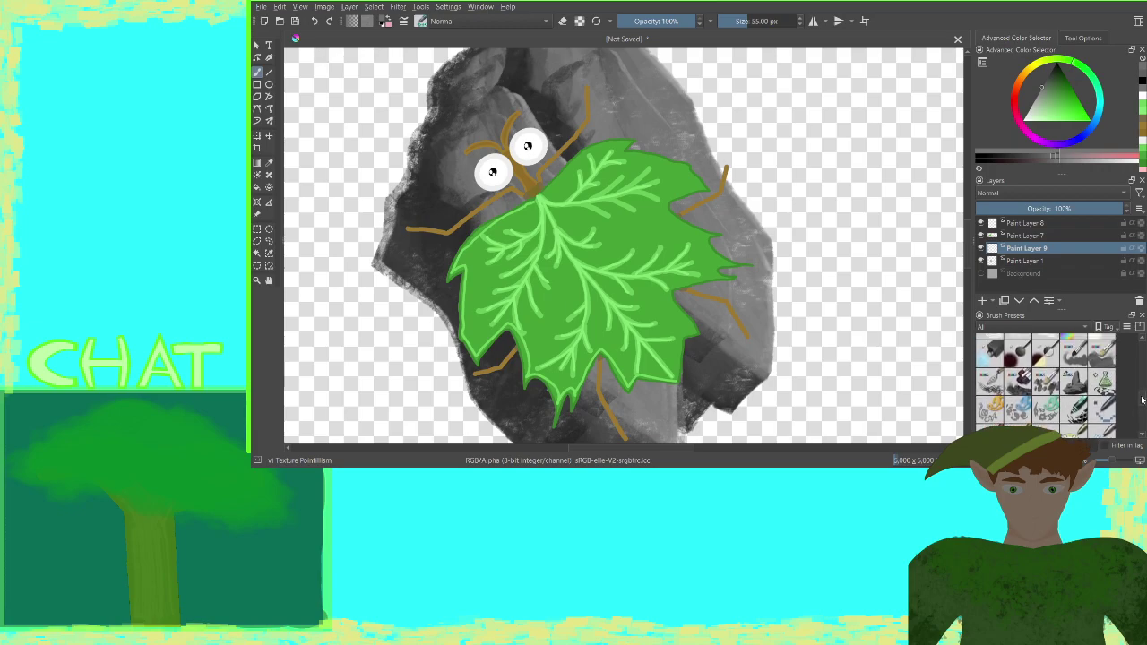
pyautogui.click(1103, 412)
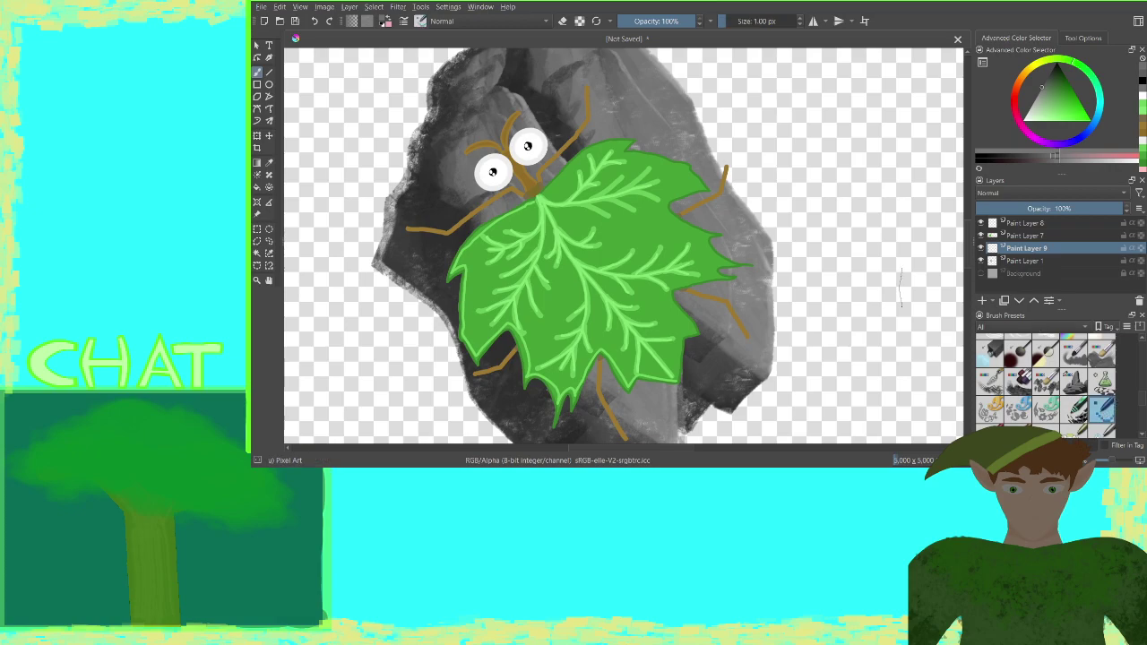
pyautogui.click(314, 22)
pyautogui.click(1076, 355)
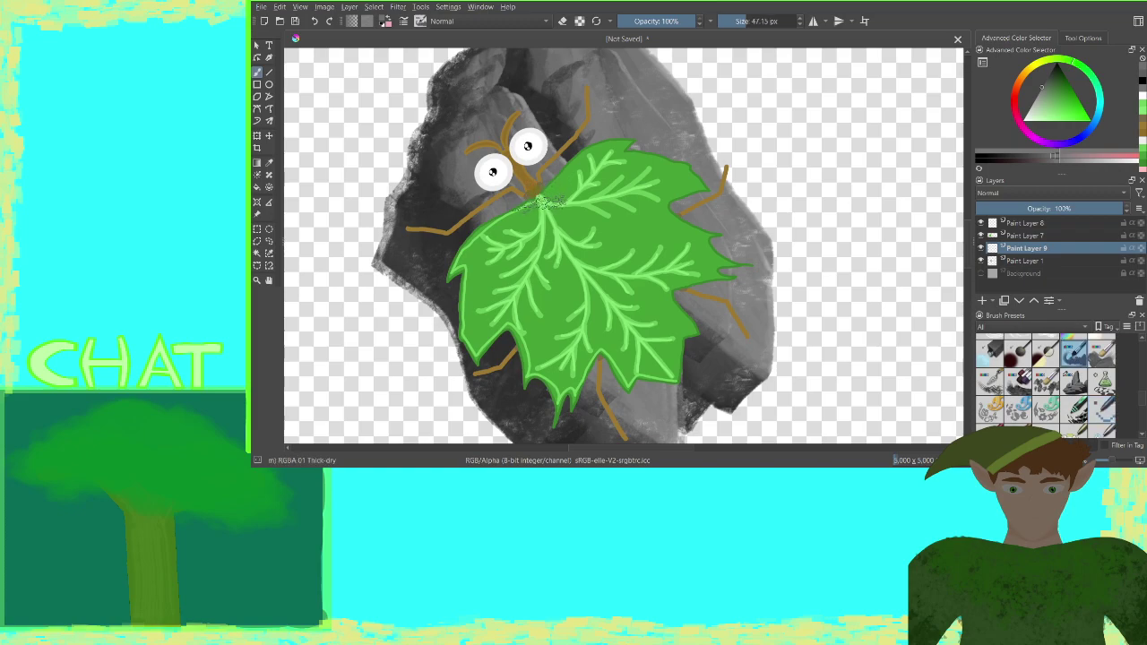
pyautogui.moveTo(528, 157); pyautogui.dragTo(563, 97)
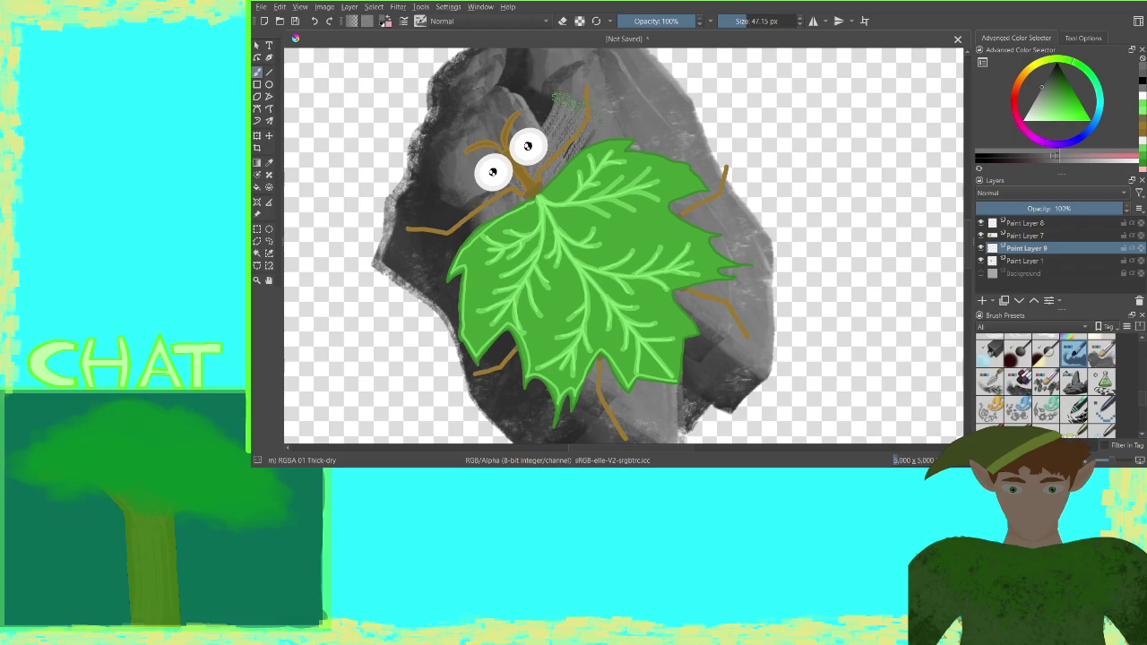
pyautogui.click(312, 20)
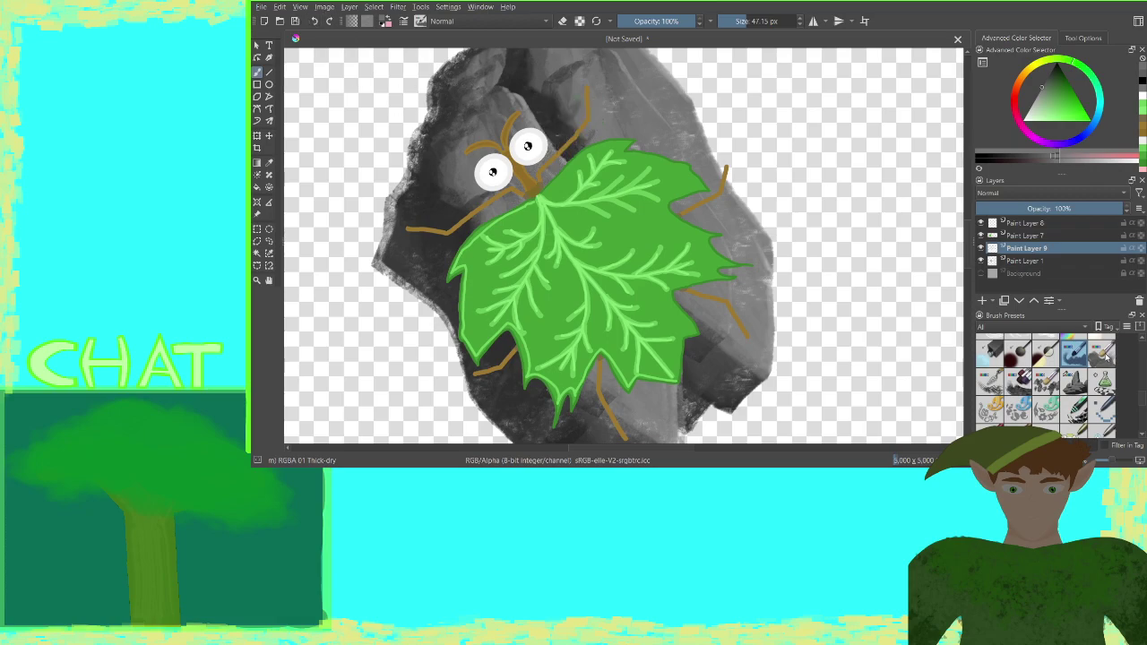
# Switch to the RGBA 02 Thickpaint preset, undo a test stroke beside the bug's head, and set the brush opacity to 51%
pyautogui.click(1103, 352)
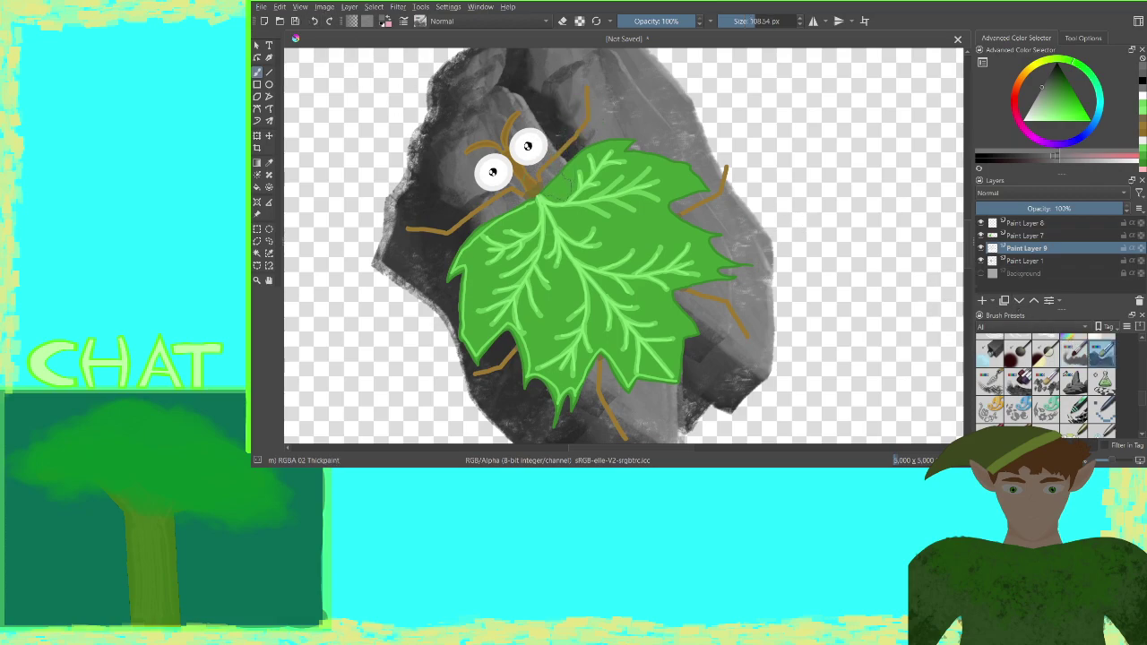
pyautogui.moveTo(570, 139); pyautogui.dragTo(585, 101)
pyautogui.click(313, 21)
pyautogui.click(660, 20)
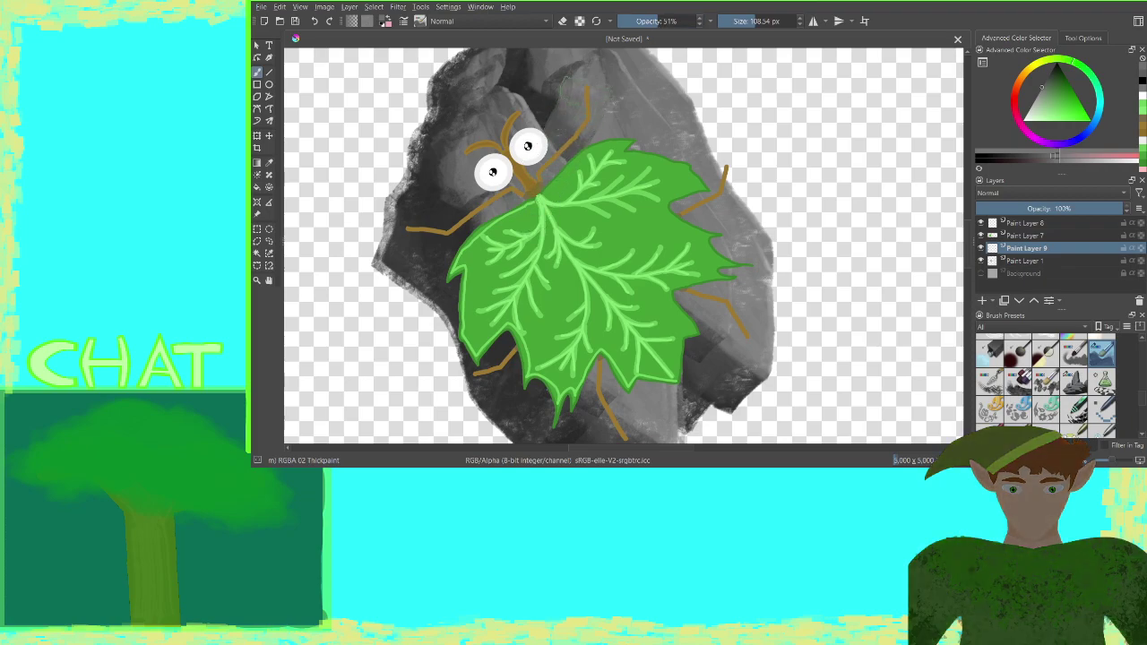
# Undo the last test mark, try the Wet Circle preset with a stroke between the bug's head and front leg, and undo it
pyautogui.click(314, 18)
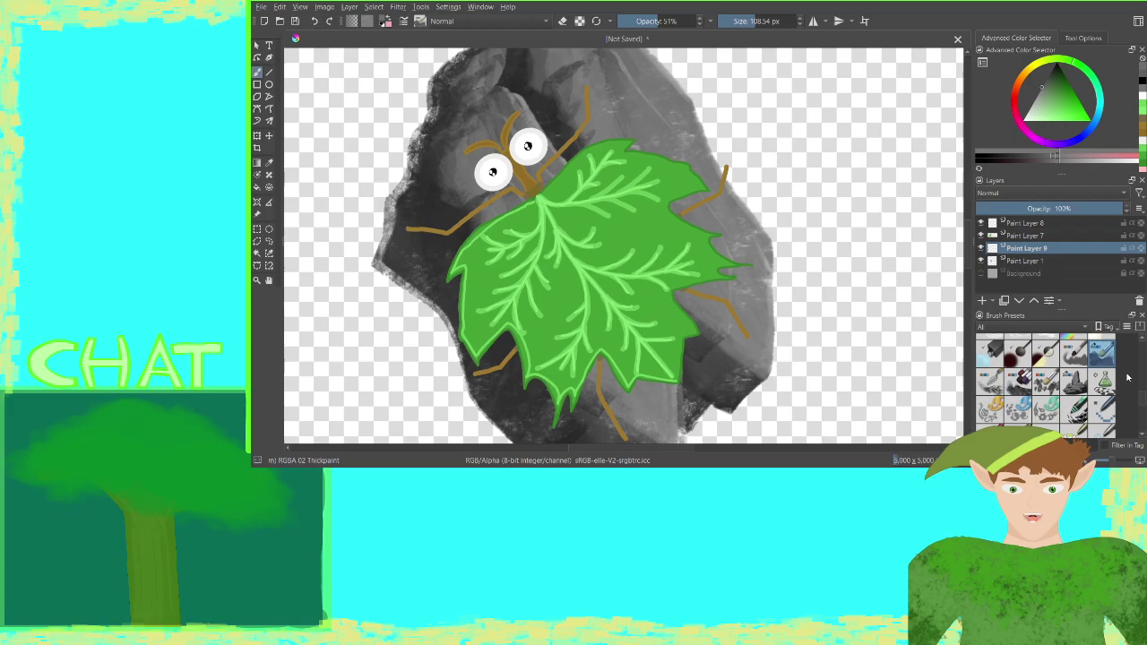
pyautogui.scroll(-4, 1140, 389)
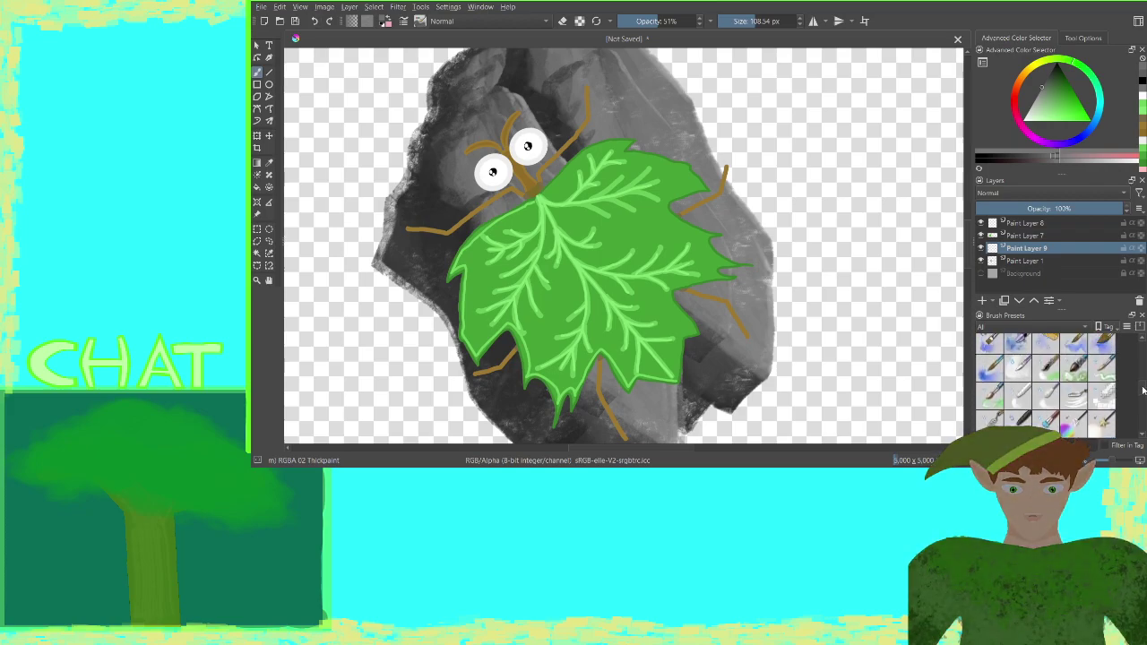
pyautogui.scroll(-5, 1141, 385)
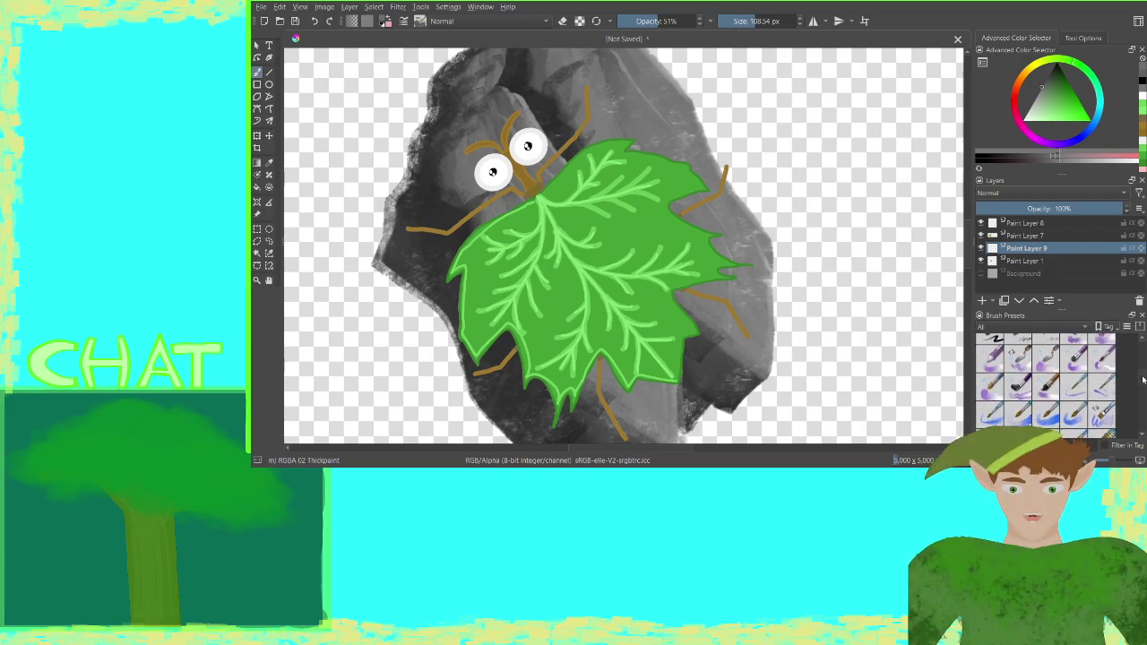
pyautogui.scroll(1, 1142, 380)
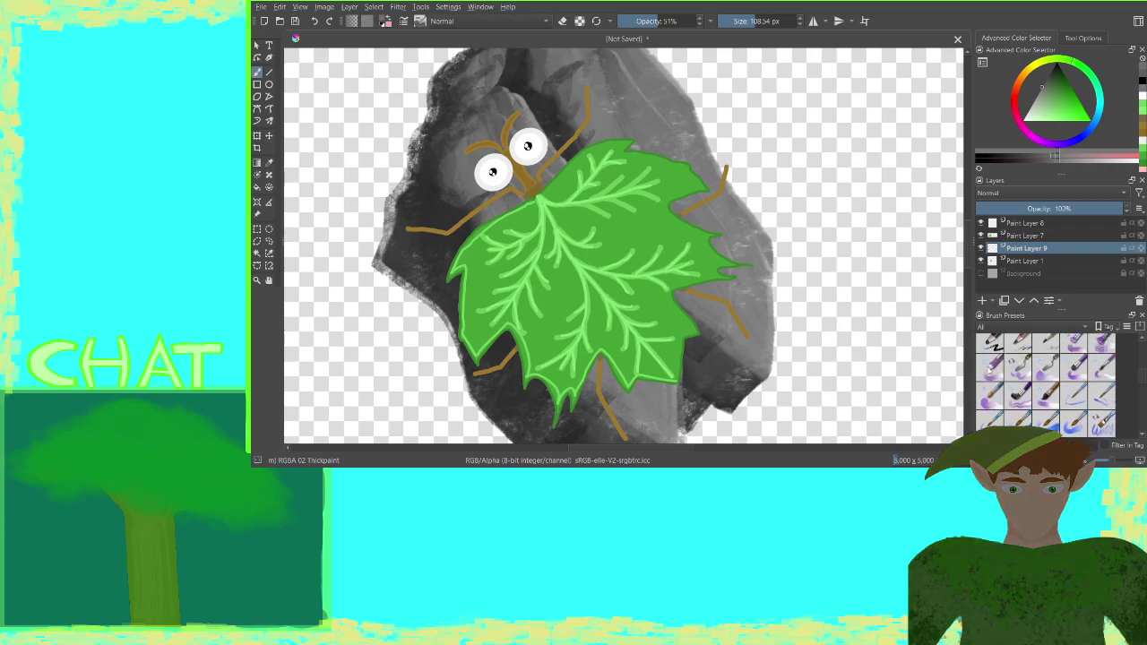
pyautogui.click(991, 369)
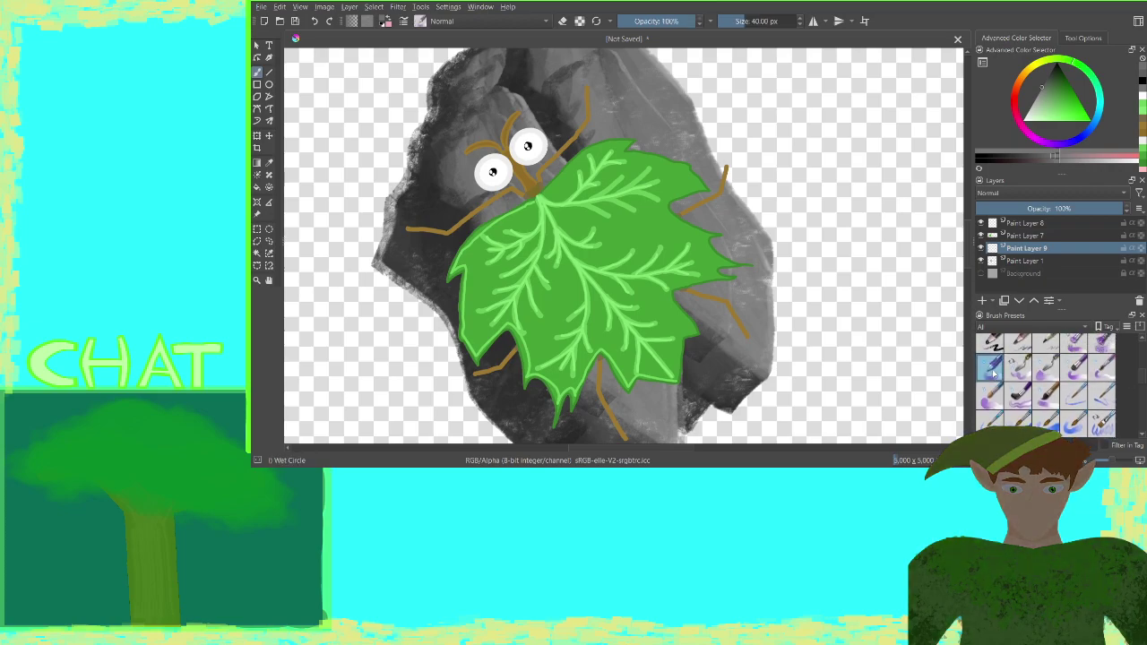
pyautogui.moveTo(580, 138)
pyautogui.mouseDown()
pyautogui.moveTo(564, 134)
pyautogui.moveTo(565, 156)
pyautogui.mouseUp()
pyautogui.click(315, 21)
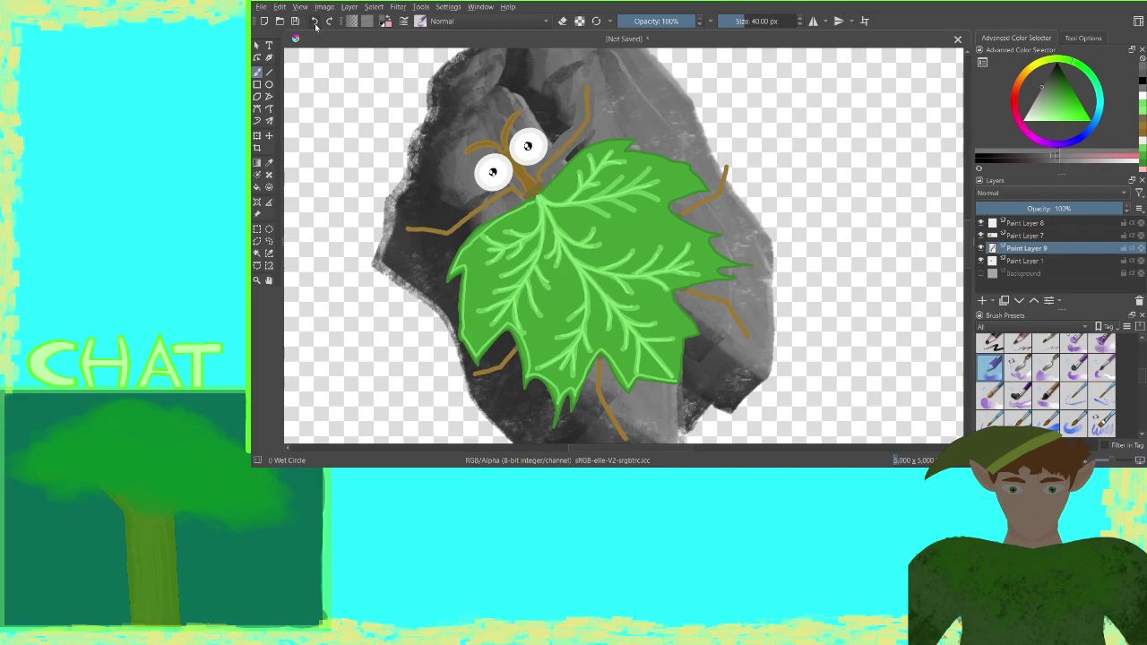
# Try Wet Circle strokes along the bug's front leg at 80% and 60% brush opacity, undoing the test marks
pyautogui.click(700, 25)
pyautogui.click(700, 25)
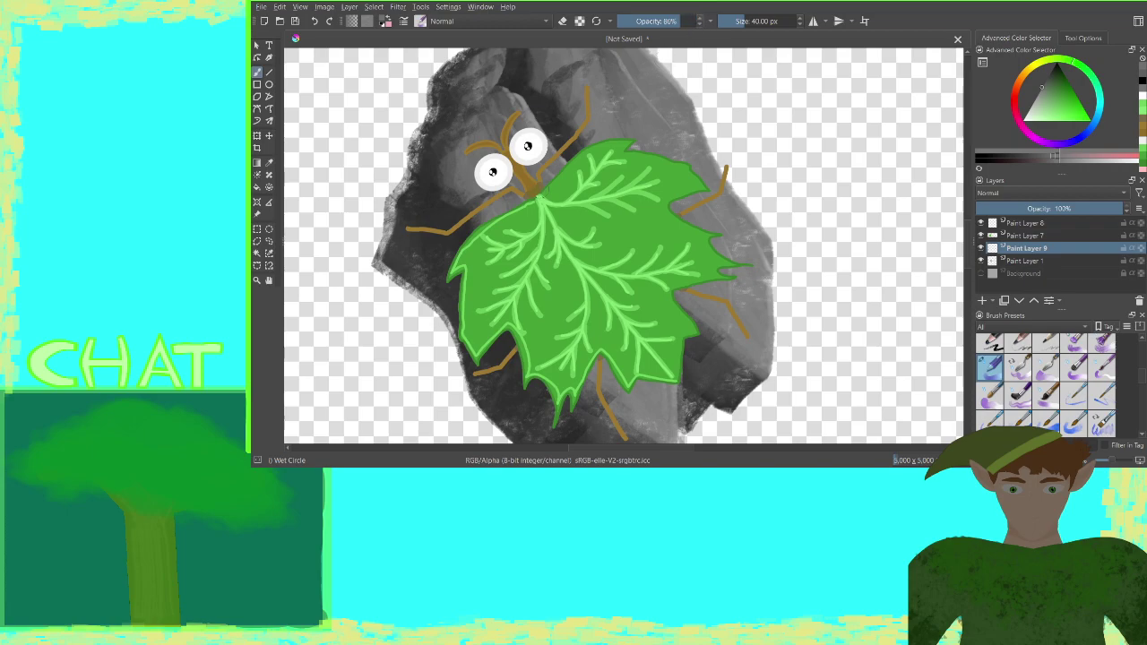
pyautogui.moveTo(549, 172); pyautogui.dragTo(591, 88)
pyautogui.click(316, 22)
pyautogui.click(702, 26)
pyautogui.click(702, 26)
pyautogui.moveTo(542, 197); pyautogui.dragTo(587, 82)
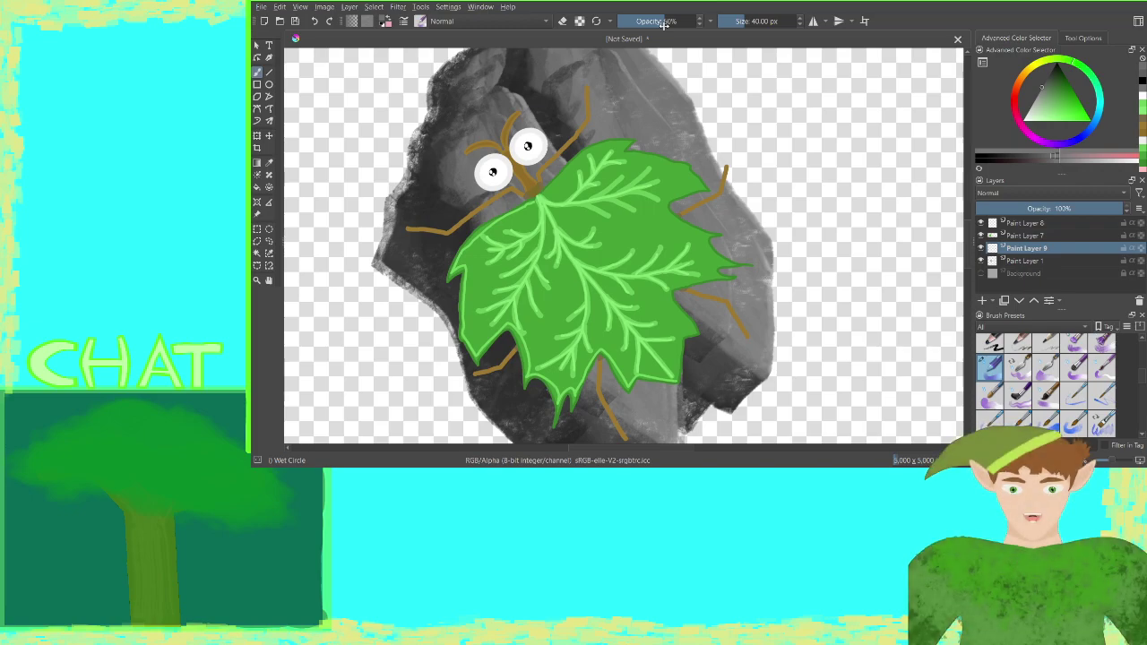
# Try the Wet Bristles Rough preset beside the bug's head at full and reduced opacity, and undo both test strokes
pyautogui.scroll(-5, 1143, 376)
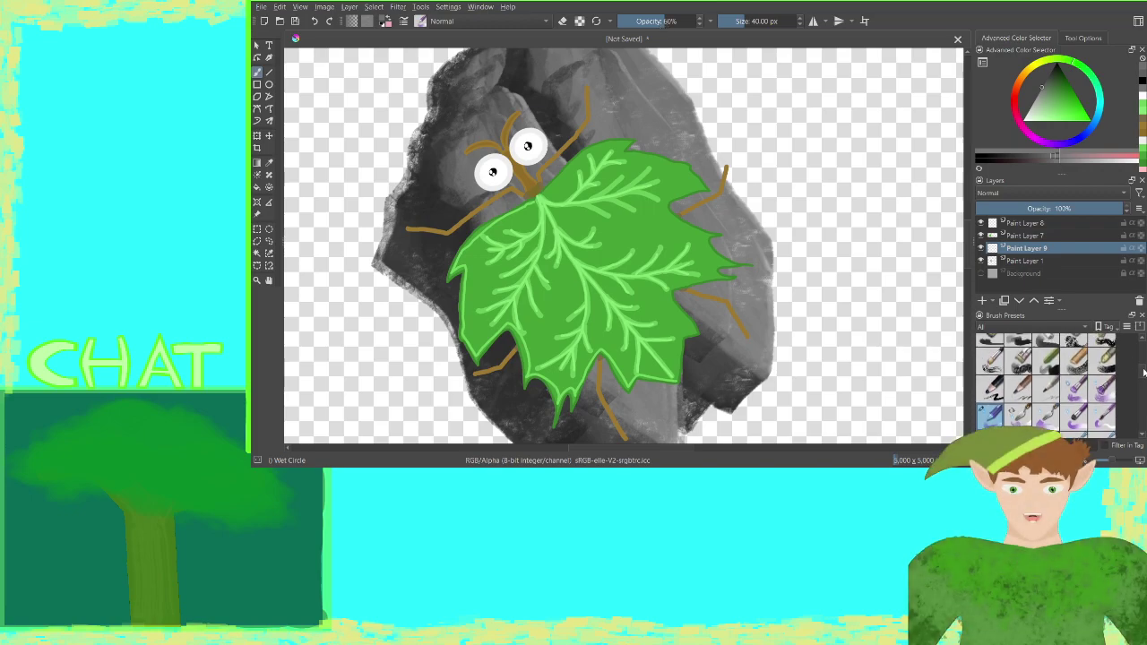
pyautogui.click(1105, 412)
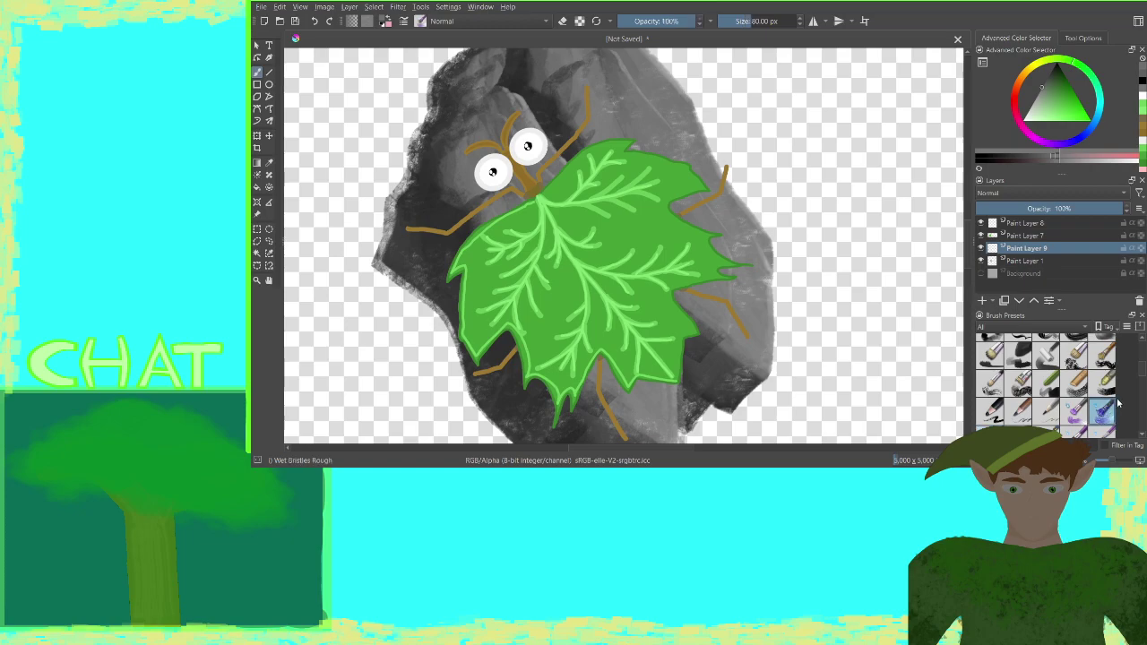
pyautogui.moveTo(545, 153); pyautogui.dragTo(575, 119)
pyautogui.click(668, 19)
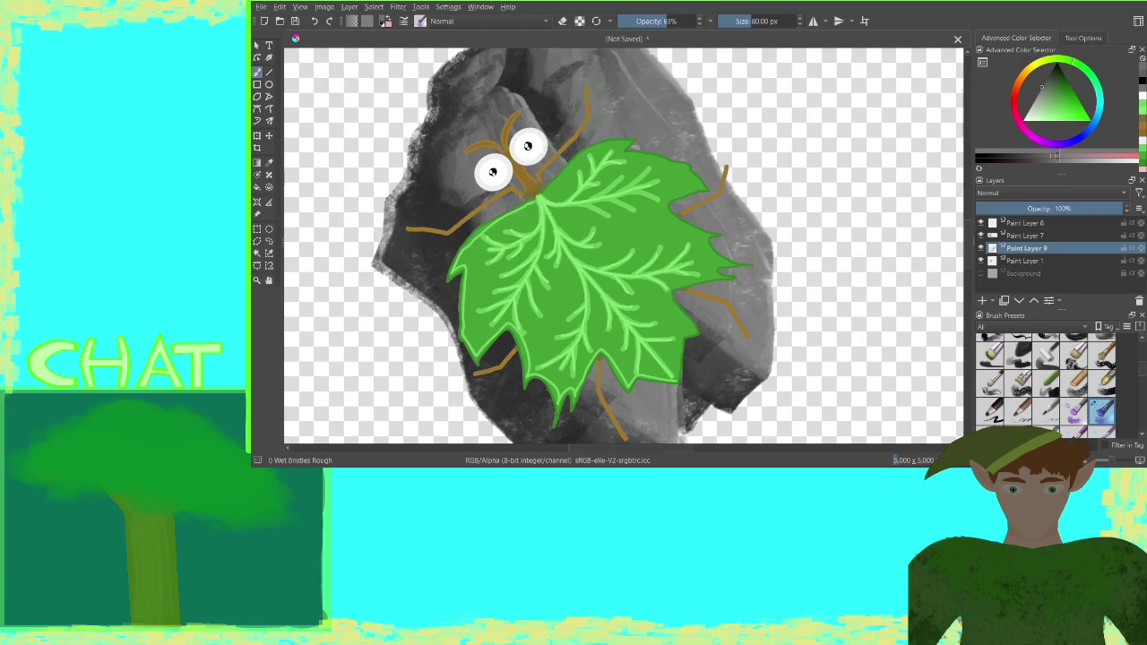
pyautogui.moveTo(577, 141); pyautogui.dragTo(568, 158)
pyautogui.click(315, 22)
pyautogui.click(316, 22)
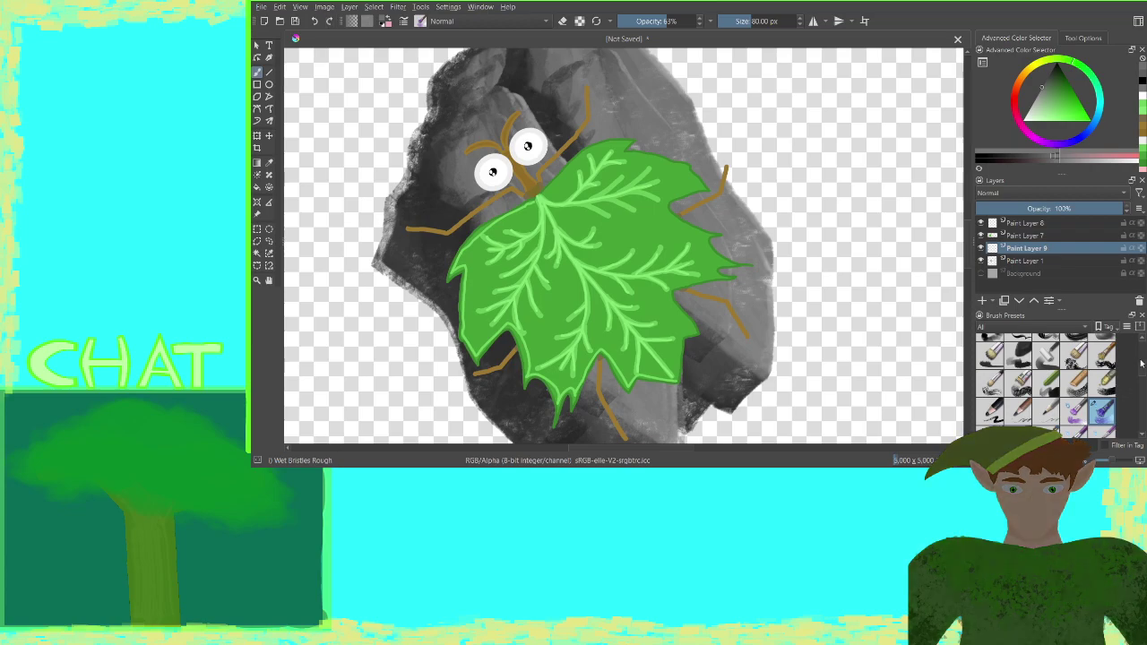
# Switch to the Charcoal Rock Soft preset, set the brush opacity to 82%, and undo the test strokes around the bug's front leg
pyautogui.scroll(-4, 1145, 371)
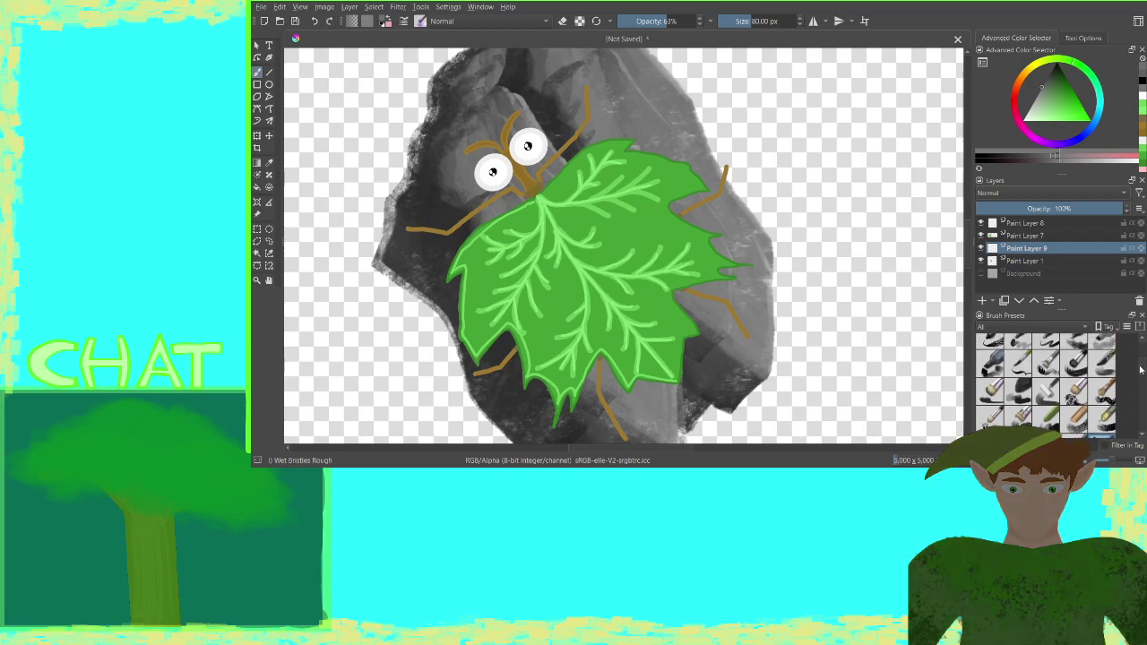
pyautogui.click(1027, 396)
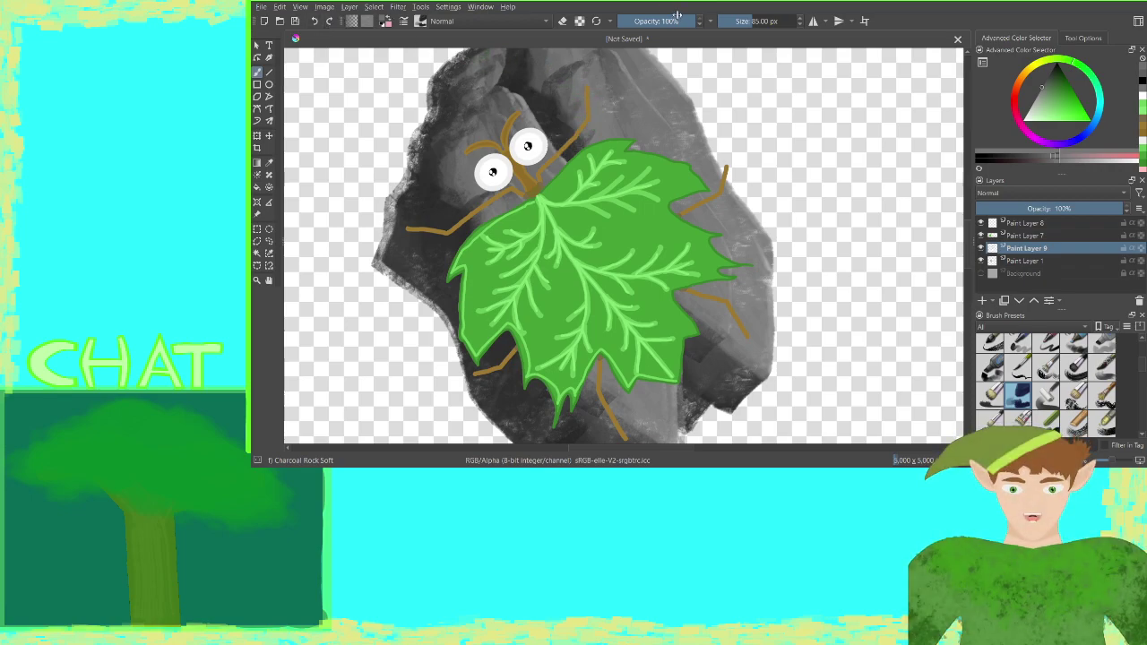
pyautogui.click(677, 21)
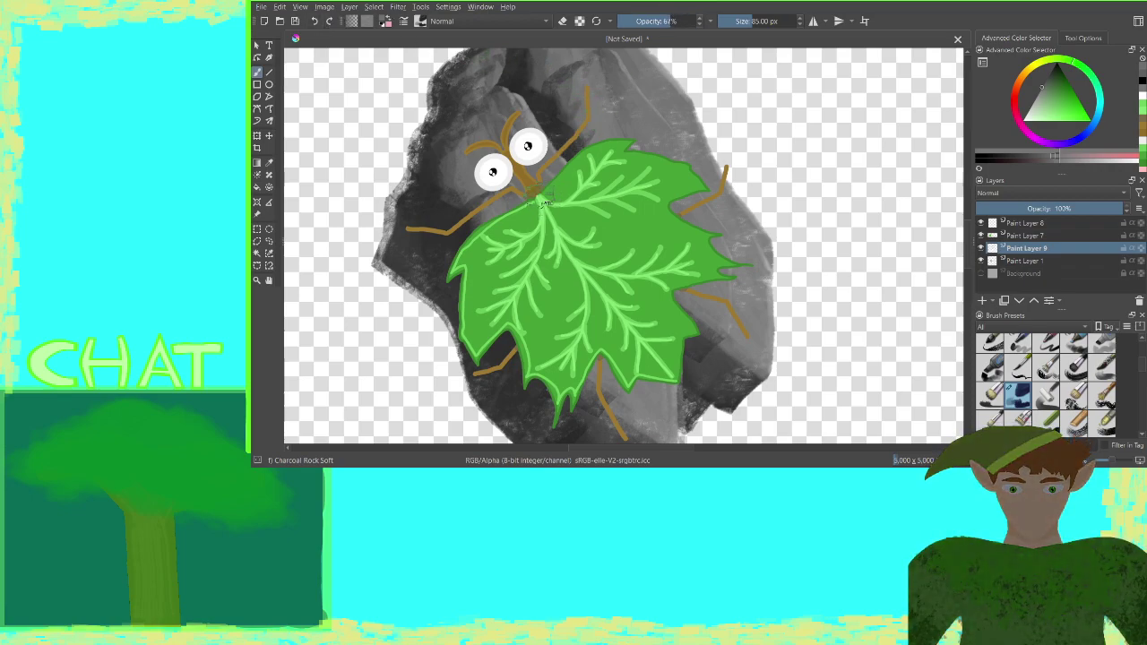
pyautogui.click(314, 21)
pyautogui.scroll(3, 701, 19)
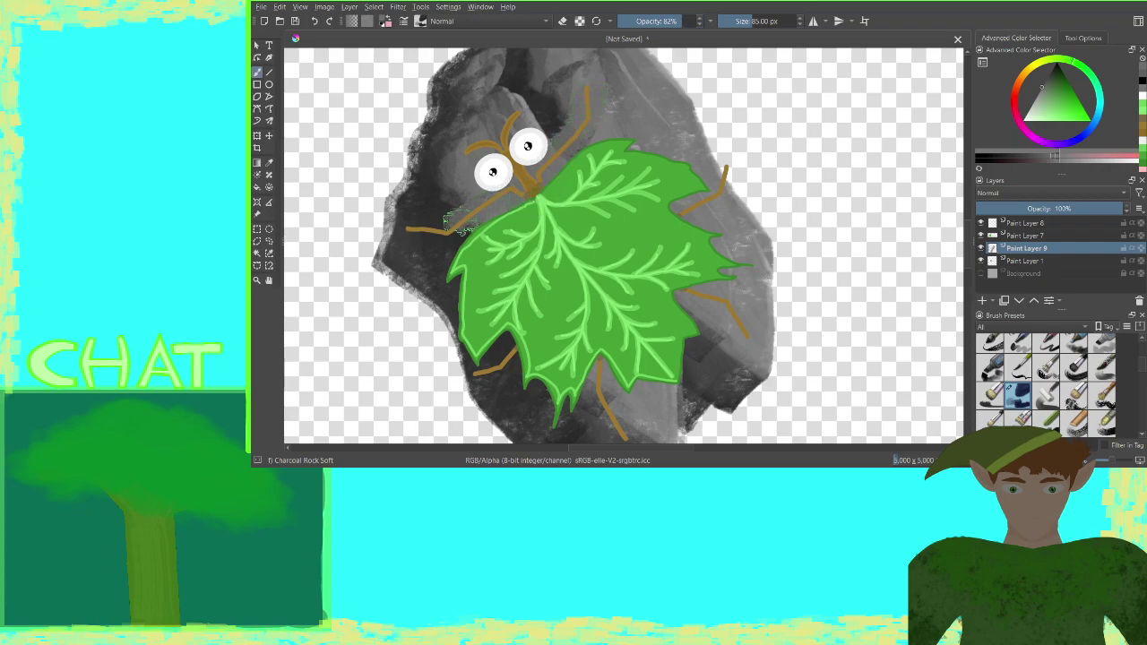
pyautogui.moveTo(460, 222); pyautogui.dragTo(410, 227)
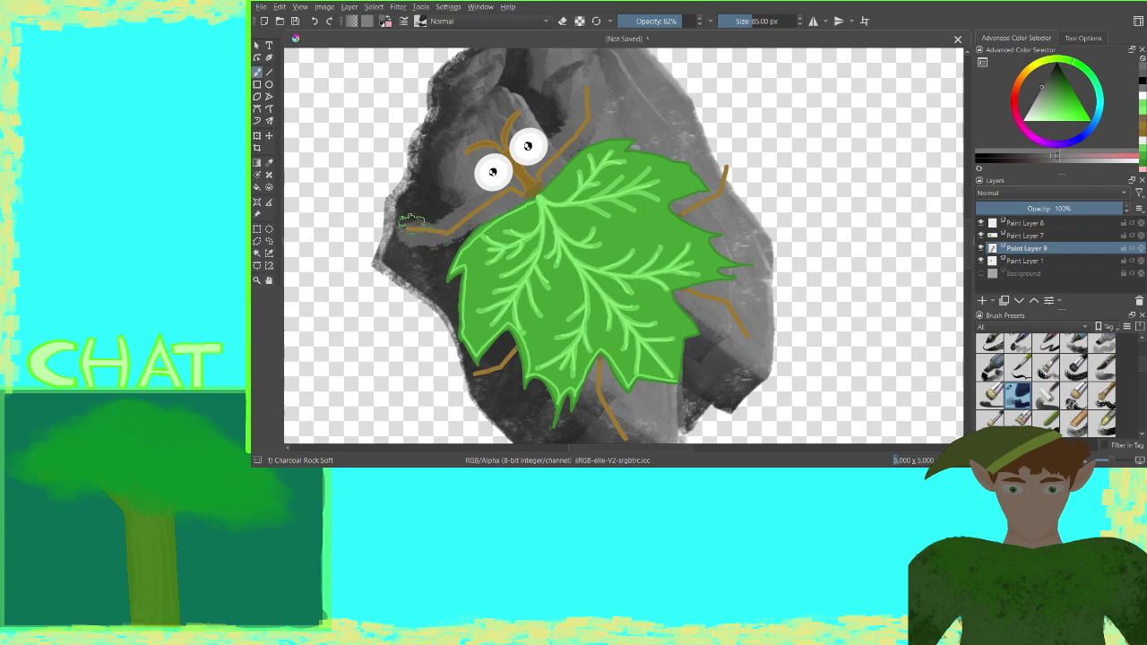
pyautogui.click(317, 23)
pyautogui.click(316, 22)
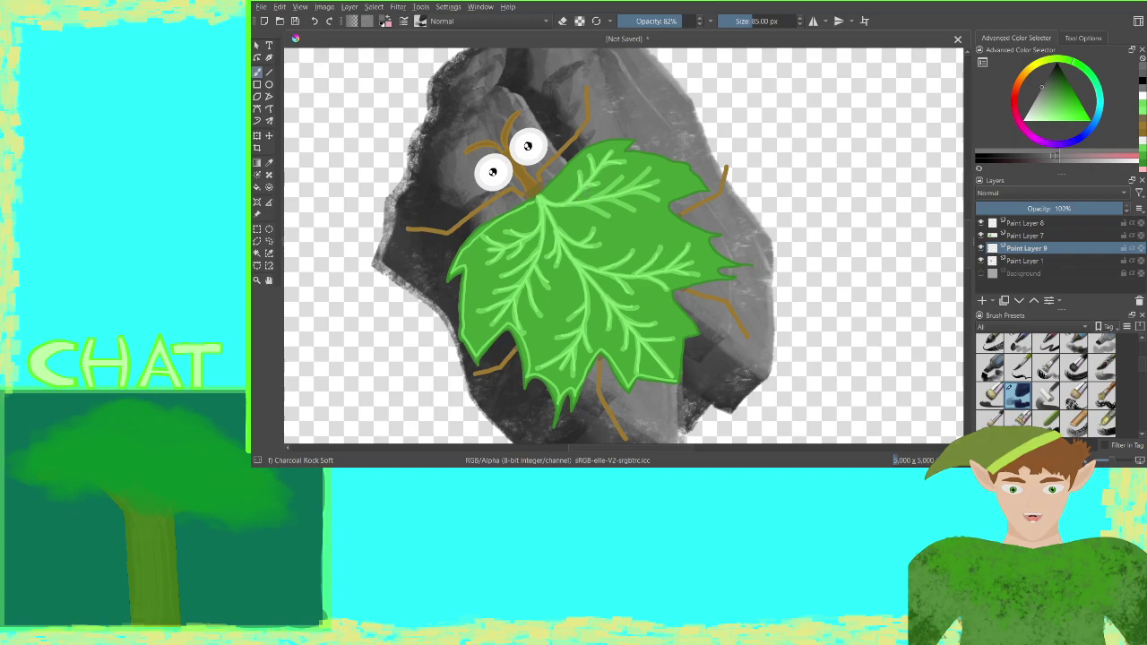
# Paint grey charcoal shading on the rock all around the outer edge of the leaf body
pyautogui.press('5')
pyautogui.press('4')
pyautogui.press('4')
pyautogui.press('6')
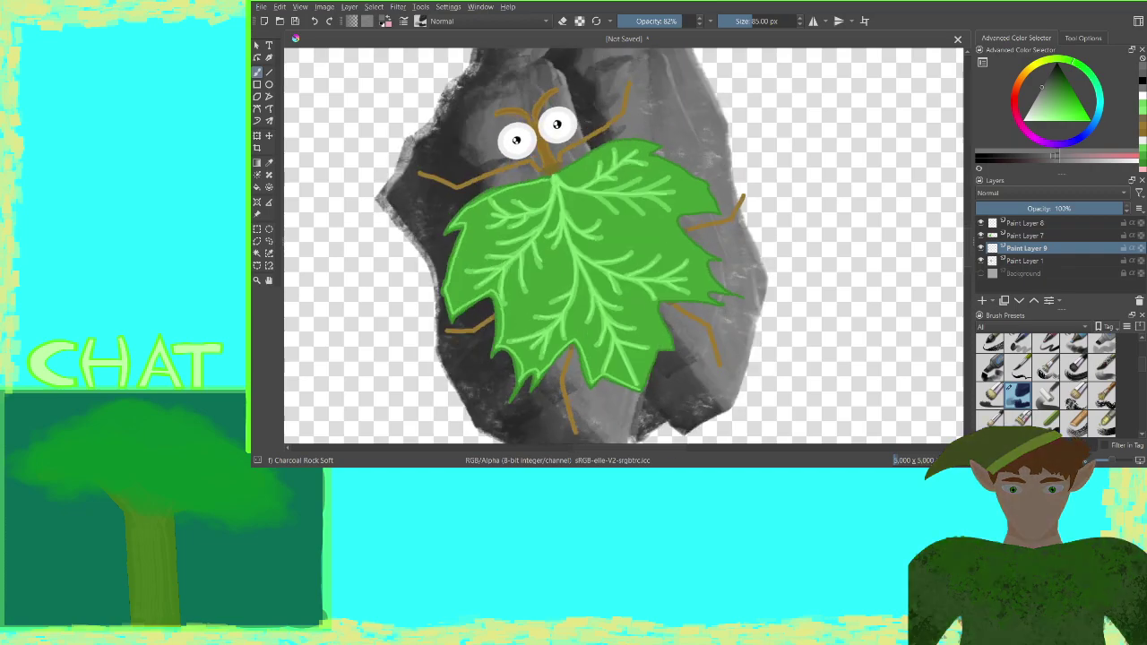
pyautogui.press('6')
pyautogui.press('6')
pyautogui.press('4')
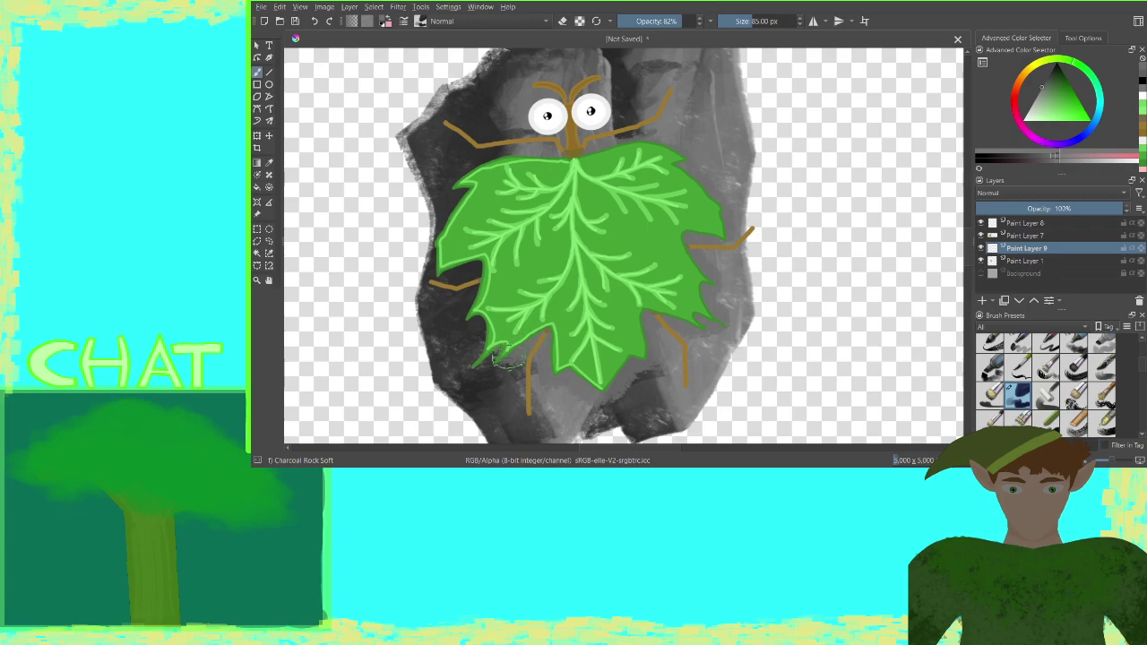
pyautogui.moveTo(475, 366)
pyautogui.mouseDown()
pyautogui.moveTo(486, 319)
pyautogui.moveTo(467, 309)
pyautogui.moveTo(481, 265)
pyautogui.moveTo(476, 256)
pyautogui.moveTo(451, 274)
pyautogui.moveTo(441, 267)
pyautogui.moveTo(467, 195)
pyautogui.moveTo(454, 180)
pyautogui.moveTo(518, 165)
pyautogui.mouseUp()
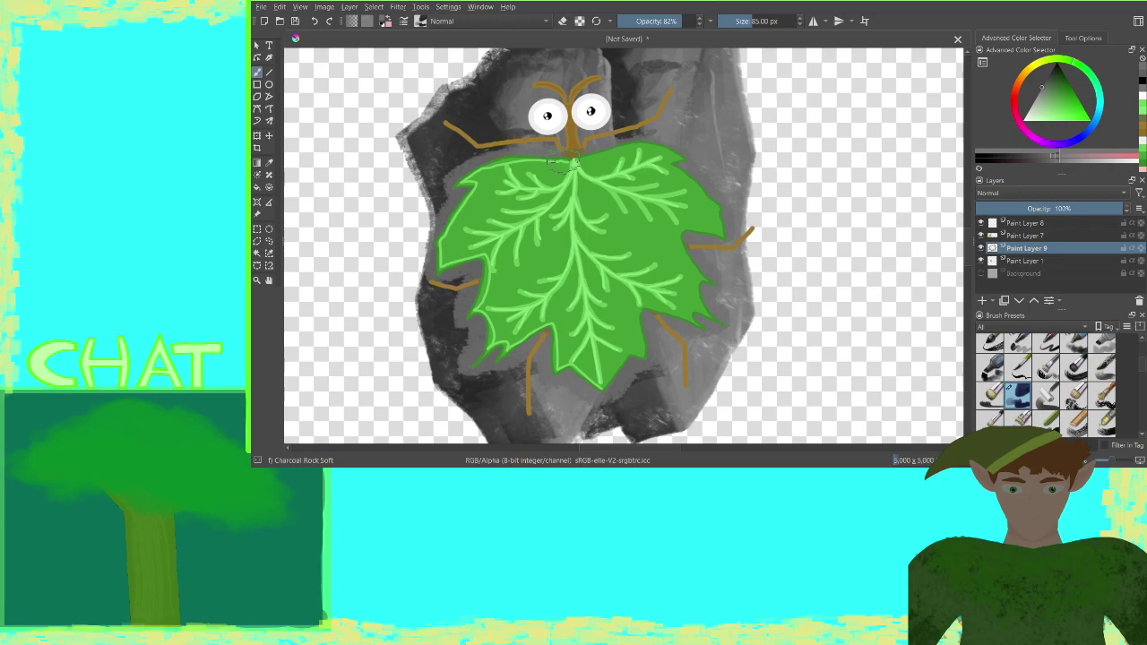
# Reduce the brush size to 30 px and paint thin grey shading along the bug's legs
pyautogui.press('[')
pyautogui.press('[')
pyautogui.press('[')
pyautogui.press('[')
pyautogui.press('[')
pyautogui.moveTo(462, 137); pyautogui.dragTo(501, 152)
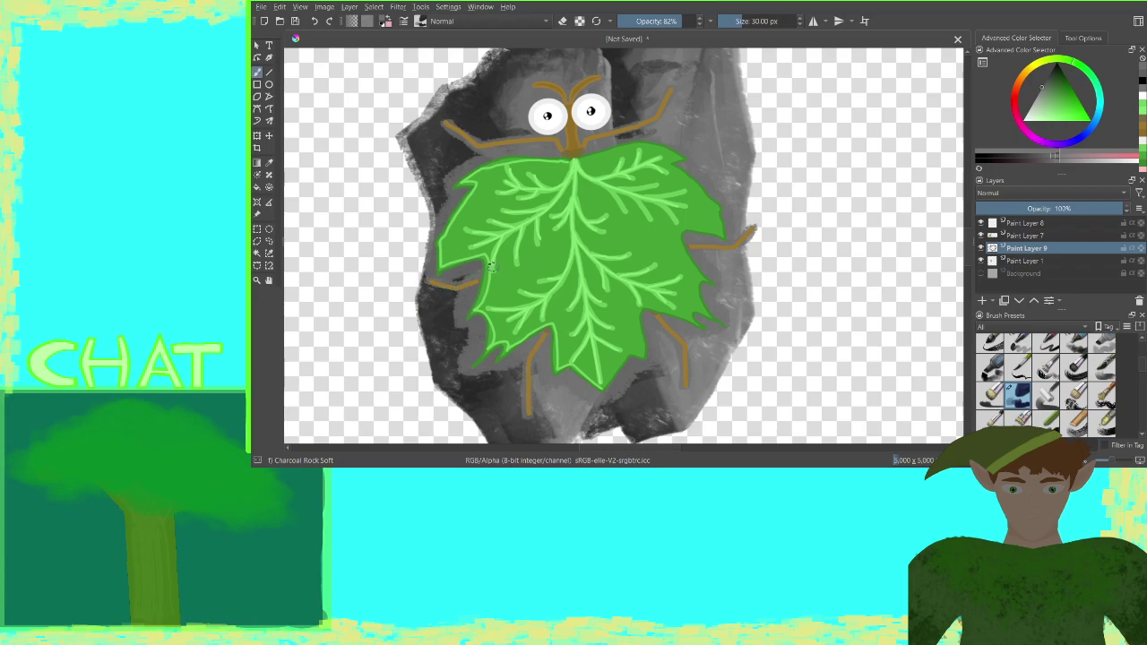
# Select the Texture Pointillism brush preset
pyautogui.press('-')
pyautogui.press('-')
pyautogui.press('-')
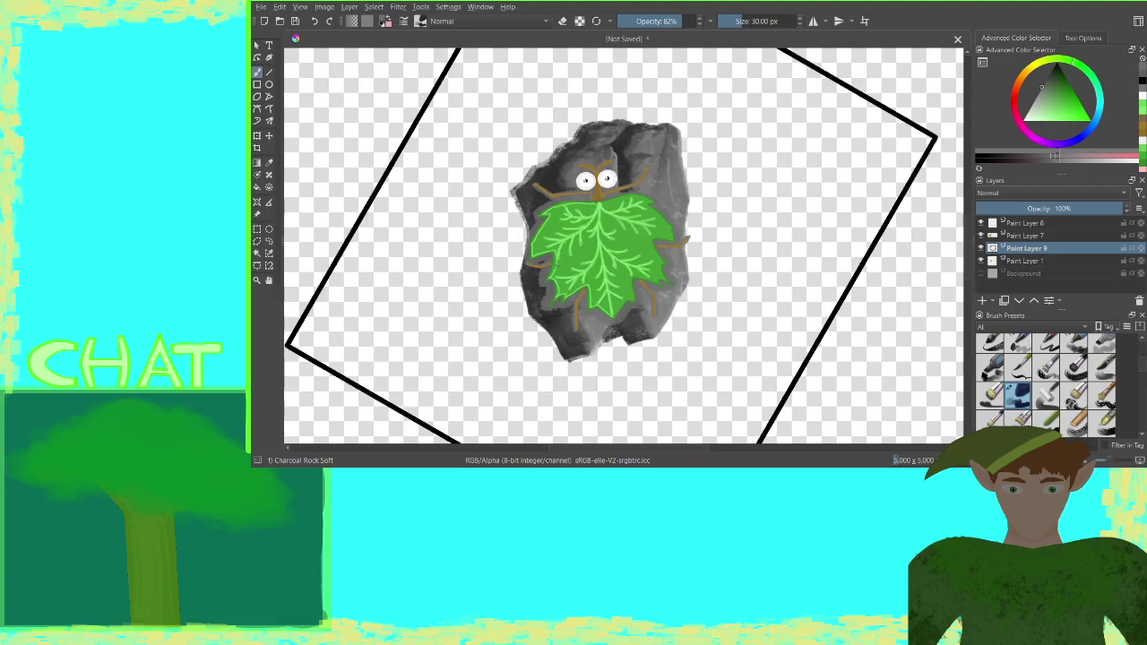
pyautogui.press('5')
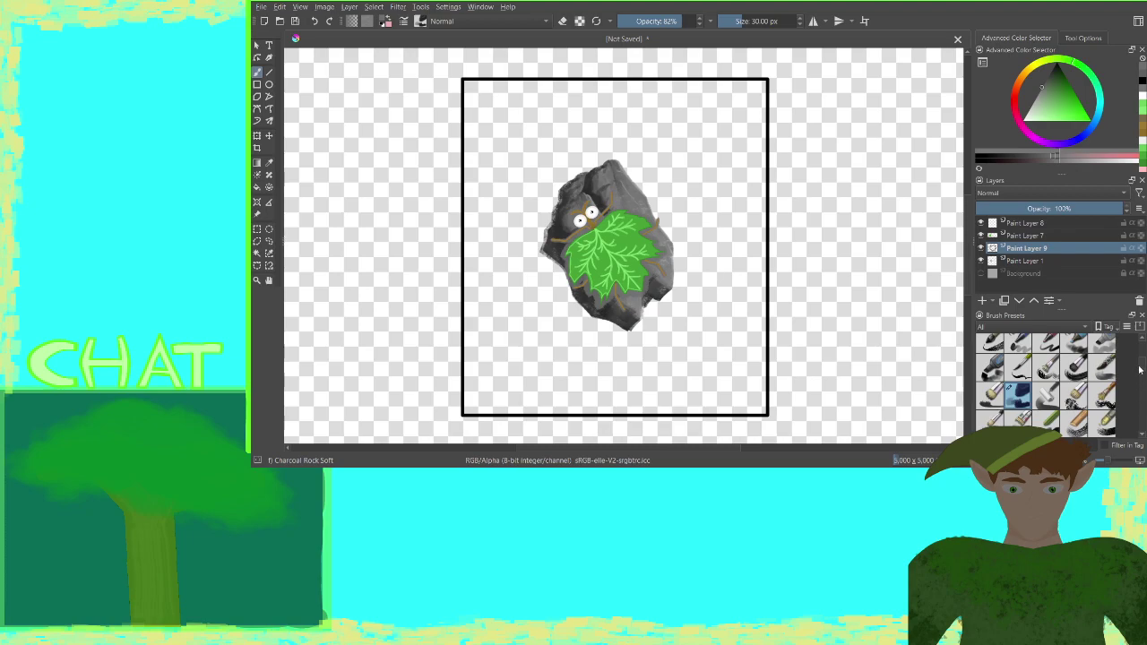
pyautogui.moveTo(1141, 369)
pyautogui.mouseDown()
pyautogui.moveTo(1142, 433)
pyautogui.moveTo(1140, 409)
pyautogui.mouseUp()
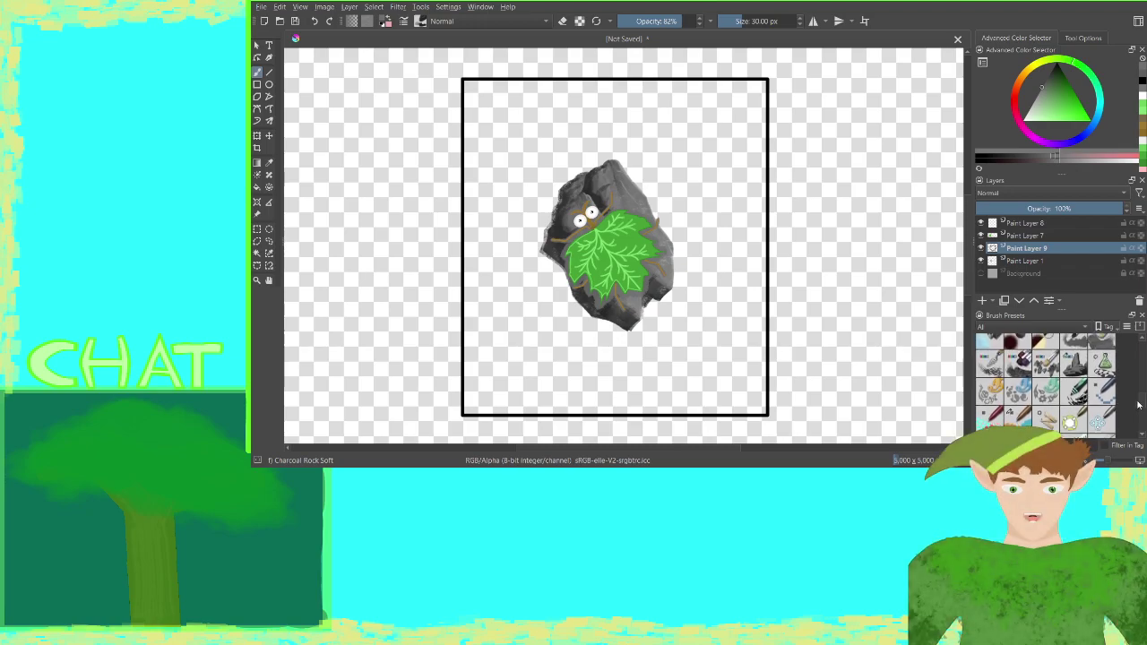
pyautogui.moveTo(1139, 406)
pyautogui.mouseDown()
pyautogui.moveTo(1138, 395)
pyautogui.moveTo(1142, 411)
pyautogui.mouseUp()
pyautogui.click(1019, 396)
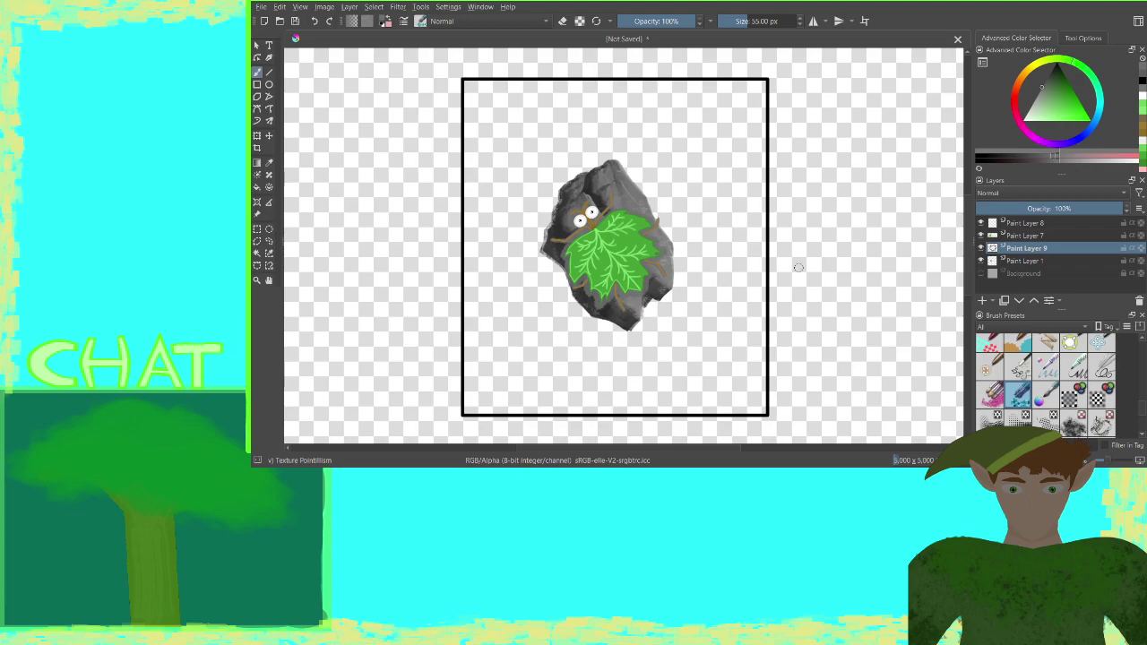
# Add a new paint layer and place it directly below Paint Layer 1
pyautogui.click(1009, 262)
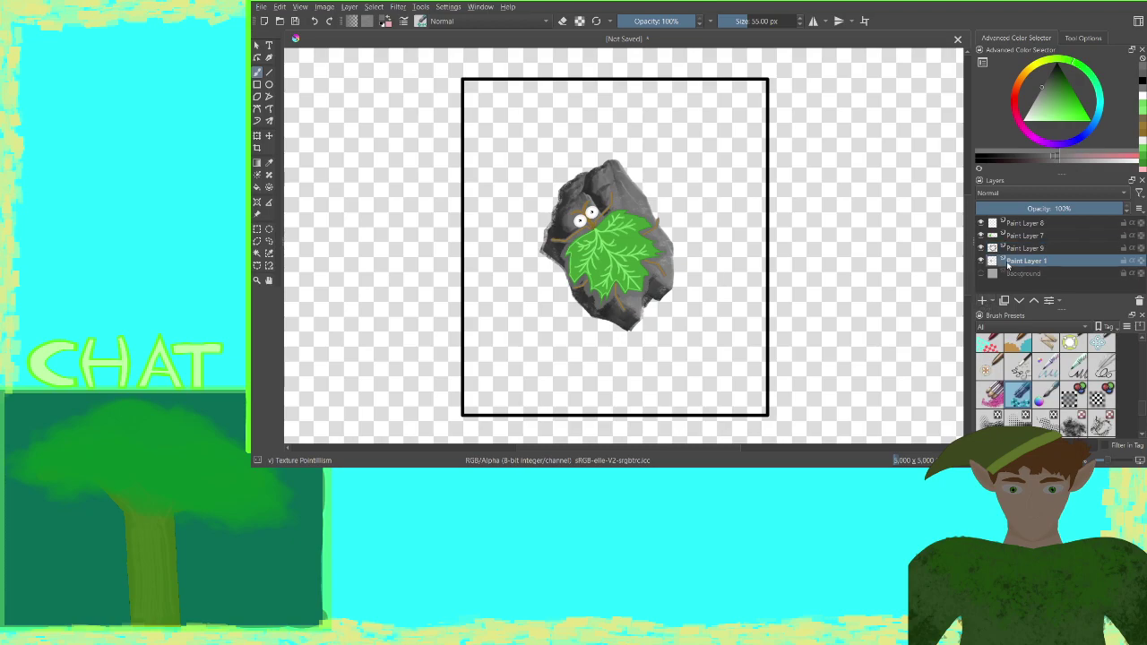
pyautogui.click(983, 301)
pyautogui.moveTo(1026, 265); pyautogui.dragTo(1016, 283)
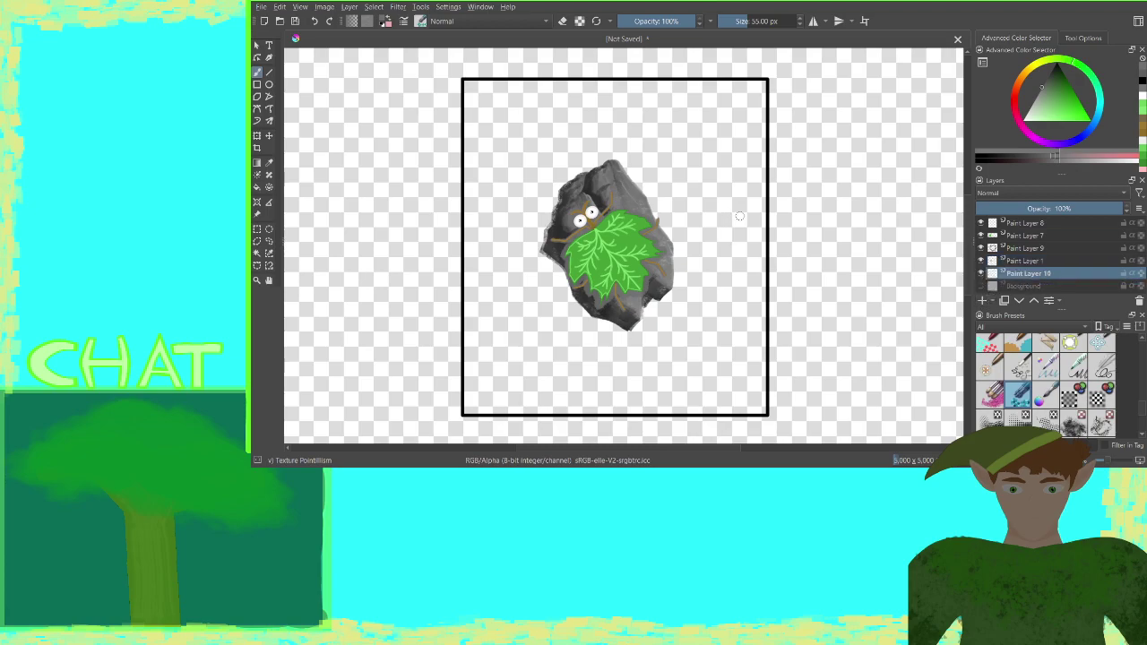
# Undo a small test stroke, enlarge the brush to 90 px, and paint a speckled grey trail around the rock within the frame
pyautogui.moveTo(741, 217); pyautogui.dragTo(723, 192)
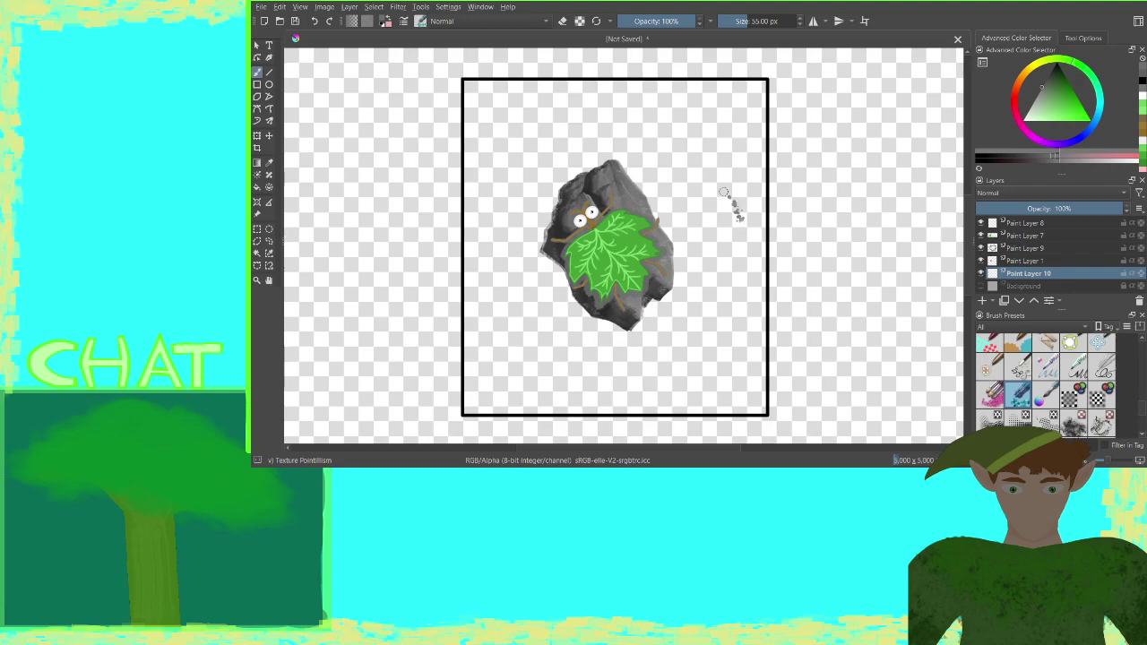
pyautogui.click(316, 22)
pyautogui.press(']')
pyautogui.press(']')
pyautogui.press(']')
pyautogui.moveTo(736, 198)
pyautogui.mouseDown()
pyautogui.moveTo(648, 118)
pyautogui.moveTo(733, 202)
pyautogui.moveTo(681, 337)
pyautogui.moveTo(680, 401)
pyautogui.moveTo(681, 344)
pyautogui.moveTo(740, 215)
pyautogui.moveTo(650, 116)
pyautogui.moveTo(725, 199)
pyautogui.moveTo(738, 238)
pyautogui.moveTo(682, 408)
pyautogui.moveTo(696, 287)
pyautogui.moveTo(741, 238)
pyautogui.moveTo(738, 195)
pyautogui.moveTo(643, 110)
pyautogui.moveTo(674, 405)
pyautogui.moveTo(689, 154)
pyautogui.moveTo(662, 118)
pyautogui.moveTo(634, 108)
pyautogui.moveTo(548, 129)
pyautogui.moveTo(512, 118)
pyautogui.moveTo(516, 86)
pyautogui.moveTo(513, 108)
pyautogui.moveTo(543, 125)
pyautogui.moveTo(610, 108)
pyautogui.moveTo(515, 125)
pyautogui.moveTo(500, 86)
pyautogui.moveTo(649, 105)
pyautogui.moveTo(501, 89)
pyautogui.moveTo(652, 128)
pyautogui.moveTo(506, 122)
pyautogui.moveTo(494, 91)
pyautogui.moveTo(533, 135)
pyautogui.moveTo(511, 162)
pyautogui.moveTo(498, 215)
pyautogui.moveTo(511, 282)
pyautogui.moveTo(493, 230)
pyautogui.moveTo(501, 161)
pyautogui.moveTo(537, 123)
pyautogui.moveTo(498, 230)
pyautogui.moveTo(505, 320)
pyautogui.moveTo(490, 193)
pyautogui.moveTo(540, 116)
pyautogui.moveTo(505, 314)
pyautogui.moveTo(473, 356)
pyautogui.moveTo(508, 305)
pyautogui.moveTo(465, 363)
pyautogui.moveTo(514, 305)
pyautogui.mouseUp()
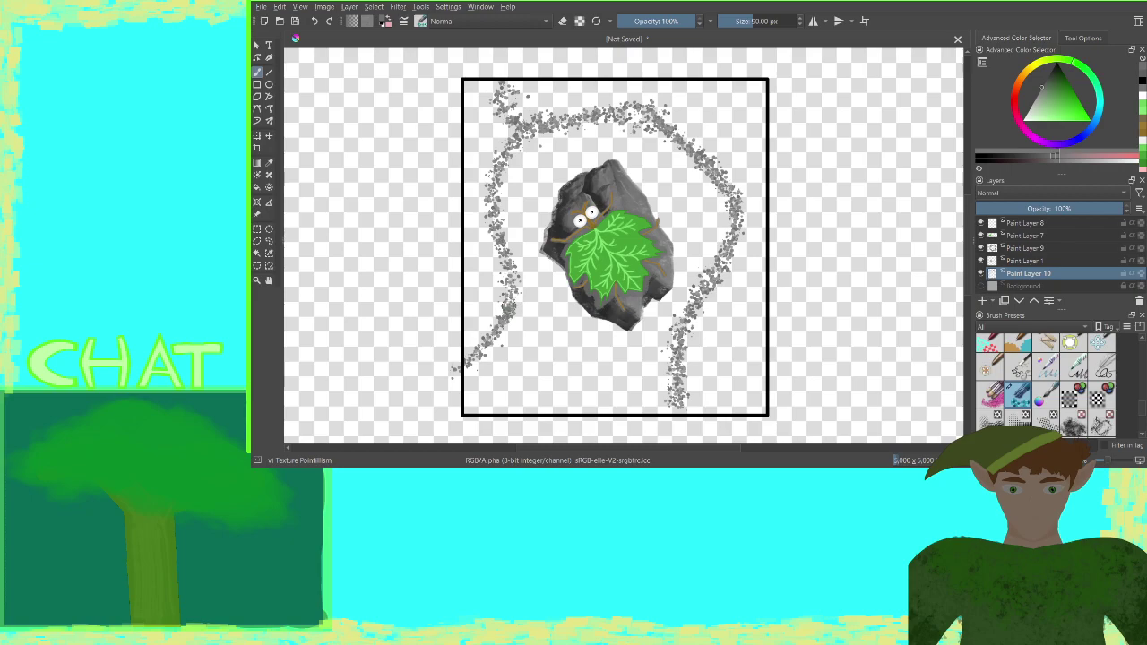
# Try the Eraser Circle preset at a smaller brush size
pyautogui.scroll(5, 1142, 412)
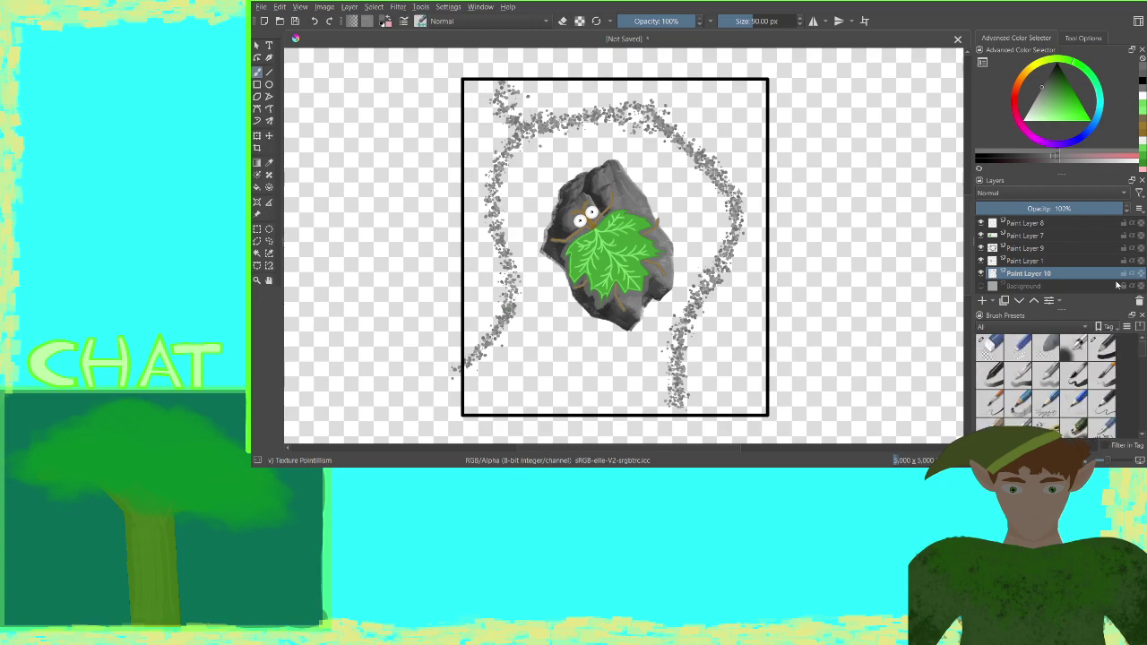
pyautogui.click(990, 346)
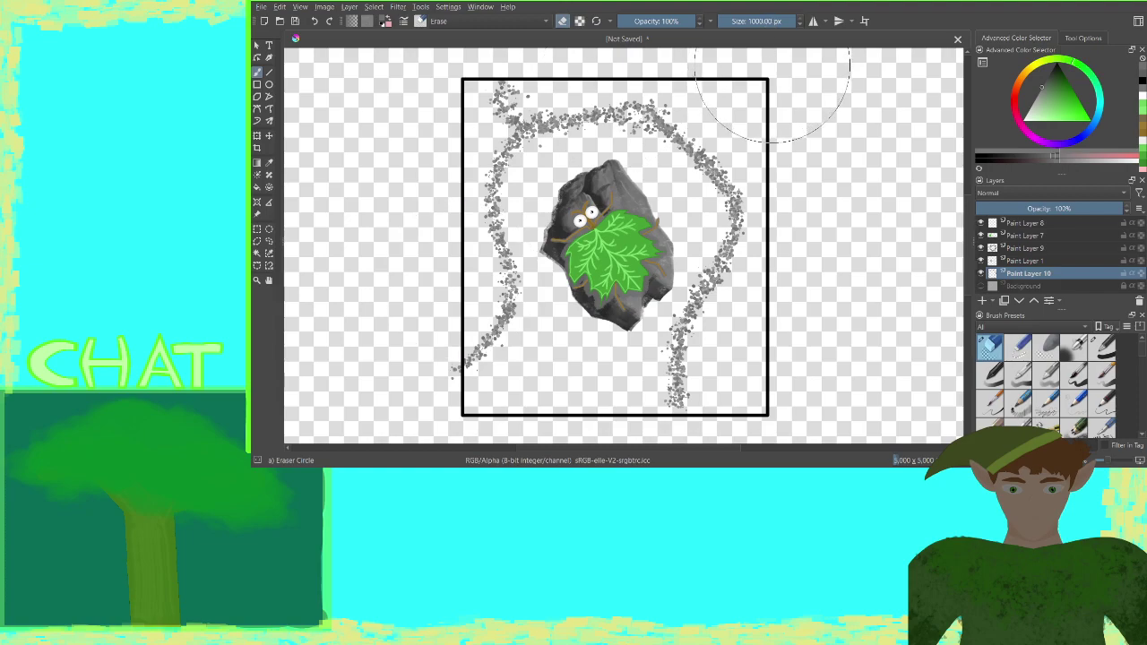
pyautogui.press('[')
pyautogui.press('[')
pyautogui.press('[')
pyautogui.press('[')
pyautogui.press('[')
pyautogui.press('[')
# Switch to the Eraser Small preset, enlarge it to 73 px, and erase the stray specks outside the frame's lower-left edge
pyautogui.click(1020, 347)
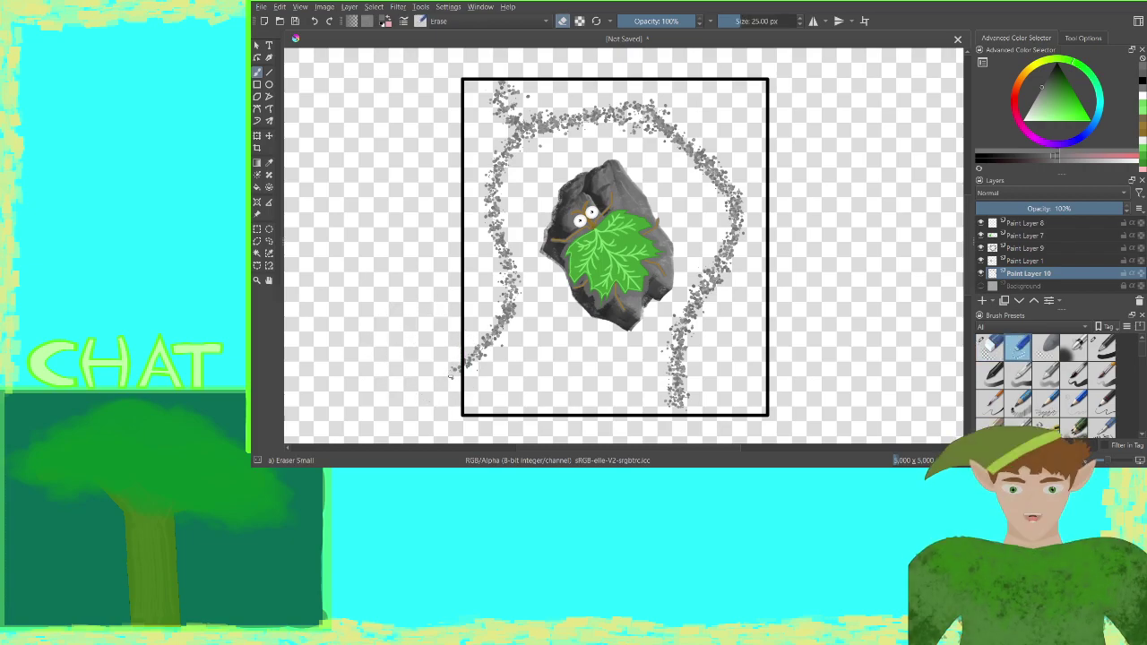
pyautogui.press(']')
pyautogui.press(']')
pyautogui.press(']')
pyautogui.press(']')
pyautogui.press(']')
pyautogui.press(']')
pyautogui.press(']')
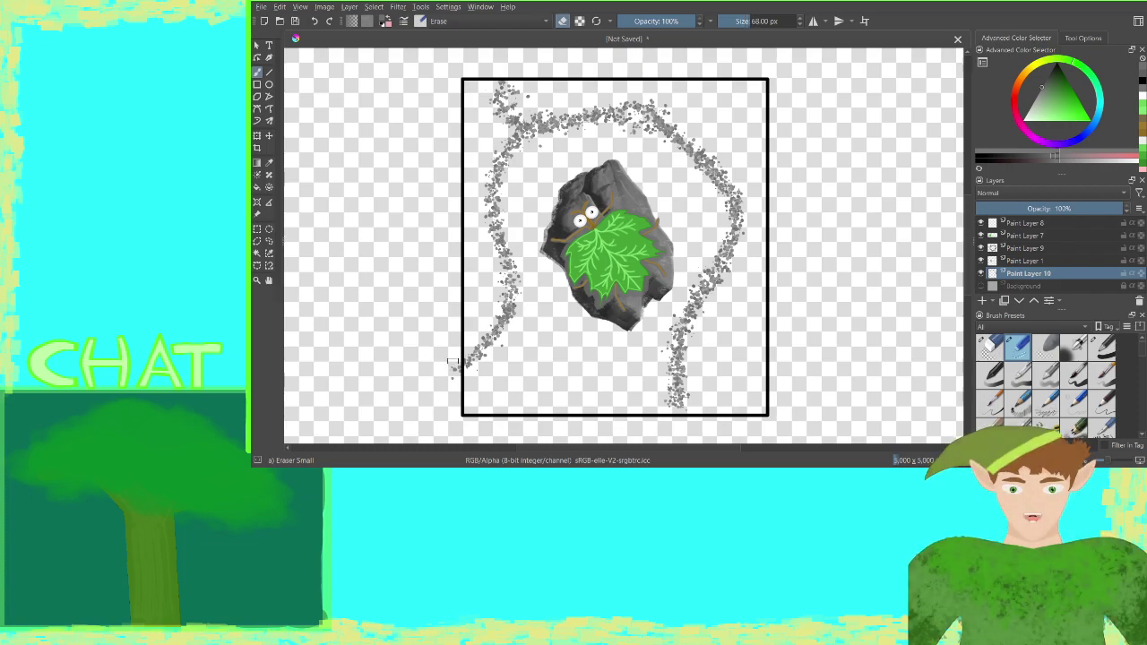
pyautogui.press(']')
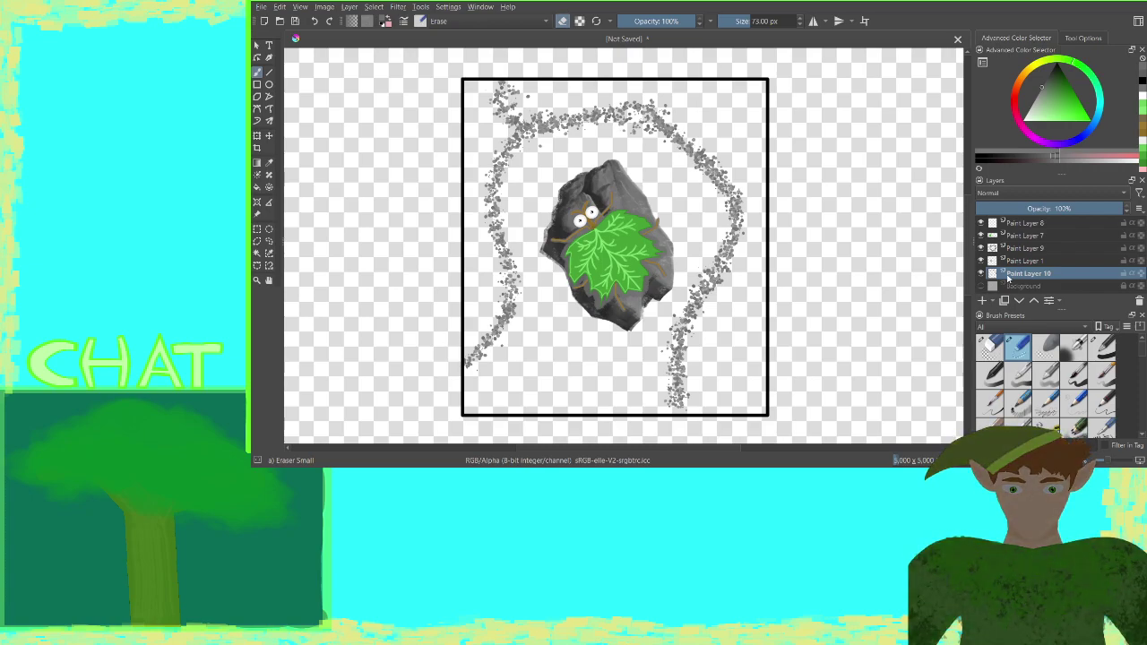
# Add a new paint layer directly below Paint Layer 10 and choose a muted brown paint colour
pyautogui.click(982, 300)
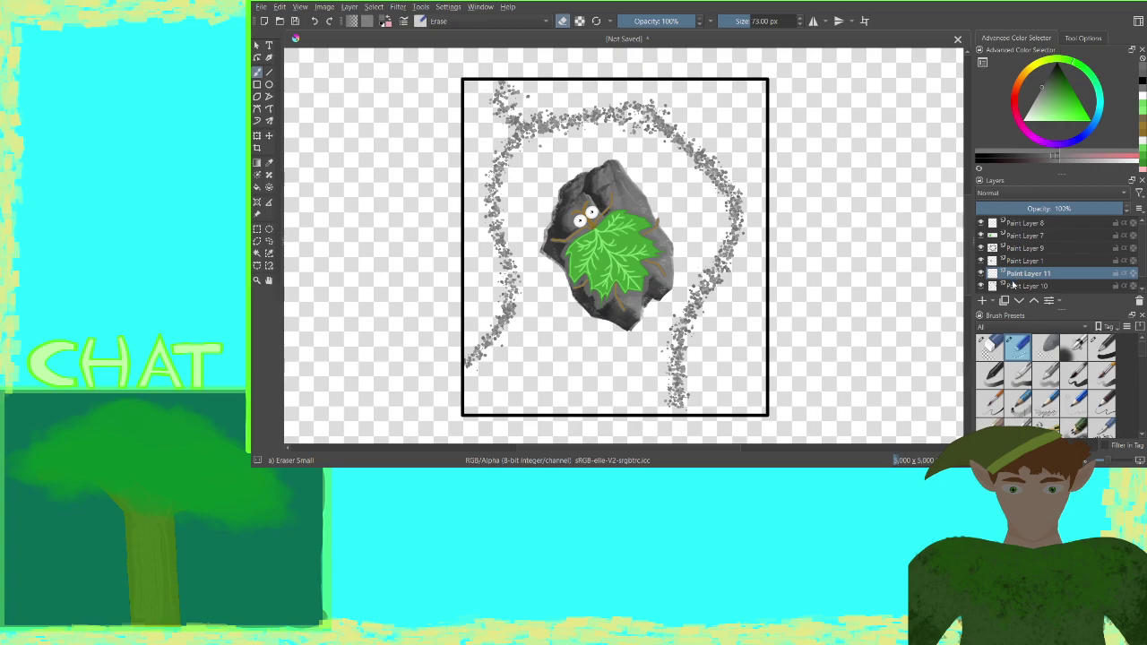
pyautogui.moveTo(1013, 278); pyautogui.dragTo(1014, 288)
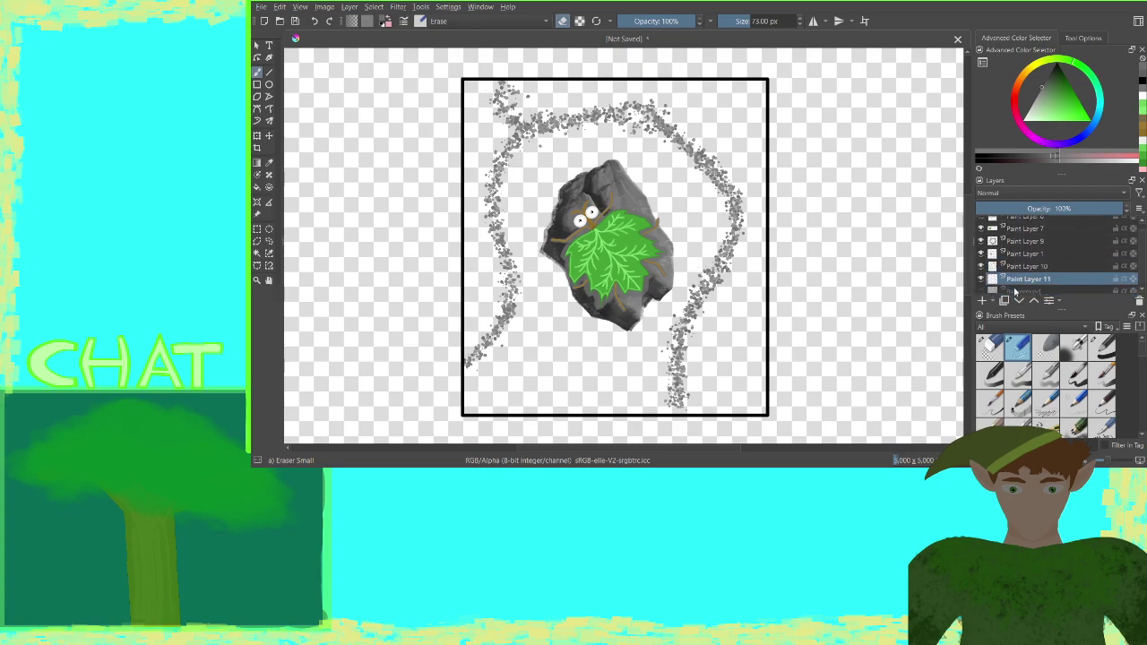
pyautogui.click(1142, 123)
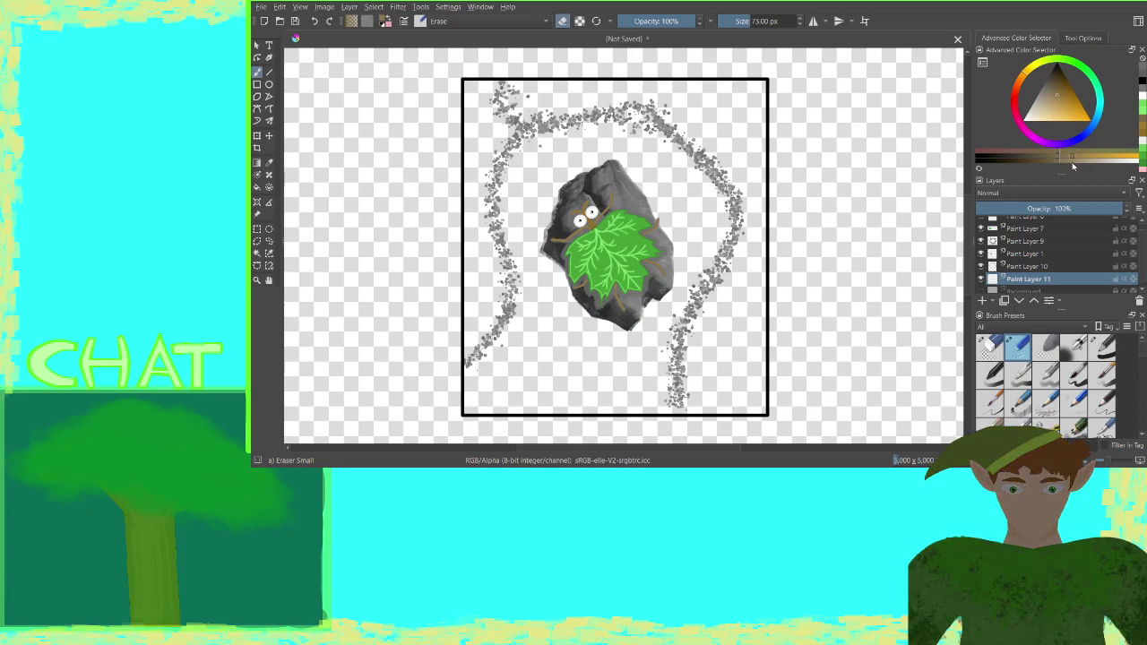
# Cover the whole framed area with brown splatter using the Texture Large Splat preset at 200 px
pyautogui.moveTo(1144, 355); pyautogui.dragTo(1143, 424)
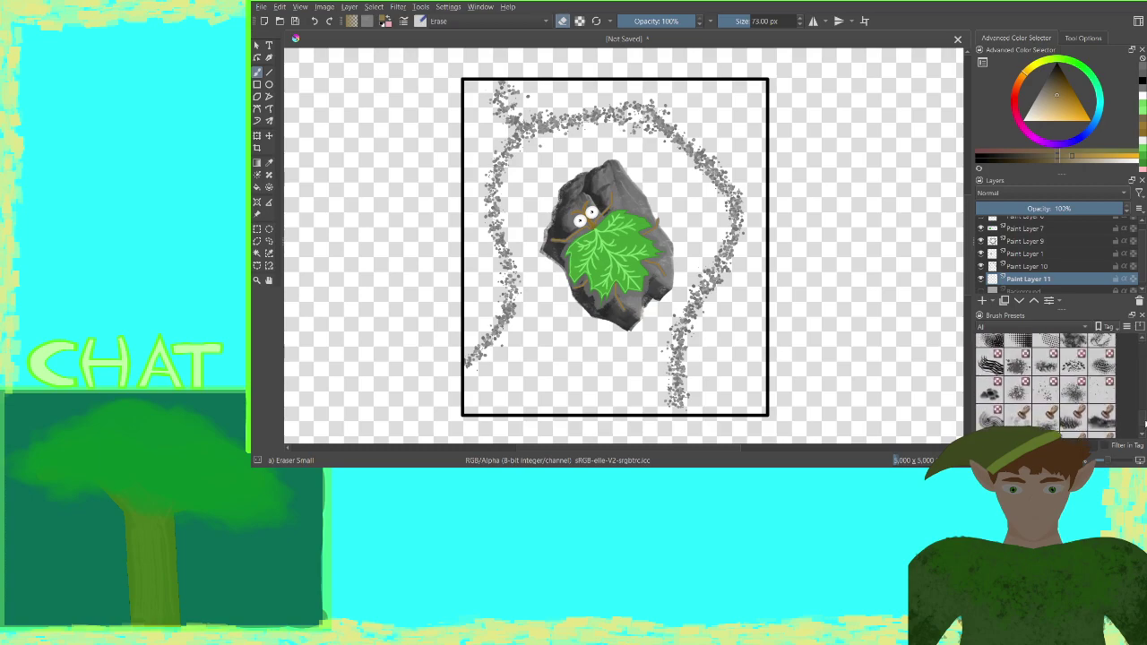
pyautogui.scroll(-2, 1075, 380)
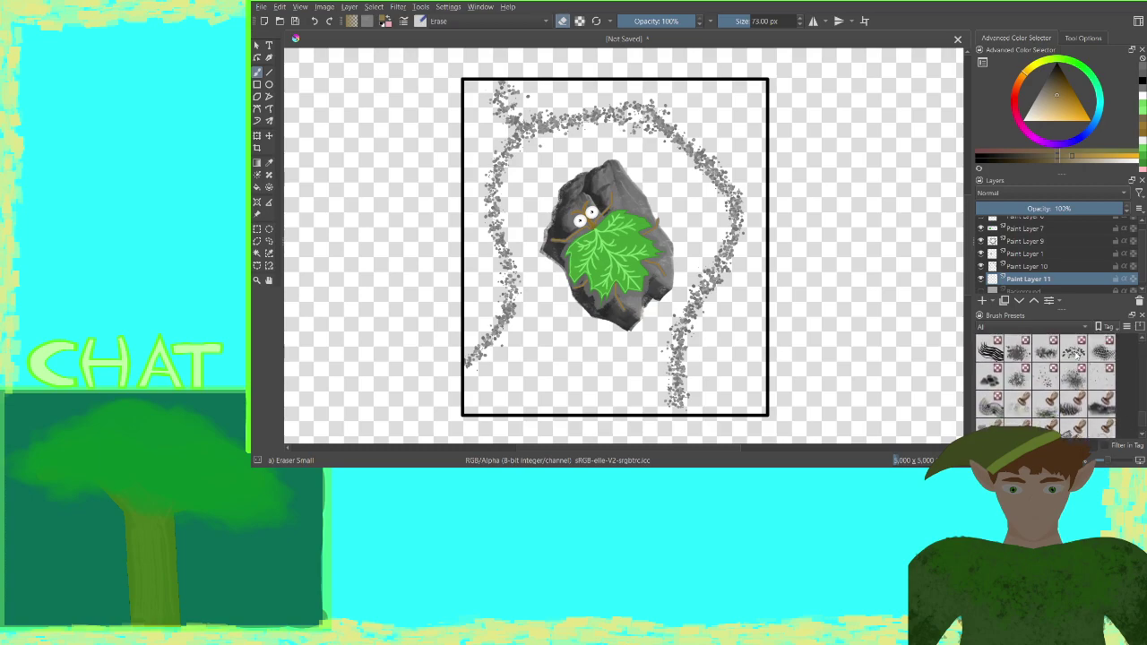
pyautogui.click(1074, 348)
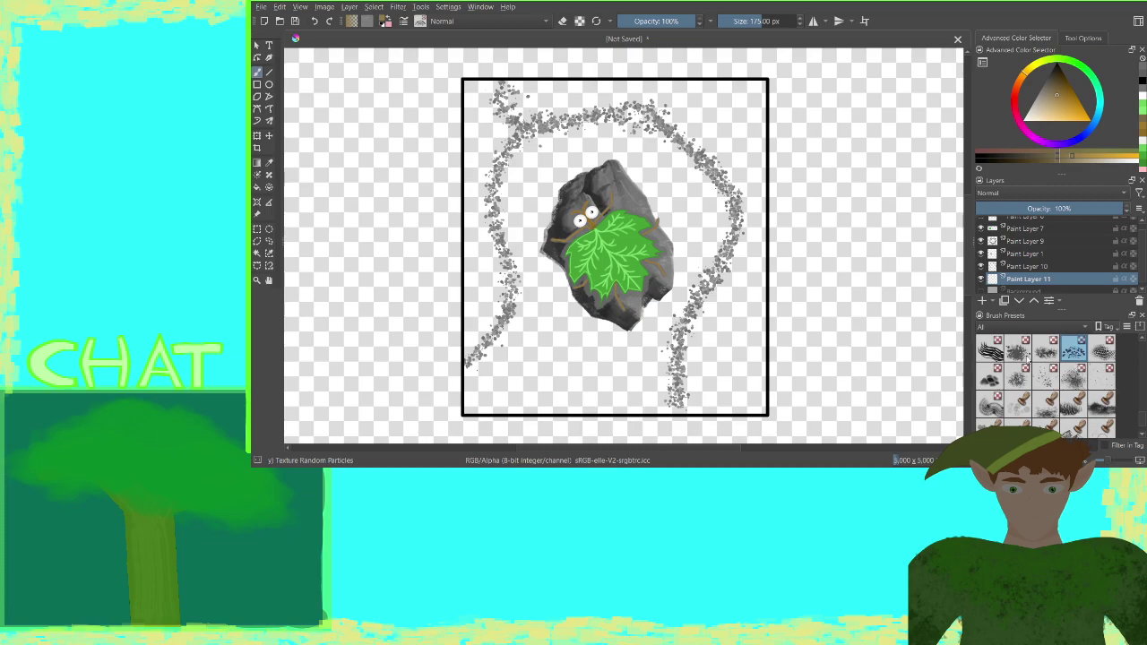
pyautogui.click(1018, 352)
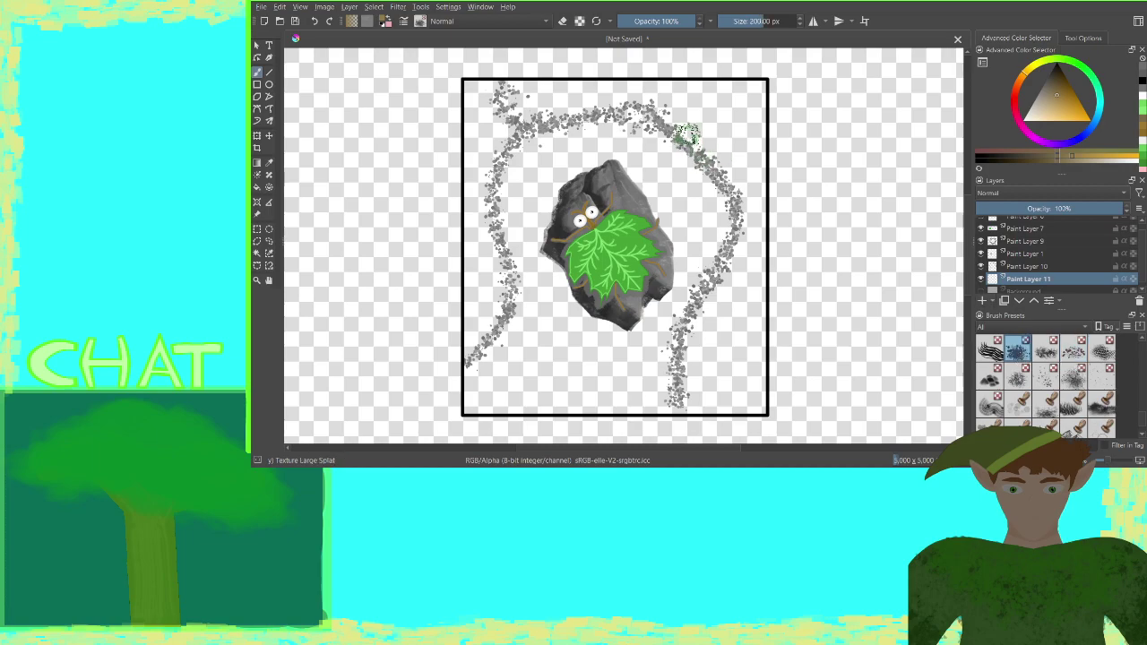
pyautogui.moveTo(708, 113)
pyautogui.mouseDown()
pyautogui.moveTo(692, 404)
pyautogui.moveTo(682, 309)
pyautogui.moveTo(709, 144)
pyautogui.moveTo(700, 163)
pyautogui.moveTo(715, 391)
pyautogui.moveTo(707, 184)
pyautogui.moveTo(737, 109)
pyautogui.moveTo(712, 310)
pyautogui.moveTo(723, 417)
pyautogui.moveTo(718, 311)
pyautogui.moveTo(740, 112)
pyautogui.moveTo(719, 338)
pyautogui.moveTo(736, 411)
pyautogui.moveTo(747, 130)
pyautogui.moveTo(742, 376)
pyautogui.mouseUp()
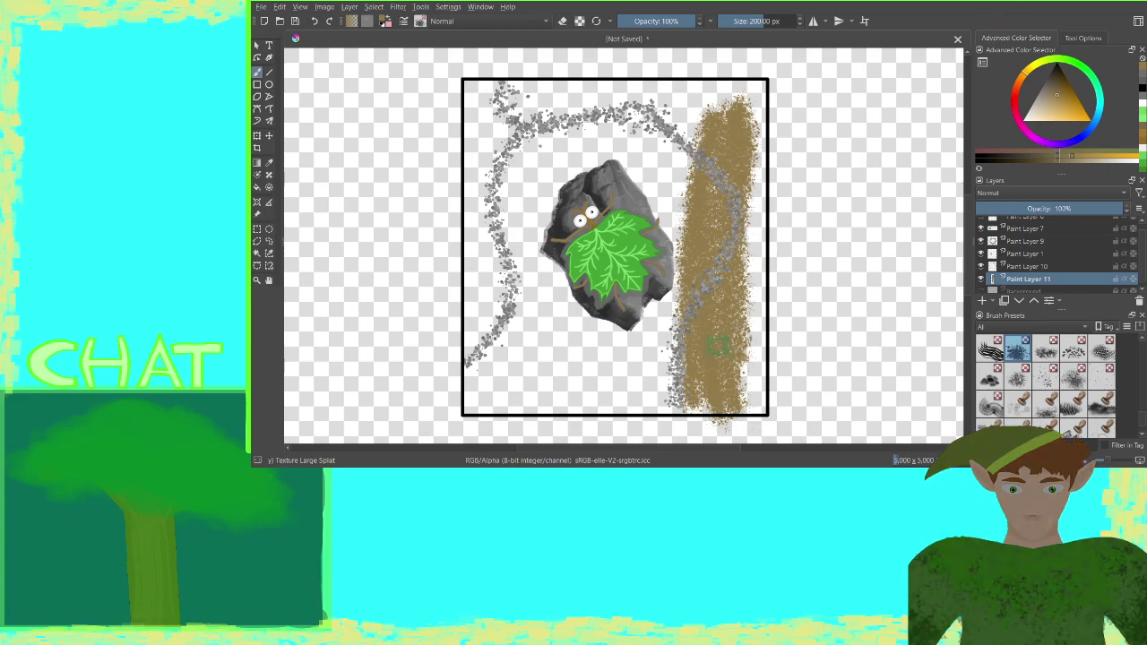
pyautogui.moveTo(743, 381)
pyautogui.mouseDown()
pyautogui.moveTo(746, 343)
pyautogui.moveTo(748, 418)
pyautogui.moveTo(756, 383)
pyautogui.moveTo(758, 400)
pyautogui.moveTo(747, 274)
pyautogui.moveTo(756, 85)
pyautogui.moveTo(762, 364)
pyautogui.moveTo(746, 235)
pyautogui.moveTo(755, 83)
pyautogui.moveTo(690, 84)
pyautogui.moveTo(765, 99)
pyautogui.moveTo(713, 102)
pyautogui.moveTo(672, 327)
pyautogui.moveTo(681, 417)
pyautogui.moveTo(681, 394)
pyautogui.moveTo(702, 418)
pyautogui.moveTo(696, 409)
pyautogui.moveTo(675, 421)
pyautogui.moveTo(662, 339)
pyautogui.moveTo(688, 78)
pyautogui.moveTo(669, 136)
pyautogui.moveTo(660, 423)
pyautogui.moveTo(648, 366)
pyautogui.moveTo(658, 161)
pyautogui.moveTo(676, 80)
pyautogui.moveTo(644, 244)
pyautogui.moveTo(665, 395)
pyautogui.moveTo(656, 425)
pyautogui.moveTo(668, 85)
pyautogui.moveTo(638, 256)
pyautogui.moveTo(643, 411)
pyautogui.moveTo(637, 79)
pyautogui.moveTo(625, 419)
pyautogui.moveTo(656, 70)
pyautogui.moveTo(617, 428)
pyautogui.moveTo(602, 228)
pyautogui.moveTo(618, 68)
pyautogui.moveTo(617, 426)
pyautogui.moveTo(596, 204)
pyautogui.moveTo(600, 85)
pyautogui.moveTo(592, 426)
pyautogui.moveTo(578, 315)
pyautogui.moveTo(587, 97)
pyautogui.moveTo(591, 432)
pyautogui.moveTo(565, 285)
pyautogui.moveTo(587, 70)
pyautogui.moveTo(569, 216)
pyautogui.moveTo(577, 423)
pyautogui.moveTo(560, 365)
pyautogui.moveTo(554, 86)
pyautogui.moveTo(551, 438)
pyautogui.moveTo(538, 86)
pyautogui.moveTo(541, 368)
pyautogui.moveTo(518, 237)
pyautogui.moveTo(511, 437)
pyautogui.moveTo(520, 89)
pyautogui.moveTo(491, 430)
pyautogui.moveTo(474, 159)
pyautogui.moveTo(473, 413)
pyautogui.moveTo(500, 76)
pyautogui.moveTo(491, 312)
pyautogui.moveTo(511, 418)
pyautogui.moveTo(487, 68)
pyautogui.moveTo(538, 333)
pyautogui.moveTo(542, 104)
pyautogui.moveTo(567, 383)
pyautogui.moveTo(520, 74)
pyautogui.moveTo(488, 65)
pyautogui.moveTo(581, 70)
pyautogui.moveTo(668, 113)
pyautogui.moveTo(676, 409)
pyautogui.moveTo(715, 66)
pyautogui.moveTo(780, 431)
pyautogui.mouseUp()
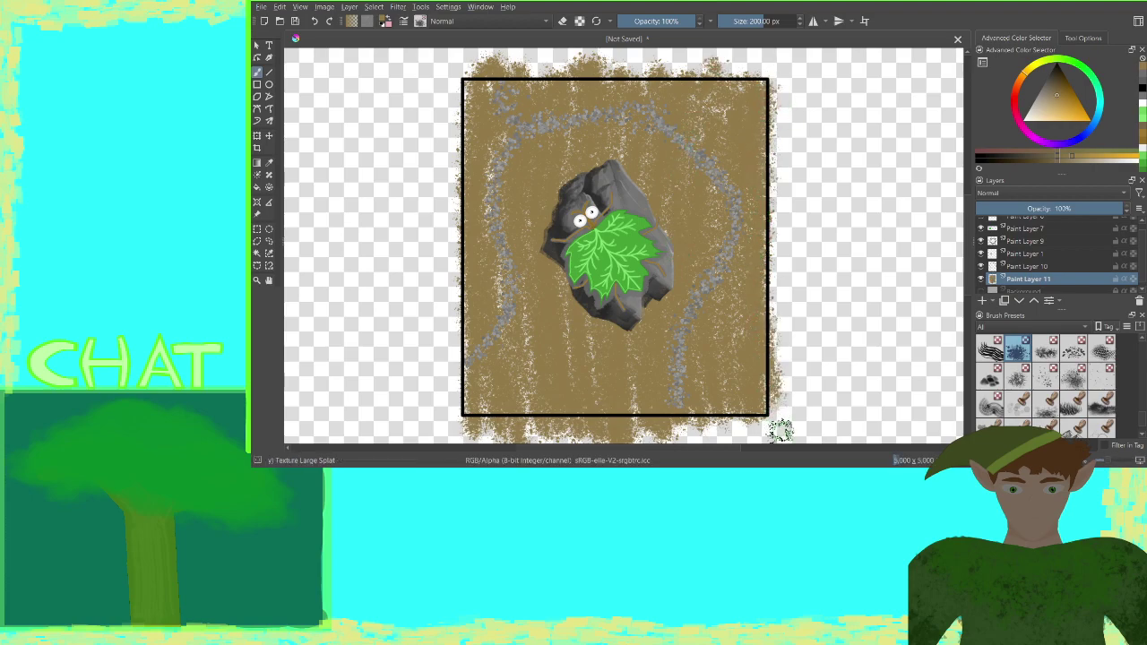
# Add a new paint layer directly above Background and choose the Texture Noise brush preset at 120 px
pyautogui.click(999, 289)
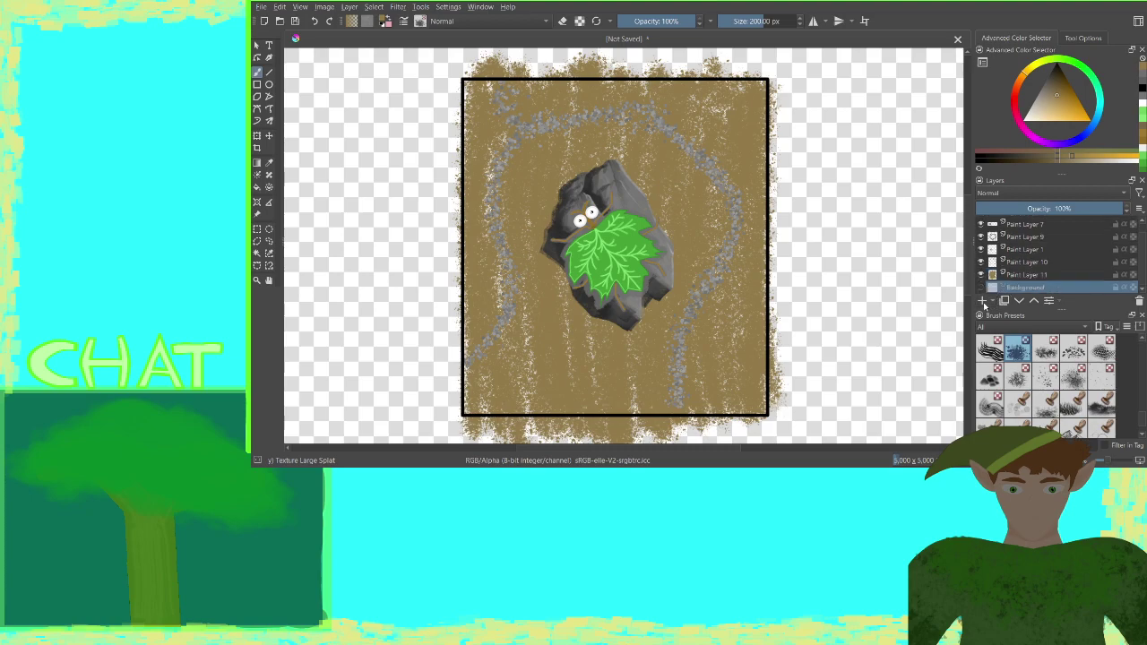
pyautogui.click(983, 301)
pyautogui.scroll(3, 1143, 420)
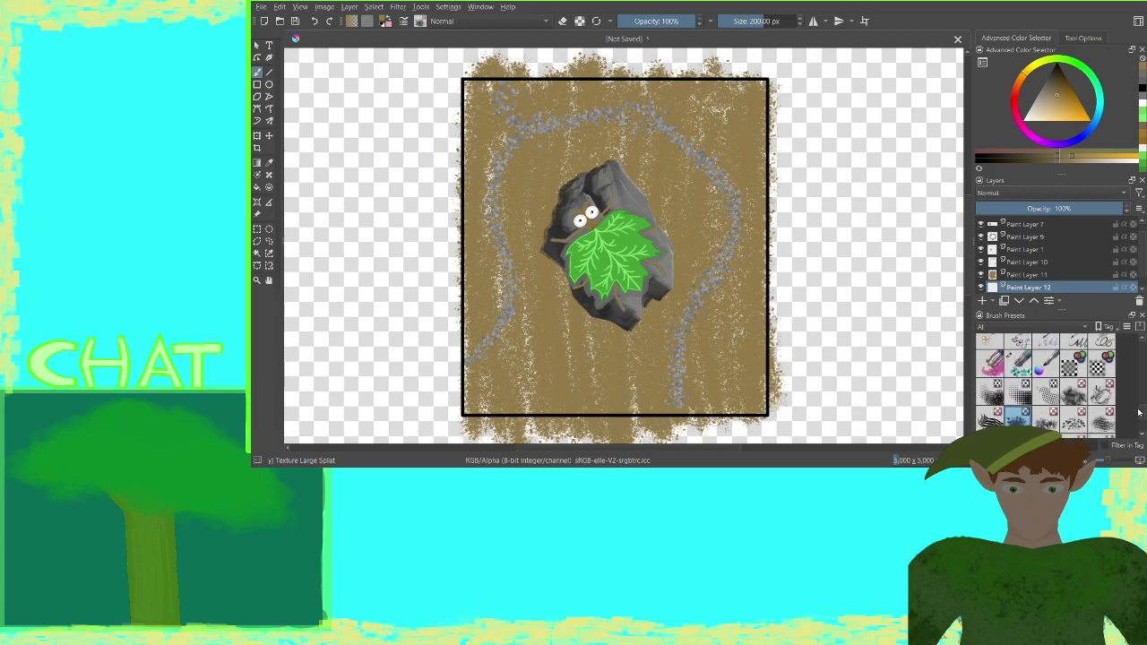
pyautogui.scroll(-1, 1139, 412)
pyautogui.click(1077, 379)
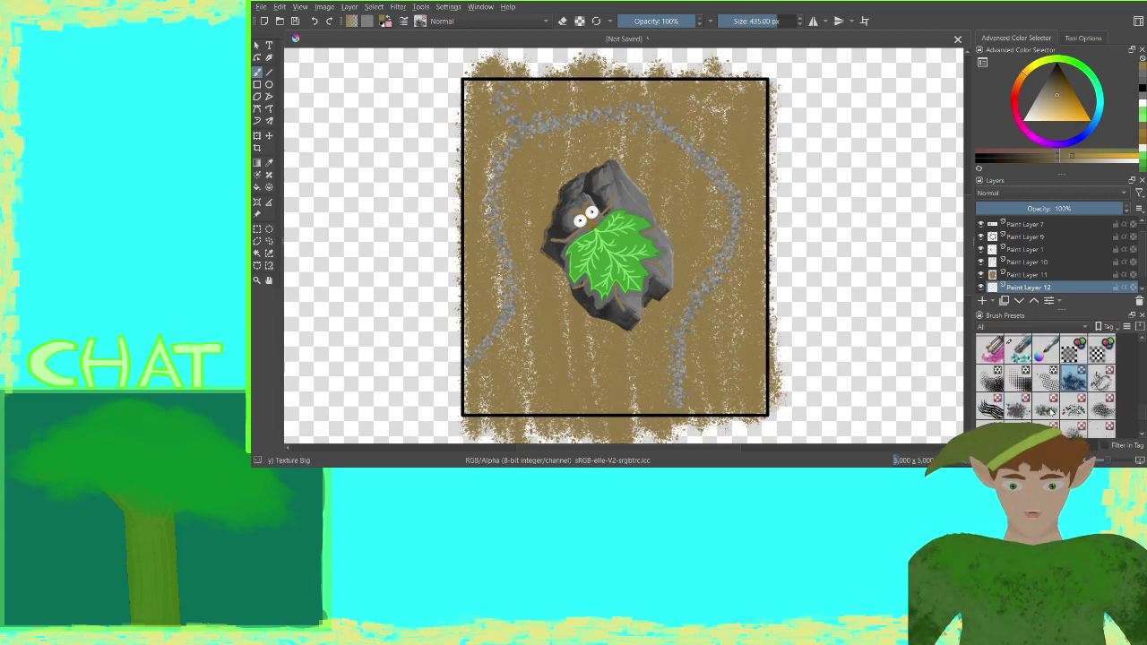
pyautogui.click(1047, 414)
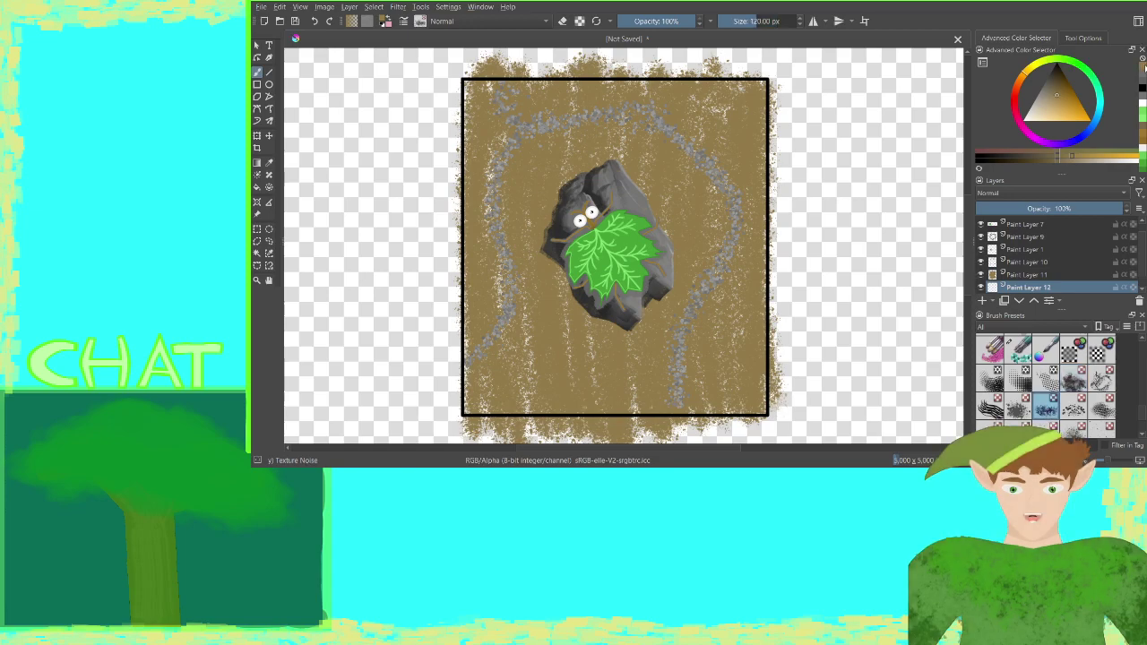
# Undo the darker test stroke and paint noise texture down the frame's right side in a more saturated dark brown
pyautogui.click(1047, 165)
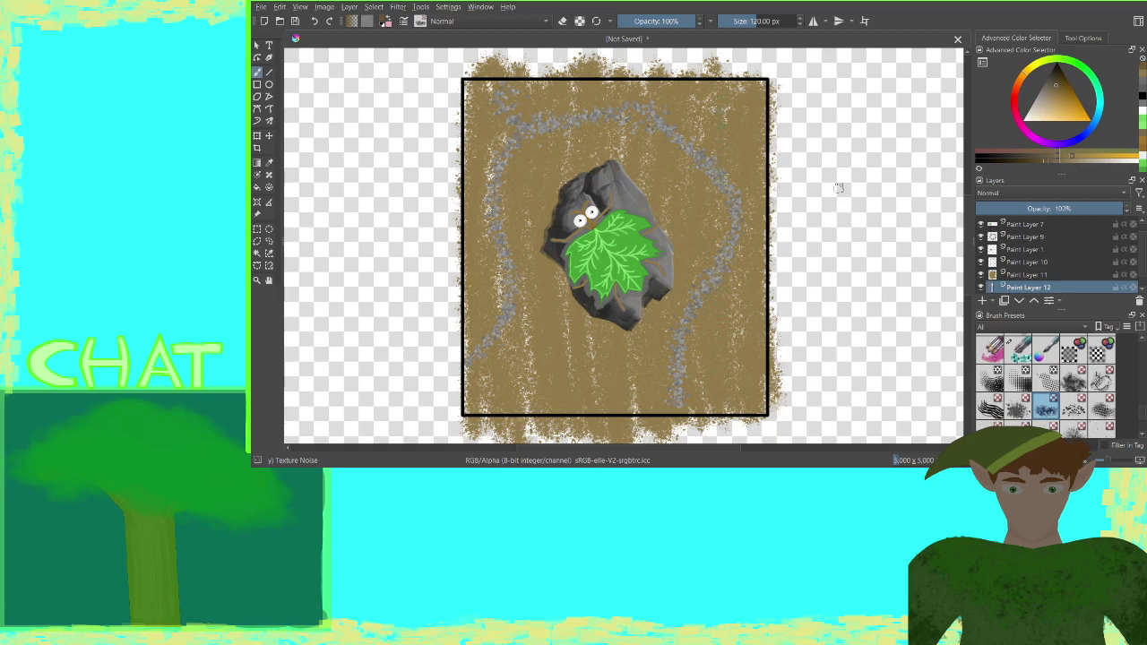
pyautogui.click(315, 24)
pyautogui.moveTo(1058, 87); pyautogui.dragTo(1068, 86)
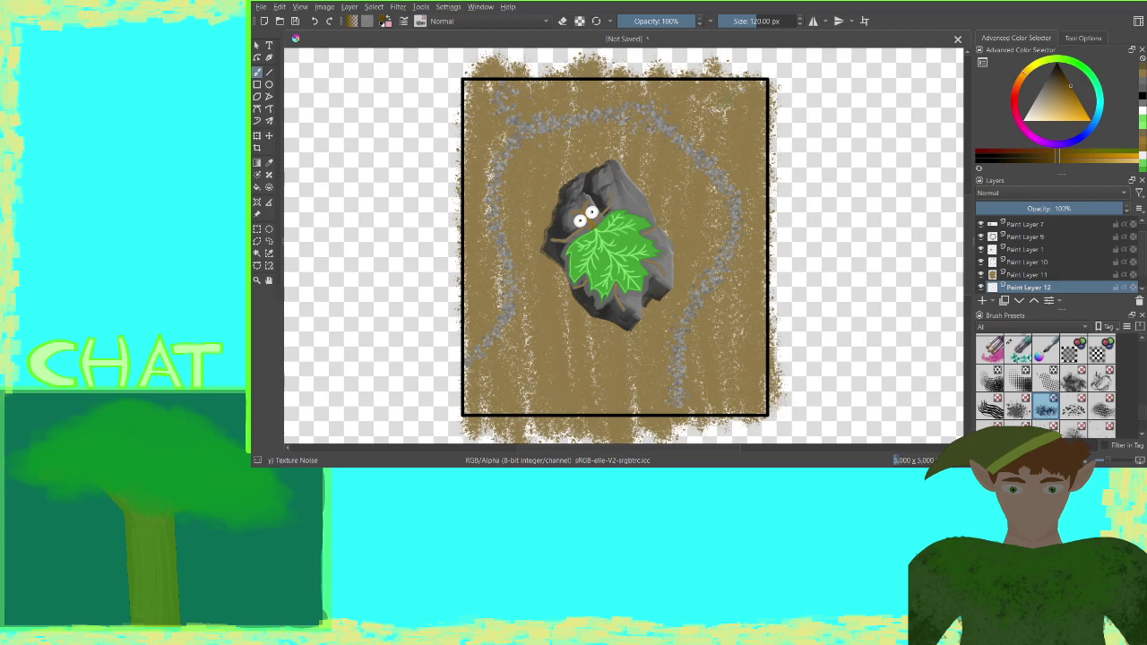
pyautogui.moveTo(726, 104); pyautogui.dragTo(721, 142)
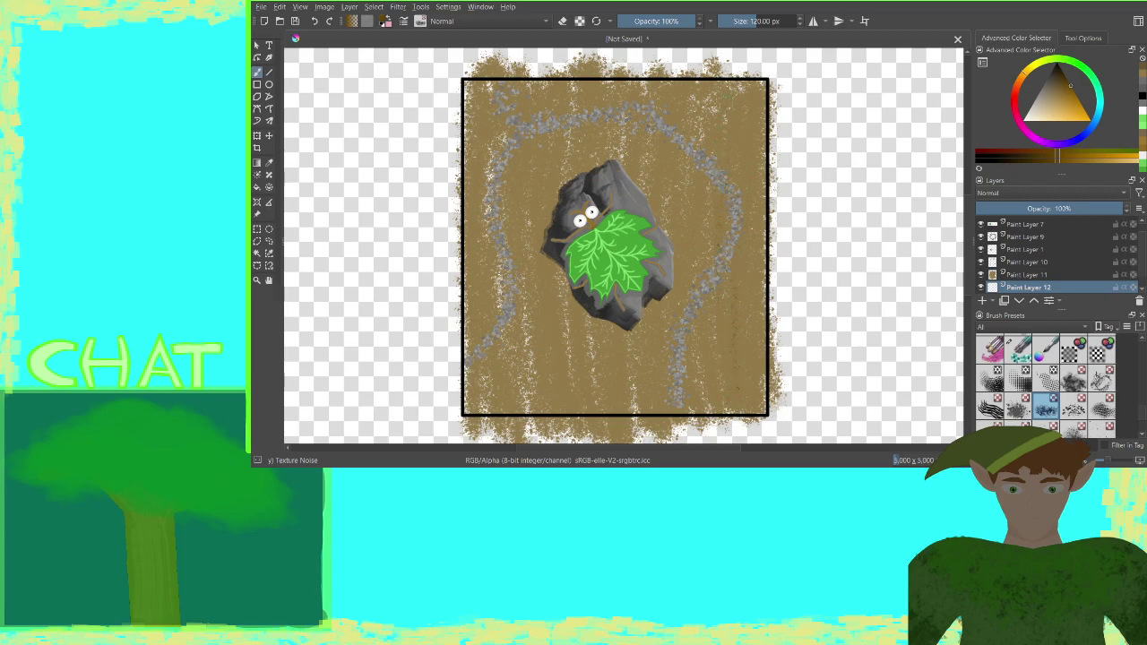
pyautogui.moveTo(731, 380); pyautogui.dragTo(730, 386)
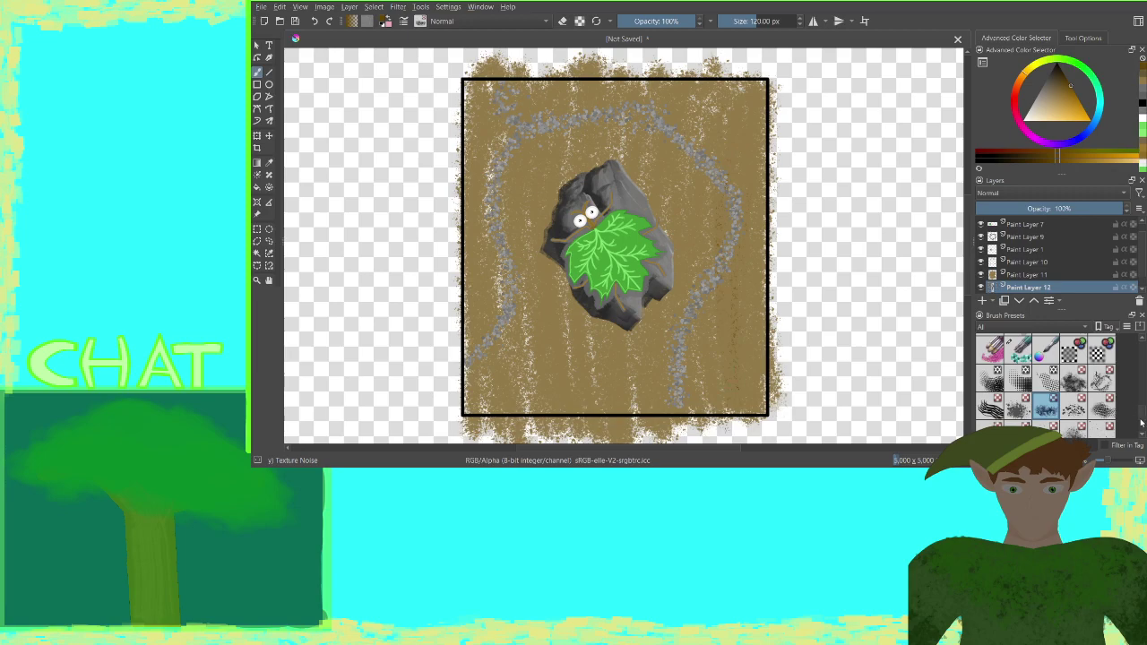
# Switch to the Basic-1 brush preset and enlarge it to 165 px
pyautogui.moveTo(1142, 415); pyautogui.dragTo(1142, 302)
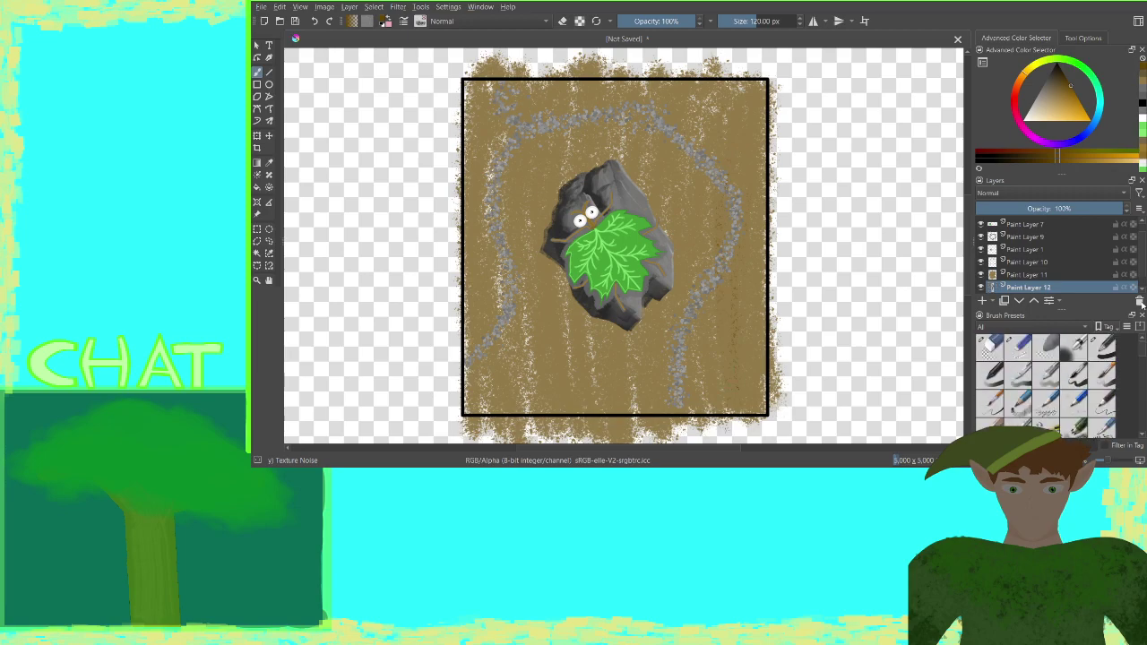
pyautogui.click(1104, 349)
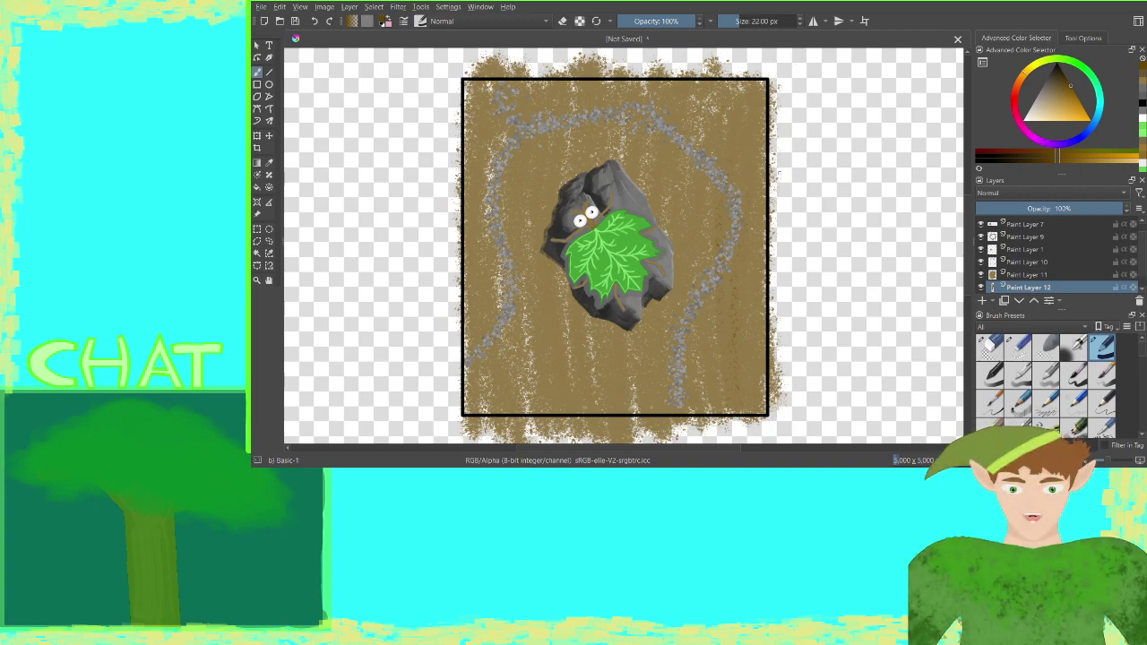
pyautogui.press(']')
pyautogui.press(']')
pyautogui.press(']')
pyautogui.press(']')
pyautogui.press(']')
pyautogui.press(']')
pyautogui.press(']')
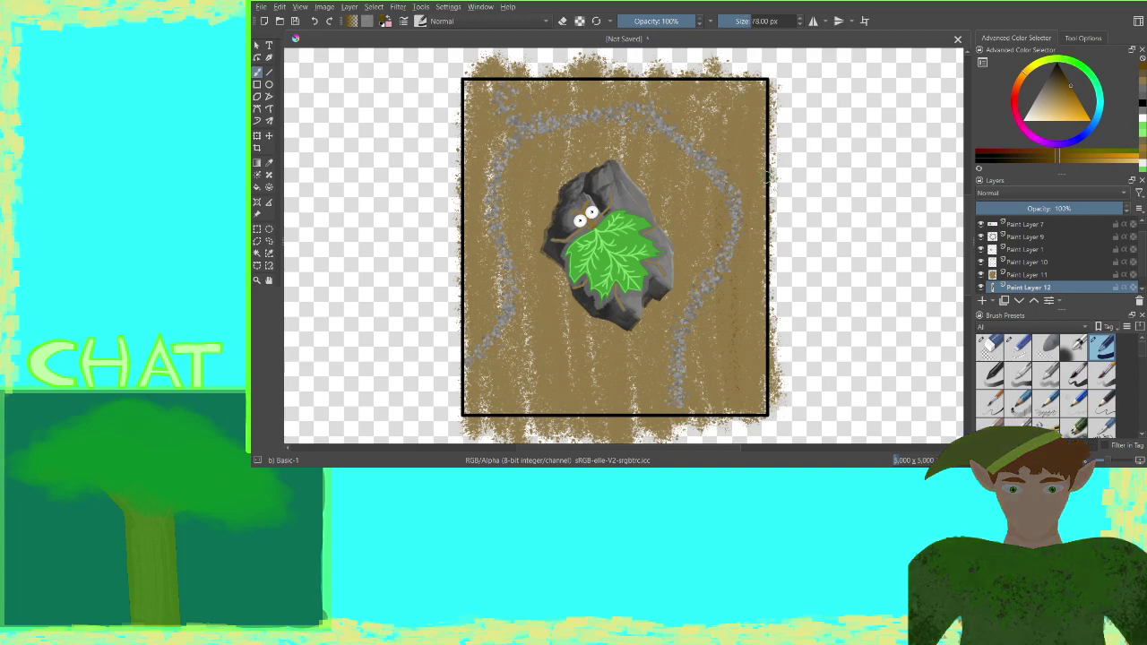
pyautogui.press(']')
pyautogui.press(']')
# Fill the gaps in the brown ground across the whole frame with solid dark brown strokes on Paint Layer 12
pyautogui.moveTo(736, 86)
pyautogui.mouseDown()
pyautogui.moveTo(722, 242)
pyautogui.moveTo(733, 415)
pyautogui.mouseUp()
pyautogui.moveTo(761, 169); pyautogui.dragTo(767, 95)
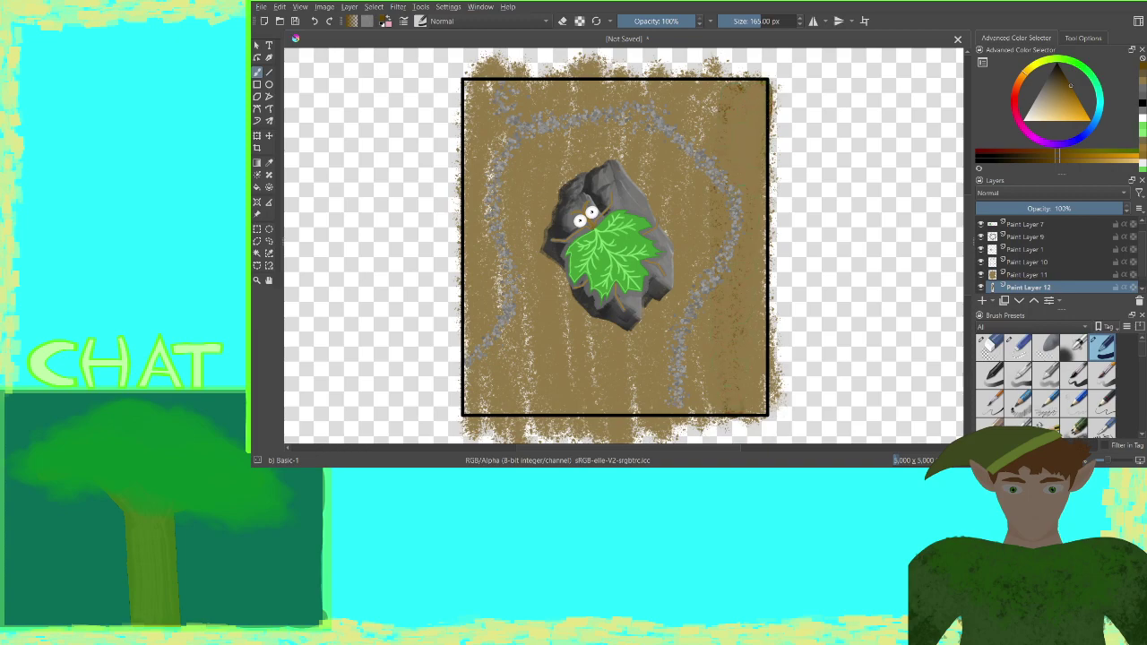
pyautogui.moveTo(763, 268)
pyautogui.mouseDown()
pyautogui.moveTo(767, 403)
pyautogui.moveTo(720, 421)
pyautogui.moveTo(692, 224)
pyautogui.moveTo(704, 95)
pyautogui.moveTo(744, 72)
pyautogui.moveTo(677, 78)
pyautogui.mouseUp()
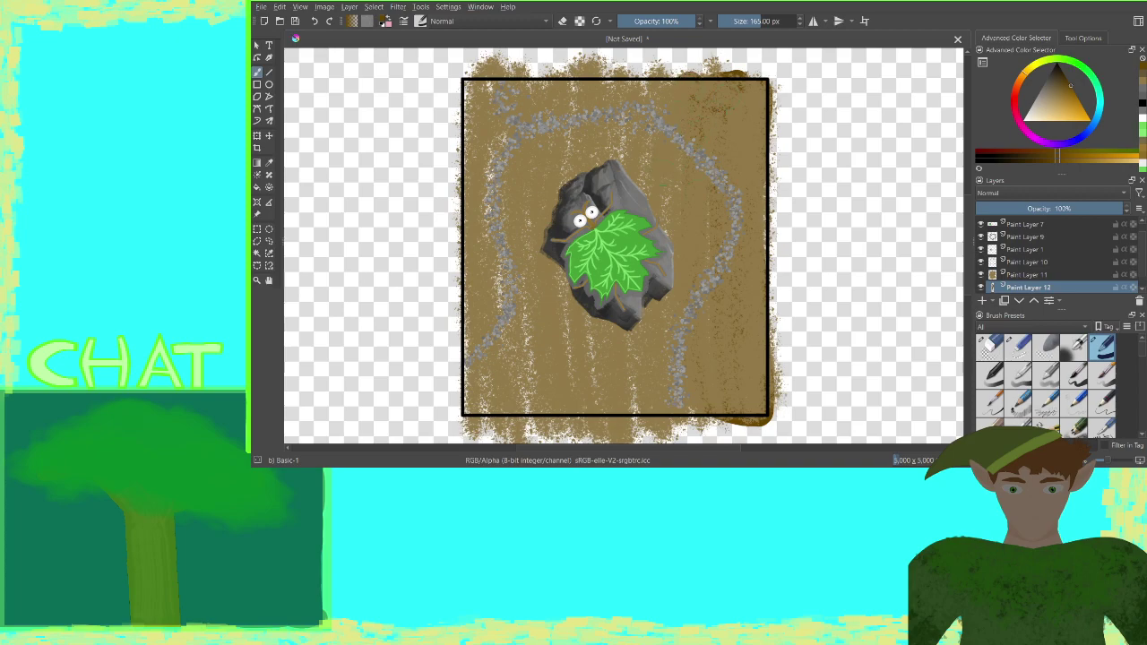
pyautogui.moveTo(664, 186); pyautogui.dragTo(674, 416)
pyautogui.moveTo(772, 124); pyautogui.dragTo(769, 280)
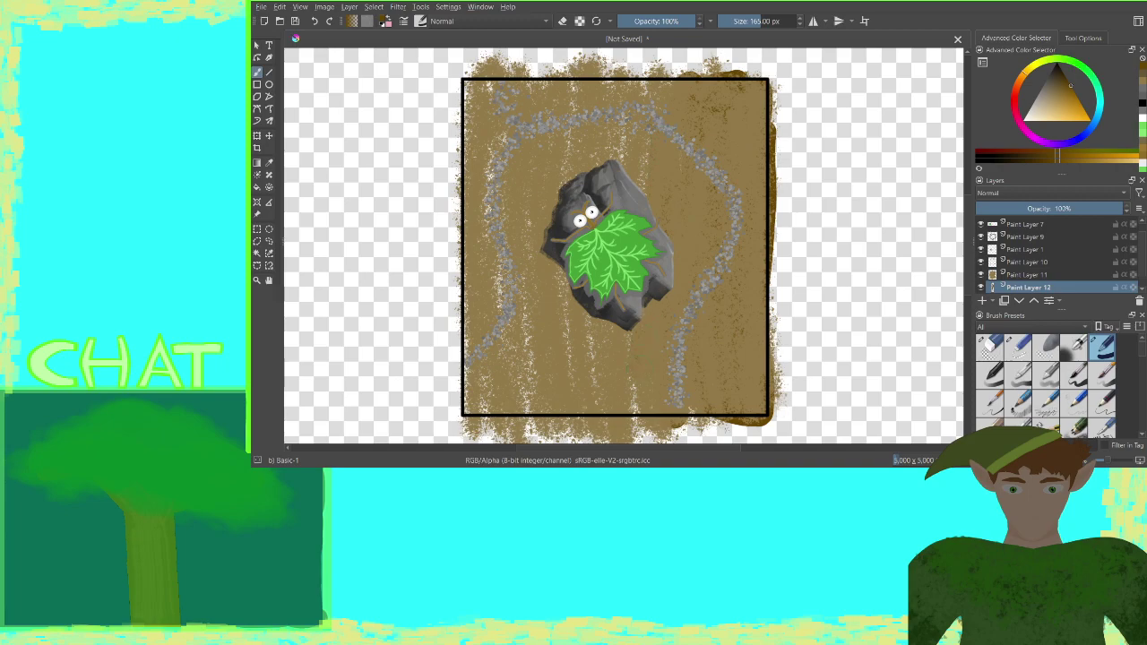
pyautogui.moveTo(634, 423); pyautogui.dragTo(639, 83)
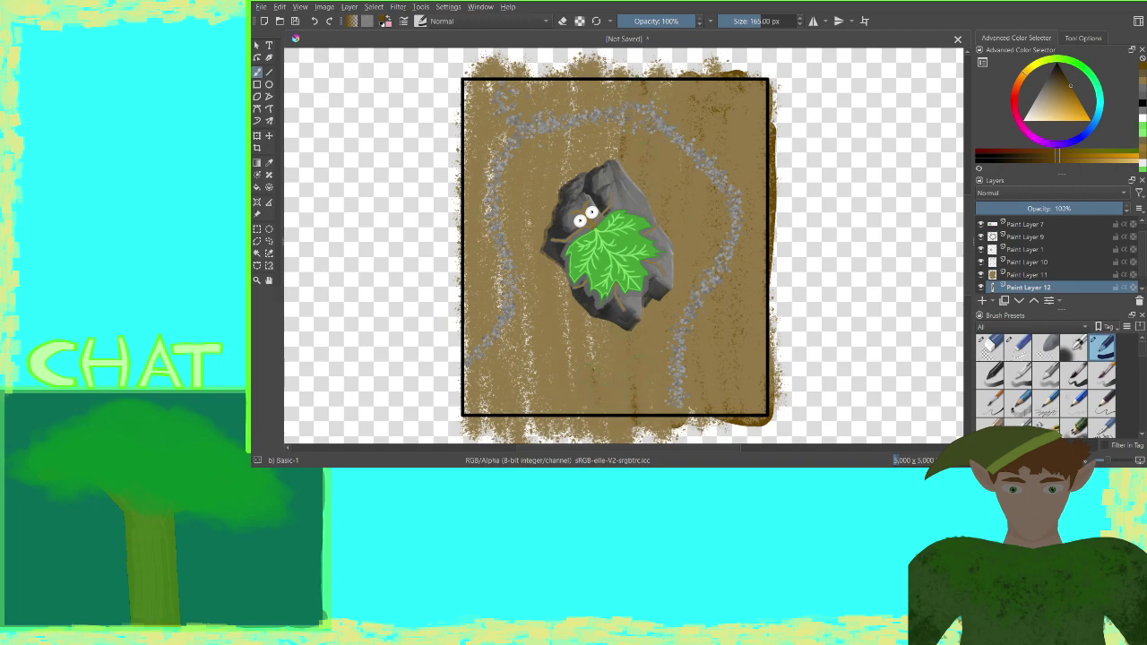
pyautogui.moveTo(590, 361)
pyautogui.mouseDown()
pyautogui.moveTo(608, 161)
pyautogui.moveTo(602, 346)
pyautogui.mouseUp()
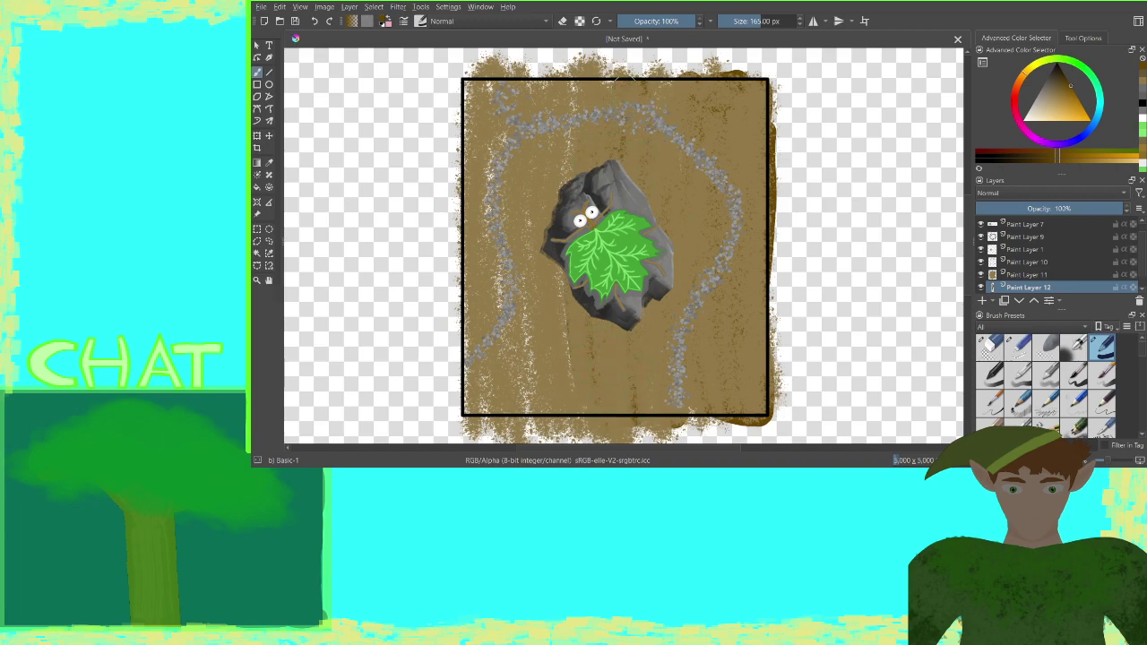
pyautogui.moveTo(626, 84); pyautogui.dragTo(611, 79)
pyautogui.moveTo(600, 437); pyautogui.dragTo(605, 279)
pyautogui.moveTo(569, 147)
pyautogui.mouseDown()
pyautogui.moveTo(573, 101)
pyautogui.moveTo(571, 409)
pyautogui.mouseUp()
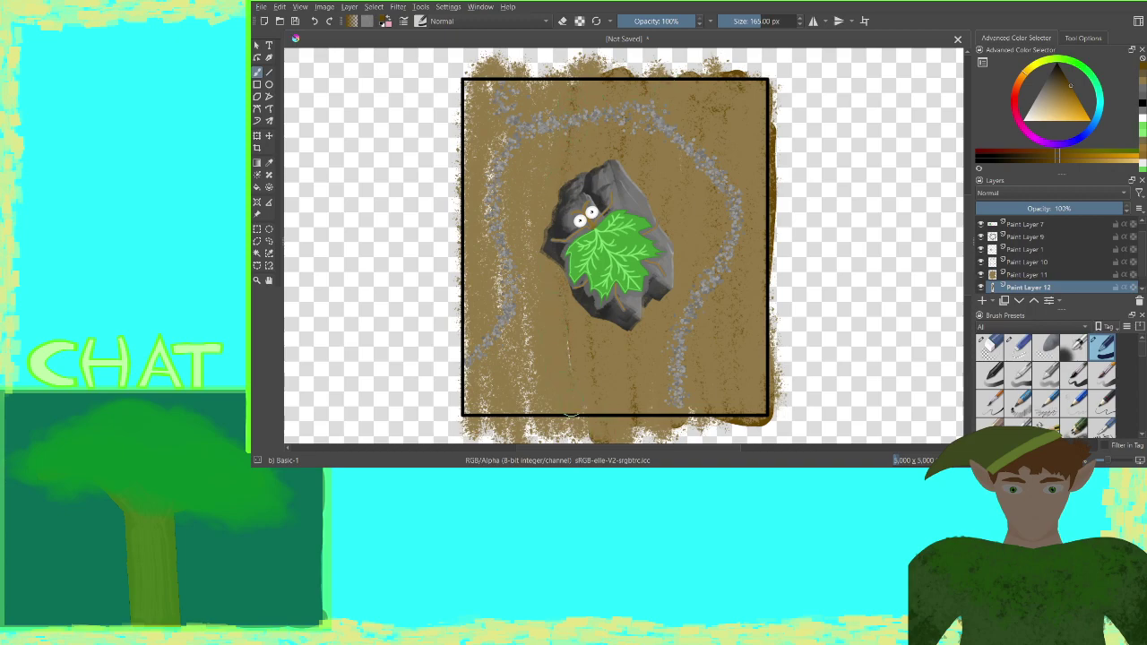
pyautogui.moveTo(556, 83)
pyautogui.mouseDown()
pyautogui.moveTo(524, 295)
pyautogui.moveTo(533, 417)
pyautogui.moveTo(501, 136)
pyautogui.moveTo(487, 300)
pyautogui.mouseUp()
pyautogui.moveTo(514, 421)
pyautogui.mouseDown()
pyautogui.moveTo(470, 94)
pyautogui.moveTo(542, 86)
pyautogui.mouseUp()
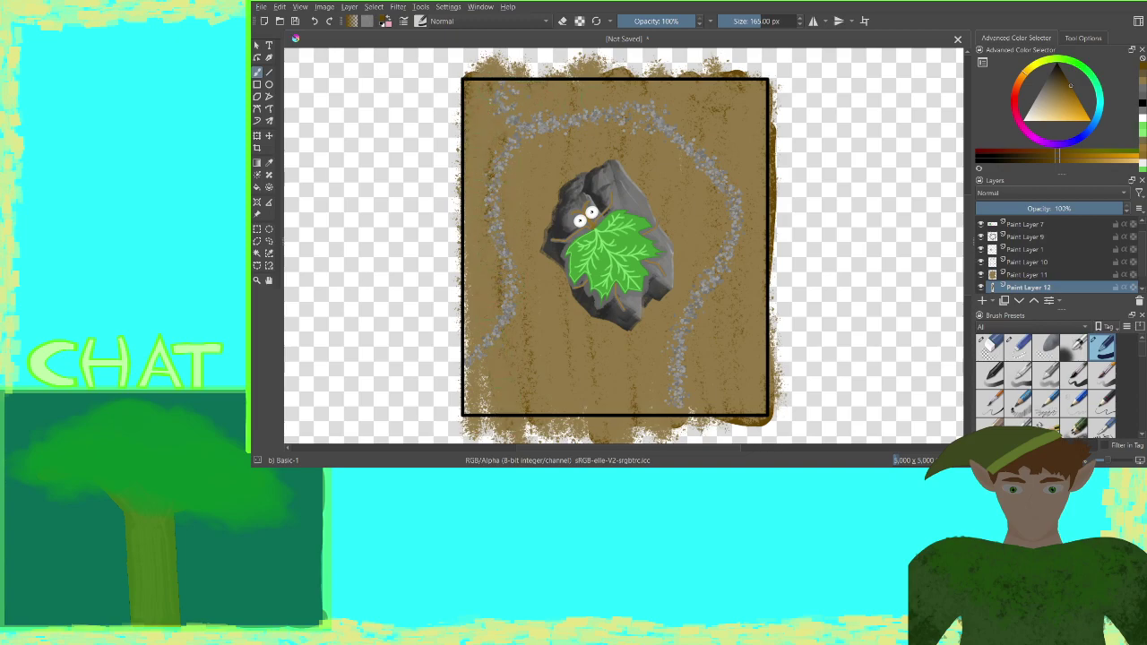
pyautogui.moveTo(468, 365)
pyautogui.mouseDown()
pyautogui.moveTo(484, 420)
pyautogui.moveTo(460, 213)
pyautogui.mouseUp()
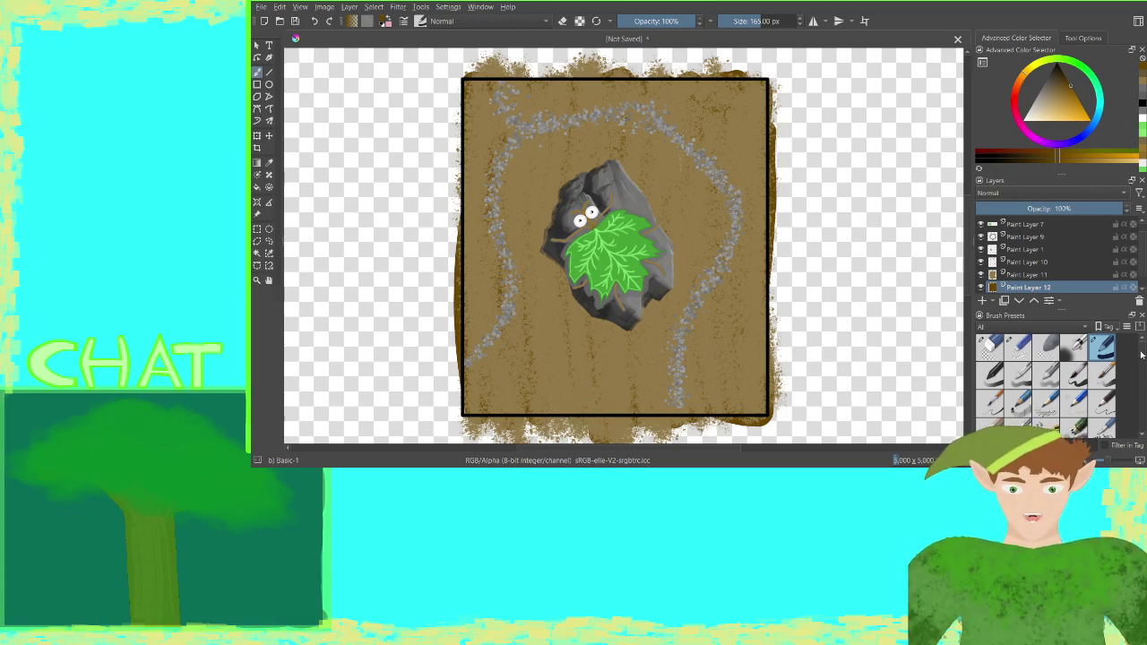
# Spray dark brown speckles over the entire framed ground on Paint Layer 11 using the Texture Spray preset at 80 px
pyautogui.moveTo(1141, 350)
pyautogui.mouseDown()
pyautogui.moveTo(1143, 439)
pyautogui.moveTo(1143, 420)
pyautogui.mouseUp()
pyautogui.click(1074, 383)
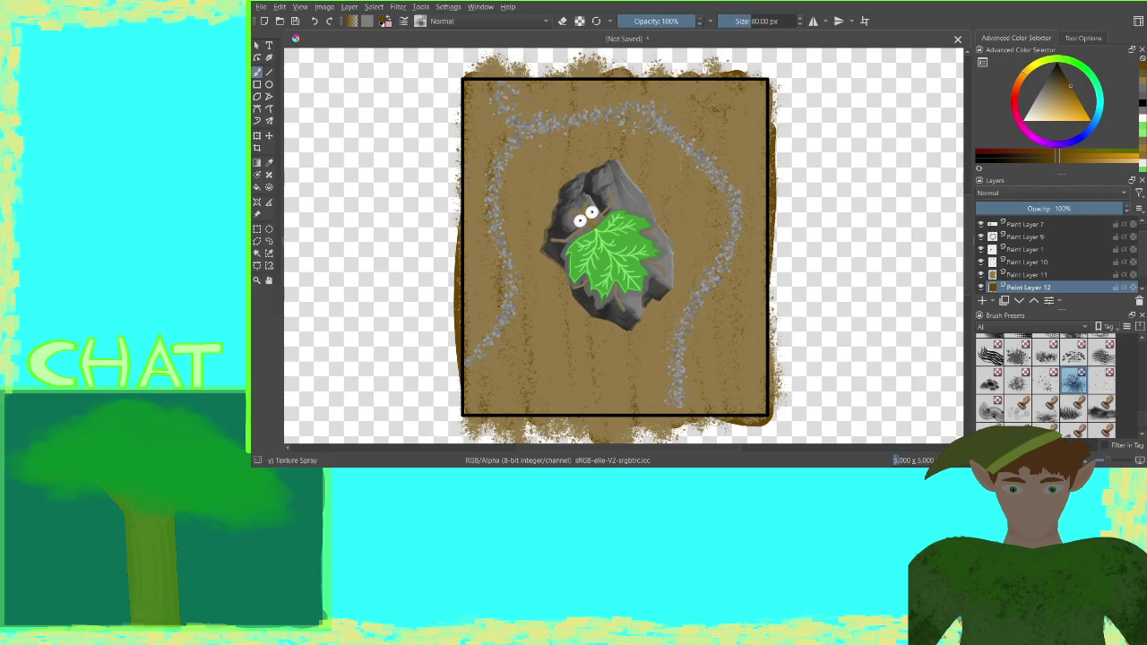
pyautogui.click(992, 275)
pyautogui.moveTo(556, 364)
pyautogui.mouseDown()
pyautogui.moveTo(541, 276)
pyautogui.moveTo(521, 391)
pyautogui.moveTo(478, 138)
pyautogui.moveTo(492, 382)
pyautogui.moveTo(516, 148)
pyautogui.moveTo(529, 296)
pyautogui.moveTo(576, 296)
pyautogui.moveTo(556, 171)
pyautogui.moveTo(584, 396)
pyautogui.moveTo(643, 95)
pyautogui.moveTo(639, 399)
pyautogui.moveTo(690, 111)
pyautogui.mouseUp()
pyautogui.moveTo(684, 150); pyautogui.dragTo(686, 319)
pyautogui.moveTo(697, 335); pyautogui.dragTo(691, 426)
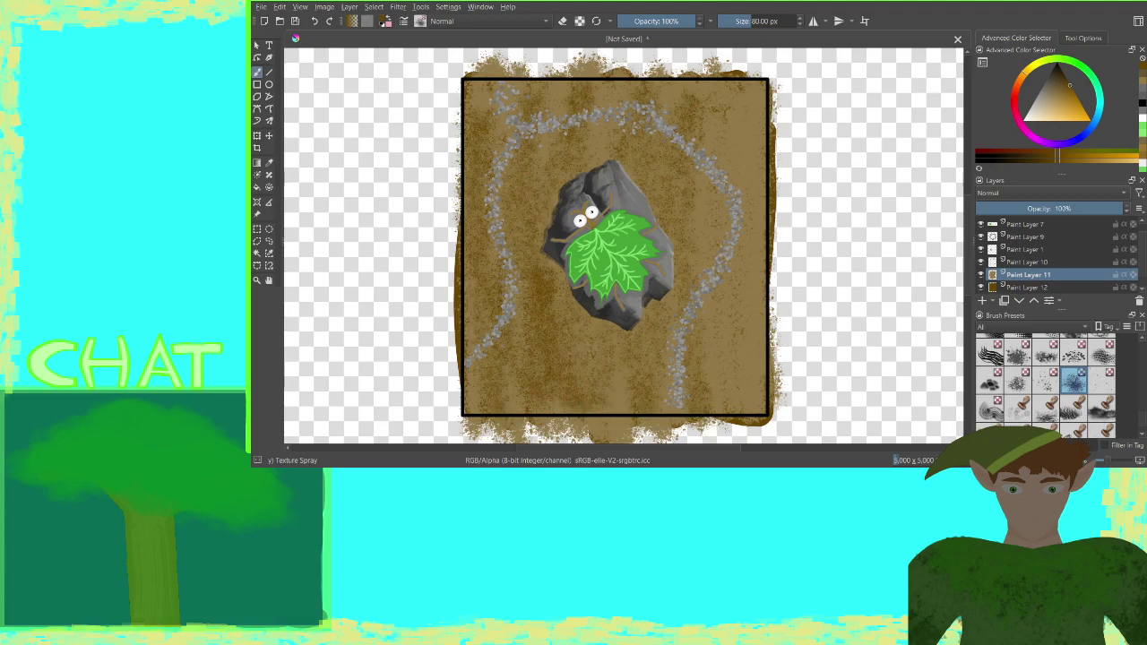
pyautogui.moveTo(705, 177); pyautogui.dragTo(702, 357)
pyautogui.moveTo(724, 88)
pyautogui.mouseDown()
pyautogui.moveTo(710, 157)
pyautogui.moveTo(751, 412)
pyautogui.mouseUp()
pyautogui.moveTo(740, 247); pyautogui.dragTo(745, 386)
pyautogui.moveTo(741, 159)
pyautogui.mouseDown()
pyautogui.moveTo(741, 83)
pyautogui.moveTo(658, 95)
pyautogui.moveTo(585, 136)
pyautogui.moveTo(561, 112)
pyautogui.moveTo(513, 95)
pyautogui.moveTo(548, 90)
pyautogui.moveTo(693, 278)
pyautogui.moveTo(755, 390)
pyautogui.moveTo(773, 118)
pyautogui.mouseUp()
pyautogui.moveTo(728, 313); pyautogui.dragTo(728, 367)
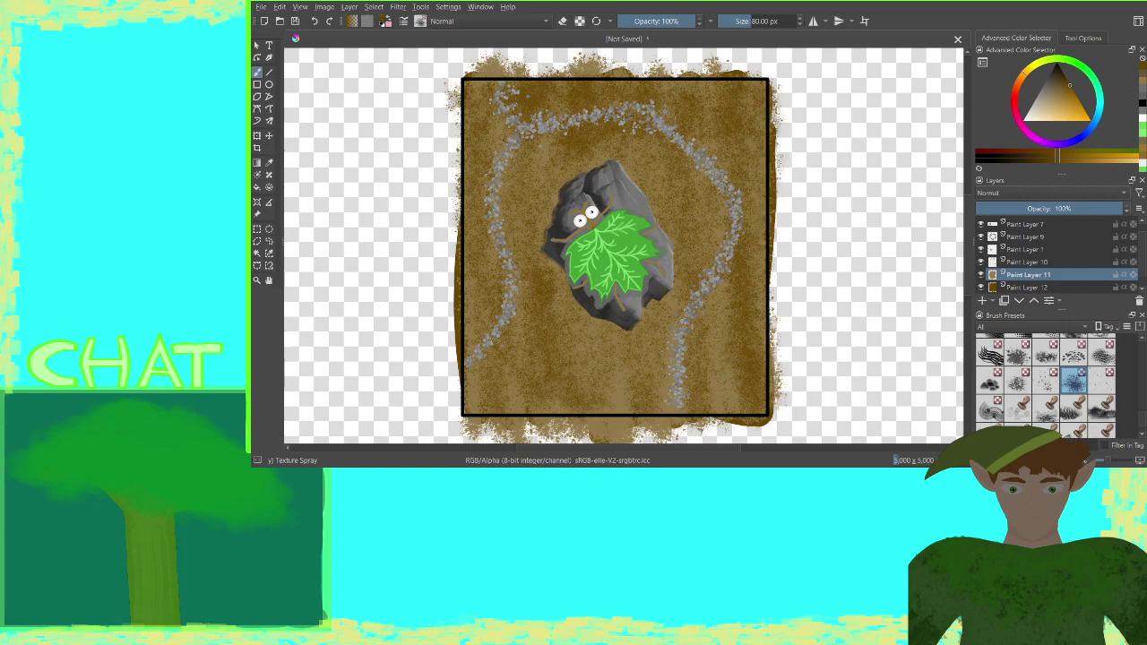
pyautogui.moveTo(708, 175); pyautogui.dragTo(708, 254)
pyautogui.moveTo(717, 312); pyautogui.dragTo(717, 408)
pyautogui.moveTo(672, 280); pyautogui.dragTo(665, 404)
pyautogui.moveTo(661, 167); pyautogui.dragTo(661, 222)
pyautogui.moveTo(613, 328); pyautogui.dragTo(608, 400)
pyautogui.moveTo(588, 144); pyautogui.dragTo(588, 170)
pyautogui.moveTo(565, 278); pyautogui.dragTo(561, 359)
pyautogui.moveTo(549, 135); pyautogui.dragTo(543, 190)
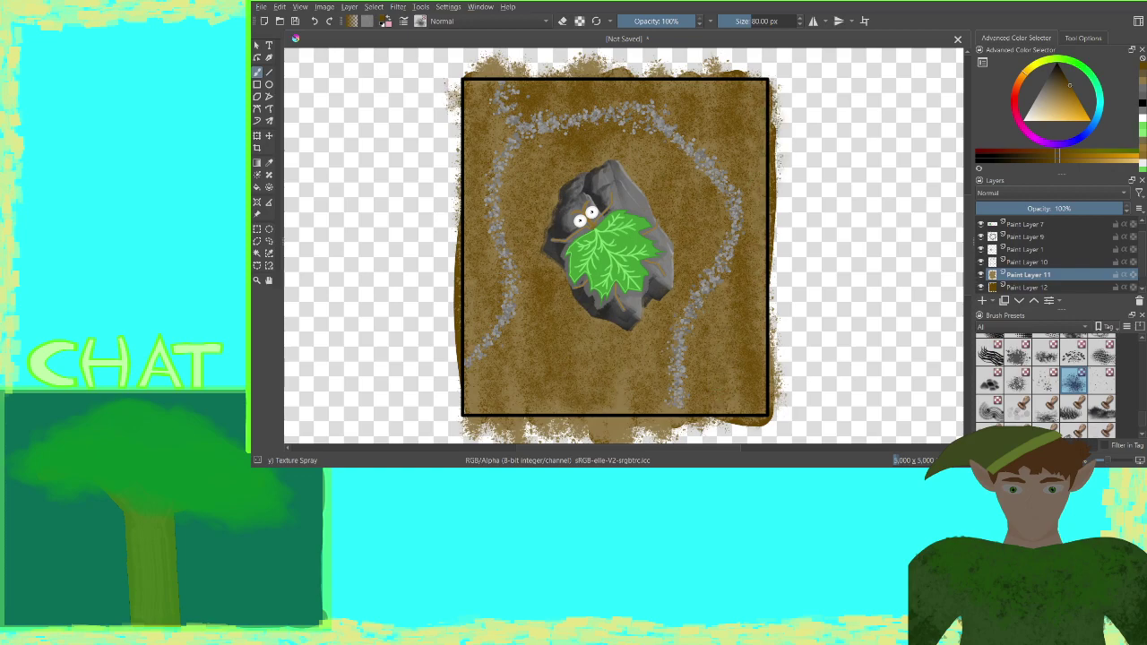
pyautogui.moveTo(522, 265); pyautogui.dragTo(493, 369)
pyautogui.moveTo(479, 191); pyautogui.dragTo(484, 401)
pyautogui.moveTo(519, 163)
pyautogui.mouseDown()
pyautogui.moveTo(520, 362)
pyautogui.moveTo(538, 228)
pyautogui.mouseUp()
pyautogui.moveTo(496, 297); pyautogui.dragTo(493, 329)
pyautogui.moveTo(529, 159); pyautogui.dragTo(507, 192)
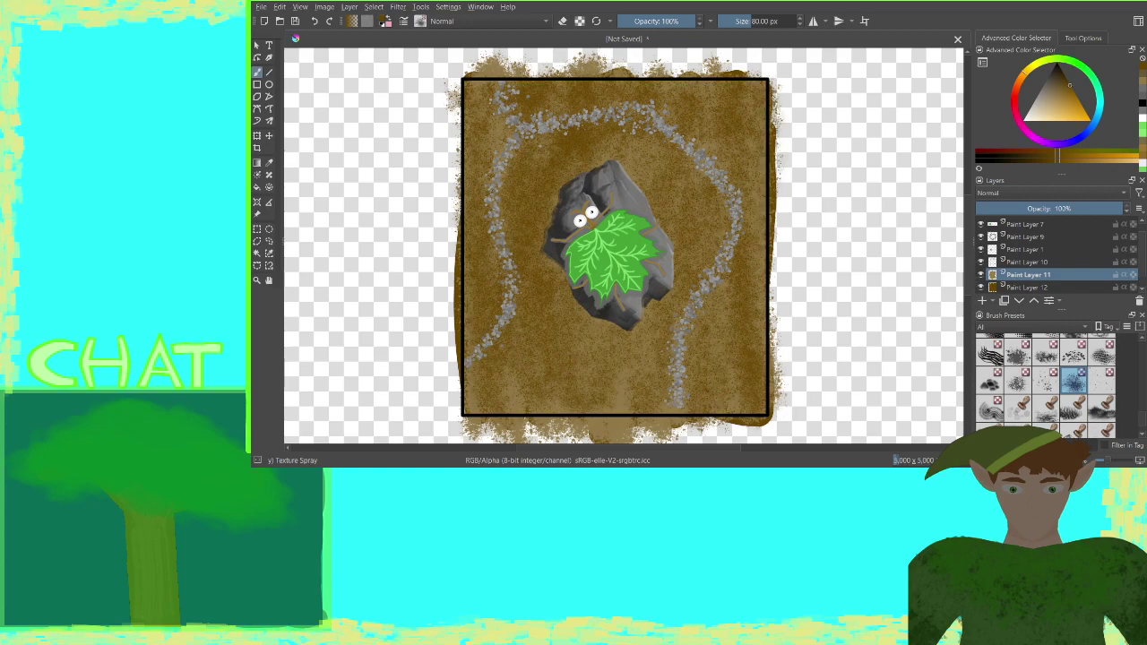
pyautogui.moveTo(561, 391)
pyautogui.mouseDown()
pyautogui.moveTo(605, 148)
pyautogui.moveTo(609, 333)
pyautogui.moveTo(665, 179)
pyautogui.moveTo(679, 317)
pyautogui.moveTo(721, 409)
pyautogui.moveTo(607, 374)
pyautogui.mouseUp()
pyautogui.moveTo(505, 394)
pyautogui.mouseDown()
pyautogui.moveTo(466, 400)
pyautogui.moveTo(666, 432)
pyautogui.moveTo(769, 293)
pyautogui.moveTo(760, 267)
pyautogui.mouseUp()
pyautogui.moveTo(770, 114)
pyautogui.mouseDown()
pyautogui.moveTo(737, 134)
pyautogui.moveTo(703, 99)
pyautogui.moveTo(599, 85)
pyautogui.moveTo(472, 126)
pyautogui.mouseUp()
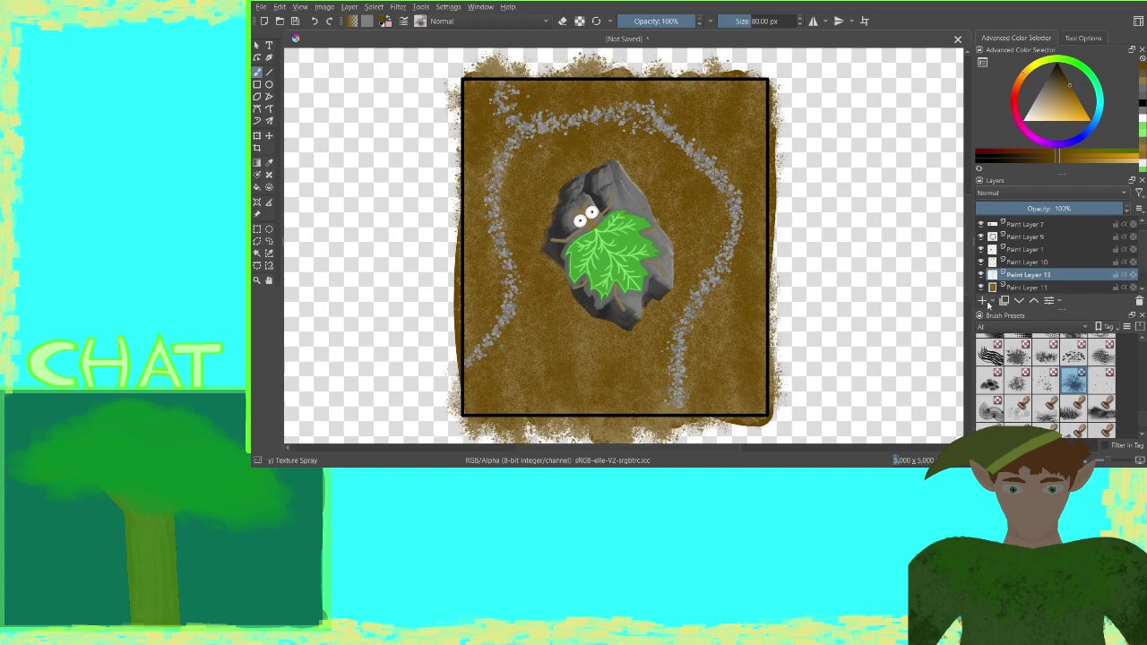
# Pick grey from the colour history and switch to the Airbrush Soft preset at 165 px for Paint Layer 13
pyautogui.click(1143, 101)
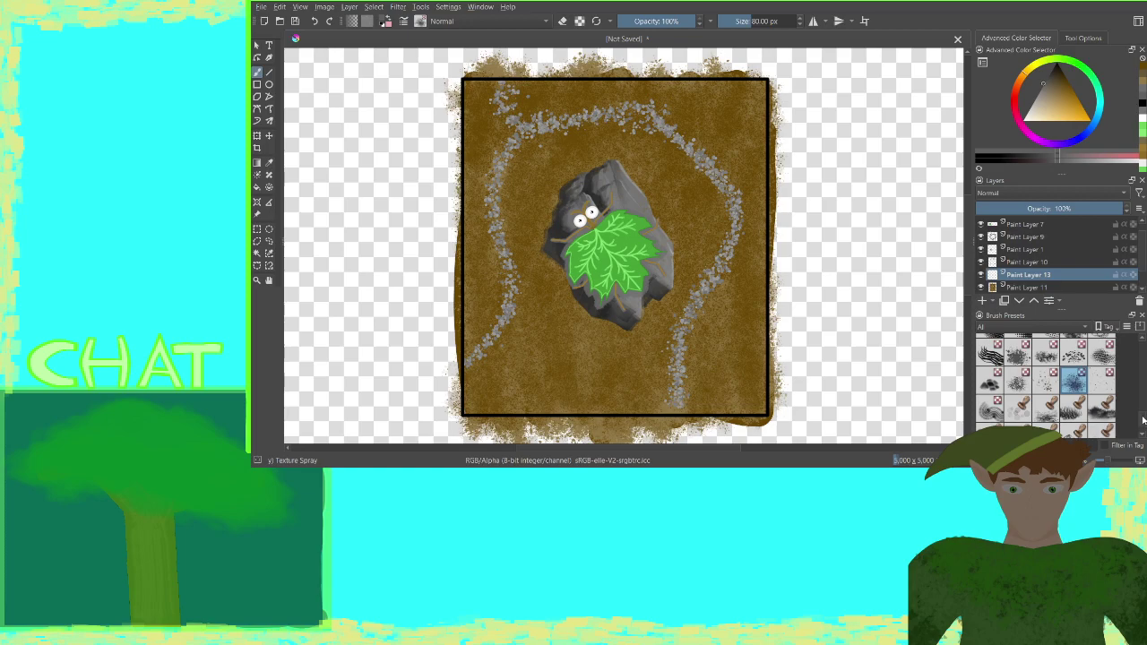
pyautogui.moveTo(1143, 420); pyautogui.dragTo(1142, 358)
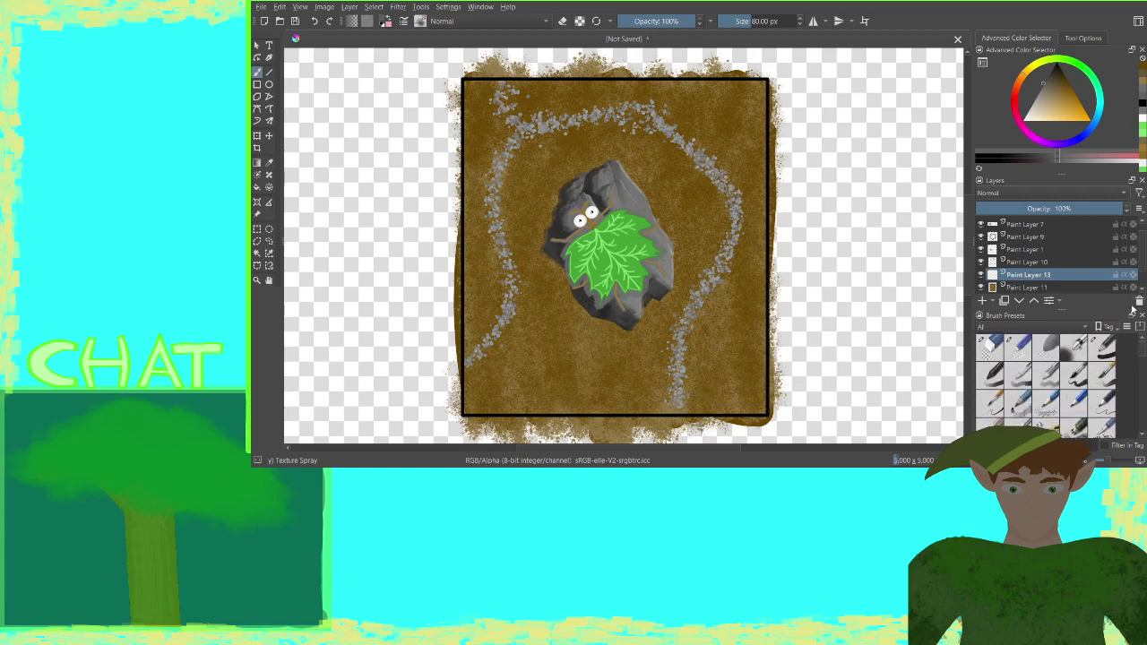
pyautogui.click(1068, 356)
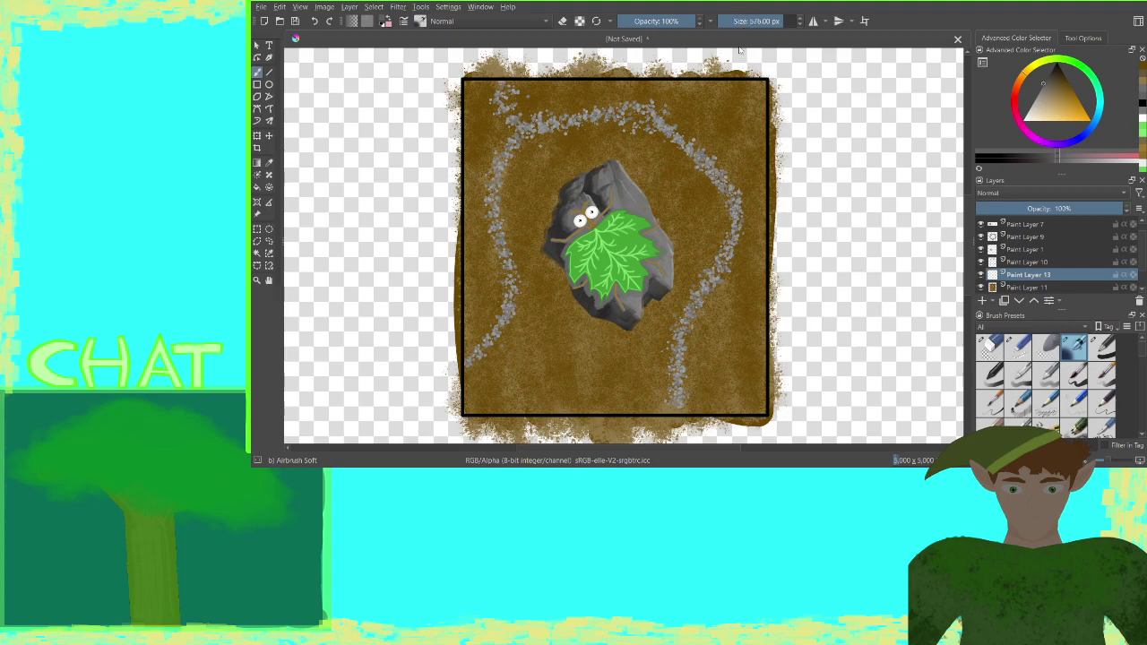
pyautogui.press('[')
pyautogui.press('[')
pyautogui.press('[')
pyautogui.press('[')
pyautogui.press('[')
pyautogui.press('[')
pyautogui.press('[')
pyautogui.press('[')
pyautogui.press('[')
pyautogui.press('[')
pyautogui.press('[')
pyautogui.press('[')
pyautogui.press('[')
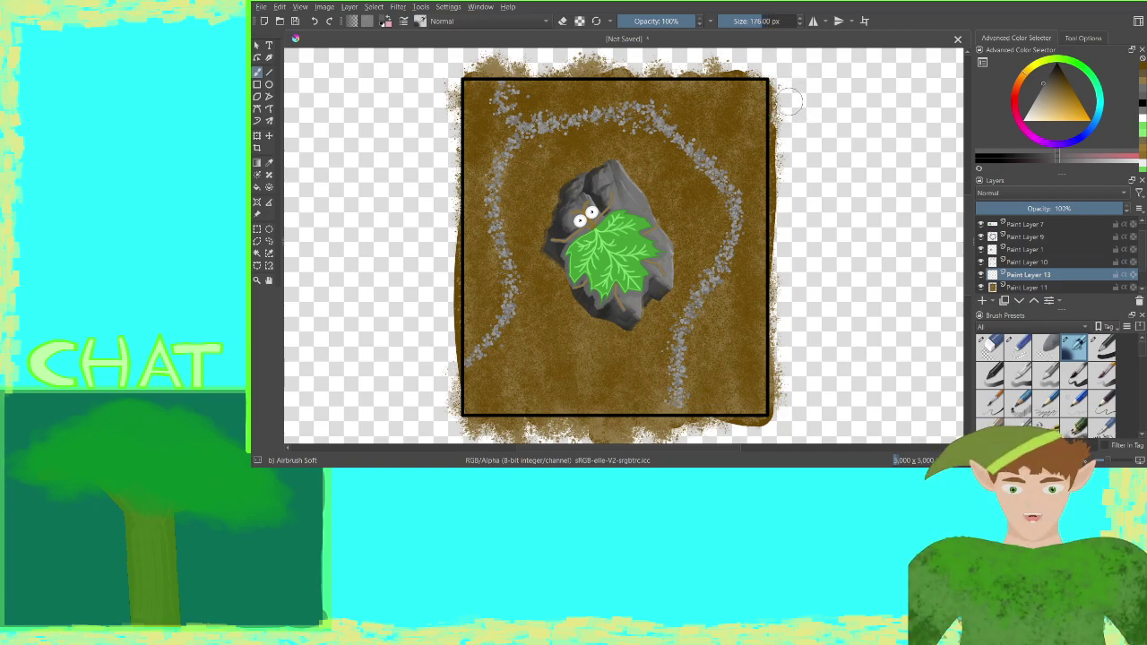
pyautogui.press('[')
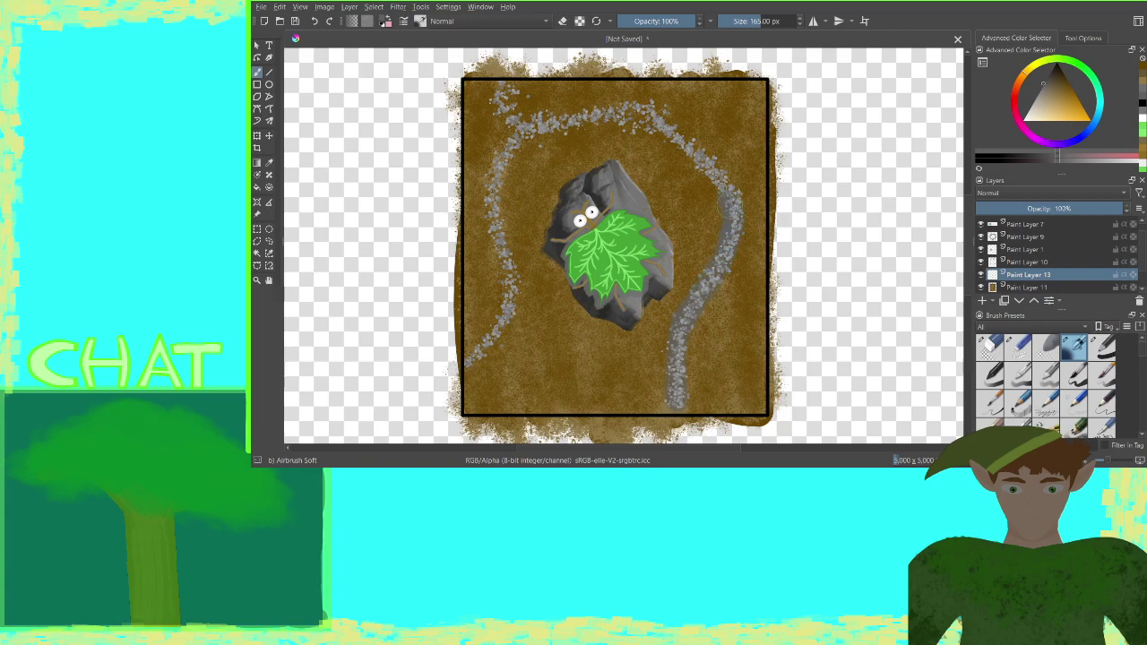
# Undo the test stroke, lower the brush opacity to 80%, and airbrush grey along the gravel trail and around the rock
pyautogui.click(315, 23)
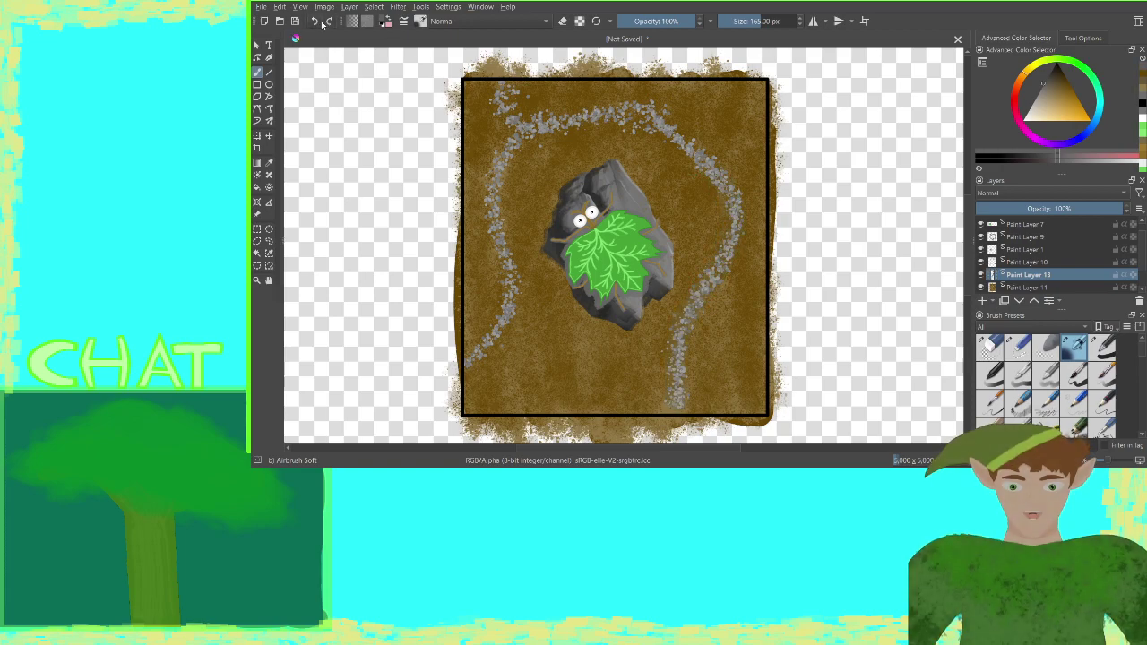
pyautogui.click(699, 25)
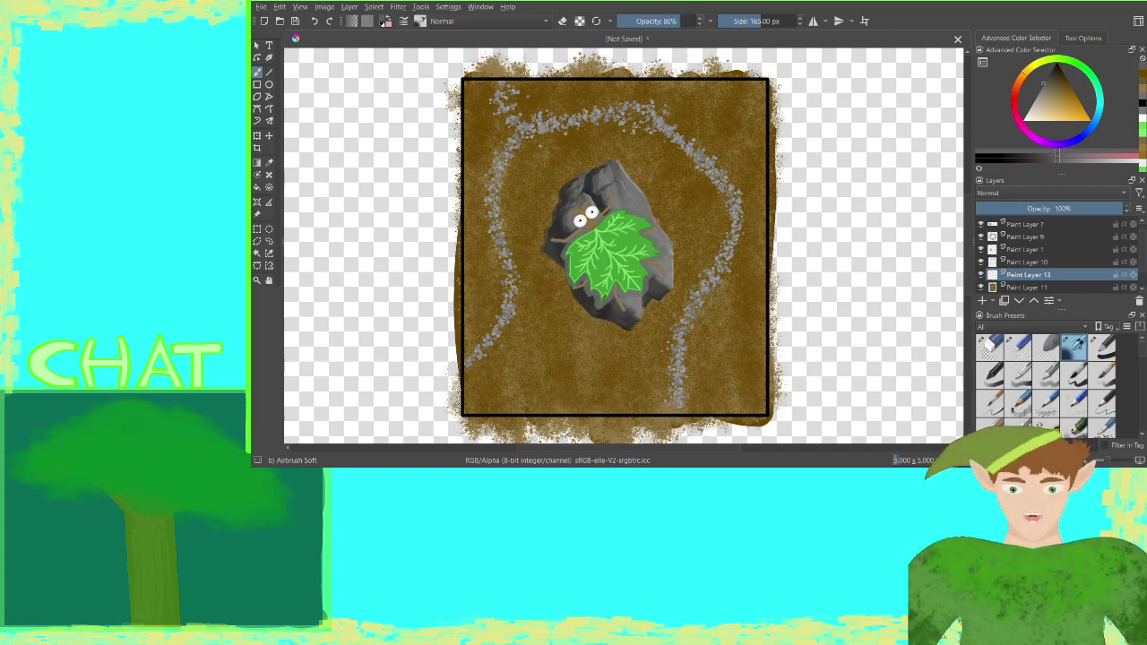
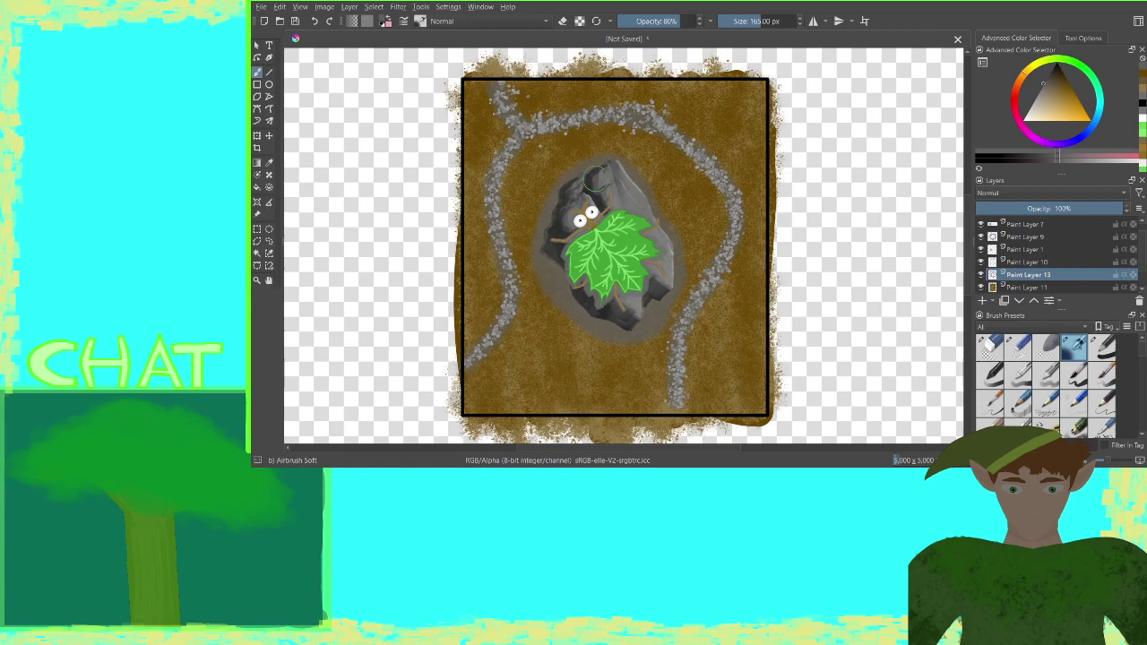
# Select Paint Layer 11 and switch to the Eraser Small preset enlarged to 1000 px
pyautogui.scroll(-10, 1143, 351)
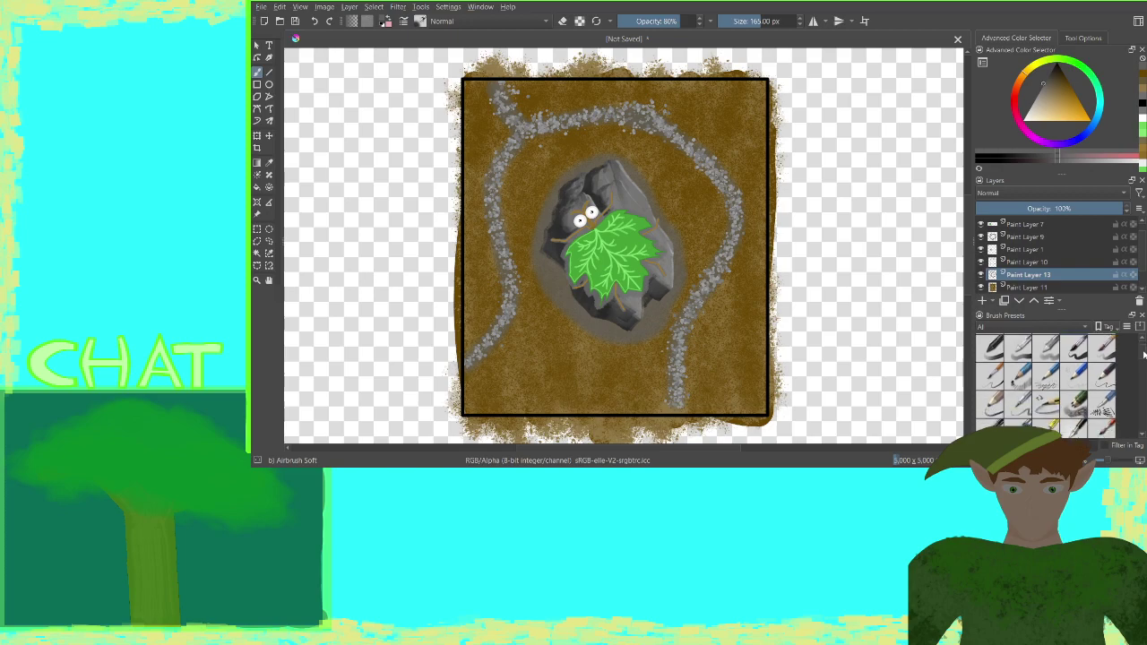
pyautogui.scroll(10, 1143, 363)
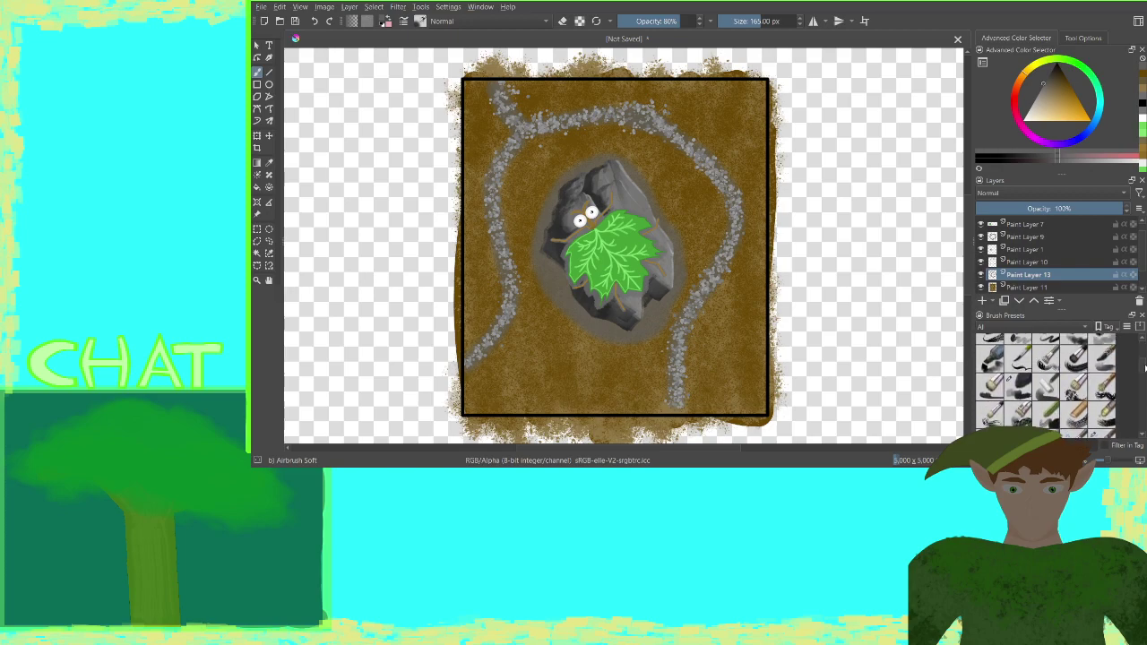
pyautogui.scroll(4, 1143, 355)
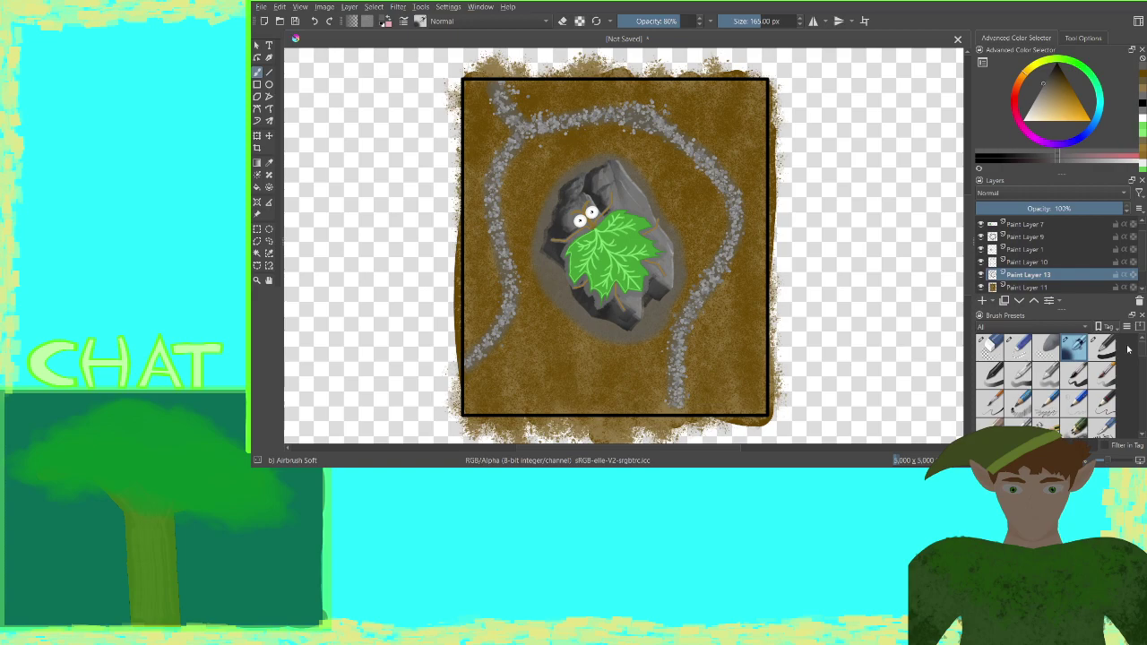
pyautogui.click(991, 287)
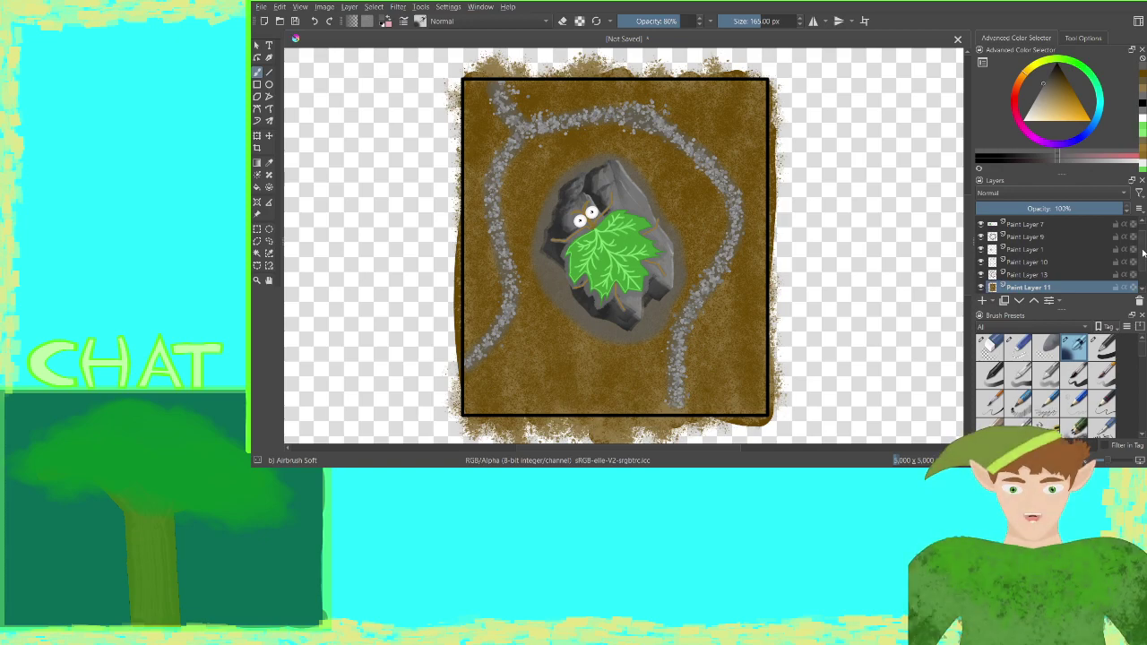
pyautogui.scroll(-2, 1145, 260)
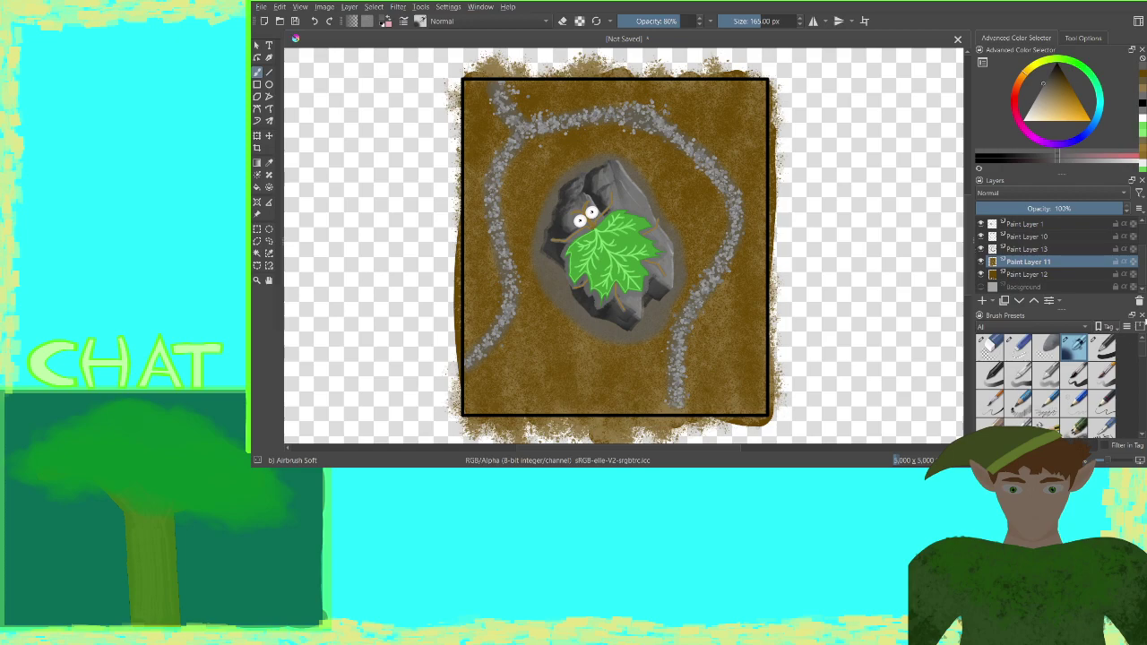
pyautogui.click(1019, 345)
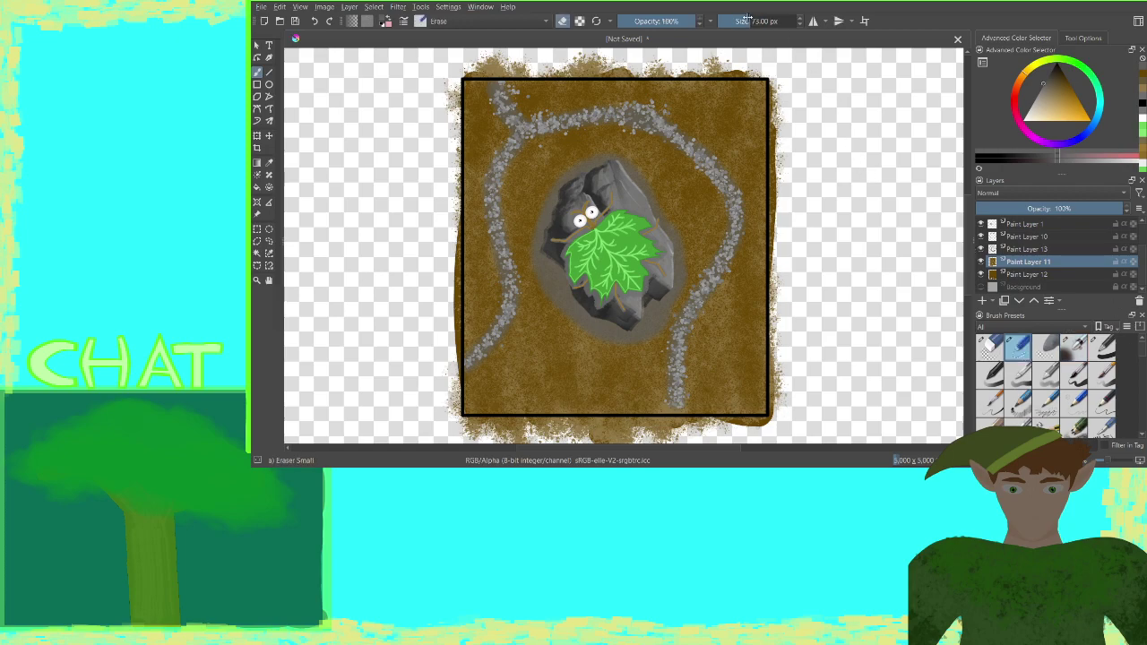
pyautogui.moveTo(747, 18); pyautogui.dragTo(796, 19)
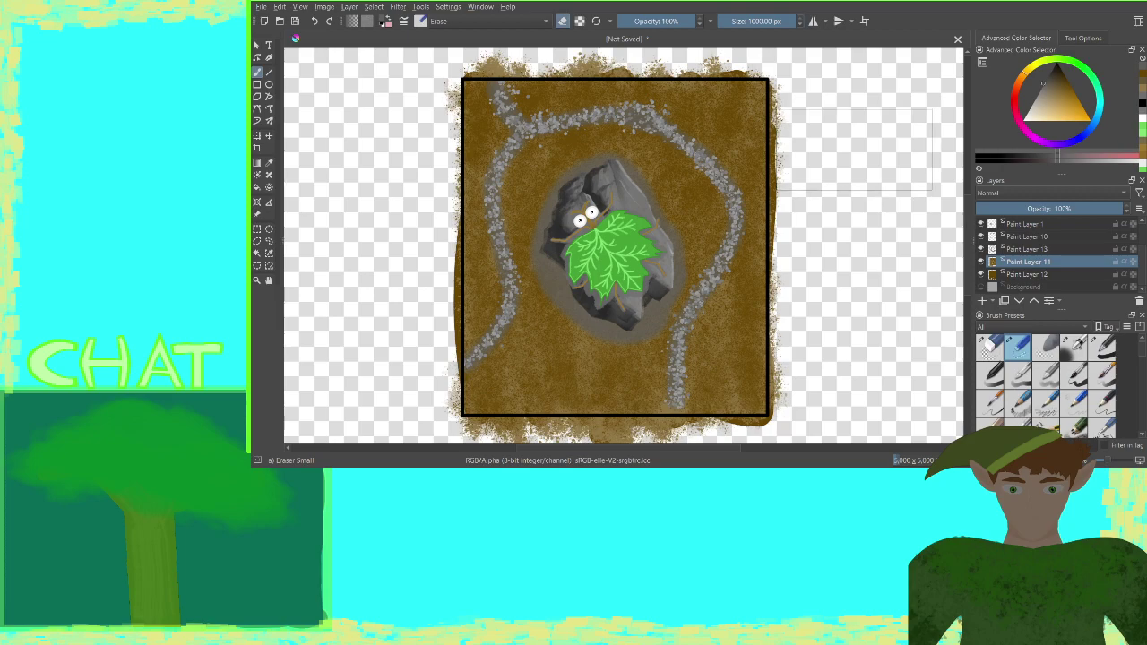
# Erase the brown speckles beyond the painting's top frame edge on Paint Layer 11
pyautogui.moveTo(855, 150); pyautogui.dragTo(891, 280)
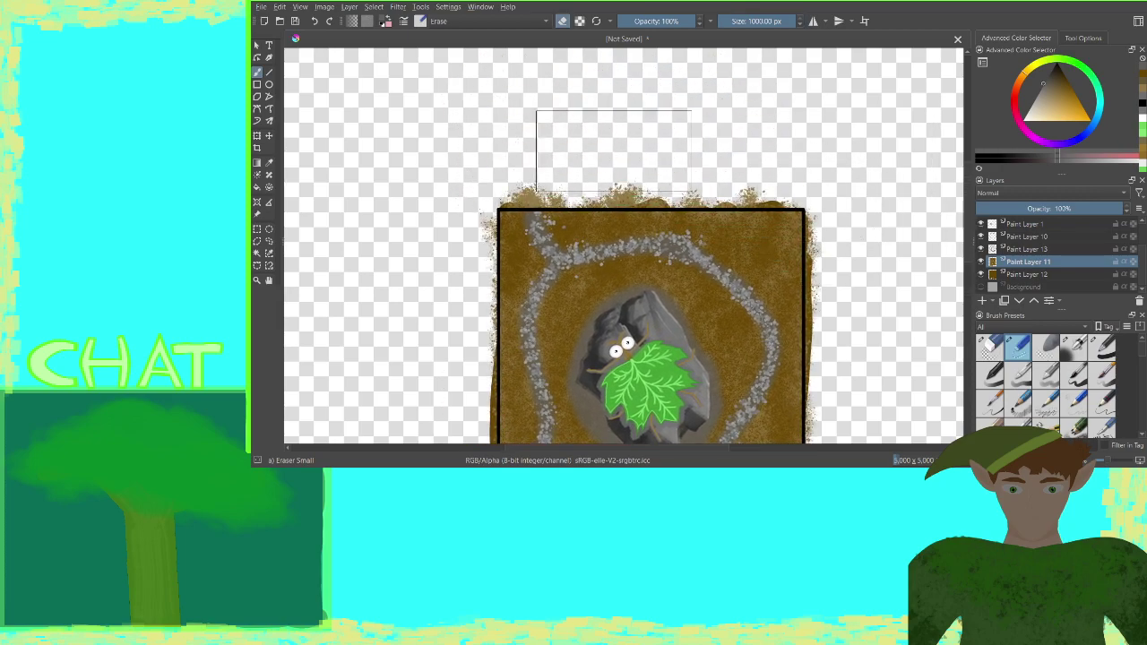
pyautogui.click(622, 166)
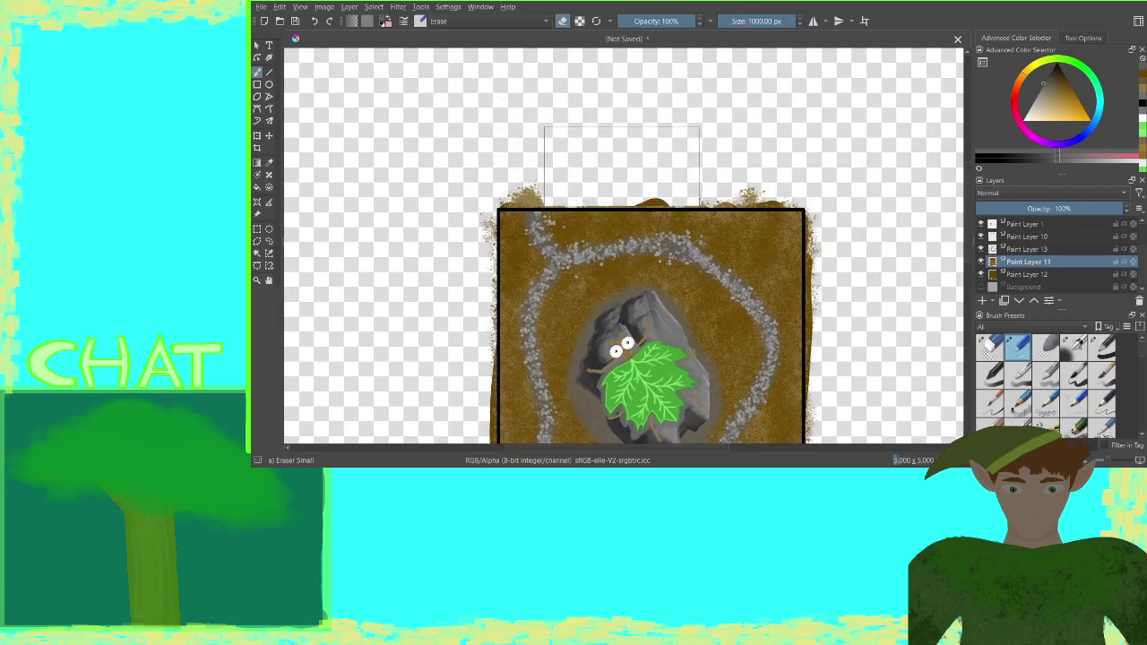
pyautogui.moveTo(621, 166)
pyautogui.mouseDown()
pyautogui.moveTo(560, 165)
pyautogui.moveTo(614, 156)
pyautogui.moveTo(730, 168)
pyautogui.mouseUp()
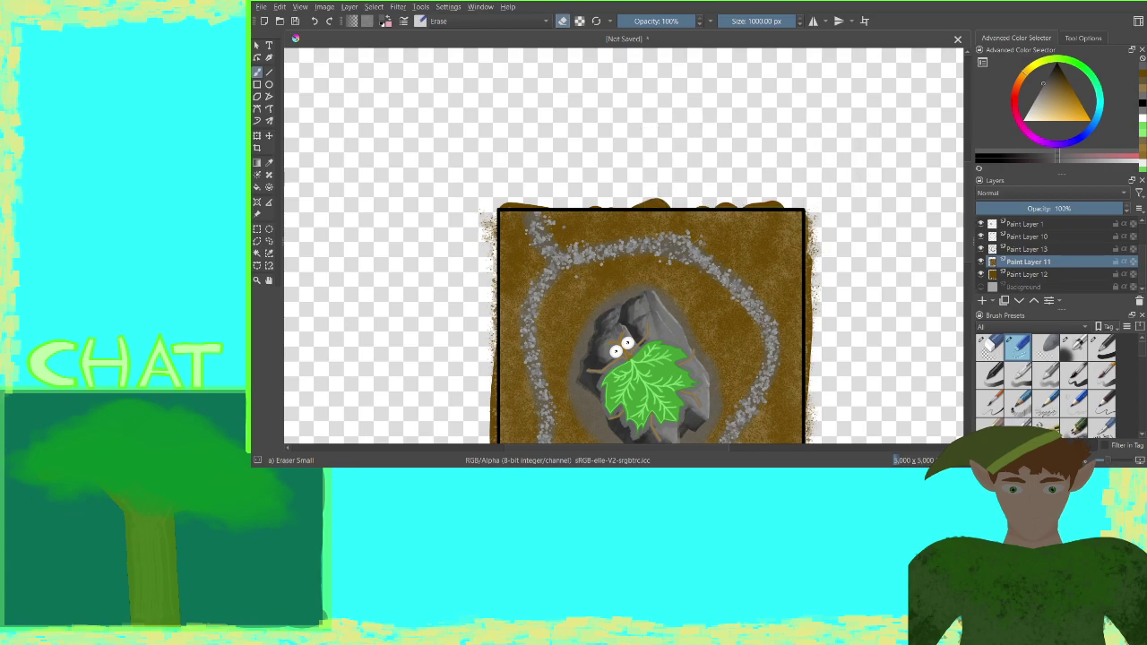
# Rotate the canvas and erase the brown speckles beyond the painting's right frame edge on Paint Layer 11
pyautogui.moveTo(547, 431); pyautogui.dragTo(982, 423)
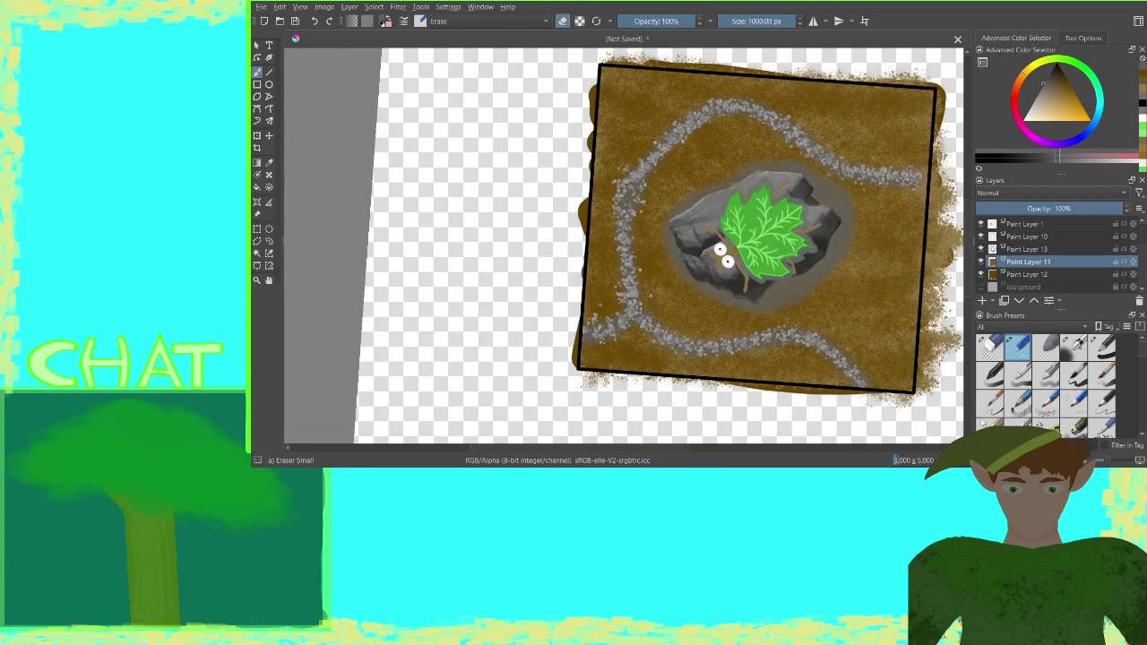
pyautogui.press('5')
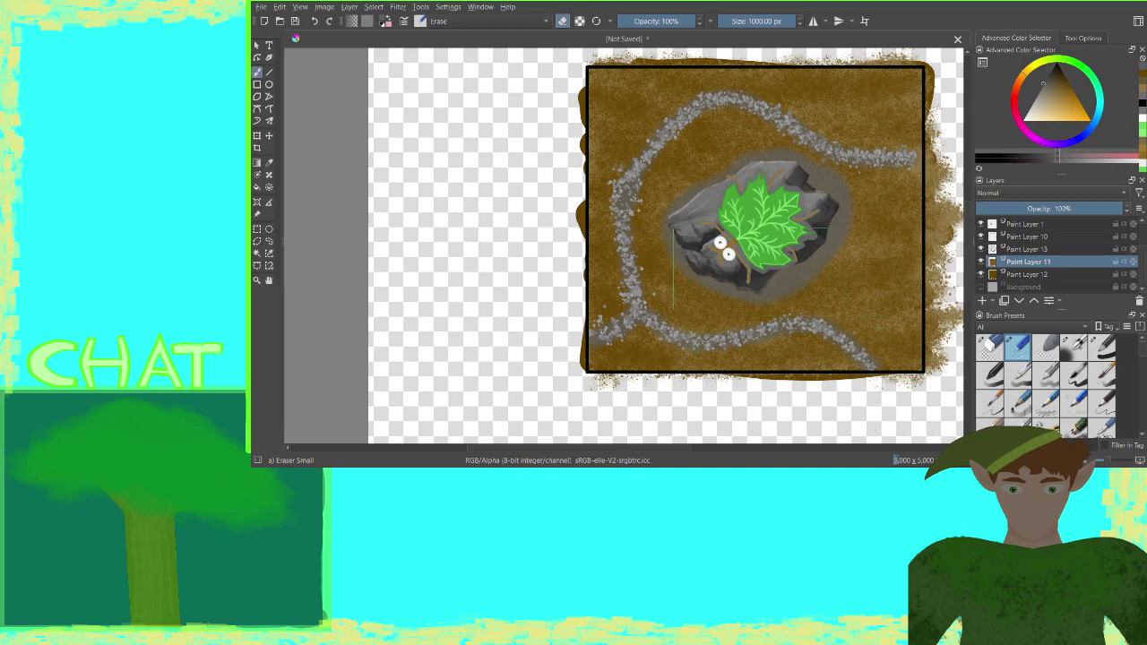
pyautogui.moveTo(787, 177); pyautogui.dragTo(621, 308)
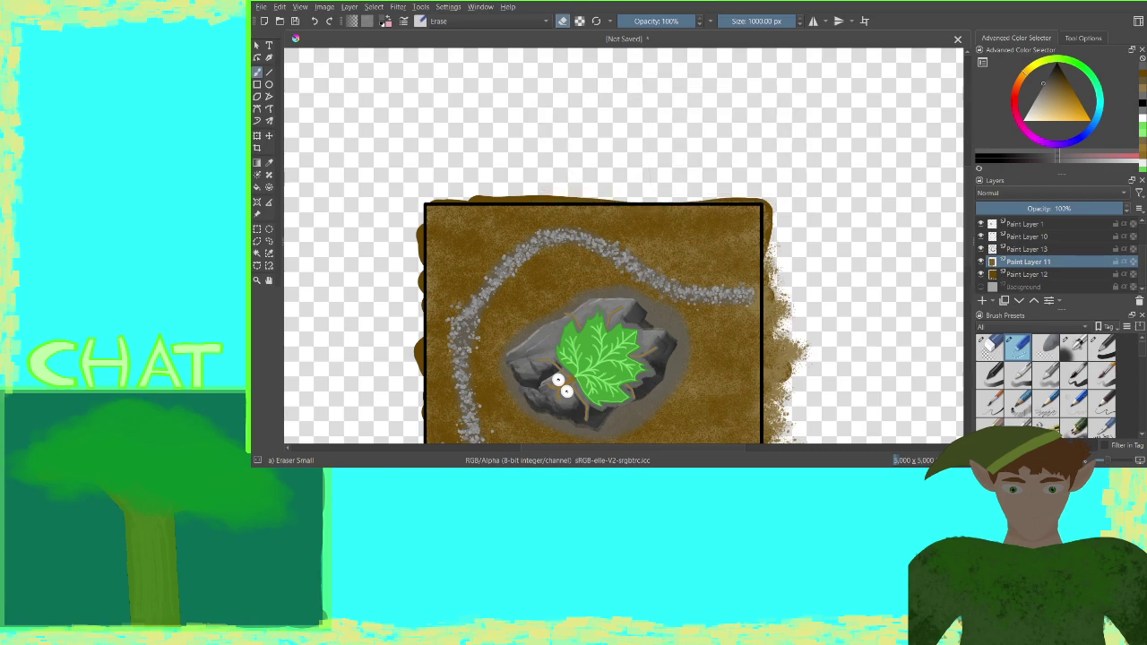
# Rotate the canvas upside down and erase the brown speckles beyond the painting's bottom frame edge on Paint Layer 11
pyautogui.press('4')
pyautogui.press('6')
pyautogui.press('6')
pyautogui.press('4')
pyautogui.press('4')
pyautogui.press('4')
pyautogui.press('4')
pyautogui.press('4')
pyautogui.press('4')
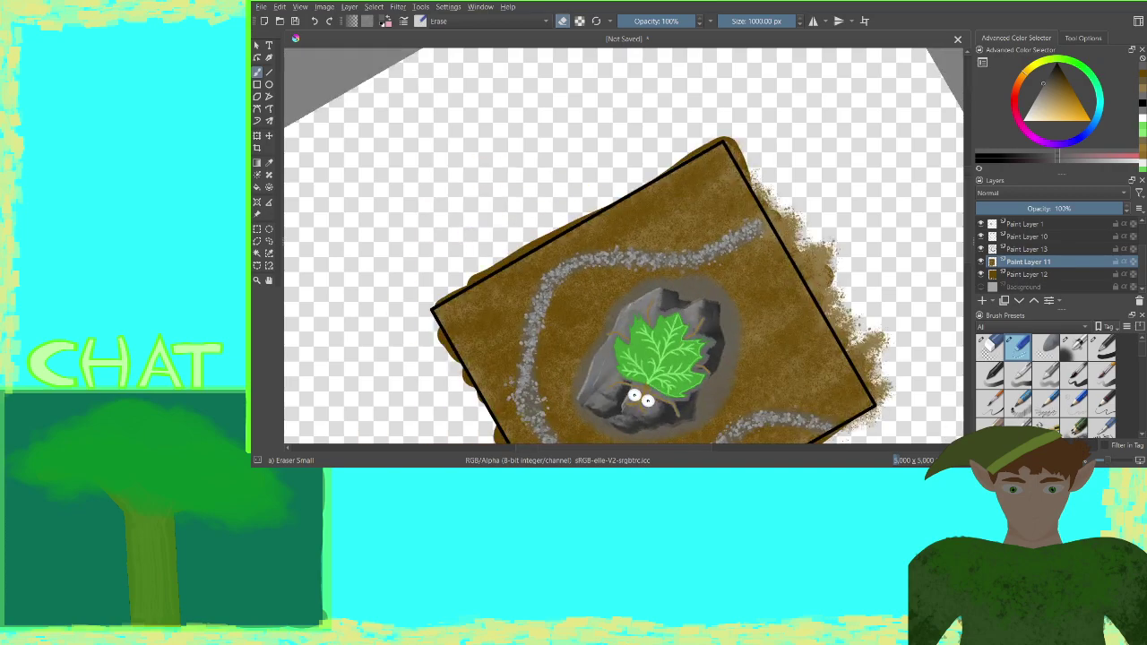
pyautogui.press('4')
pyautogui.press('6')
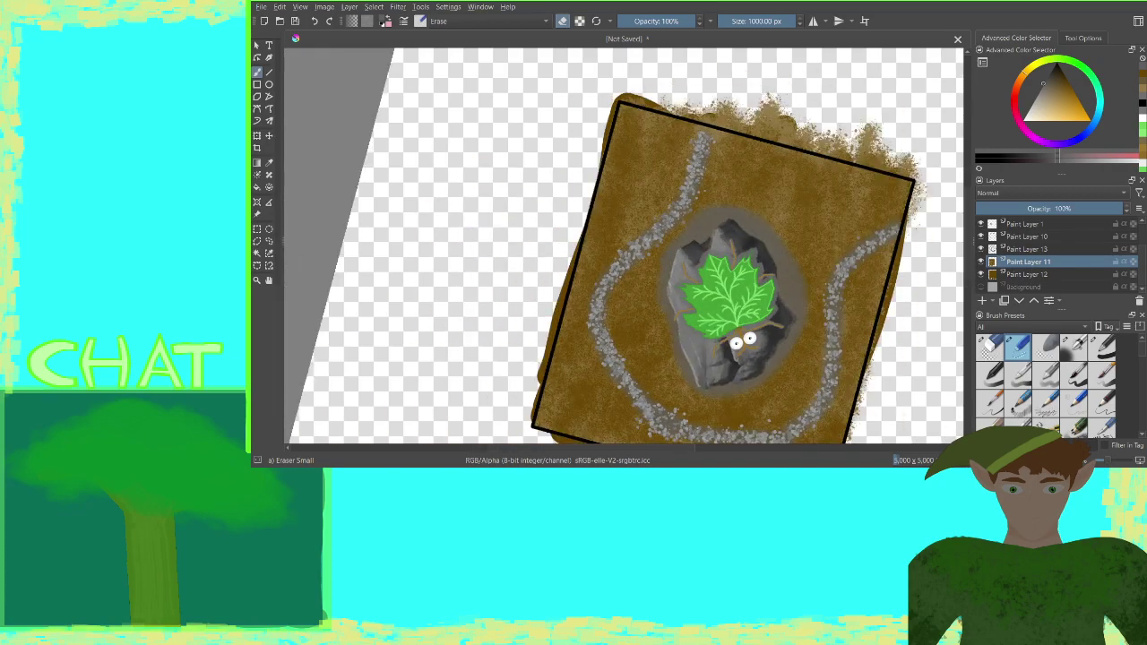
pyautogui.press('5')
pyautogui.press('5')
pyautogui.press('5')
pyautogui.press('5')
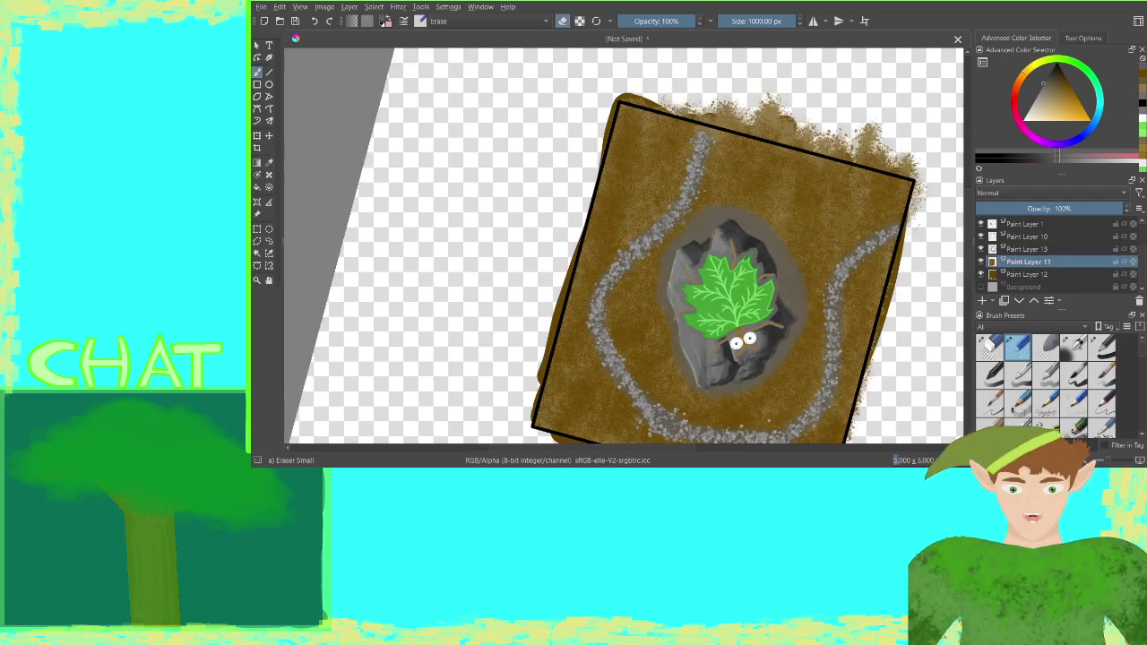
pyautogui.press('5')
pyautogui.press('5')
pyautogui.press('5')
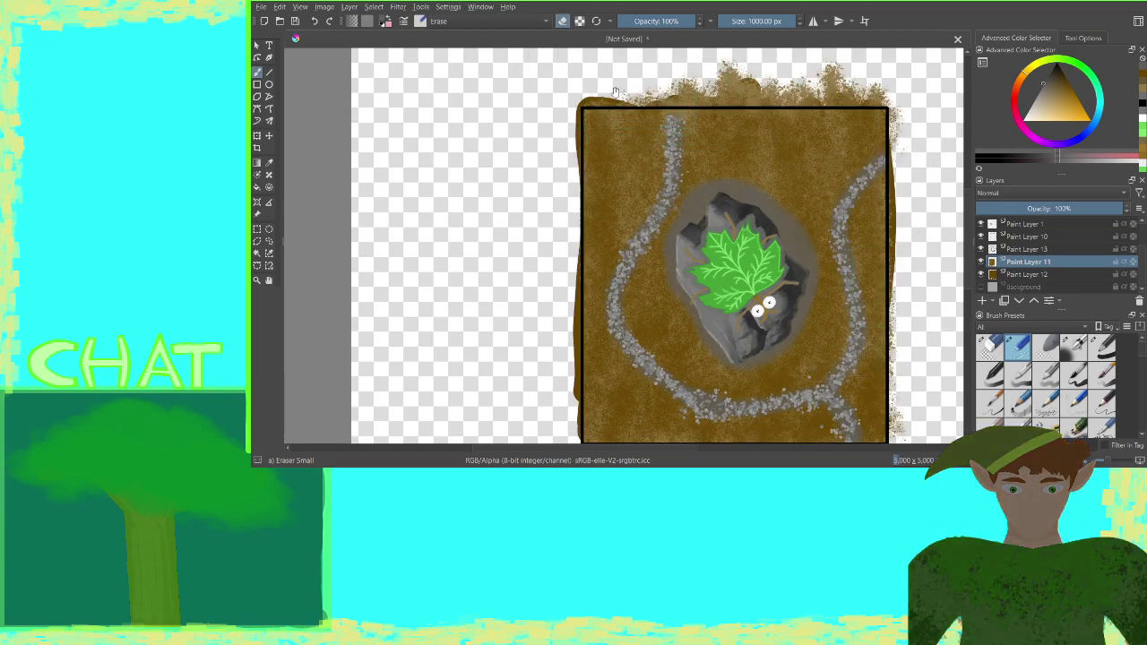
pyautogui.moveTo(615, 92)
pyautogui.mouseDown()
pyautogui.moveTo(484, 218)
pyautogui.moveTo(519, 199)
pyautogui.moveTo(729, 191)
pyautogui.mouseUp()
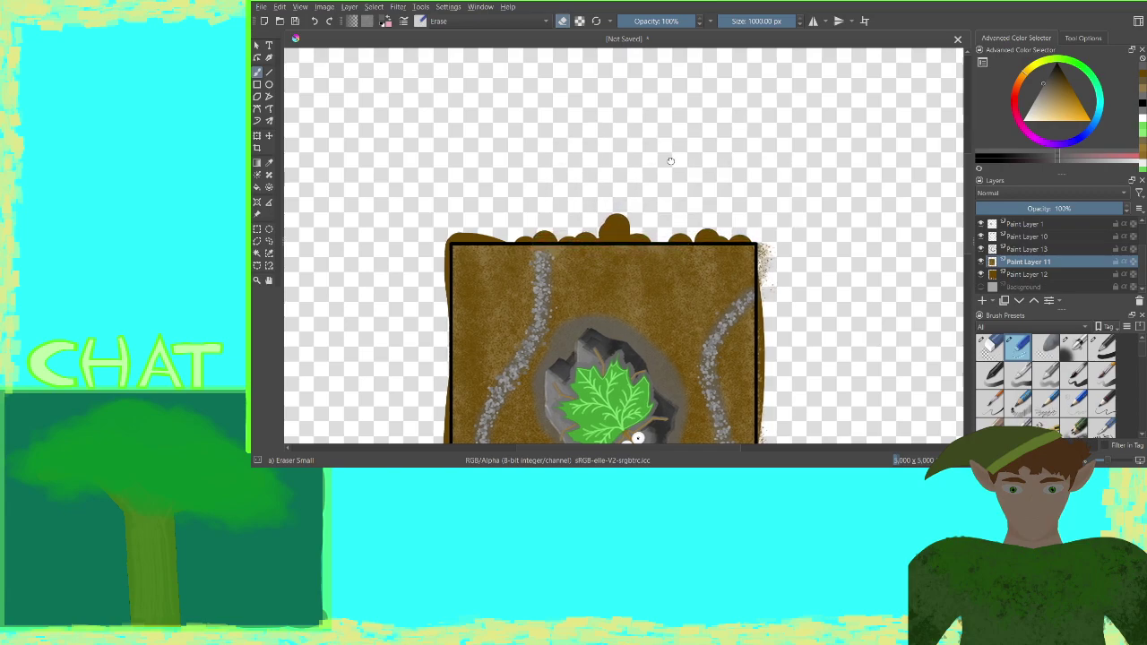
# Rotate the canvas further and erase the brown speckles beyond the painting's left frame edge on Paint Layer 11
pyautogui.moveTo(670, 160); pyautogui.dragTo(721, 2)
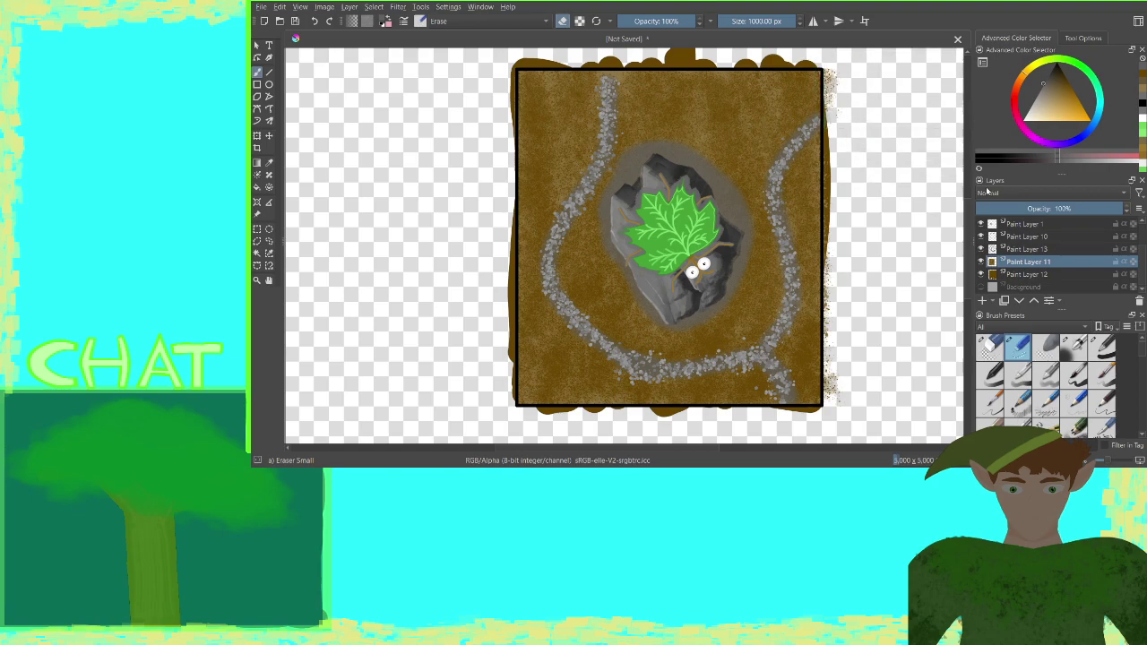
pyautogui.press('4')
pyautogui.press('4')
pyautogui.press('4')
pyautogui.press('4')
pyautogui.press('4')
pyautogui.press('4')
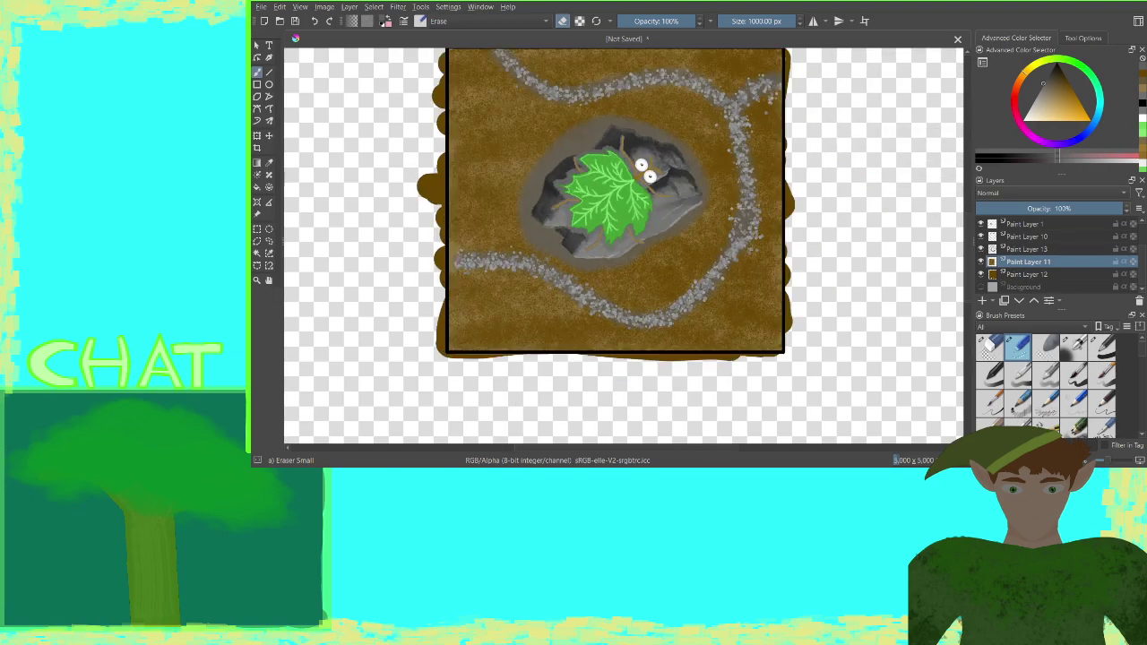
pyautogui.scroll(4, 862, 262)
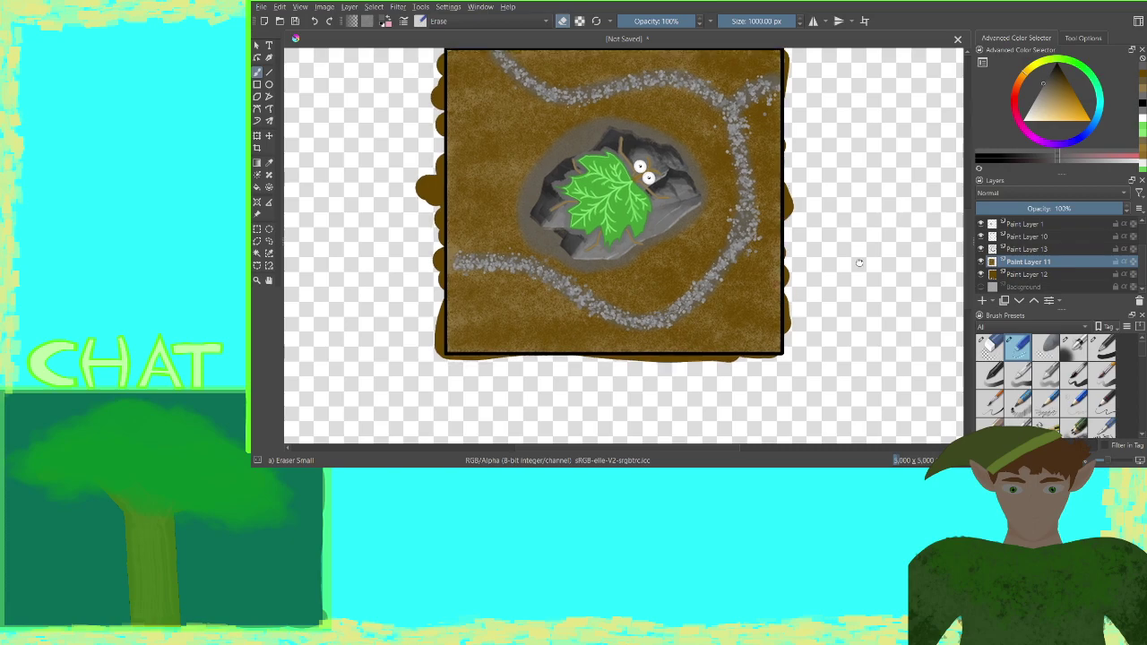
pyautogui.moveTo(500, 158); pyautogui.dragTo(500, 172)
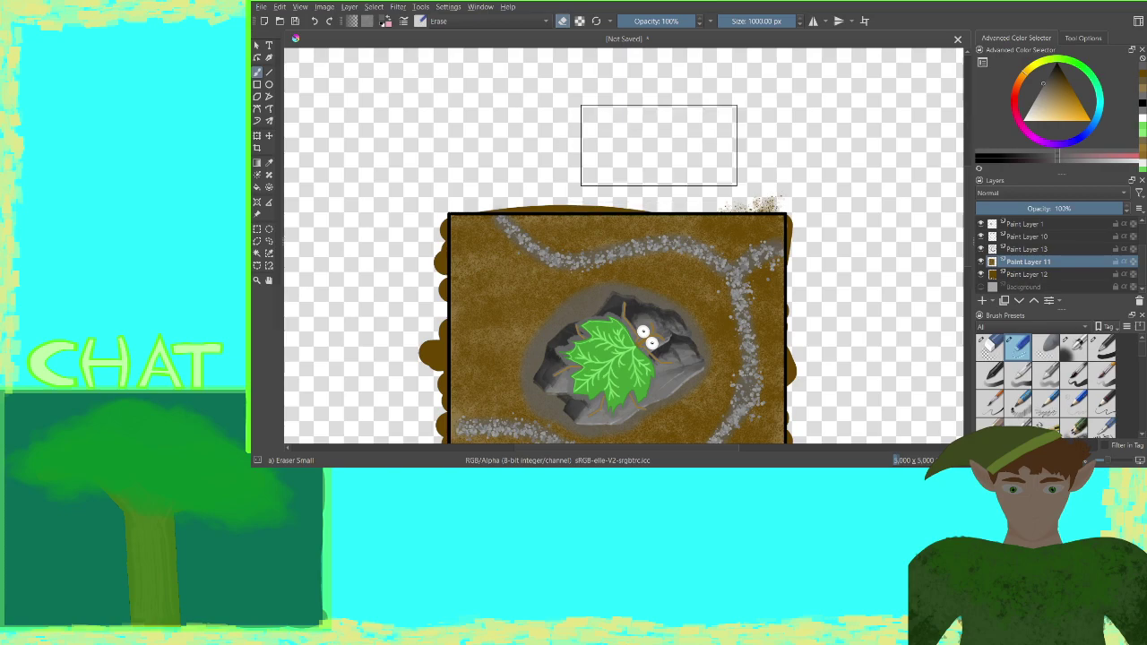
pyautogui.moveTo(744, 144); pyautogui.dragTo(753, 173)
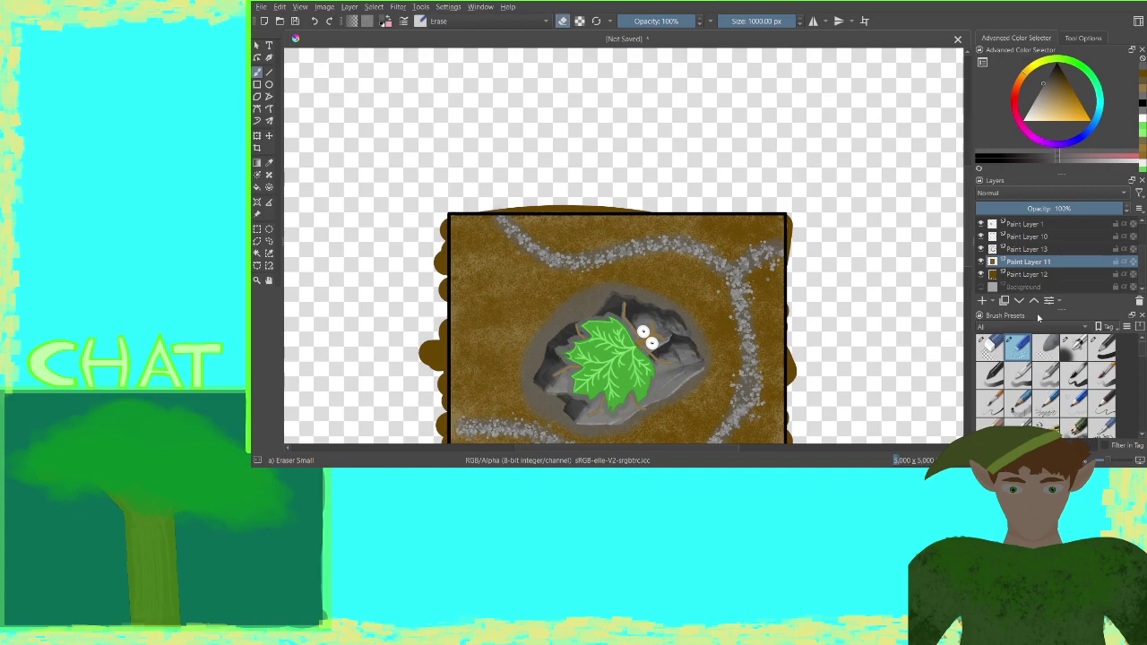
# Erase the solid brown beyond the painting's left frame edge on Paint Layer 12
pyautogui.click(997, 274)
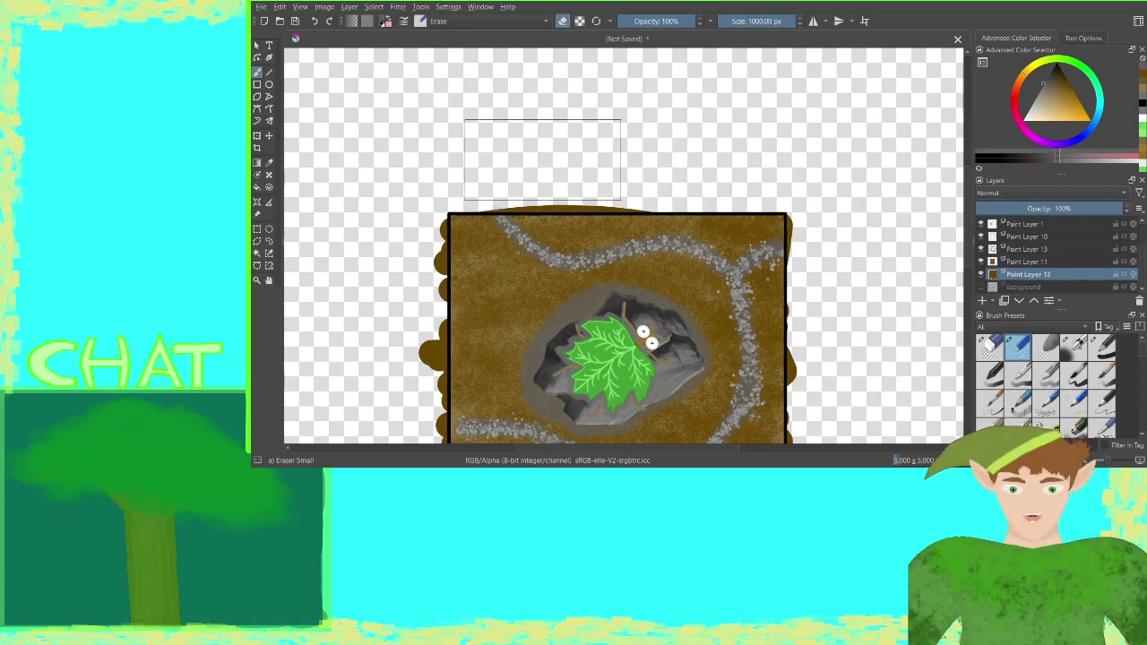
pyautogui.moveTo(534, 162); pyautogui.dragTo(532, 171)
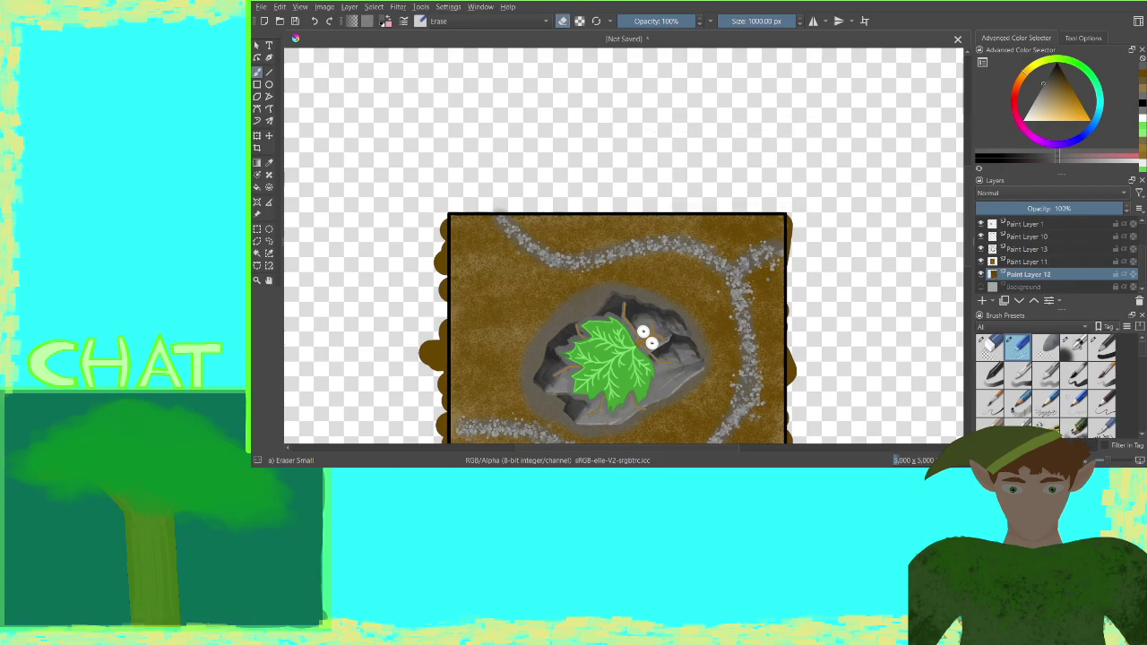
# Rotate the canvas upright and erase the solid brown beyond the painting's top frame edge on Paint Layer 12
pyautogui.press('4')
pyautogui.press('4')
pyautogui.press('4')
pyautogui.press('4')
pyautogui.press('4')
pyautogui.press('4')
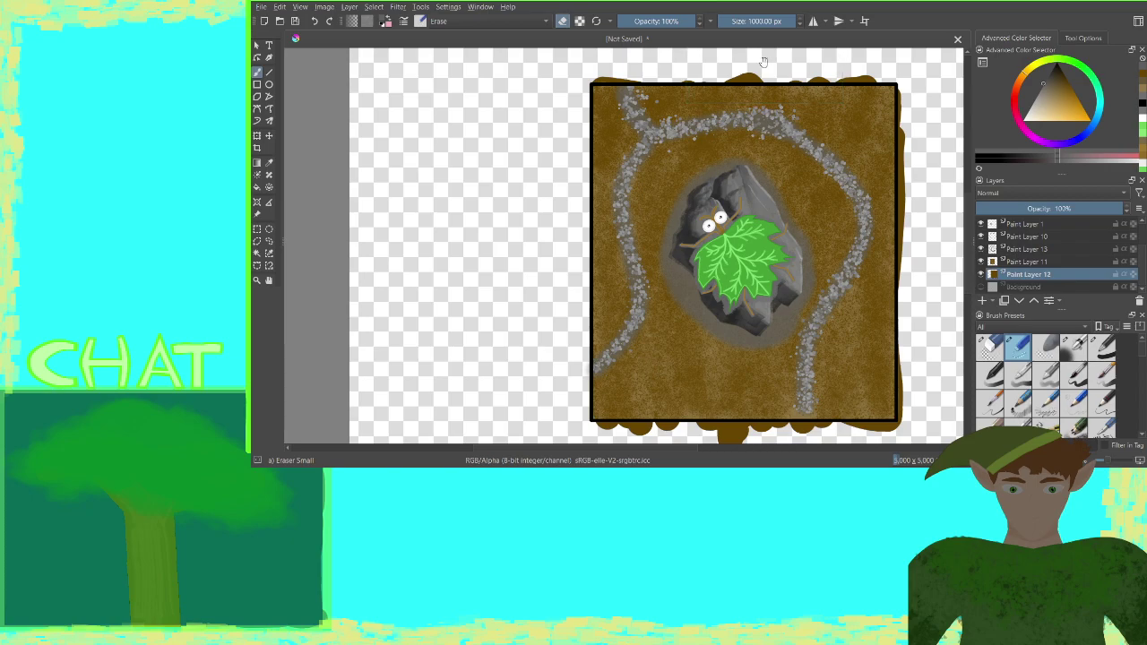
pyautogui.moveTo(764, 62); pyautogui.dragTo(725, 177)
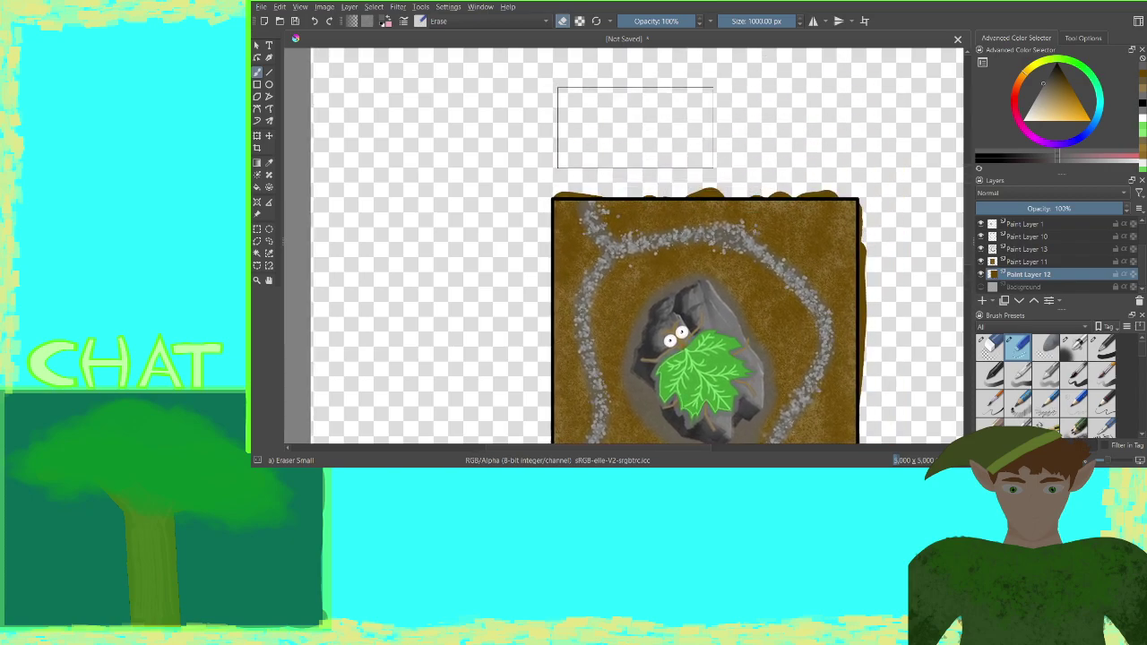
pyautogui.click(623, 155)
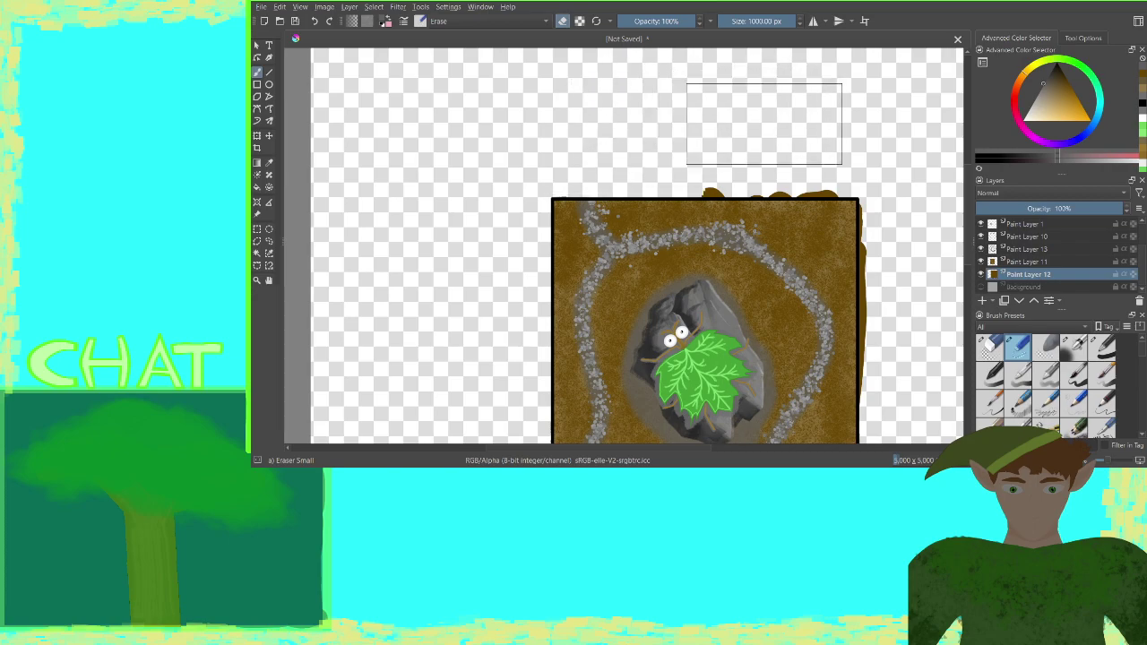
pyautogui.moveTo(762, 150); pyautogui.dragTo(763, 159)
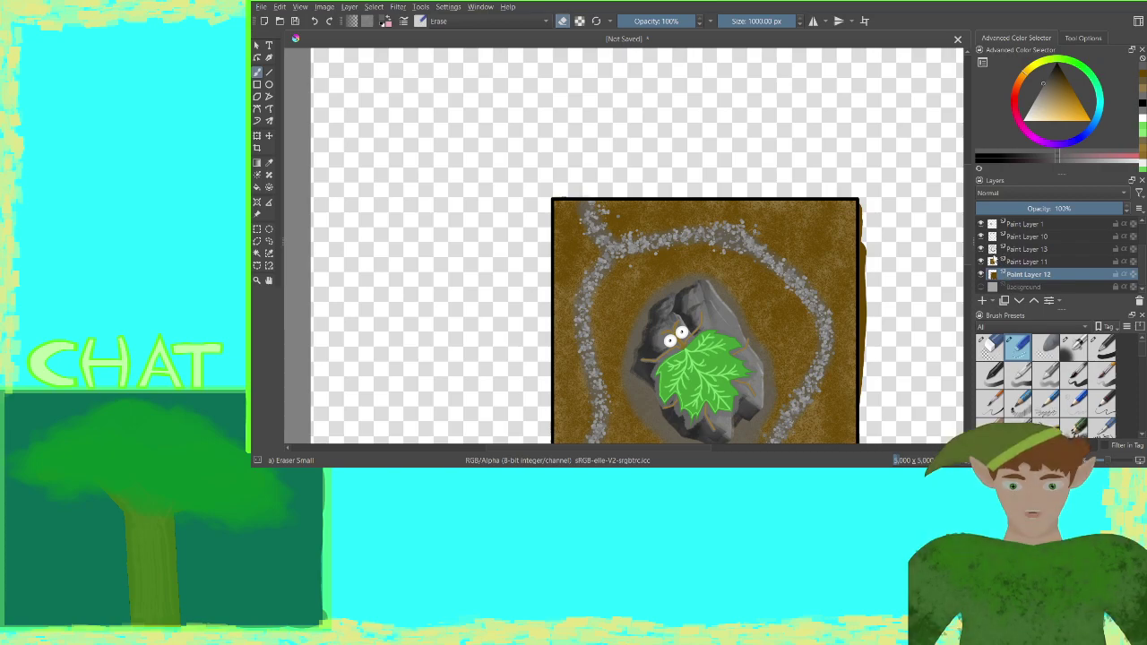
pyautogui.click(1021, 260)
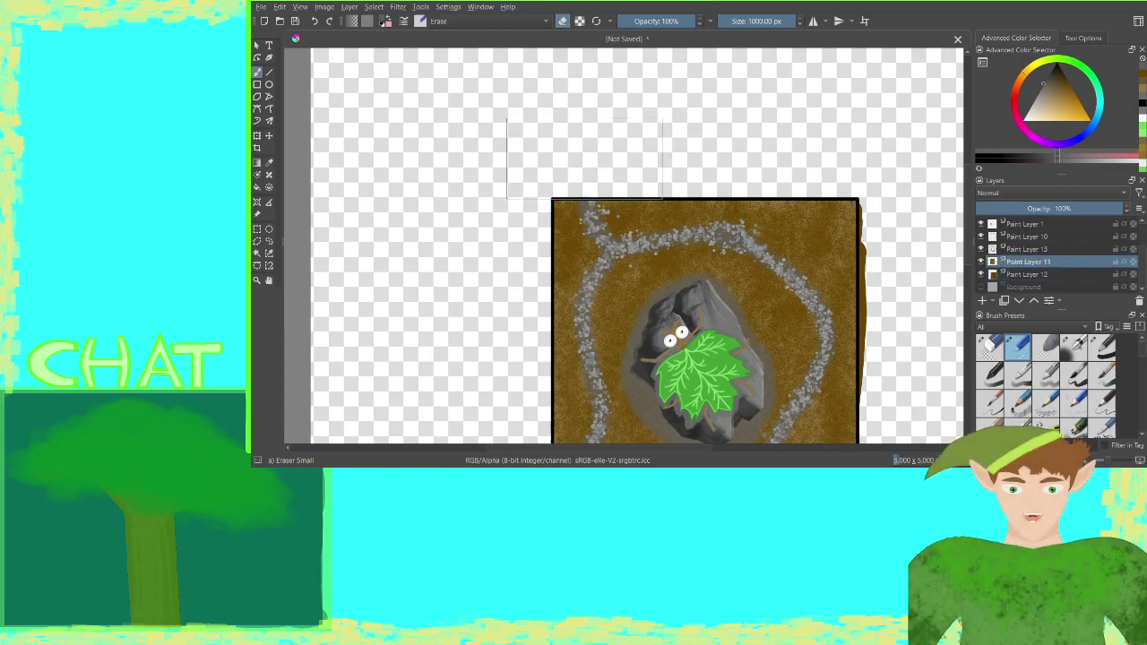
pyautogui.click(995, 276)
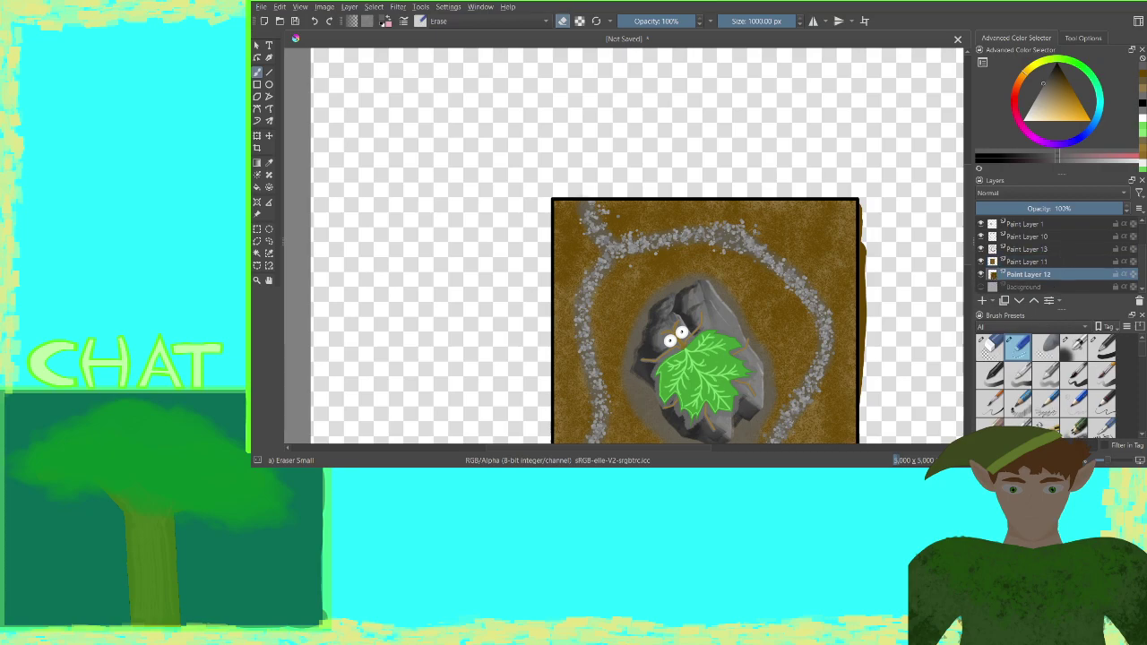
# Rotate the canvas and erase the solid brown beyond the painting's right frame edge on Paint Layer 12
pyautogui.press('4')
pyautogui.press('4')
pyautogui.press('4')
pyautogui.press('4')
pyautogui.press('4')
pyautogui.press('4')
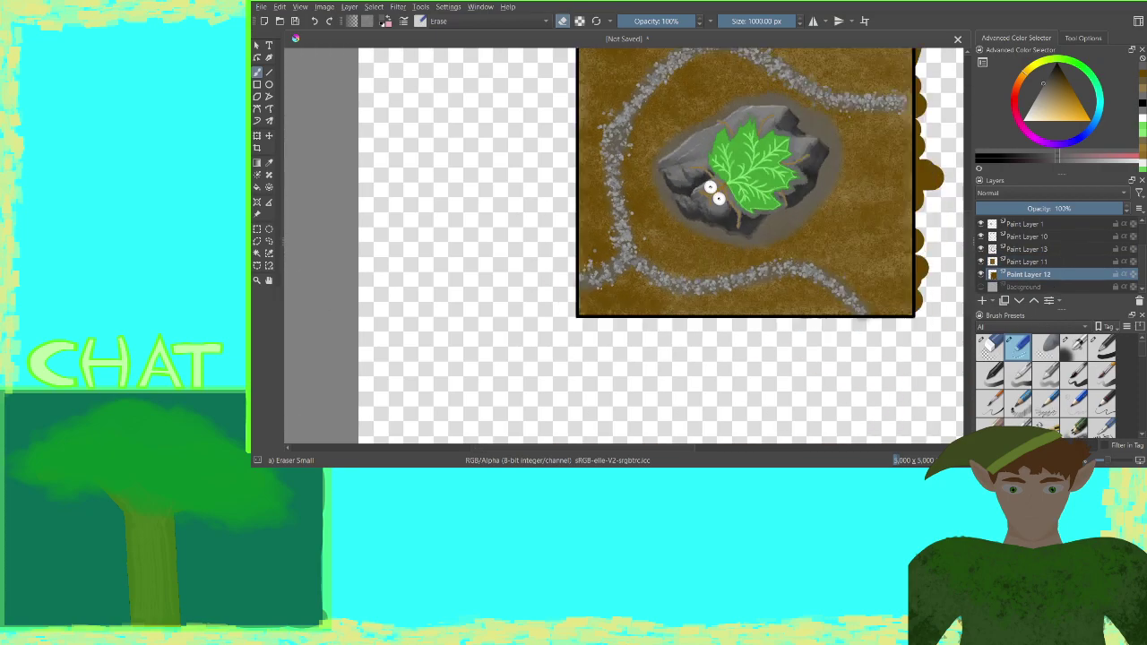
pyautogui.moveTo(894, 368); pyautogui.dragTo(807, 501)
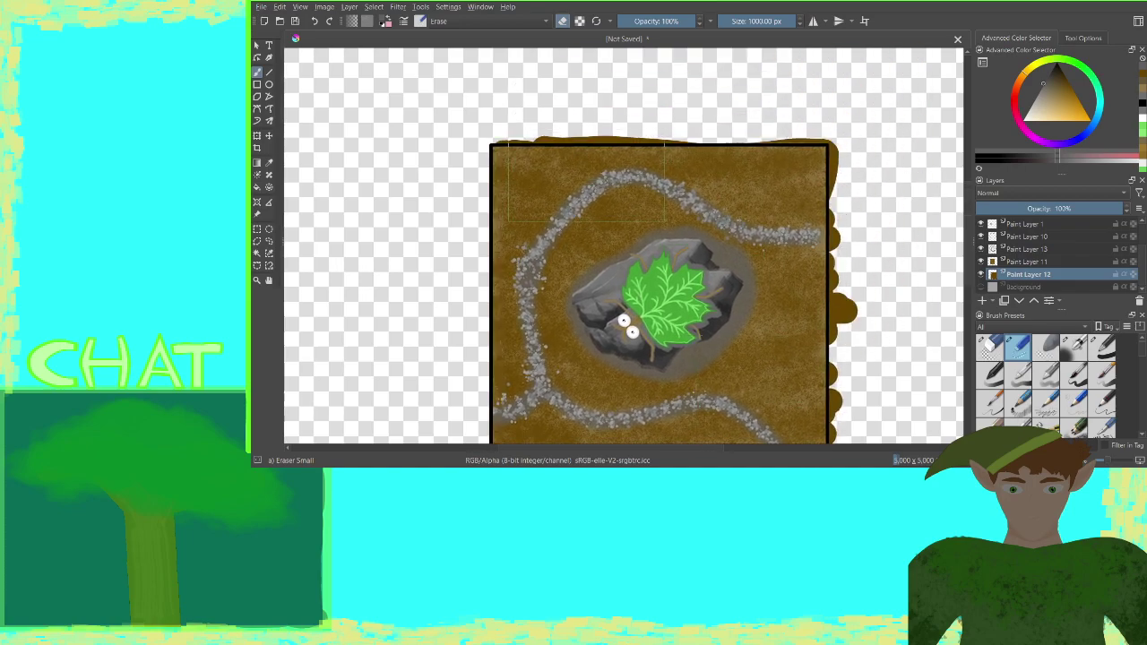
pyautogui.click(559, 103)
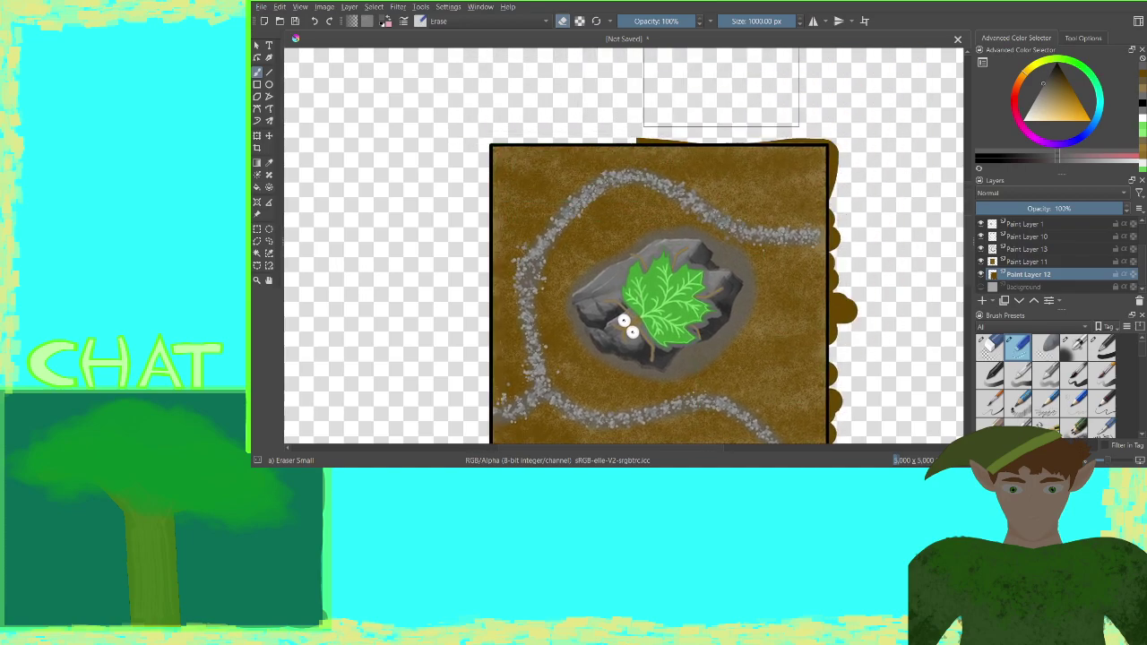
pyautogui.moveTo(712, 99); pyautogui.dragTo(711, 103)
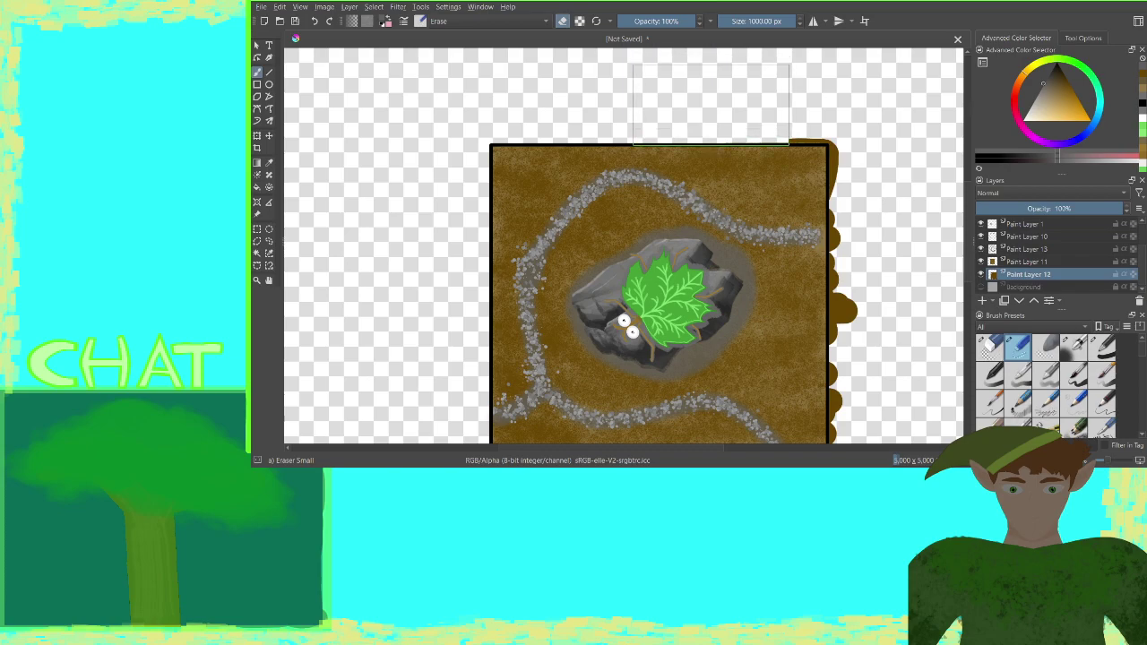
pyautogui.moveTo(800, 97); pyautogui.dragTo(800, 104)
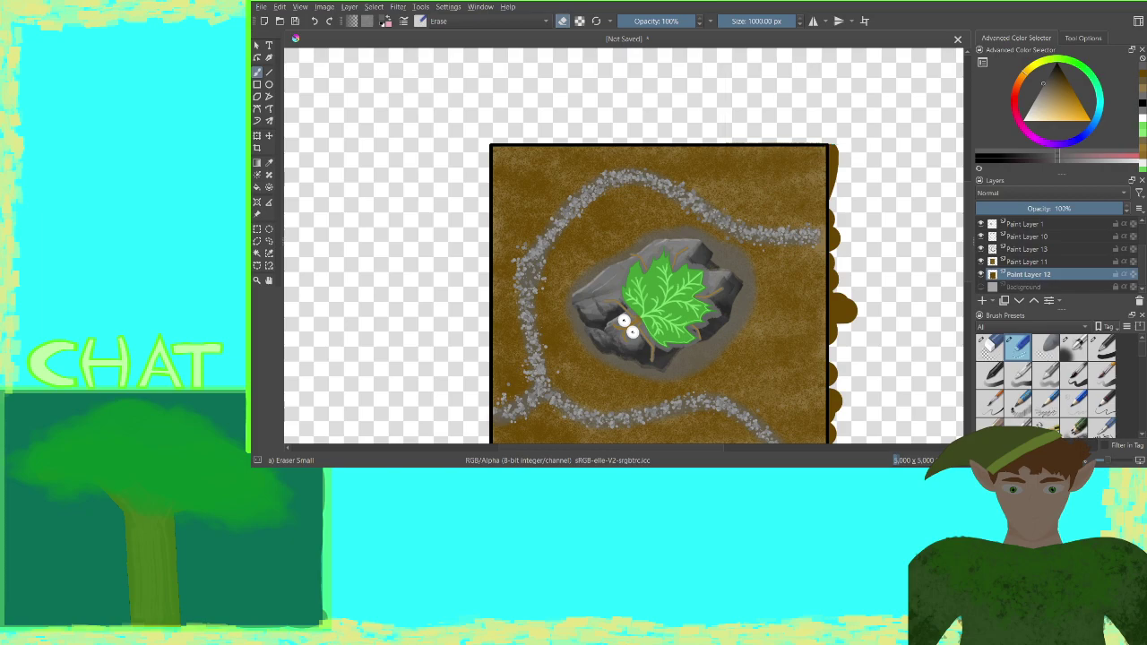
# Rotate the canvas upside down and erase the solid brown beyond the painting's bottom frame edge on Paint Layer 12
pyautogui.moveTo(624, 413)
pyautogui.mouseDown()
pyautogui.moveTo(906, 408)
pyautogui.moveTo(948, 347)
pyautogui.mouseUp()
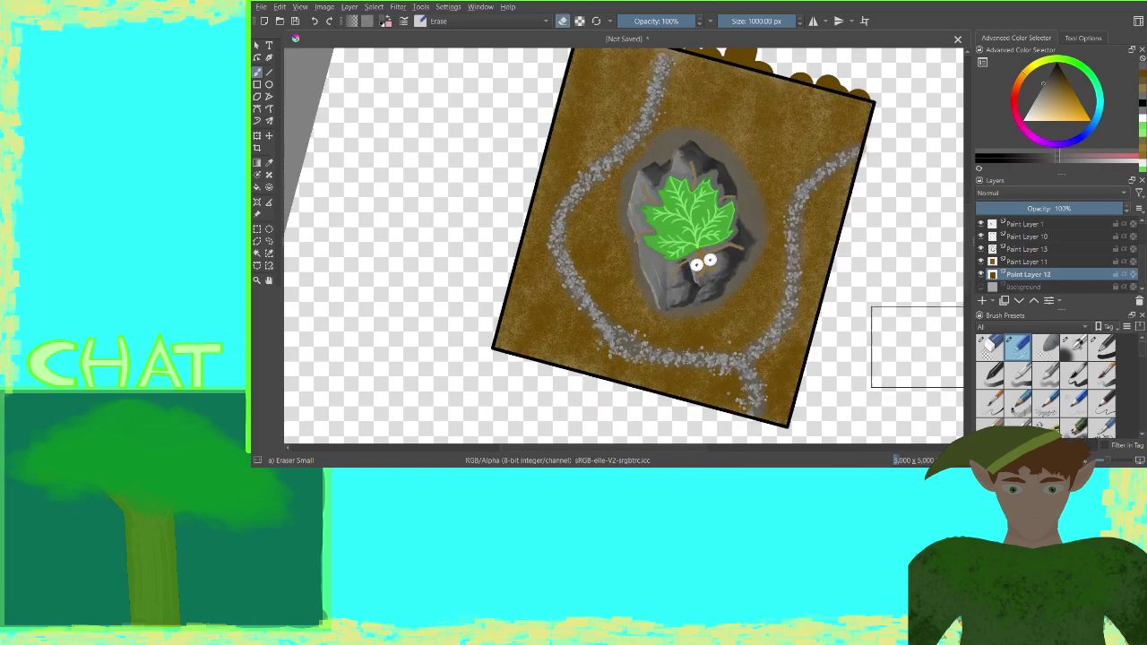
pyautogui.moveTo(947, 431)
pyautogui.mouseDown()
pyautogui.moveTo(940, 443)
pyautogui.moveTo(956, 347)
pyautogui.mouseUp()
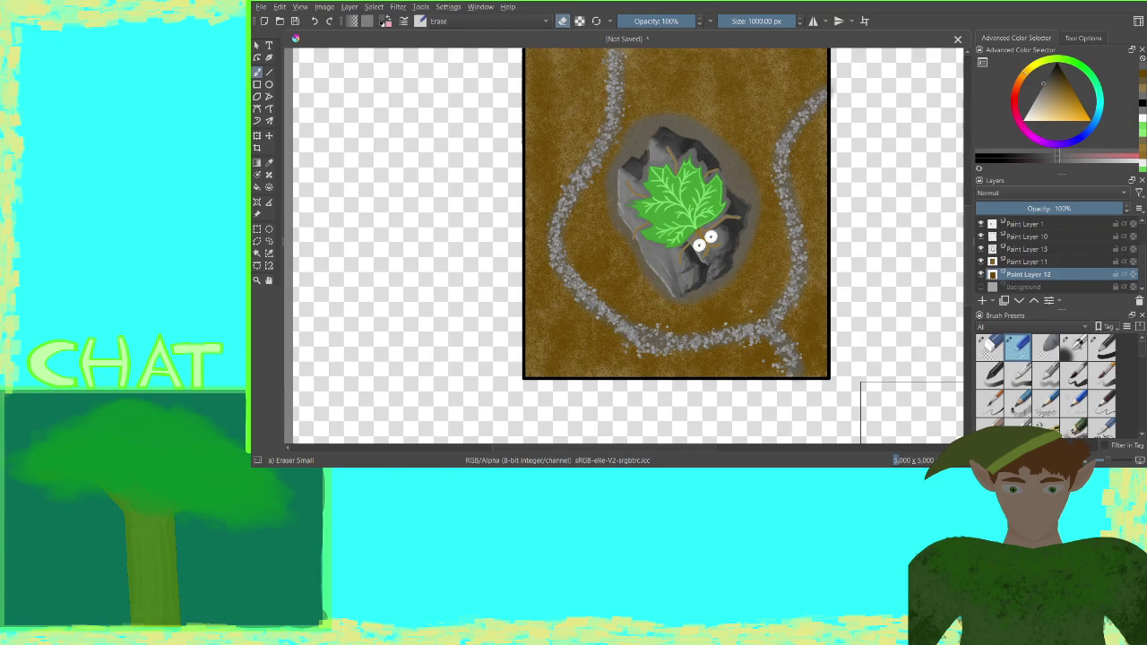
pyautogui.scroll(4, 856, 268)
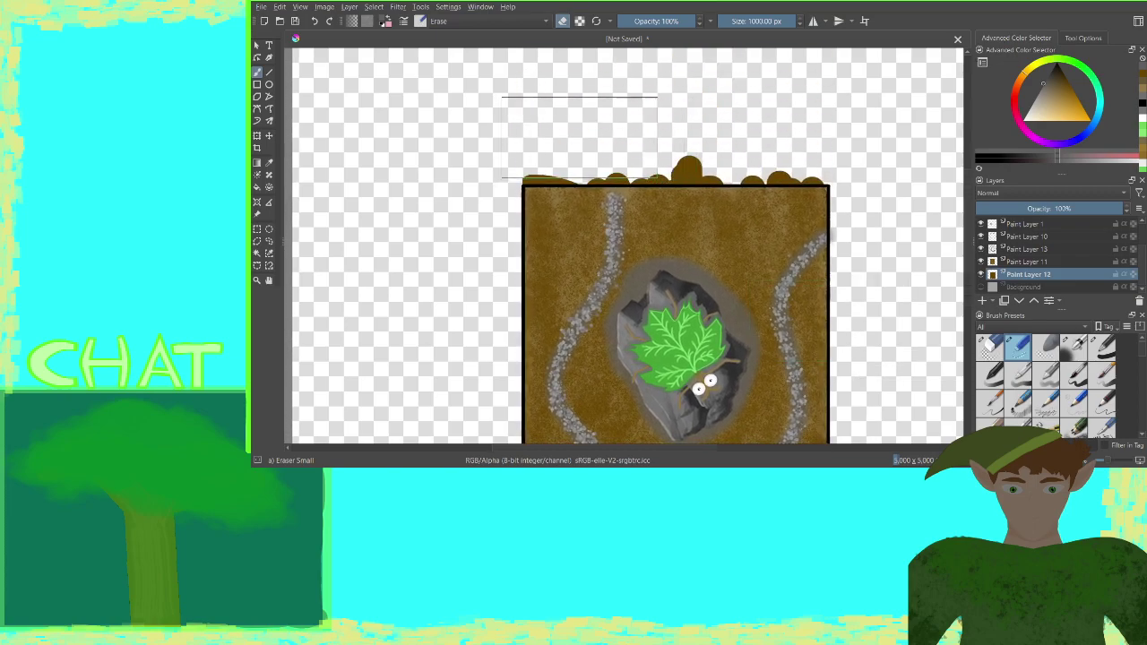
pyautogui.click(580, 139)
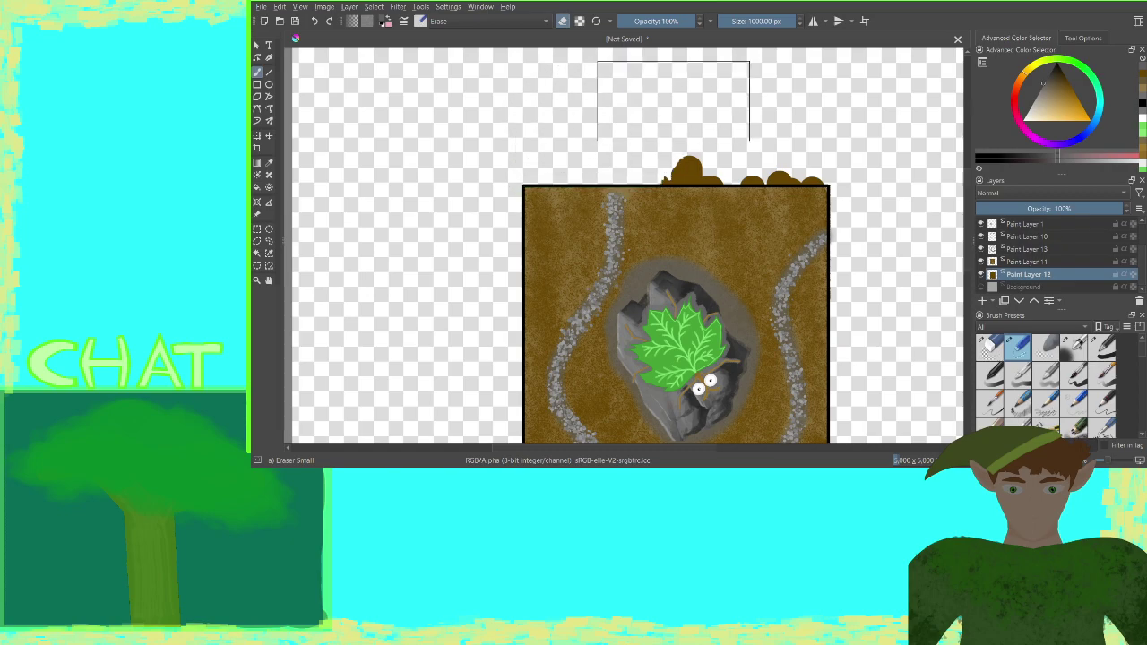
pyautogui.click(700, 183)
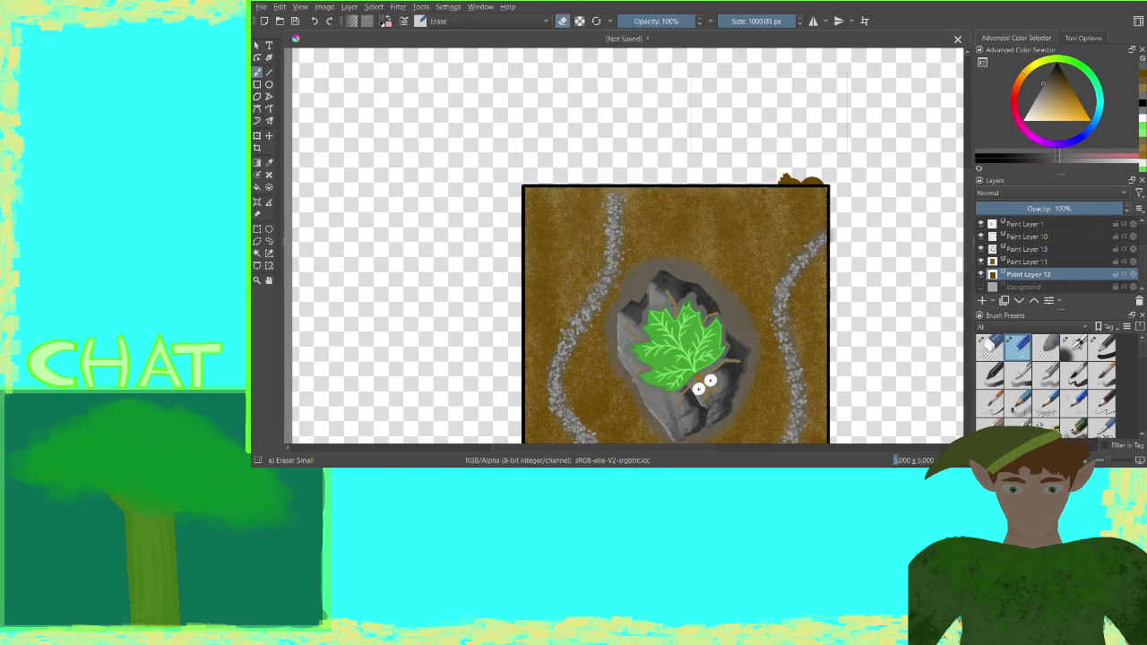
pyautogui.click(789, 142)
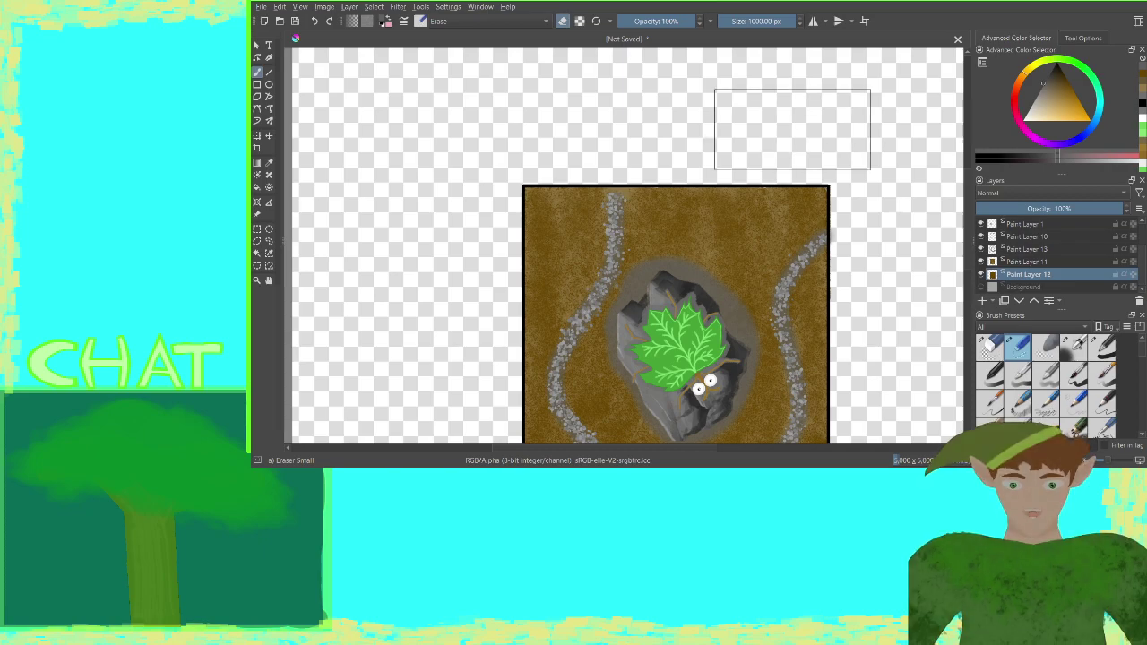
# Return the canvas upright, start a crop, and bring its left boundary to the outer edge of the painting's left frame
pyautogui.press('5')
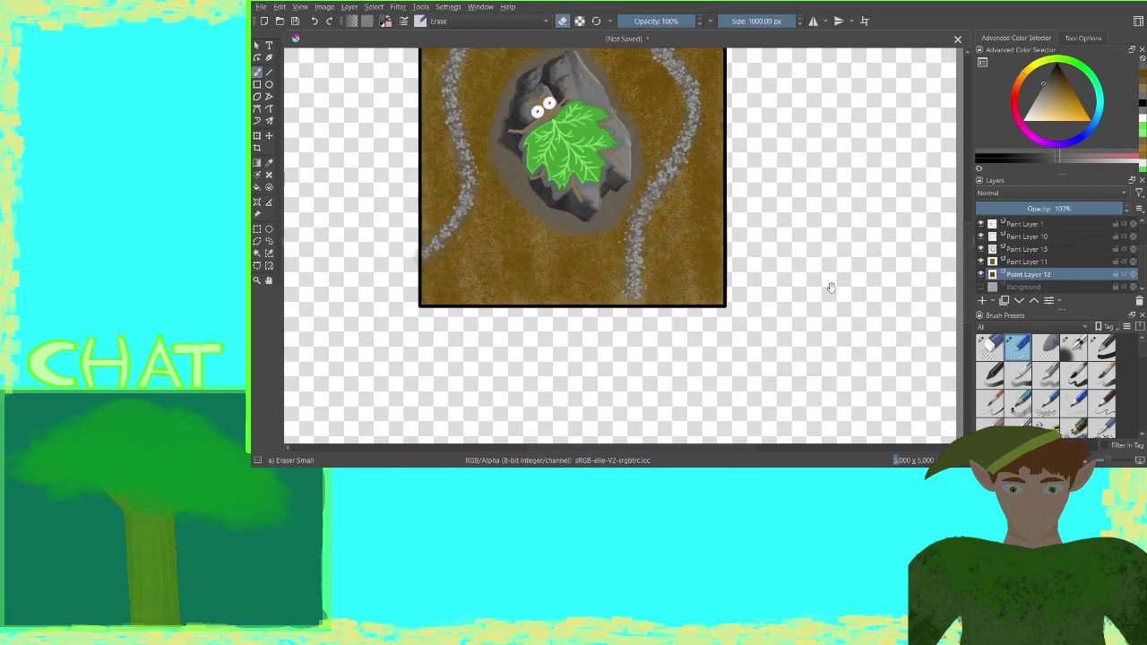
pyautogui.moveTo(827, 289); pyautogui.dragTo(870, 392)
pyautogui.moveTo(850, 353); pyautogui.dragTo(870, 359)
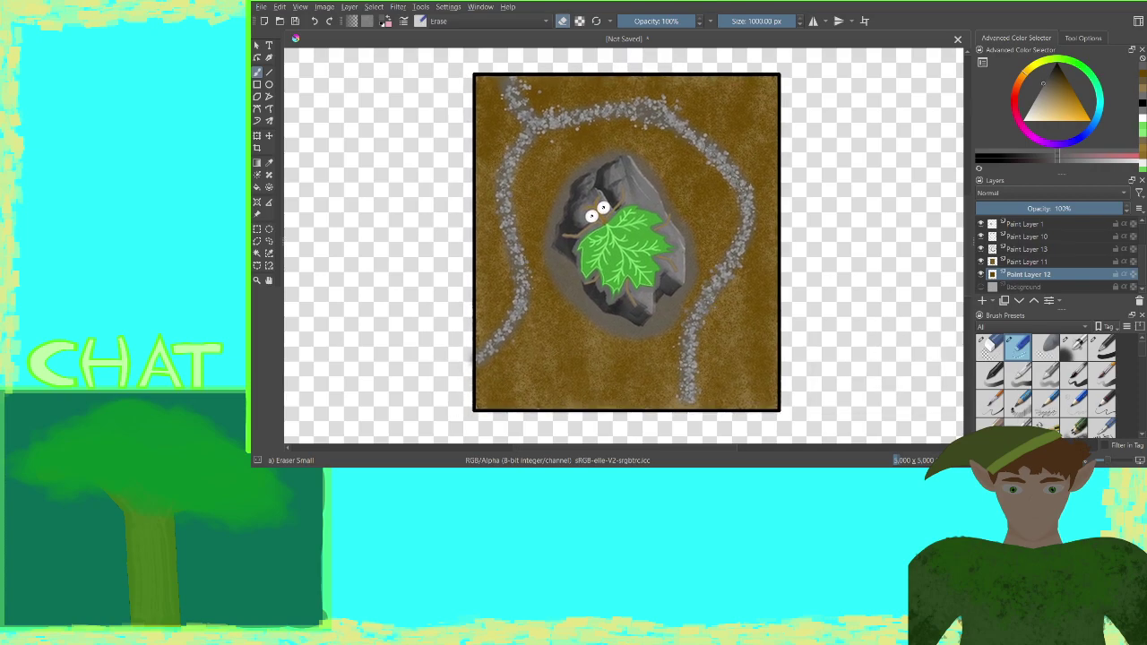
pyautogui.hotkey('ctrl', '-')
pyautogui.press('+')
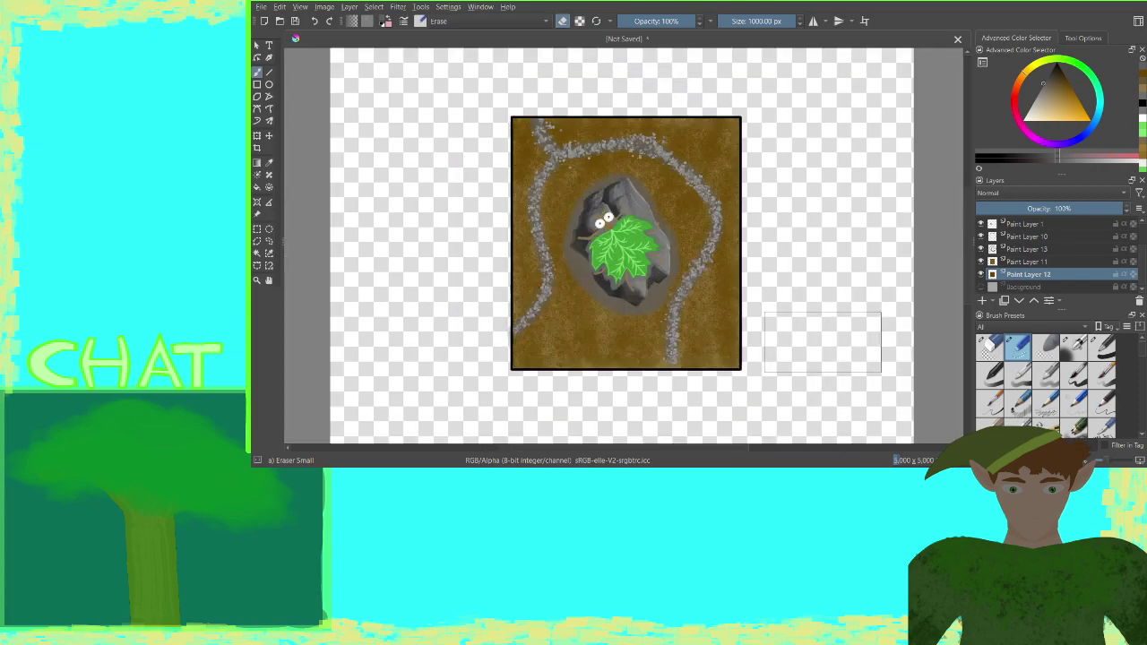
pyautogui.click(257, 148)
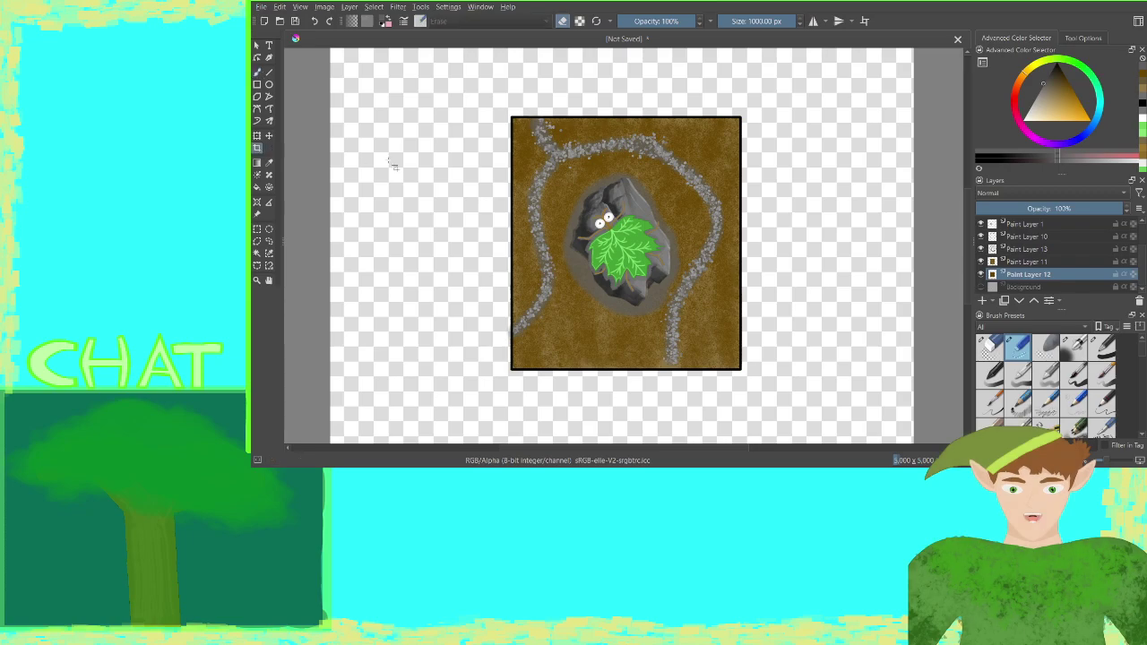
pyautogui.click(506, 145)
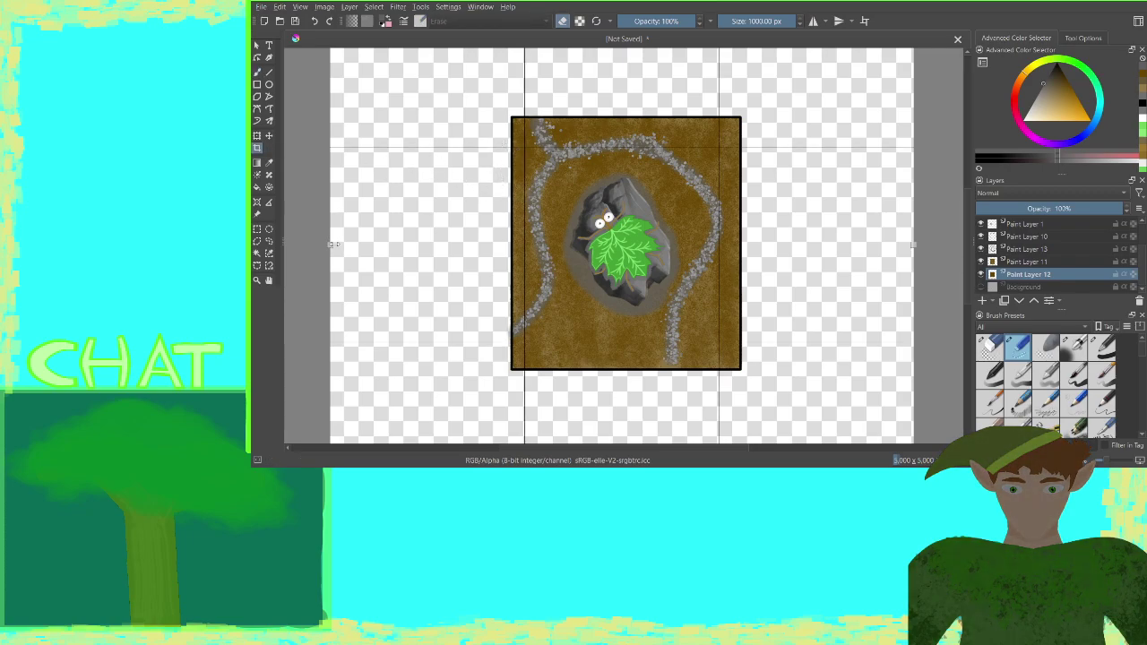
pyautogui.moveTo(332, 244); pyautogui.dragTo(508, 244)
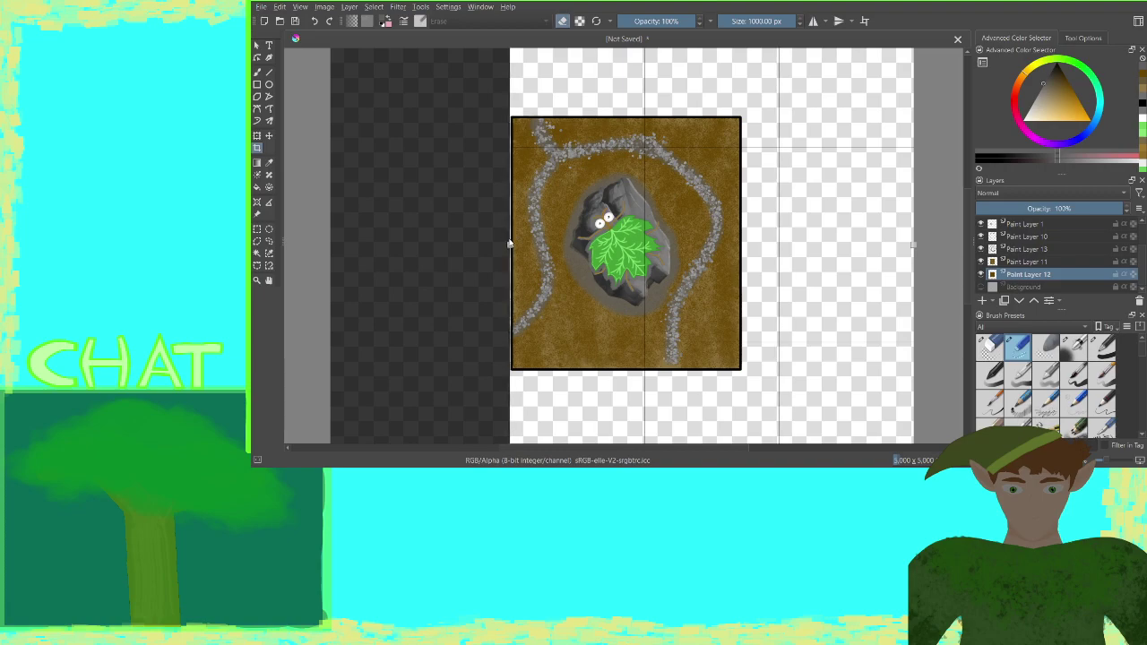
pyautogui.hotkey('ctrl', '+')
pyautogui.hotkey('ctrl', '+')
pyautogui.hotkey('ctrl', '+')
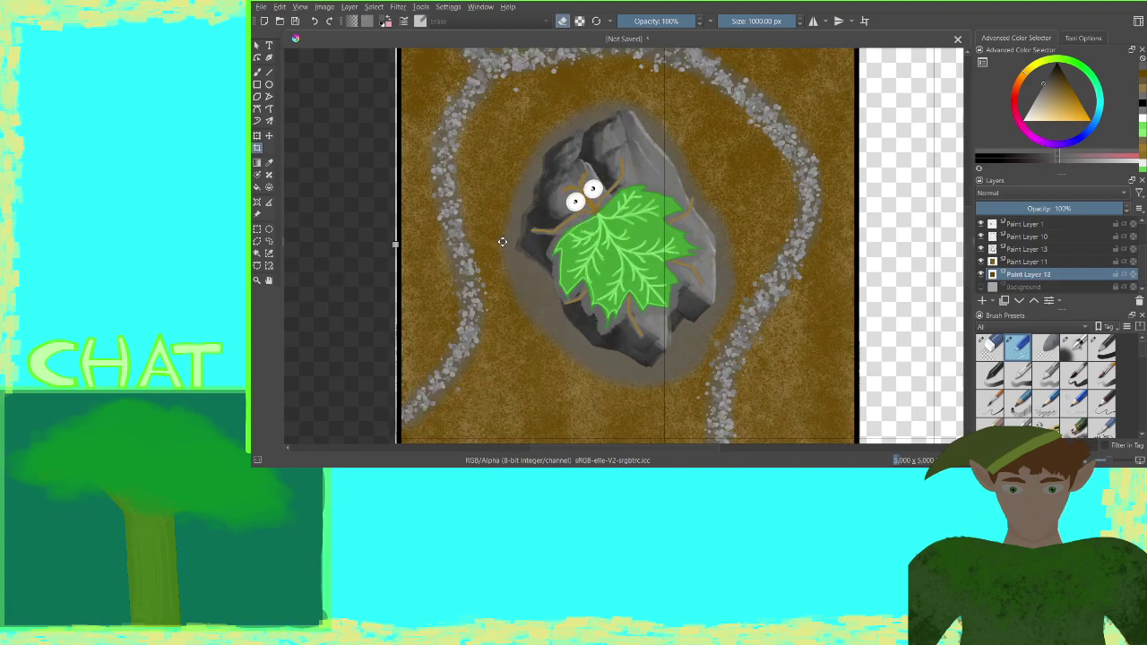
pyautogui.moveTo(319, 244); pyautogui.dragTo(330, 255)
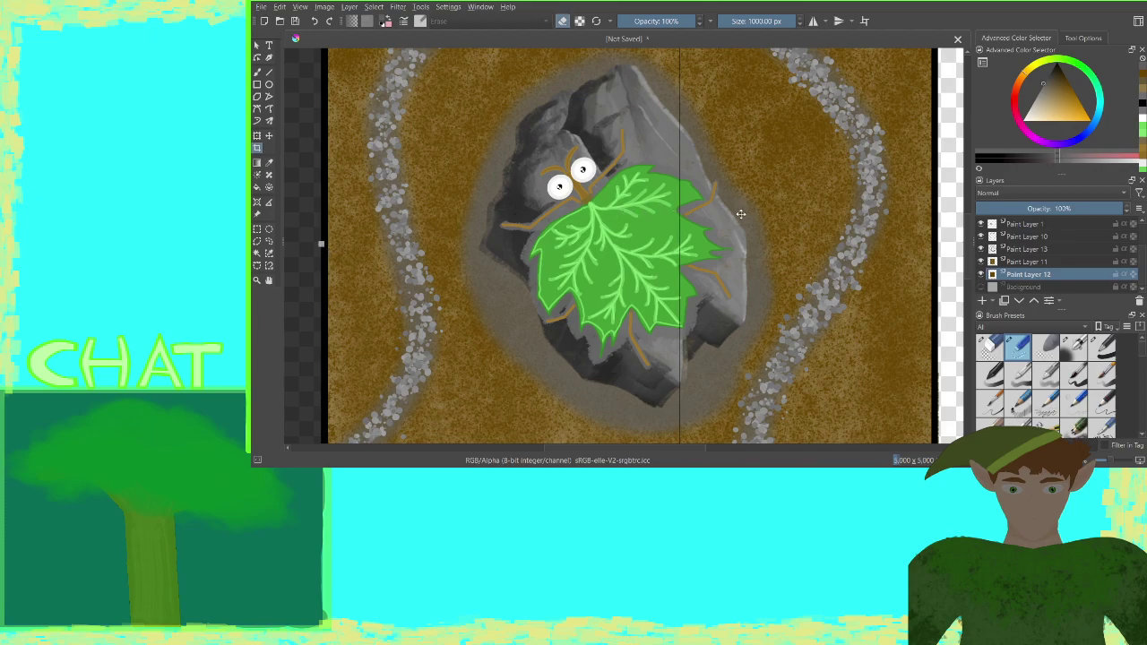
# Bring the right, bottom and top boundaries of the crop area in to the painting's black frame
pyautogui.scroll(-8, 727, 194)
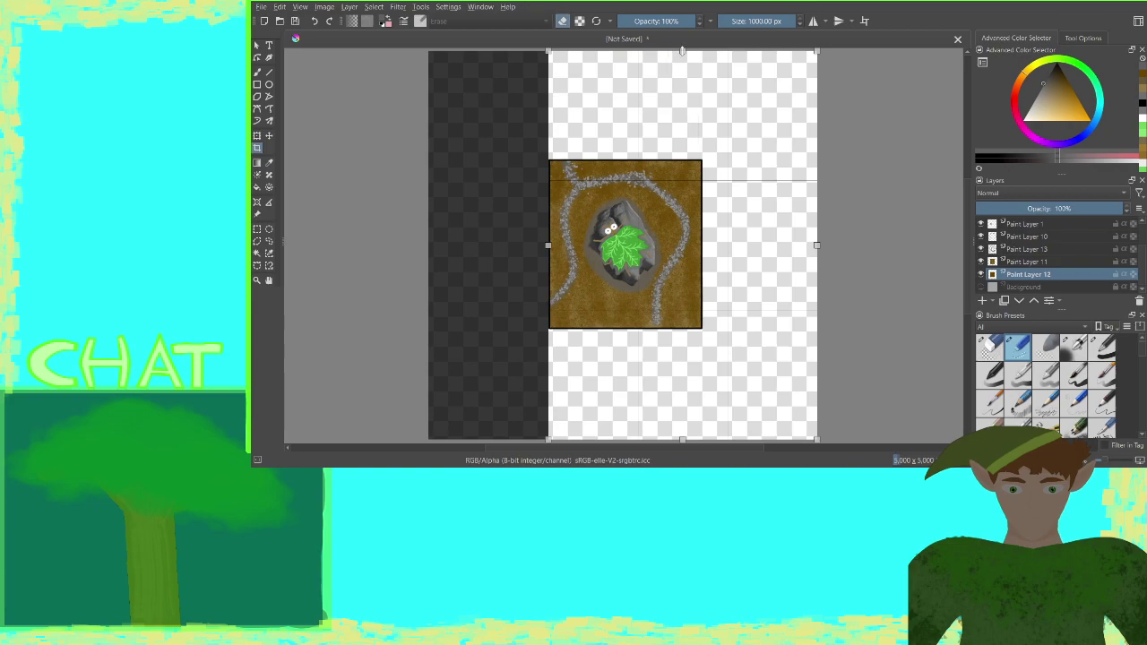
pyautogui.moveTo(816, 245); pyautogui.dragTo(702, 237)
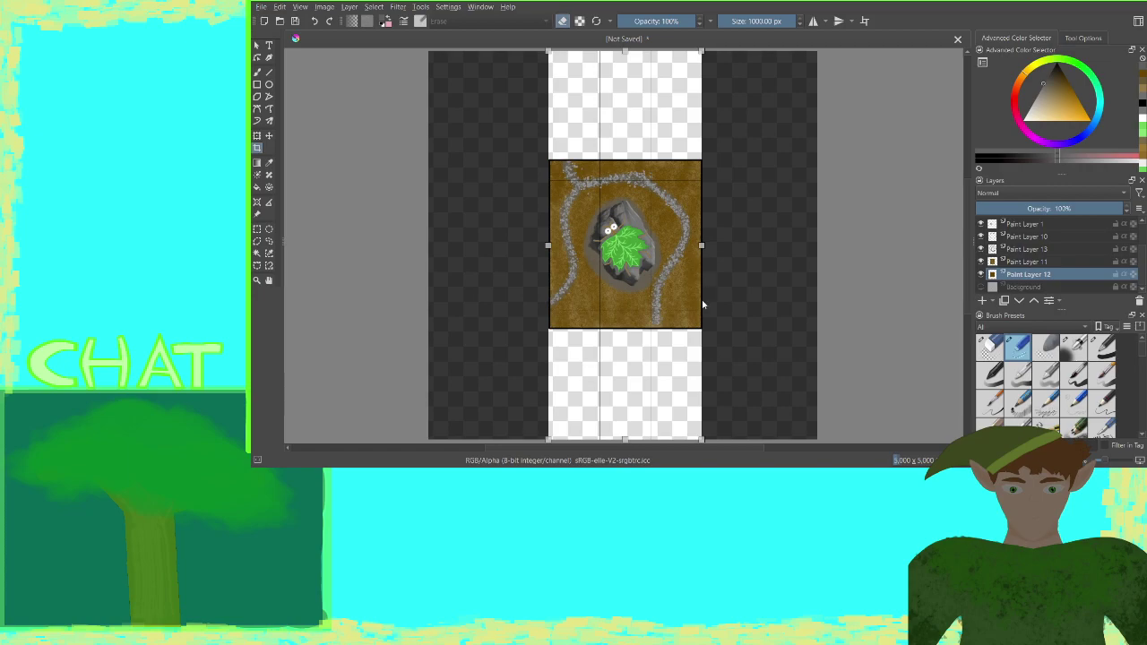
pyautogui.moveTo(624, 438); pyautogui.dragTo(634, 325)
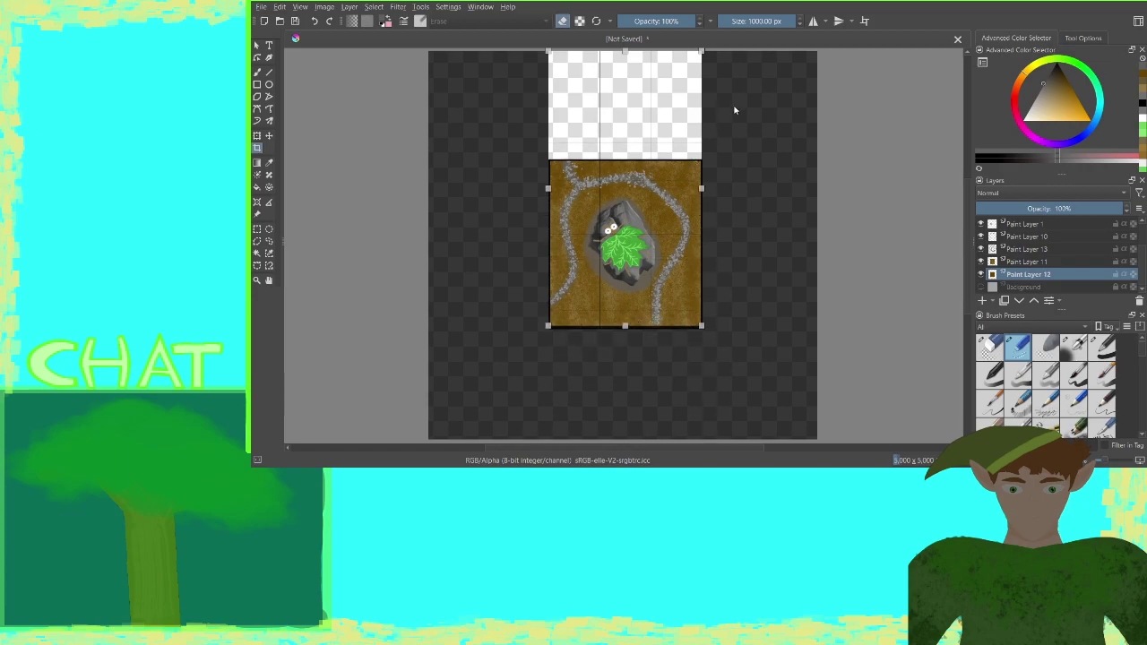
pyautogui.scroll(2, 735, 110)
pyautogui.moveTo(623, 83); pyautogui.dragTo(633, 193)
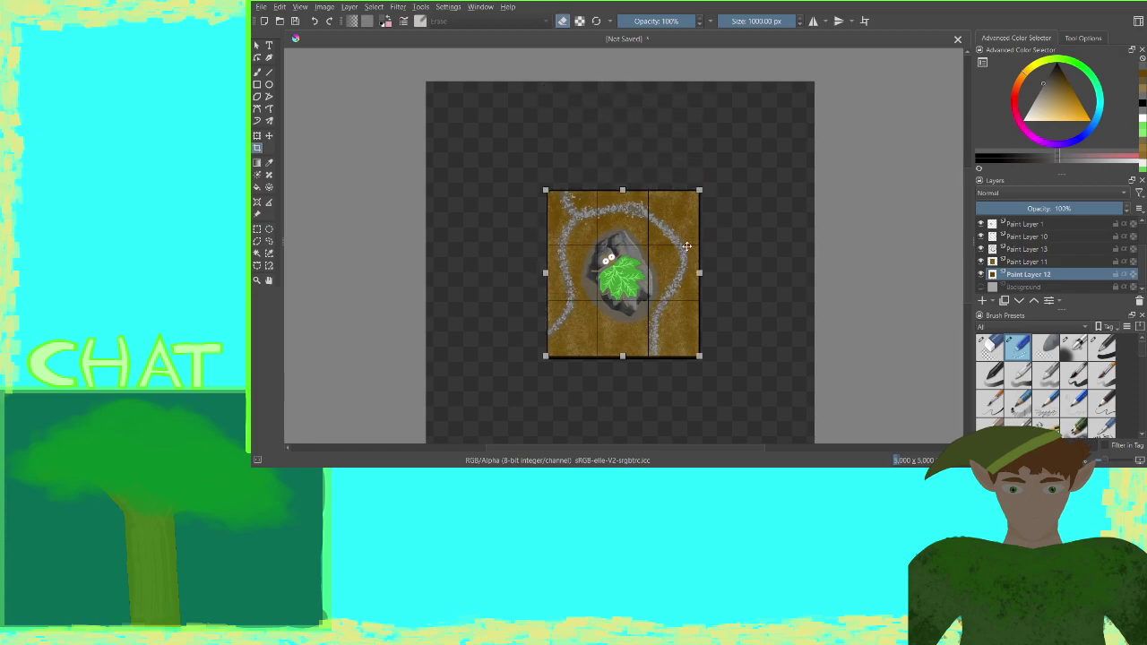
# Fit the crop area's bottom-right corner closely to the outer edge of the black frame
pyautogui.hotkey('ctrl', '+')
pyautogui.hotkey('ctrl', '+')
pyautogui.hotkey('ctrl', '+')
pyautogui.hotkey('ctrl', '+')
pyautogui.hotkey('ctrl', '+')
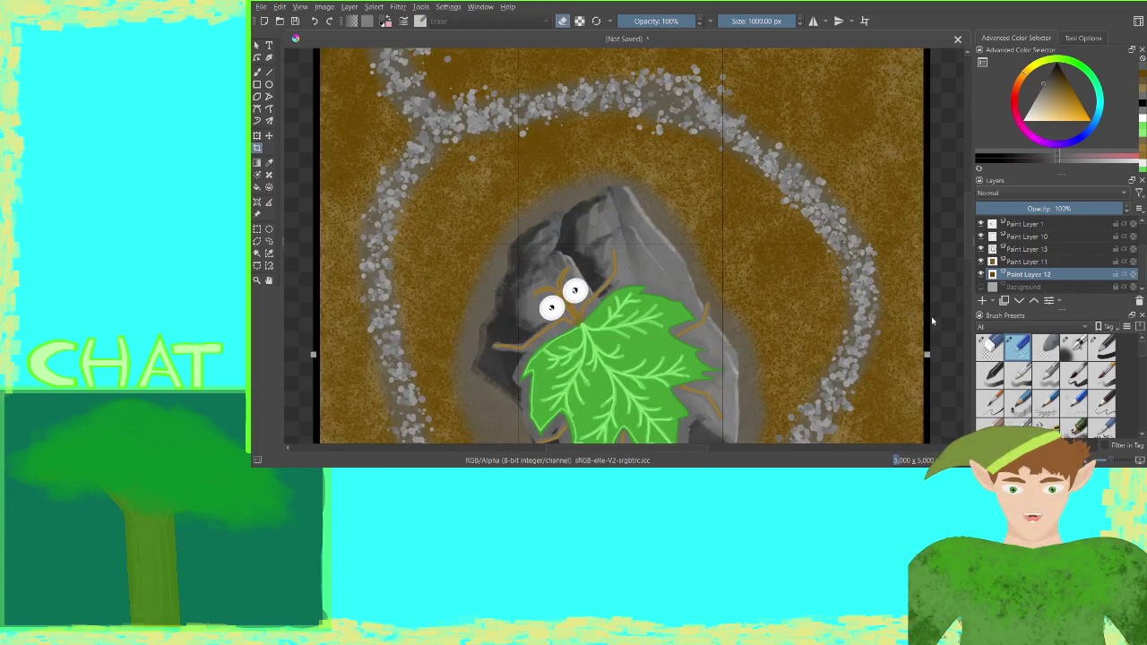
pyautogui.moveTo(942, 347); pyautogui.dragTo(710, 226)
pyautogui.moveTo(733, 286); pyautogui.dragTo(791, 117)
pyautogui.moveTo(833, 274); pyautogui.dragTo(830, 95)
pyautogui.moveTo(793, 391); pyautogui.dragTo(820, 216)
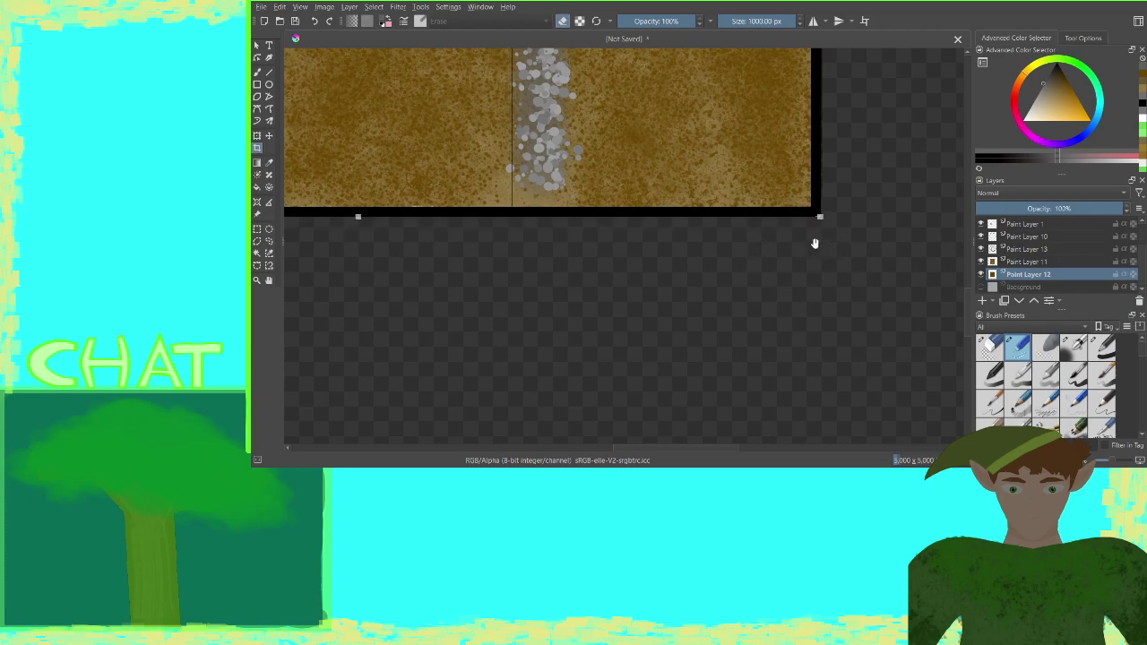
# Try to fit the crop area's bottom-left corner and left boundary closely to the black frame, and discard the crop
pyautogui.moveTo(645, 255); pyautogui.dragTo(786, 256)
pyautogui.moveTo(540, 257); pyautogui.dragTo(820, 253)
pyautogui.moveTo(607, 248); pyautogui.dragTo(819, 275)
pyautogui.moveTo(704, 285); pyautogui.dragTo(693, 401)
pyautogui.moveTo(515, 356)
pyautogui.mouseDown()
pyautogui.moveTo(512, 365)
pyautogui.moveTo(515, 356)
pyautogui.mouseUp()
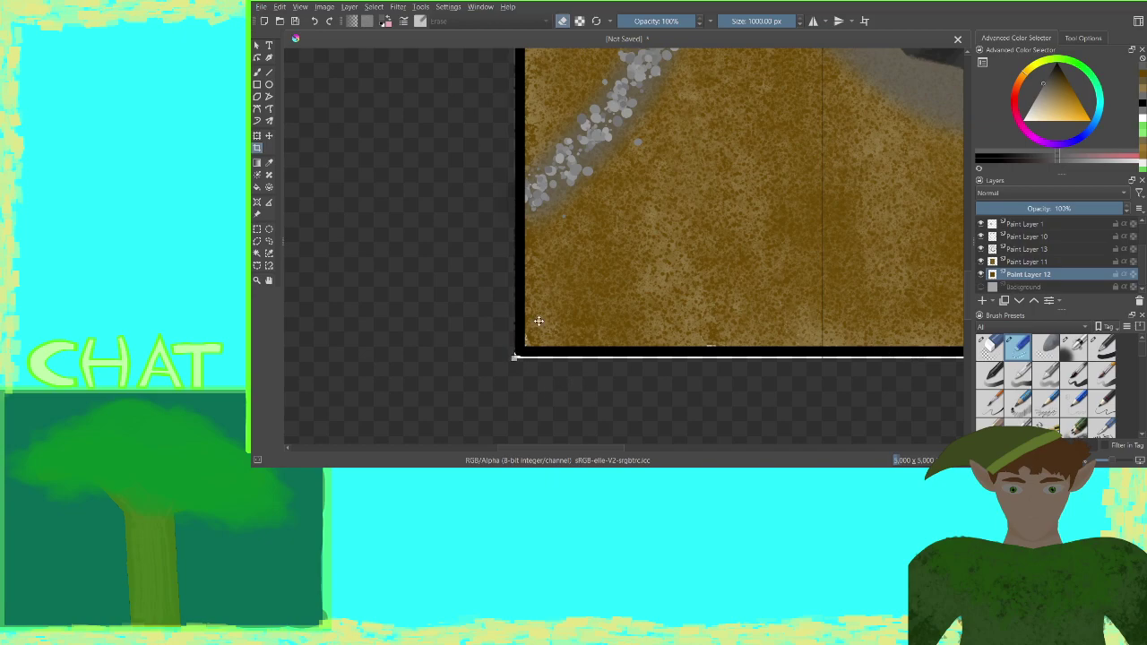
pyautogui.scroll(10, 474, 216)
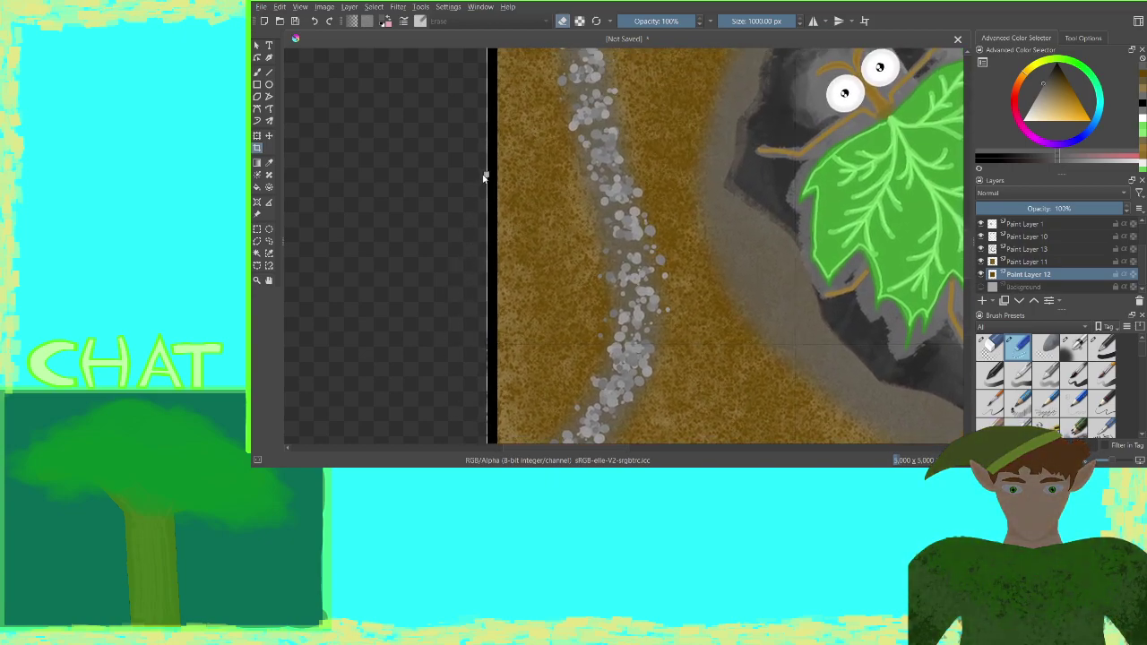
pyautogui.scroll(-10, 448, 331)
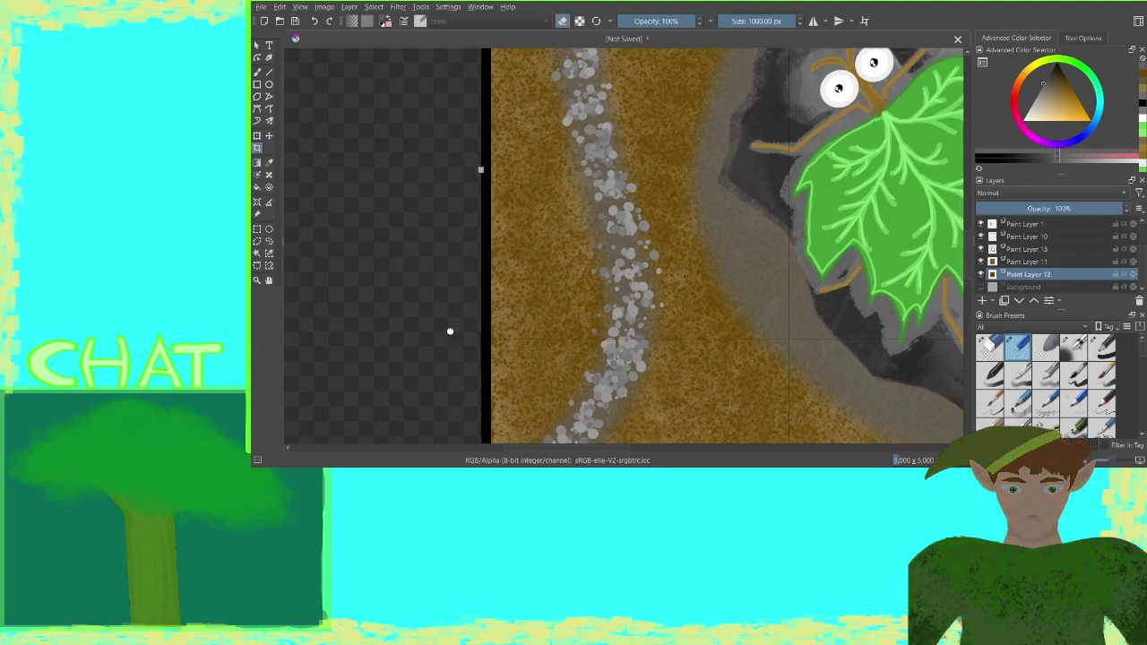
pyautogui.moveTo(722, 439); pyautogui.dragTo(586, 294)
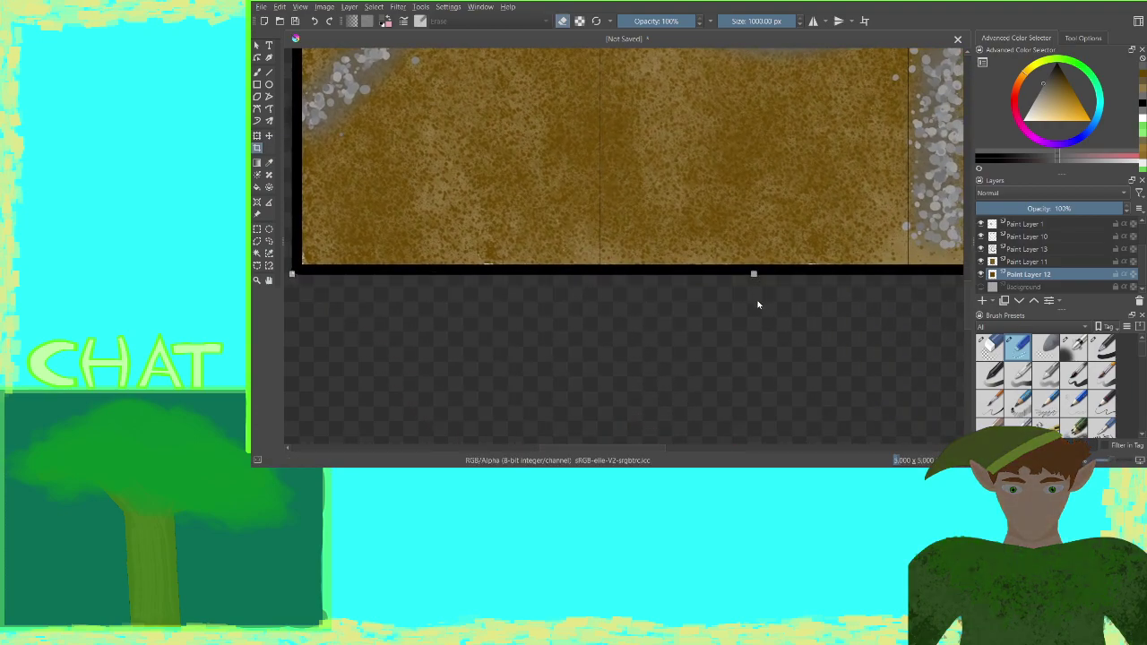
pyautogui.scroll(3, 665, 306)
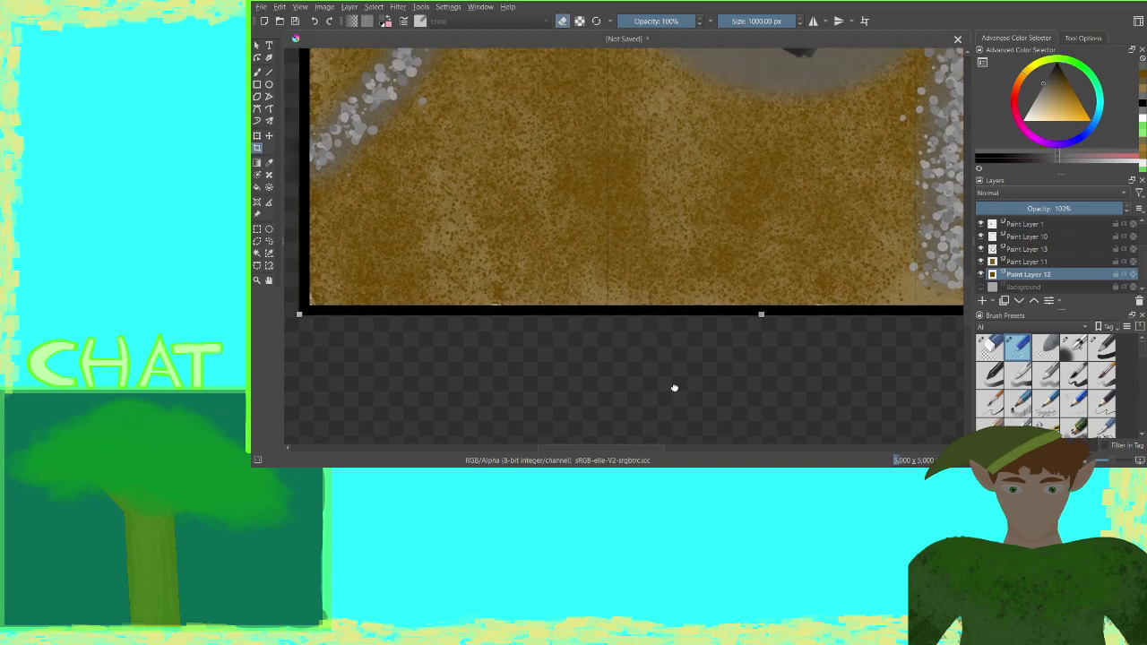
pyautogui.moveTo(665, 98); pyautogui.dragTo(661, 378)
pyautogui.moveTo(665, 215); pyautogui.dragTo(655, 444)
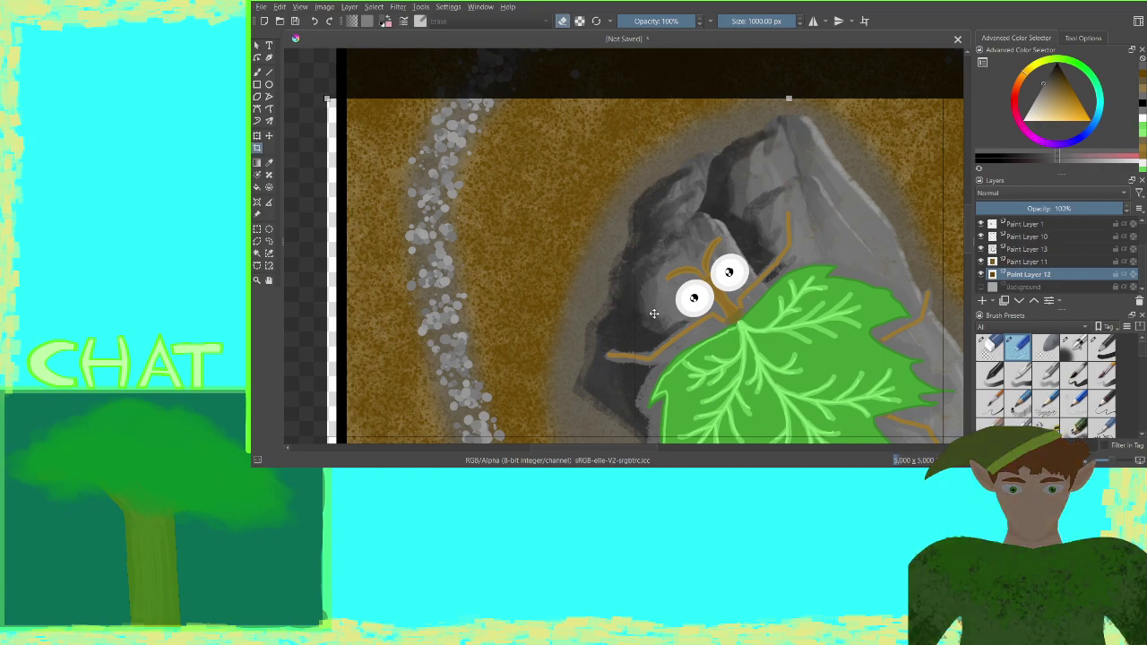
pyautogui.press('Escape')
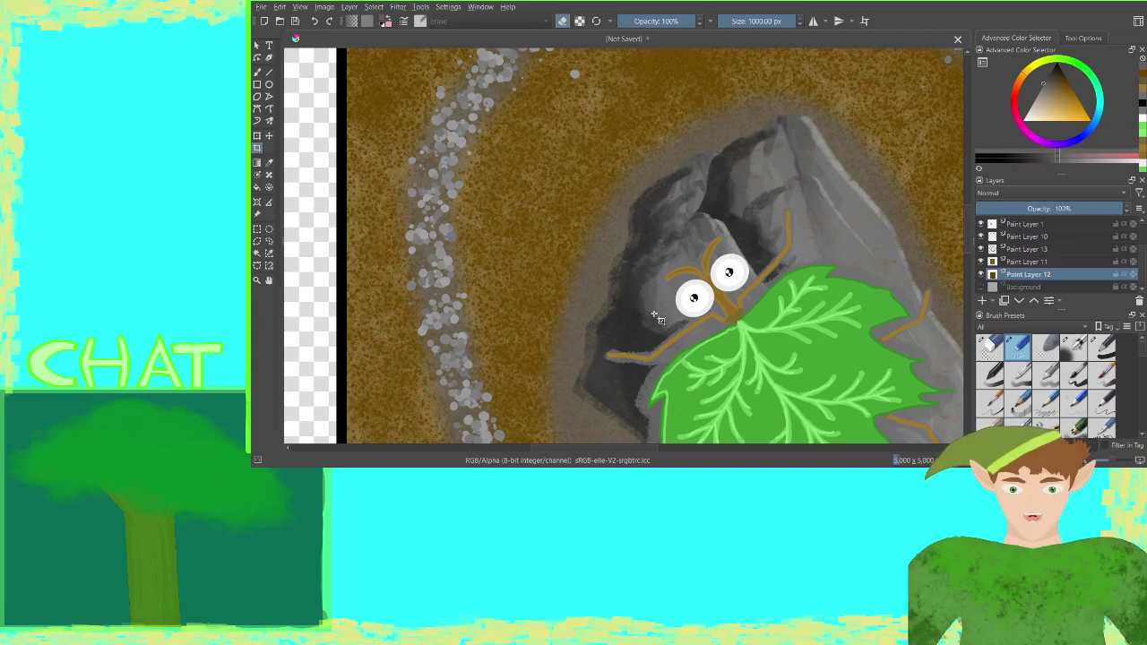
# Redo the erasing of the brown paint that spills below the painting's bottom frame edge
pyautogui.hotkey('ctrl', '-')
pyautogui.hotkey('ctrl', '-')
pyautogui.hotkey('ctrl', '-')
pyautogui.hotkey('ctrl', '-')
pyautogui.click(727, 252)
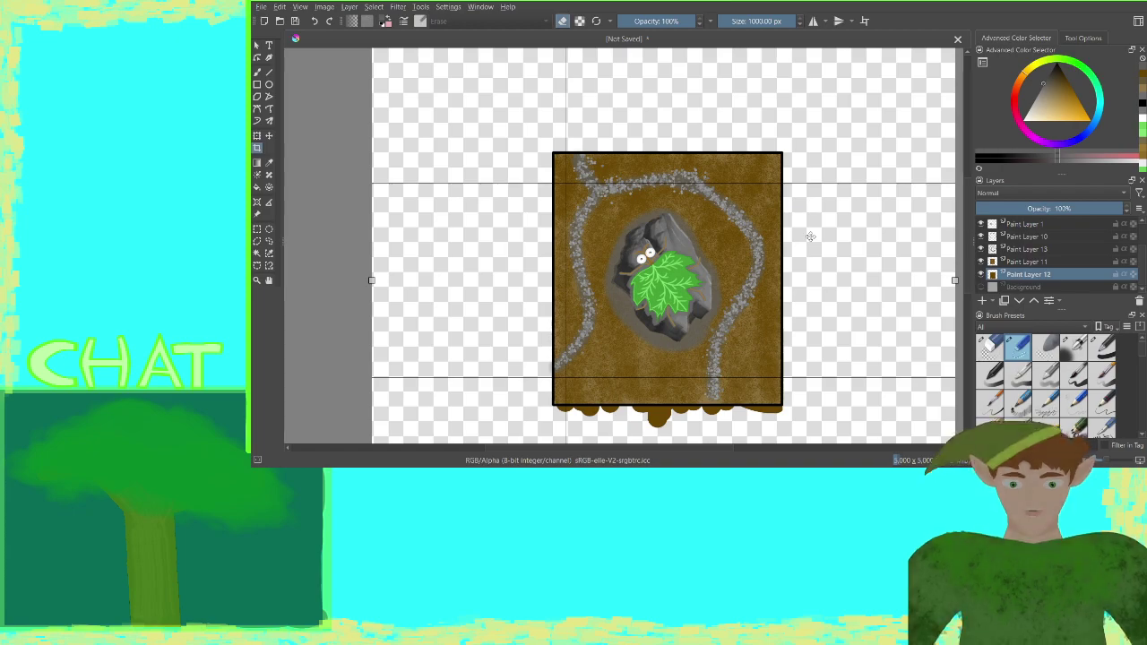
pyautogui.press('Return')
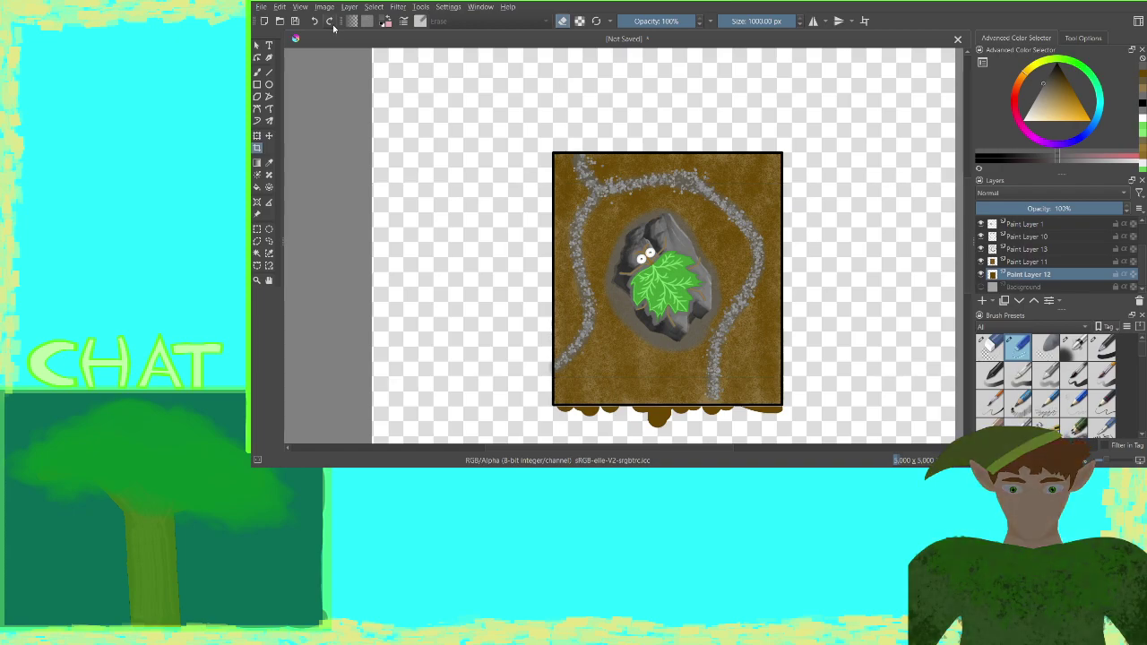
# Start a new crop and bring its left and top boundaries to the outer edge of the black frame
pyautogui.click(459, 150)
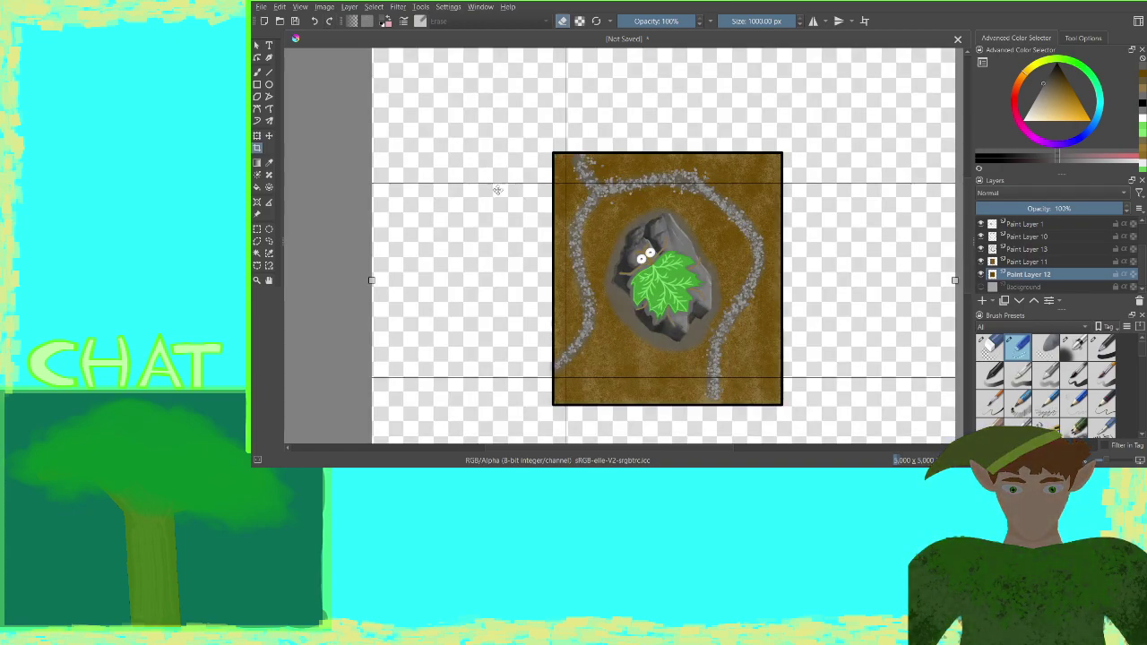
pyautogui.moveTo(372, 279); pyautogui.dragTo(550, 282)
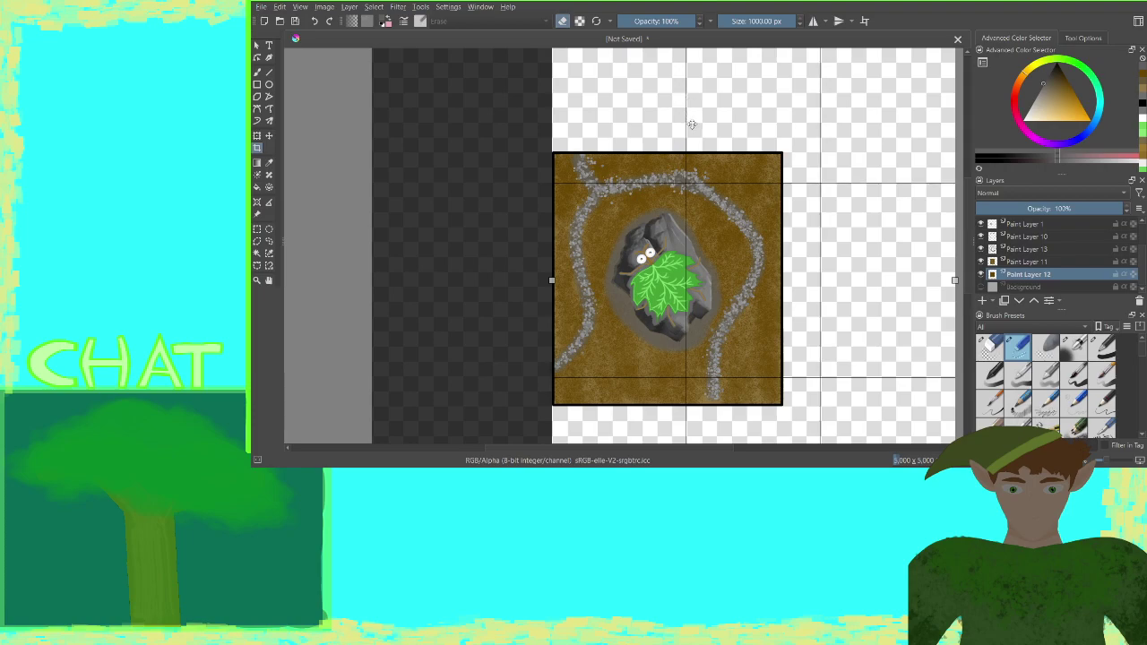
pyautogui.moveTo(692, 125); pyautogui.dragTo(574, 284)
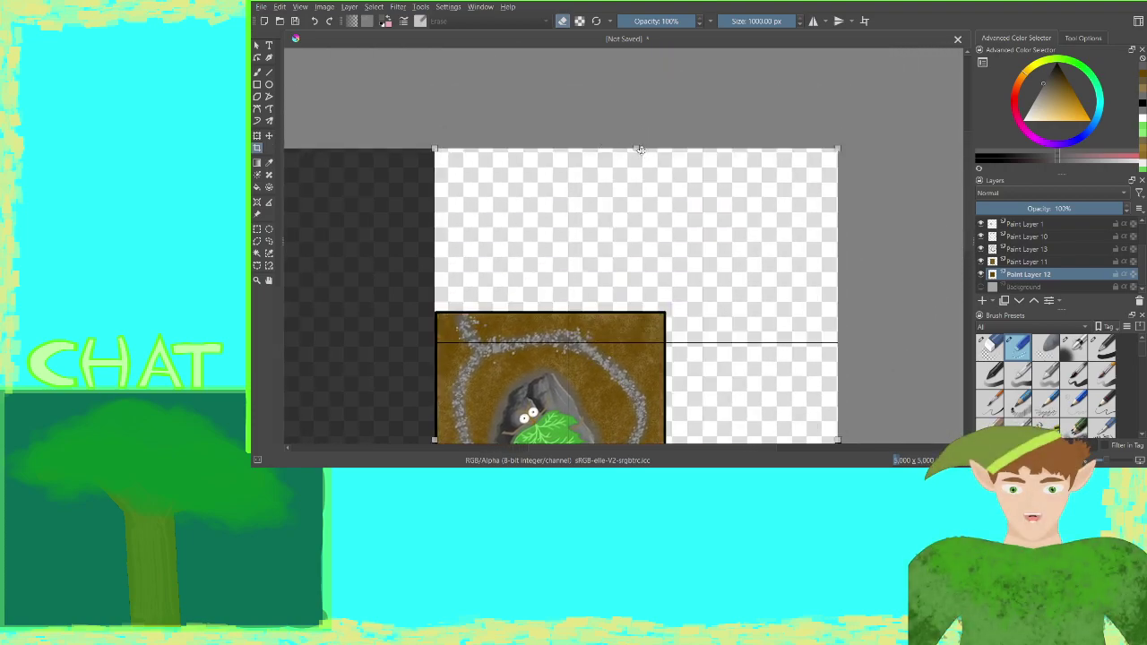
pyautogui.moveTo(636, 148); pyautogui.dragTo(643, 310)
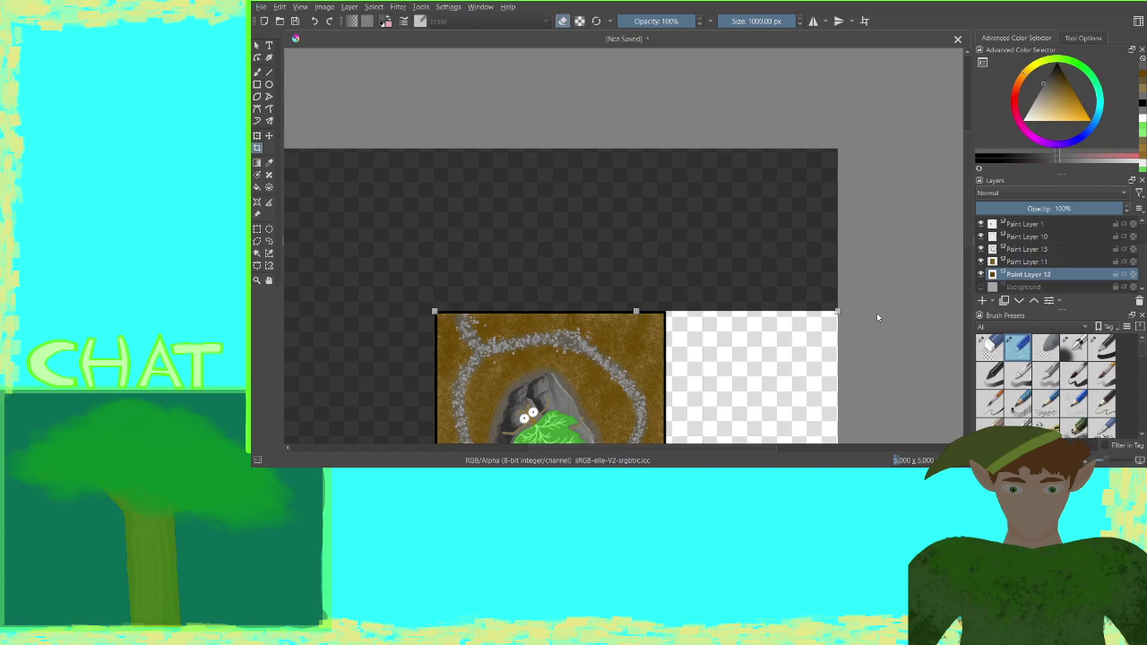
# Bring the crop area's right and bottom boundaries in to the outer edge of the black frame
pyautogui.scroll(-5, 876, 327)
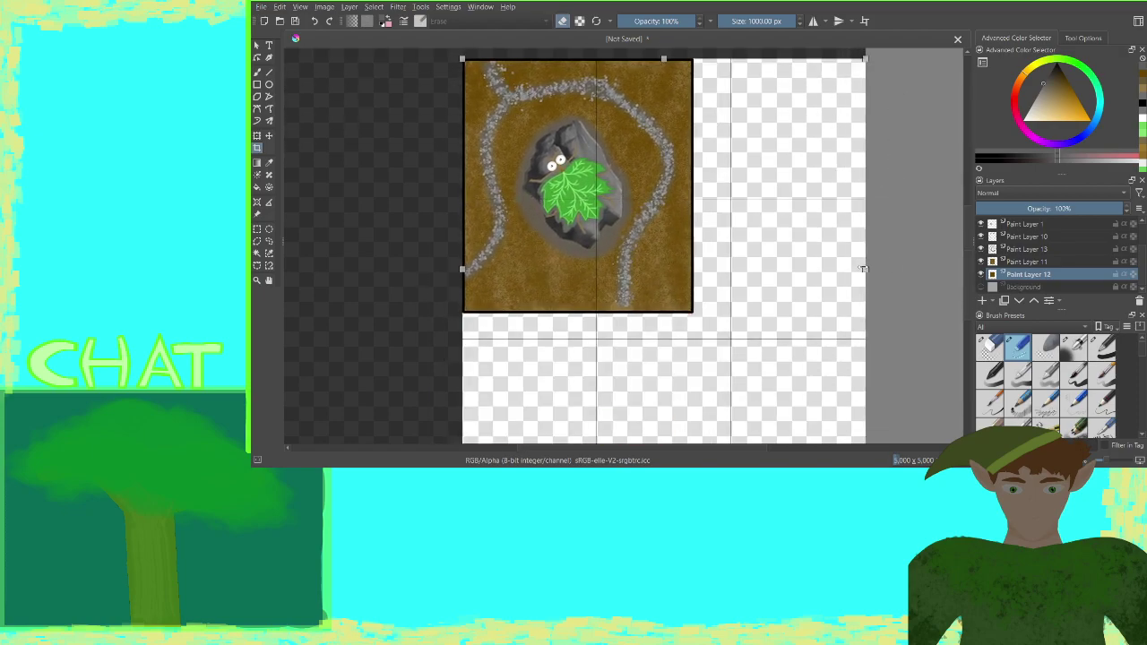
pyautogui.moveTo(864, 269); pyautogui.dragTo(692, 280)
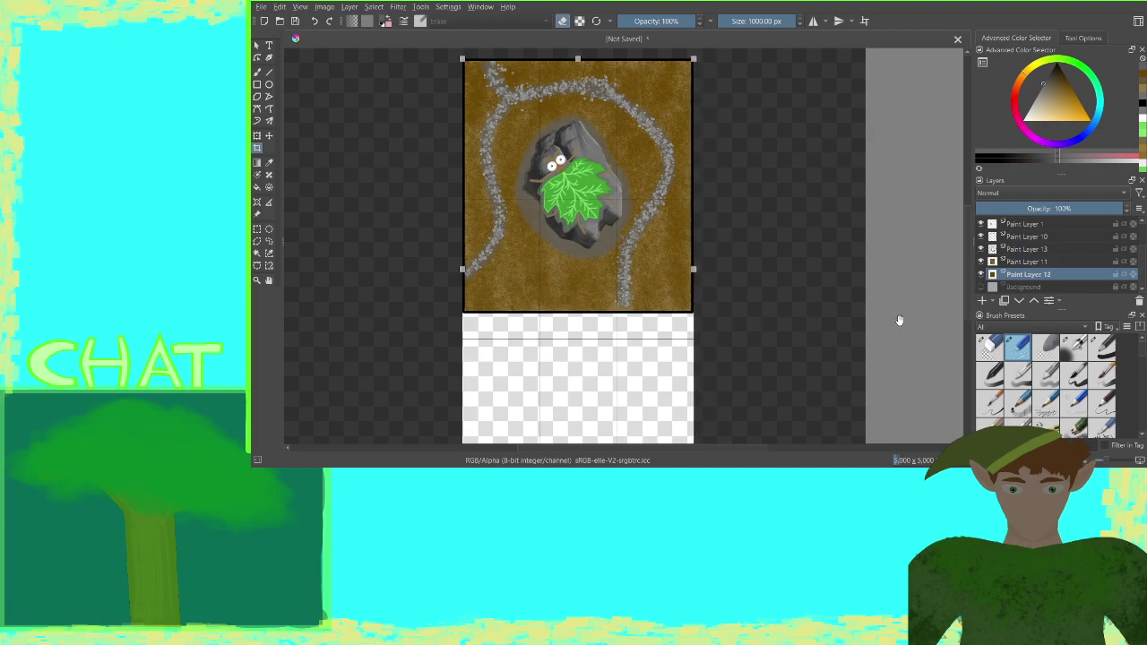
pyautogui.scroll(-5, 900, 320)
pyautogui.moveTo(617, 232); pyautogui.dragTo(624, 66)
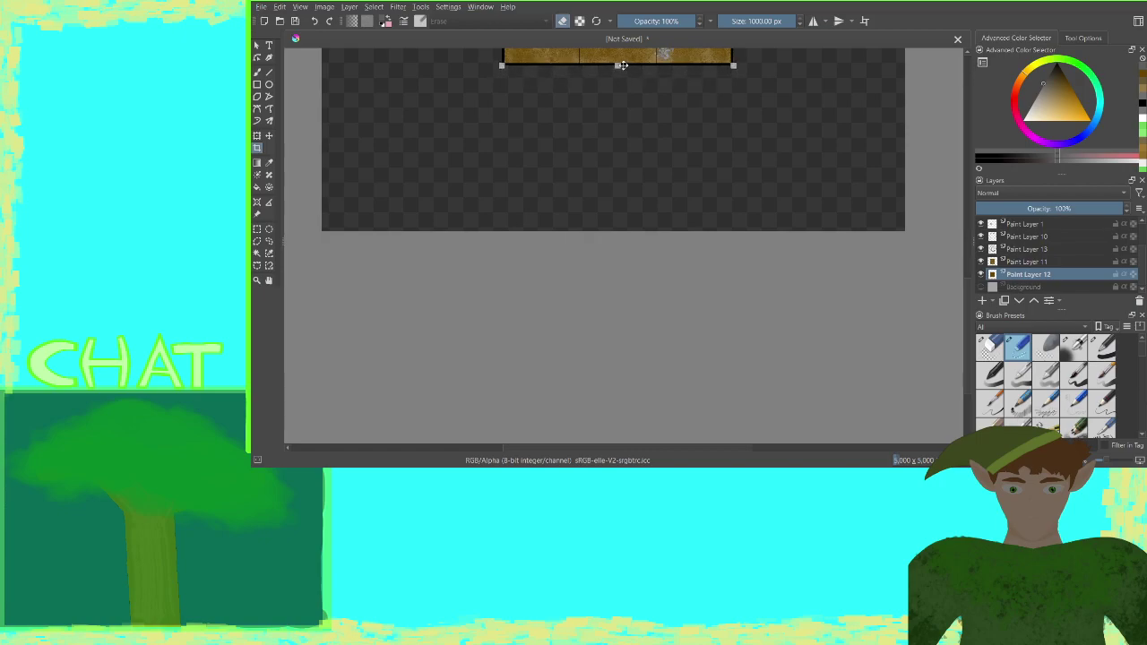
# Apply the crop to the framed painting and undo it to reopen the crop area
pyautogui.scroll(-5, 695, 253)
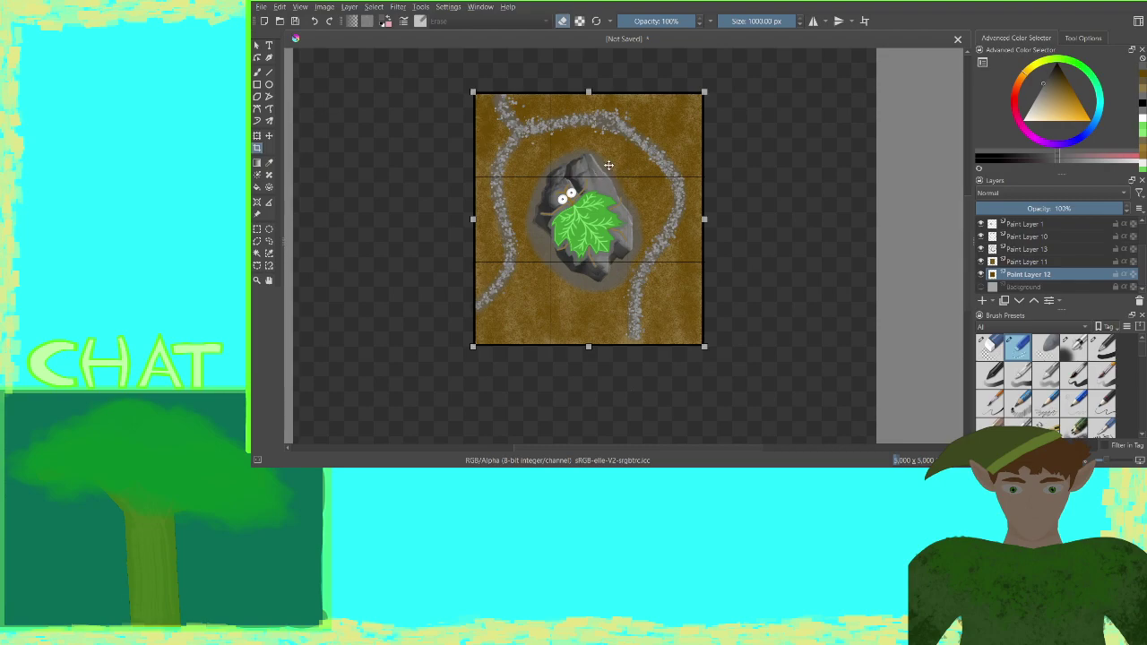
pyautogui.press('Return')
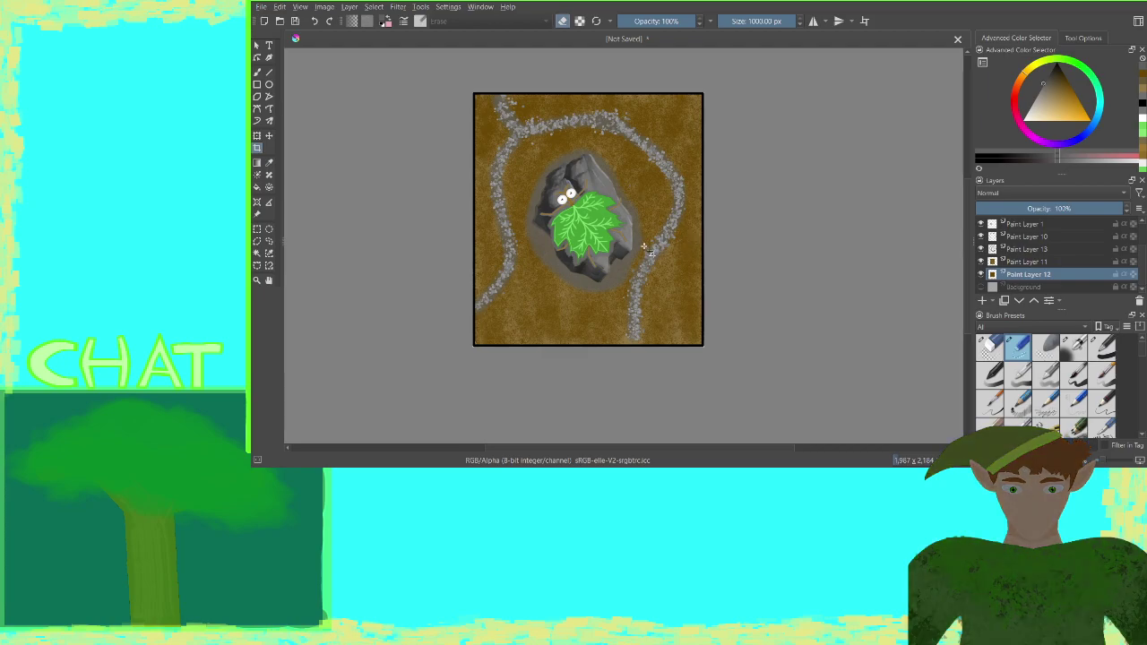
pyautogui.hotkey('ctrl', 'z')
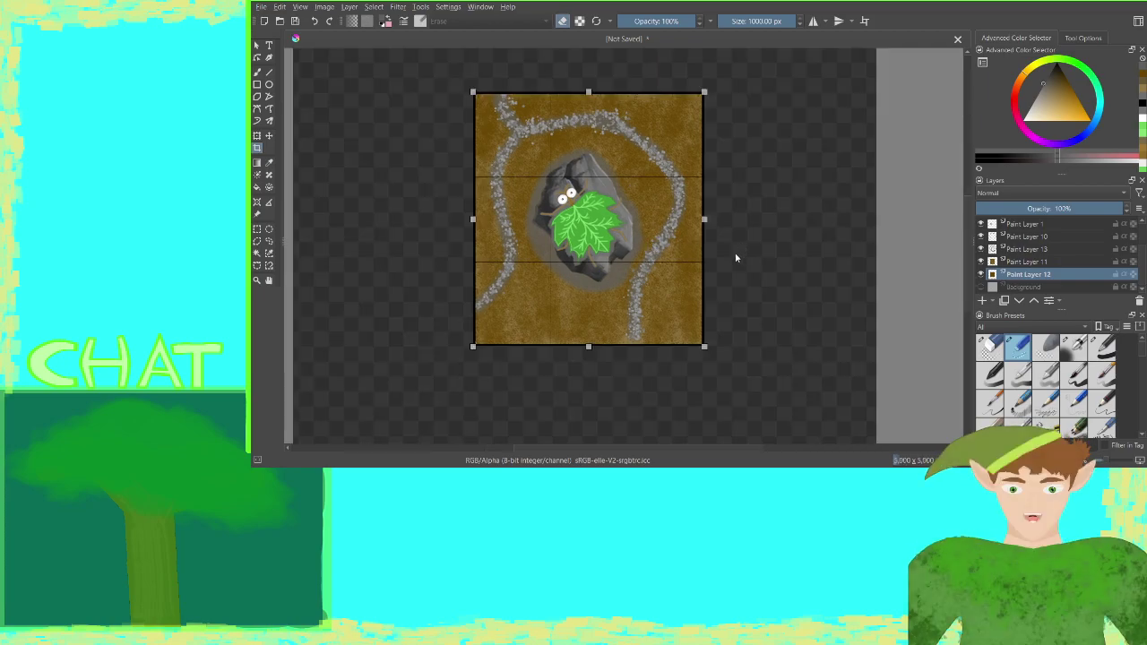
# Fit the crop area's right and left boundaries closely to the outer edges of the black frame
pyautogui.scroll(5, 735, 259)
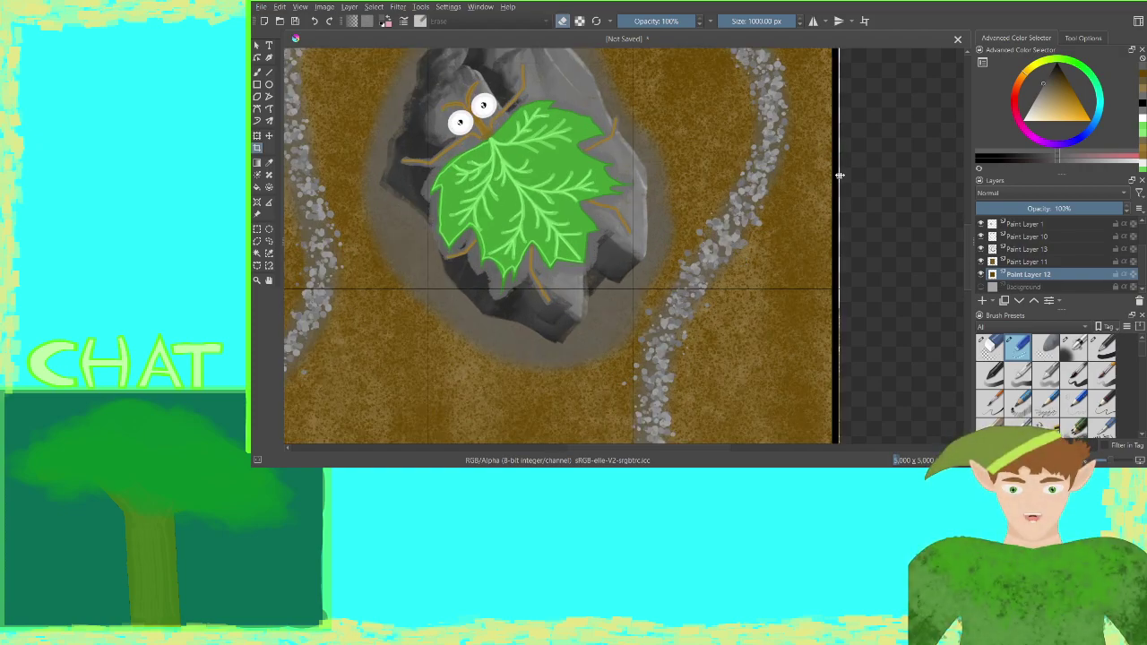
pyautogui.moveTo(840, 176); pyautogui.dragTo(838, 176)
pyautogui.scroll(-5, 829, 201)
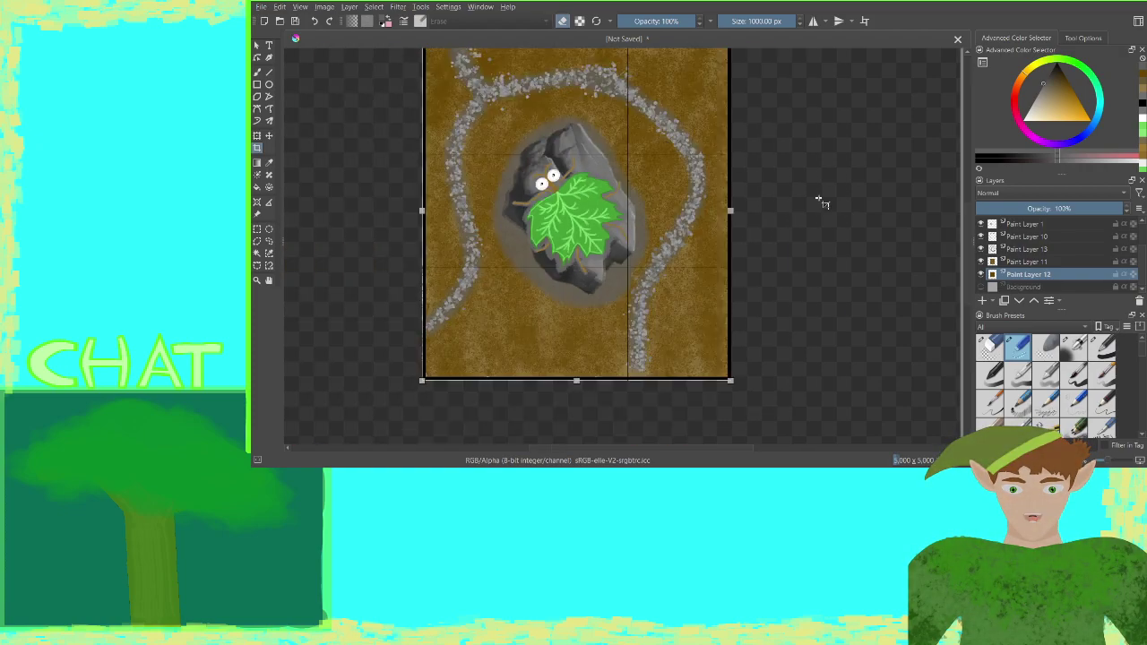
pyautogui.scroll(1, 602, 279)
pyautogui.scroll(4, 602, 279)
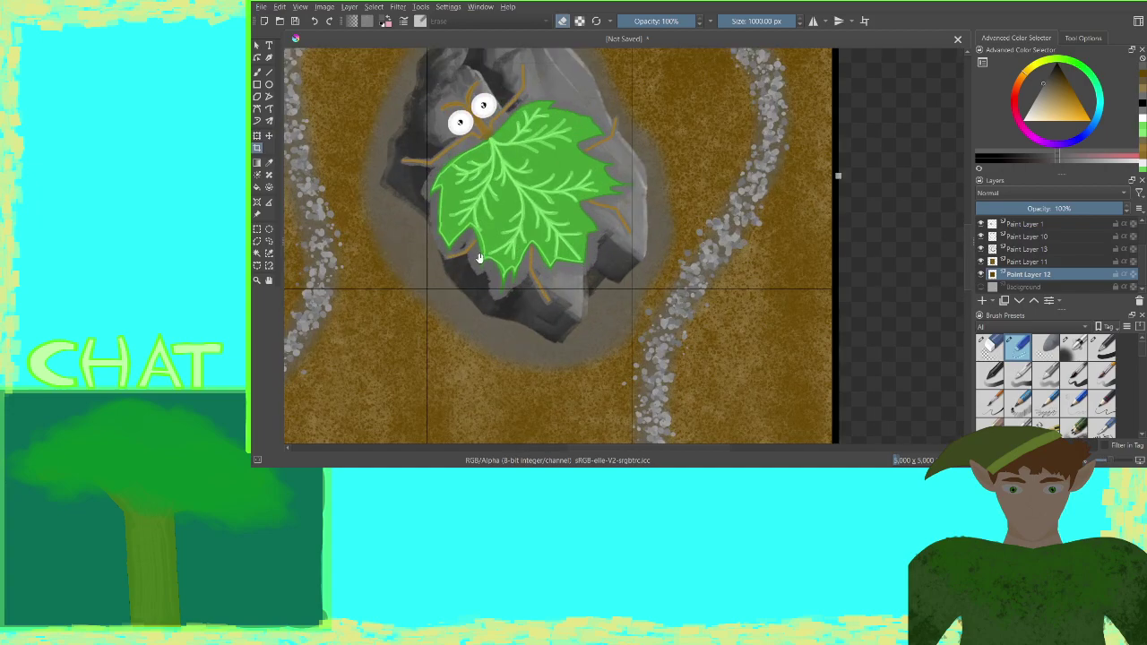
pyautogui.scroll(-2, 748, 221)
pyautogui.scroll(2, 747, 220)
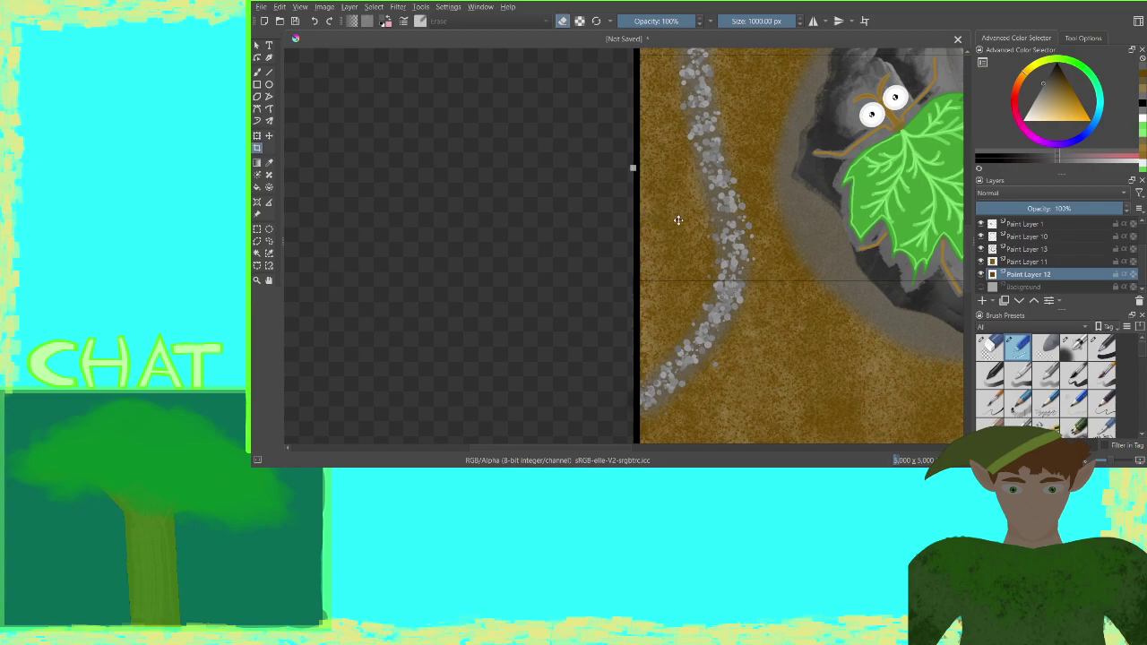
pyautogui.scroll(4, 678, 221)
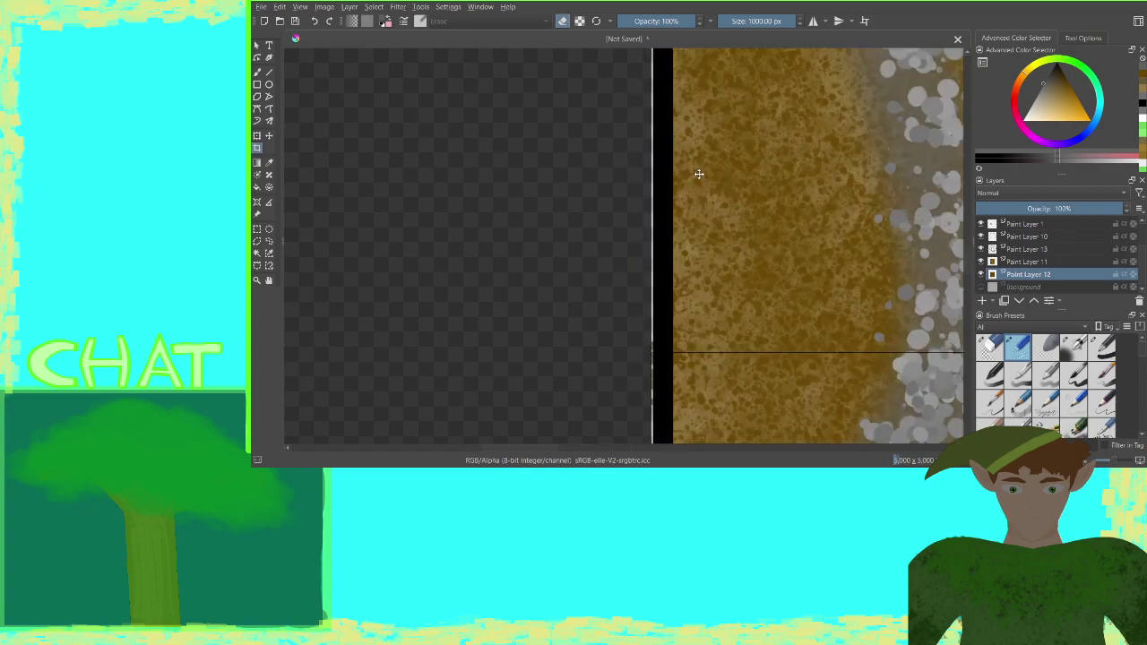
pyautogui.moveTo(700, 177); pyautogui.dragTo(630, 263)
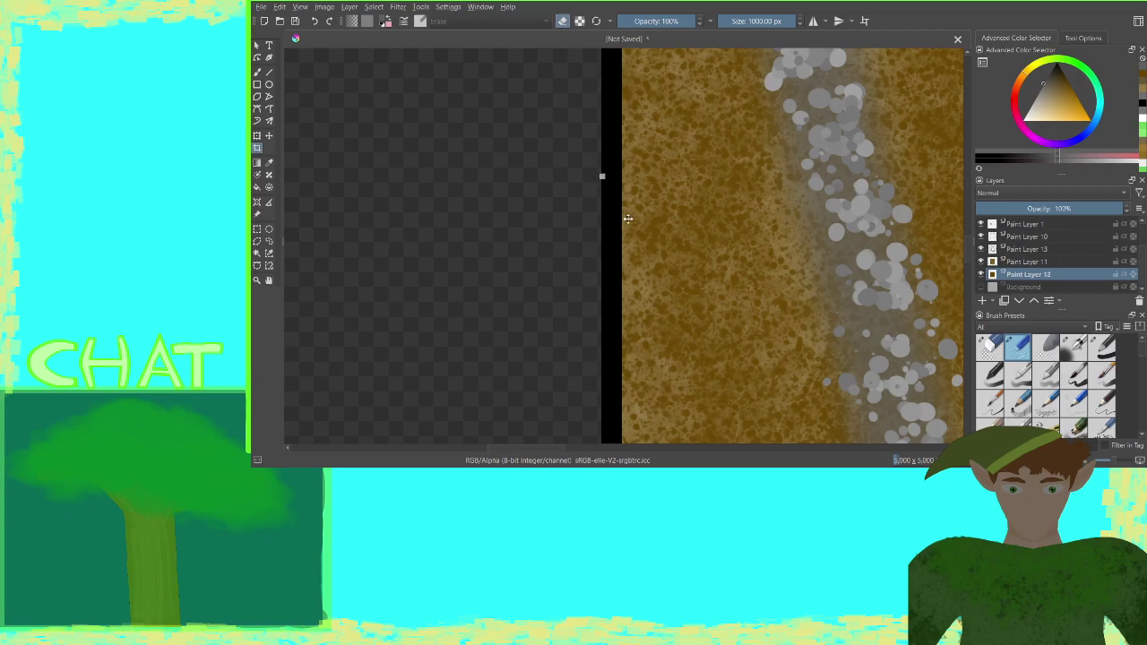
# Fit the crop area's bottom boundary closely to the outer edge of the bottom frame bar
pyautogui.moveTo(694, 285); pyautogui.dragTo(606, 79)
pyautogui.moveTo(735, 295); pyautogui.dragTo(443, 132)
pyautogui.scroll(-3, 579, 170)
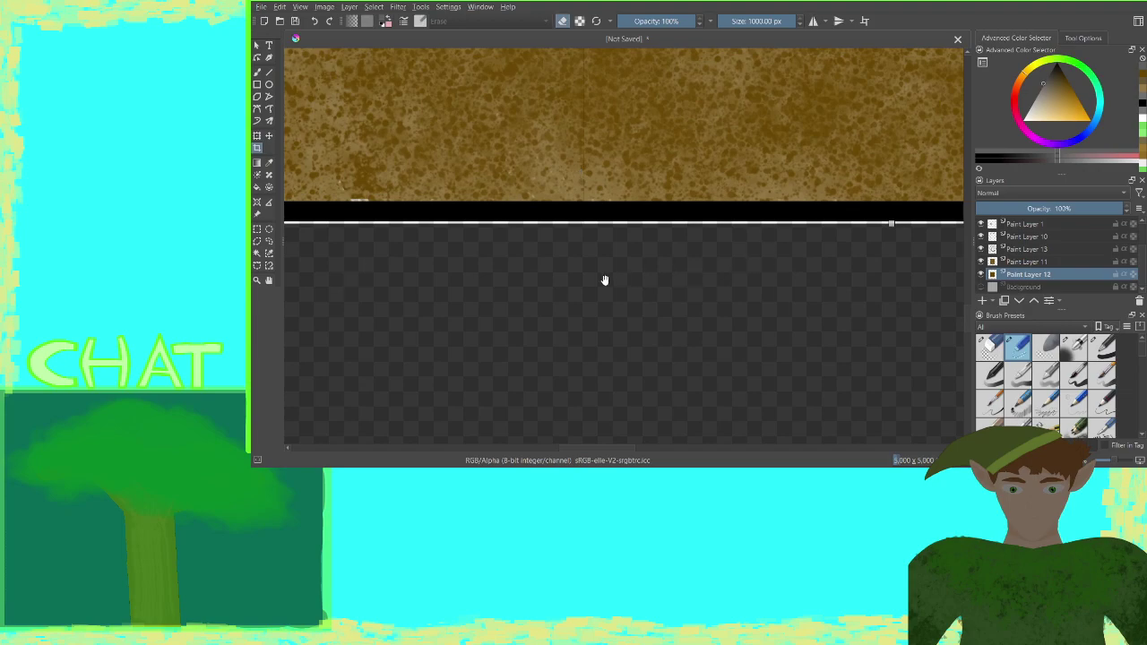
pyautogui.scroll(-2, 686, 241)
pyautogui.scroll(3, 605, 236)
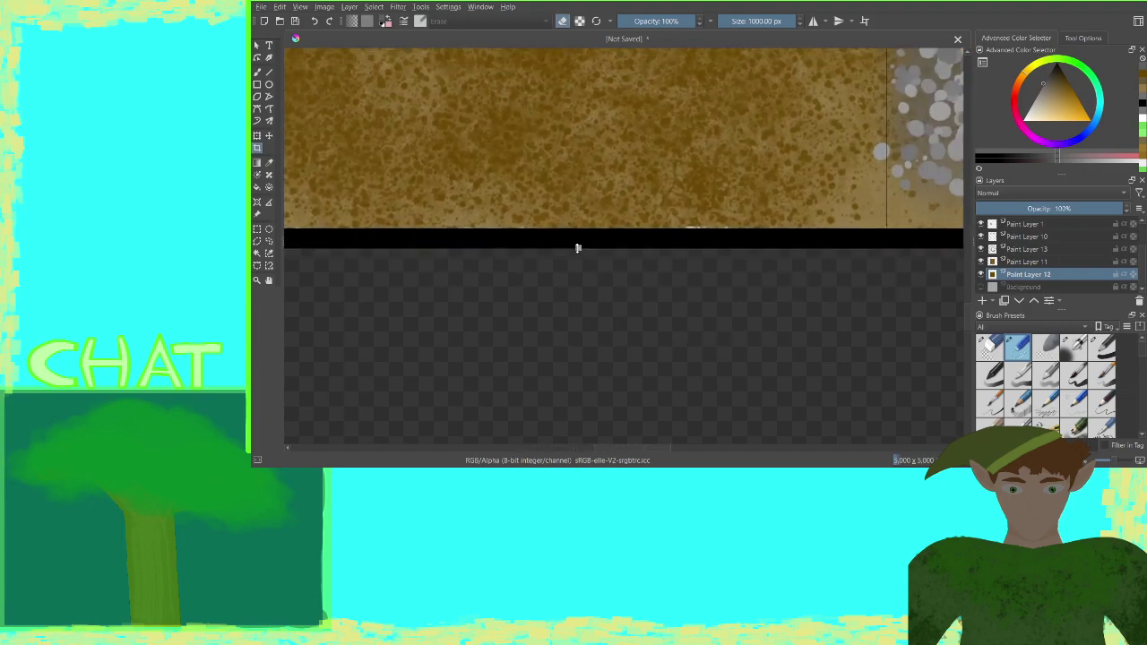
# Move the crop area up until its top boundary meets the outer edge of the top frame bar
pyautogui.moveTo(619, 143); pyautogui.dragTo(629, 460)
pyautogui.moveTo(609, 184); pyautogui.dragTo(603, 236)
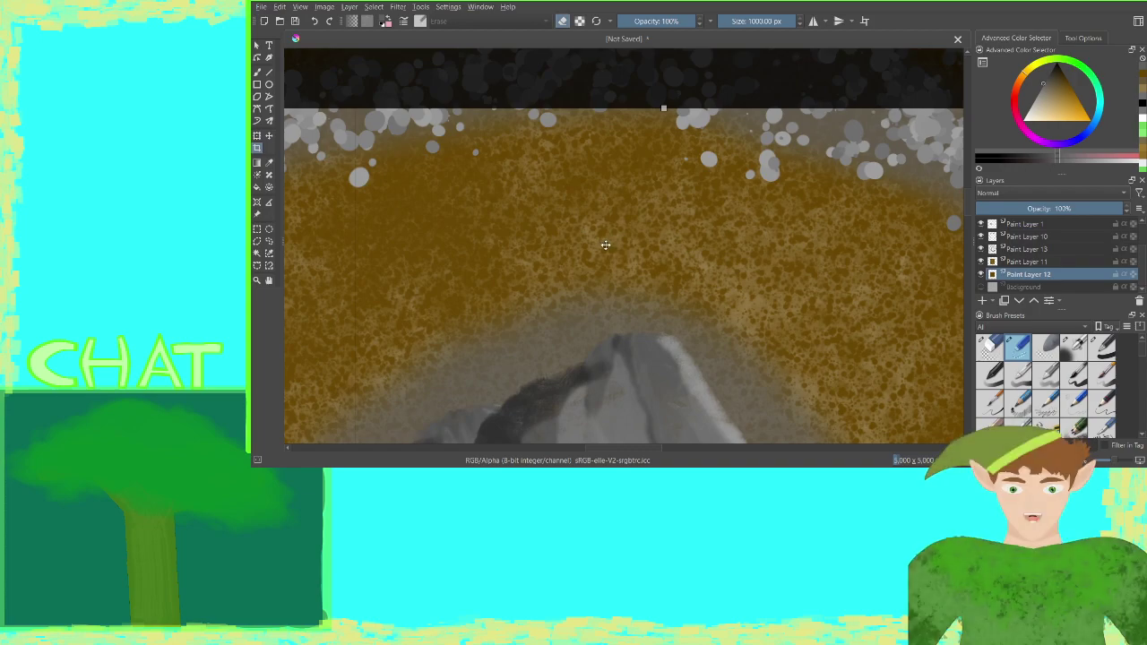
pyautogui.hotkey('ctrl', '-')
pyautogui.scroll(-3, 630, 262)
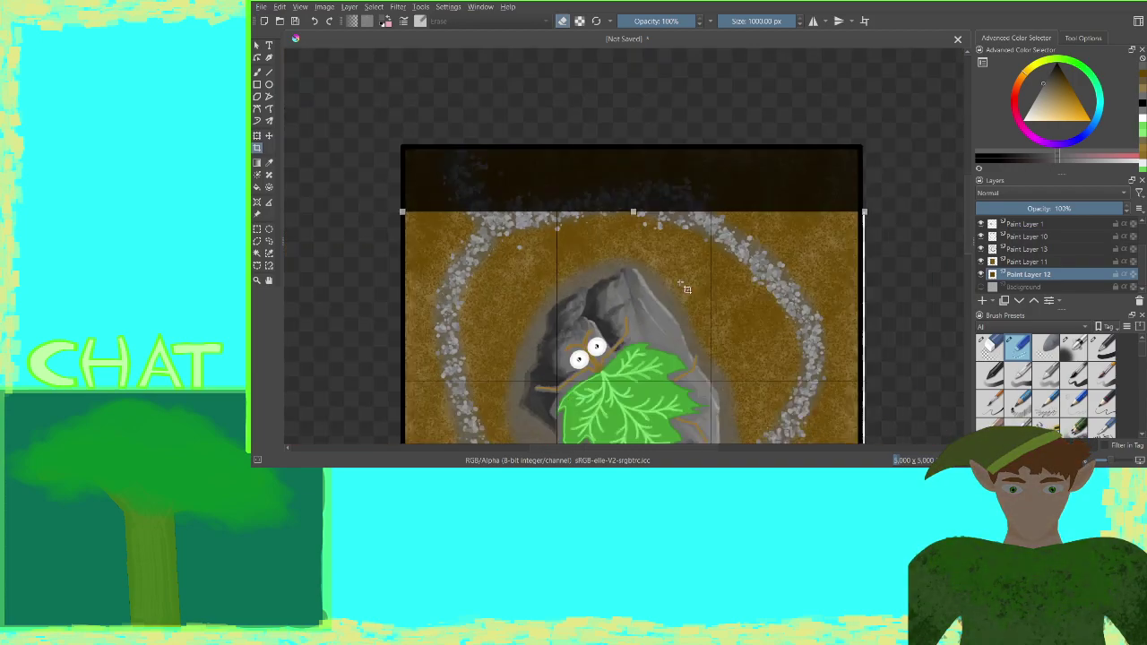
pyautogui.moveTo(688, 292); pyautogui.dragTo(684, 219)
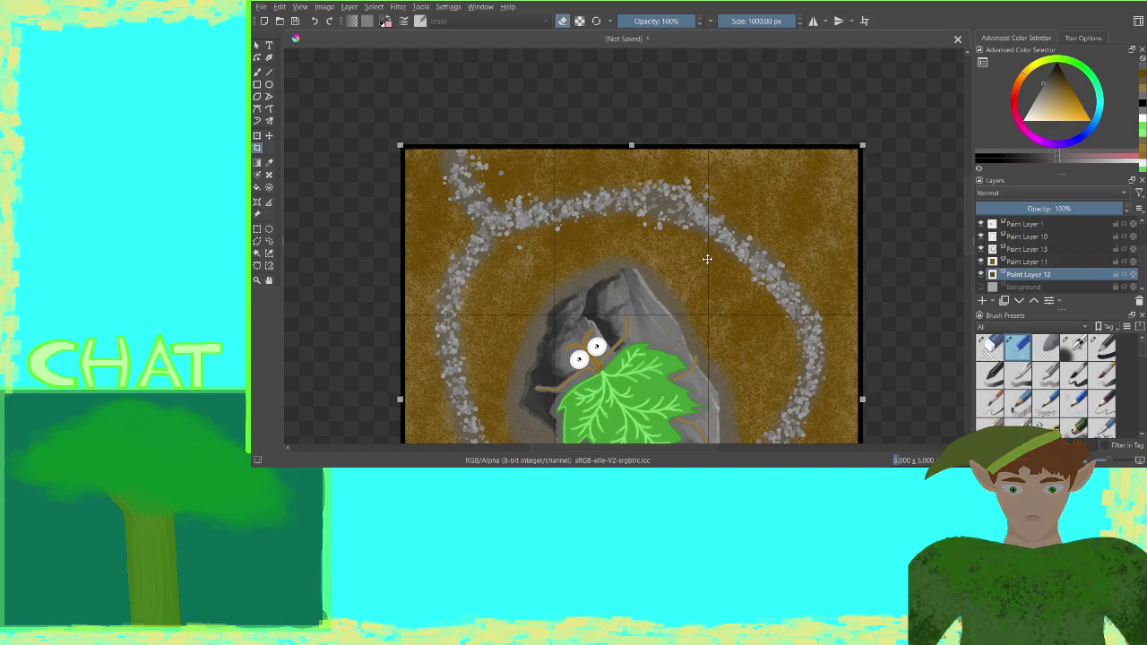
# Nudge the crop area slightly to line it up with the painting's bottom and side frame edges
pyautogui.scroll(-5, 895, 298)
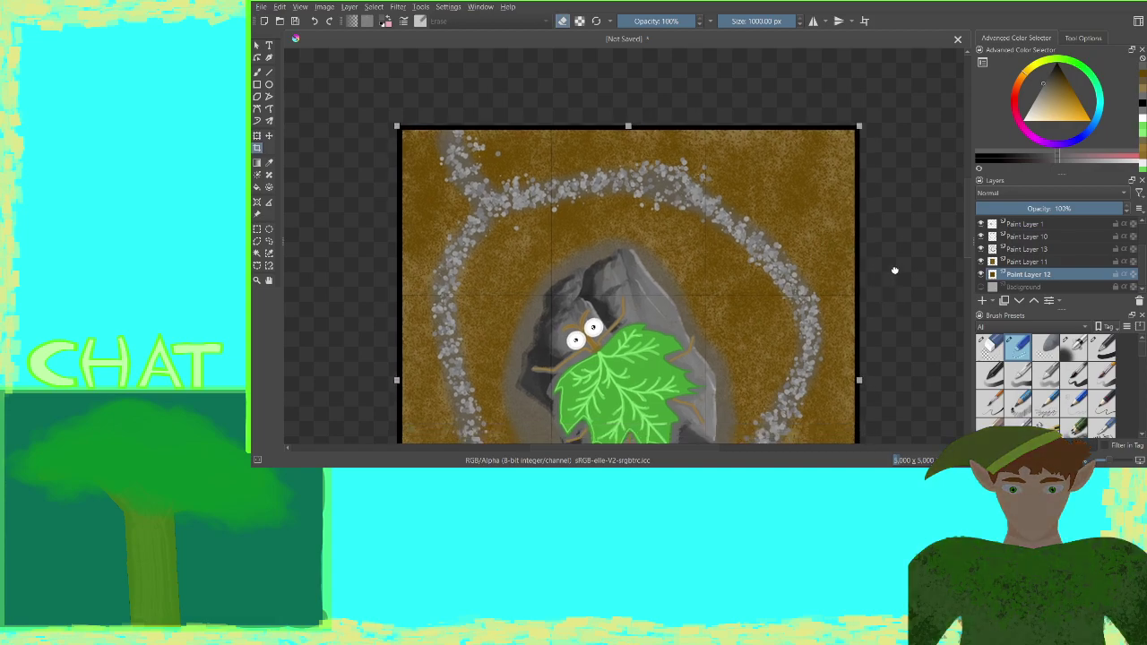
pyautogui.scroll(1, 903, 249)
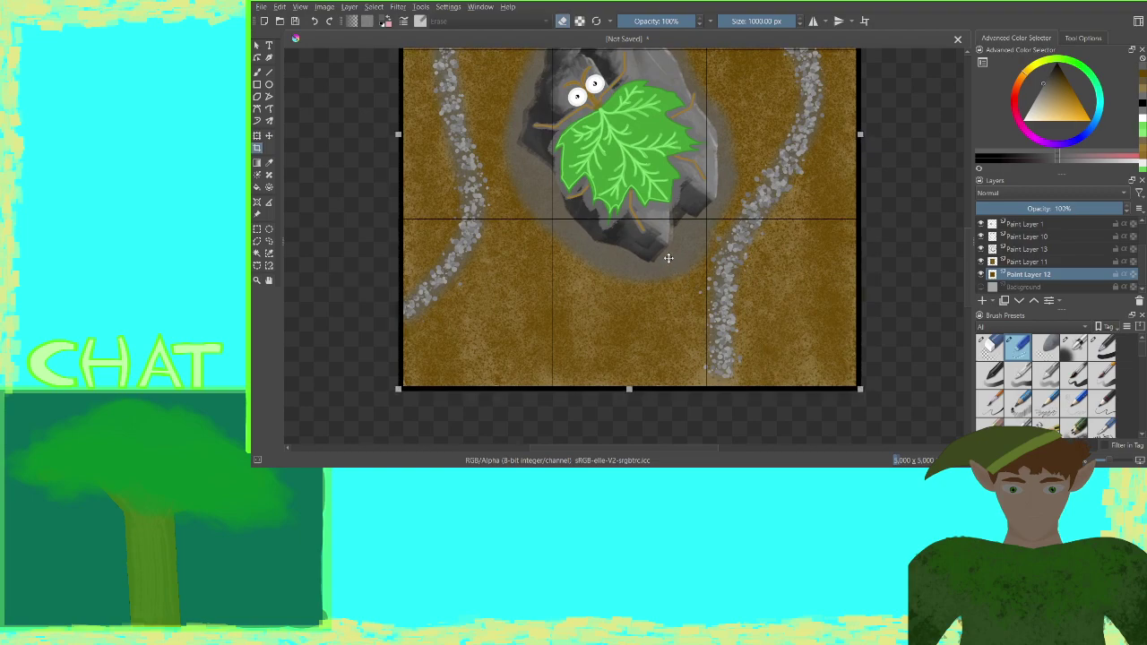
pyautogui.moveTo(668, 258); pyautogui.dragTo(666, 255)
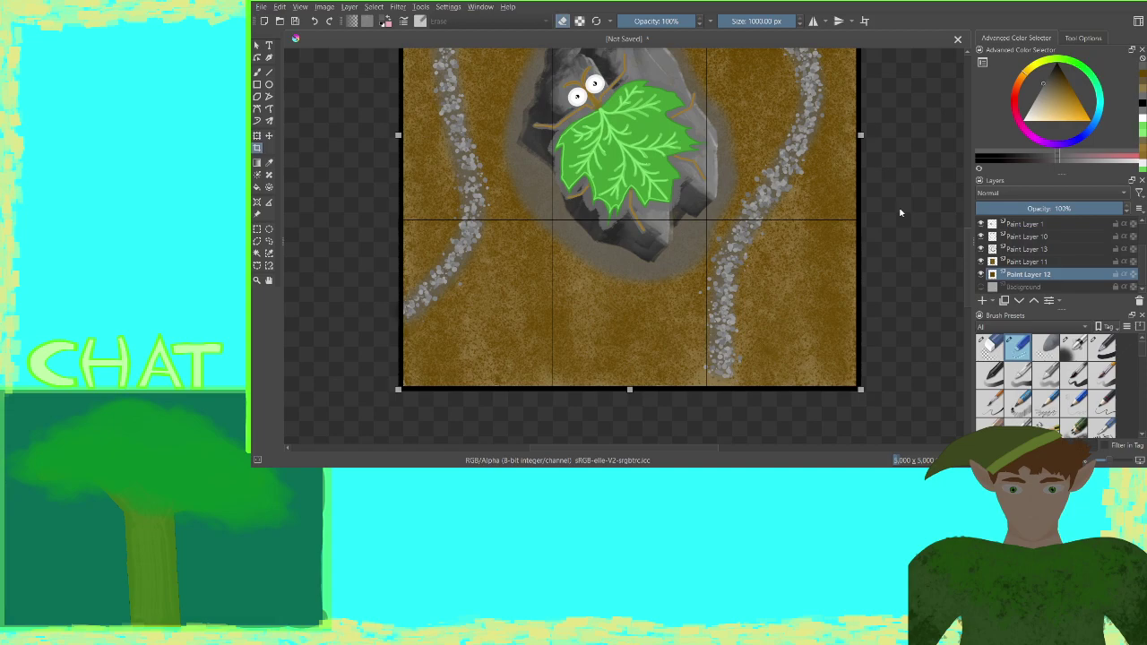
# Fit the crop area's top boundary to the outer edge of the top frame bar and apply the crop
pyautogui.scroll(5, 899, 230)
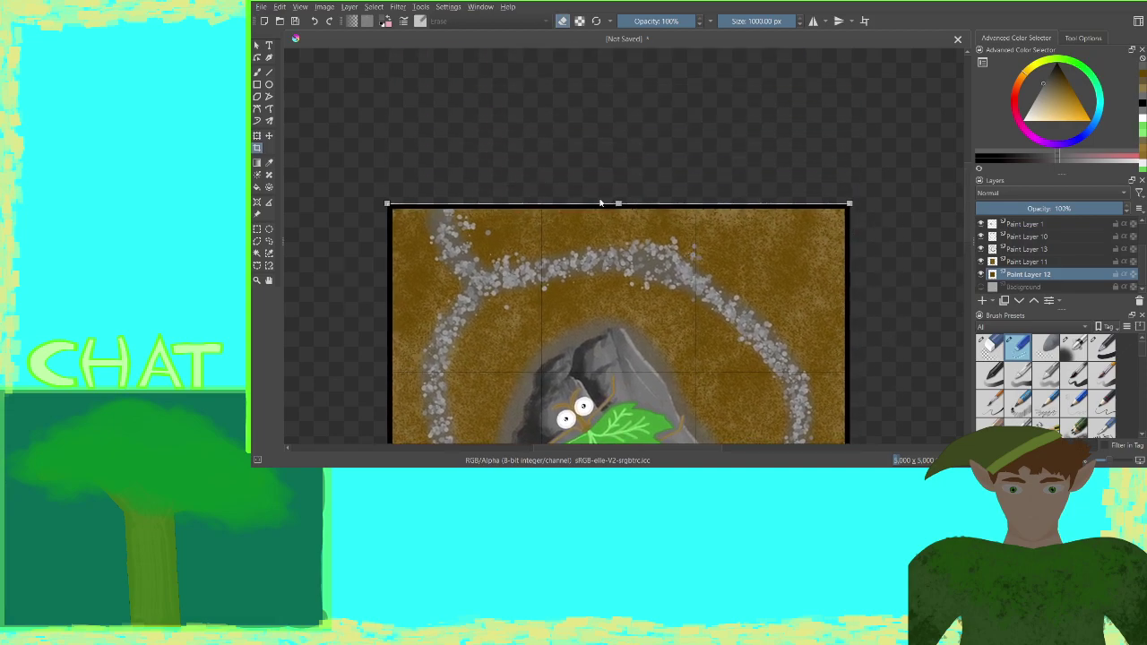
pyautogui.scroll(4, 610, 189)
pyautogui.scroll(2, 612, 160)
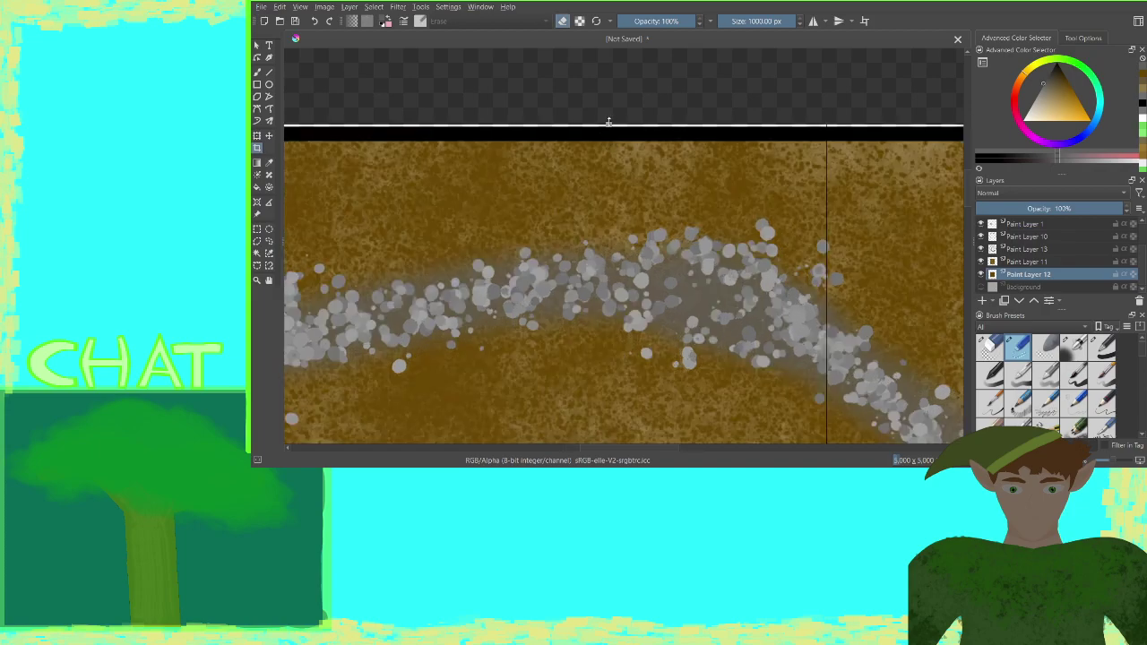
pyautogui.moveTo(609, 122); pyautogui.dragTo(609, 127)
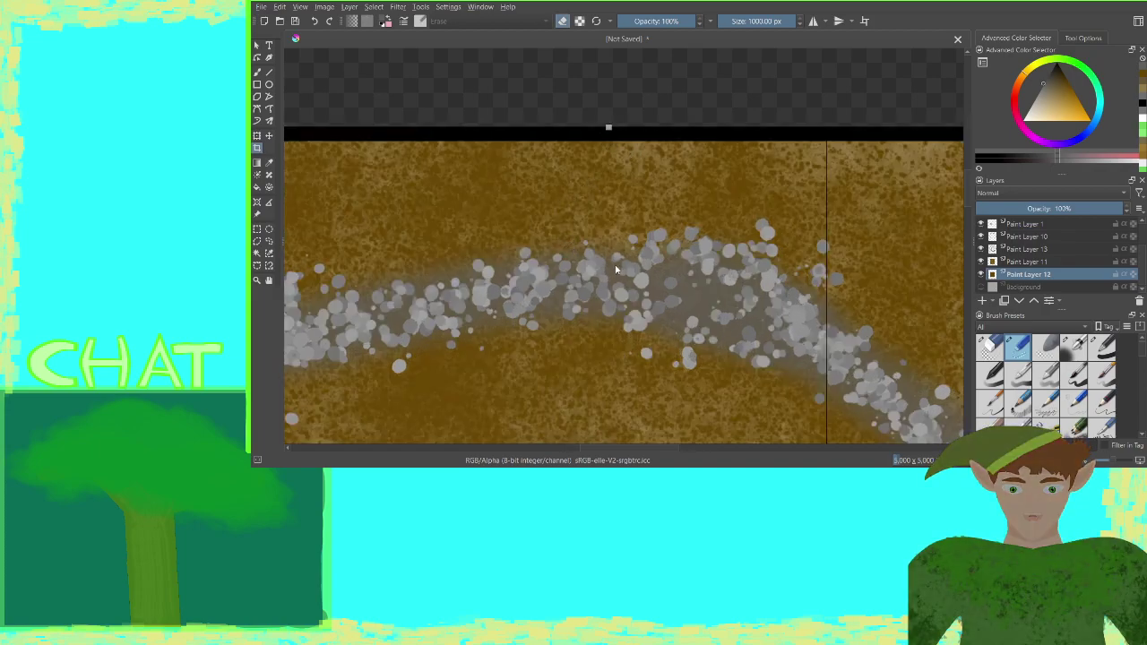
pyautogui.press('Return')
pyautogui.scroll(-4, 868, 259)
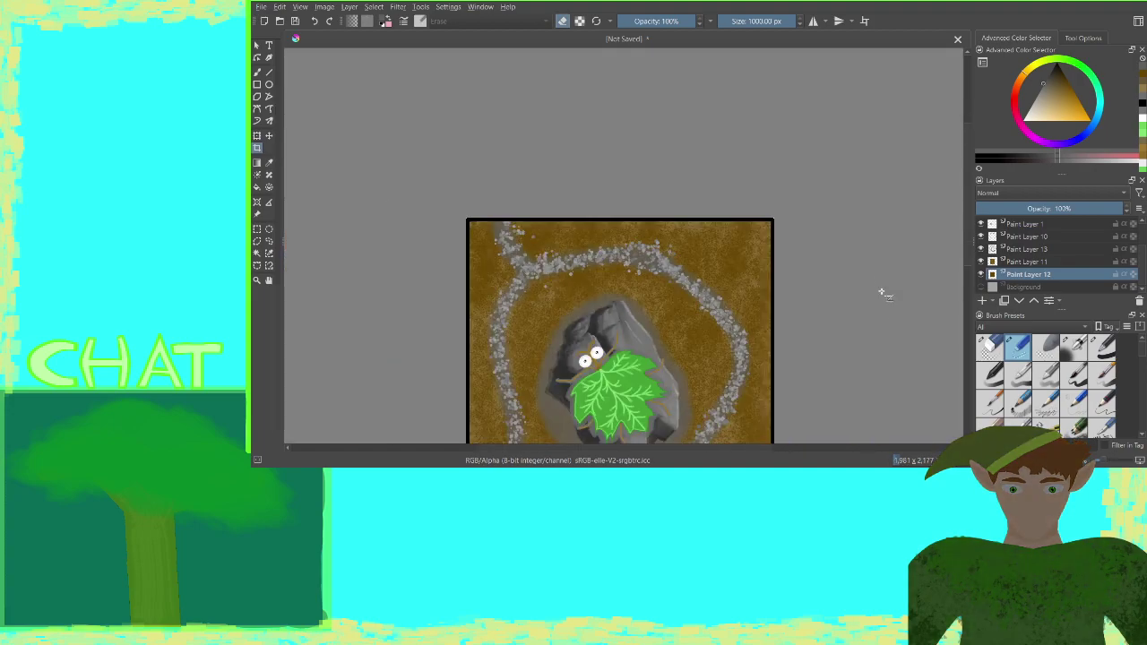
pyautogui.moveTo(878, 330); pyautogui.dragTo(866, 123)
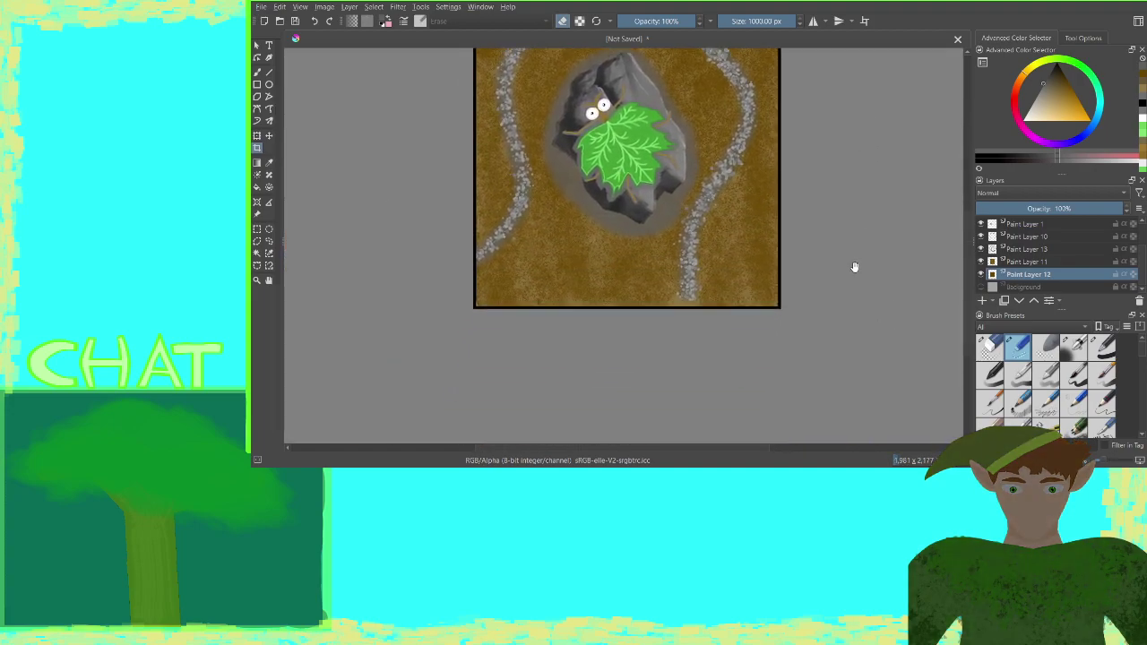
pyautogui.moveTo(854, 266); pyautogui.dragTo(845, 356)
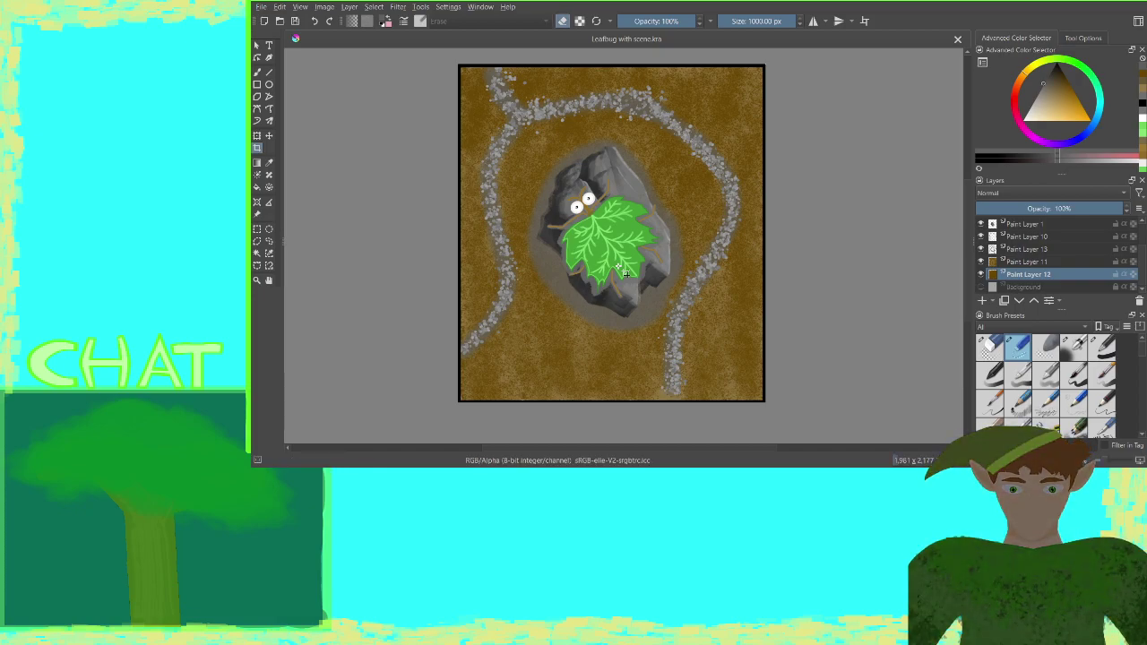
# Hide all visible layers except Paint Layer 7 so only the leaf bug shows on transparency
pyautogui.click(982, 237)
pyautogui.click(982, 224)
pyautogui.click(982, 249)
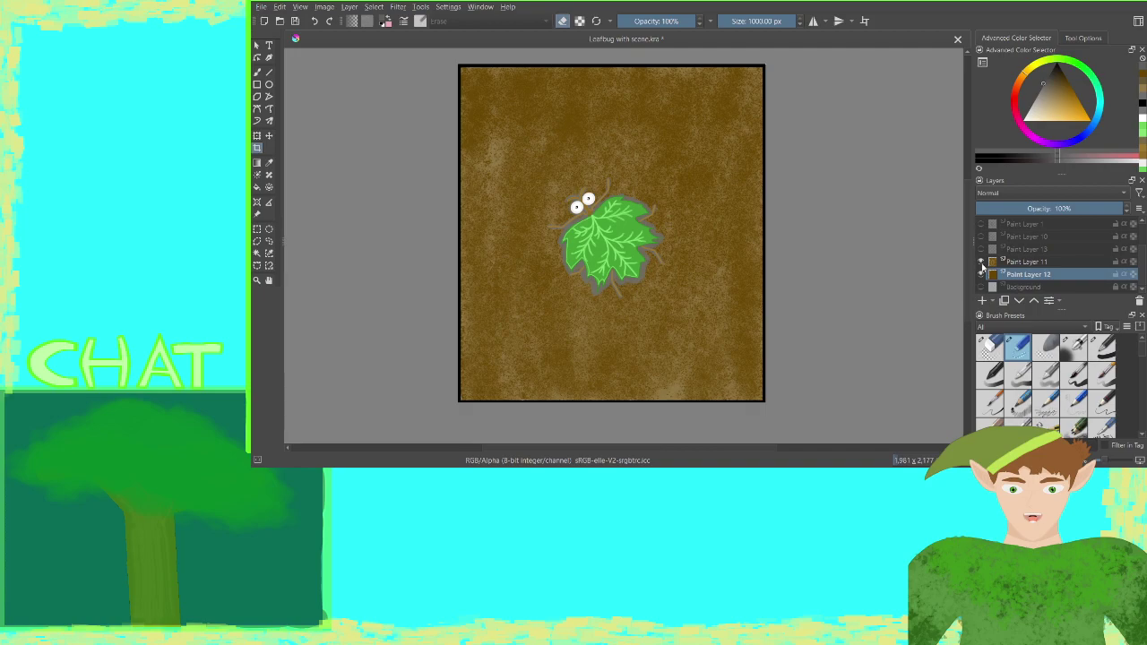
pyautogui.click(981, 261)
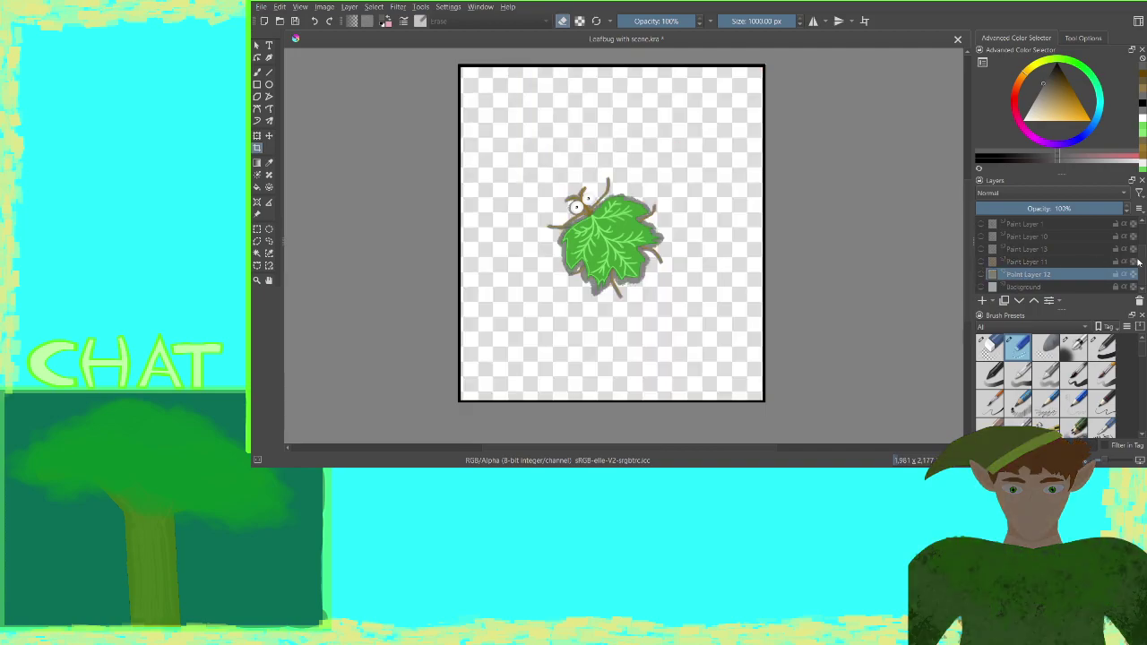
pyautogui.moveTo(1138, 260); pyautogui.dragTo(1142, 226)
pyautogui.click(982, 249)
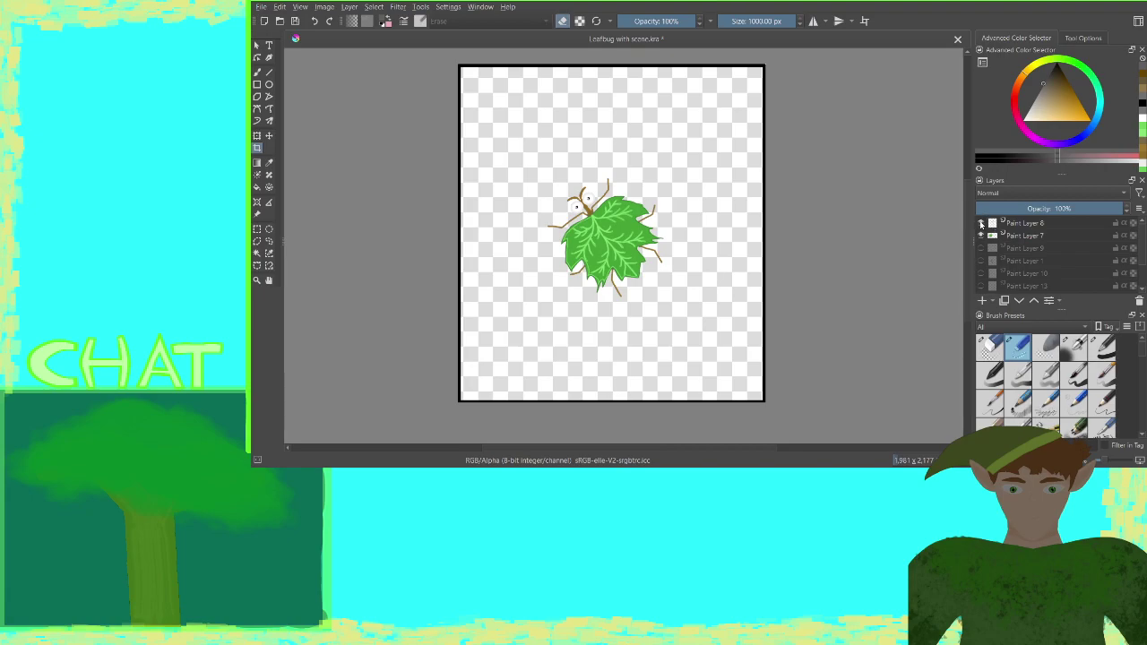
pyautogui.click(981, 223)
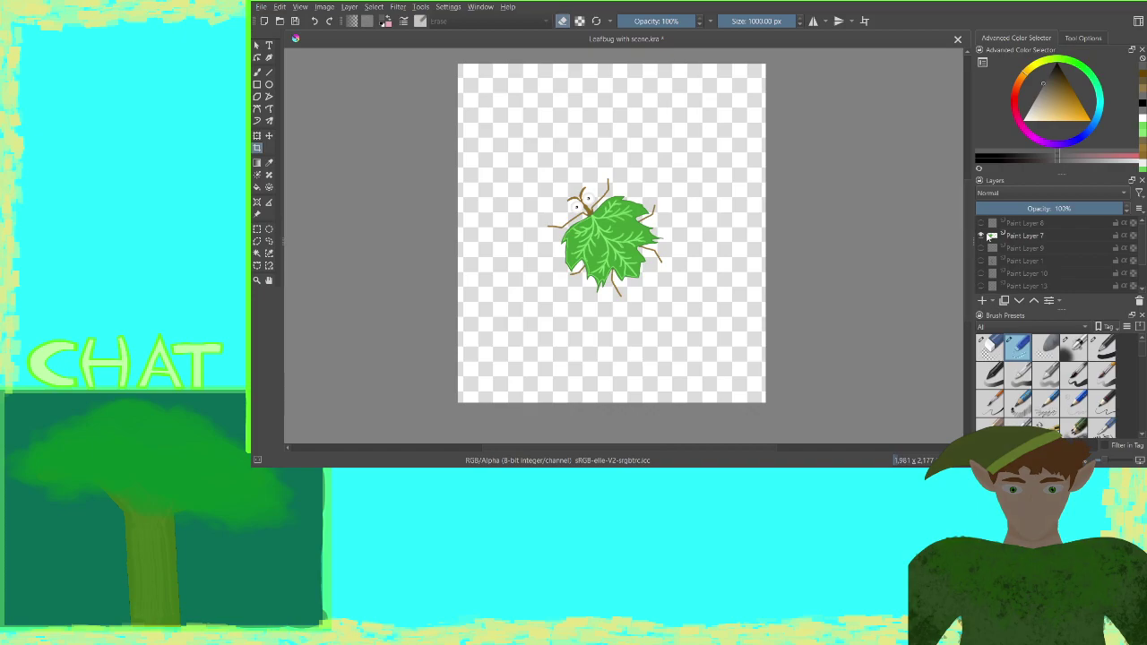
# Start a crop and fit its top and bottom boundaries closely to the tips of the bug's legs
pyautogui.hotkey('ctrl', '+')
pyautogui.hotkey('ctrl', '+')
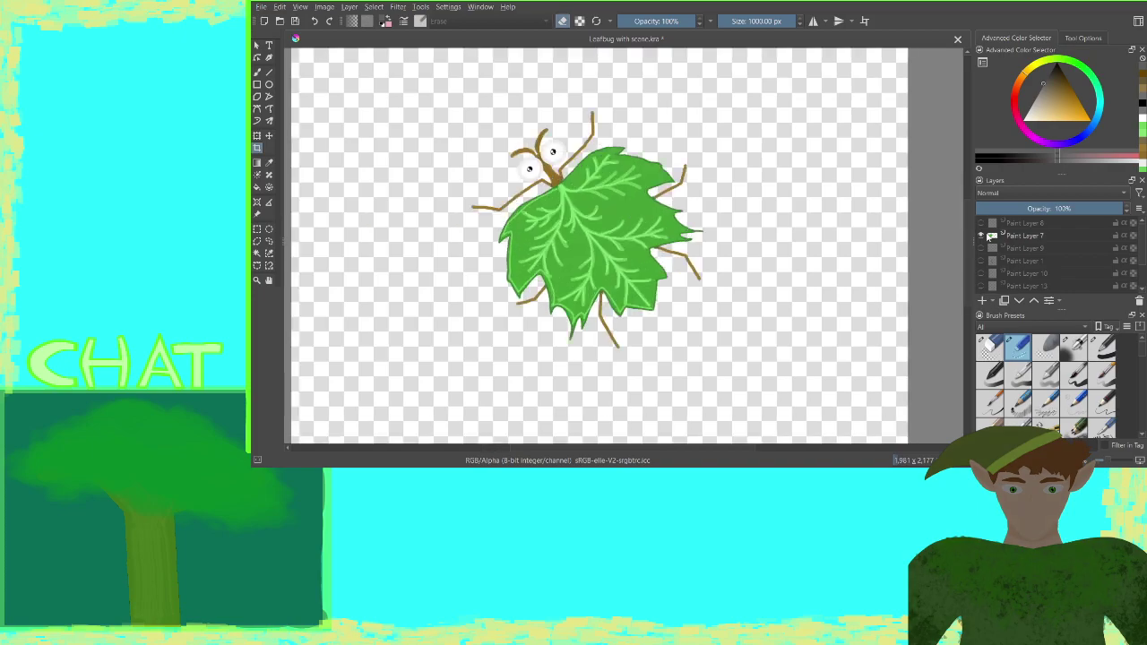
pyautogui.click(617, 106)
pyautogui.press('-')
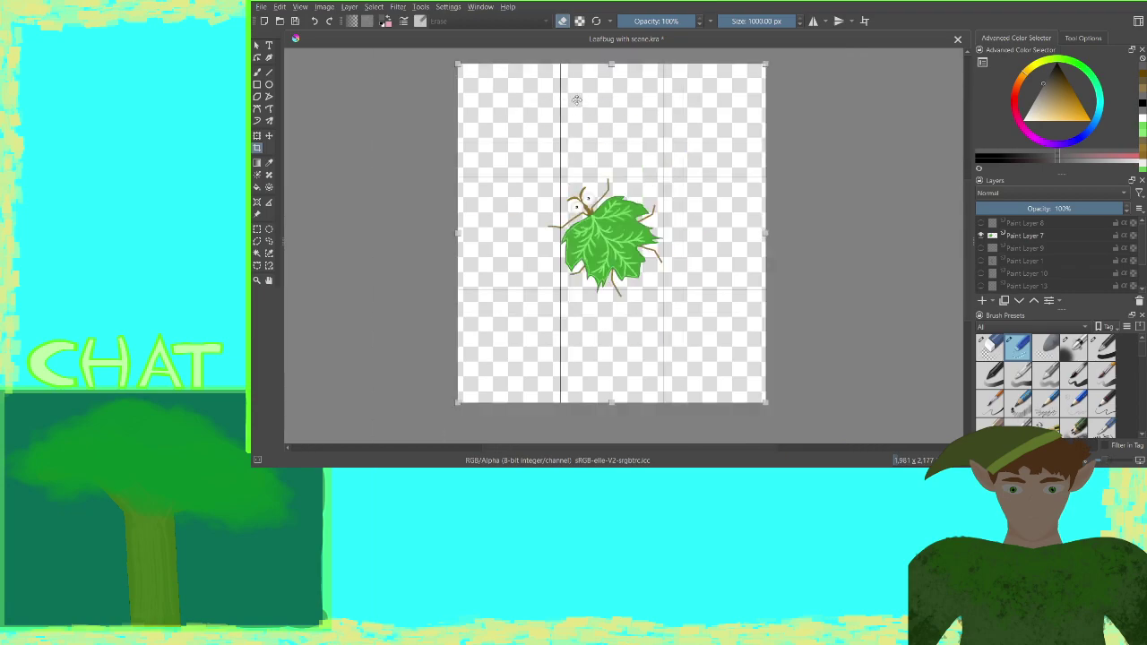
pyautogui.moveTo(612, 64); pyautogui.dragTo(611, 180)
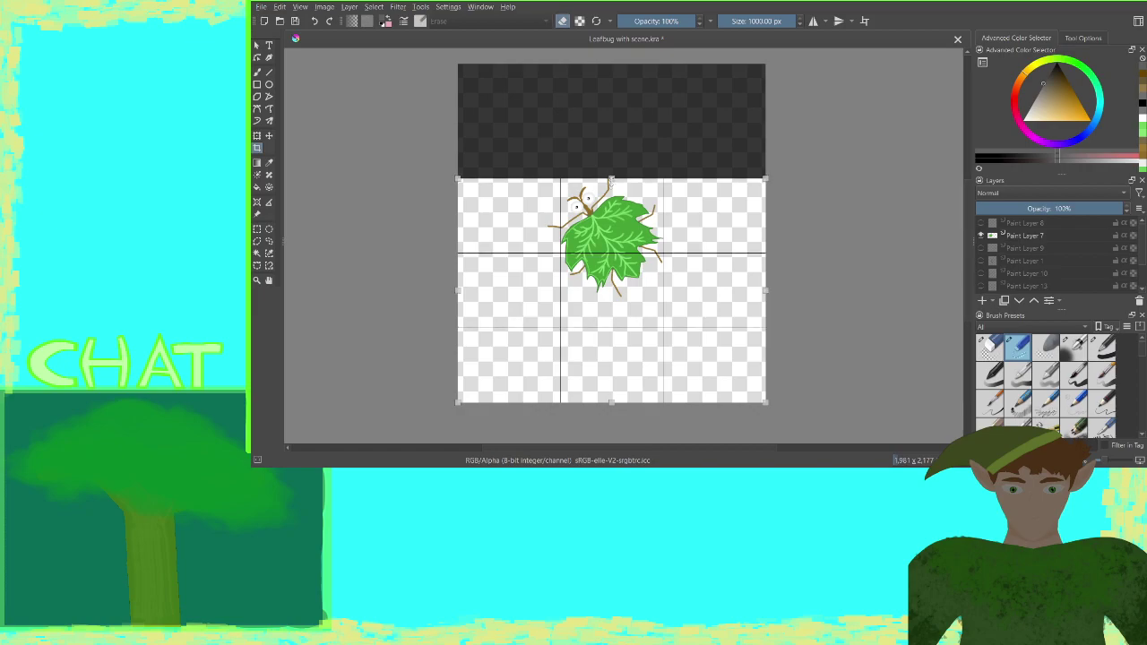
pyautogui.moveTo(611, 404)
pyautogui.mouseDown()
pyautogui.moveTo(615, 294)
pyautogui.moveTo(632, 301)
pyautogui.mouseUp()
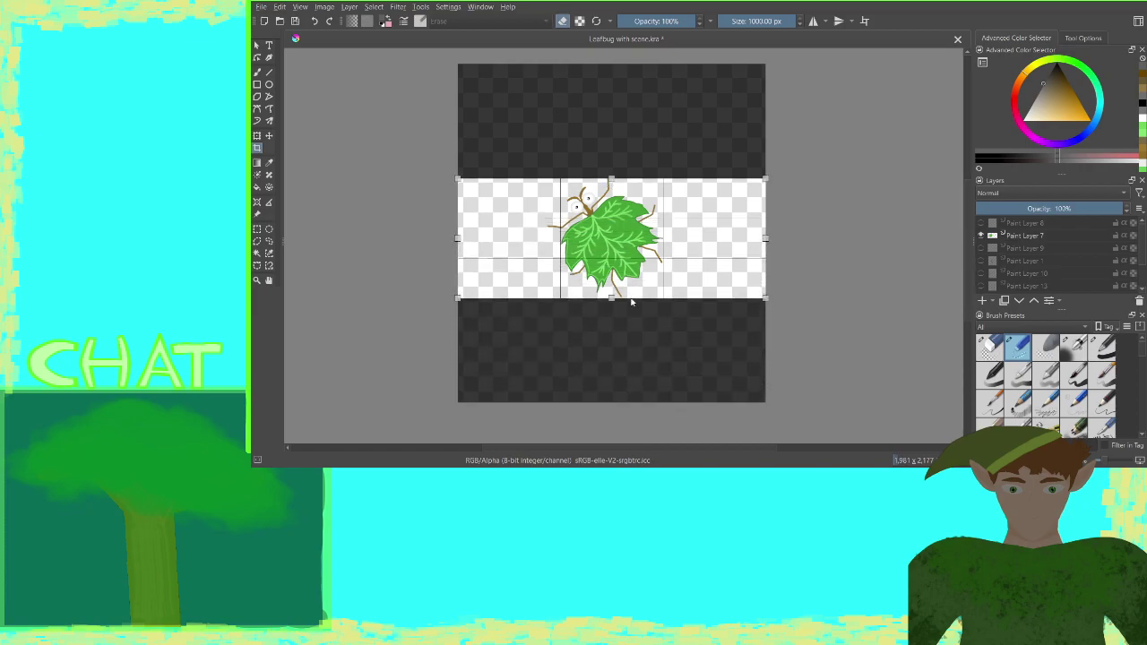
pyautogui.scroll(3, 625, 246)
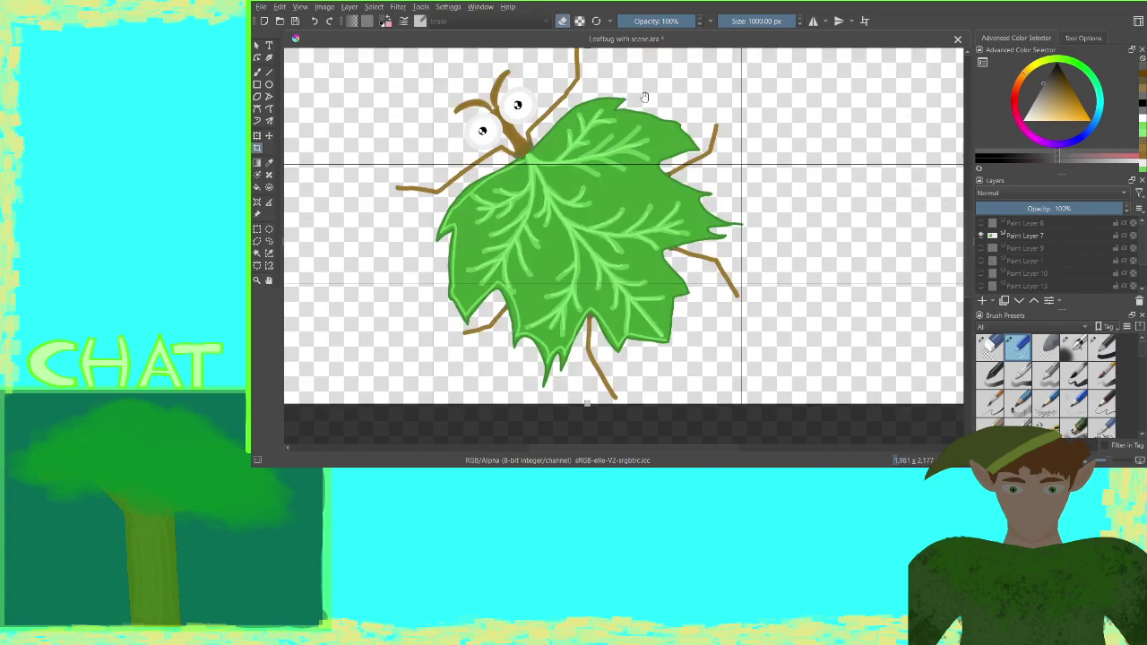
pyautogui.scroll(3, 643, 97)
pyautogui.moveTo(593, 119); pyautogui.dragTo(593, 117)
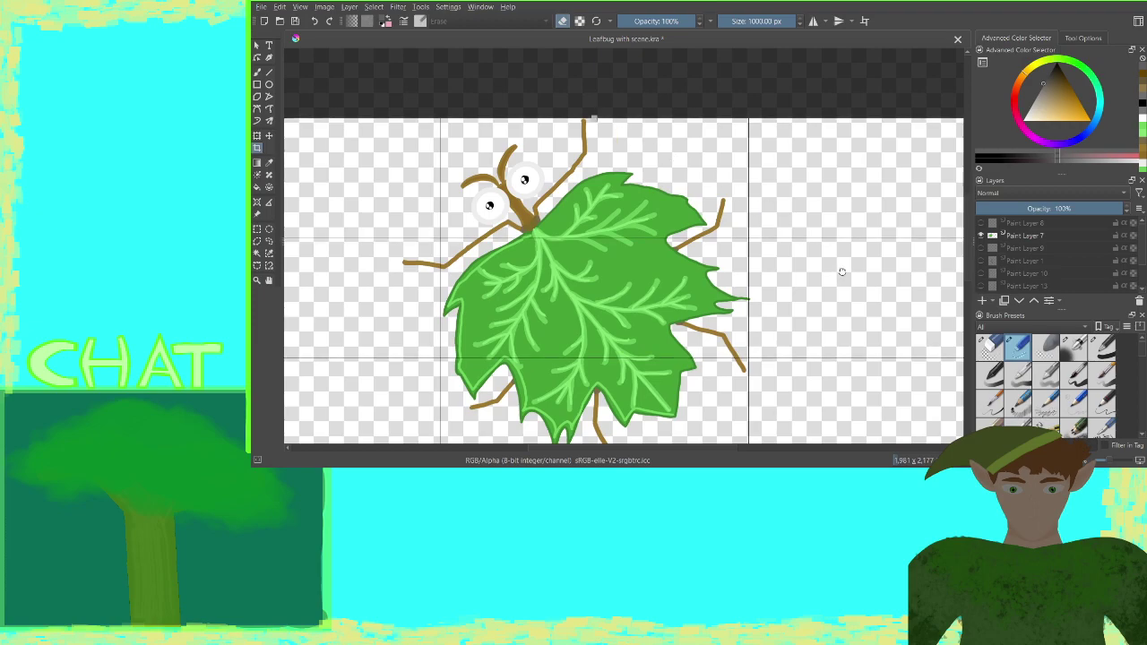
# Crop the canvas closely to the bug's right and left extents and save the result as Leafbug.png
pyautogui.moveTo(844, 271); pyautogui.dragTo(635, 199)
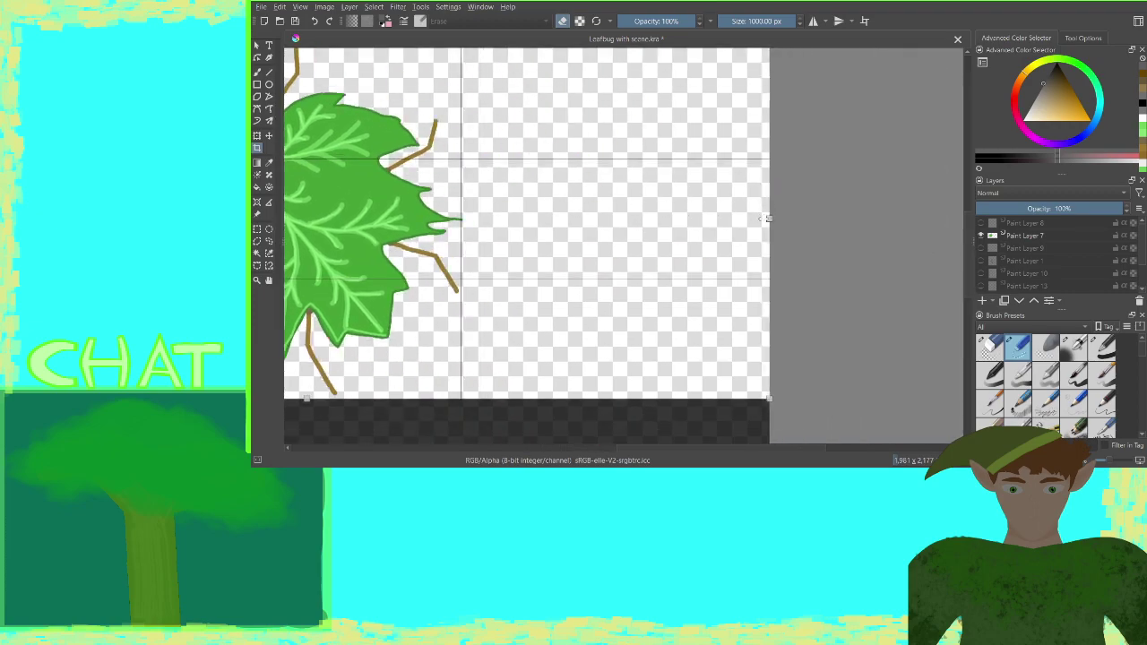
pyautogui.moveTo(762, 218)
pyautogui.mouseDown()
pyautogui.moveTo(466, 229)
pyautogui.moveTo(895, 228)
pyautogui.mouseUp()
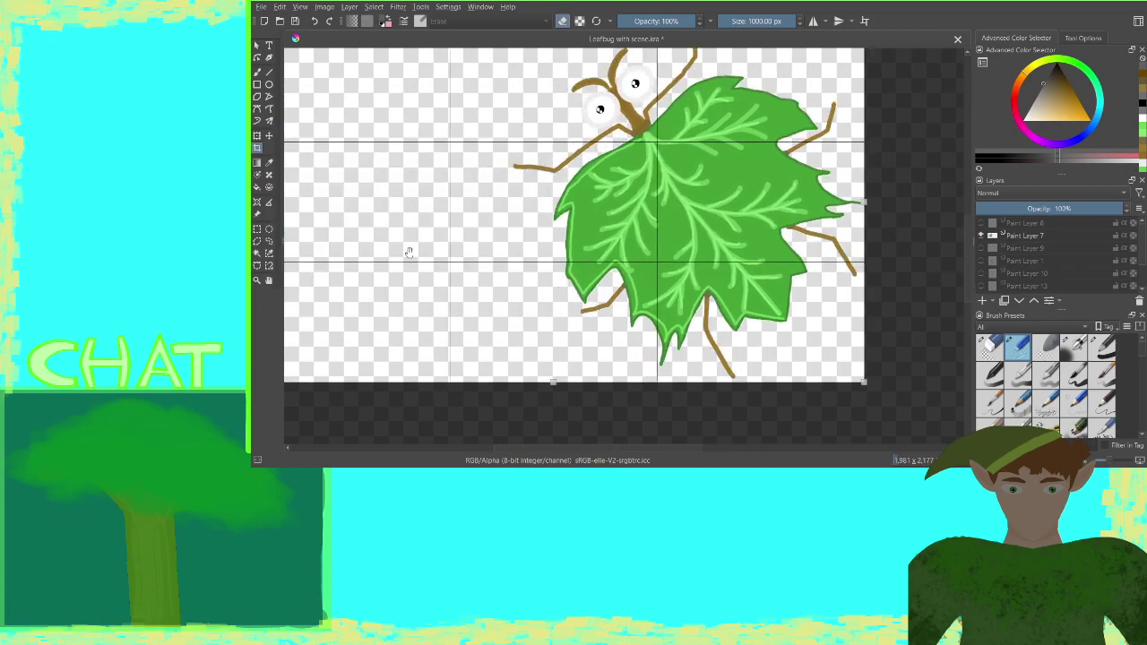
pyautogui.moveTo(388, 252); pyautogui.dragTo(673, 258)
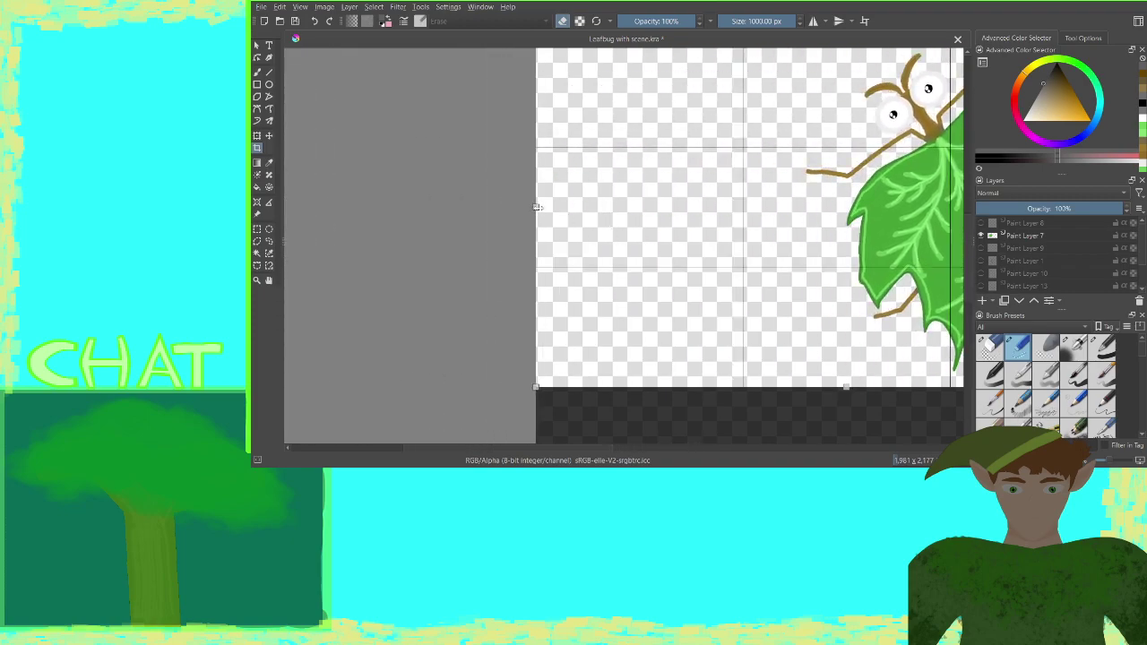
pyautogui.moveTo(536, 208); pyautogui.dragTo(805, 215)
pyautogui.press('Return')
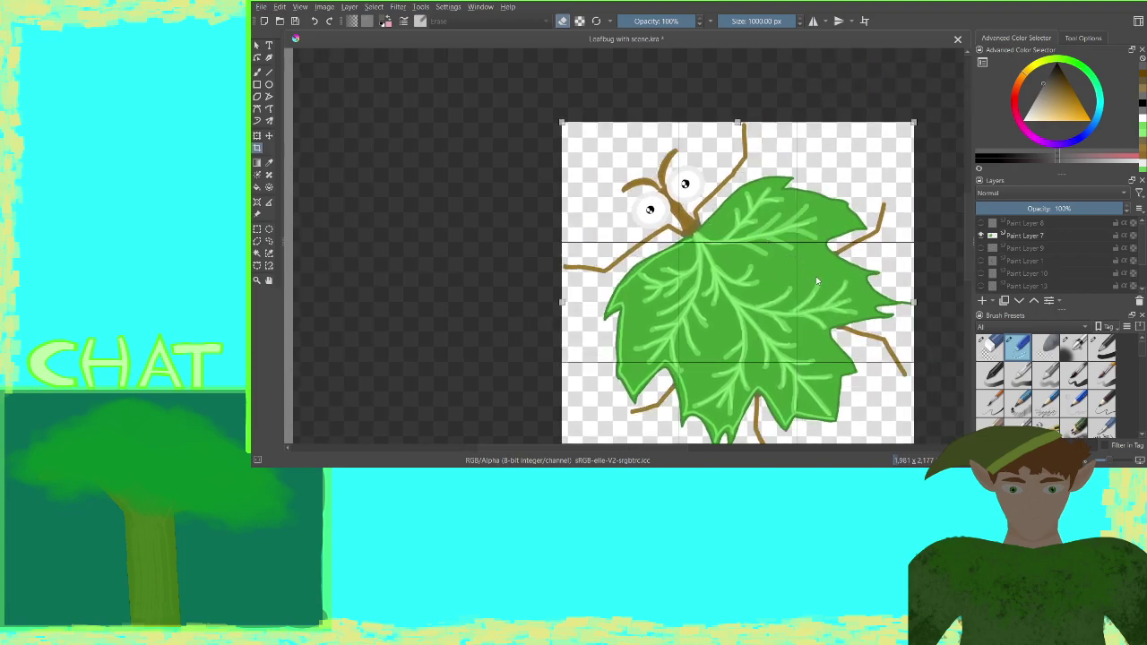
pyautogui.press('Escape')
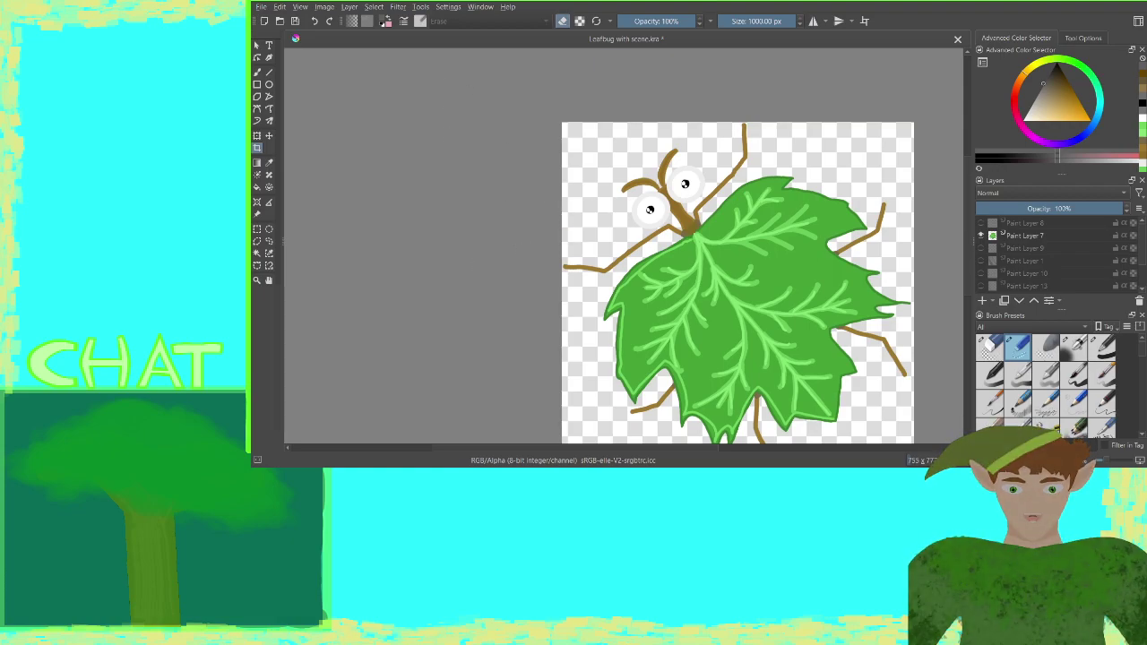
pyautogui.hotkey('ctrl', 's')
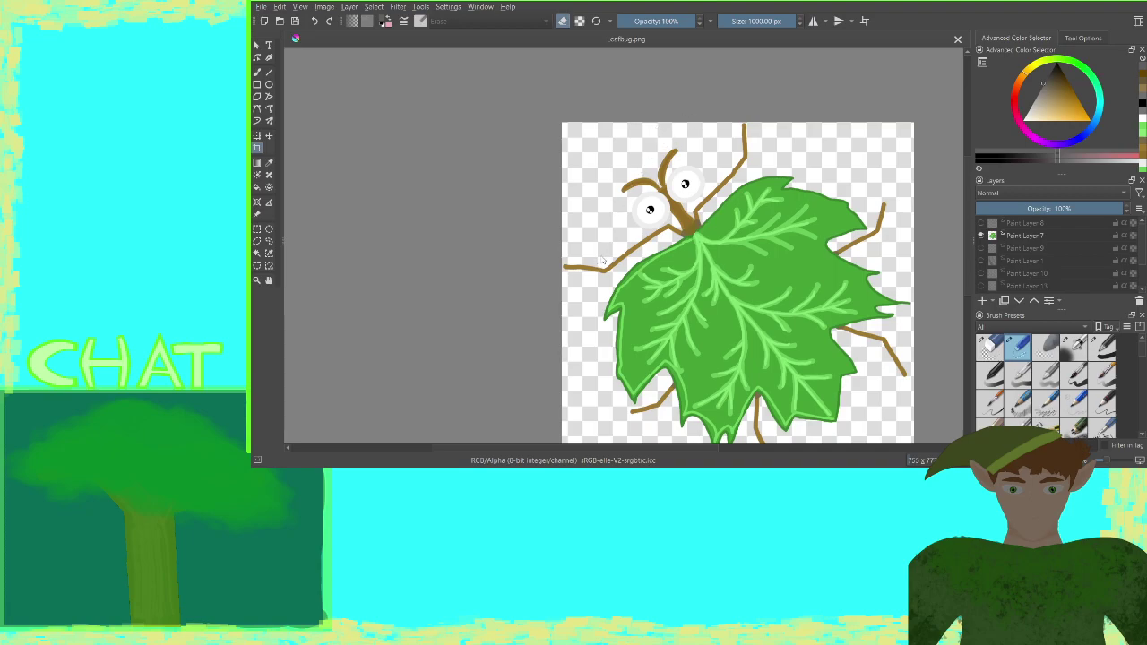
# Open Leafbug with scene.kra and close the Leafbug.png document
pyautogui.doubleClick(602, 259)
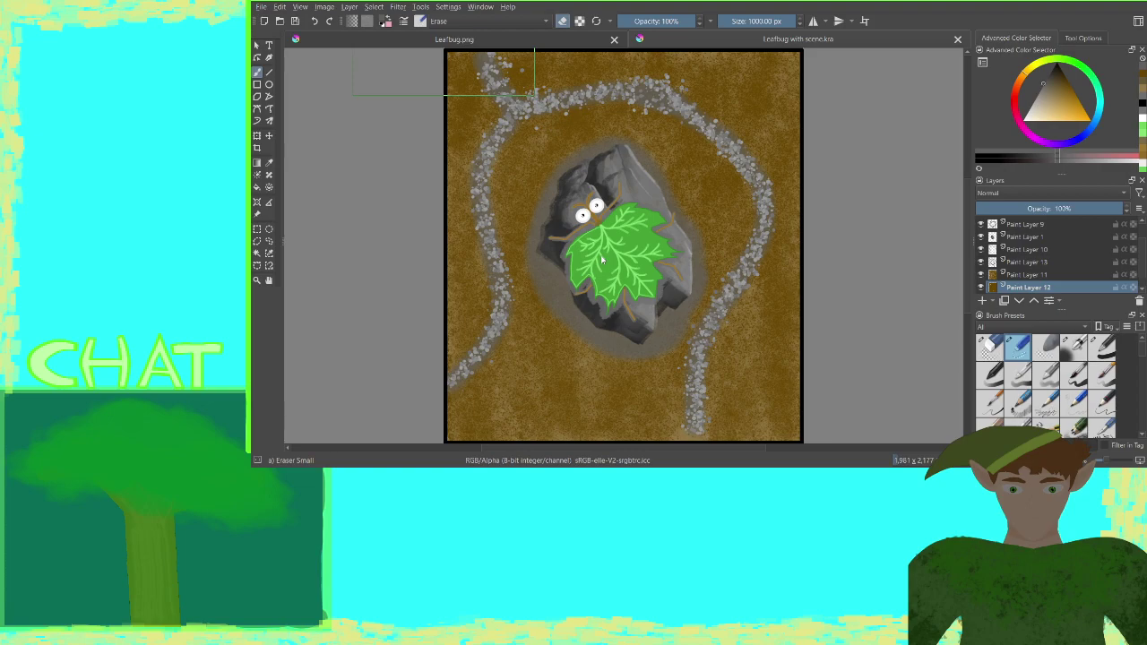
pyautogui.scroll(-4, 602, 260)
pyautogui.scroll(3, 602, 260)
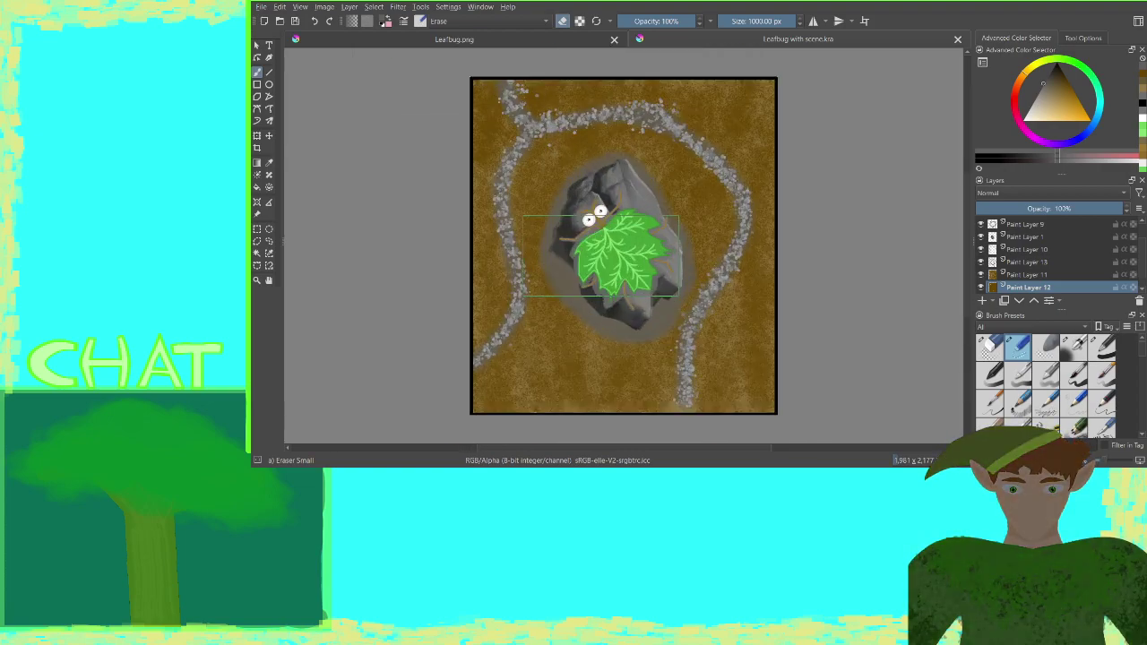
pyautogui.hotkey('ctrl', '+')
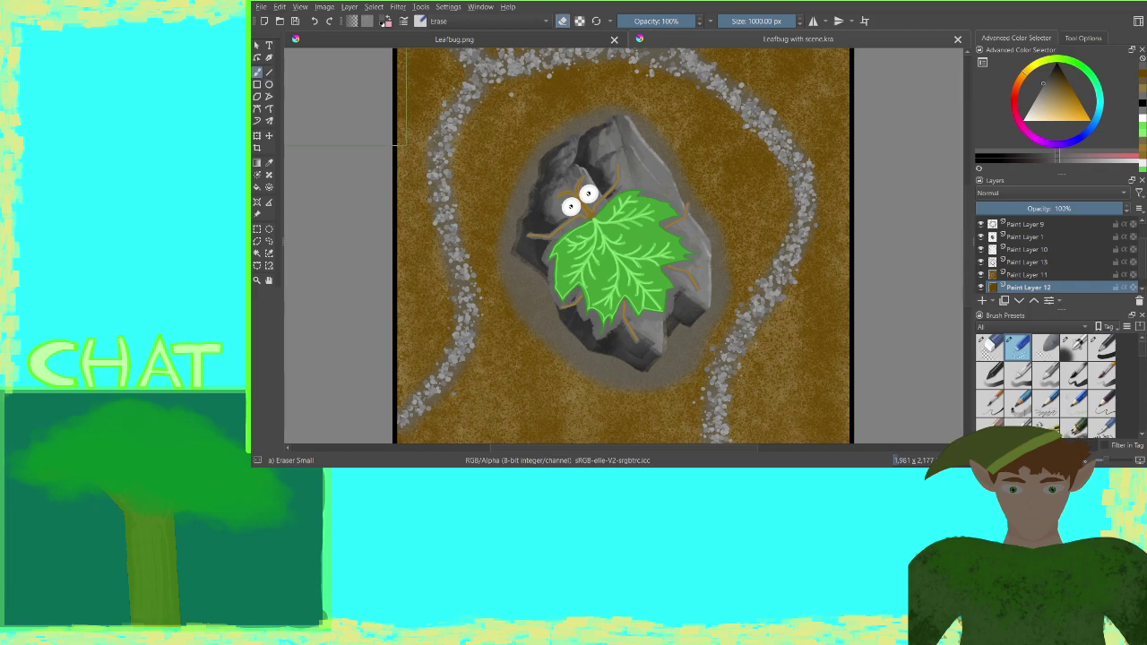
pyautogui.hotkey('ctrl', '+')
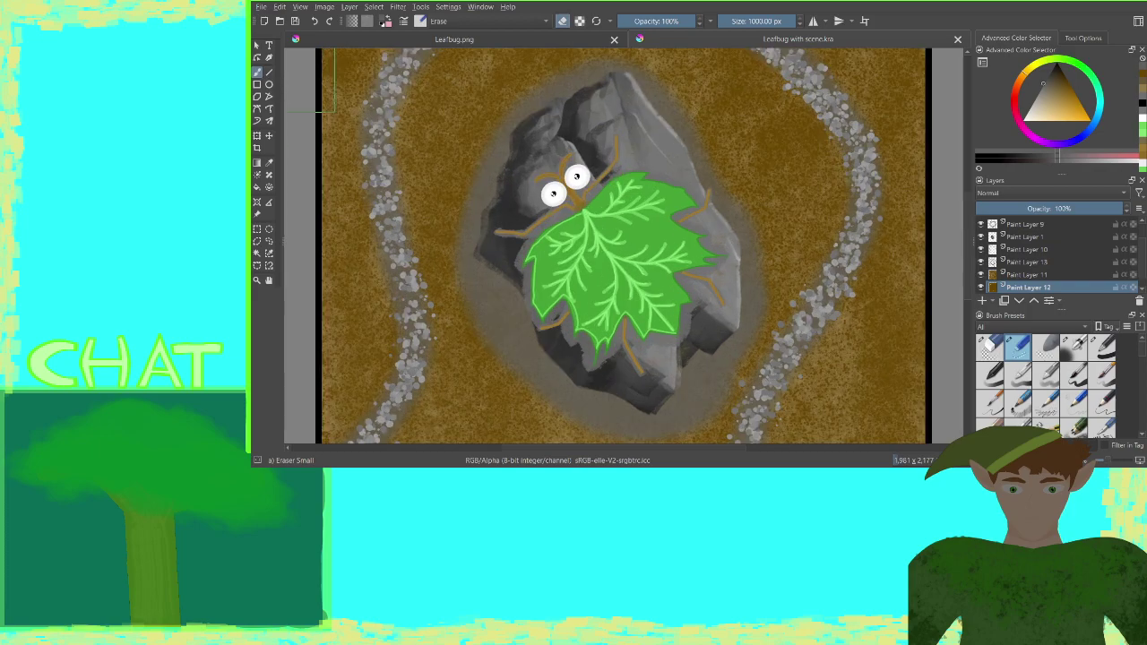
pyautogui.click(615, 39)
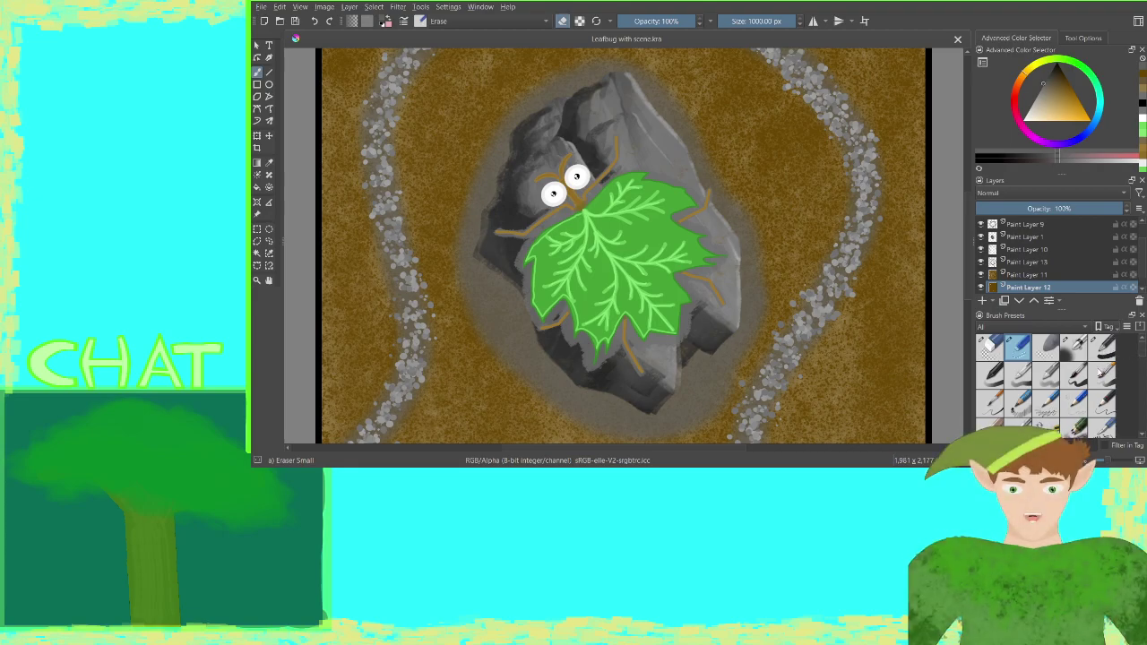
# Choose the Basic-1 brush preset, reduce its size to 22 px and pick a bright green colour
pyautogui.click(1103, 348)
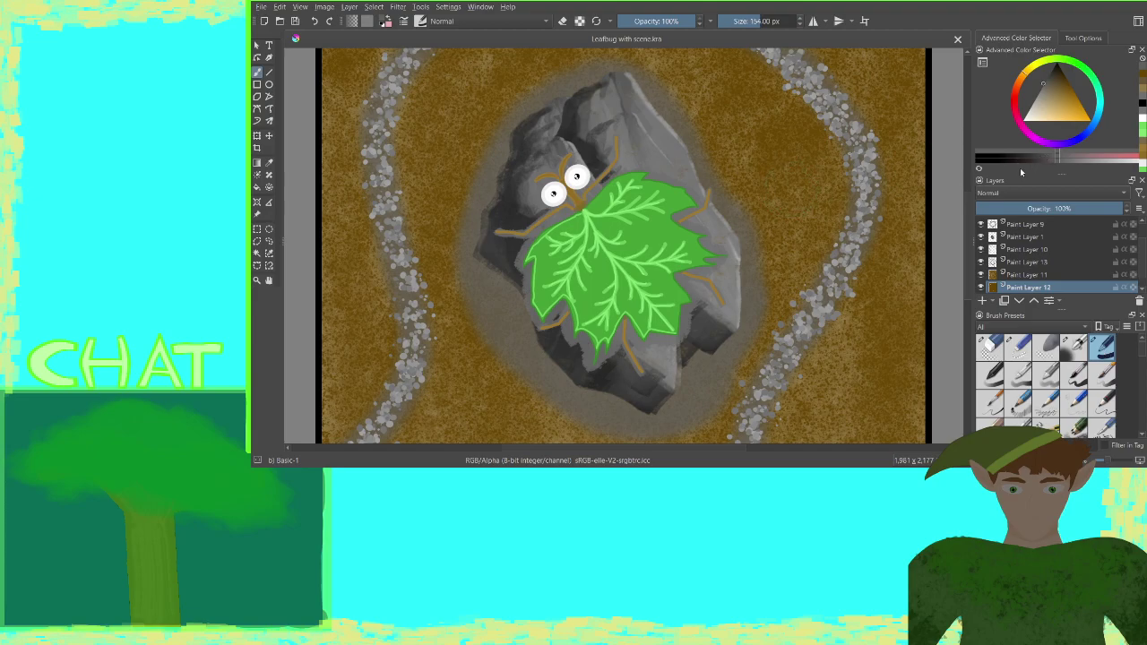
pyautogui.press('[')
pyautogui.press('[')
pyautogui.press('[')
pyautogui.press('[')
pyautogui.press('[')
pyautogui.press('[')
pyautogui.press('[')
pyautogui.press('[')
pyautogui.press('[')
pyautogui.press('[')
pyautogui.press('[')
pyautogui.press('[')
pyautogui.press('[')
pyautogui.click(1082, 72)
pyautogui.click(1054, 85)
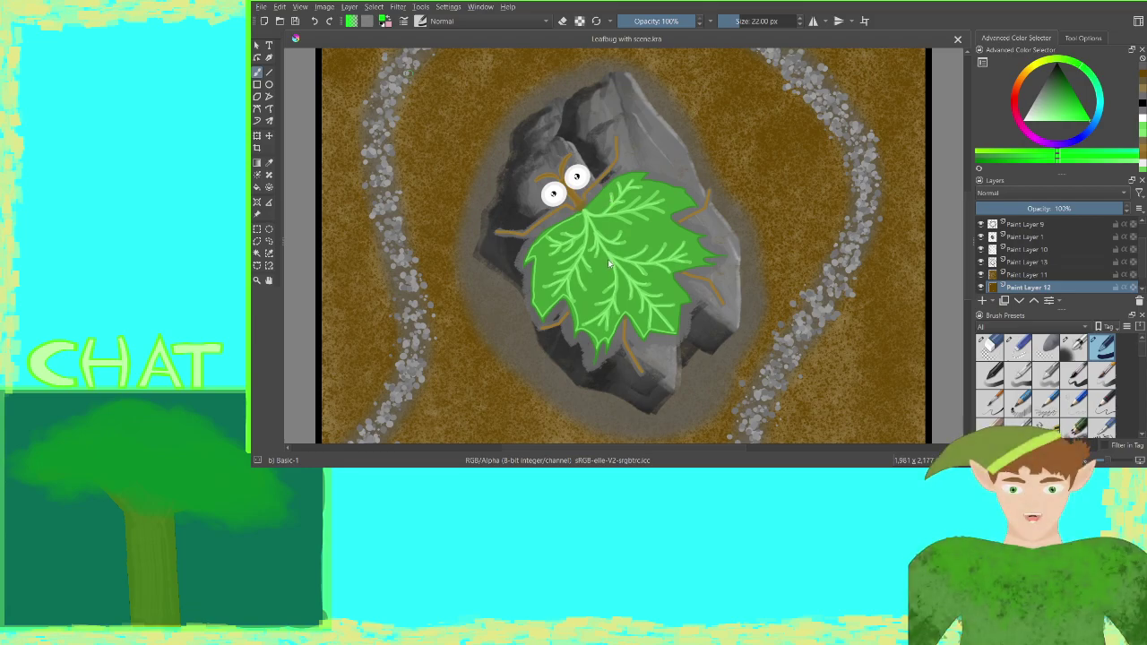
# Save the full framed painting as Leafbug with scene.png
pyautogui.hotkey('ctrl', 's')
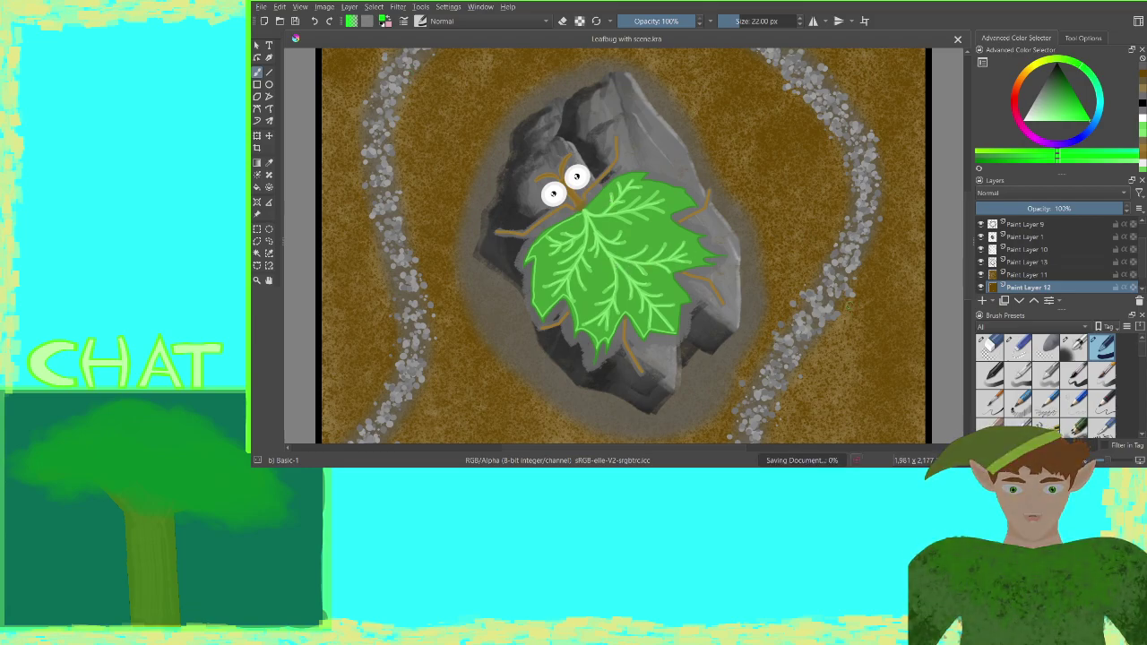
pyautogui.moveTo(904, 287); pyautogui.dragTo(807, 71)
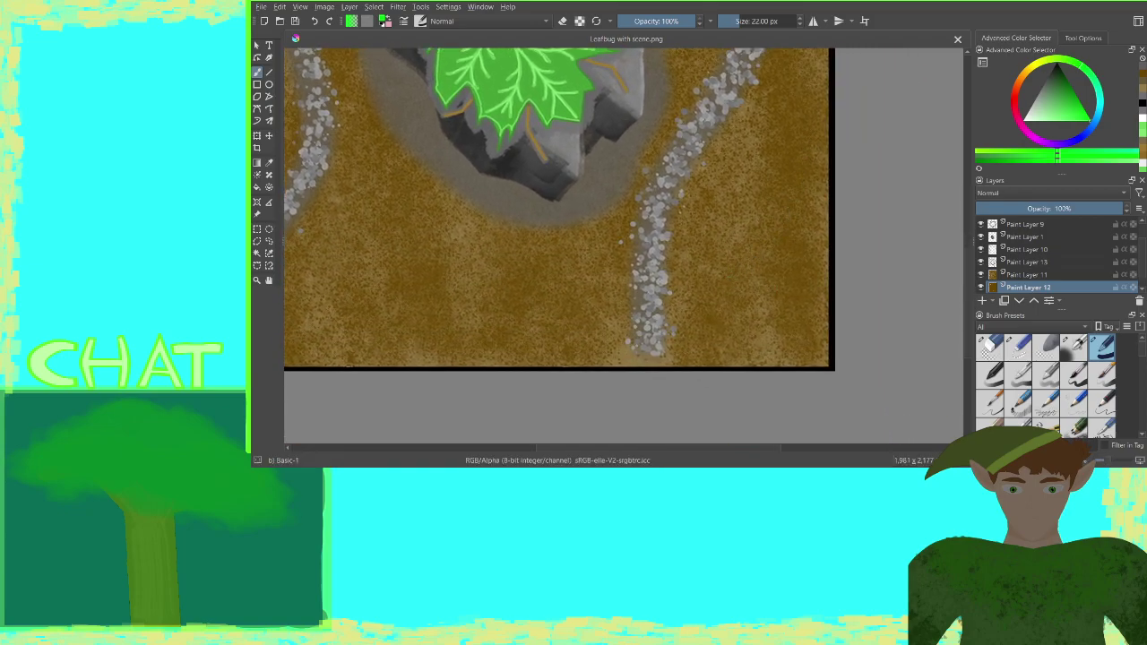
# Try a tiny green brush mark on the brown ground beside the lower gravel path, and undo it
pyautogui.press('6')
pyautogui.press('6')
pyautogui.press('6')
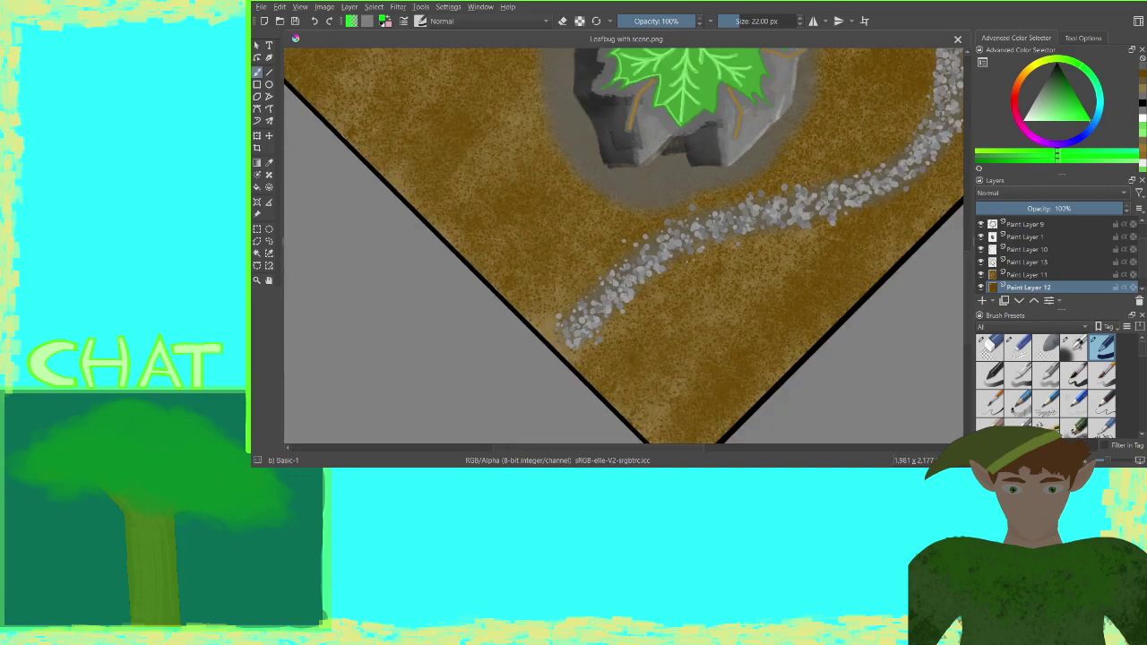
pyautogui.press('4')
pyautogui.press('4')
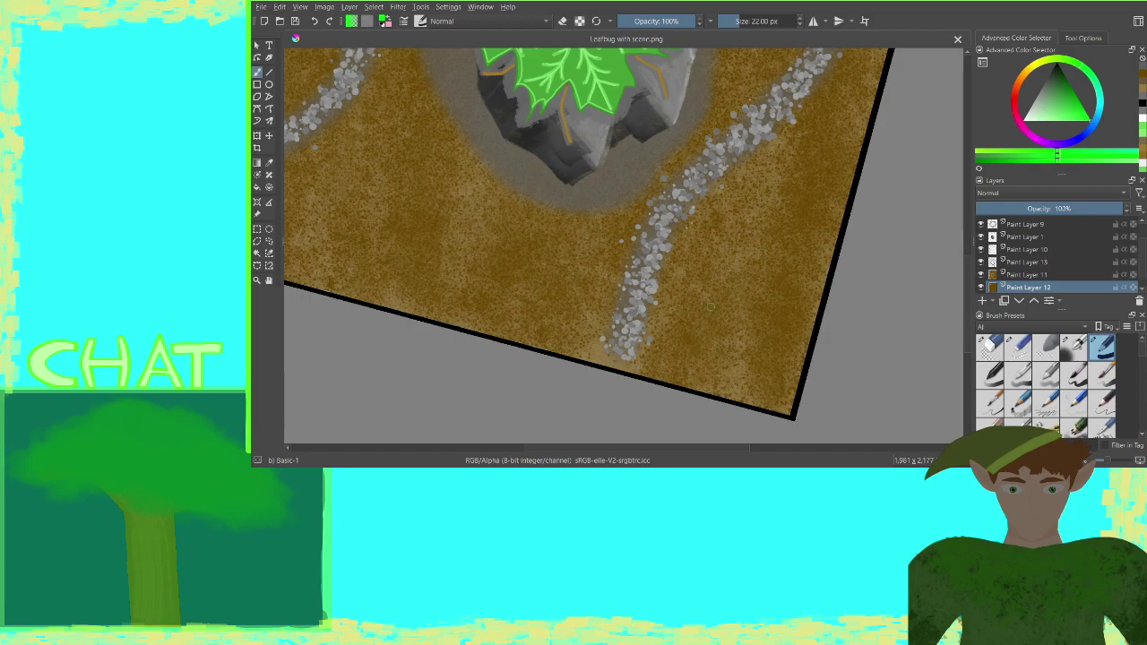
pyautogui.moveTo(725, 297); pyautogui.dragTo(720, 300)
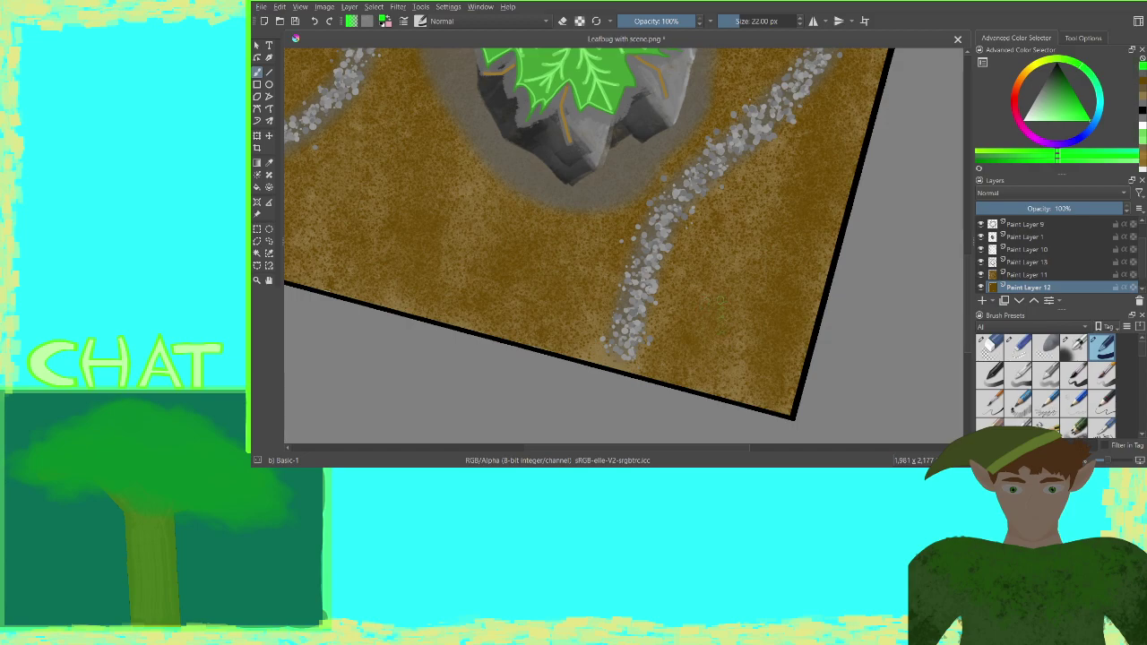
pyautogui.click(314, 22)
pyautogui.scroll(1, 992, 226)
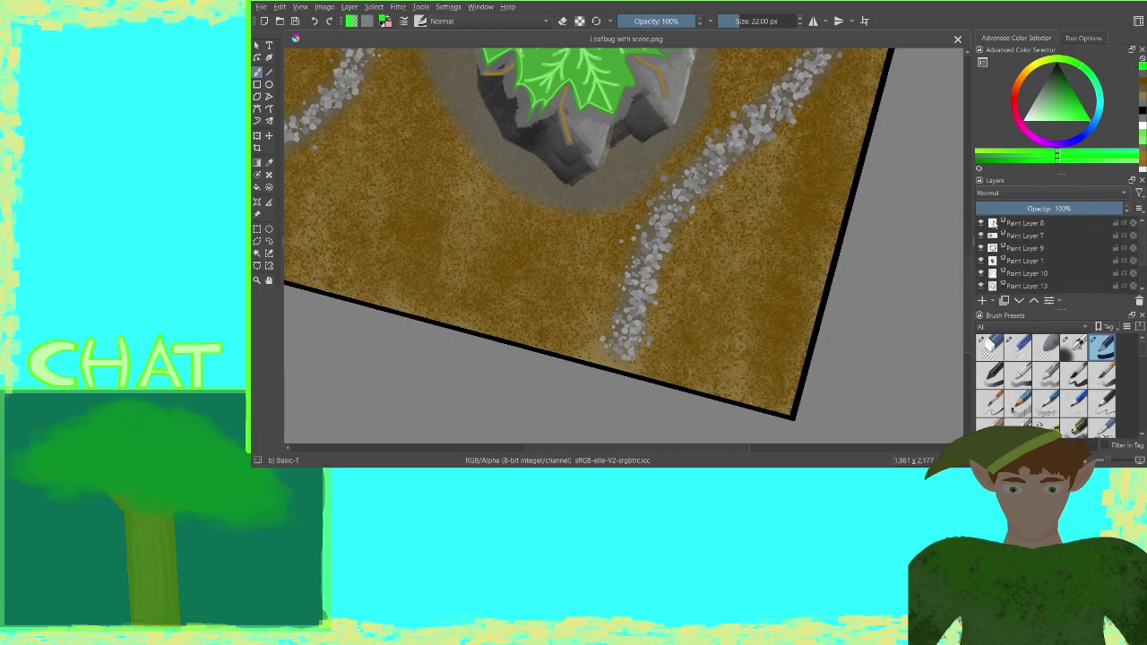
# Select Paint Layer 8, try a green signature stroke with a 16 px brush beside the lower gravel path, and undo it
pyautogui.click(993, 223)
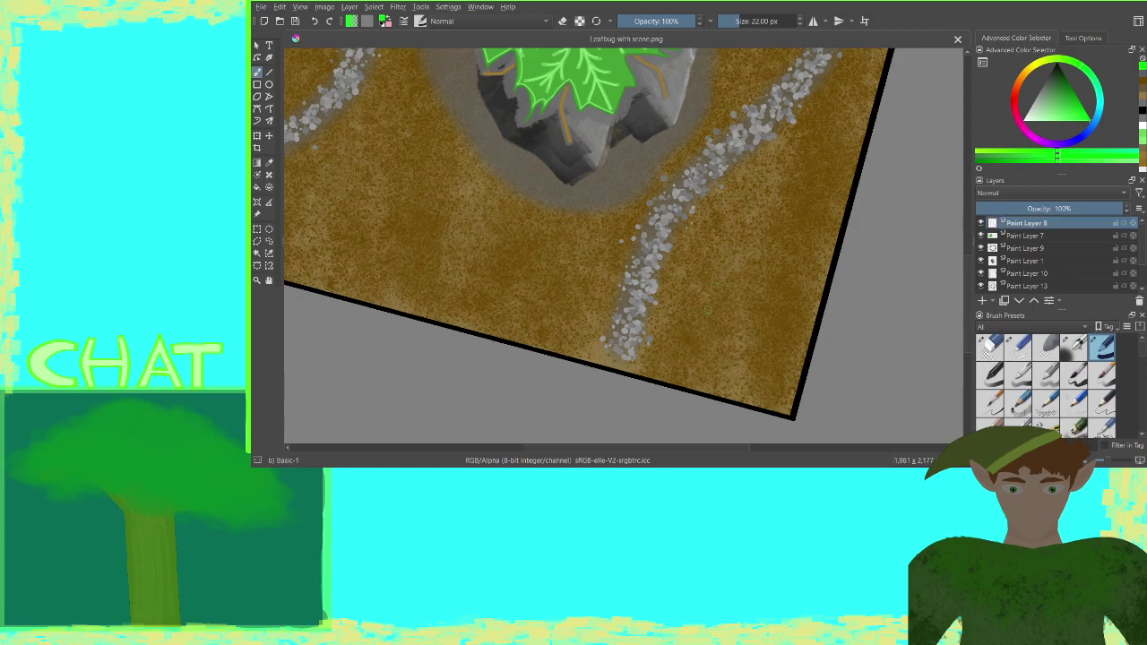
pyautogui.press('[')
pyautogui.press('[')
pyautogui.moveTo(715, 287)
pyautogui.mouseDown()
pyautogui.moveTo(730, 310)
pyautogui.moveTo(751, 262)
pyautogui.moveTo(722, 287)
pyautogui.mouseUp()
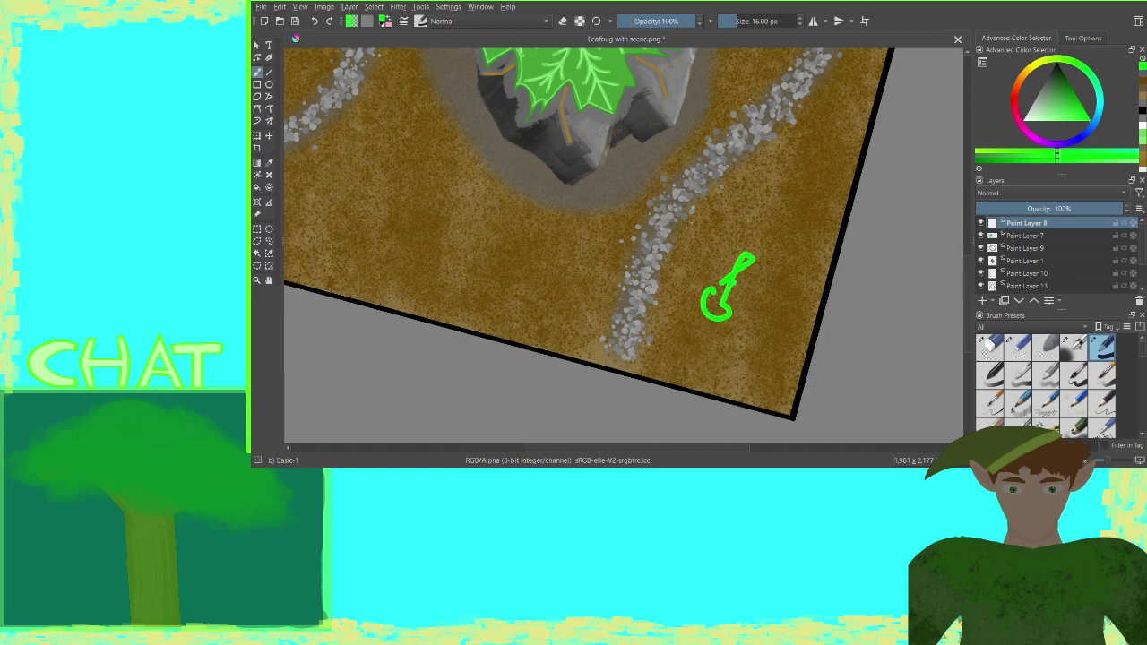
pyautogui.click(314, 24)
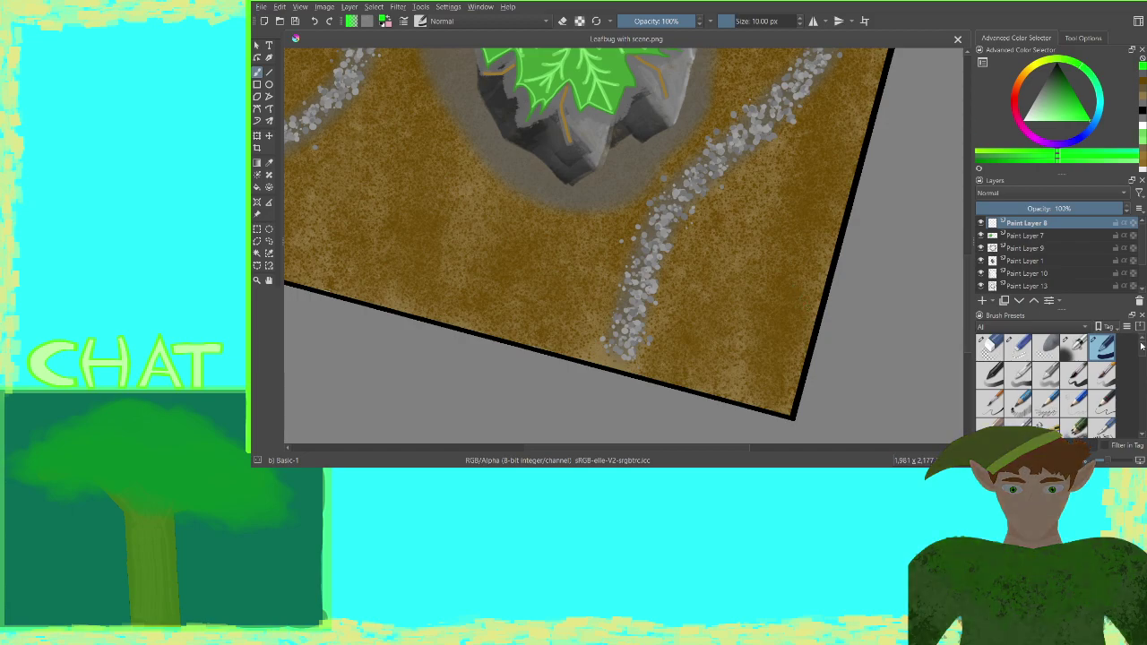
# Choose the Sketching-3 Leaky brush preset
pyautogui.moveTo(1143, 346)
pyautogui.mouseDown()
pyautogui.moveTo(1142, 422)
pyautogui.moveTo(1143, 390)
pyautogui.moveTo(1143, 405)
pyautogui.moveTo(1119, 376)
pyautogui.mouseUp()
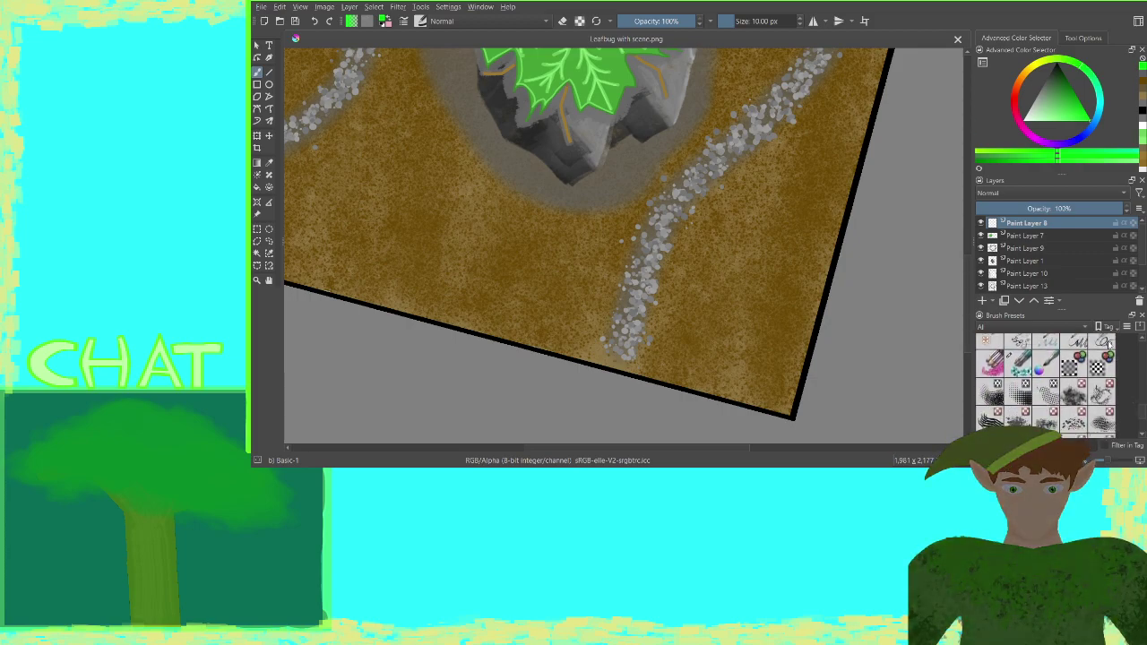
pyautogui.click(1108, 346)
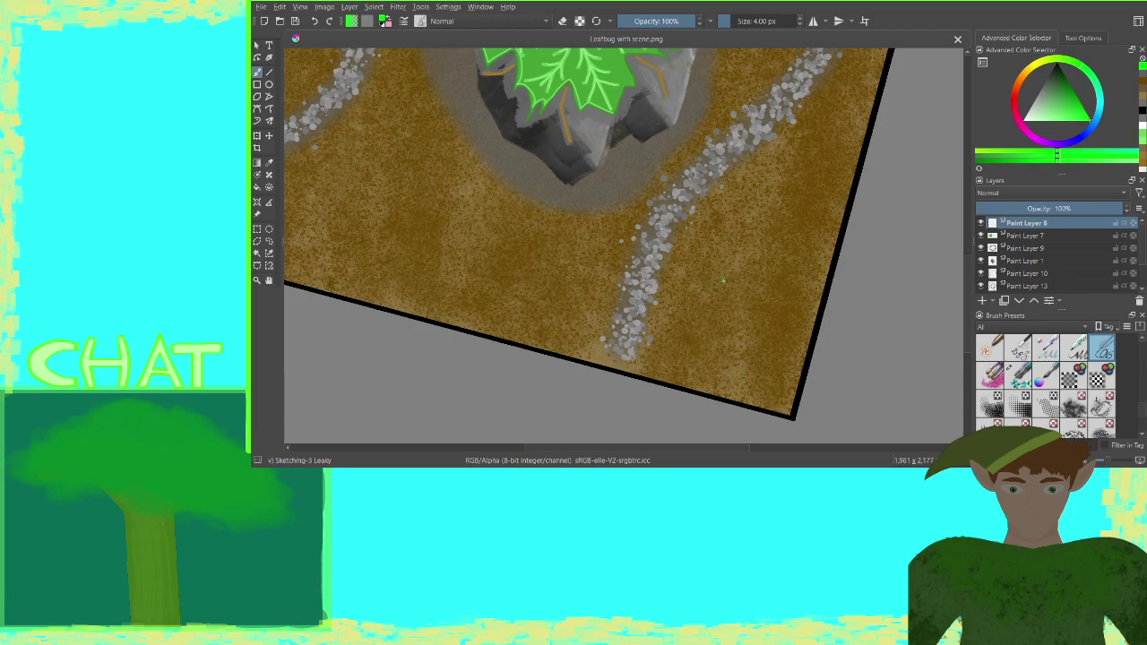
# Try signing the brown ground beside the gravel path with the artist's initials and 2023 in green, and undo all its strokes
pyautogui.moveTo(724, 281)
pyautogui.mouseDown()
pyautogui.moveTo(717, 312)
pyautogui.moveTo(756, 286)
pyautogui.moveTo(750, 259)
pyautogui.moveTo(744, 321)
pyautogui.moveTo(780, 264)
pyautogui.moveTo(797, 265)
pyautogui.moveTo(745, 319)
pyautogui.moveTo(805, 286)
pyautogui.moveTo(731, 356)
pyautogui.moveTo(760, 352)
pyautogui.moveTo(775, 316)
pyautogui.moveTo(790, 339)
pyautogui.moveTo(790, 313)
pyautogui.moveTo(789, 346)
pyautogui.mouseUp()
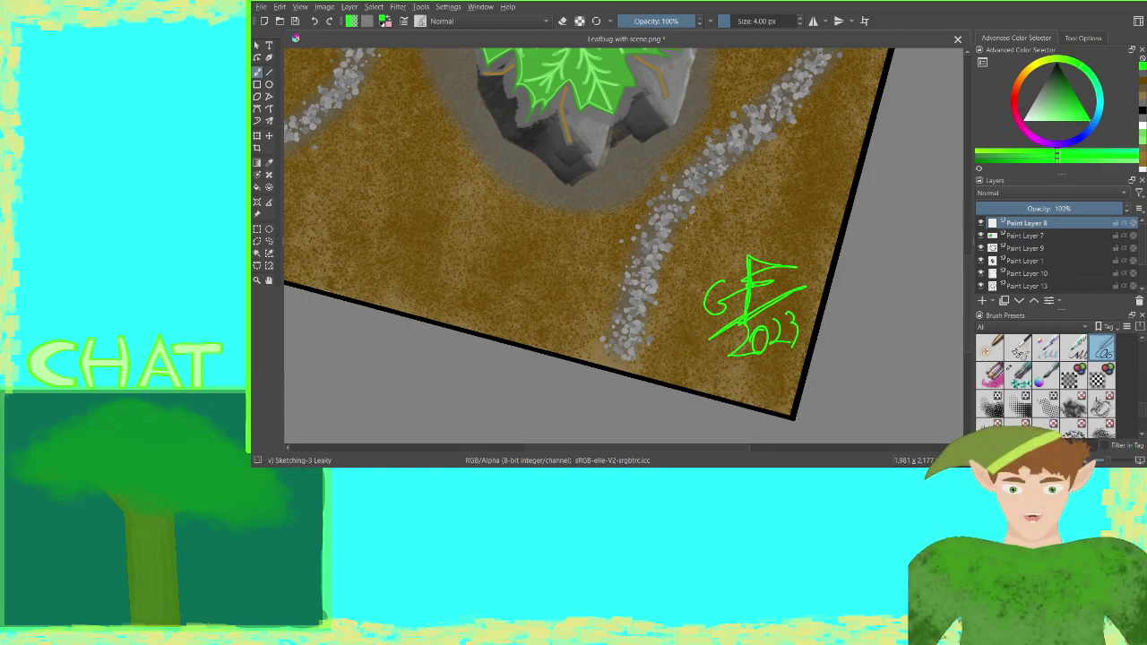
pyautogui.click(315, 20)
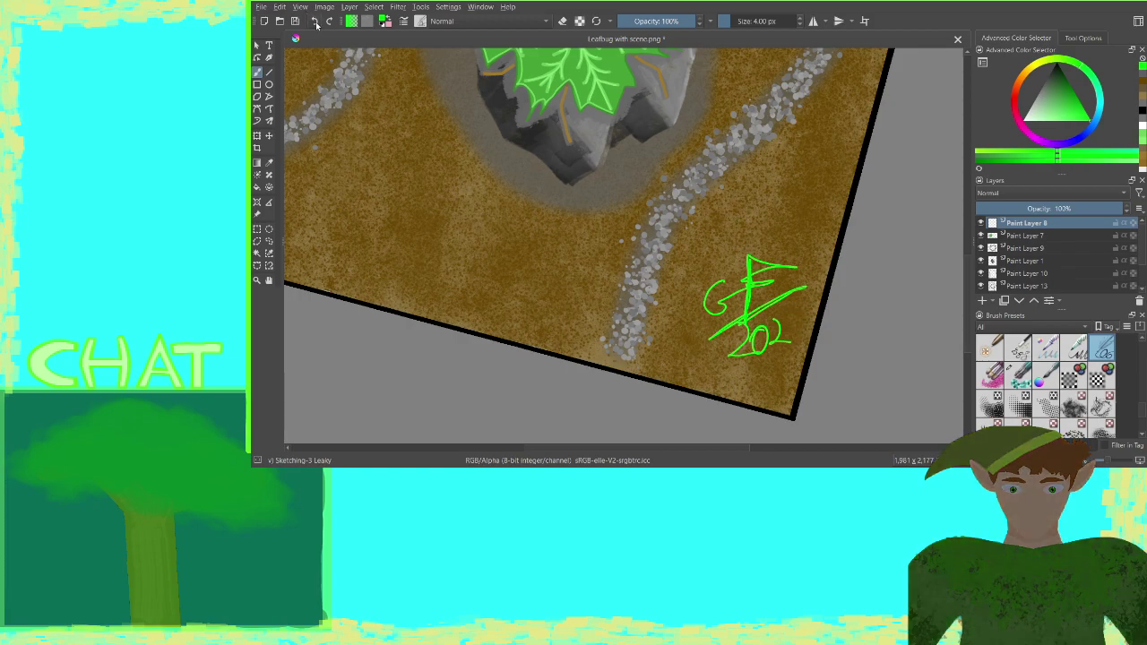
pyautogui.click(315, 21)
pyautogui.click(314, 21)
pyautogui.click(314, 21)
pyautogui.click(314, 20)
pyautogui.click(315, 21)
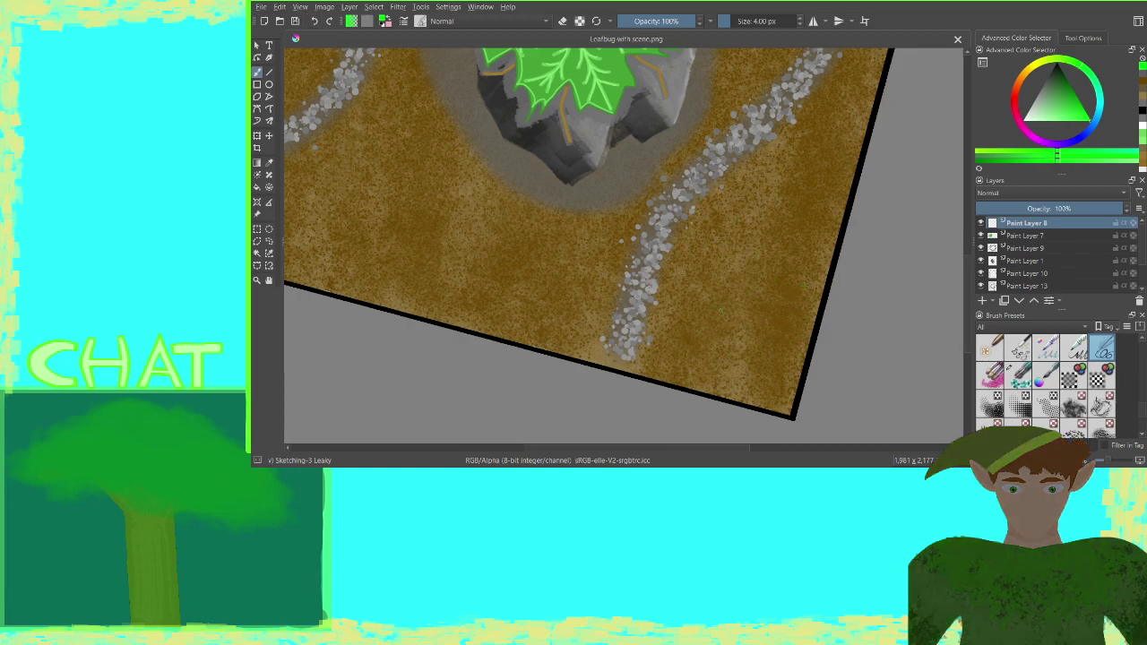
# Sign the painting in green on the brown ground near its lower-right corner with the artist's overlapping initials, a slash and 2023
pyautogui.moveTo(727, 302)
pyautogui.mouseDown()
pyautogui.moveTo(720, 311)
pyautogui.moveTo(758, 315)
pyautogui.mouseUp()
pyautogui.moveTo(732, 272); pyautogui.dragTo(739, 333)
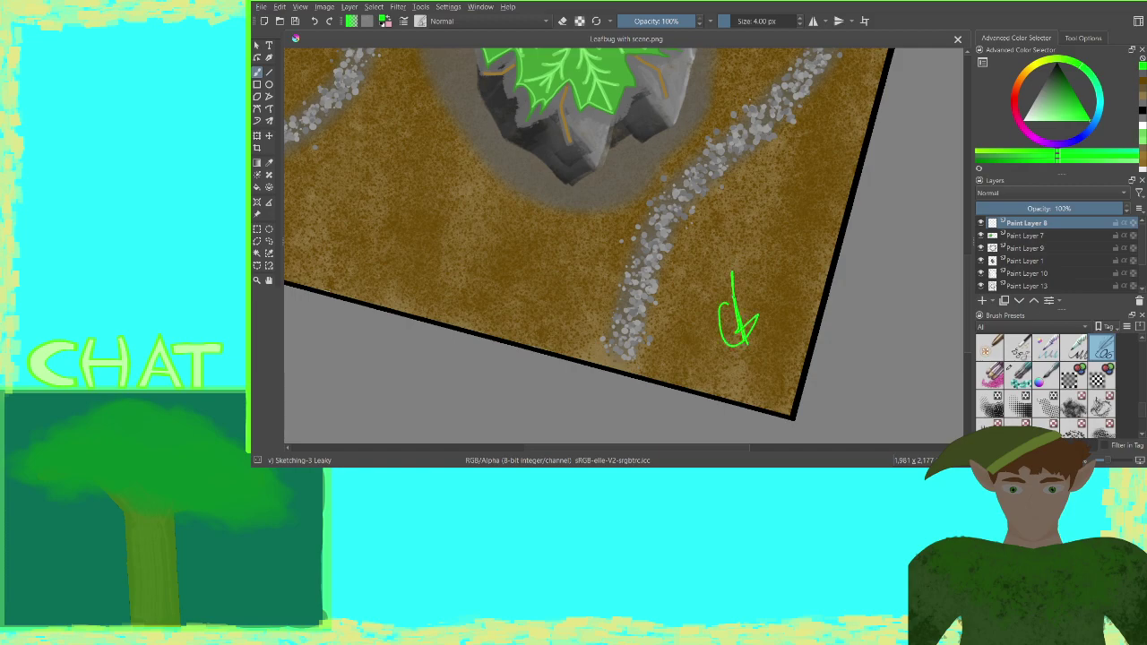
pyautogui.moveTo(735, 292)
pyautogui.mouseDown()
pyautogui.moveTo(763, 287)
pyautogui.moveTo(769, 266)
pyautogui.moveTo(742, 326)
pyautogui.moveTo(749, 357)
pyautogui.moveTo(803, 285)
pyautogui.mouseUp()
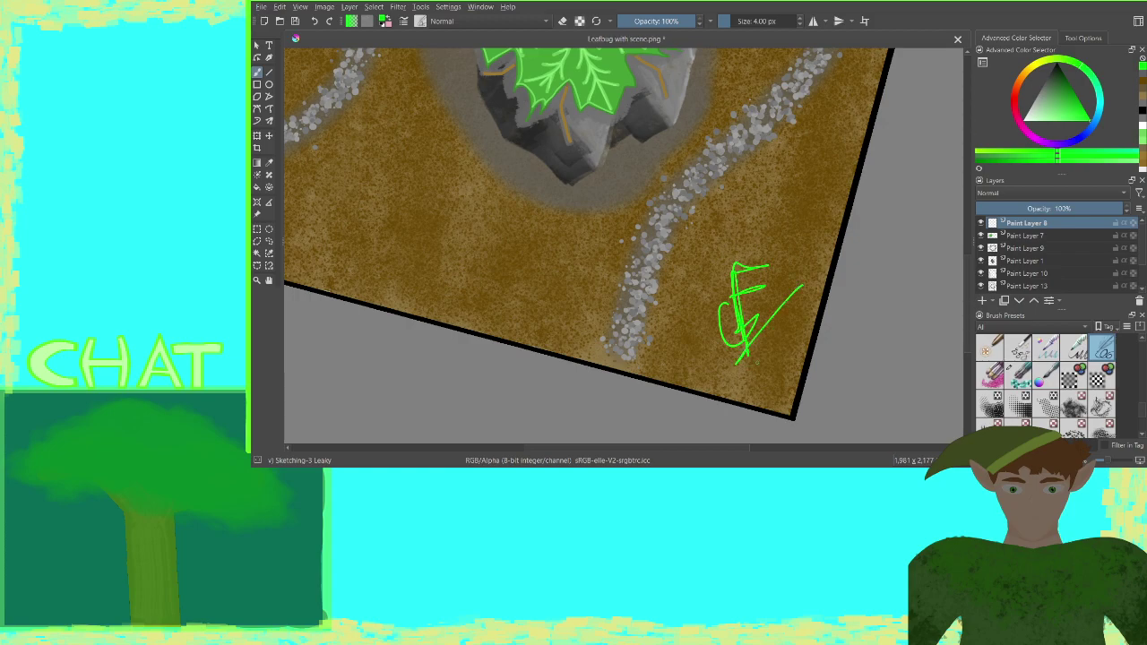
pyautogui.moveTo(751, 349)
pyautogui.mouseDown()
pyautogui.moveTo(763, 363)
pyautogui.moveTo(771, 337)
pyautogui.moveTo(793, 342)
pyautogui.moveTo(796, 324)
pyautogui.moveTo(795, 336)
pyautogui.mouseUp()
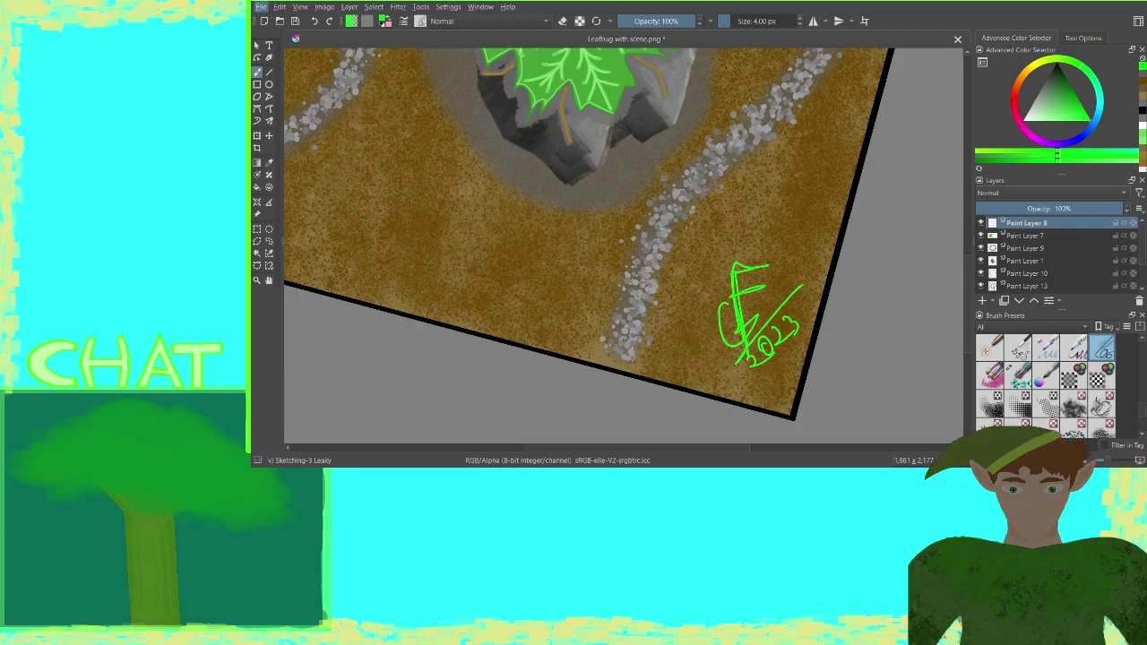
# Save the signed painting to Leafbug with scene.png
pyautogui.press('6')
pyautogui.press('4')
pyautogui.press('4')
pyautogui.press('4')
pyautogui.press('6')
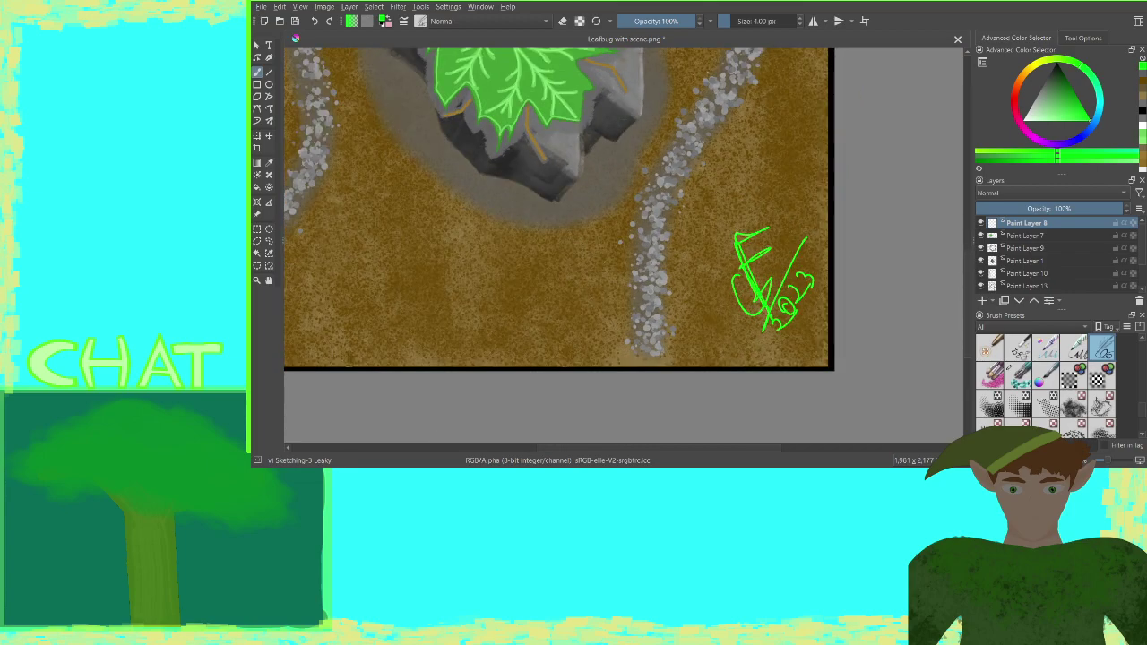
pyautogui.hotkey('ctrl', '-')
pyautogui.hotkey('ctrl', '-')
pyautogui.hotkey('ctrl', '-')
pyautogui.press('-')
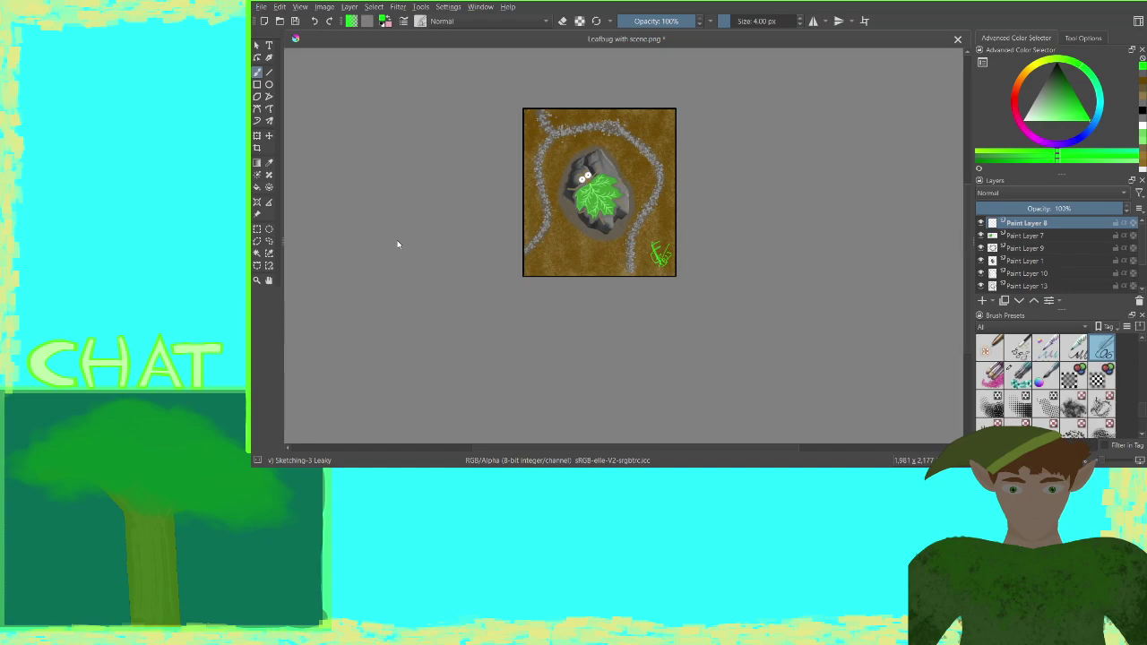
pyautogui.hotkey('ctrl', 's')
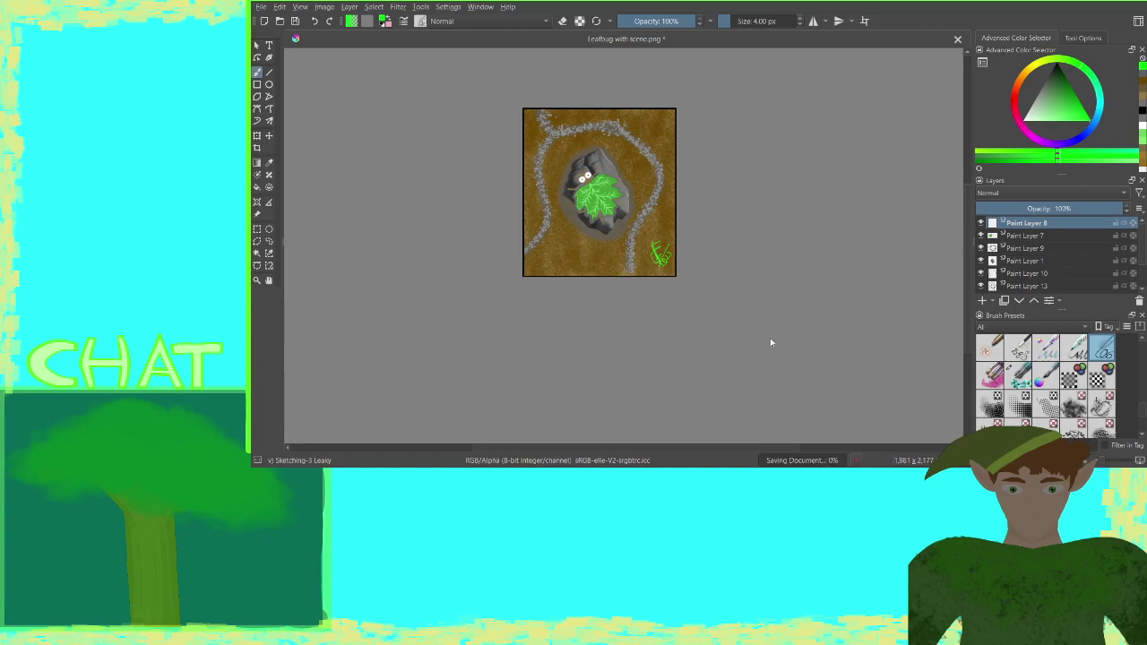